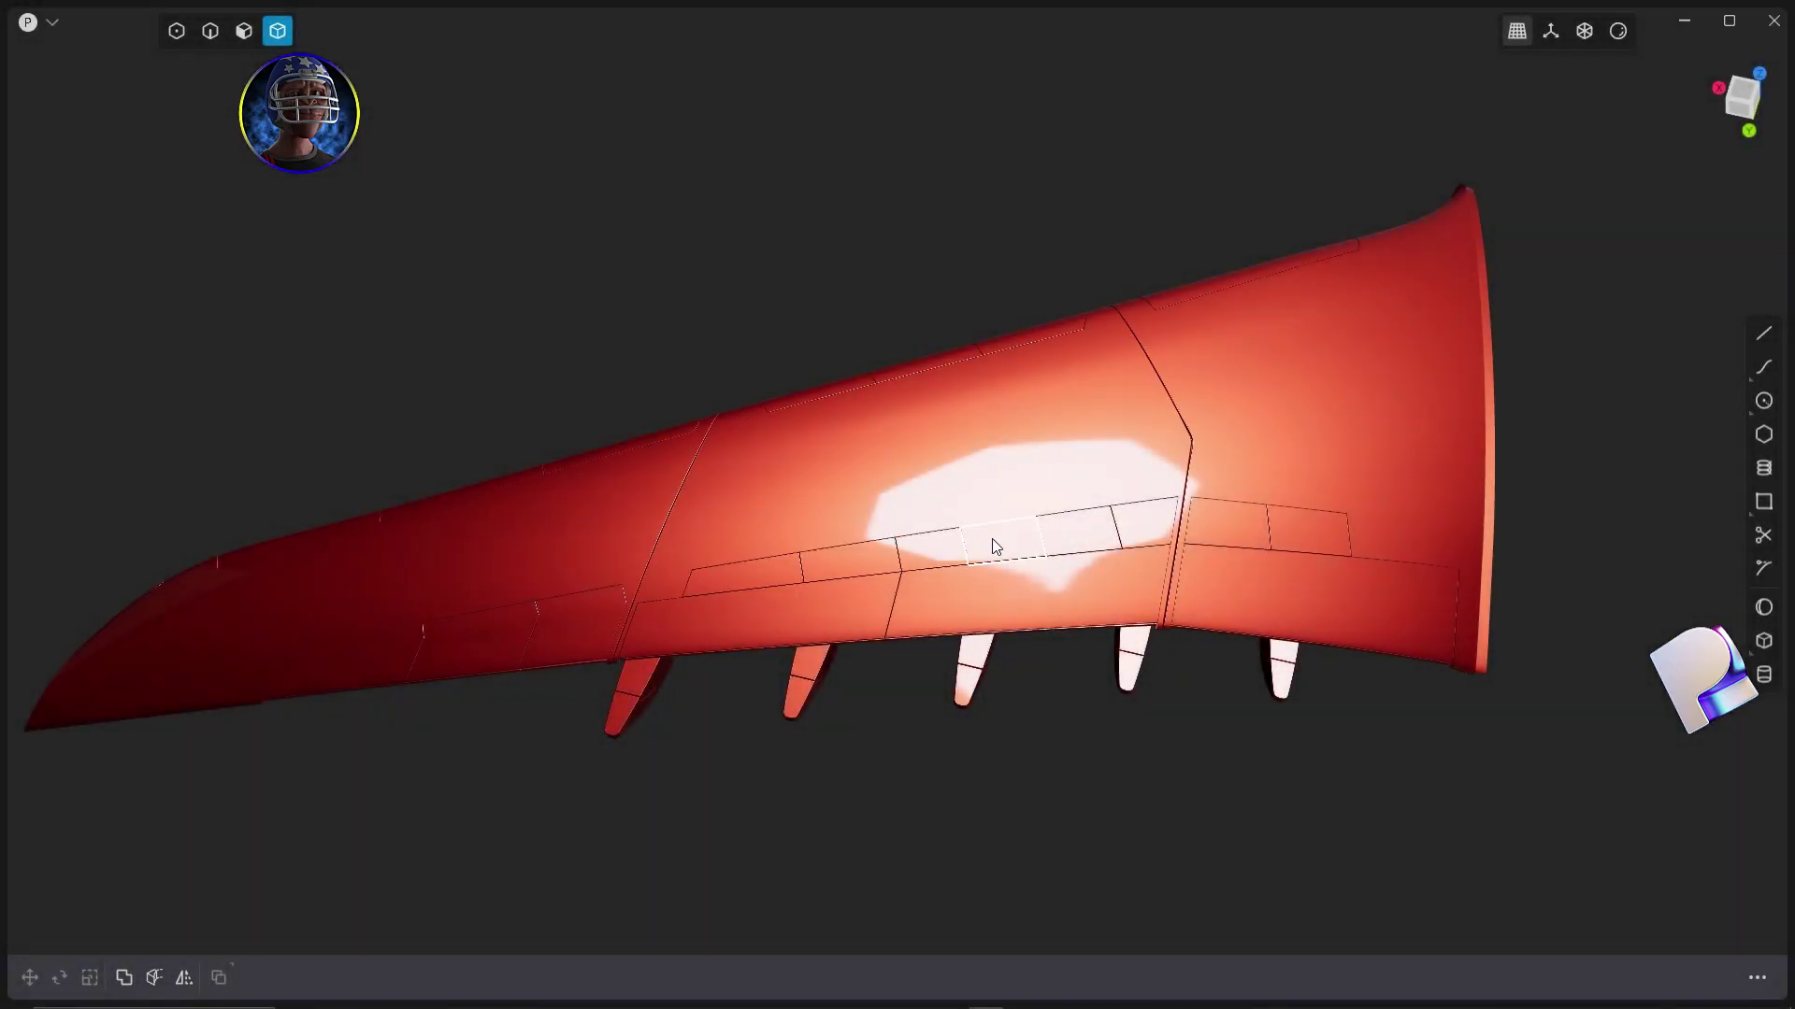
{"action": "middle_click_drag", "start_coordinate": [992, 540], "coordinate": [833, 605]}
{"action": "scroll", "coordinate": [793, 485], "scroll_direction": "up", "scroll_amount": 5}
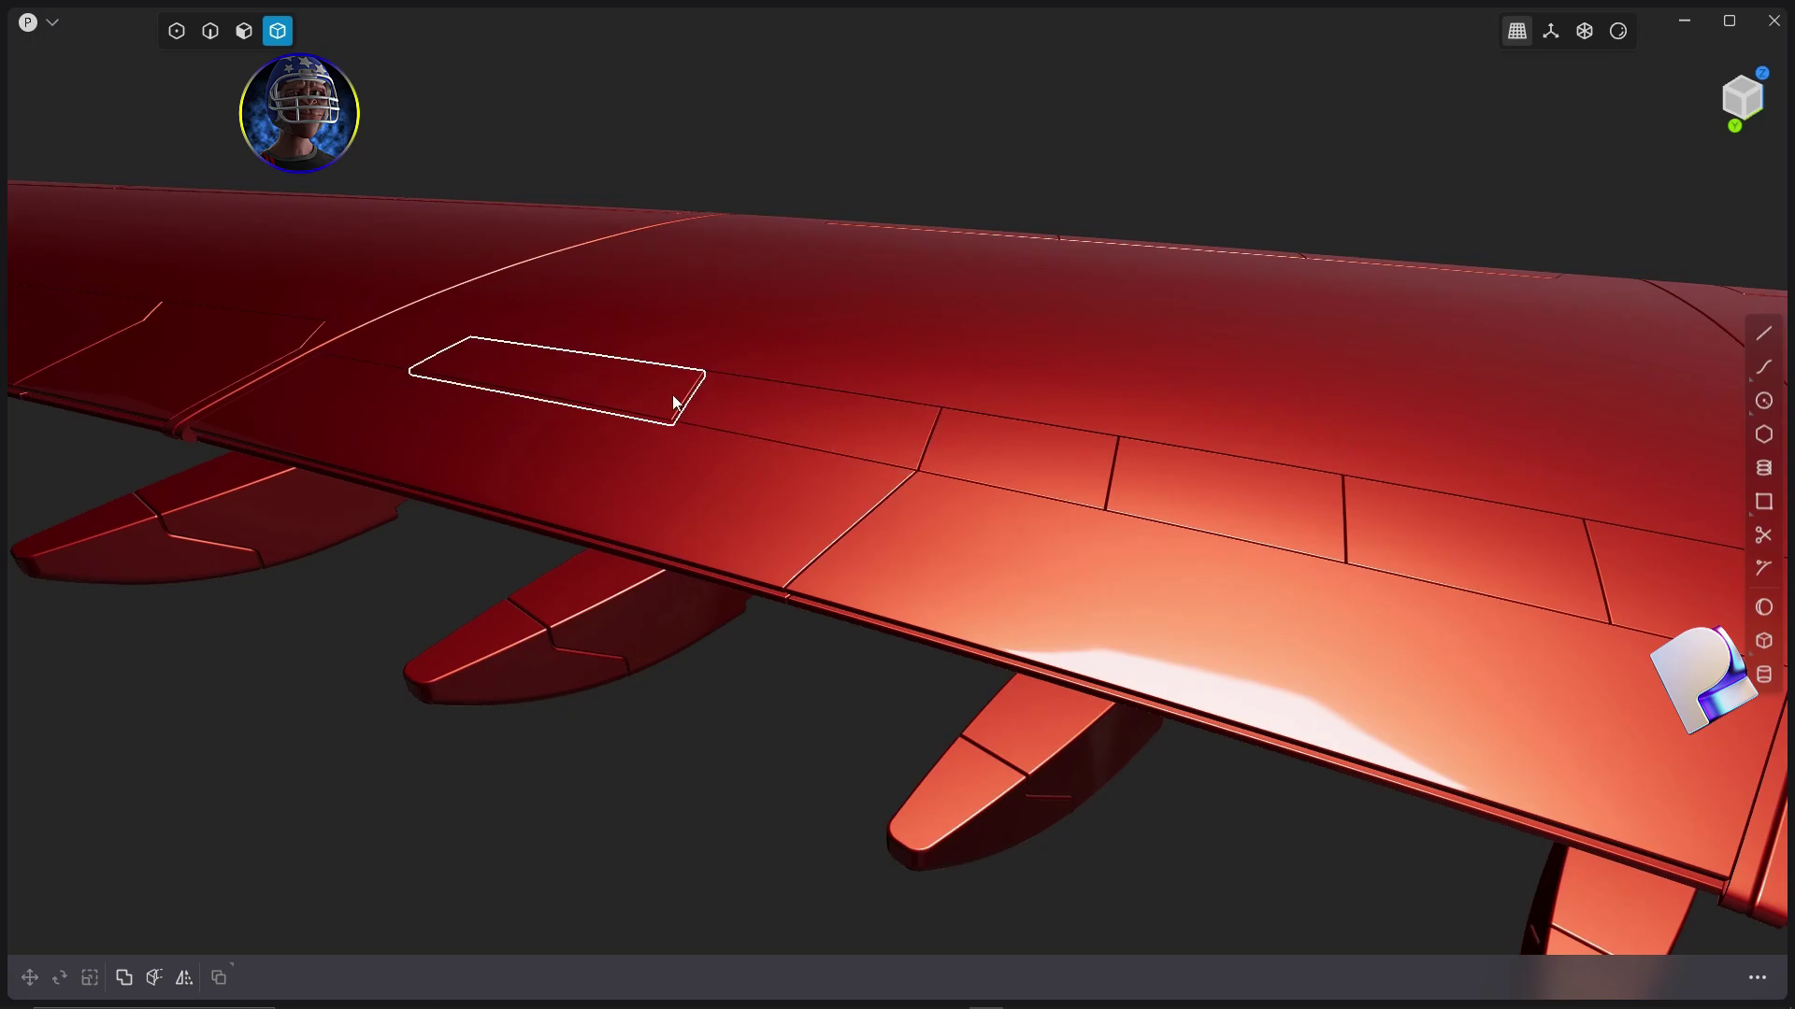
{"action": "scroll", "coordinate": [658, 395], "scroll_direction": "down", "scroll_amount": 6}
{"action": "middle_click_drag", "start_coordinate": [809, 389], "coordinate": [715, 628]}
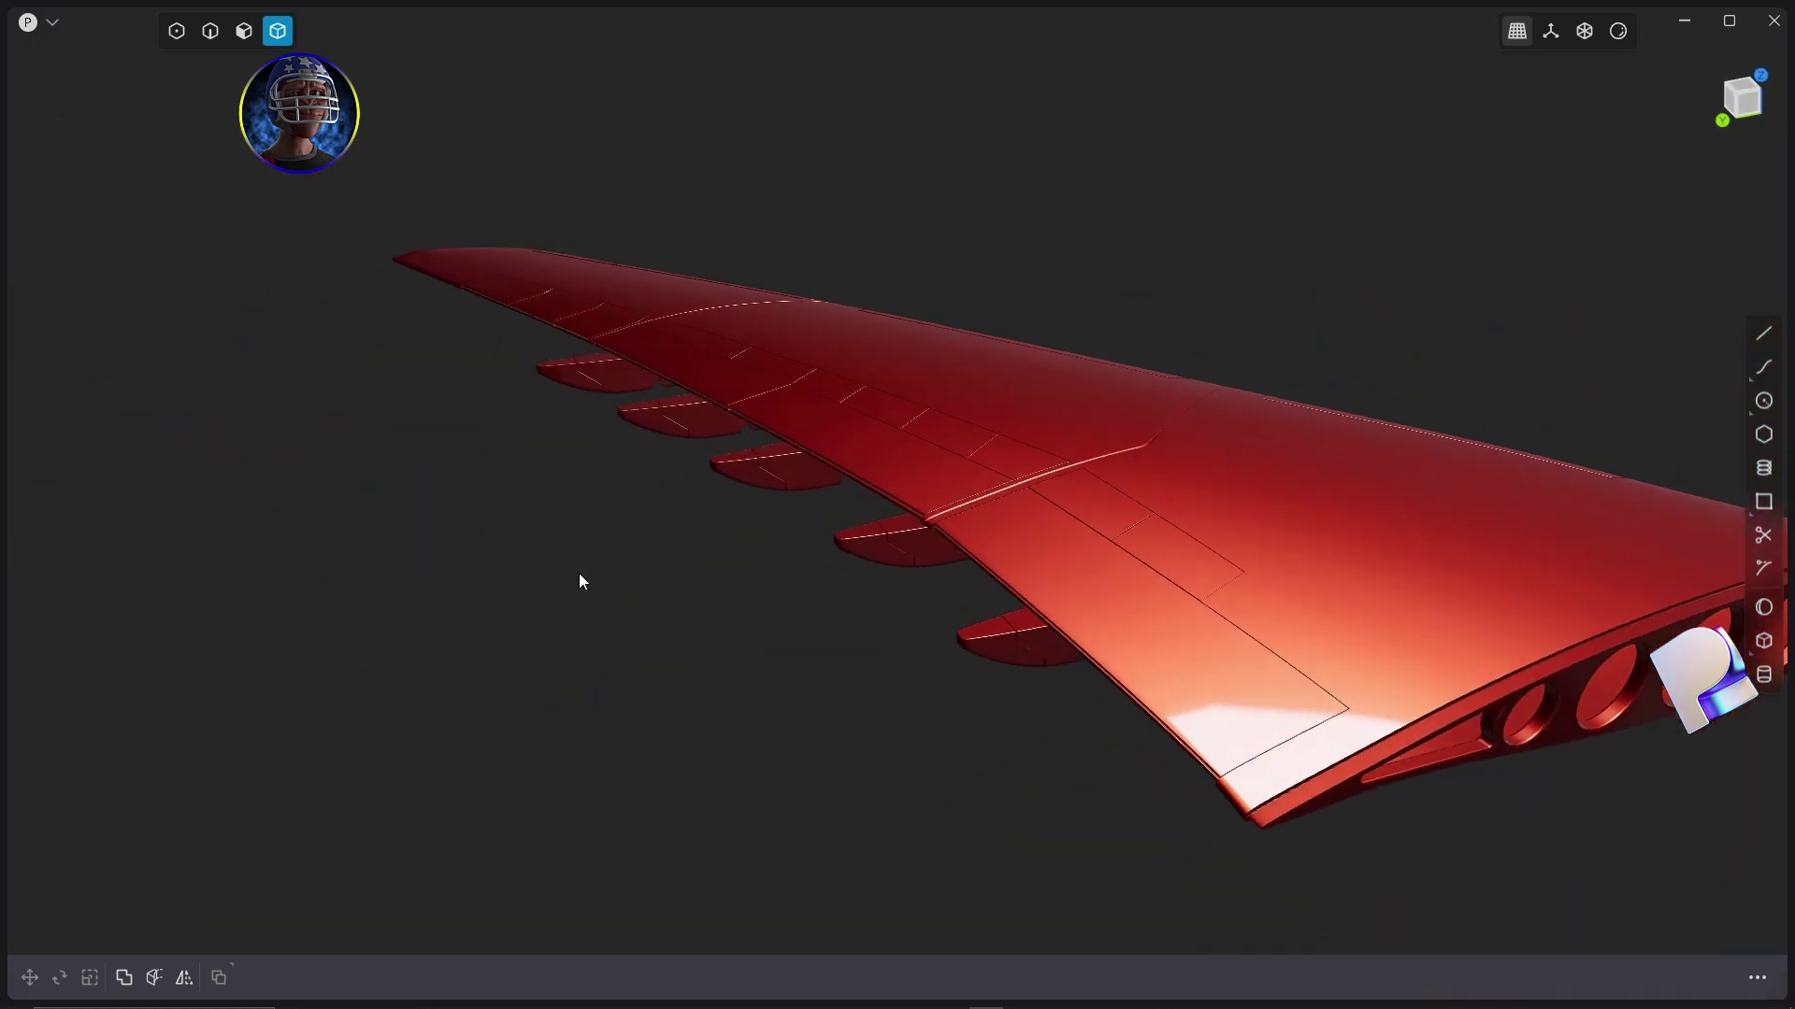
Show the Flaps Profile reference image in front view, examine its extended flap and slat shapes, and hide it again.
{"action": "key", "text": "n"}
{"action": "left_click", "coordinate": [147, 204]}
{"action": "key", "text": "KP_1"}
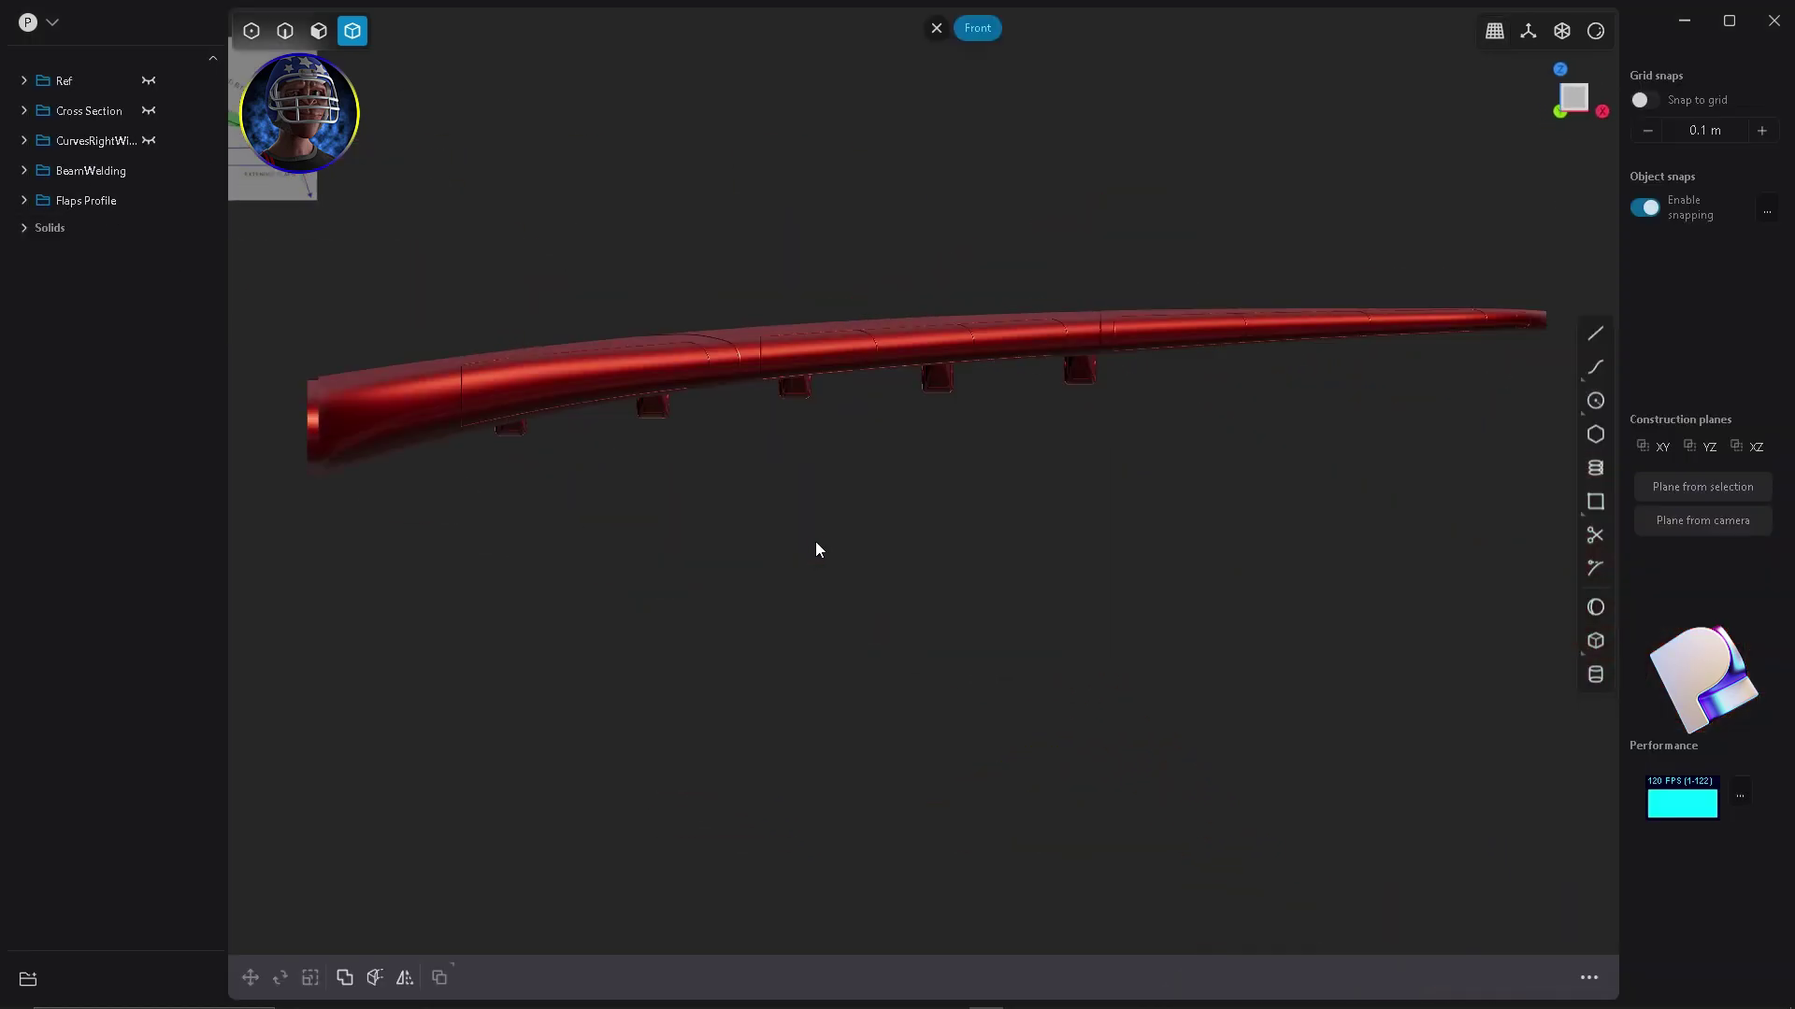
{"action": "middle_click_drag", "start_coordinate": [815, 541], "coordinate": [1136, 706], "text": "shift"}
{"action": "scroll", "coordinate": [402, 234], "scroll_direction": "up", "scroll_amount": 8}
{"action": "scroll", "coordinate": [1298, 485], "scroll_direction": "up", "scroll_amount": 2}
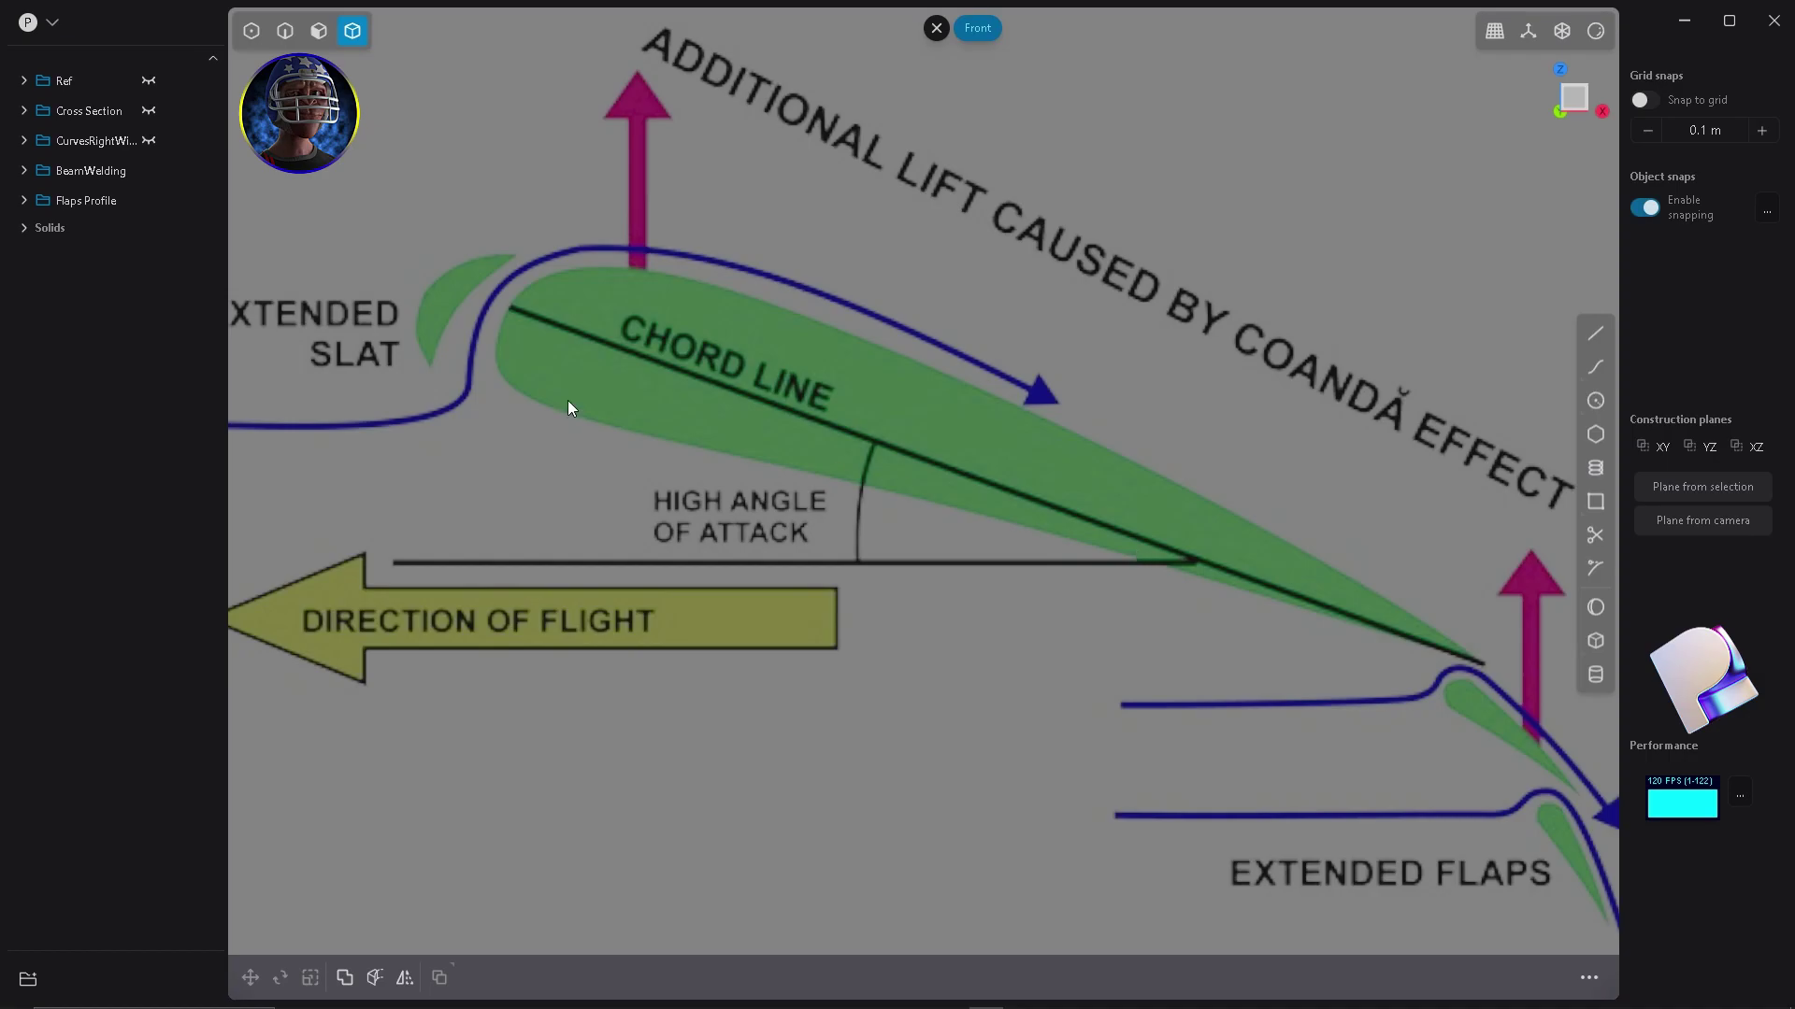
{"action": "scroll", "coordinate": [802, 314], "scroll_direction": "down", "scroll_amount": 3}
{"action": "scroll", "coordinate": [954, 402], "scroll_direction": "down", "scroll_amount": 5}
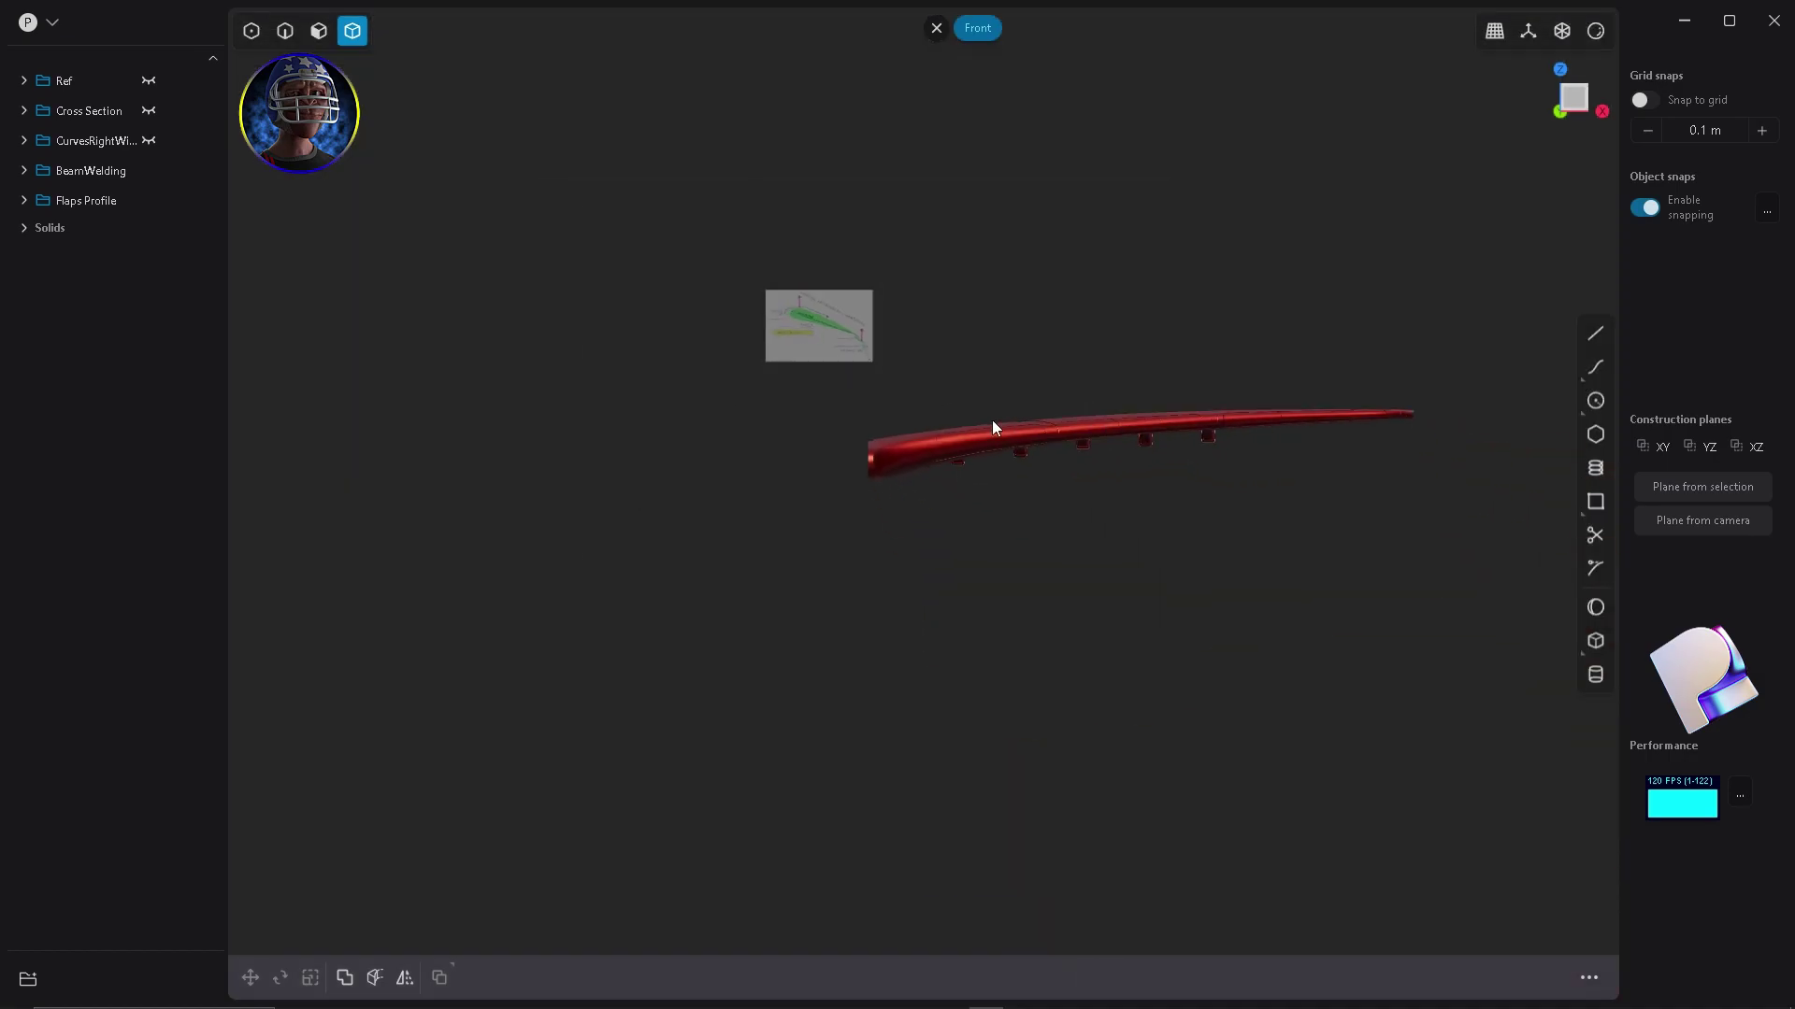
{"action": "left_click", "coordinate": [147, 203]}
Duplicate the four upper boundary edges of the flap panel on the wing and move the copy up above the surface.
{"action": "middle_click_drag", "start_coordinate": [654, 510], "coordinate": [991, 421]}
{"action": "scroll", "coordinate": [688, 518], "scroll_direction": "up", "scroll_amount": 6}
{"action": "scroll", "coordinate": [1066, 371], "scroll_direction": "up", "scroll_amount": 2}
{"action": "scroll", "coordinate": [1064, 365], "scroll_direction": "down", "scroll_amount": 4}
{"action": "middle_click_drag", "start_coordinate": [1063, 365], "coordinate": [858, 548]}
{"action": "scroll", "coordinate": [894, 320], "scroll_direction": "up", "scroll_amount": 2}
{"action": "left_click", "coordinate": [894, 320]}
{"action": "key", "text": "2"}
{"action": "scroll", "coordinate": [983, 568], "scroll_direction": "up", "scroll_amount": 5}
{"action": "left_click", "coordinate": [1133, 681]}
{"action": "key", "text": "f"}
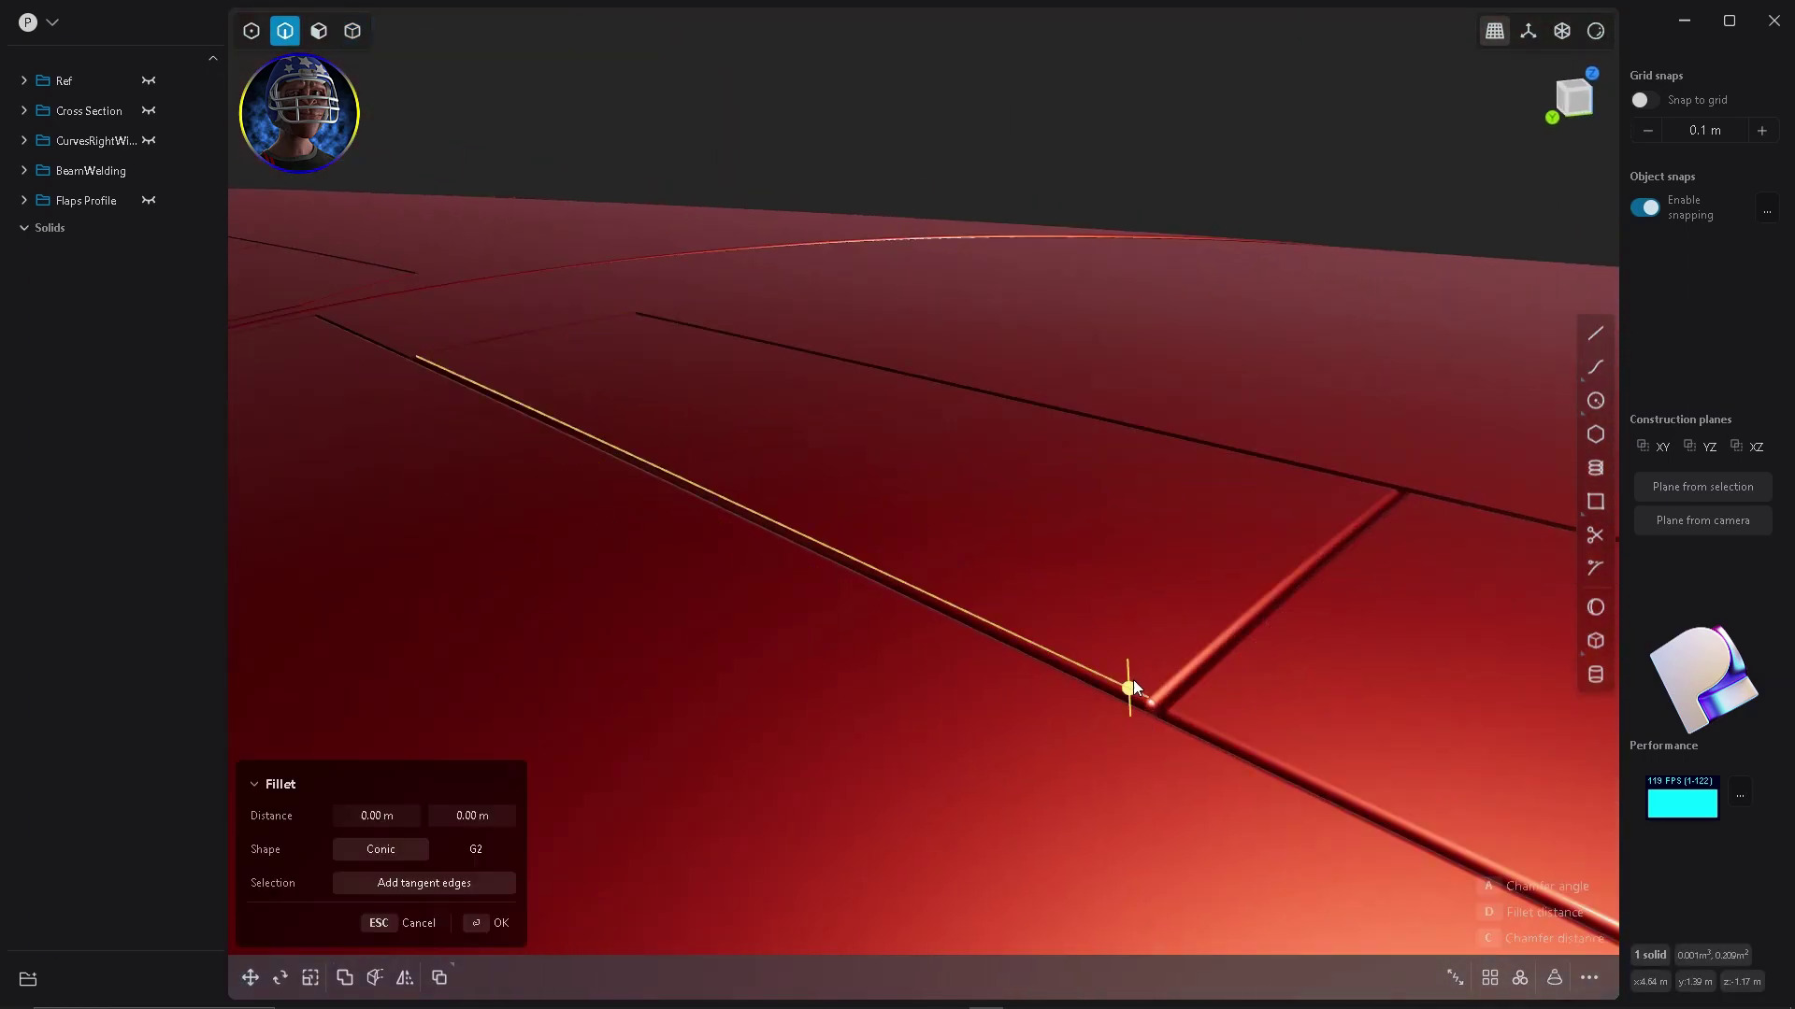
{"action": "left_click", "coordinate": [1173, 678], "text": "shift"}
{"action": "left_click", "coordinate": [1130, 426], "text": "shift"}
{"action": "left_click", "coordinate": [537, 331], "text": "shift"}
{"action": "key", "text": "shift+d"}
{"action": "left_click_drag", "start_coordinate": [774, 351], "coordinate": [746, 146]}
{"action": "middle_click_drag", "start_coordinate": [817, 447], "coordinate": [800, 452]}
{"action": "key", "text": "Return"}
Fill the duplicated edge loop with a smooth Patch hole surface and extrude that face 0.01775 m.
{"action": "left_click", "coordinate": [1430, 977]}
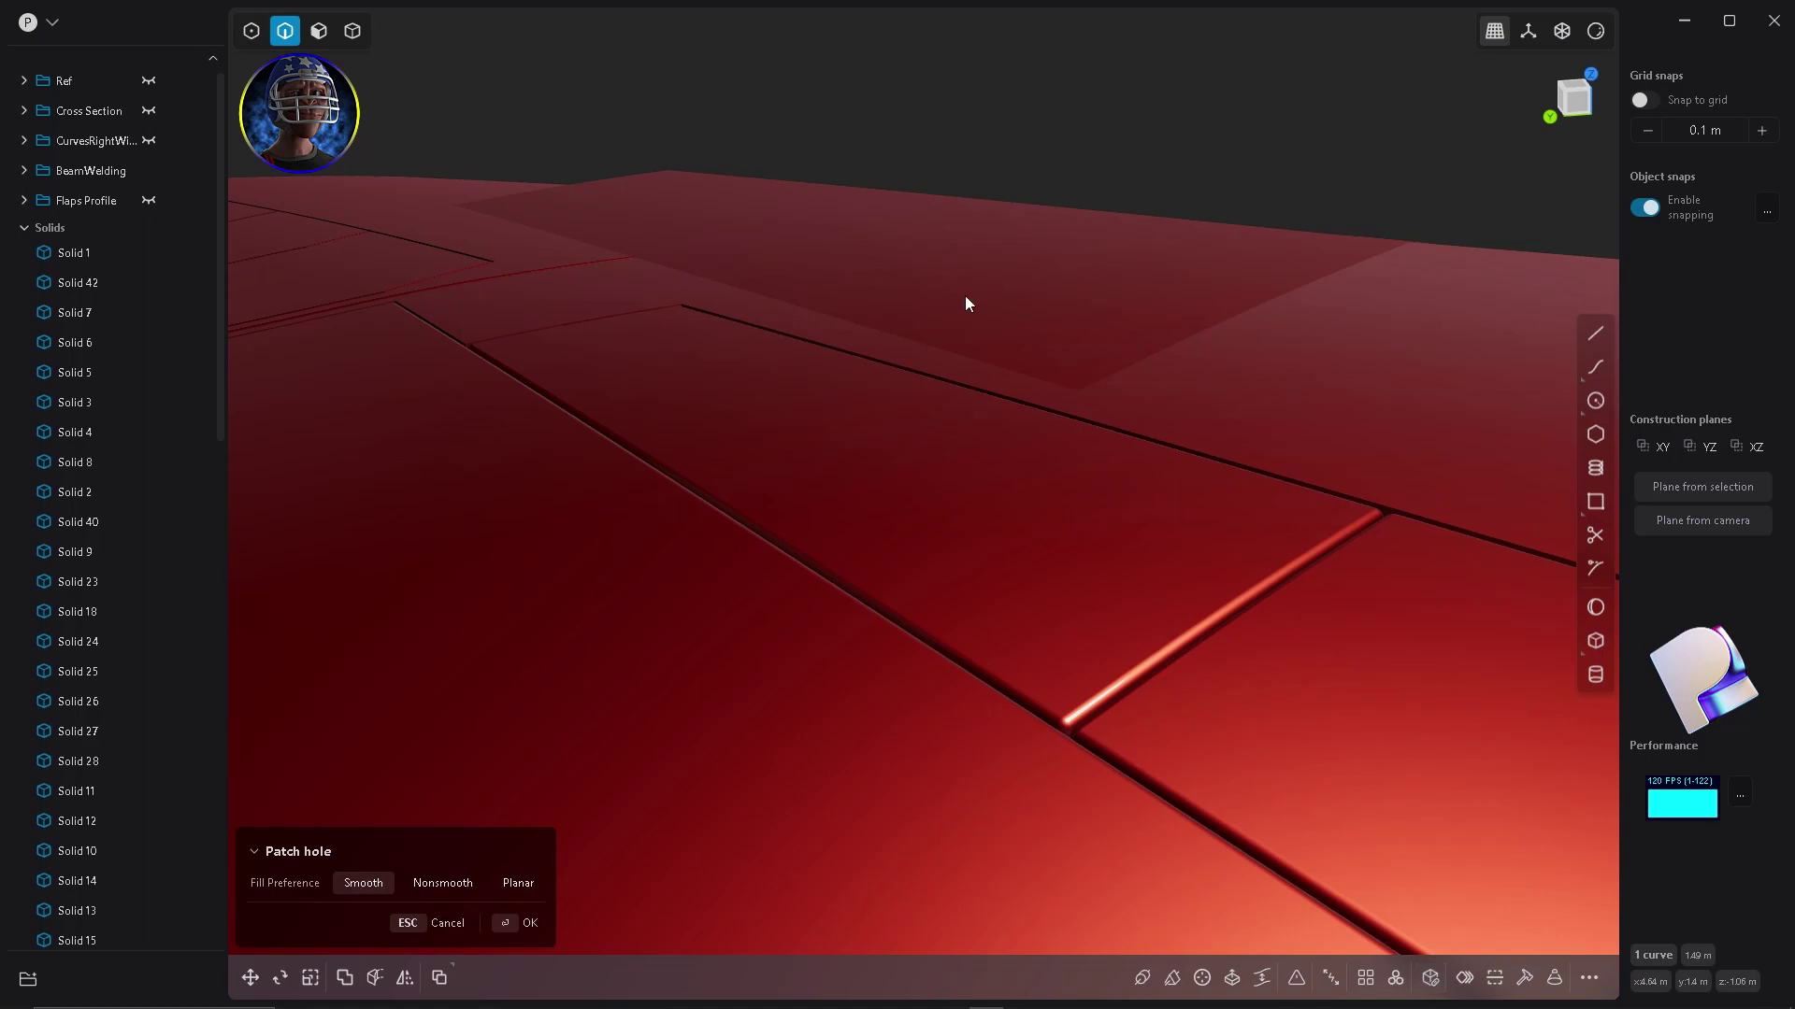
{"action": "middle_click_drag", "start_coordinate": [965, 295], "coordinate": [866, 300]}
{"action": "key", "text": "3"}
{"action": "left_click", "coordinate": [844, 244]}
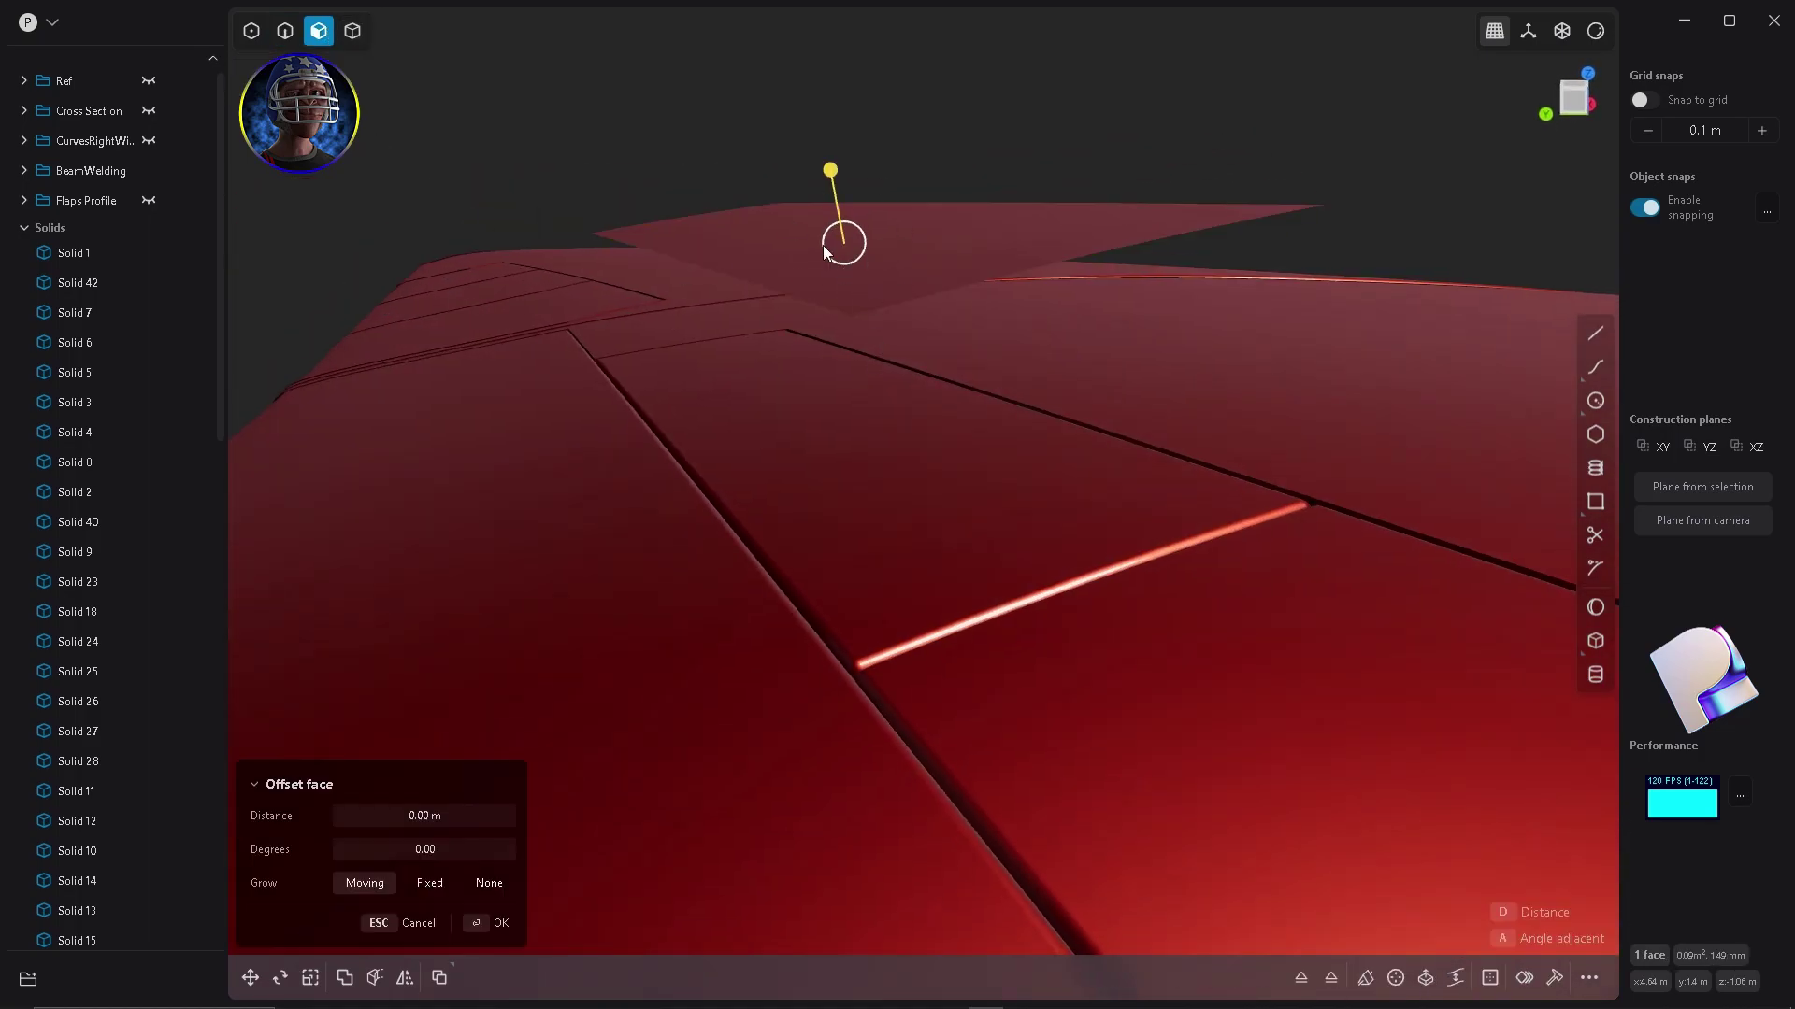
{"action": "key", "text": "x"}
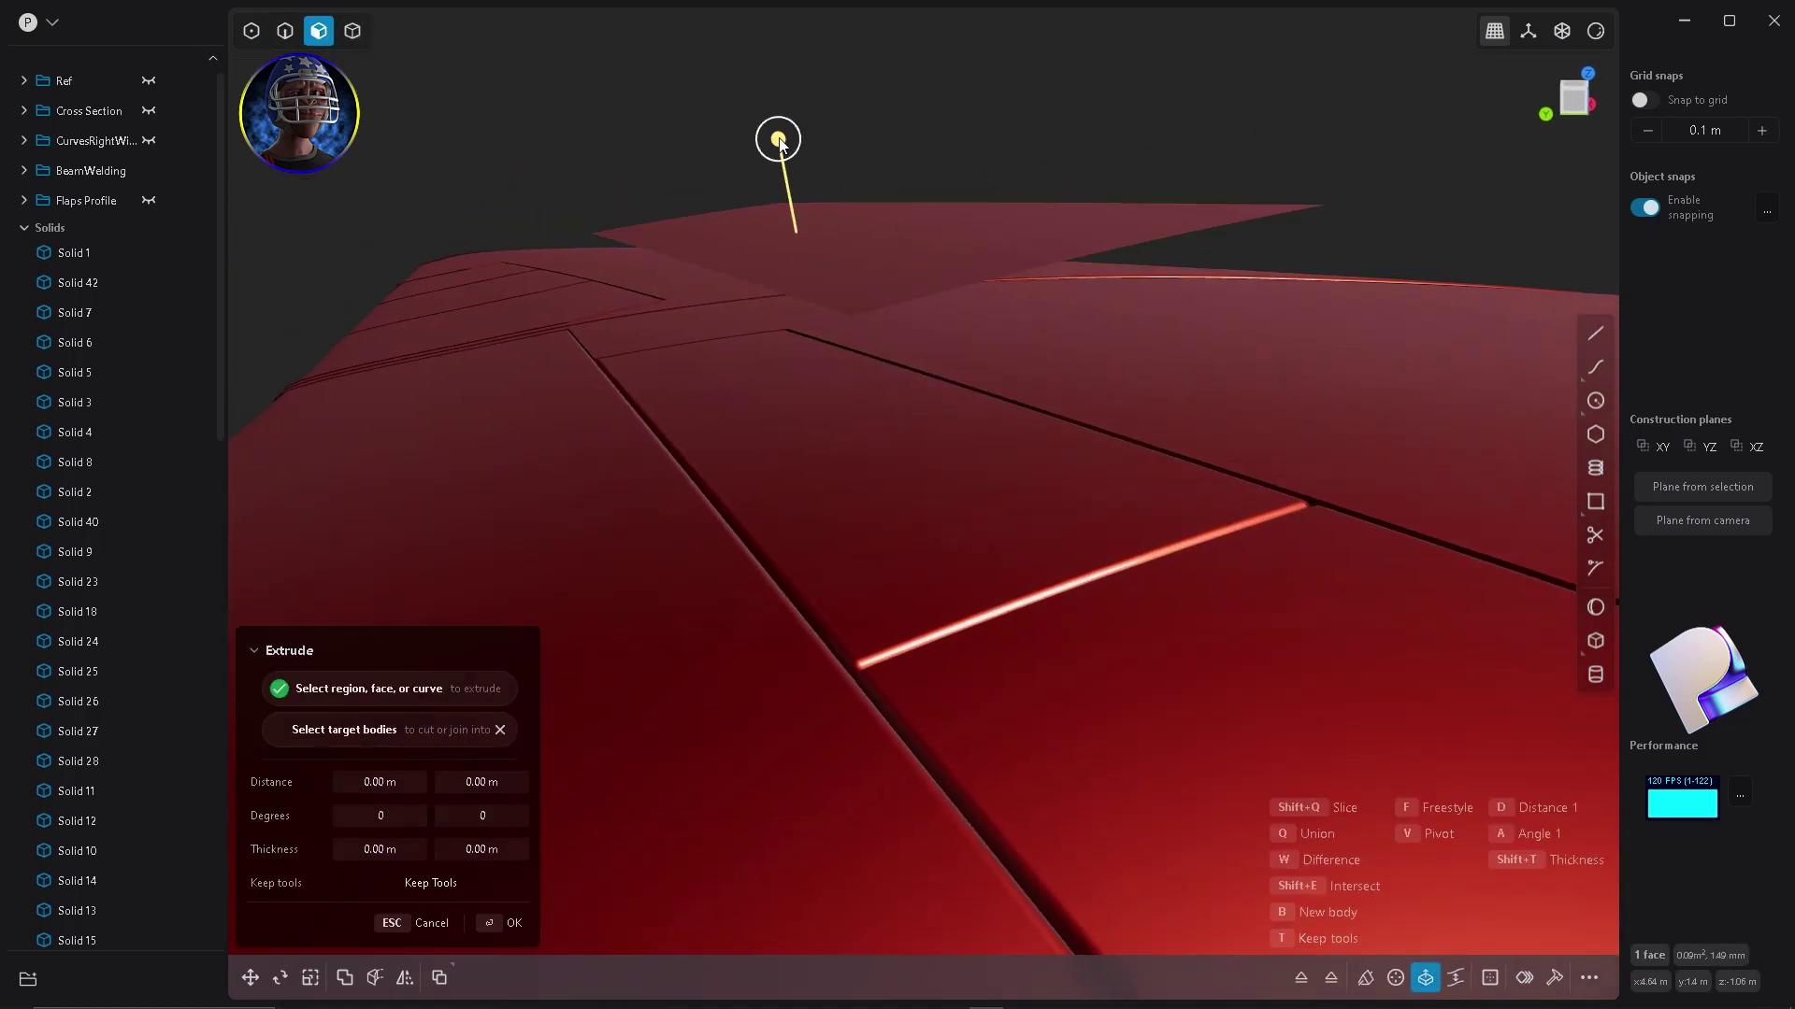
{"action": "left_click_drag", "start_coordinate": [778, 140], "coordinate": [785, 175]}
Record the extrusion distance in the Notepad++ document as "0.01775 m flap extrusion", save it, and complete the extrusion in Plasticity.
{"action": "left_click", "coordinate": [379, 782]}
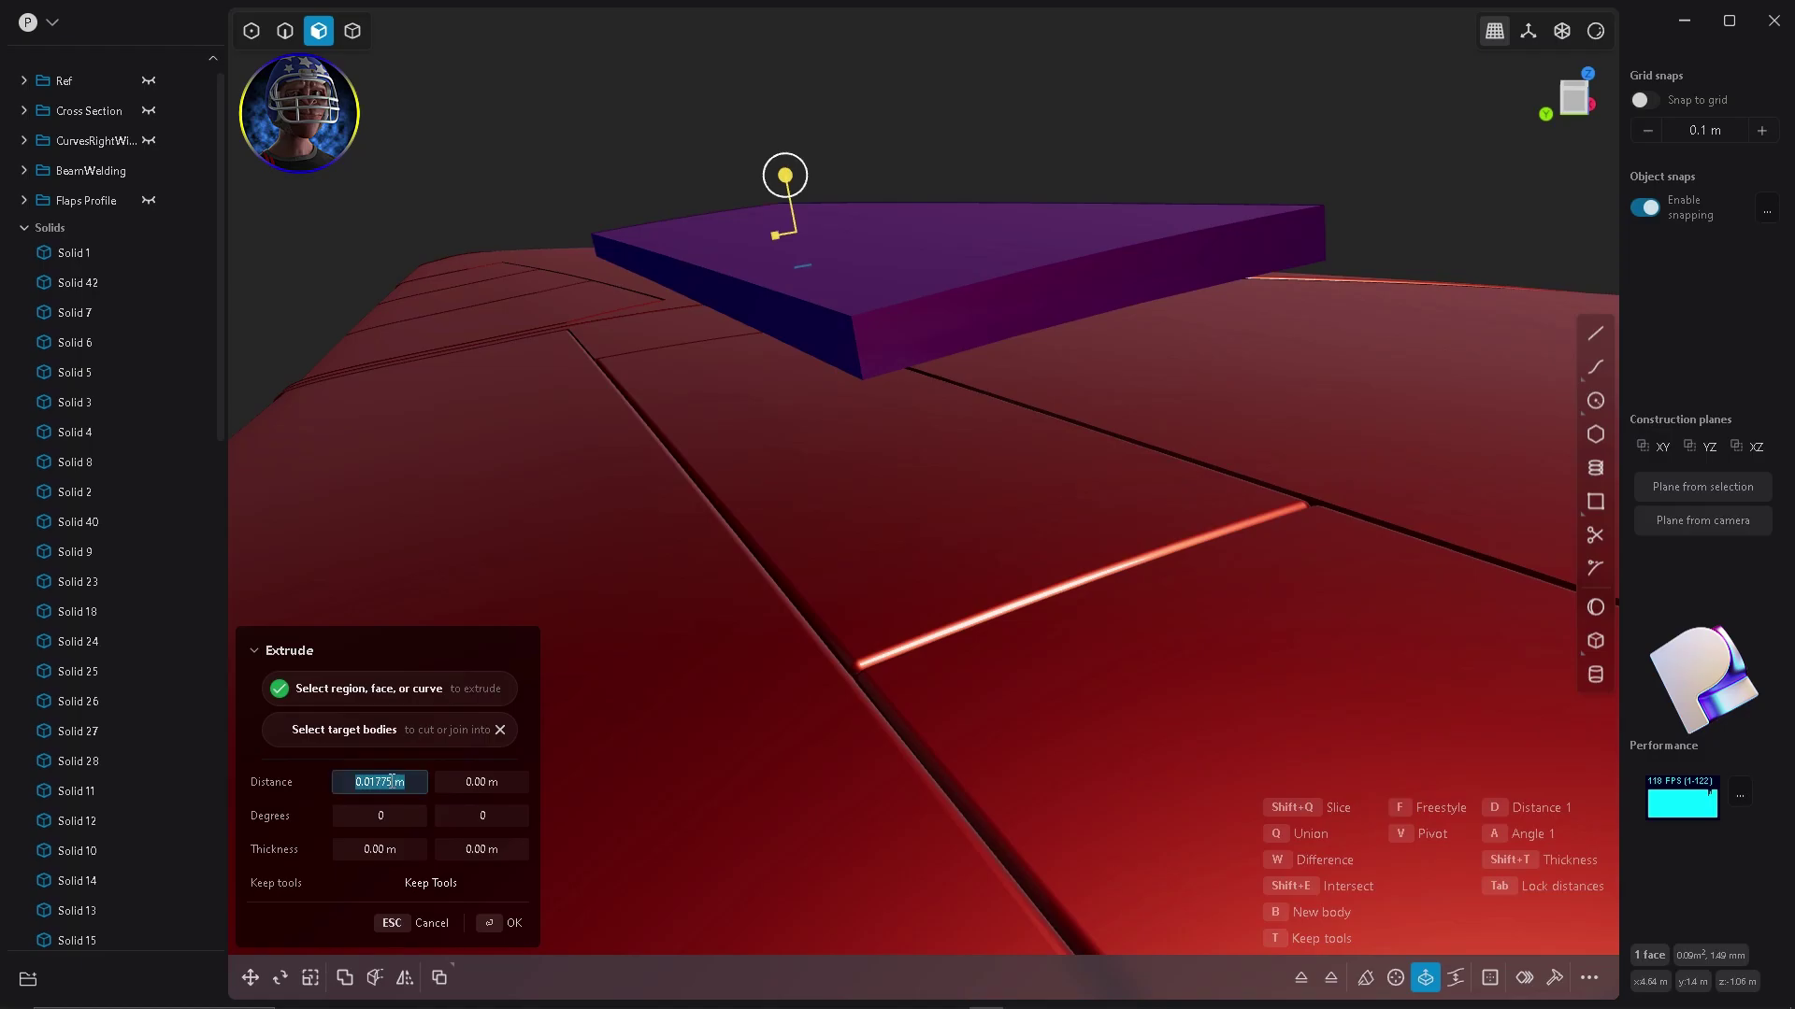
{"action": "mouse_move", "coordinate": [916, 1000]}
{"action": "key", "text": "ctrl+c"}
{"action": "key", "text": "alt+Tab"}
{"action": "key", "text": "Return"}
{"action": "key", "text": "Return"}
{"action": "key", "text": "Return"}
{"action": "key", "text": "ctrl+v"}
{"action": "type", "text": "flap extrusion"}
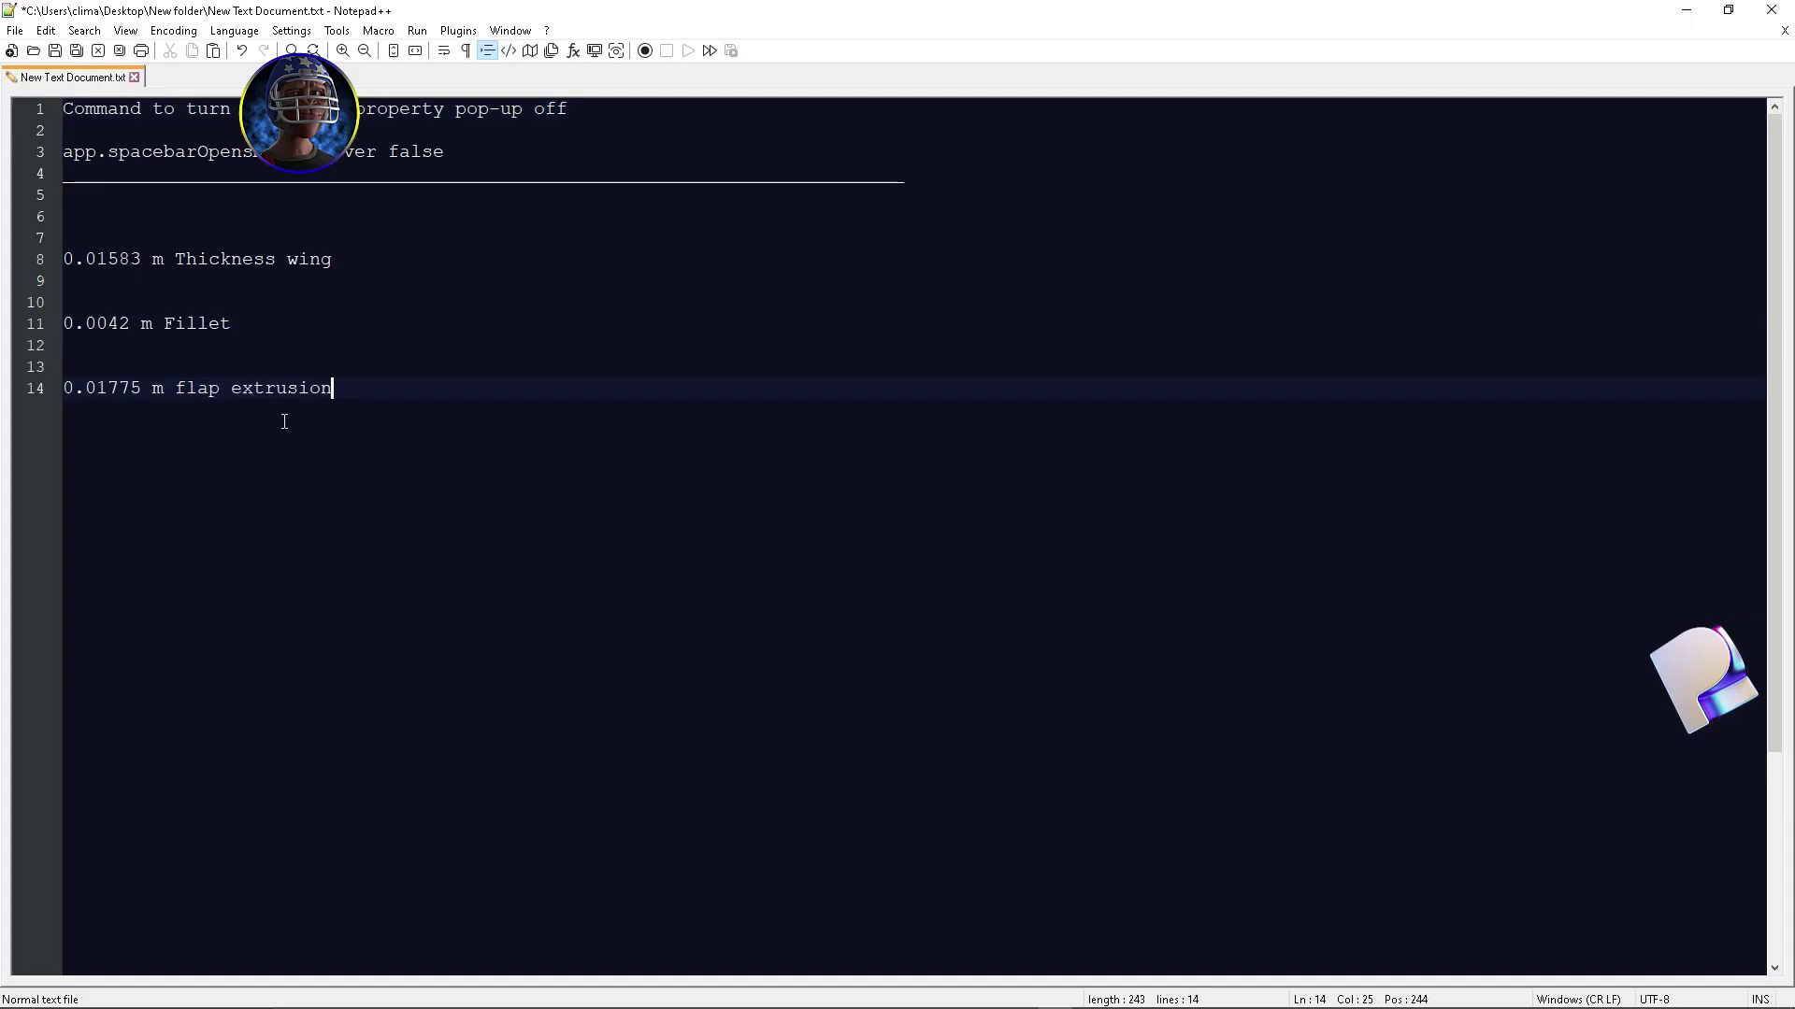
{"action": "key", "text": "ctrl+s"}
{"action": "left_click", "coordinate": [1687, 10]}
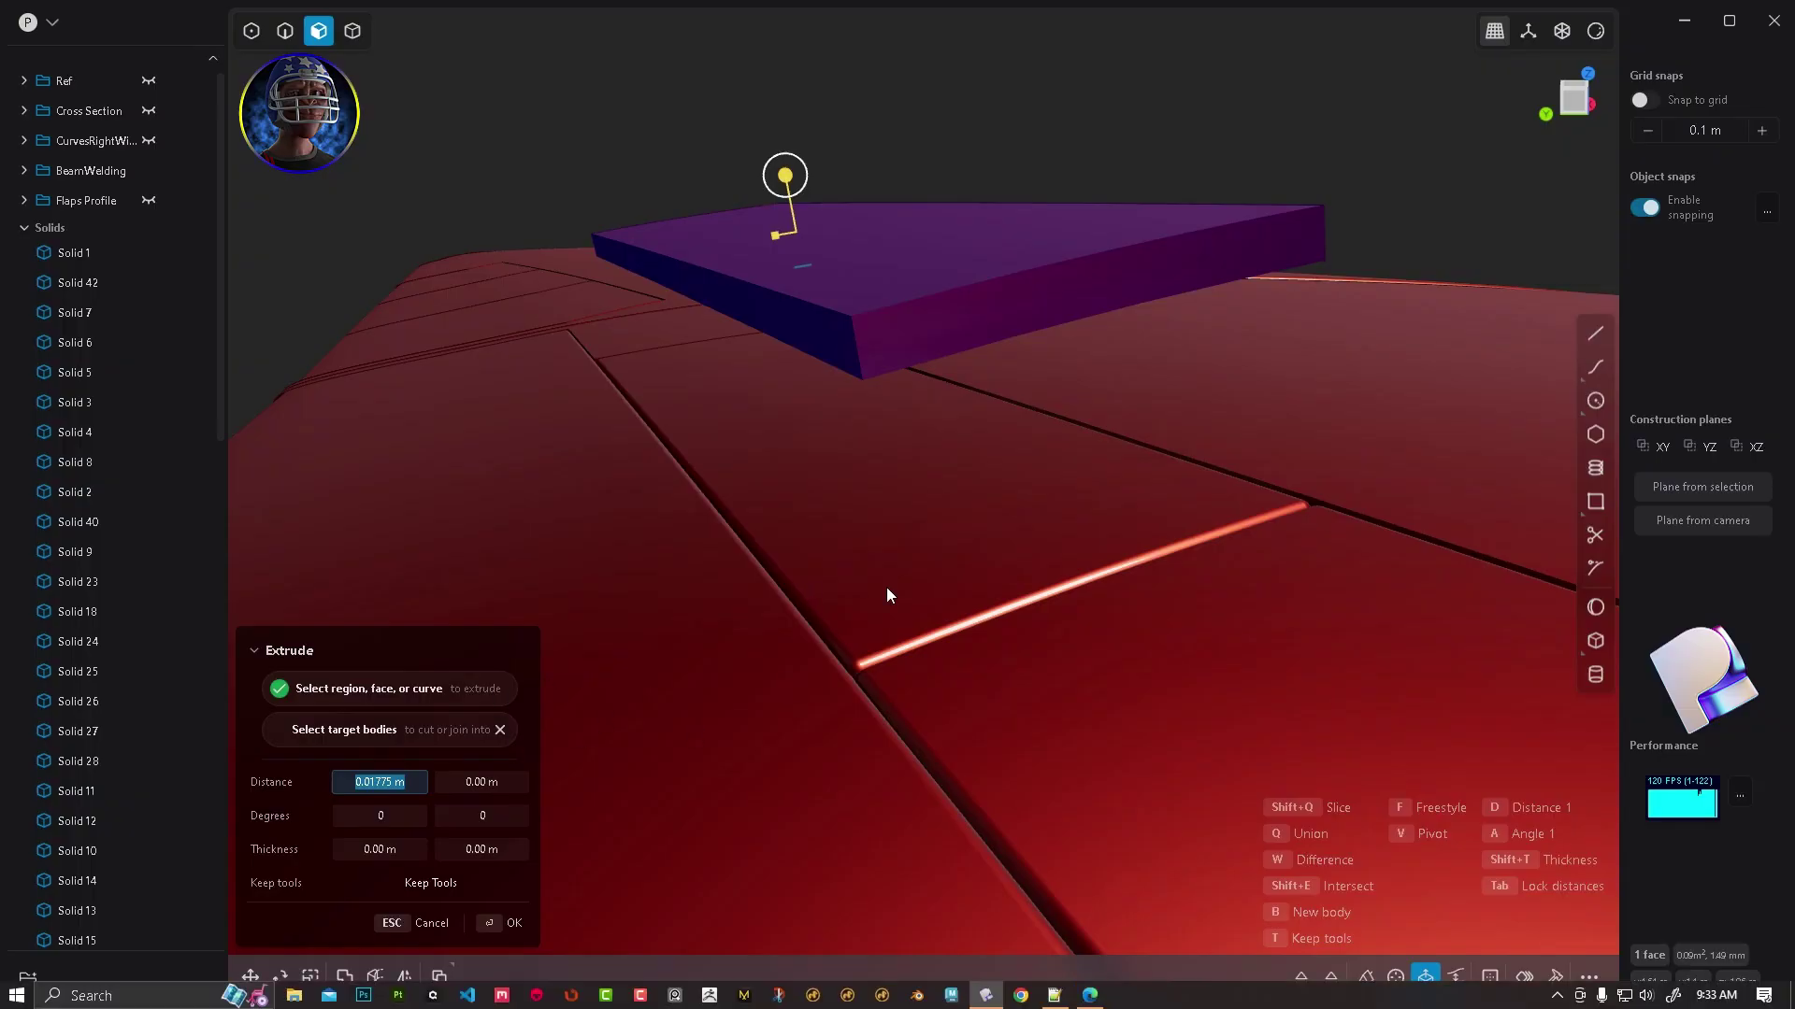
{"action": "right_click", "coordinate": [905, 357]}
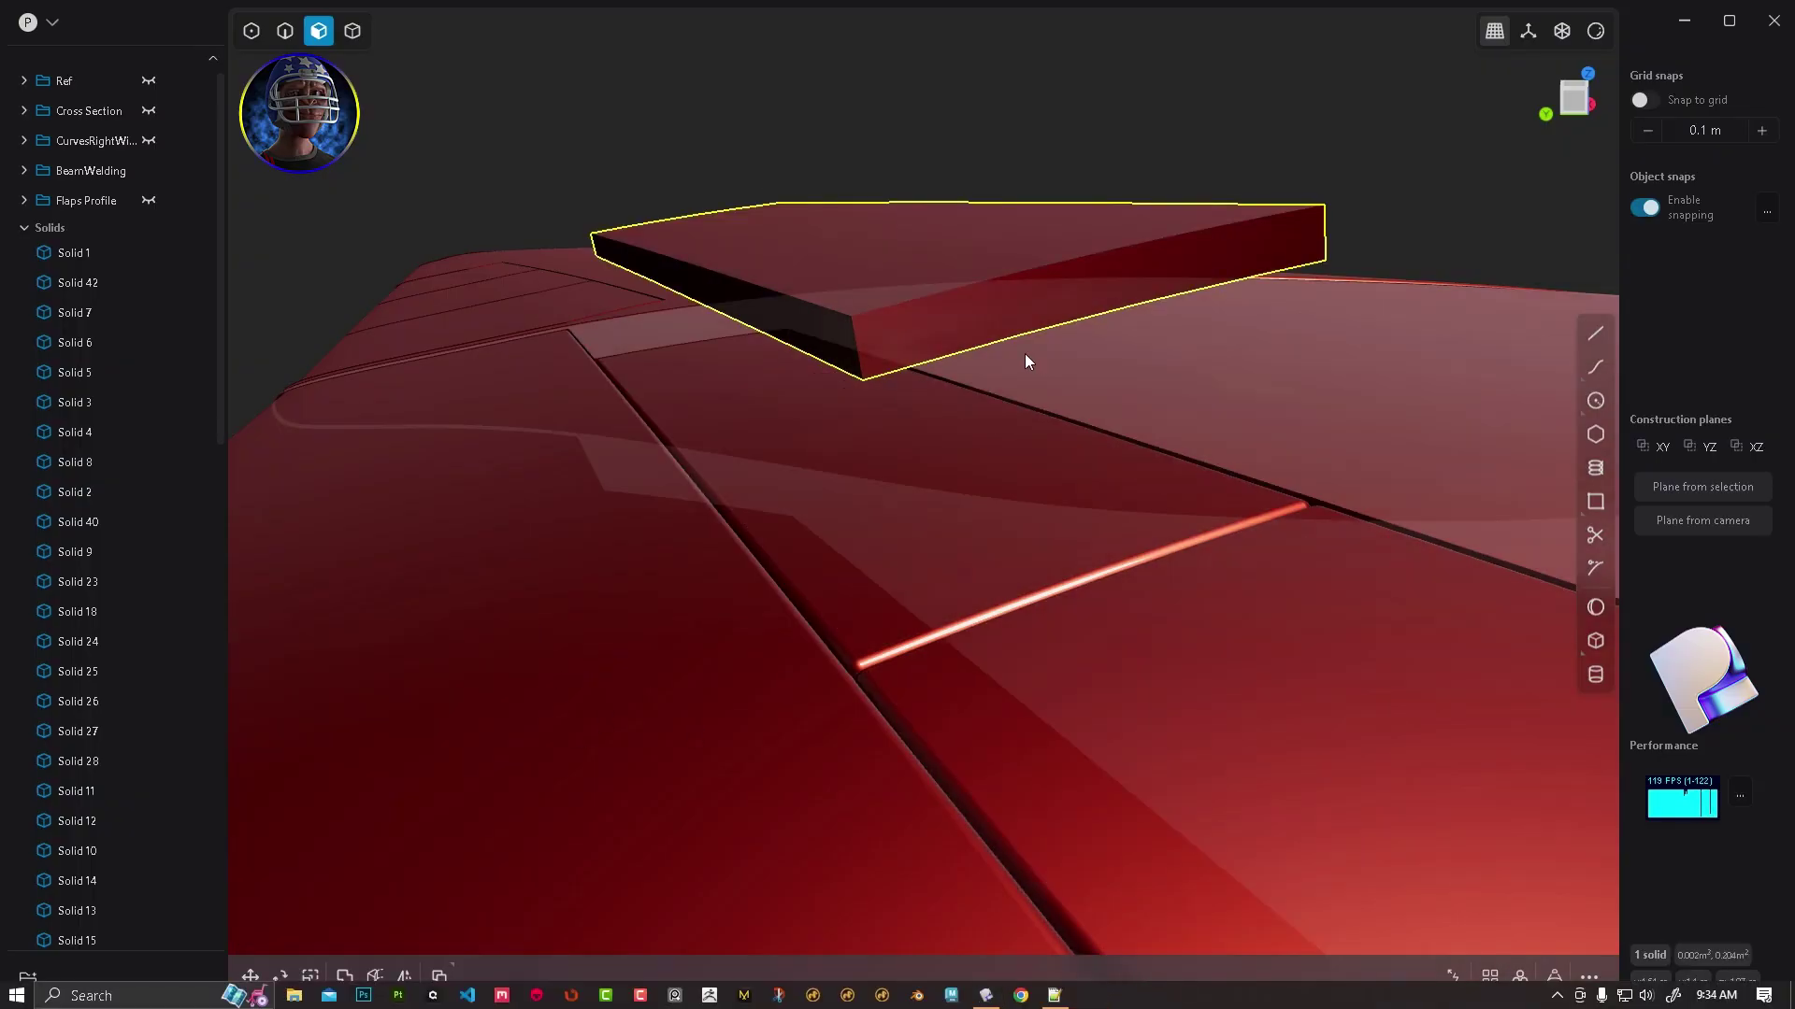
Draw an arched curve across the block's inboard side face, from its upper corner to the opposite lower corner.
{"action": "middle_click_drag", "start_coordinate": [1024, 353], "coordinate": [1082, 296]}
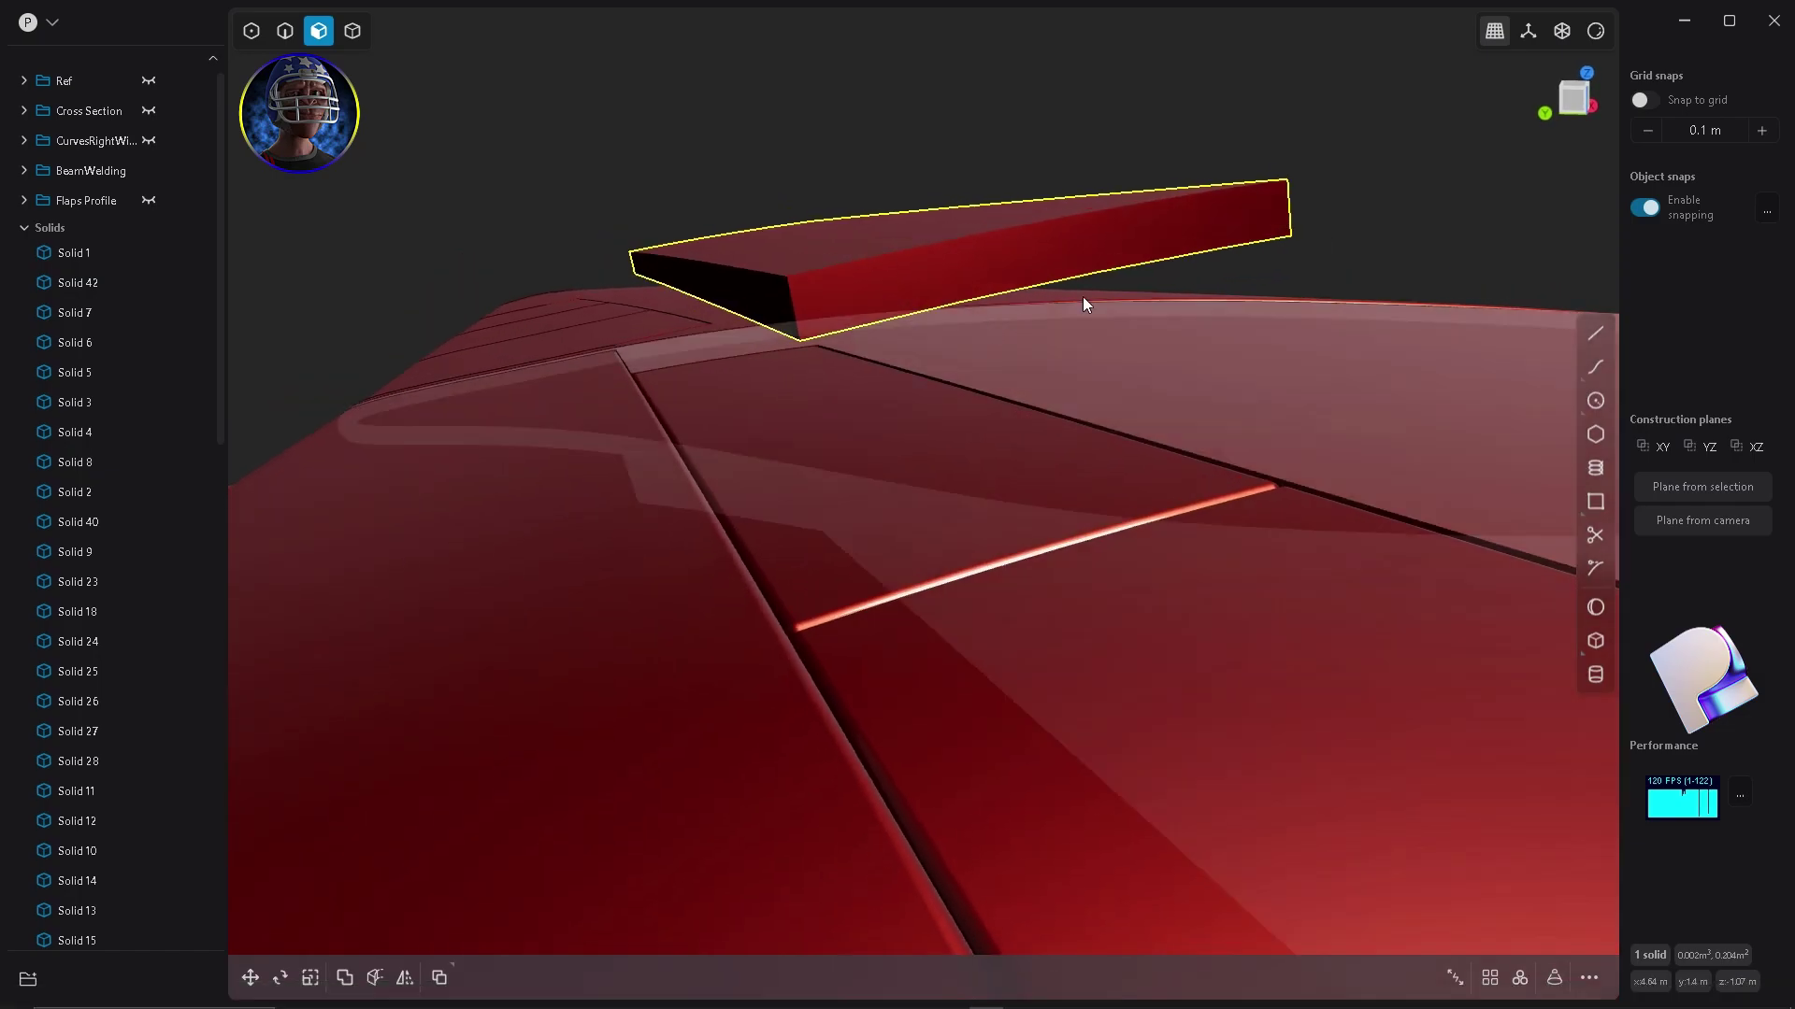
{"action": "left_click", "coordinate": [1593, 366]}
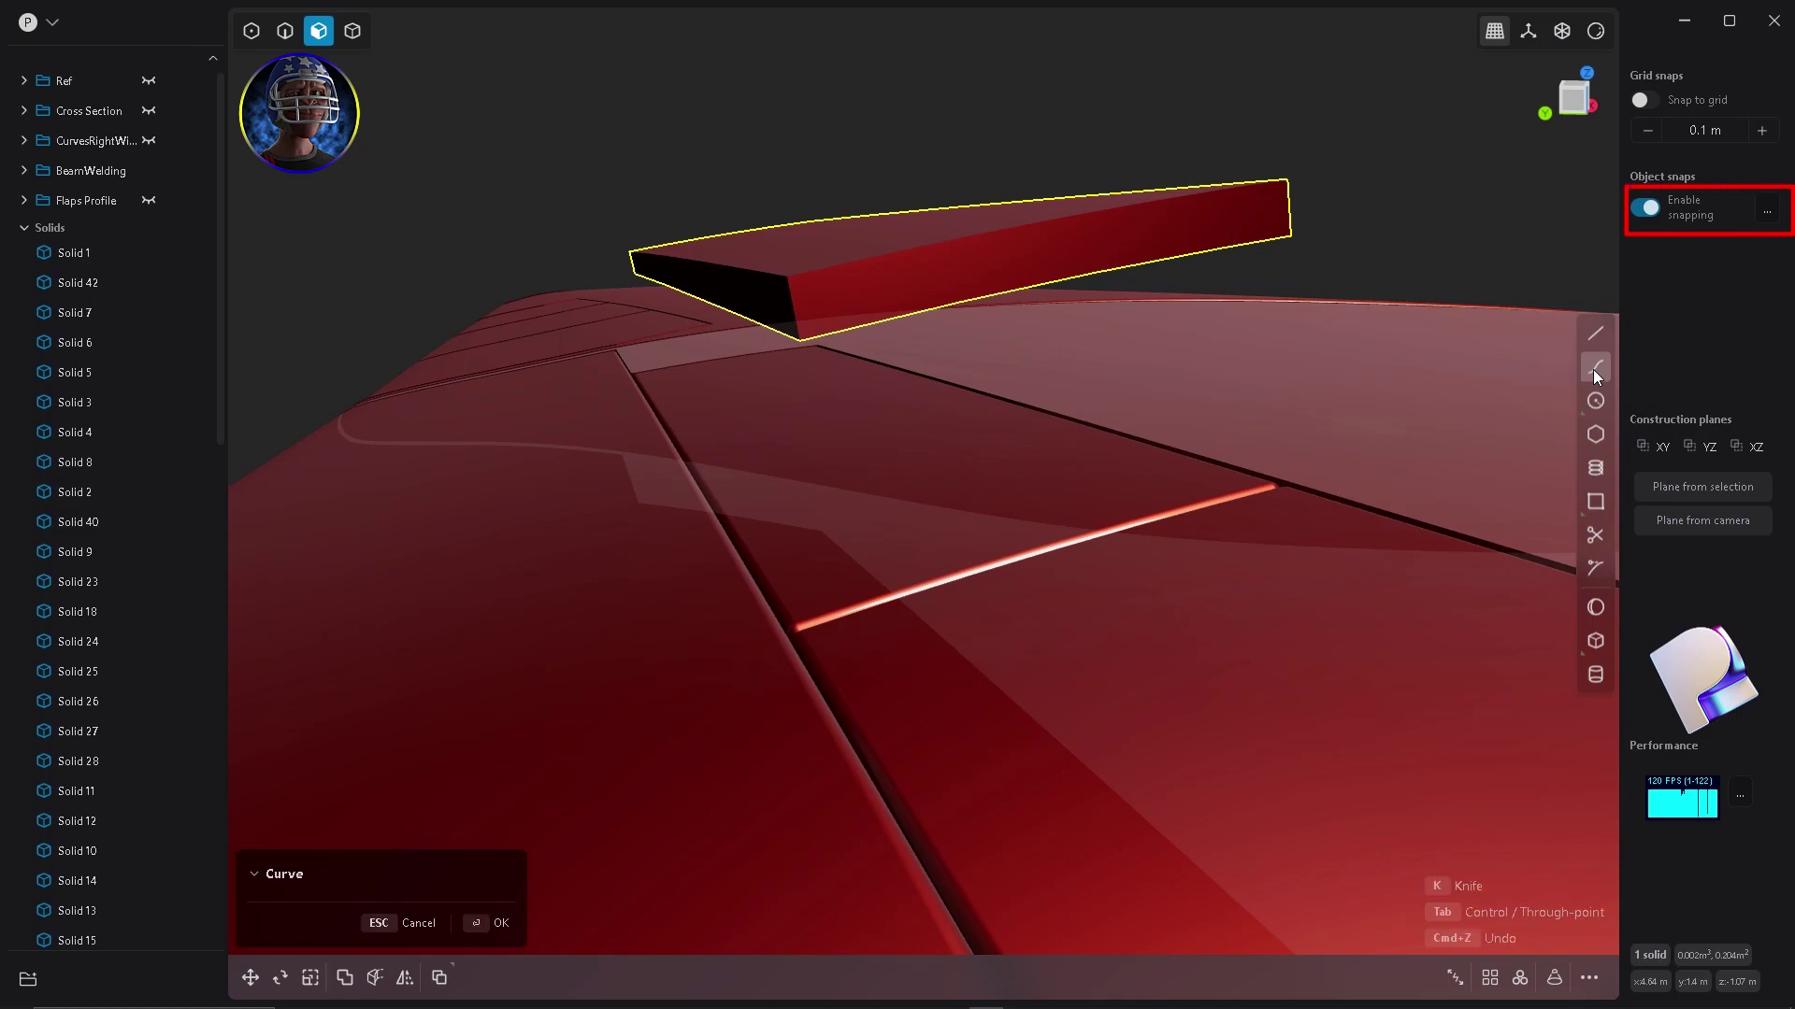
{"action": "left_click", "coordinate": [1057, 214]}
{"action": "left_click", "coordinate": [802, 340]}
{"action": "key", "text": "Return"}
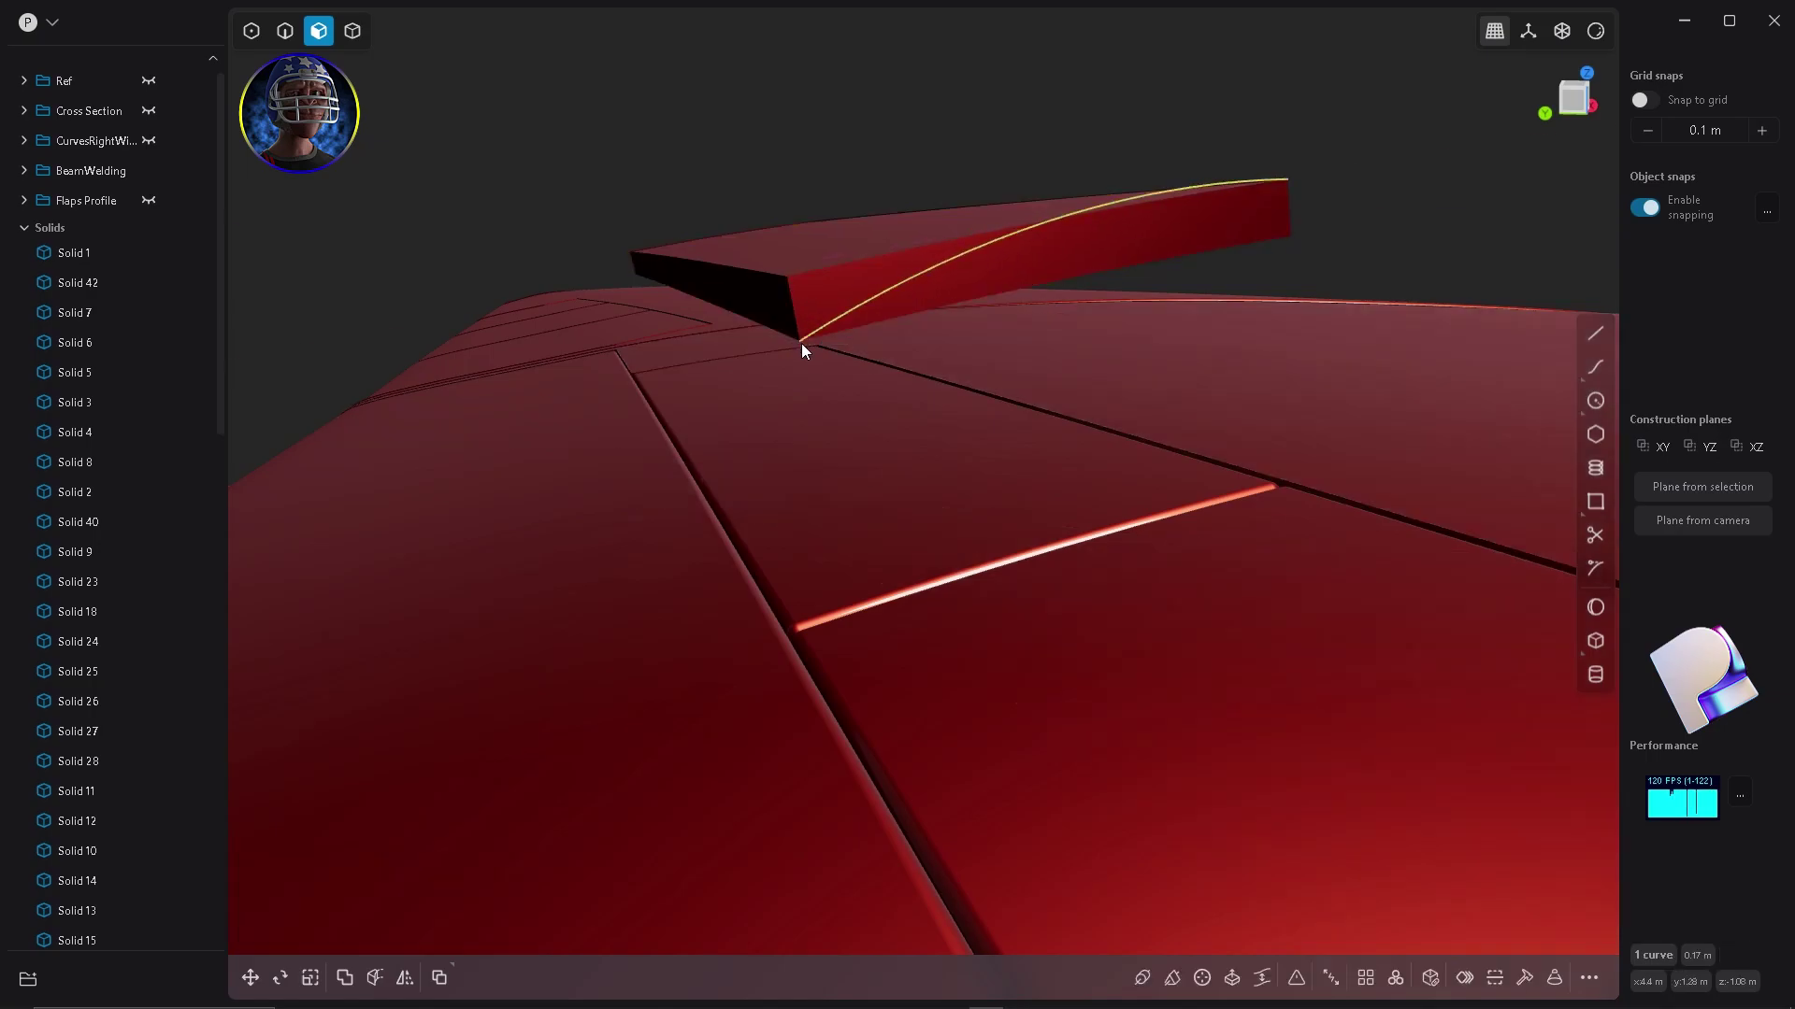
Draw a curve along the inboard face's lower edge and close the profile with a straight line at its thick end.
{"action": "left_click", "coordinate": [1594, 369]}
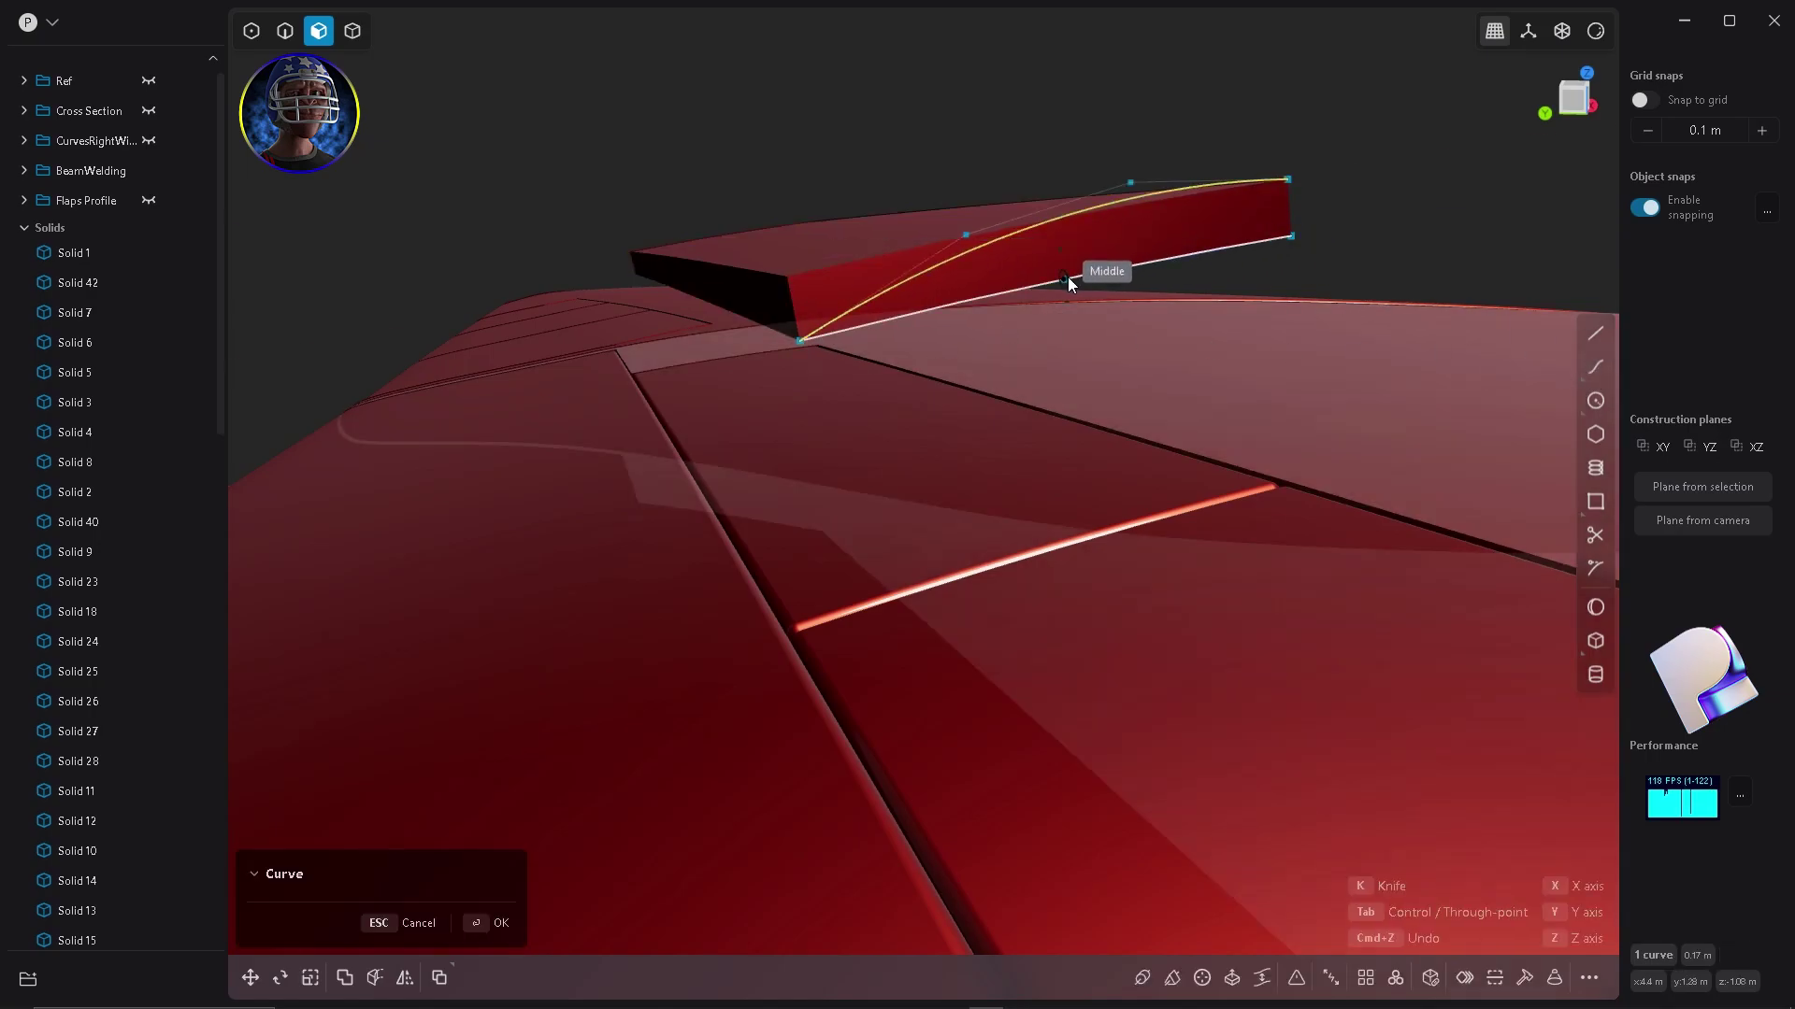
{"action": "left_click", "coordinate": [799, 340]}
{"action": "key", "text": "Return"}
{"action": "left_click", "coordinate": [1595, 334]}
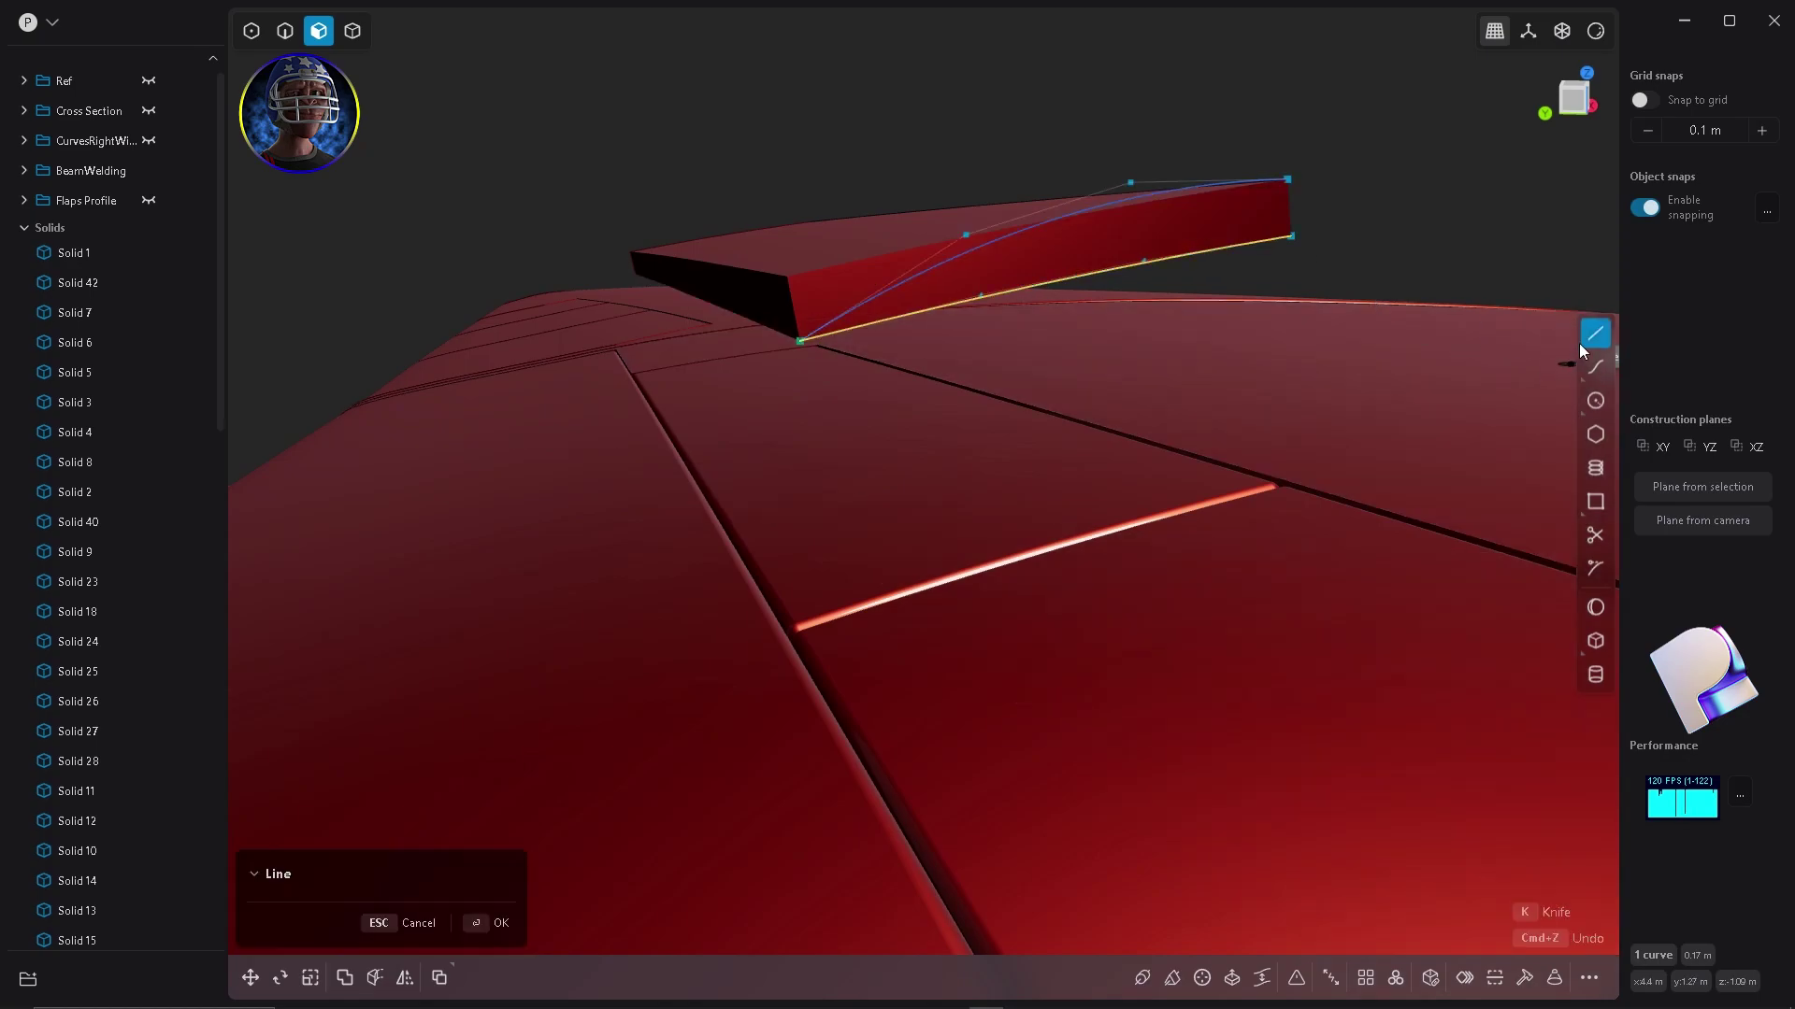
{"action": "left_click", "coordinate": [1287, 179]}
{"action": "left_click", "coordinate": [1291, 238]}
{"action": "key", "text": "Return"}
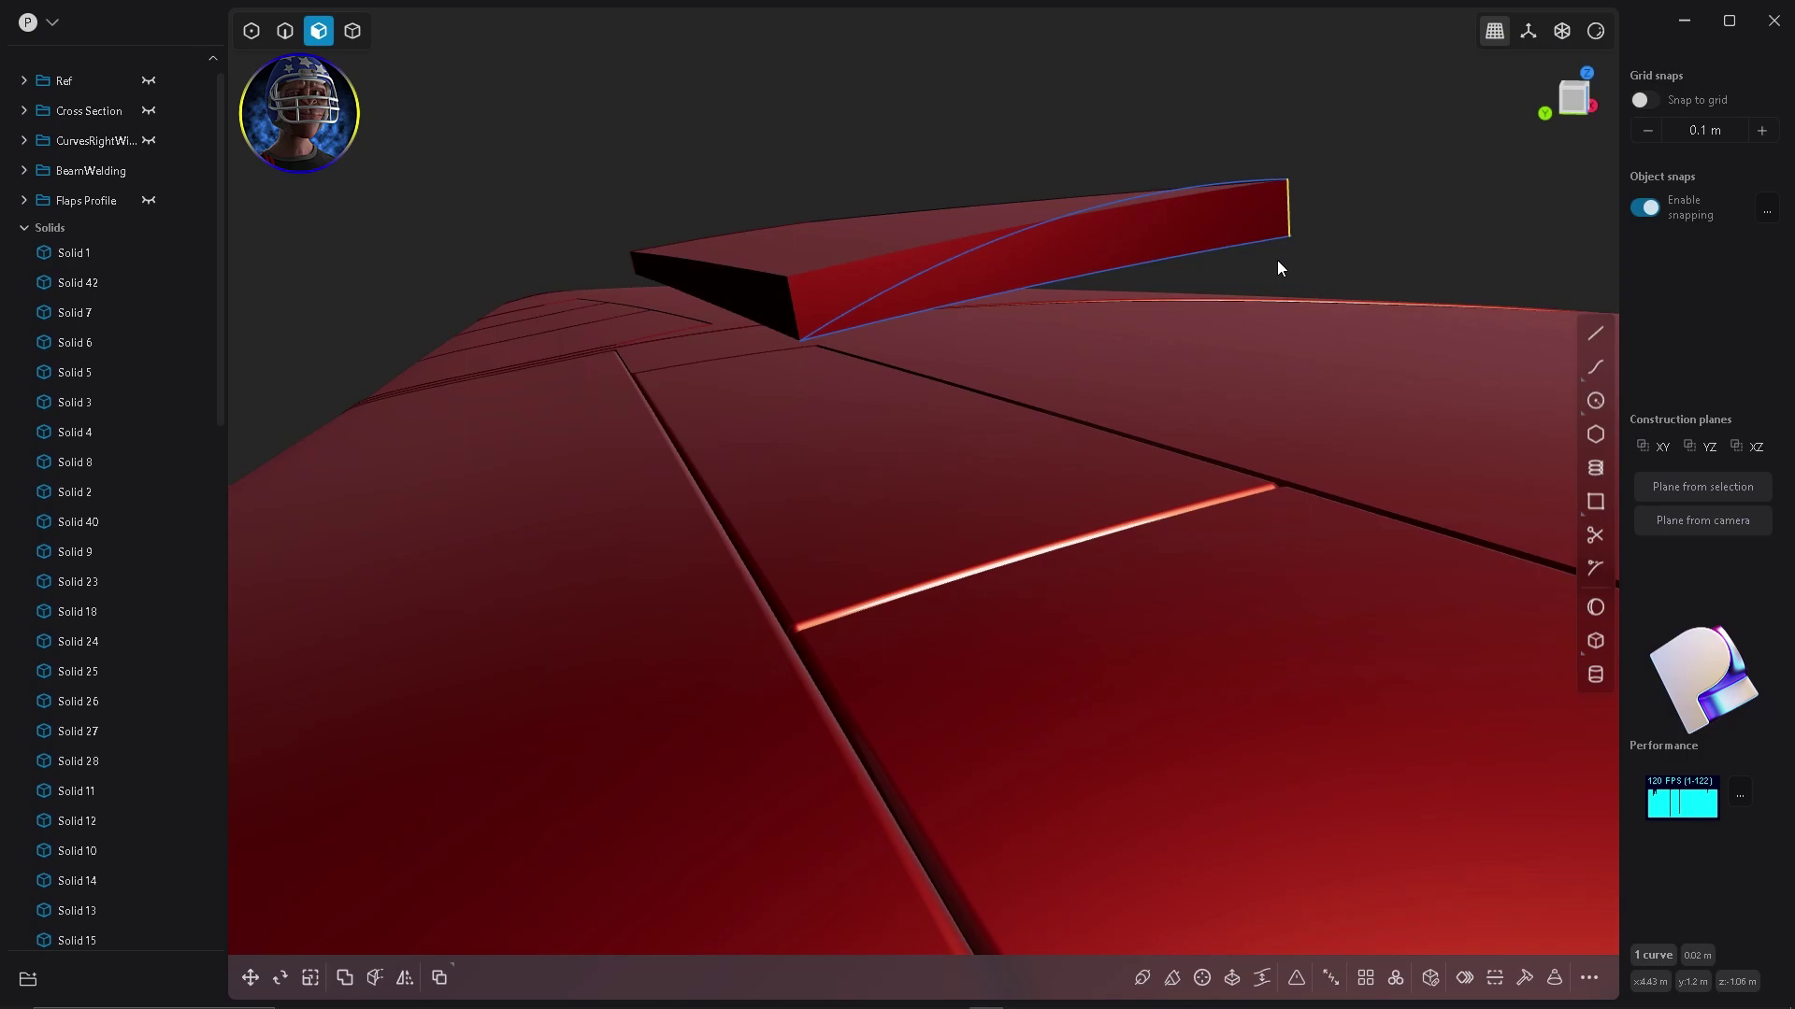
Draw a matching arched curve on the block's outboard side face, from the upper corner to the opposite lower corner.
{"action": "middle_click_drag", "start_coordinate": [1093, 310], "coordinate": [1114, 348]}
{"action": "scroll", "coordinate": [1215, 400], "scroll_direction": "down", "scroll_amount": 2}
{"action": "left_click", "coordinate": [1595, 368]}
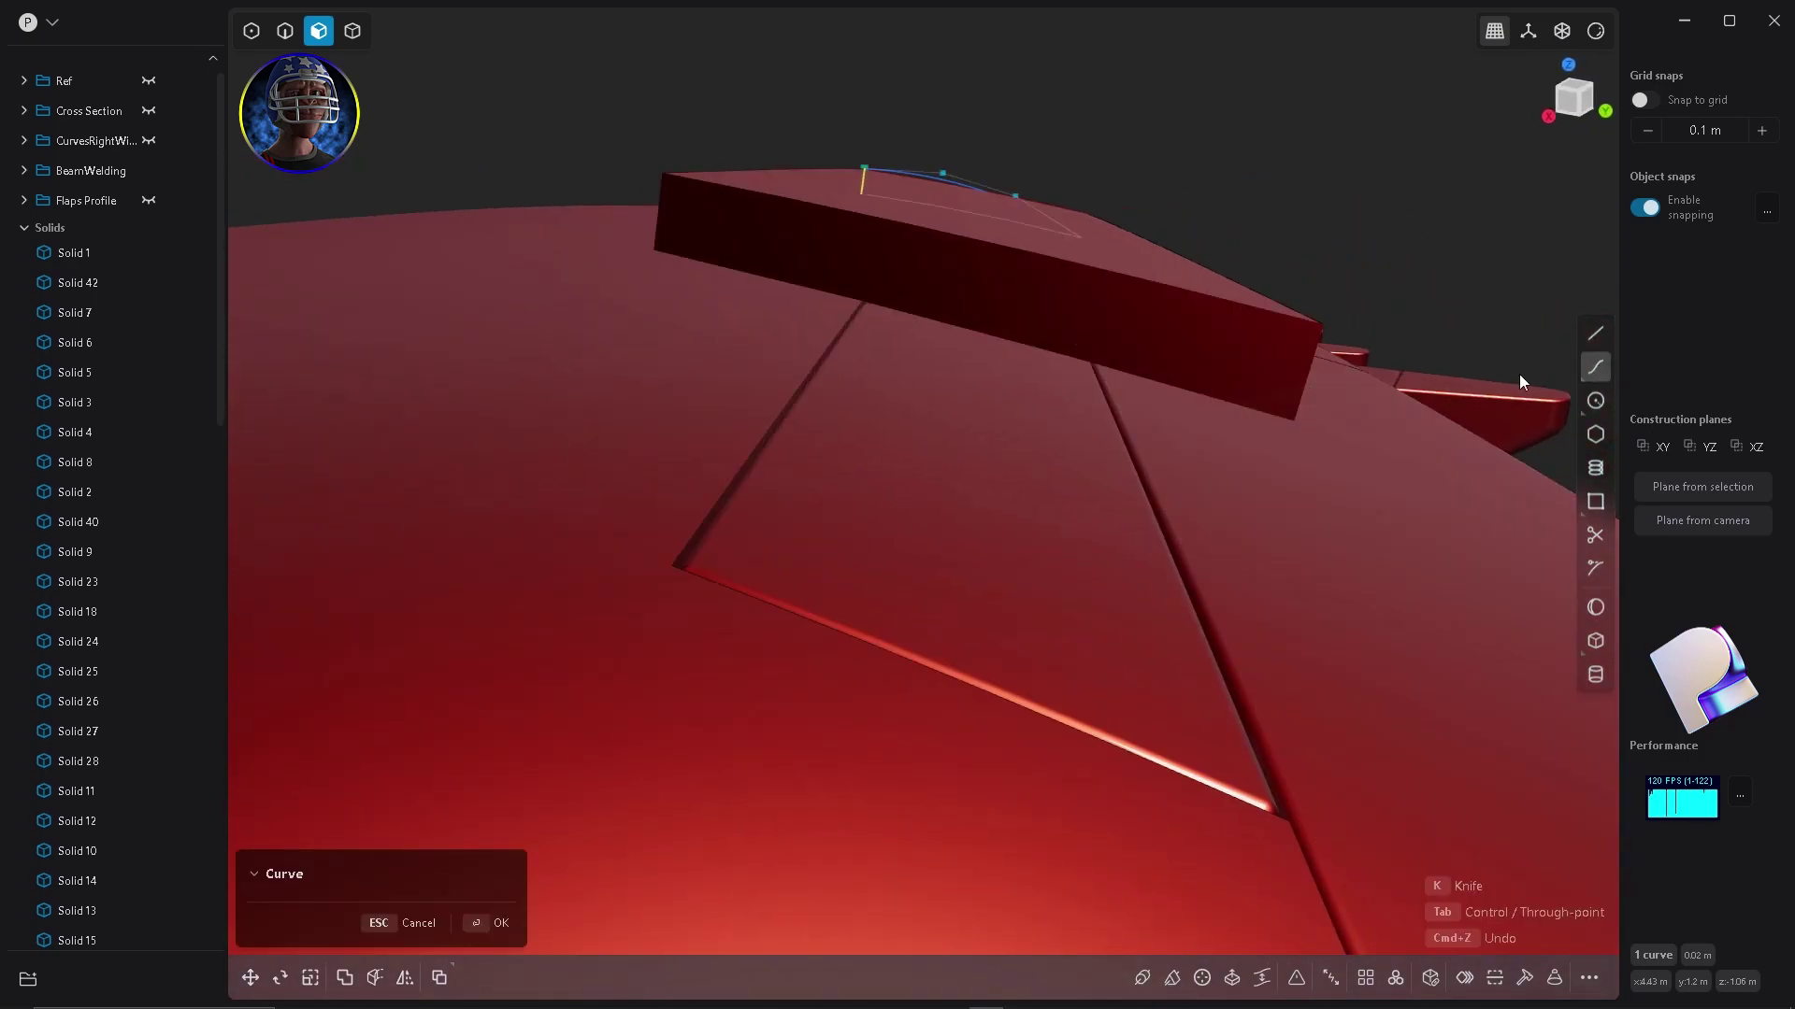
{"action": "left_click", "coordinate": [663, 173]}
{"action": "left_click", "coordinate": [965, 236]}
{"action": "left_click", "coordinate": [1292, 423]}
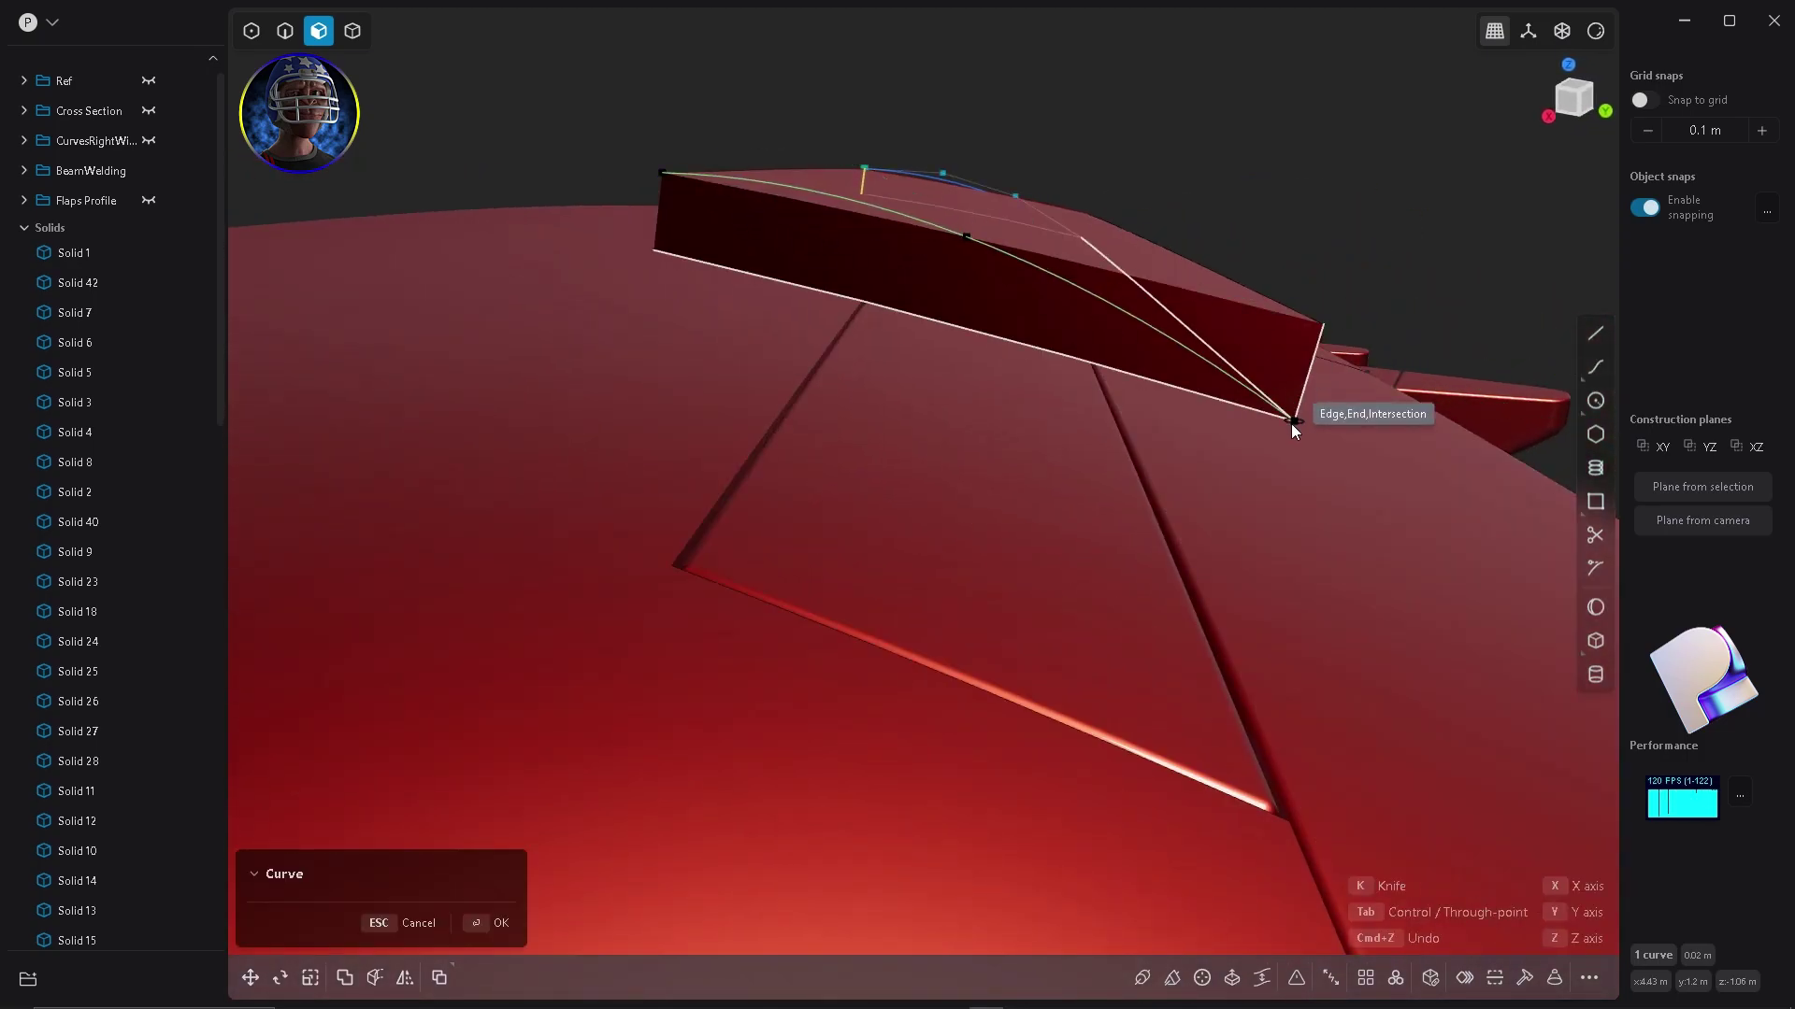
{"action": "right_click", "coordinate": [1292, 423]}
Complete the outboard profile with a curve along the lower edge and a straight line closing the thick end.
{"action": "left_click", "coordinate": [1595, 363]}
{"action": "left_click", "coordinate": [1296, 423]}
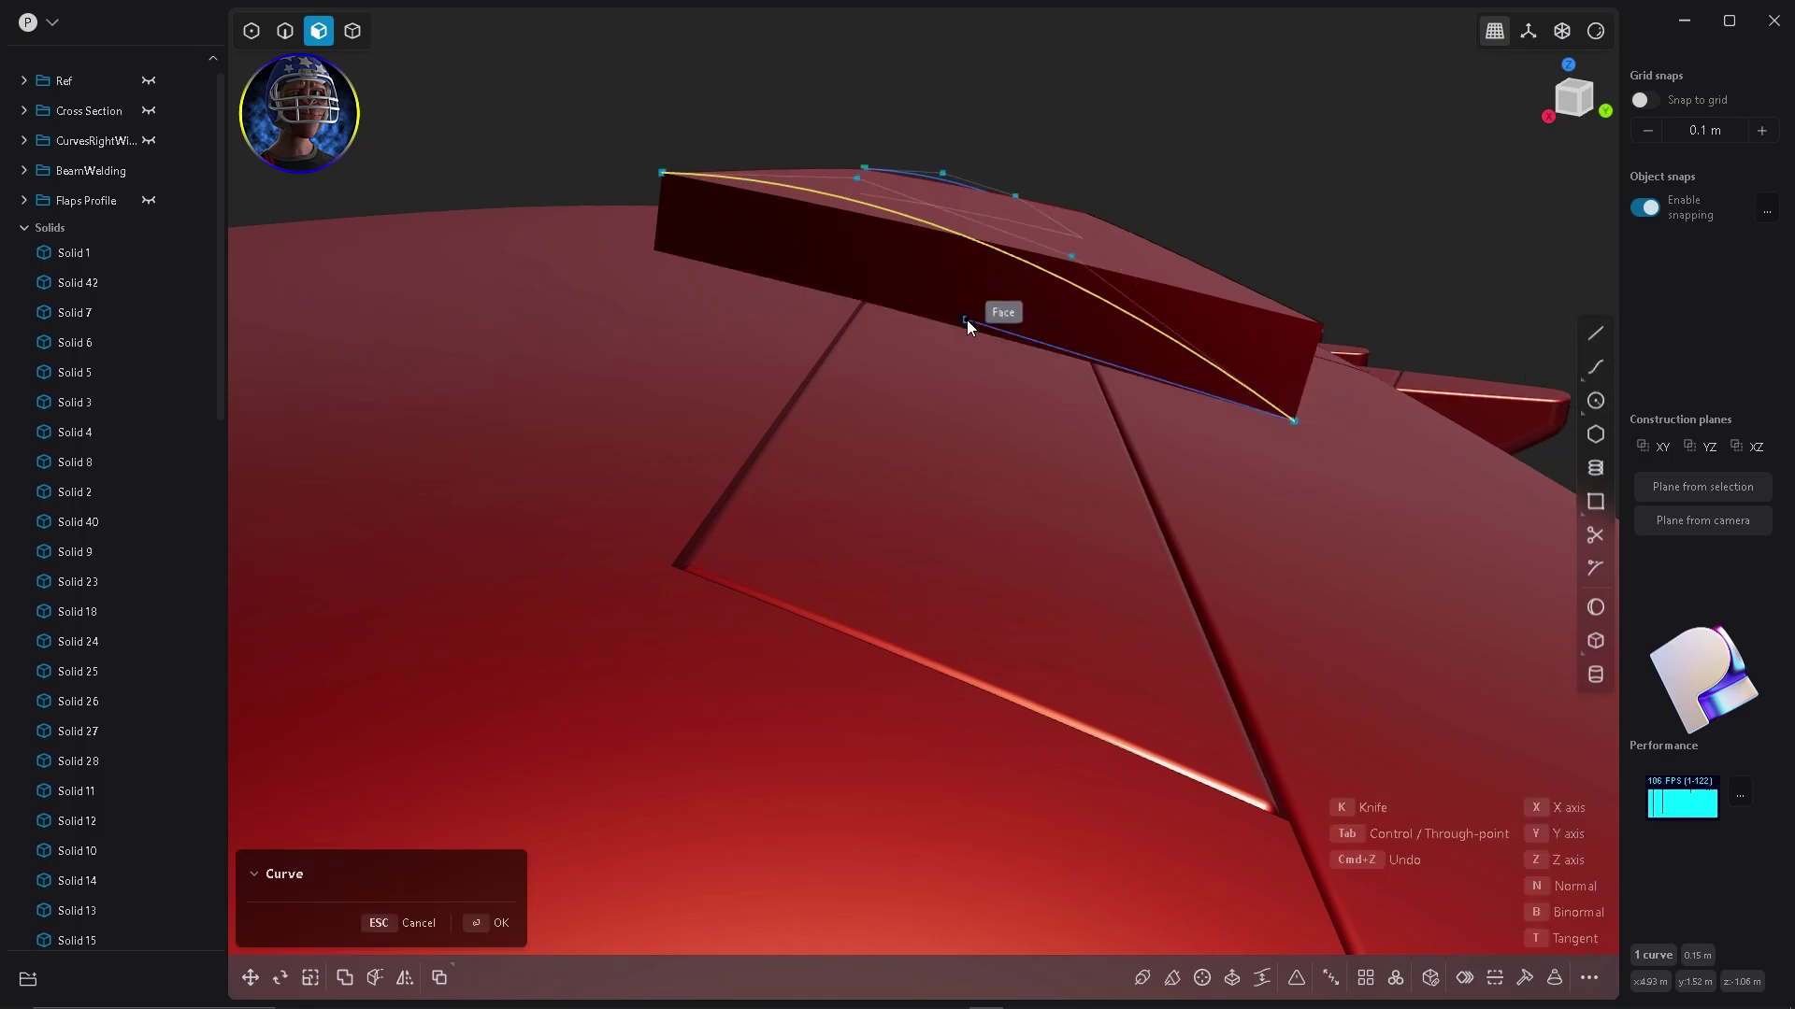
{"action": "left_click", "coordinate": [652, 251]}
{"action": "key", "text": "Return"}
{"action": "key", "text": "l"}
{"action": "left_click", "coordinate": [661, 174]}
{"action": "left_click", "coordinate": [651, 251]}
{"action": "right_click", "coordinate": [647, 252]}
Delete the extruded block, keeping the two profiles drawn on its sides.
{"action": "mouse_move", "coordinate": [648, 253]}
{"action": "middle_mouse_down"}
{"action": "mouse_move", "coordinate": [609, 401]}
{"action": "mouse_move", "coordinate": [902, 254]}
{"action": "middle_mouse_up"}
{"action": "key", "text": "4"}
{"action": "left_click", "coordinate": [906, 262]}
{"action": "key", "text": "x"}
Try to join the three curves of each profile into a single curve.
{"action": "middle_click_drag", "start_coordinate": [675, 269], "coordinate": [667, 155]}
{"action": "left_click_drag", "start_coordinate": [797, 252], "coordinate": [597, 195]}
{"action": "key", "text": "2"}
{"action": "left_click", "coordinate": [736, 249]}
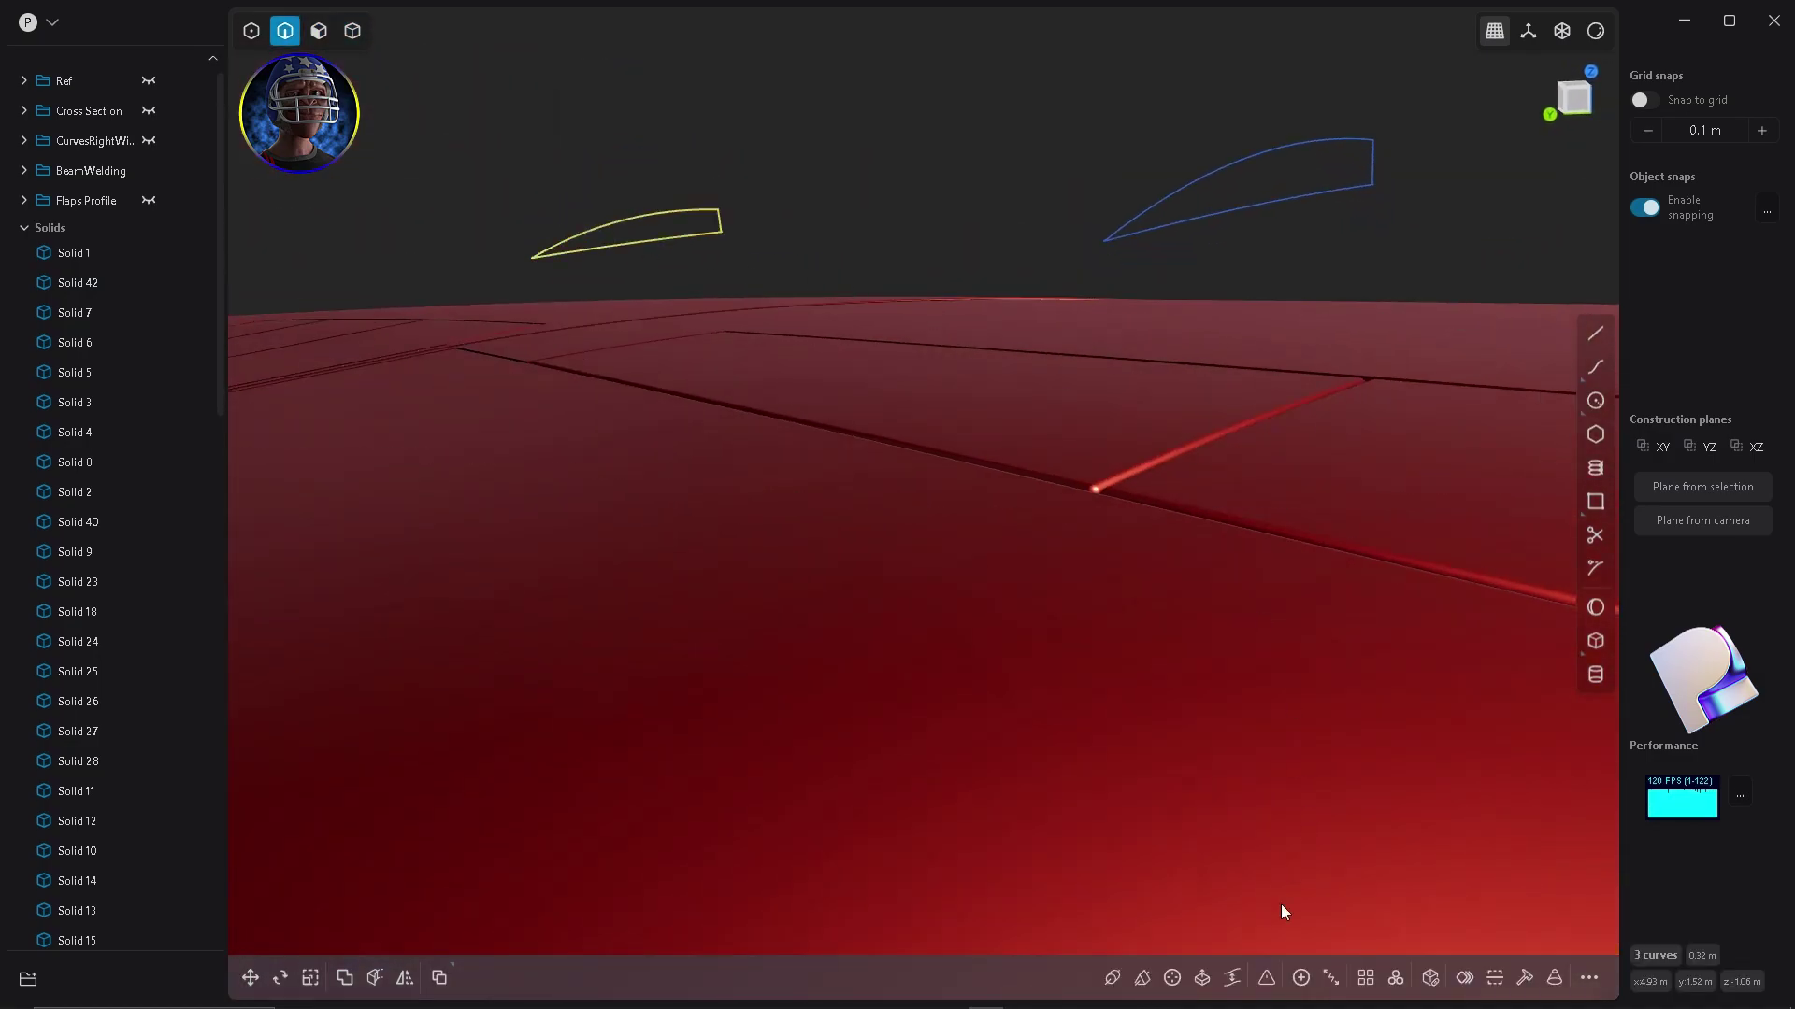
{"action": "left_click", "coordinate": [1372, 187]}
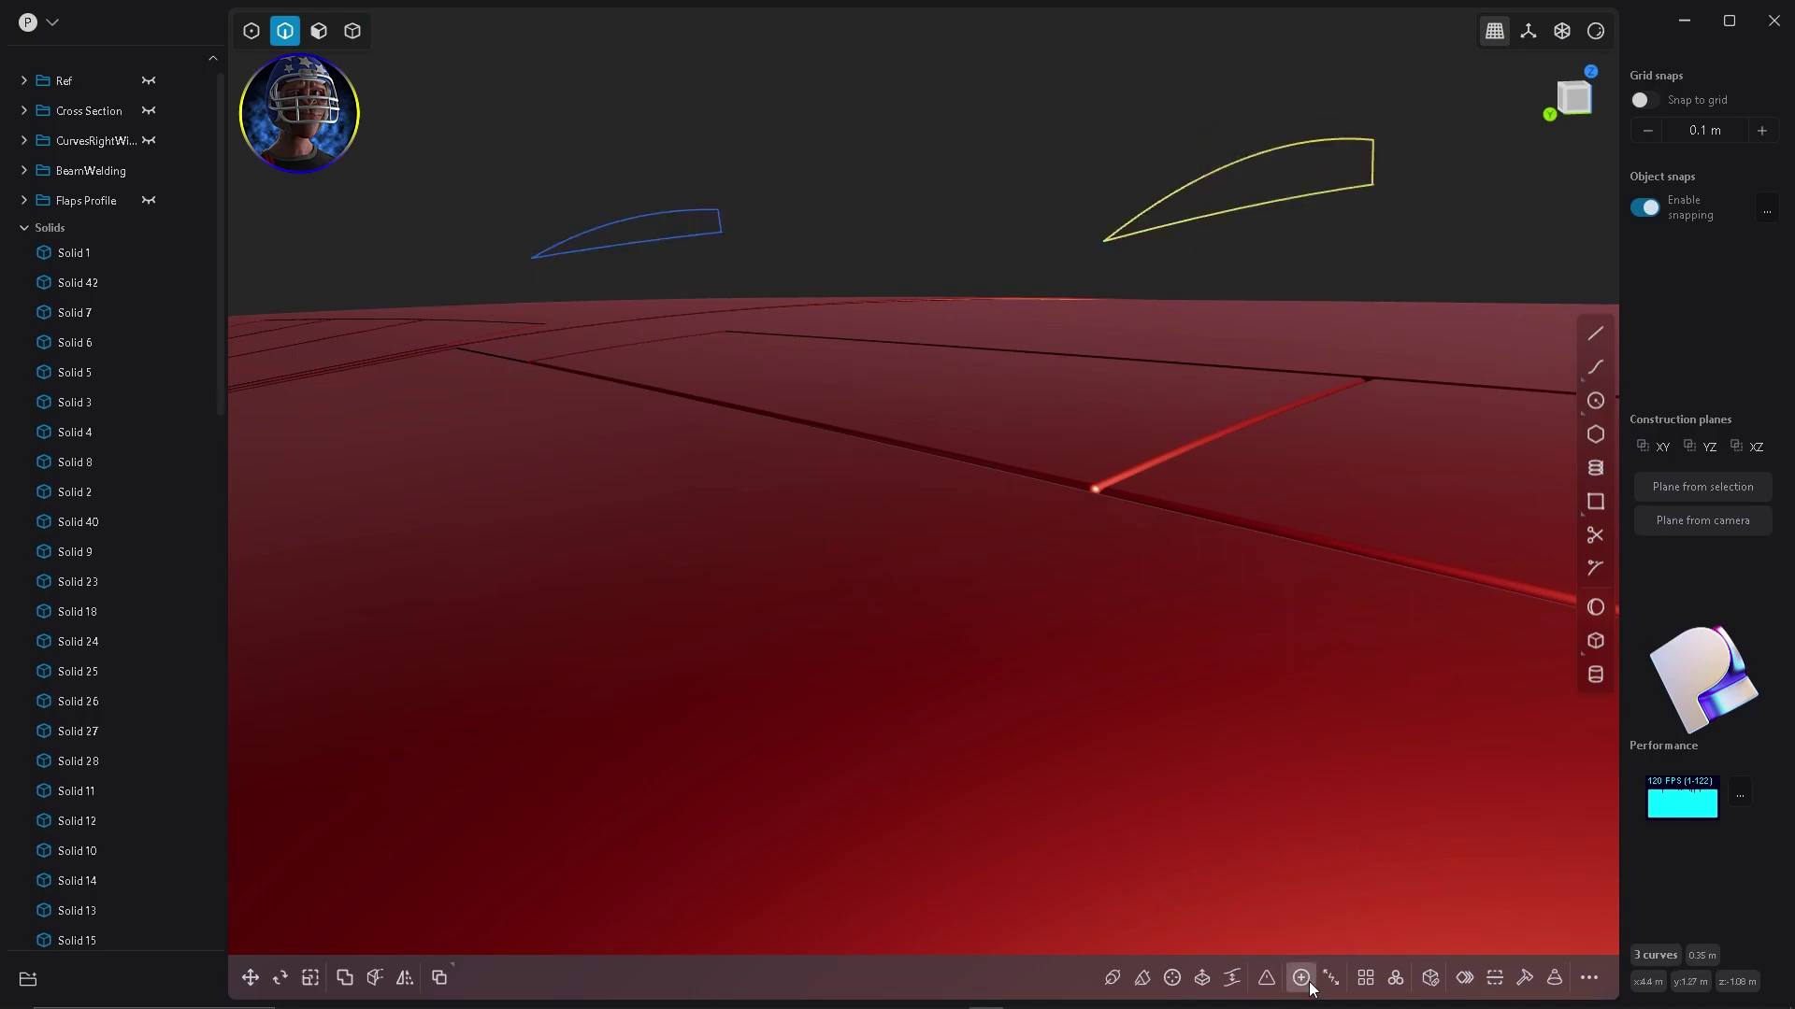
Replace the inboard profile's end line with one snapped to both curve endpoints, and join the profile into a single curve.
{"action": "middle_click_drag", "start_coordinate": [1366, 176], "coordinate": [1150, 172]}
{"action": "key", "text": "1"}
{"action": "left_click_drag", "start_coordinate": [1141, 200], "coordinate": [1155, 182]}
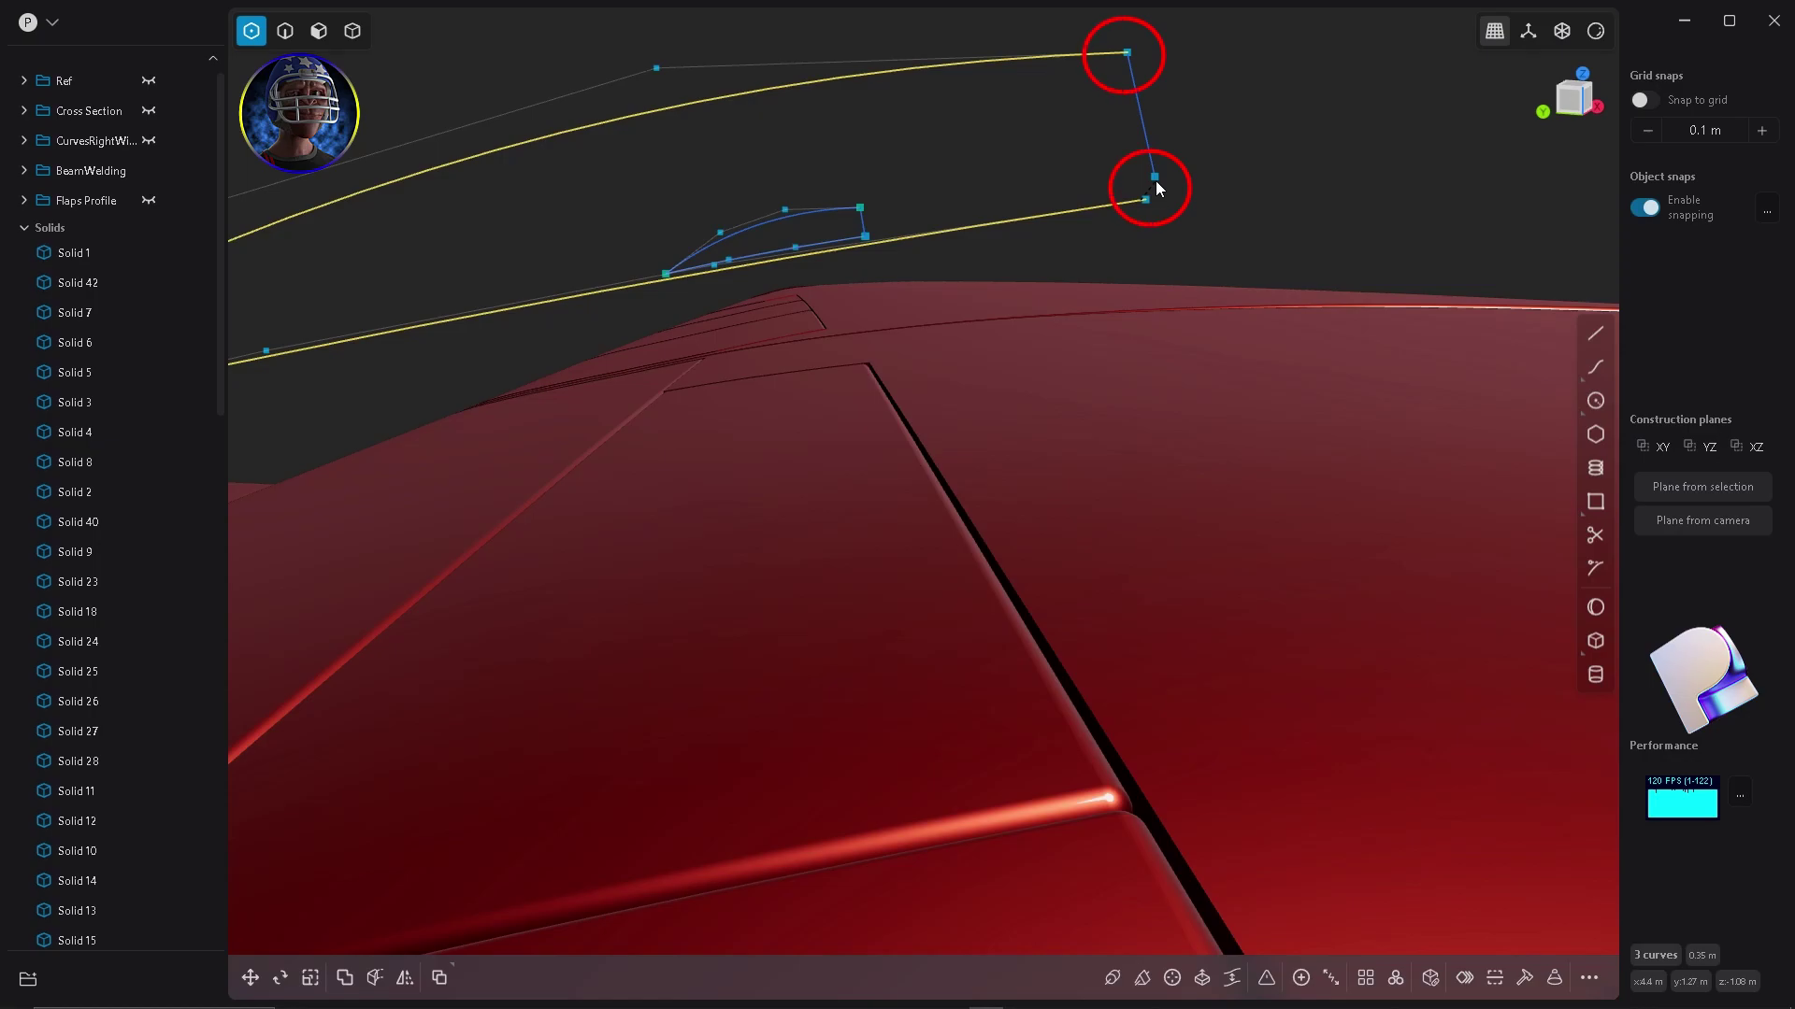
{"action": "left_click_drag", "start_coordinate": [1157, 182], "coordinate": [1164, 206]}
{"action": "key", "text": "2"}
{"action": "left_click", "coordinate": [1596, 337]}
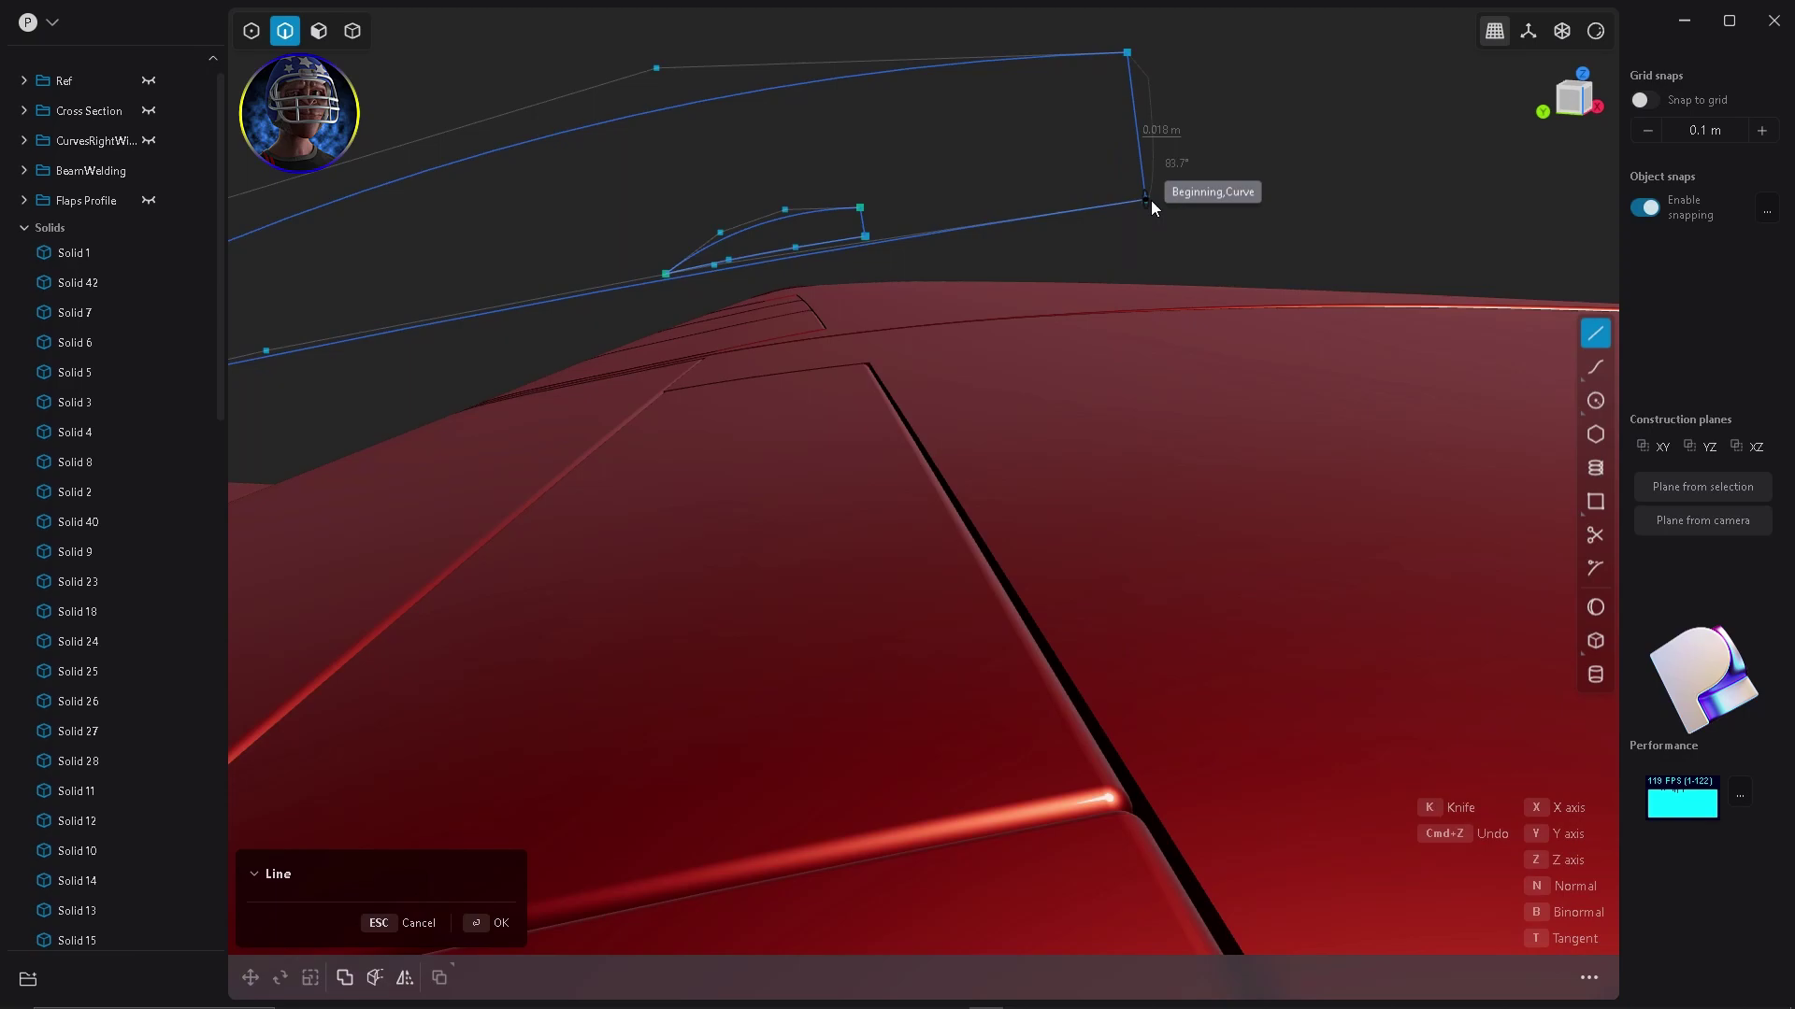
{"action": "left_click", "coordinate": [1152, 200]}
{"action": "middle_click_drag", "start_coordinate": [1037, 204], "coordinate": [991, 209]}
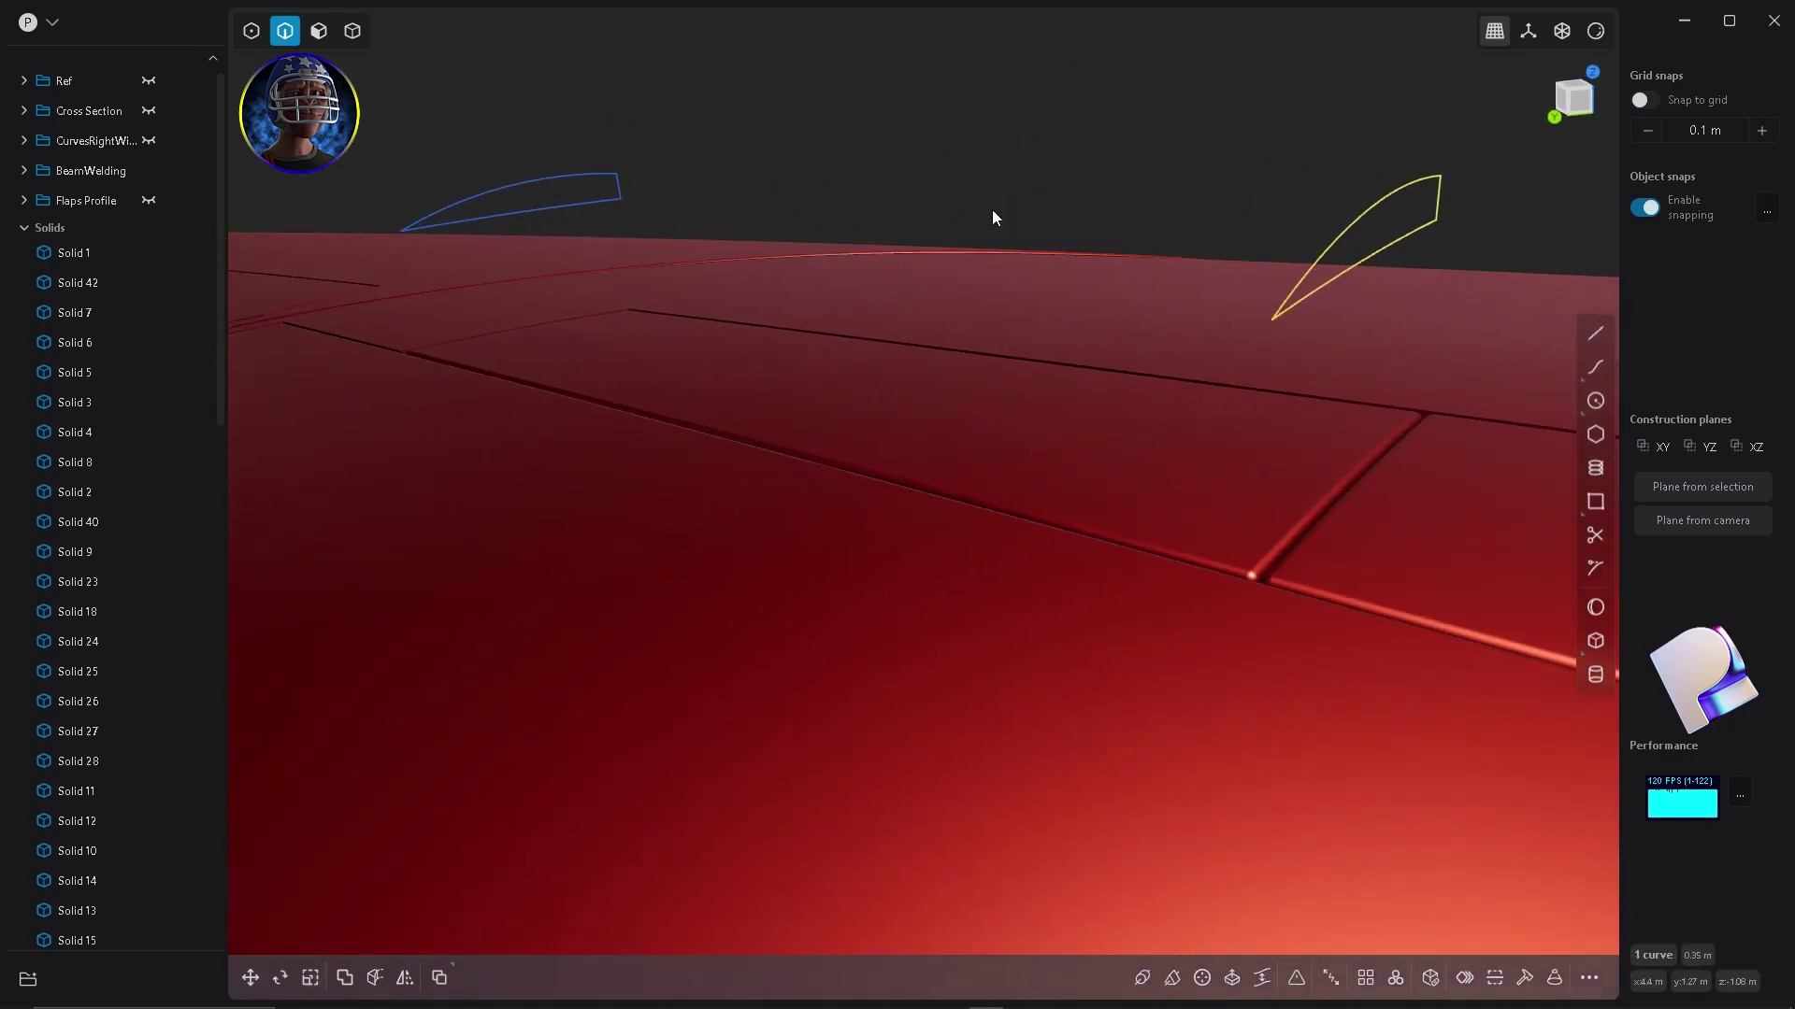
Delete the outboard profile's end line and redraw it between the exact endpoints of the upper and lower curves.
{"action": "left_click", "coordinate": [636, 195]}
{"action": "left_click", "coordinate": [620, 187]}
{"action": "key", "text": "shift+a"}
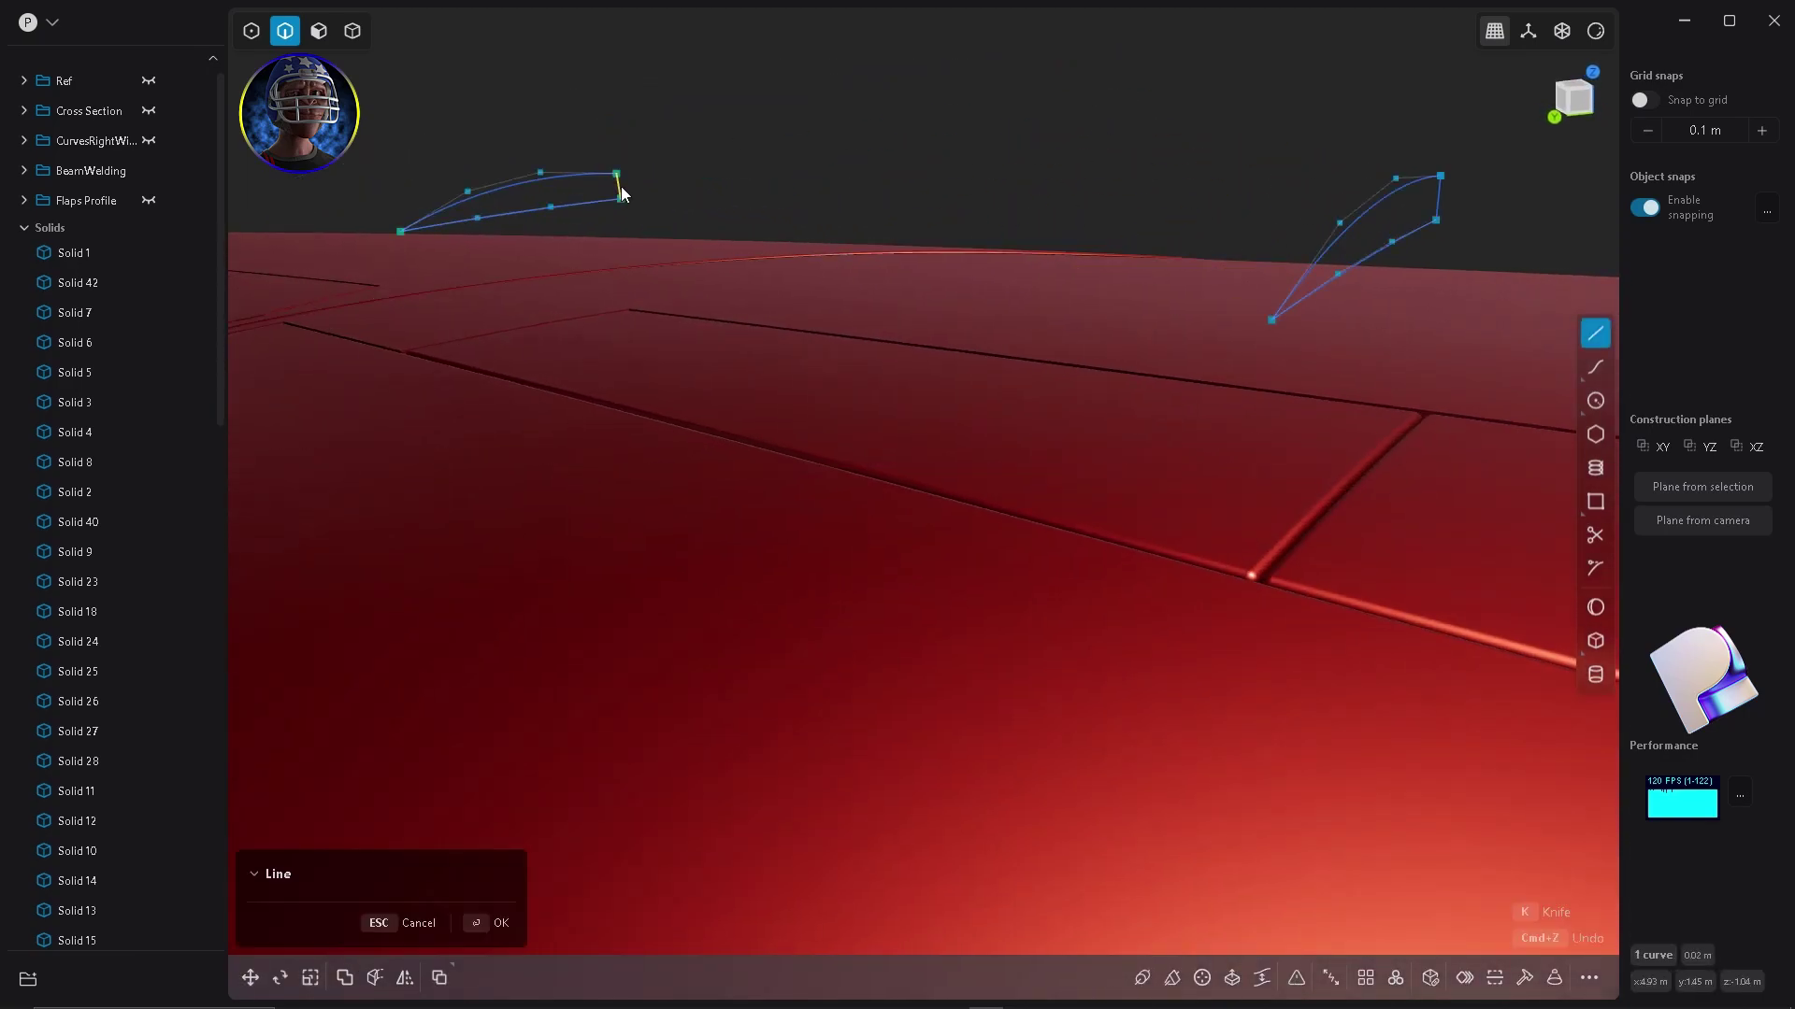
{"action": "key", "text": "Escape"}
{"action": "scroll", "coordinate": [613, 187], "scroll_direction": "up", "scroll_amount": 12}
{"action": "middle_click_drag", "start_coordinate": [613, 190], "coordinate": [824, 299], "text": "shift"}
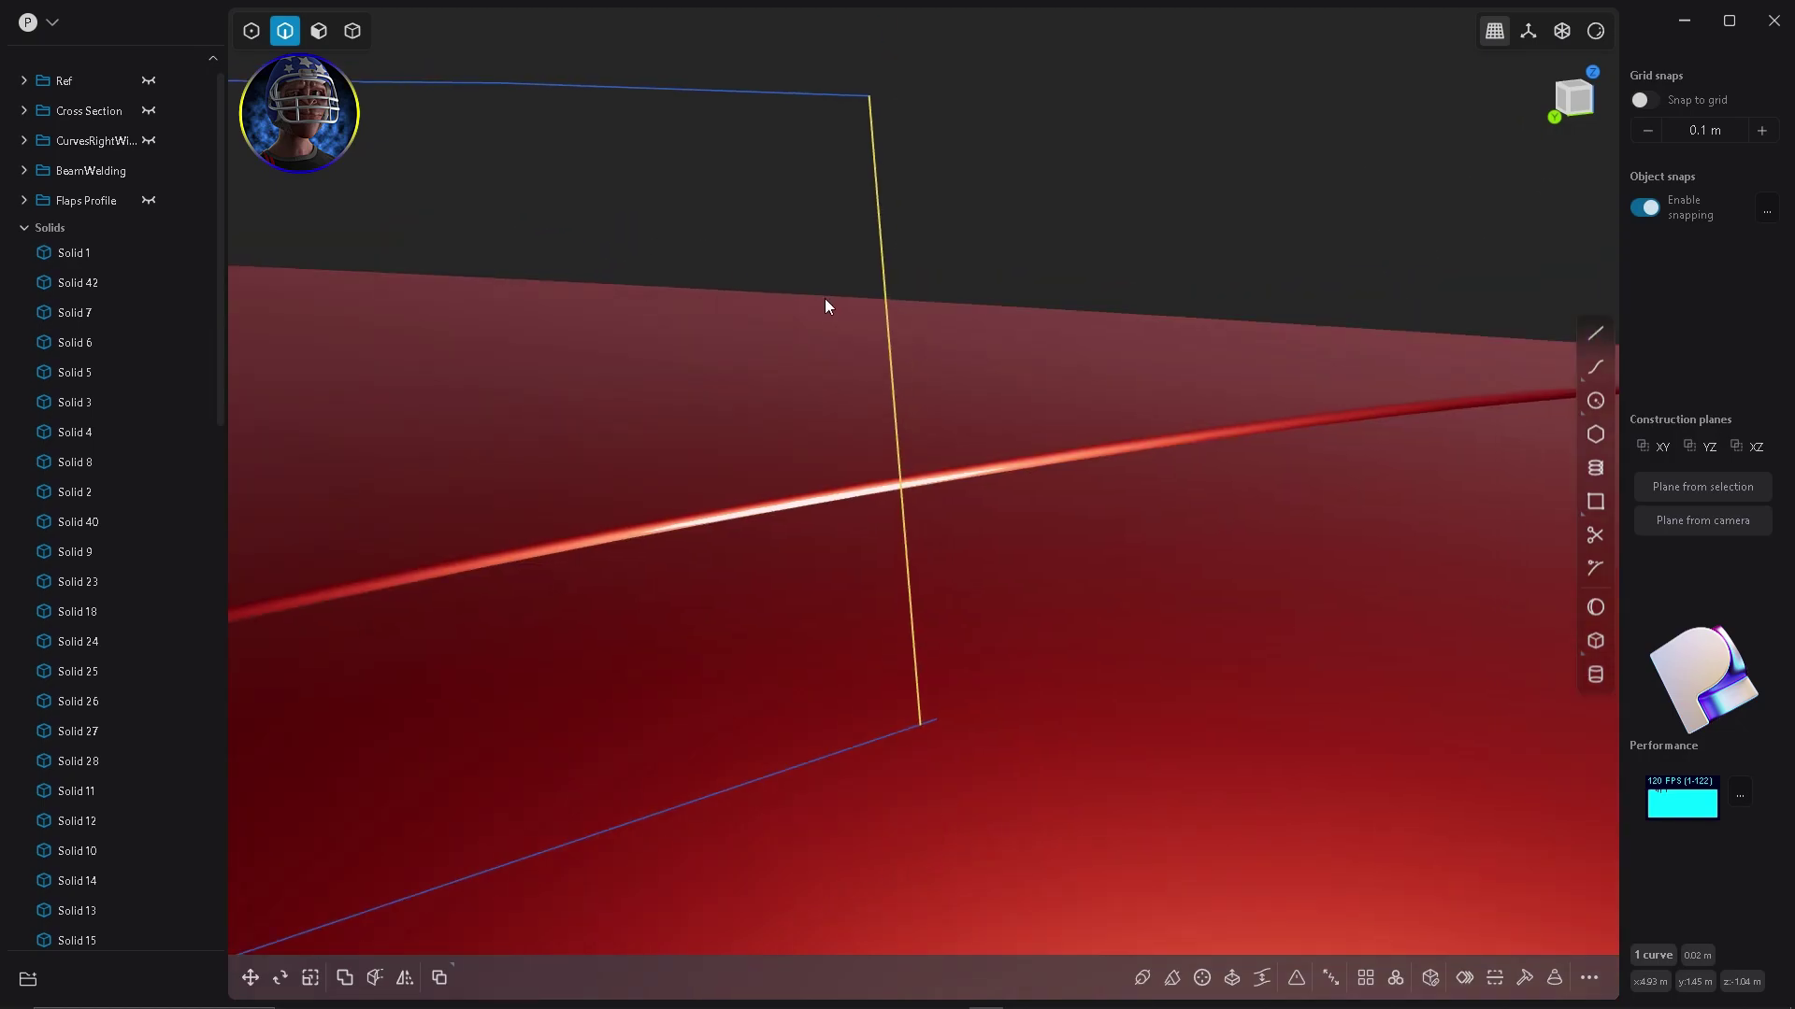
{"action": "scroll", "coordinate": [826, 306], "scroll_direction": "down", "scroll_amount": 5}
{"action": "key", "text": "Delete"}
{"action": "left_click", "coordinate": [1596, 333]}
{"action": "left_click", "coordinate": [866, 193]}
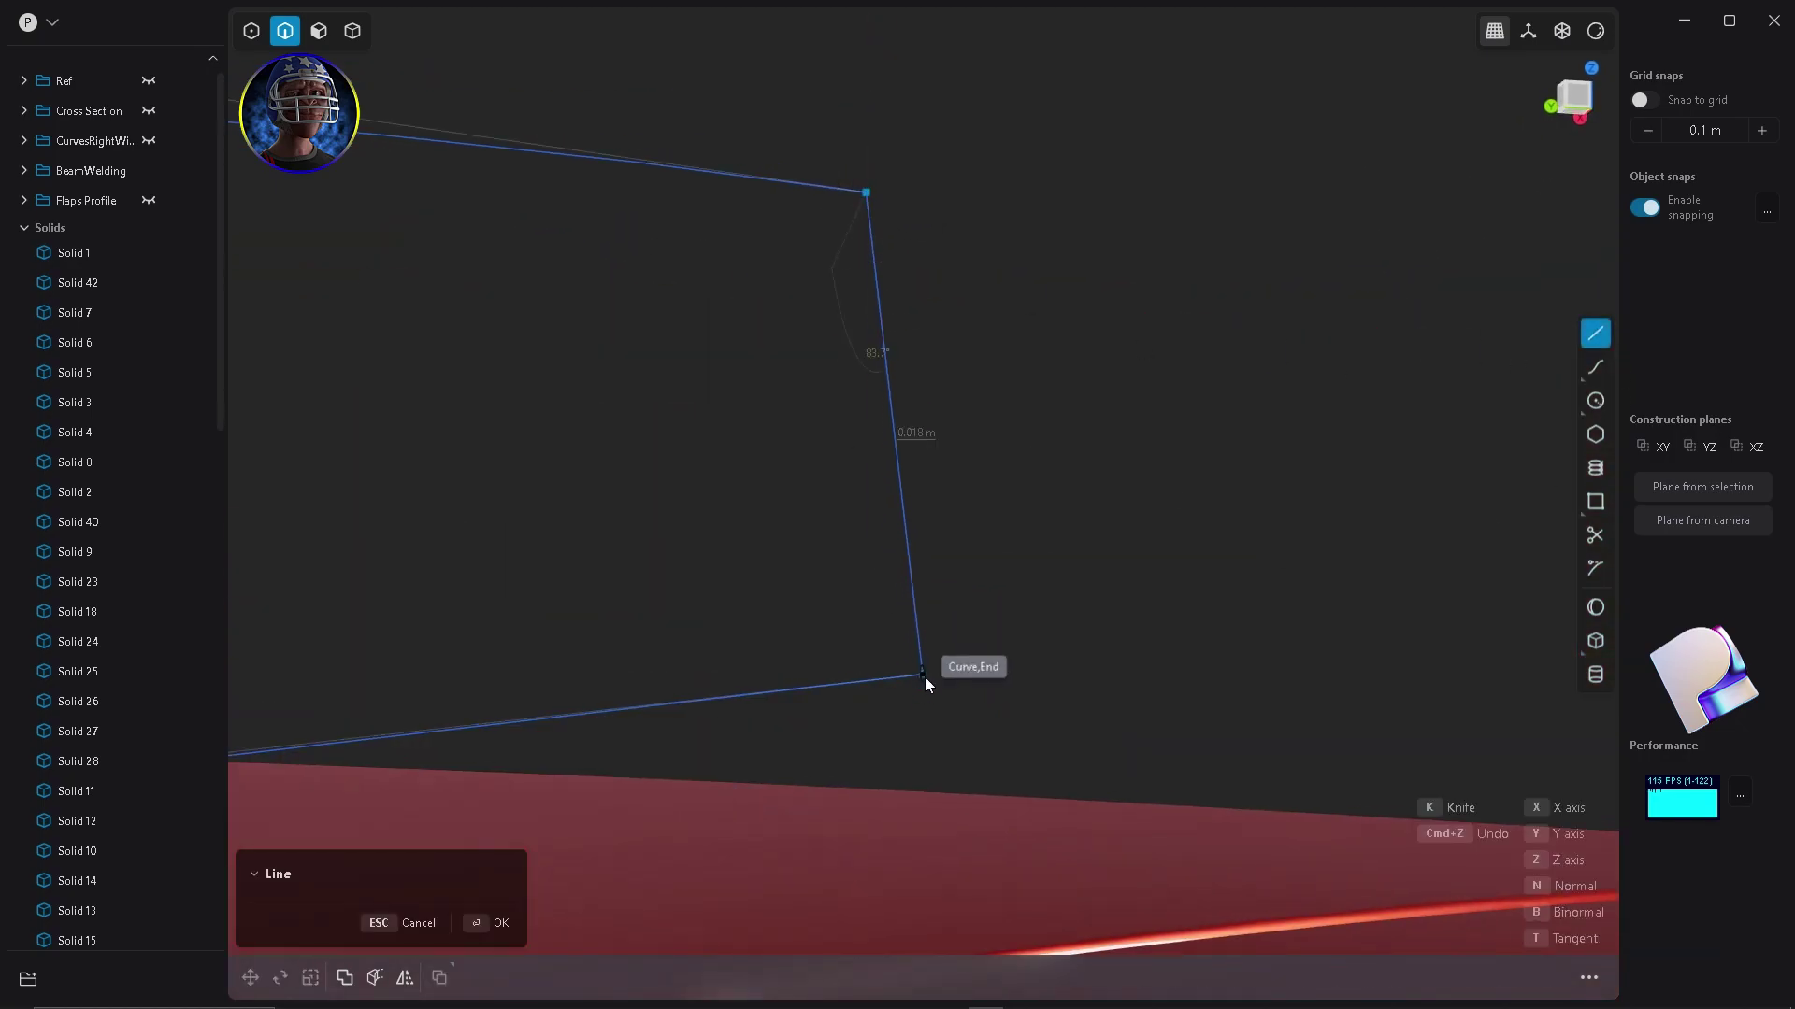
{"action": "left_click", "coordinate": [923, 677]}
{"action": "right_click", "coordinate": [923, 677]}
Join the outboard profile's three segments into a single curve.
{"action": "scroll", "coordinate": [890, 344], "scroll_direction": "down", "scroll_amount": 10}
{"action": "left_click_drag", "start_coordinate": [925, 420], "coordinate": [718, 272]}
{"action": "left_click", "coordinate": [1298, 979]}
{"action": "scroll", "coordinate": [881, 333], "scroll_direction": "down", "scroll_amount": 6}
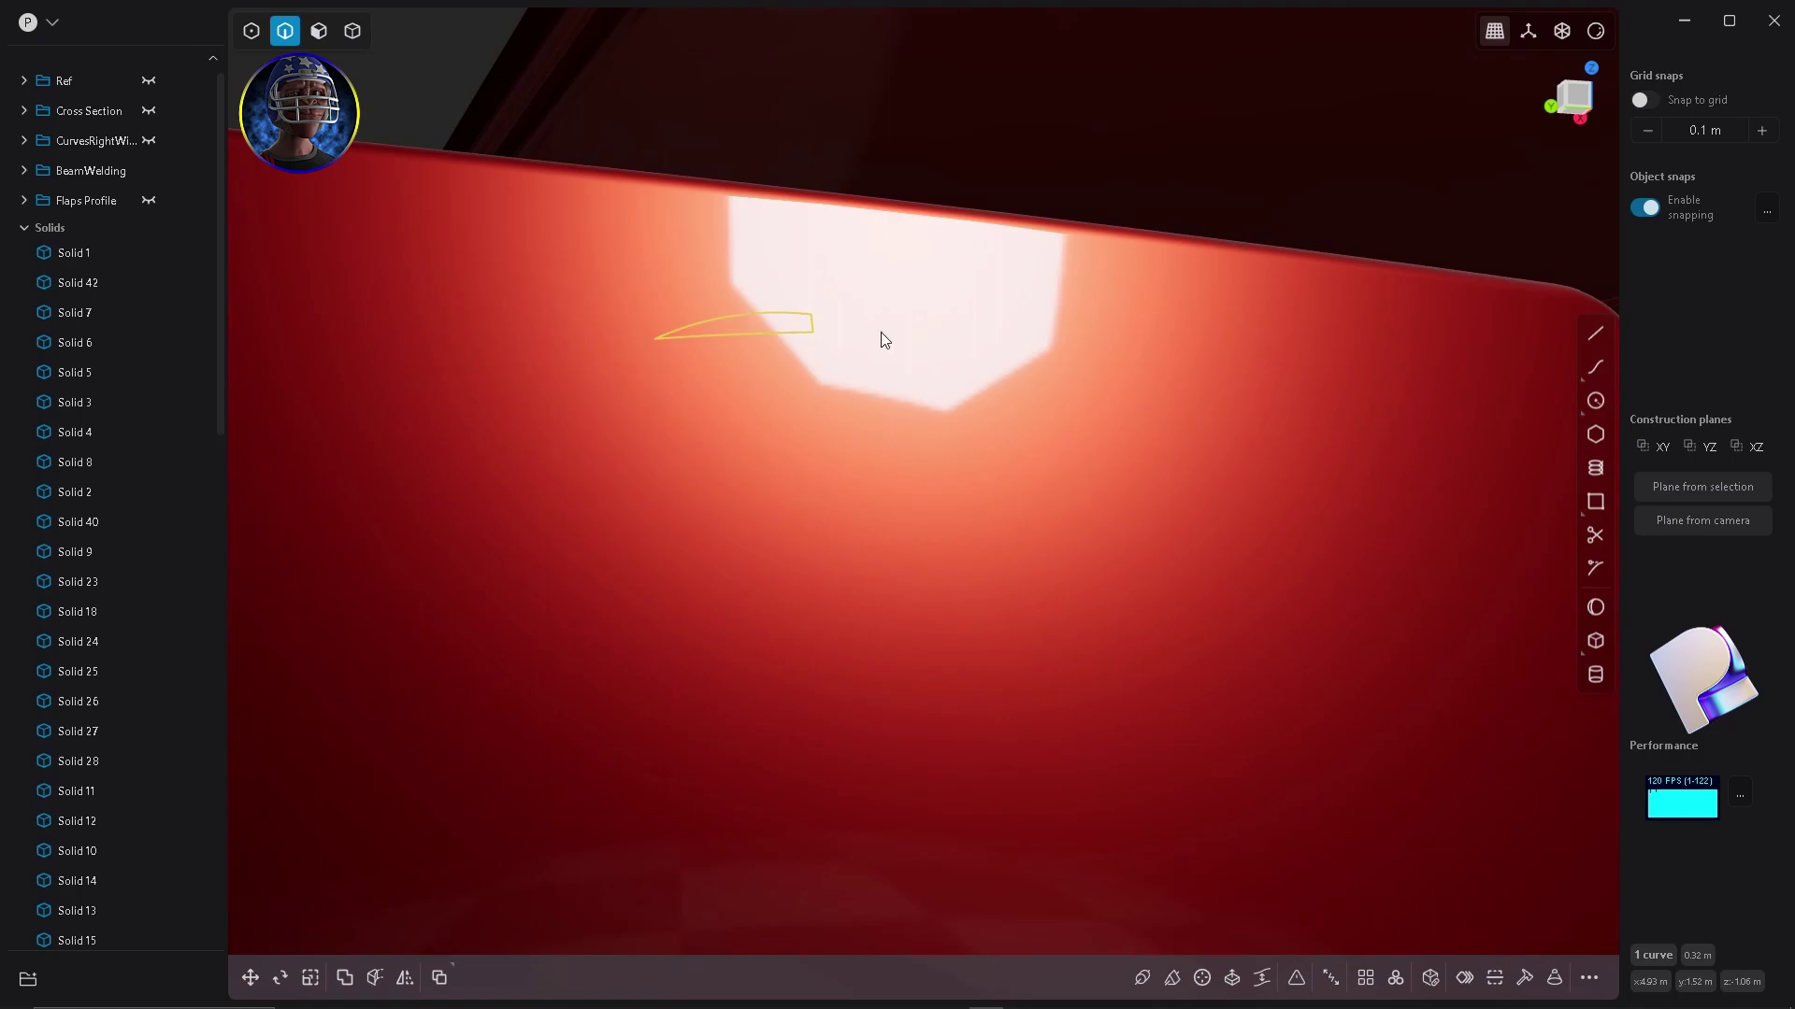
Loft between the outboard and inboard profiles to form the flap's sheet body.
{"action": "middle_click_drag", "start_coordinate": [880, 339], "coordinate": [1116, 295]}
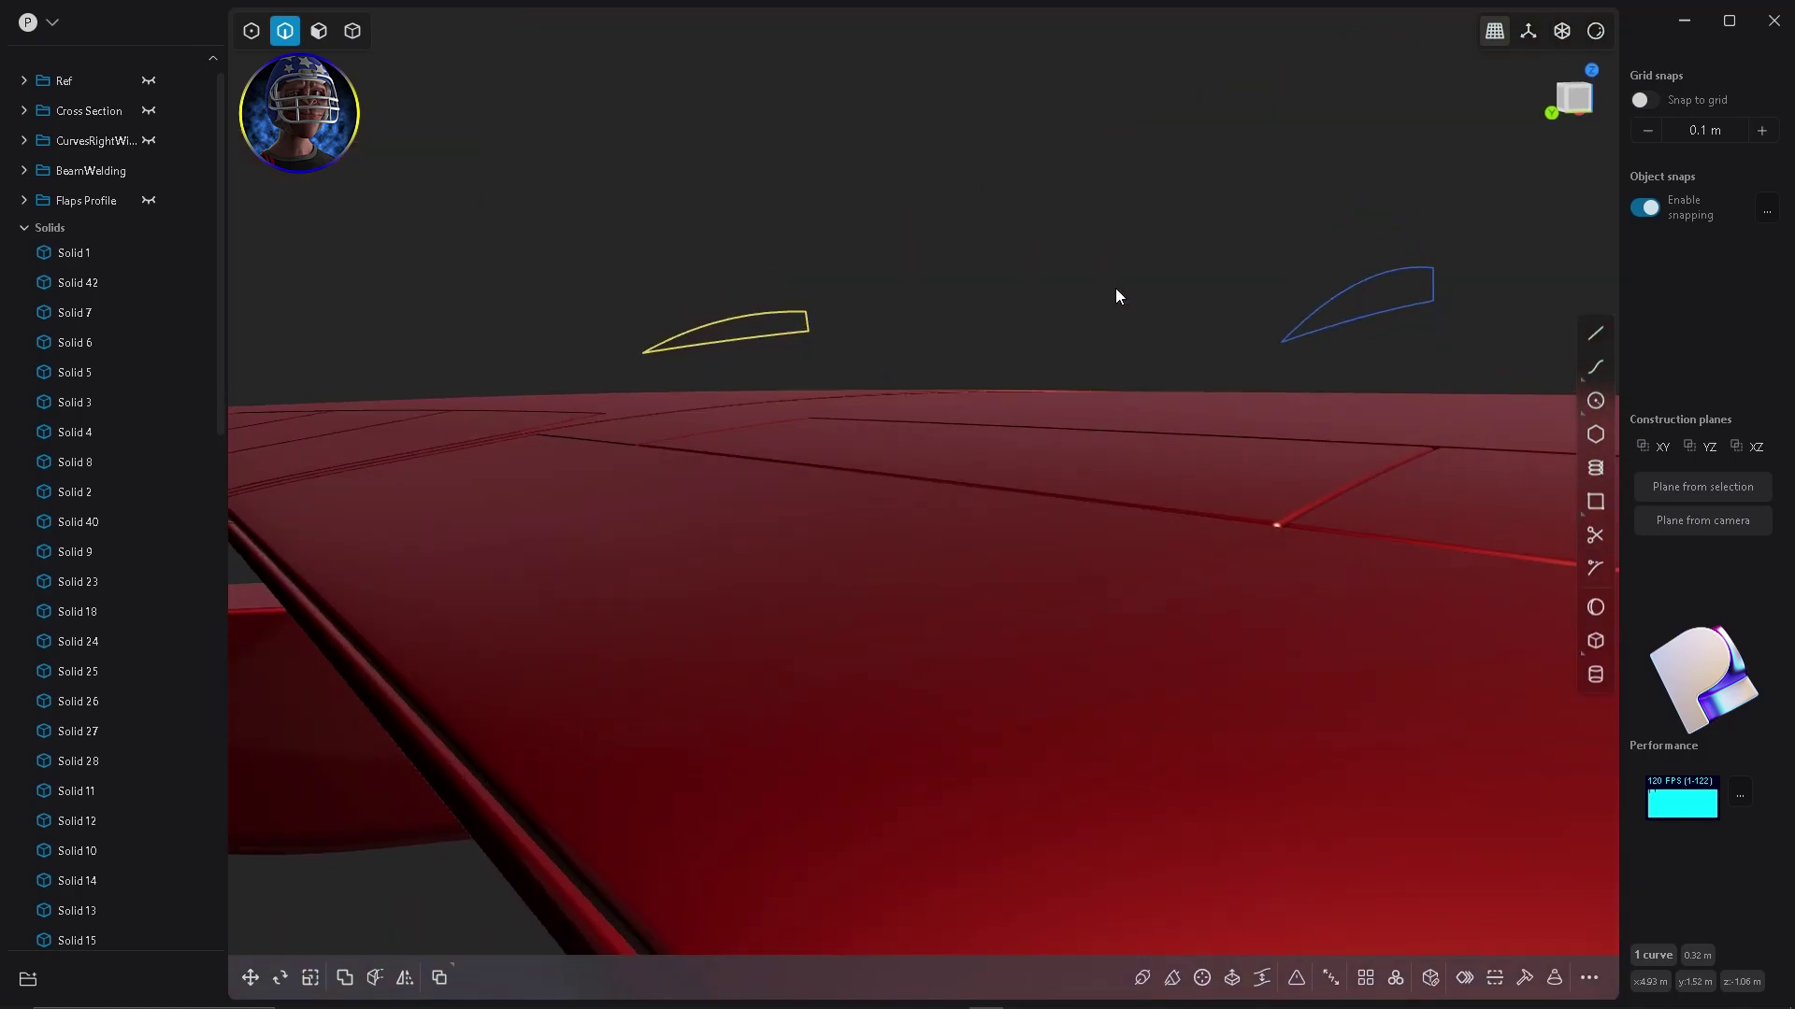
{"action": "left_click", "coordinate": [1320, 307]}
{"action": "key", "text": "l"}
{"action": "middle_click_drag", "start_coordinate": [1054, 314], "coordinate": [748, 376]}
{"action": "key", "text": "Return"}
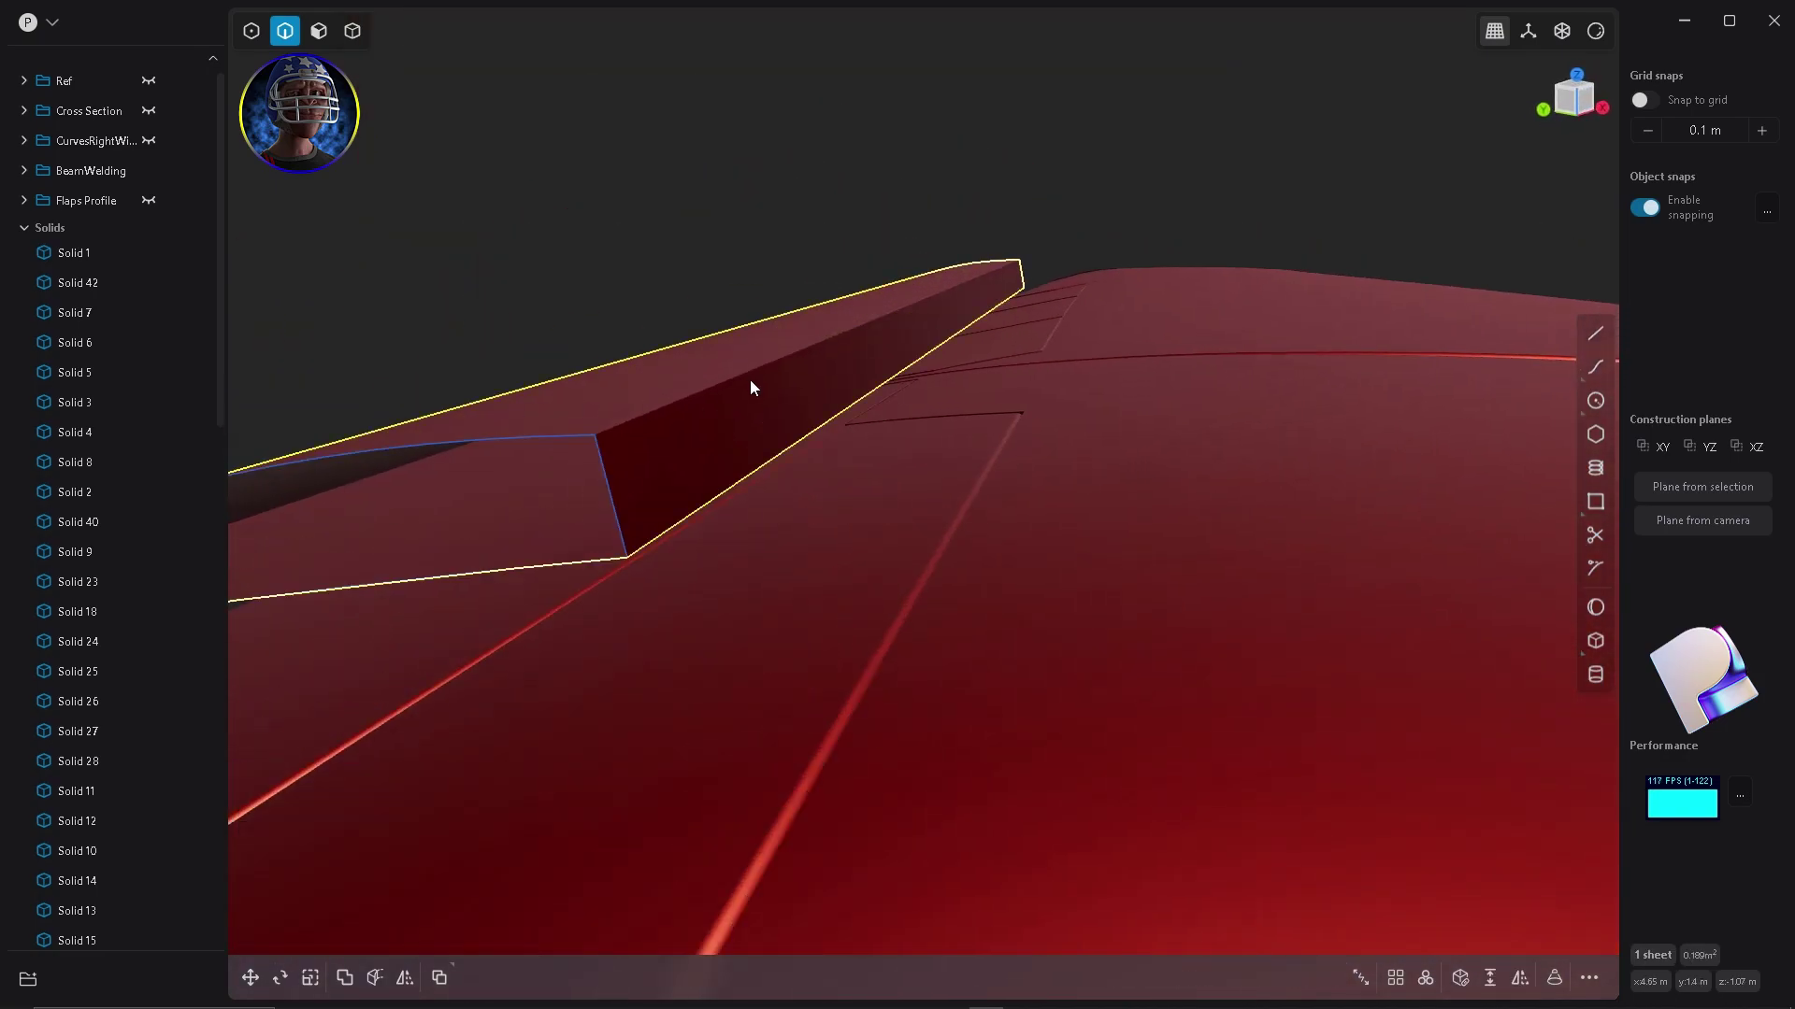
Delete the two profile curves left at the ends of the lofted sheet.
{"action": "left_click", "coordinate": [567, 439]}
{"action": "key", "text": "Delete"}
{"action": "left_click", "coordinate": [965, 264]}
{"action": "key", "text": "Delete"}
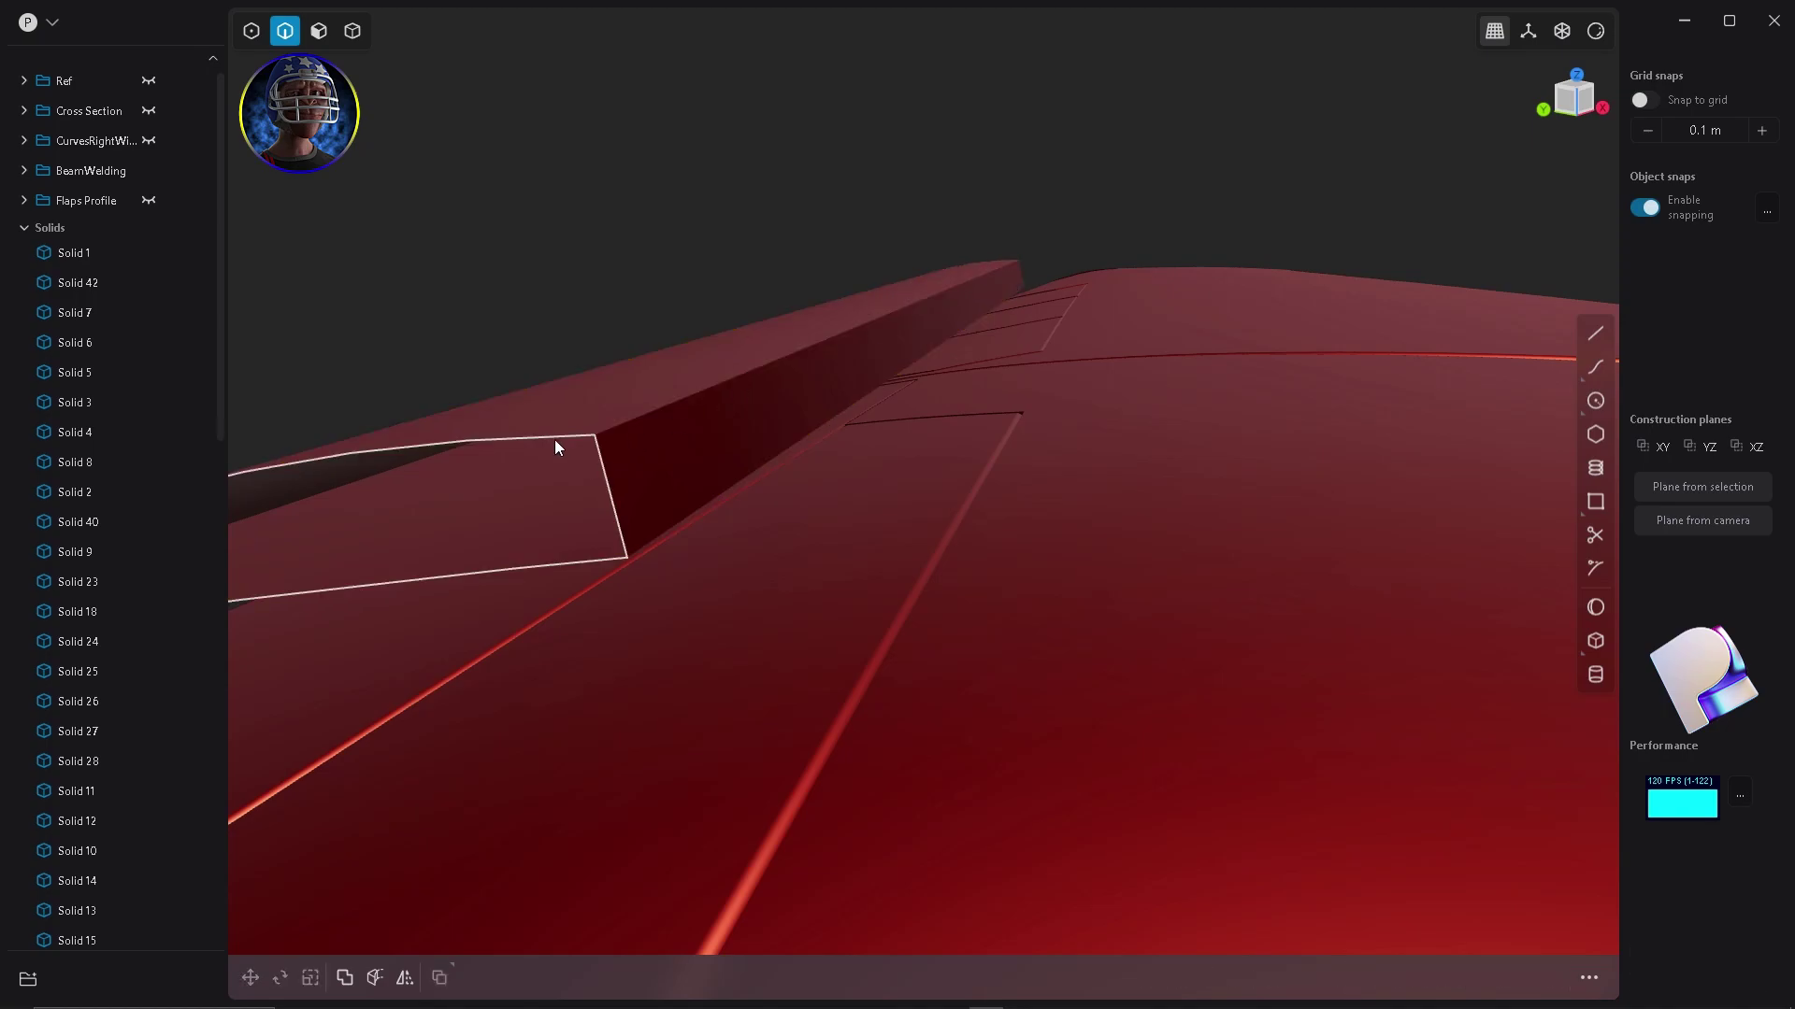
Patch both open ends of the lofted flap sheet to close it into a solid.
{"action": "left_click", "coordinate": [553, 439], "text": "alt"}
{"action": "left_click", "coordinate": [1490, 978]}
{"action": "middle_click_drag", "start_coordinate": [1098, 309], "coordinate": [636, 440]}
{"action": "key", "text": "Return"}
{"action": "left_click", "coordinate": [940, 385], "text": "alt"}
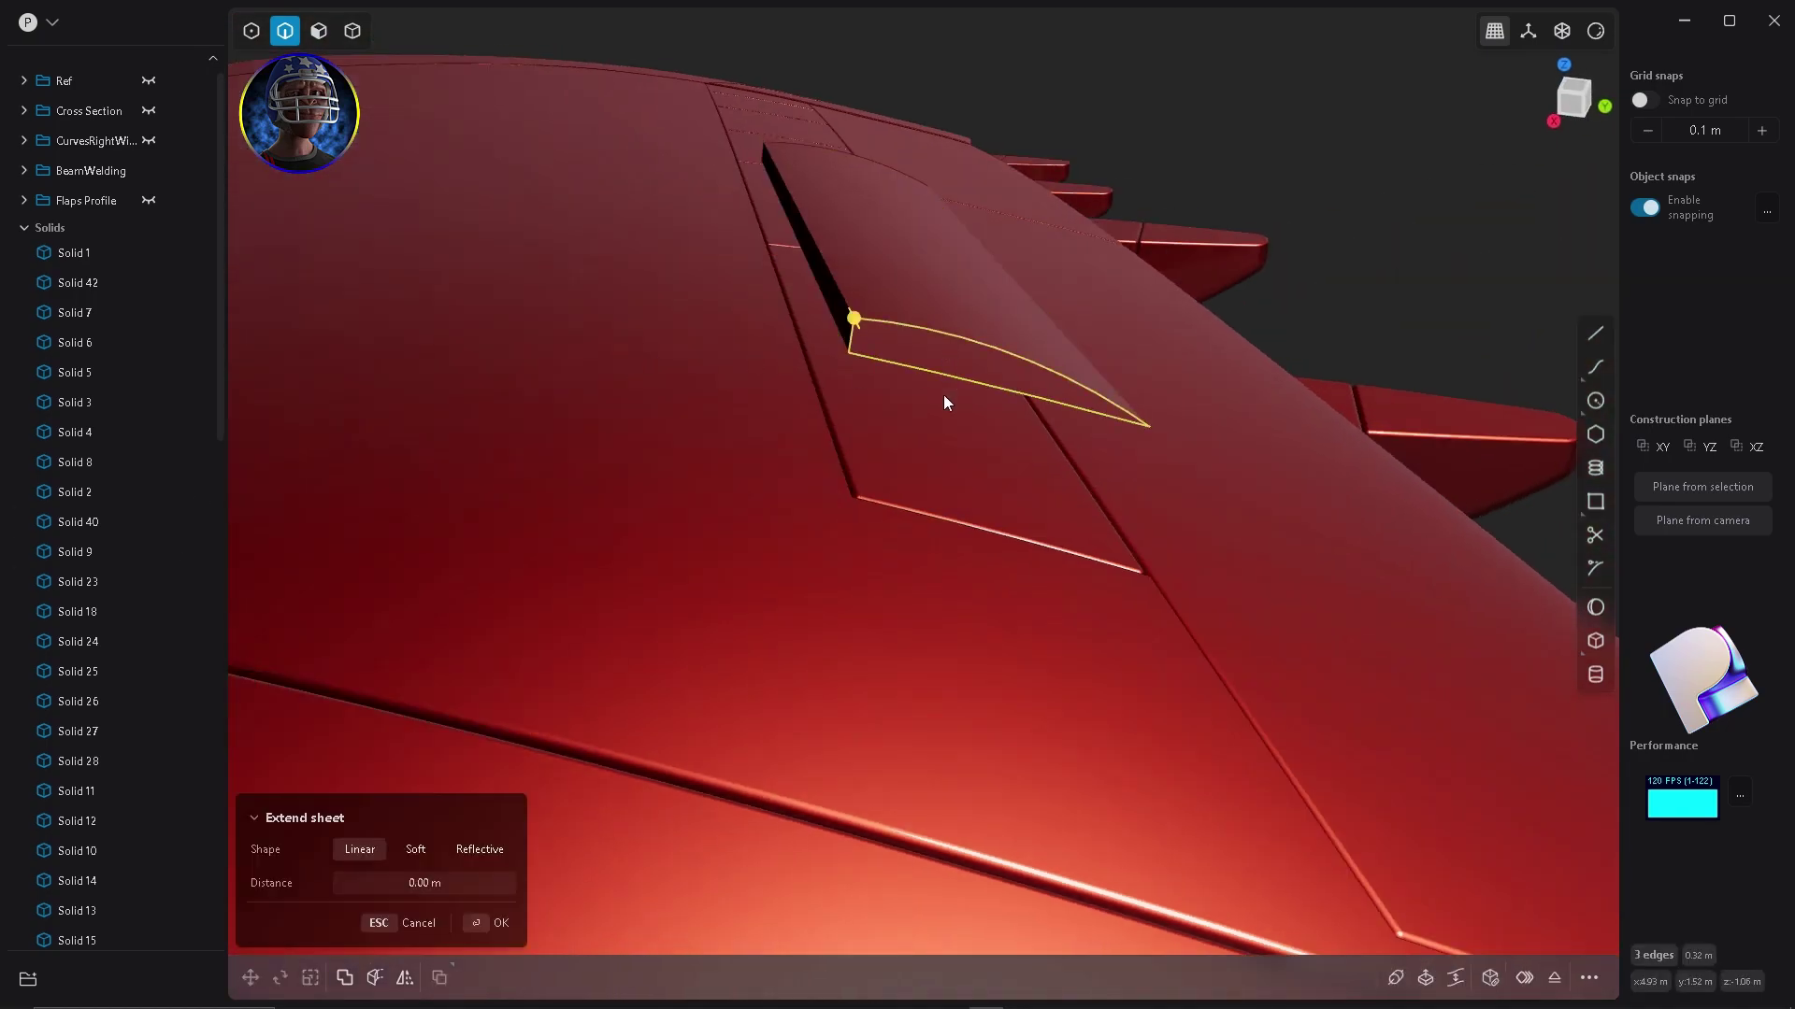
{"action": "left_click", "coordinate": [1490, 977]}
{"action": "middle_click_drag", "start_coordinate": [935, 430], "coordinate": [854, 249]}
{"action": "key", "text": "Return"}
Fillet the two long edges at the flap's thick leading side into a rounded nose.
{"action": "scroll", "coordinate": [854, 249], "scroll_direction": "up", "scroll_amount": 3}
{"action": "left_click", "coordinate": [876, 311]}
{"action": "left_click", "coordinate": [873, 379], "text": "shift"}
{"action": "left_click_drag", "start_coordinate": [873, 379], "coordinate": [833, 384]}
{"action": "key", "text": "Return"}
Fillet the flap's thin trailing edge with a distance of 0.00176 m.
{"action": "middle_click_drag", "start_coordinate": [834, 384], "coordinate": [1037, 365]}
{"action": "left_click", "coordinate": [1030, 371]}
{"action": "key", "text": "f"}
{"action": "left_click_drag", "start_coordinate": [1028, 370], "coordinate": [1024, 367]}
{"action": "middle_click_drag", "start_coordinate": [1023, 368], "coordinate": [850, 377]}
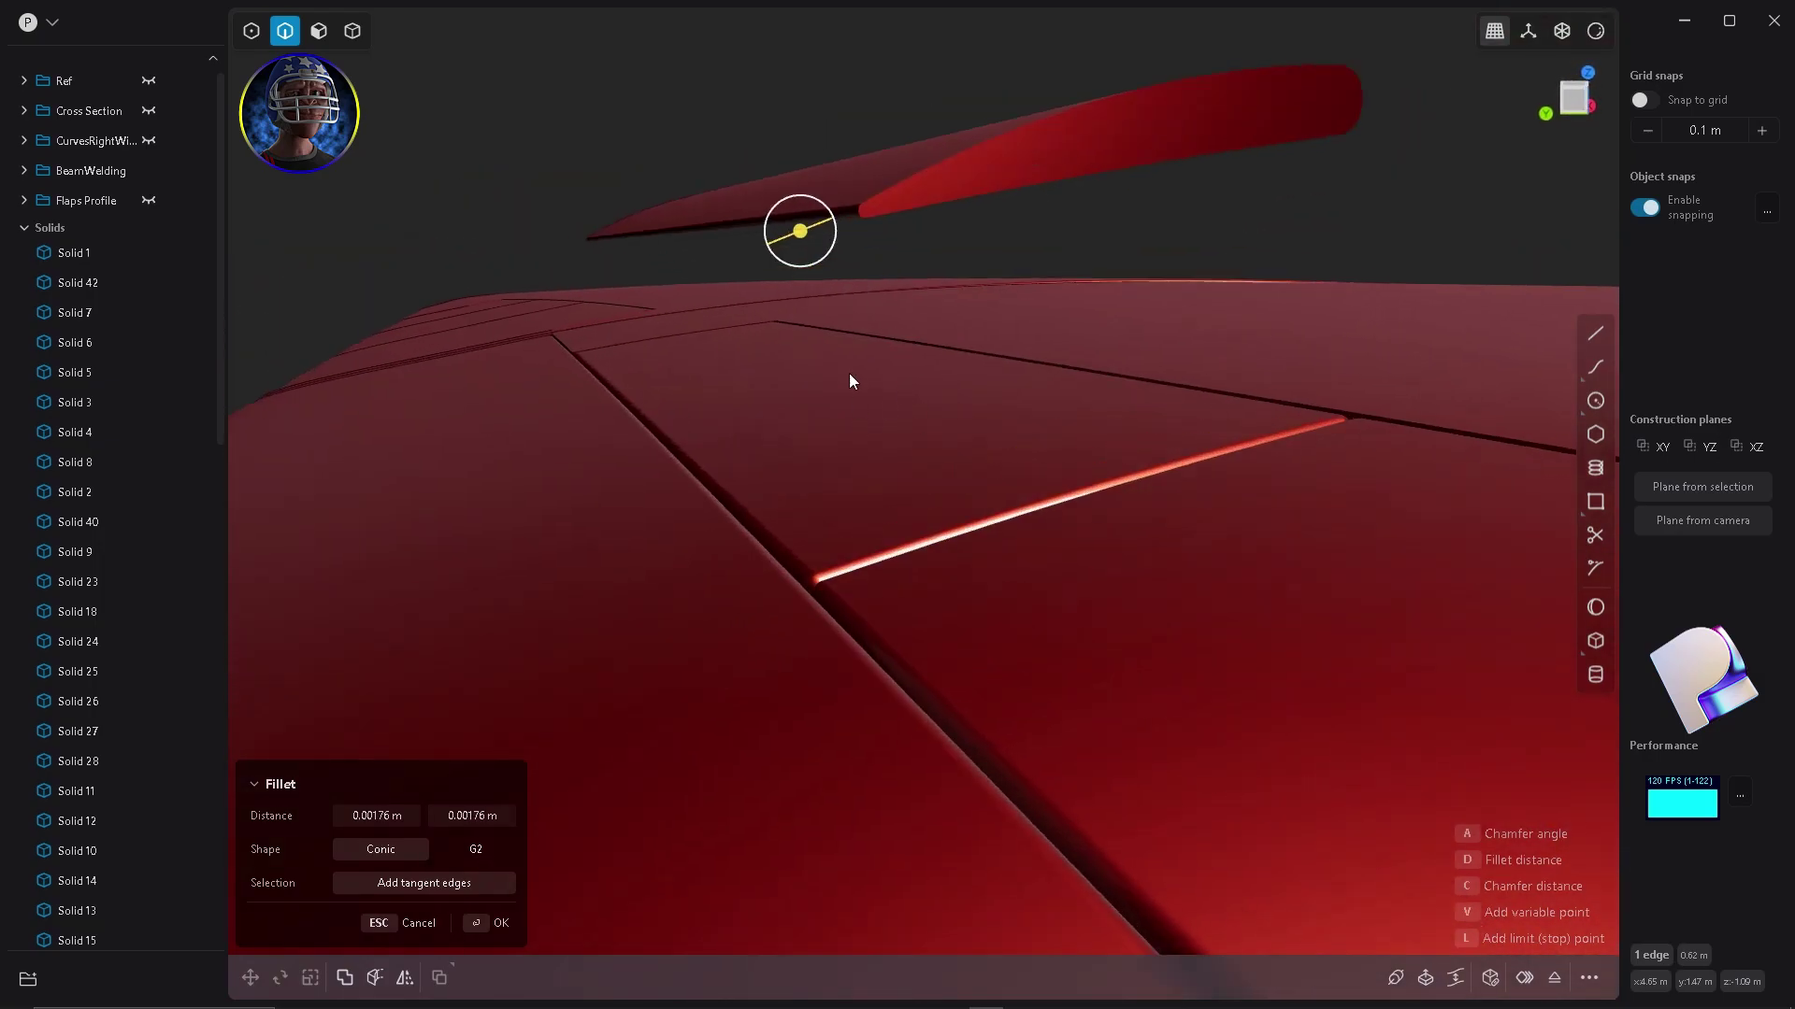
Switch to Notepad++ and record "0.00176 m extrusion flap tip" below the flap extrusion value, saving the notes.
{"action": "key", "text": "alt+Tab"}
{"action": "key", "text": "Return"}
{"action": "type", "text": "0.00176 m"}
{"action": "type", "text": "fla"}
{"action": "key", "text": "BackSpace"}
{"action": "key", "text": "BackSpace"}
{"action": "key", "text": "BackSpace"}
{"action": "type", "text": "extrusion tip"}
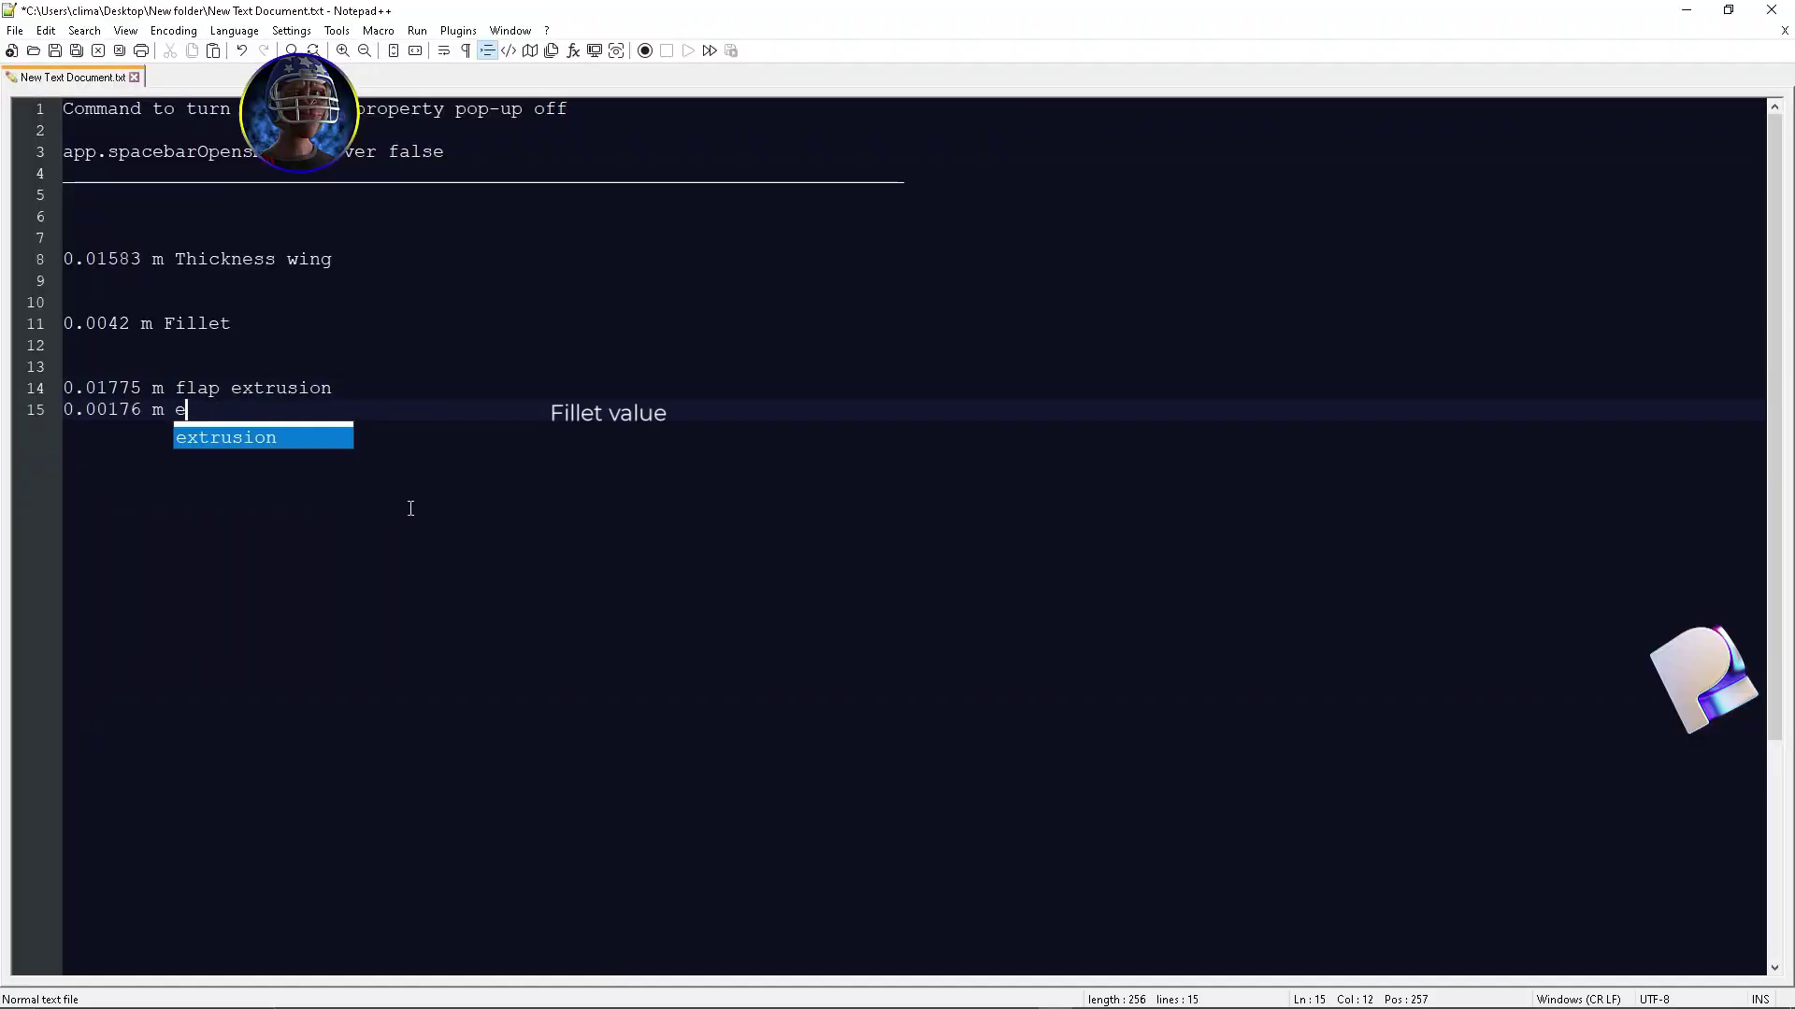
{"action": "key", "text": "BackSpace"}
{"action": "key", "text": "BackSpace"}
{"action": "key", "text": "BackSpace"}
{"action": "key", "text": "BackSpace"}
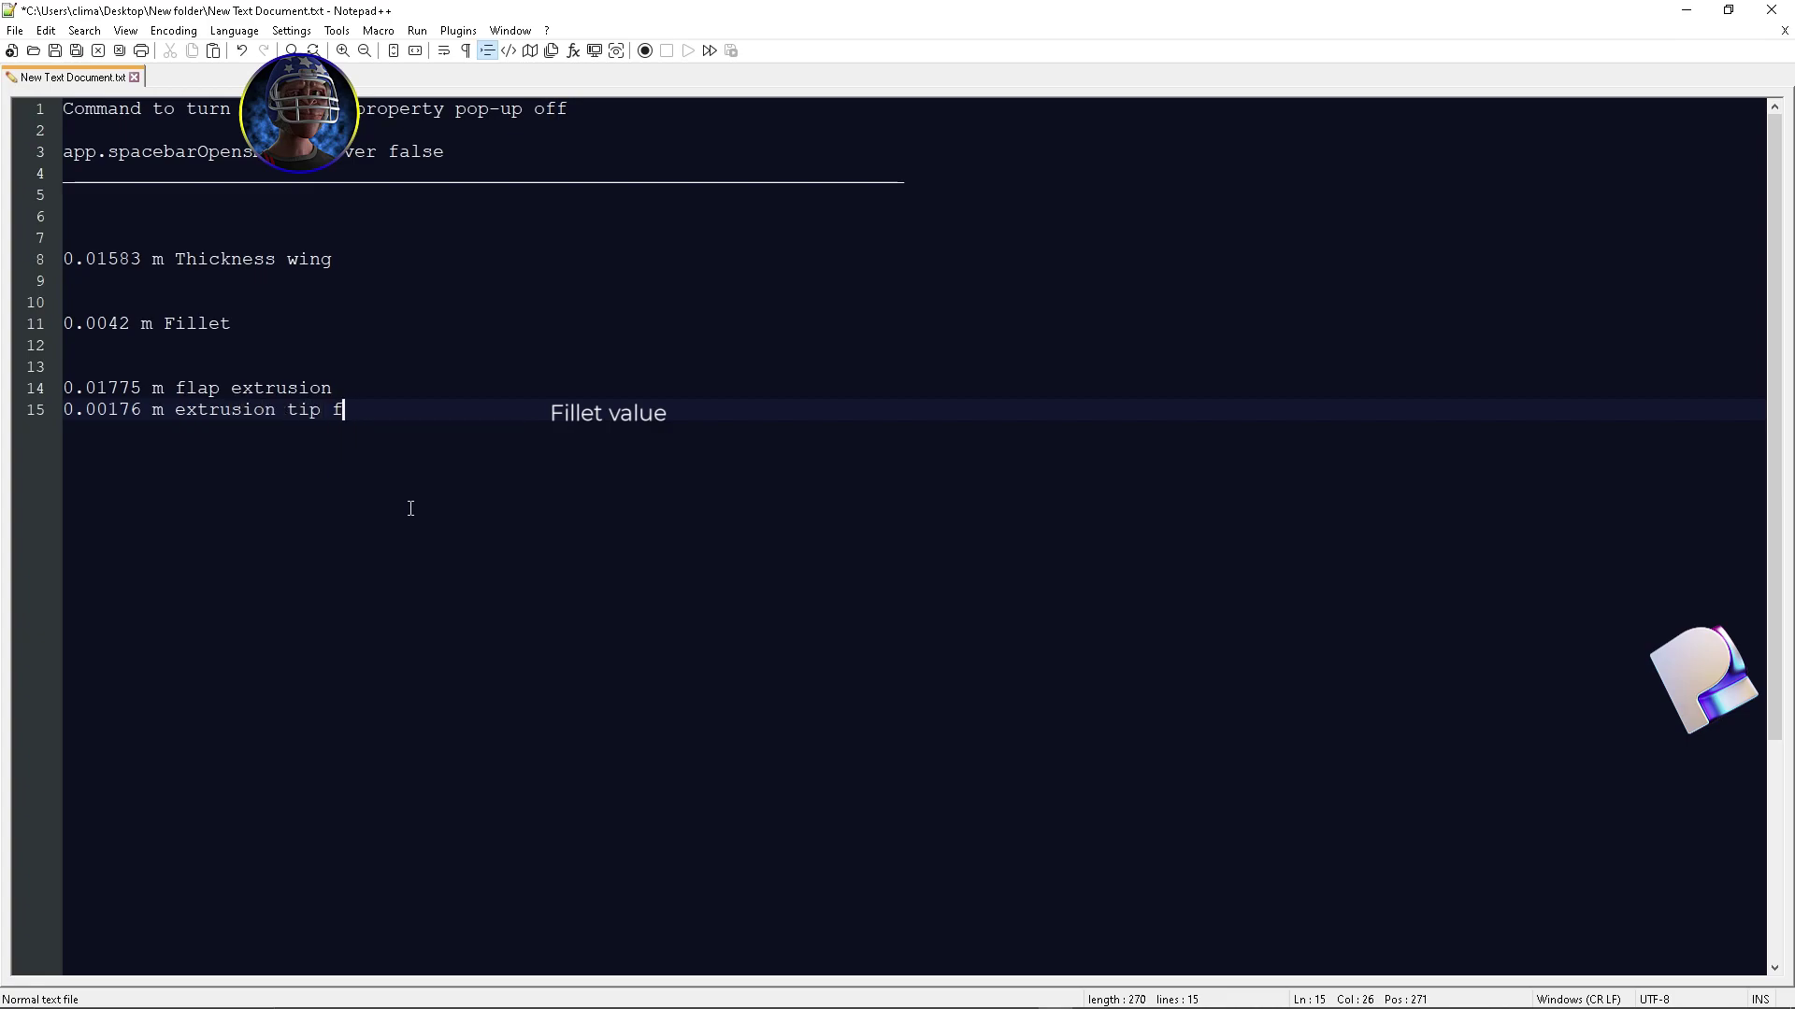
{"action": "type", "text": "flap"}
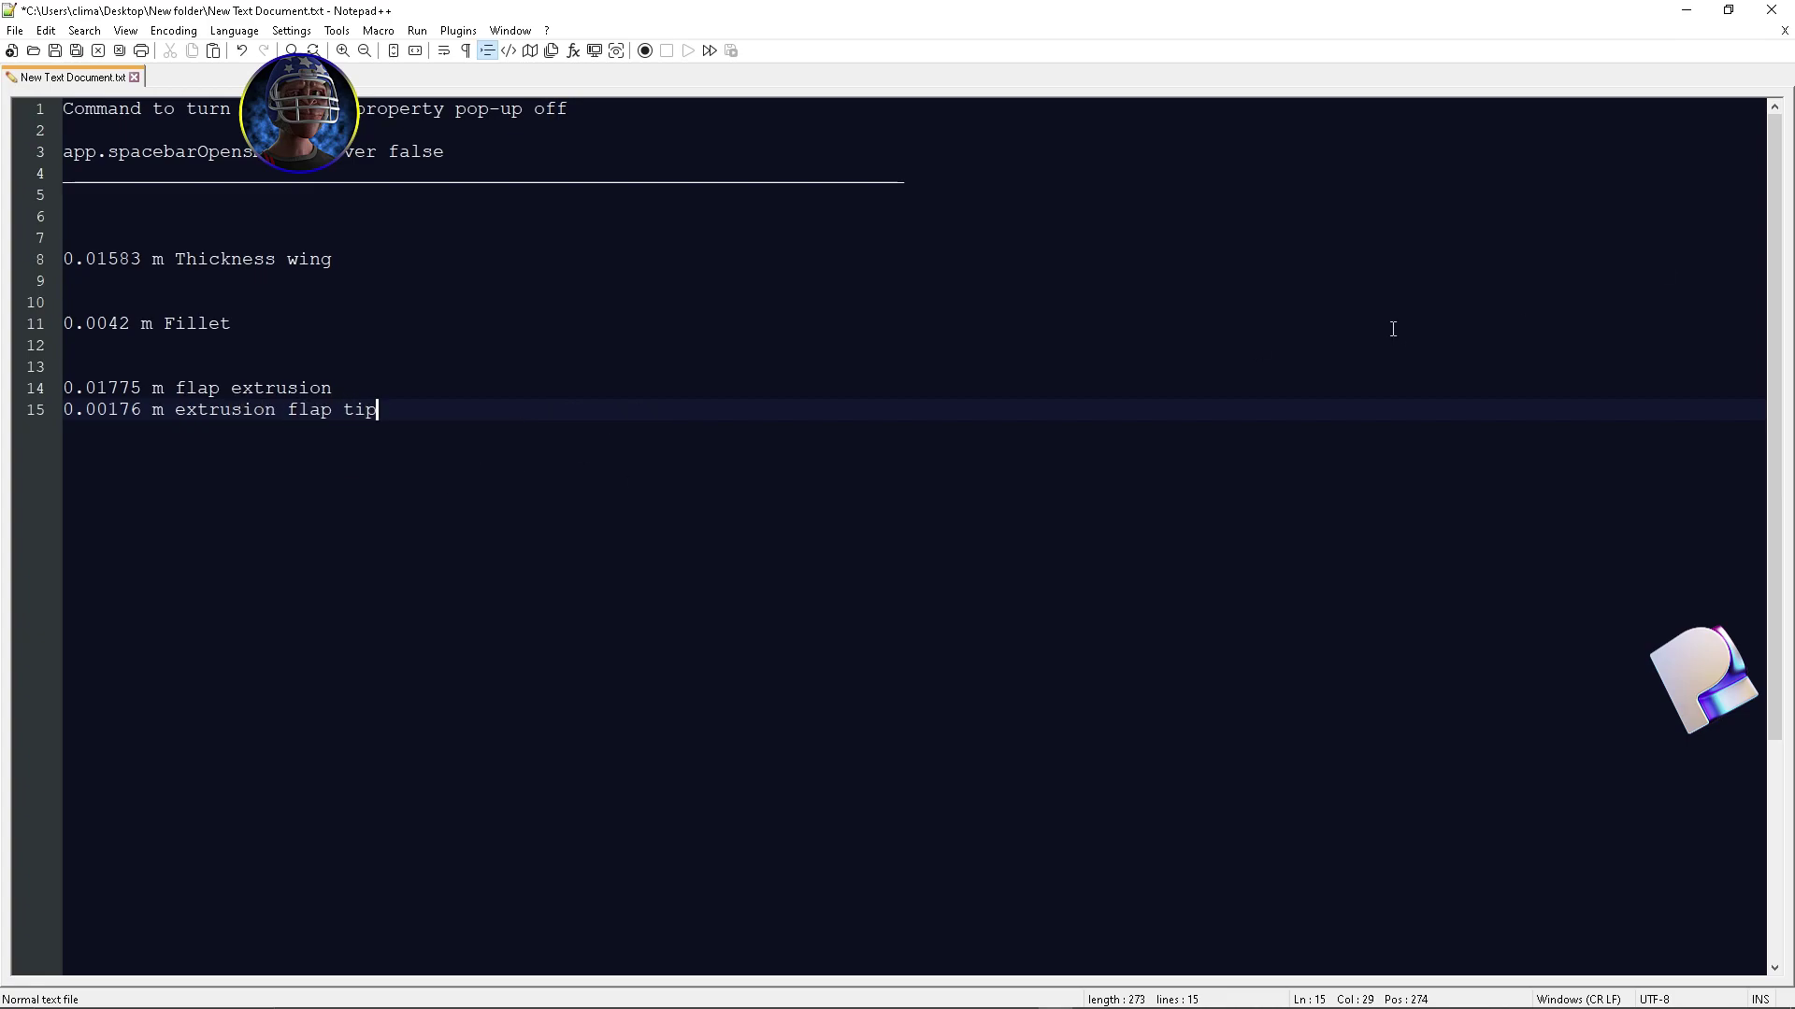
{"action": "key", "text": "alt+Tab"}
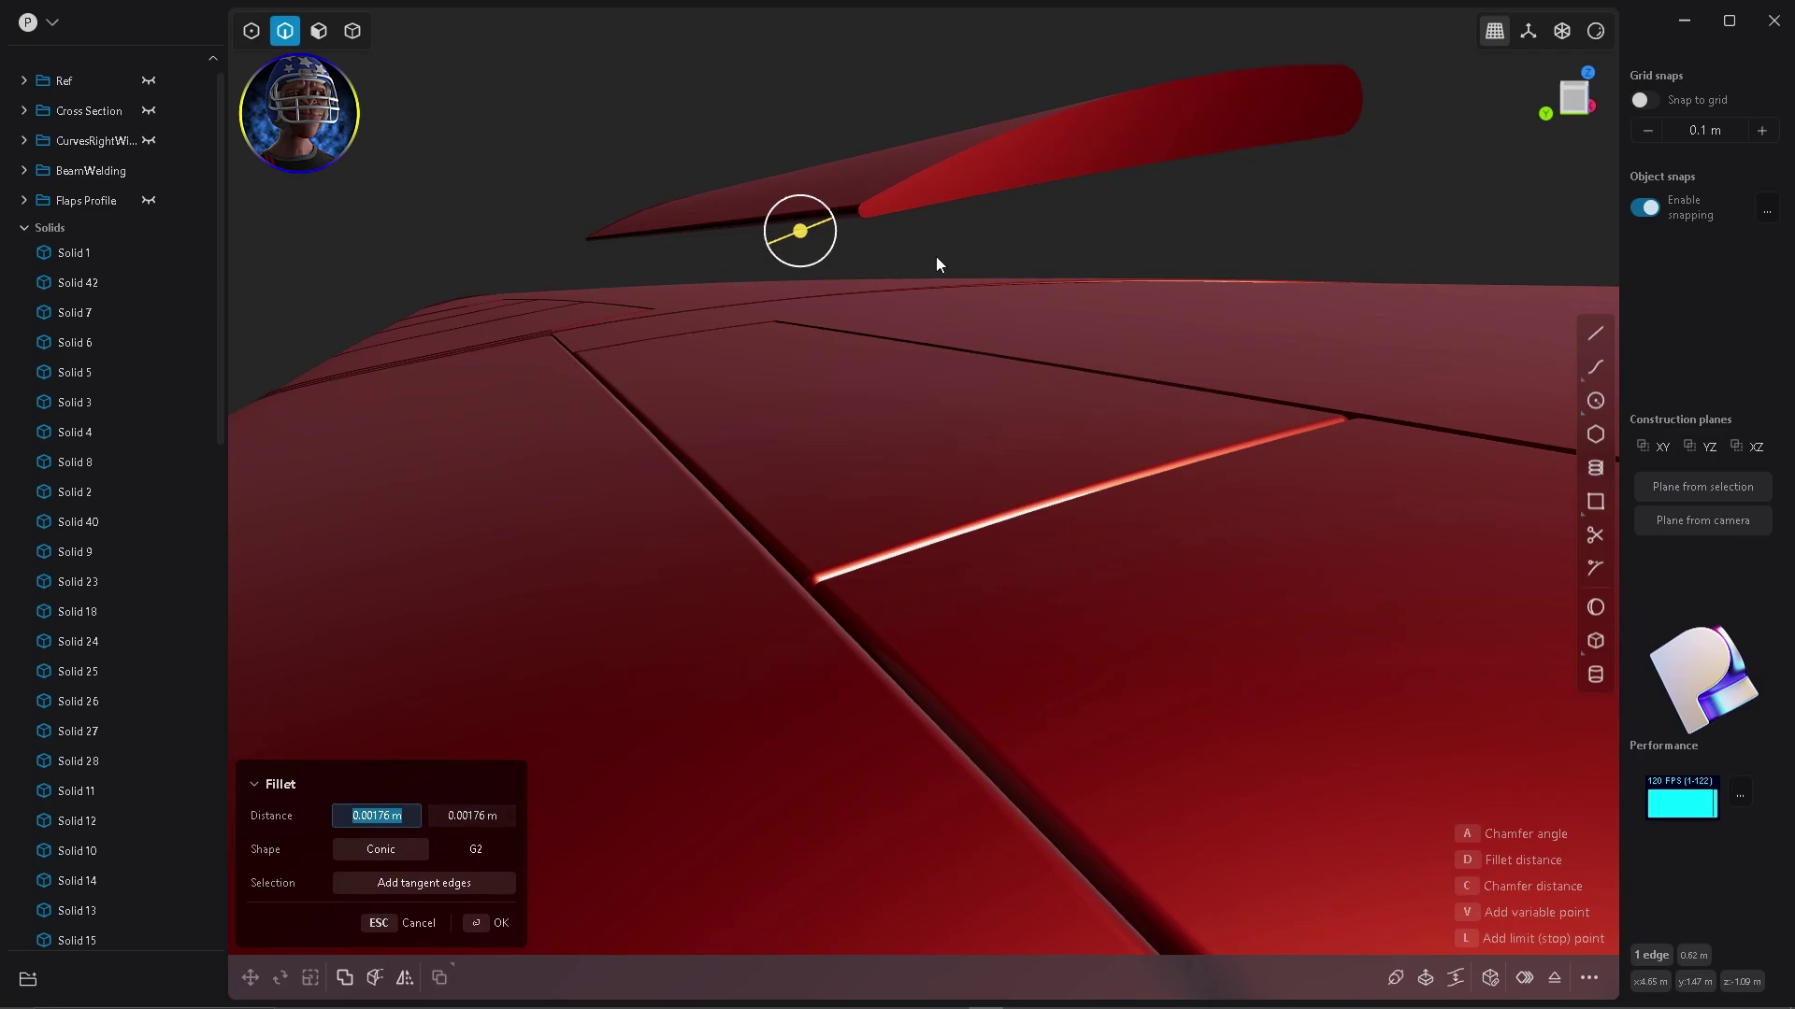
{"action": "key", "text": "alt+Tab"}
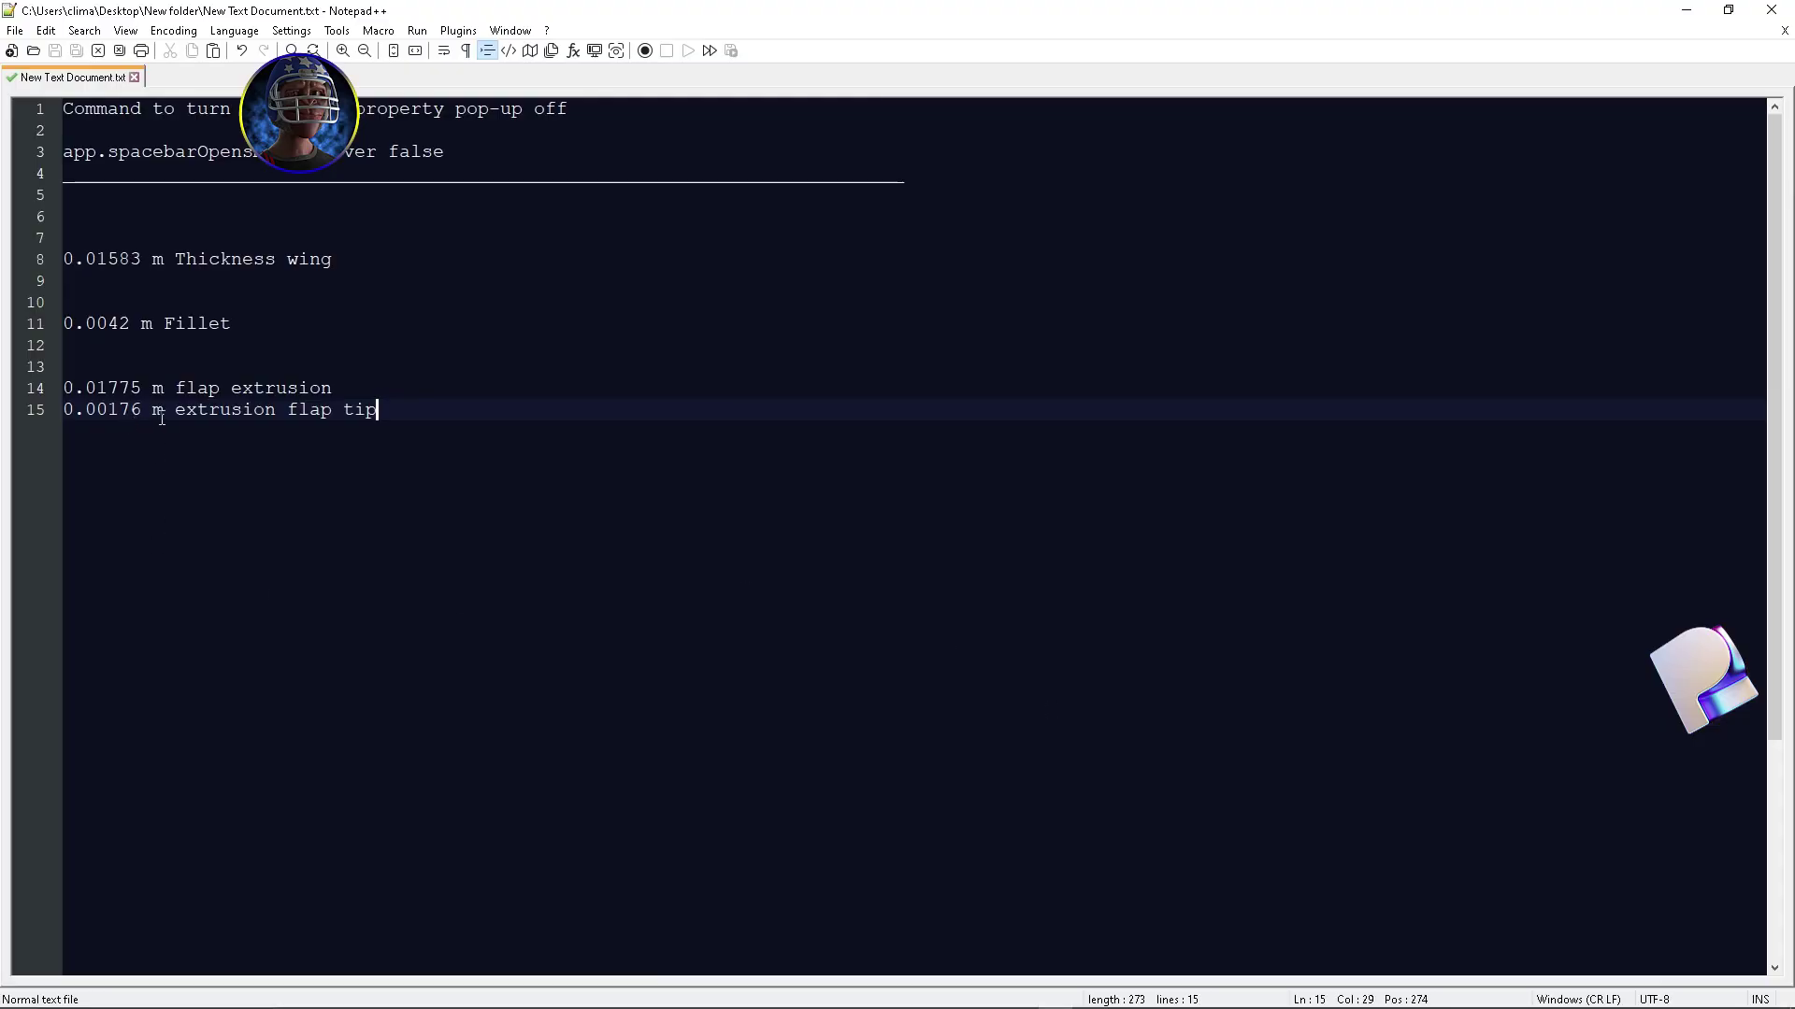
Return to Plasticity, apply the trailing-edge fillet, and fillet the edges around the flap's side faces by 0.00199 m.
{"action": "key", "text": "alt+Tab"}
{"action": "key", "text": "Return"}
{"action": "middle_click_drag", "start_coordinate": [1076, 228], "coordinate": [1019, 383]}
{"action": "double_click", "coordinate": [1019, 380]}
{"action": "key", "text": "b"}
{"action": "left_click", "coordinate": [697, 157]}
{"action": "left_click_drag", "start_coordinate": [1253, 311], "coordinate": [1264, 310]}
Add the line "0.00199 m extrusion flap sides" to the Notepad++ notes and save the file.
{"action": "key", "text": "alt+Tab"}
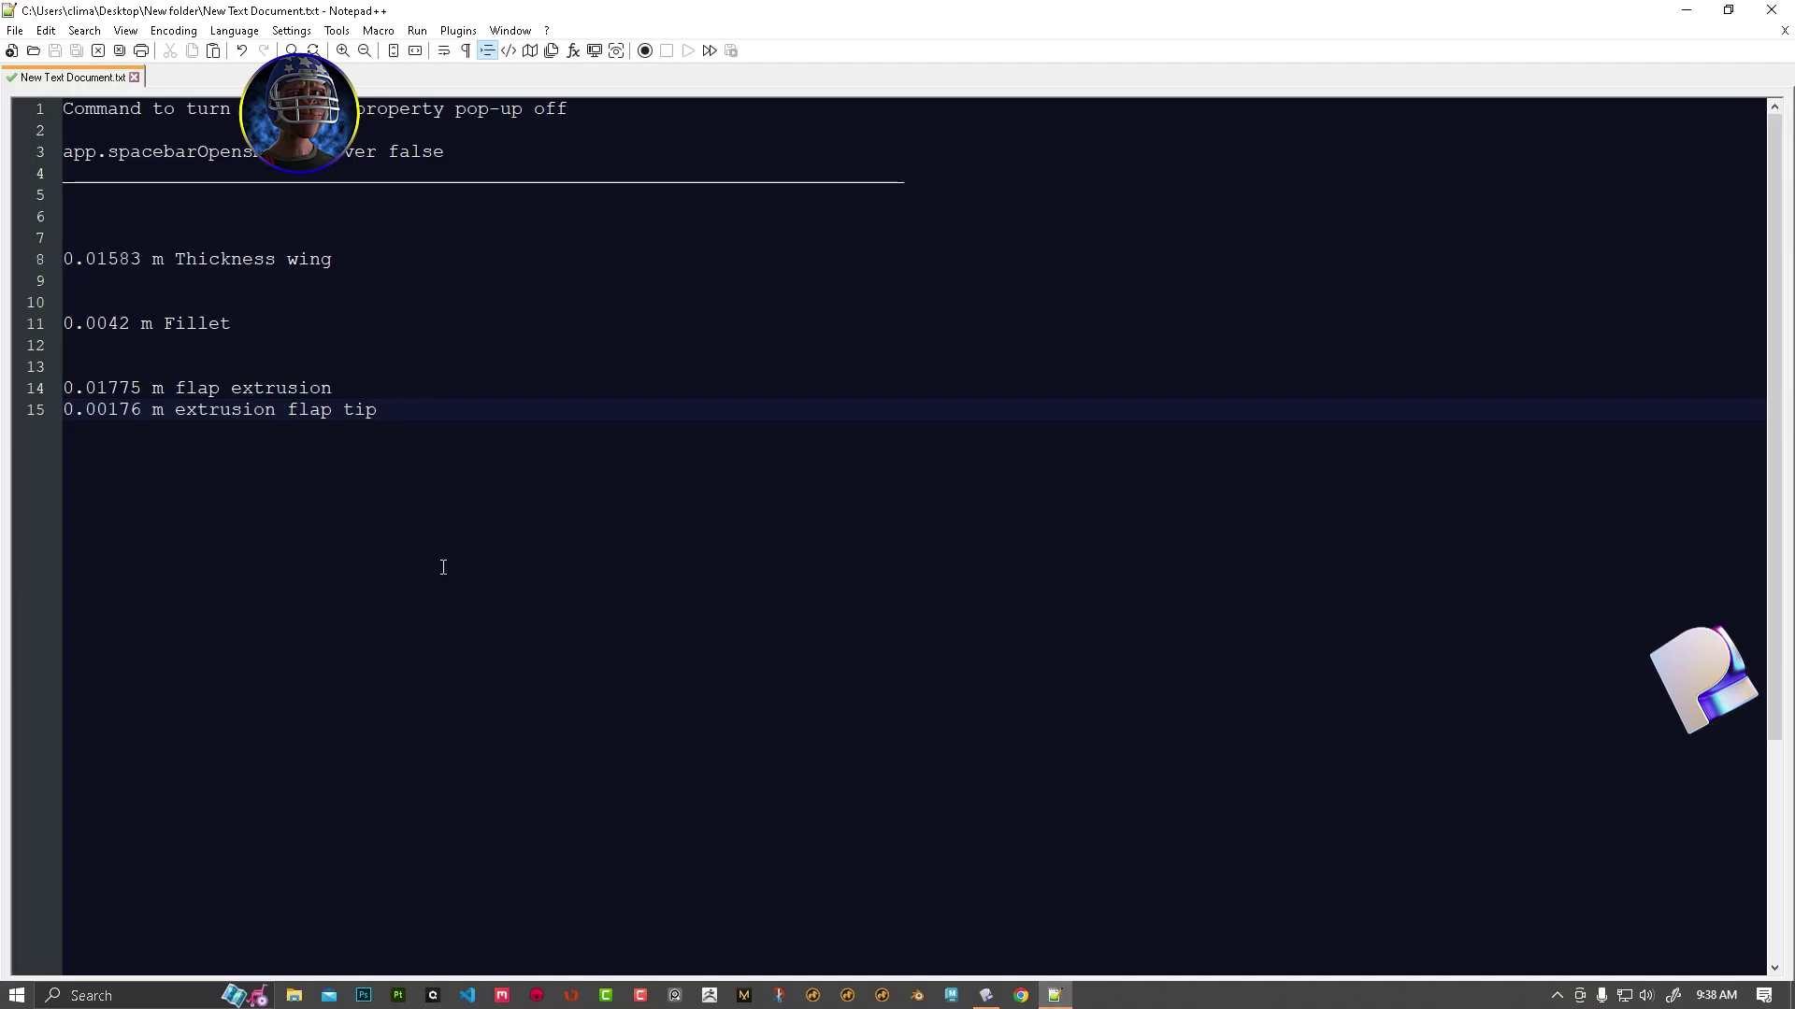
{"action": "key", "text": "Return"}
{"action": "type", "text": "0.00199 m extrusion flap sides"}
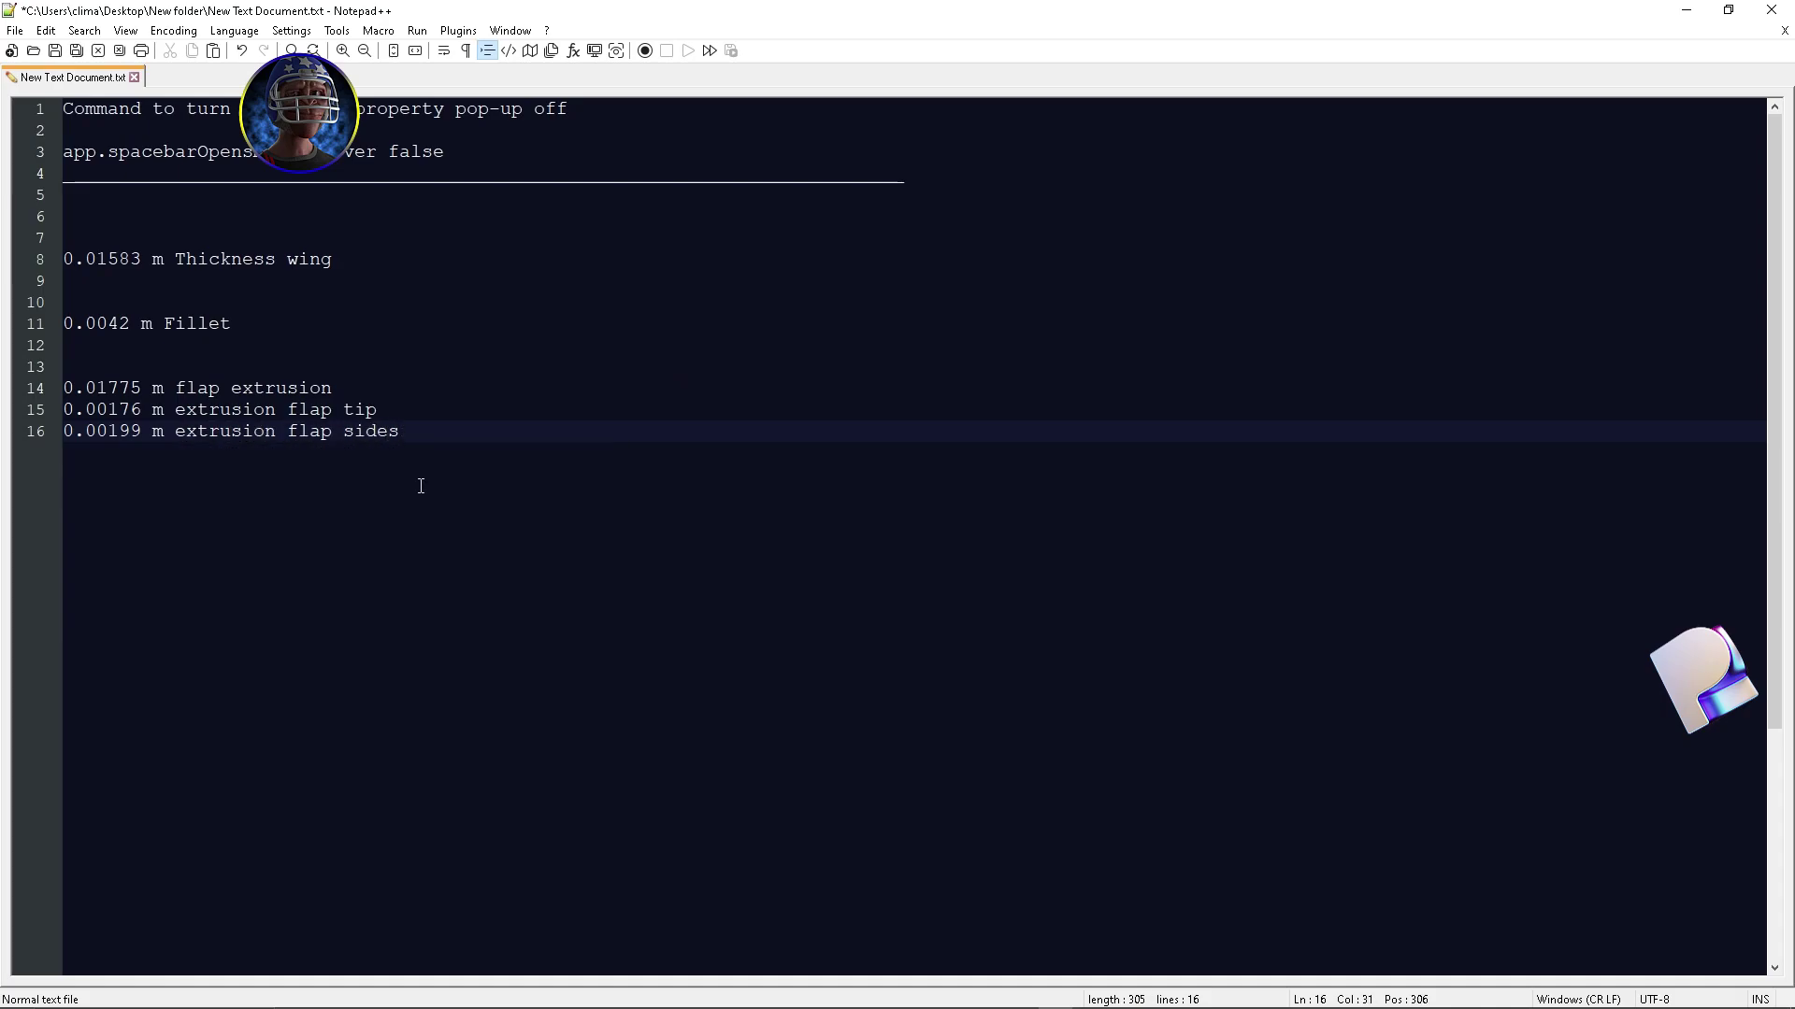
{"action": "key", "text": "ctrl+s"}
{"action": "left_click", "coordinate": [1678, 12]}
Move the finished flap down about 0.099 m in Z into the wing opening and delete the original panel there.
{"action": "right_click", "coordinate": [1090, 59]}
{"action": "key", "text": "ctrl+4"}
{"action": "left_click", "coordinate": [985, 631]}
{"action": "left_click", "coordinate": [985, 358]}
{"action": "middle_click_drag", "start_coordinate": [985, 357], "coordinate": [1000, 383]}
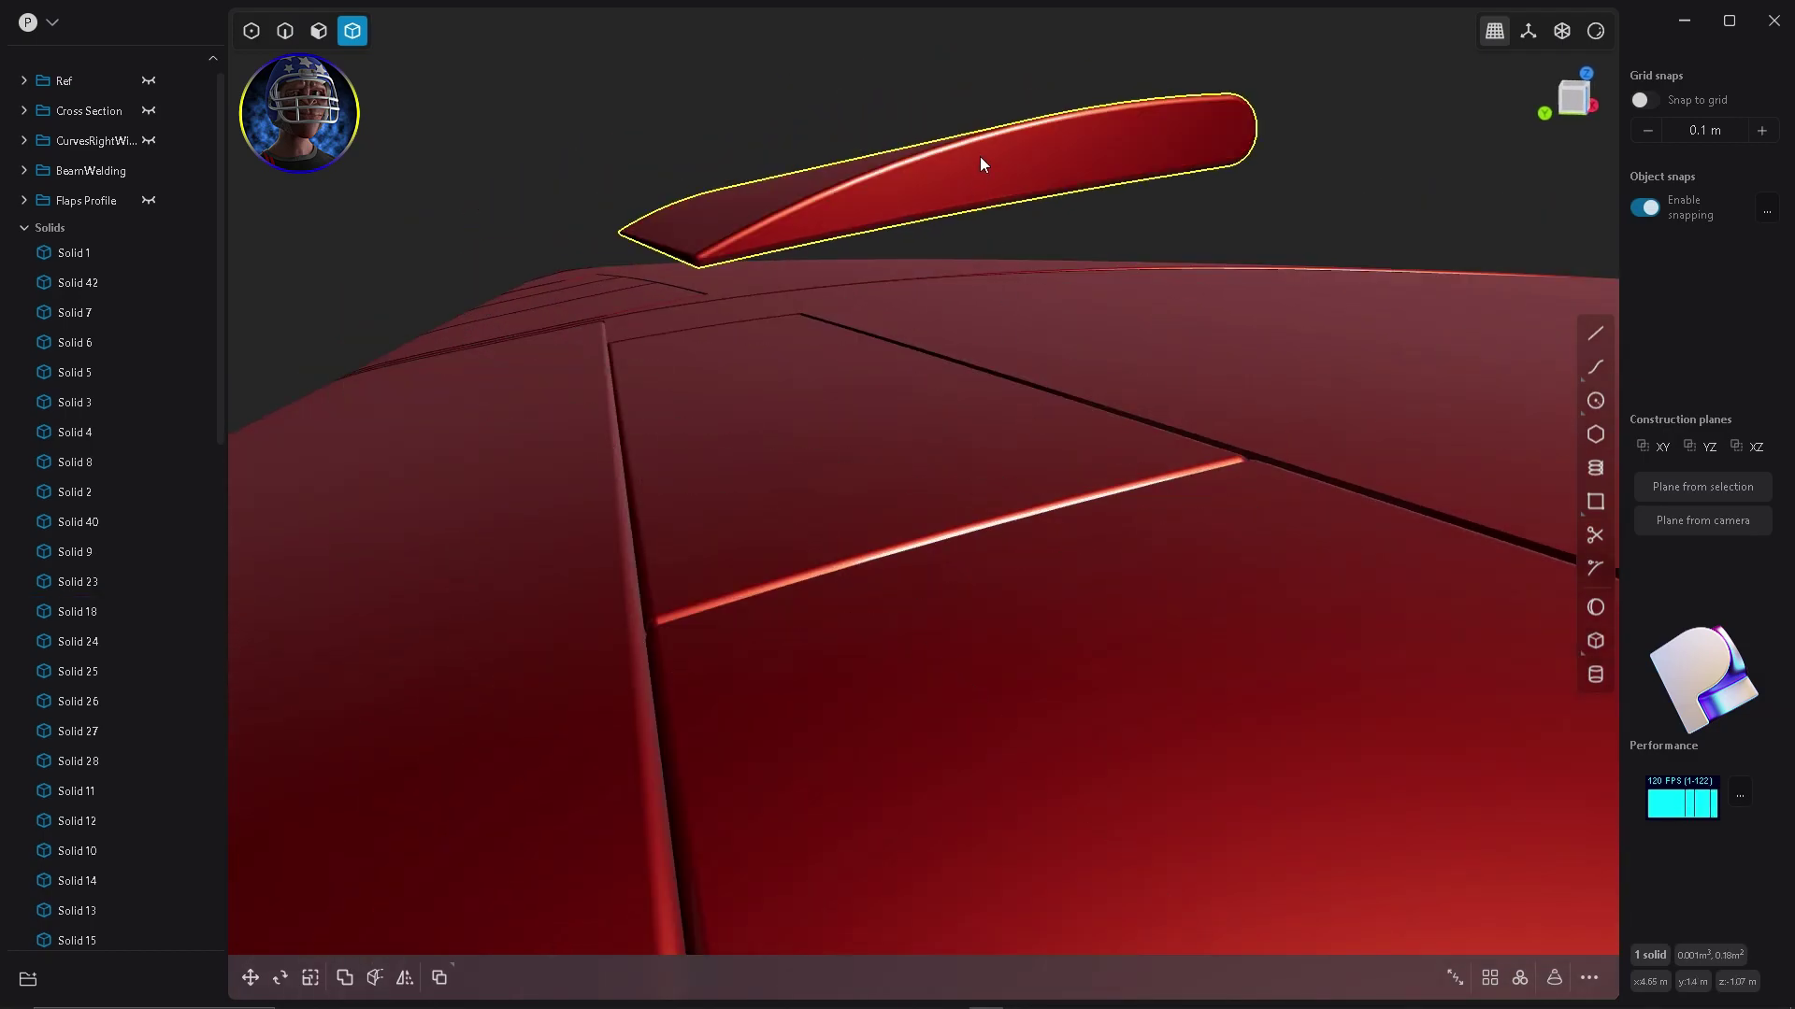
{"action": "key", "text": "g"}
{"action": "left_click_drag", "start_coordinate": [772, 129], "coordinate": [736, 333]}
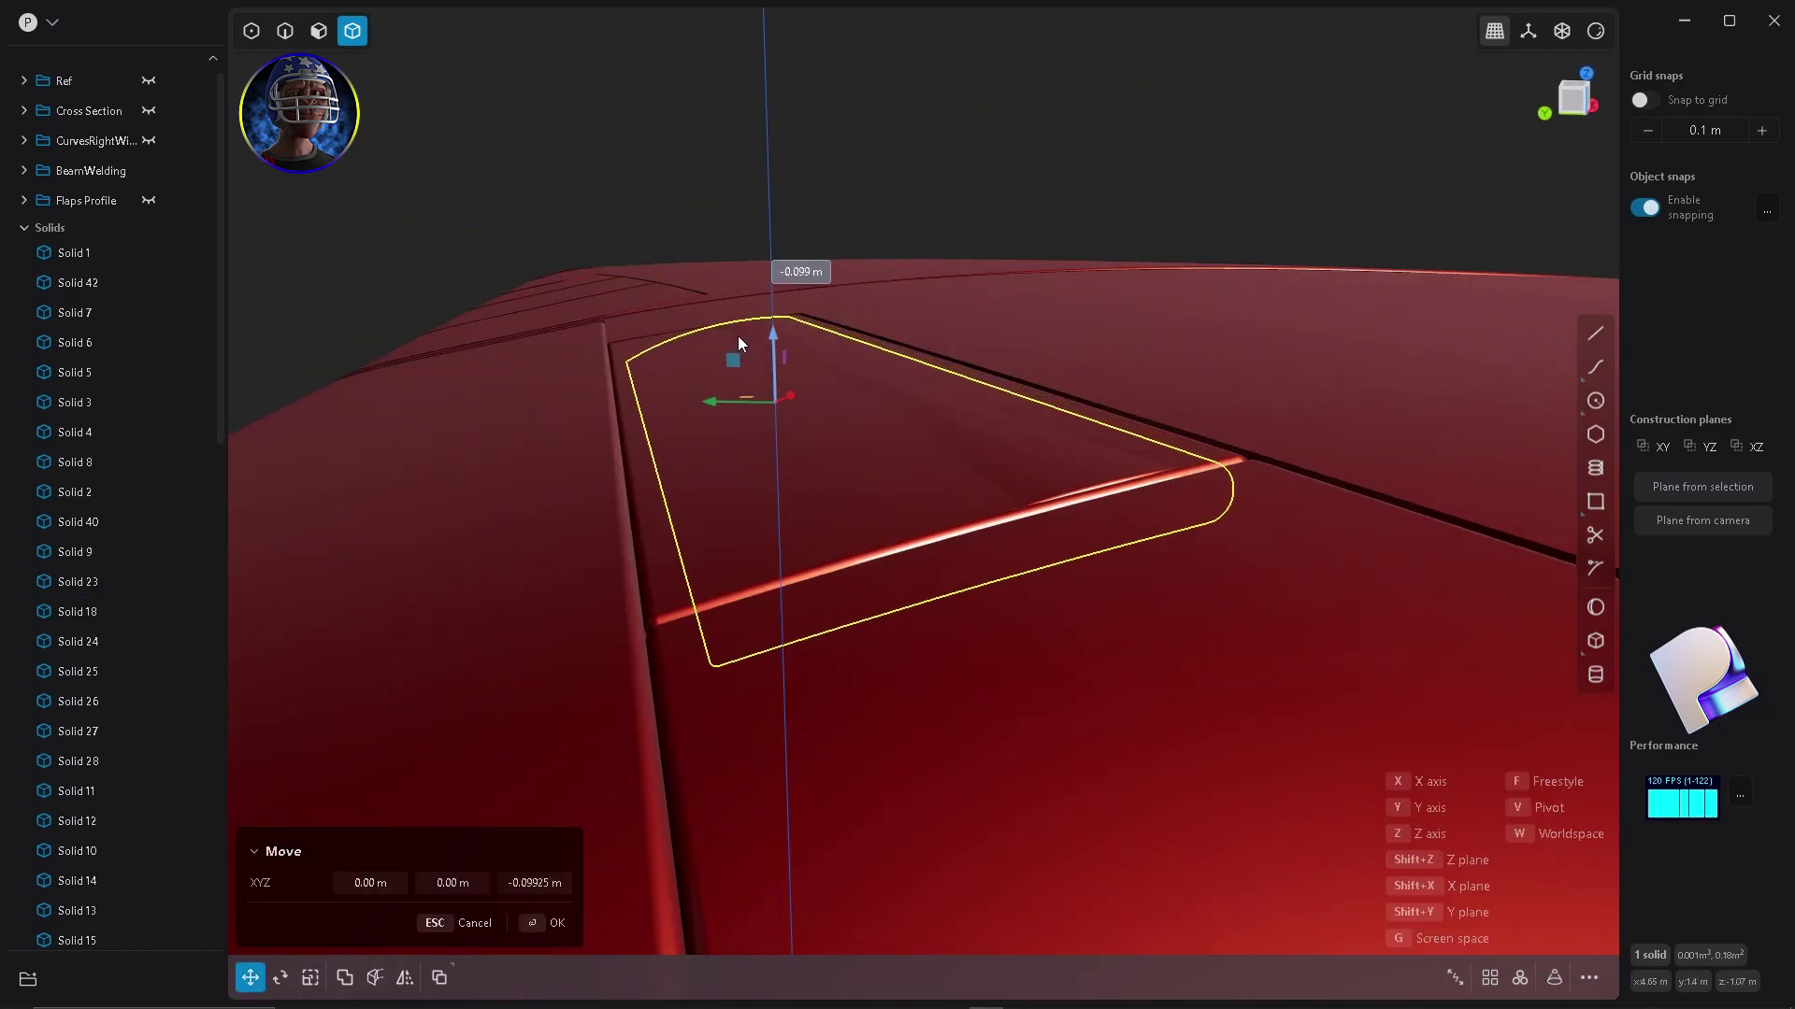
{"action": "key", "text": "Return"}
{"action": "left_click", "coordinate": [662, 558]}
{"action": "key", "text": "Delete"}
Scale and rotate the new flap to fit inside the wing opening.
{"action": "middle_click_drag", "start_coordinate": [986, 467], "coordinate": [948, 539]}
{"action": "key", "text": "KP_7"}
{"action": "scroll", "coordinate": [993, 335], "scroll_direction": "down", "scroll_amount": 4}
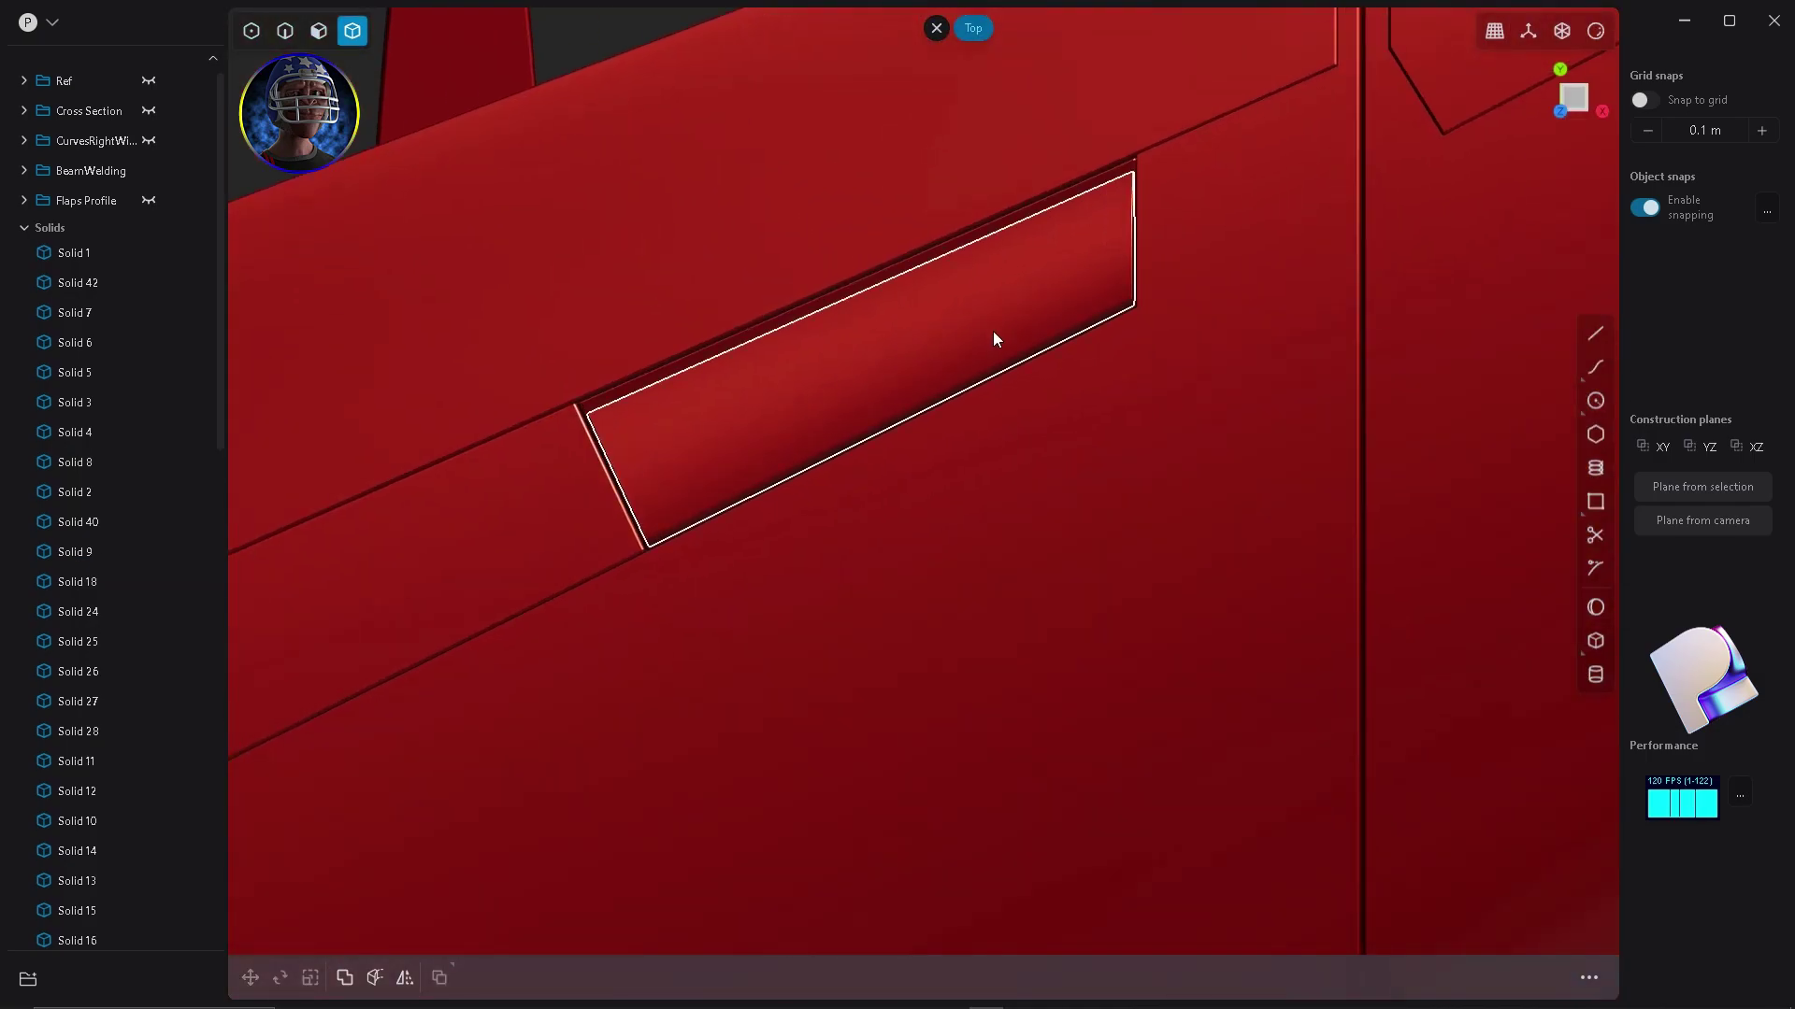
{"action": "left_click", "coordinate": [893, 372]}
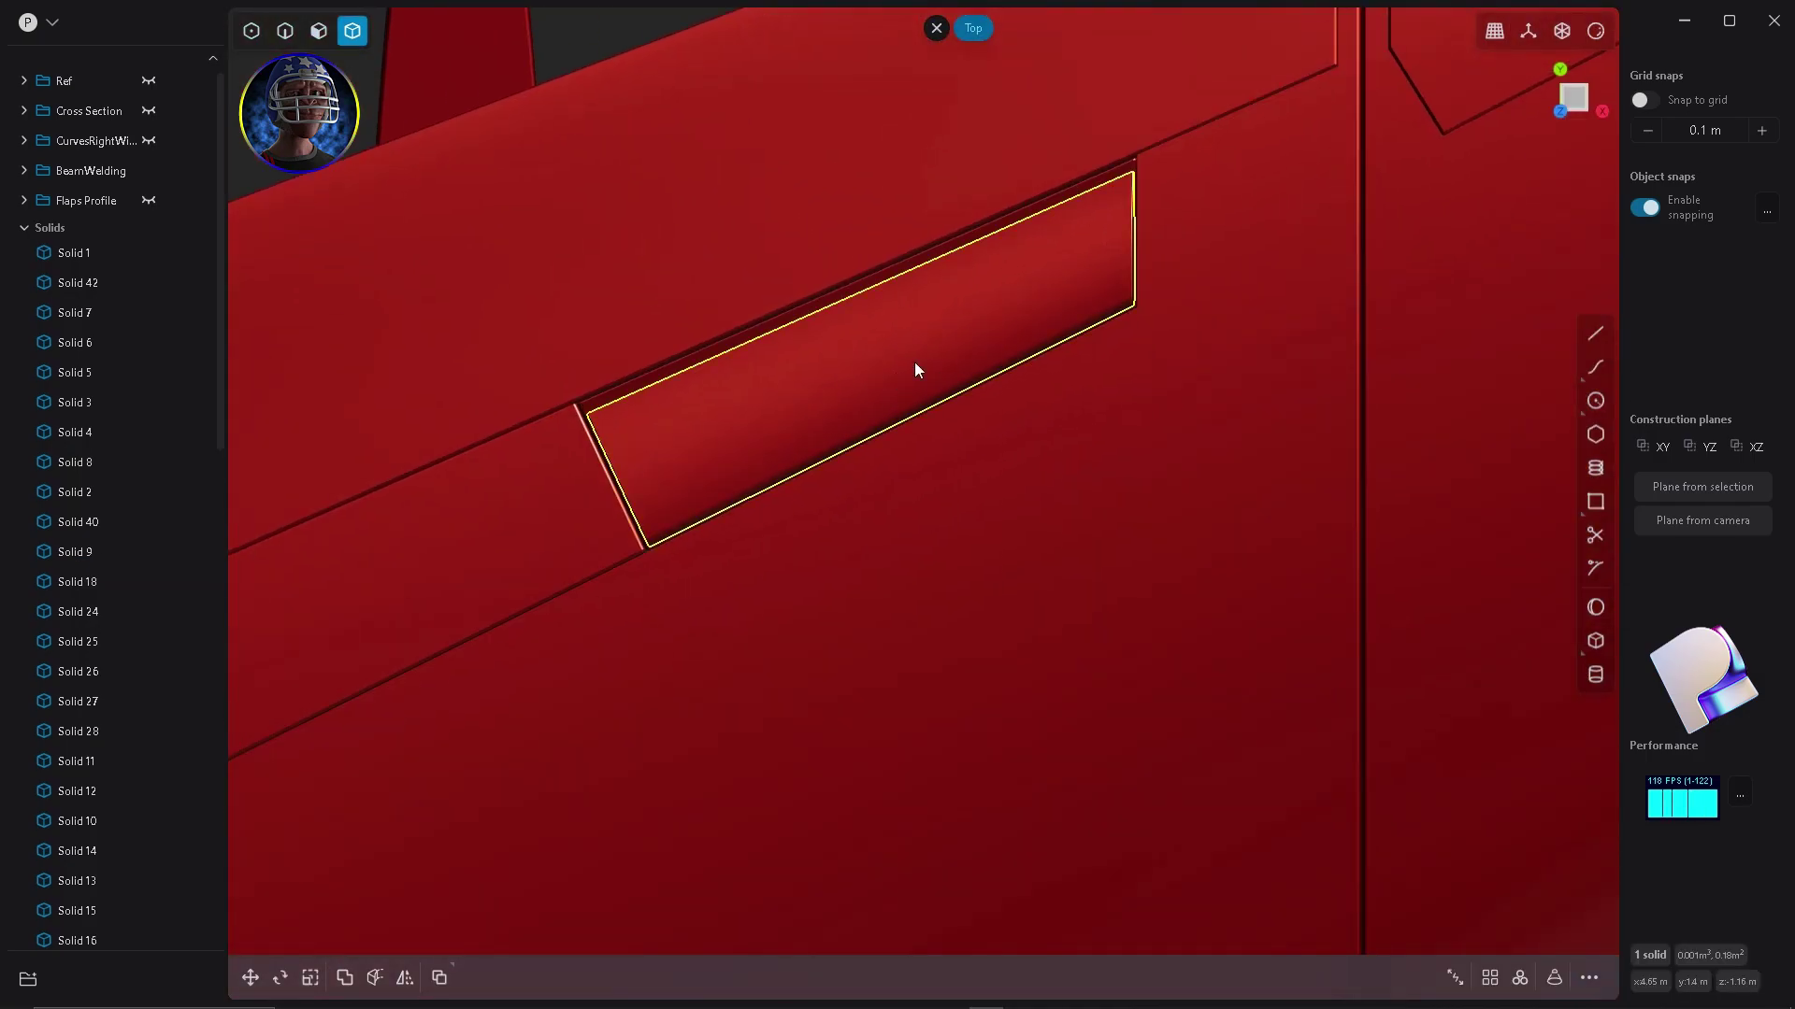
{"action": "key", "text": "s"}
{"action": "scroll", "coordinate": [878, 388], "scroll_direction": "up", "scroll_amount": 2}
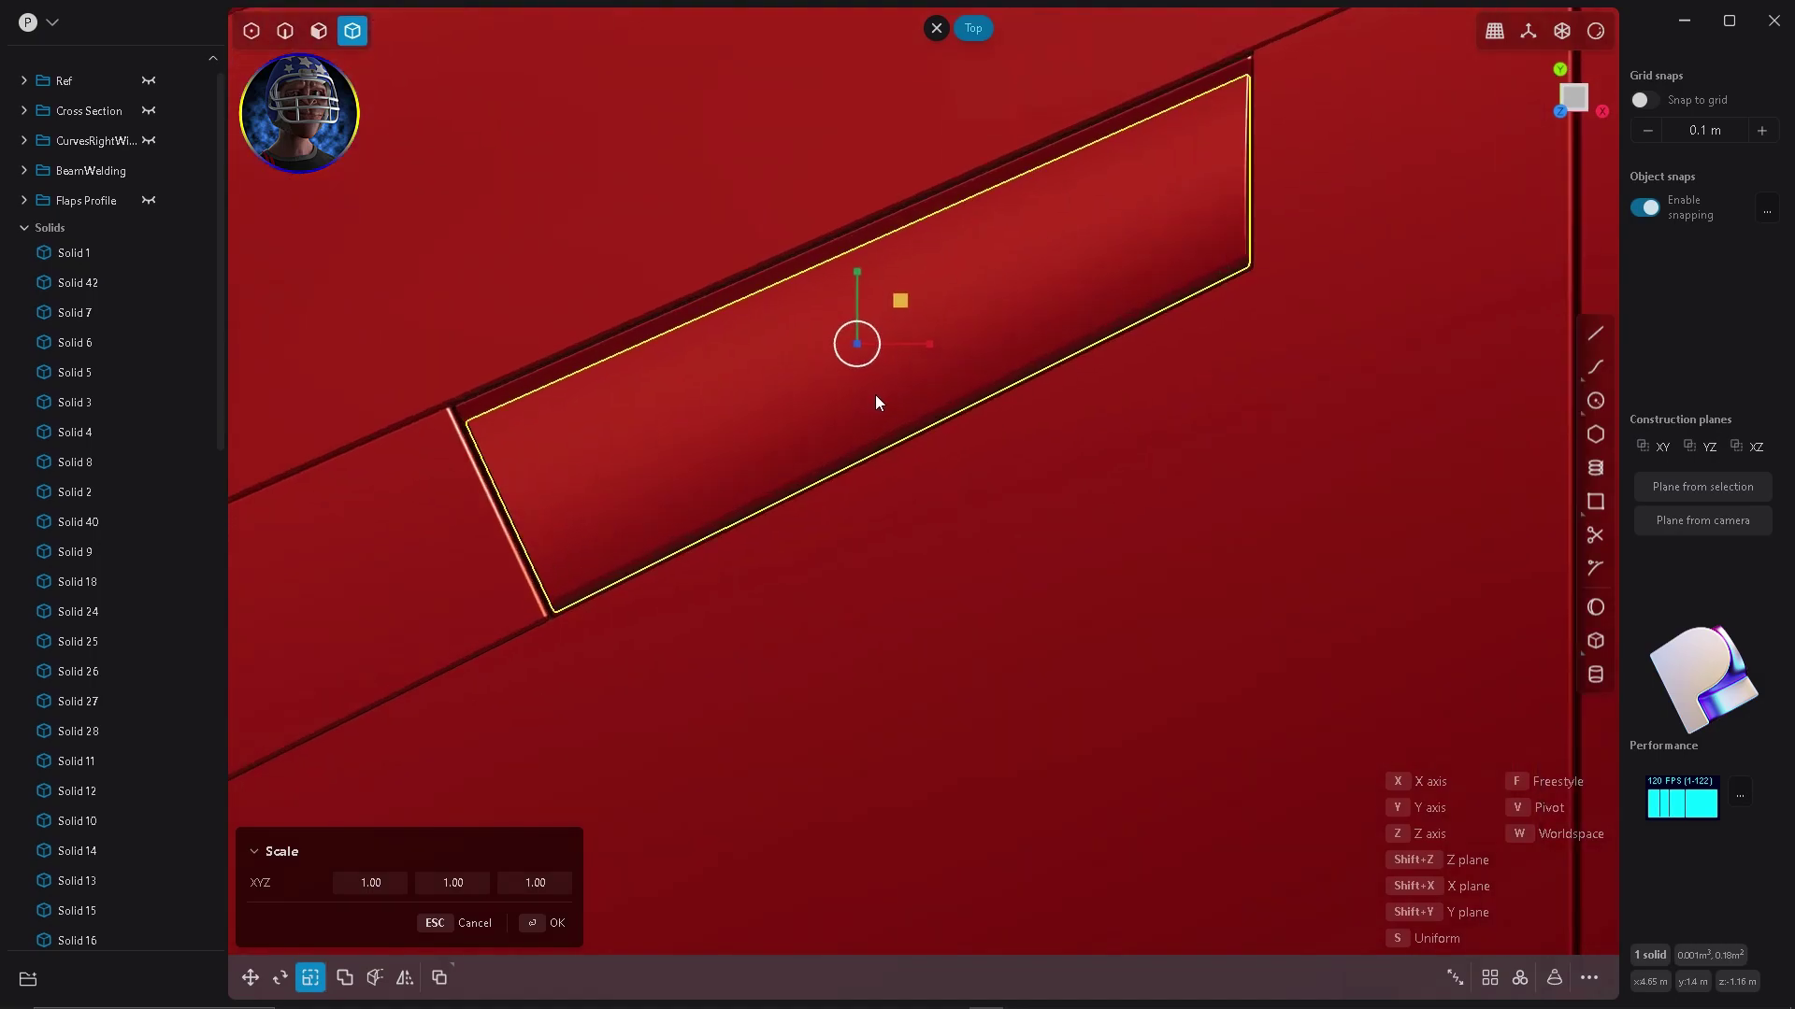
{"action": "left_click", "coordinate": [1249, 643]}
{"action": "middle_click_drag", "start_coordinate": [970, 521], "coordinate": [864, 386]}
{"action": "key", "text": "r"}
{"action": "left_click_drag", "start_coordinate": [901, 324], "coordinate": [1086, 294]}
{"action": "middle_click_drag", "start_coordinate": [1086, 293], "coordinate": [1067, 531]}
{"action": "scroll", "coordinate": [1141, 579], "scroll_direction": "down", "scroll_amount": 5}
{"action": "right_click", "coordinate": [1067, 531]}
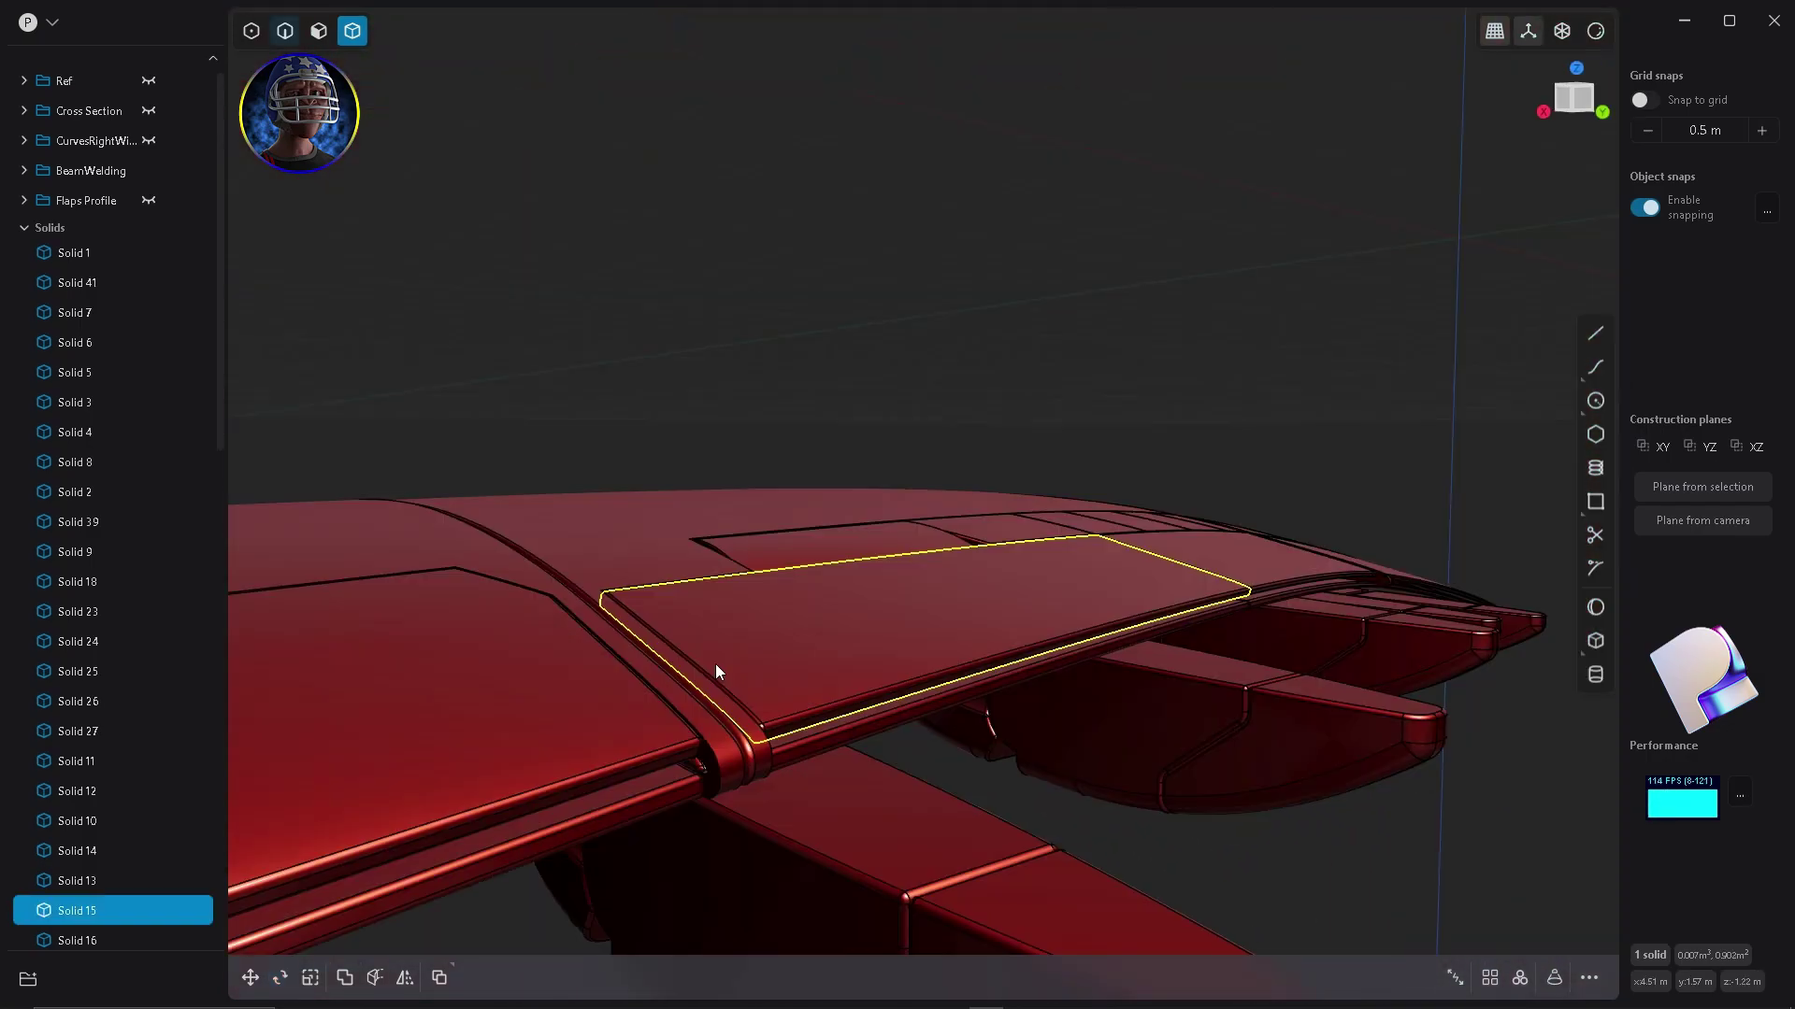
Duplicate the top outline edges of the large flap panel as a separate curve.
{"action": "key", "text": "2"}
{"action": "middle_click_drag", "start_coordinate": [739, 697], "coordinate": [964, 685]}
{"action": "scroll", "coordinate": [963, 684], "scroll_direction": "up", "scroll_amount": 6}
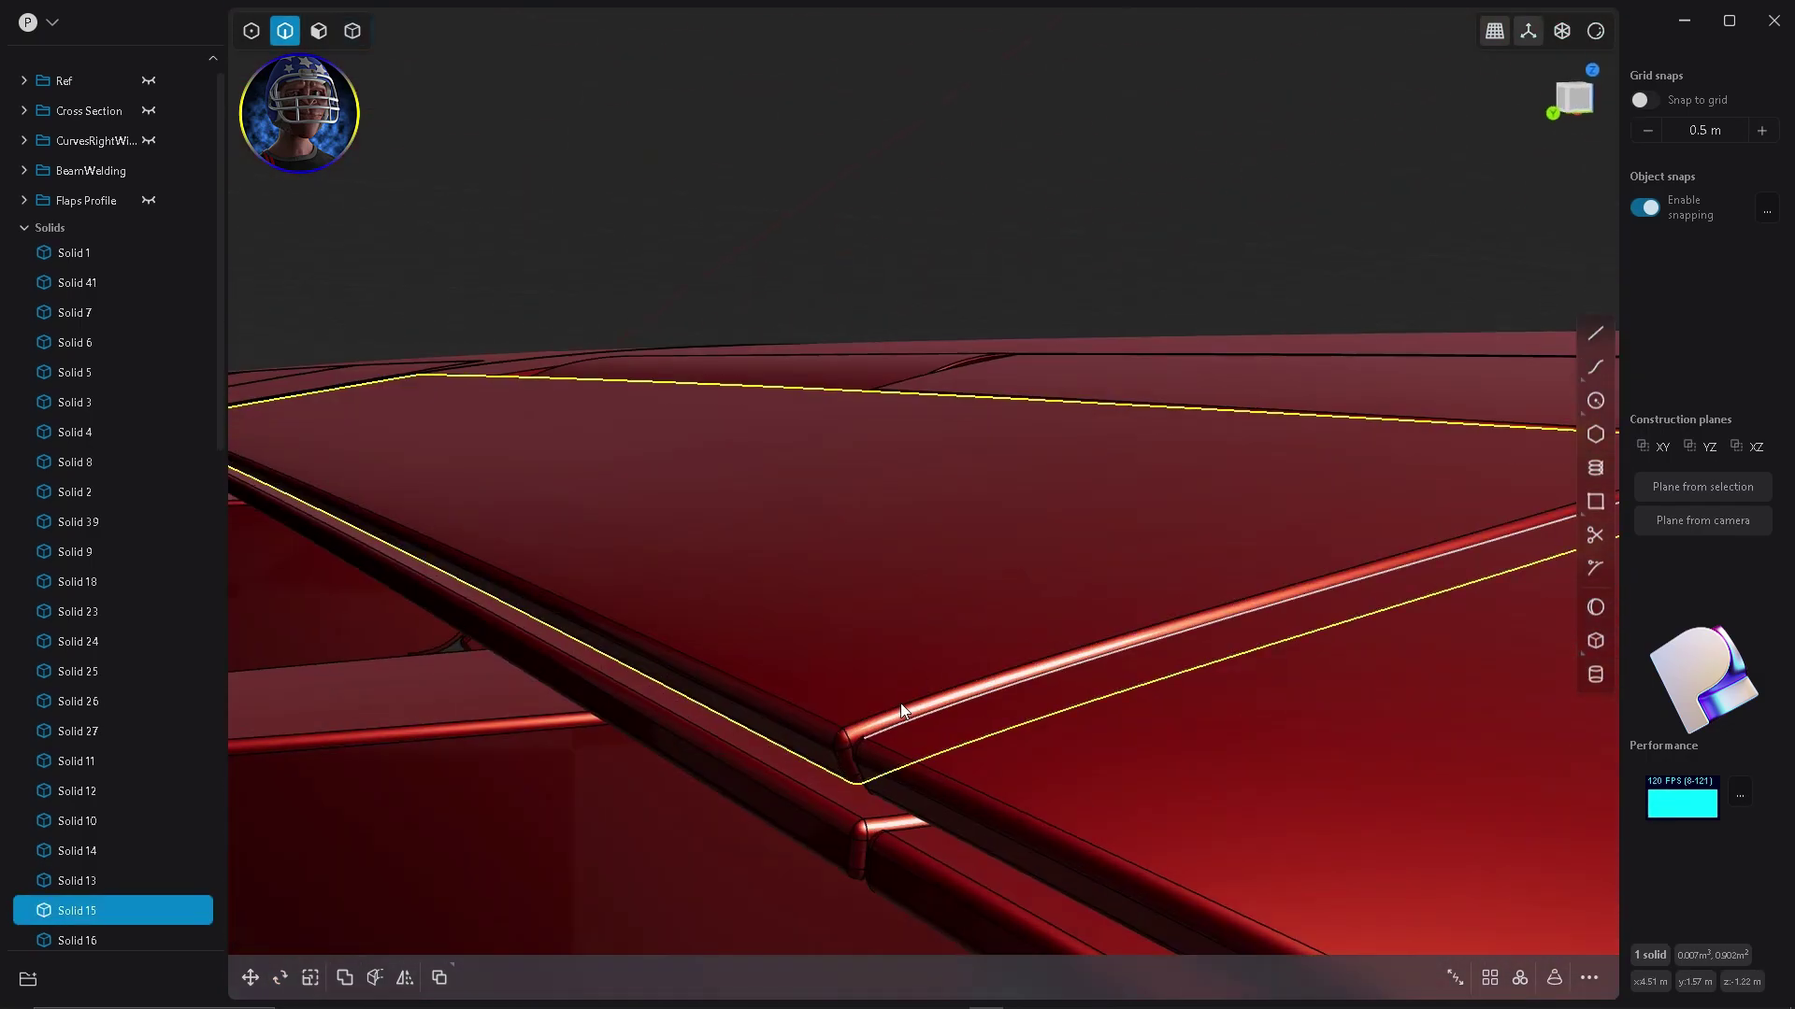
{"action": "key", "text": "f"}
{"action": "key", "text": "shift+d"}
{"action": "right_click", "coordinate": [682, 479]}
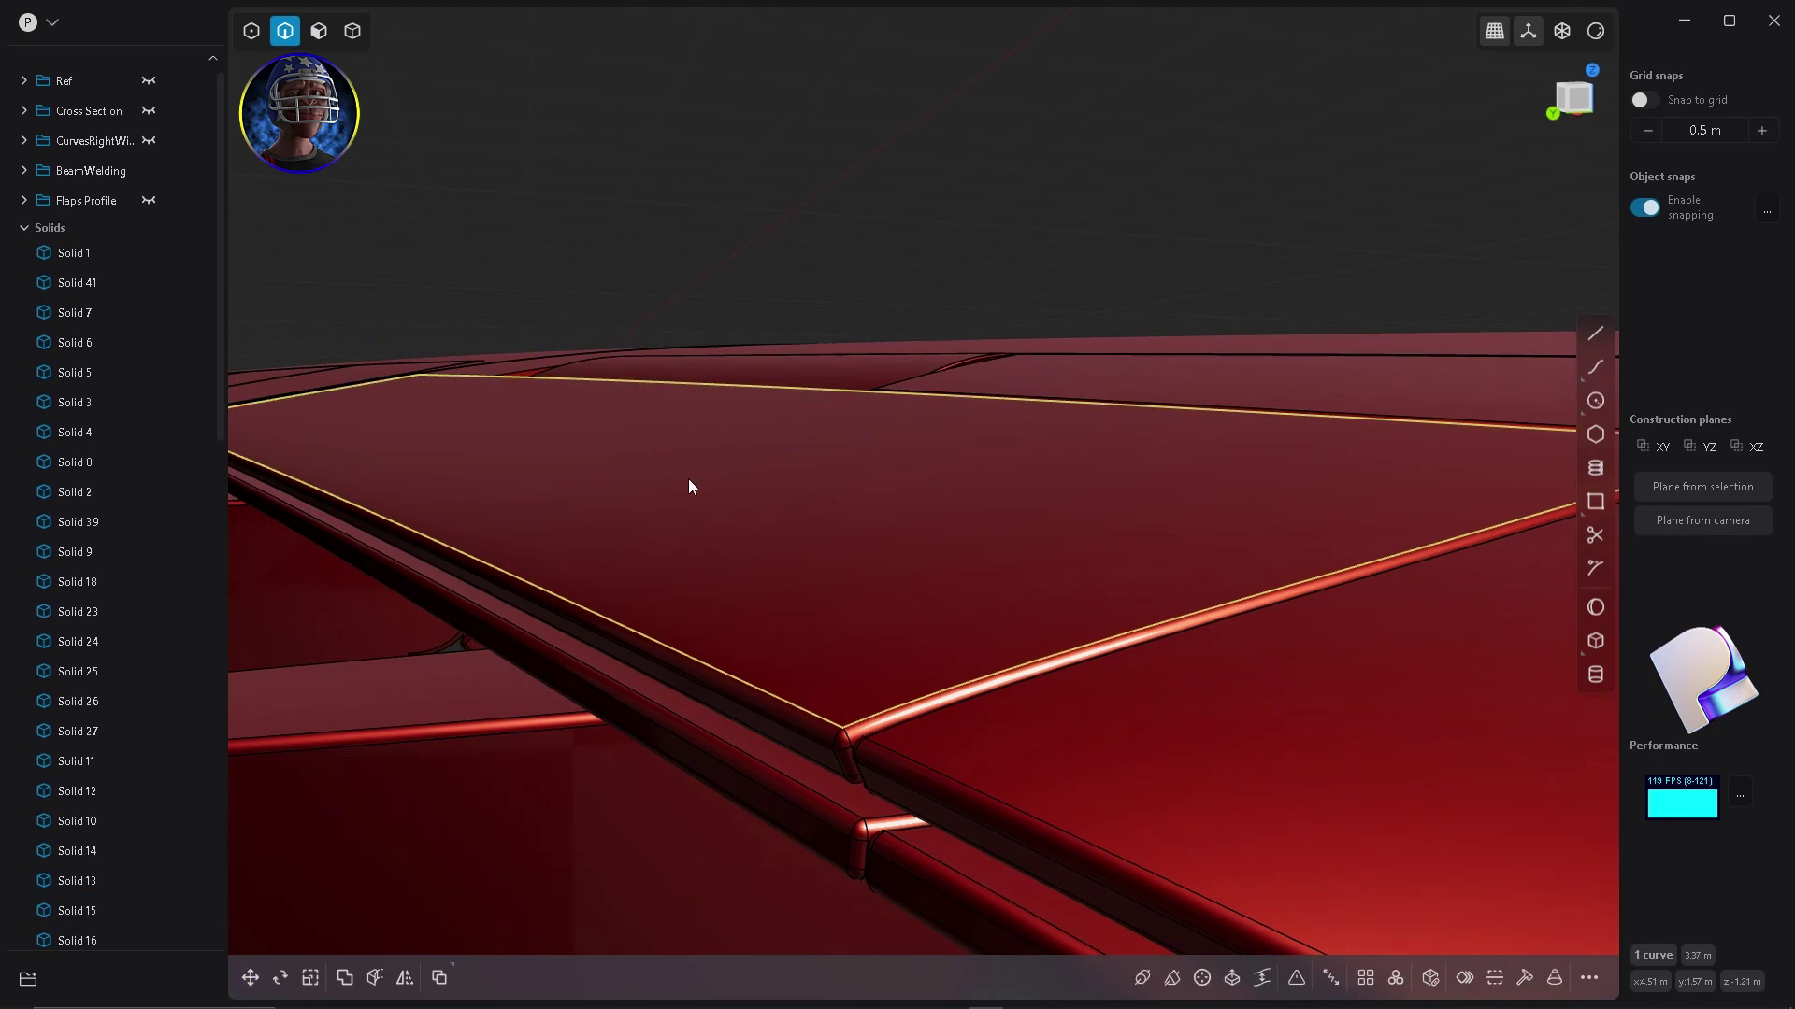
Move the duplicated outline curve 0.5 m up in Z above the wing using grid snapping.
{"action": "key", "text": "shift+Tab"}
{"action": "scroll", "coordinate": [850, 591], "scroll_direction": "down", "scroll_amount": 5}
{"action": "key", "text": "g"}
{"action": "key", "text": "z"}
{"action": "left_click", "coordinate": [707, 244]}
{"action": "middle_click_drag", "start_coordinate": [730, 253], "coordinate": [803, 352]}
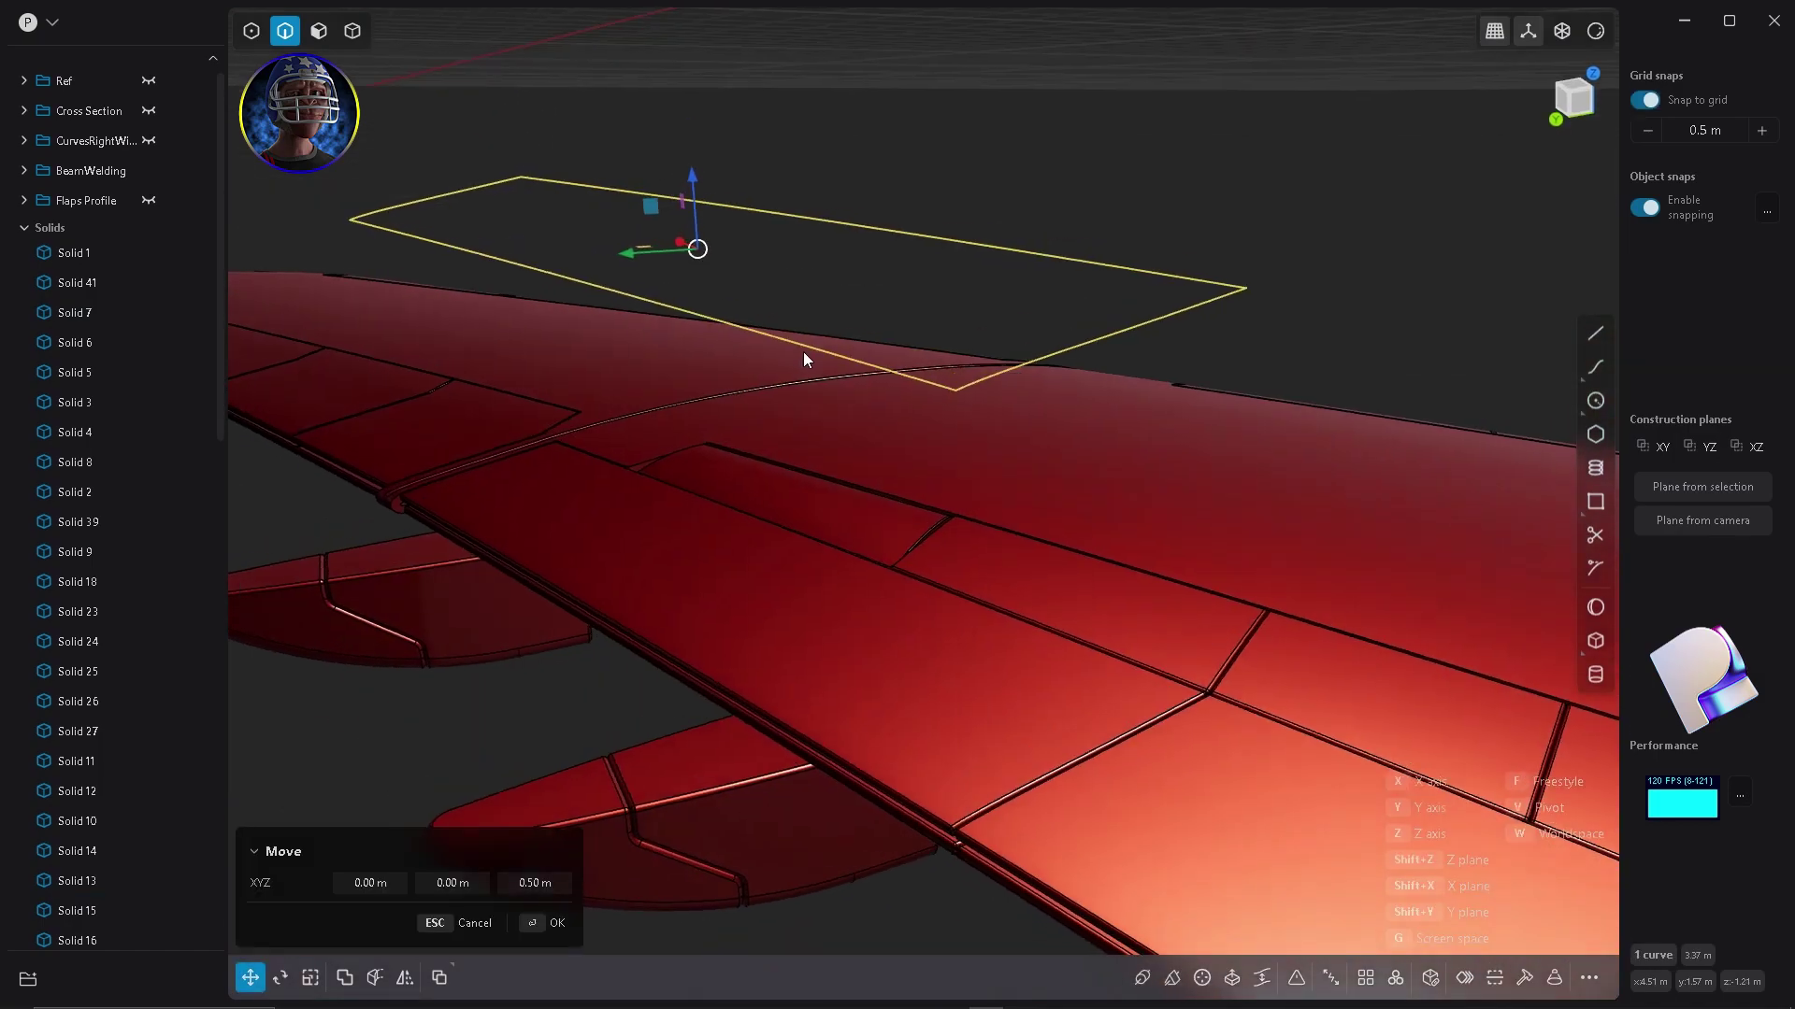
{"action": "scroll", "coordinate": [924, 318], "scroll_direction": "down", "scroll_amount": 2}
{"action": "scroll", "coordinate": [925, 318], "scroll_direction": "up", "scroll_amount": 3}
{"action": "middle_click_drag", "start_coordinate": [925, 318], "coordinate": [923, 388]}
{"action": "right_click", "coordinate": [924, 388]}
Patch the raised outline curve with a smooth fill to make a sheet.
{"action": "left_click", "coordinate": [1430, 978]}
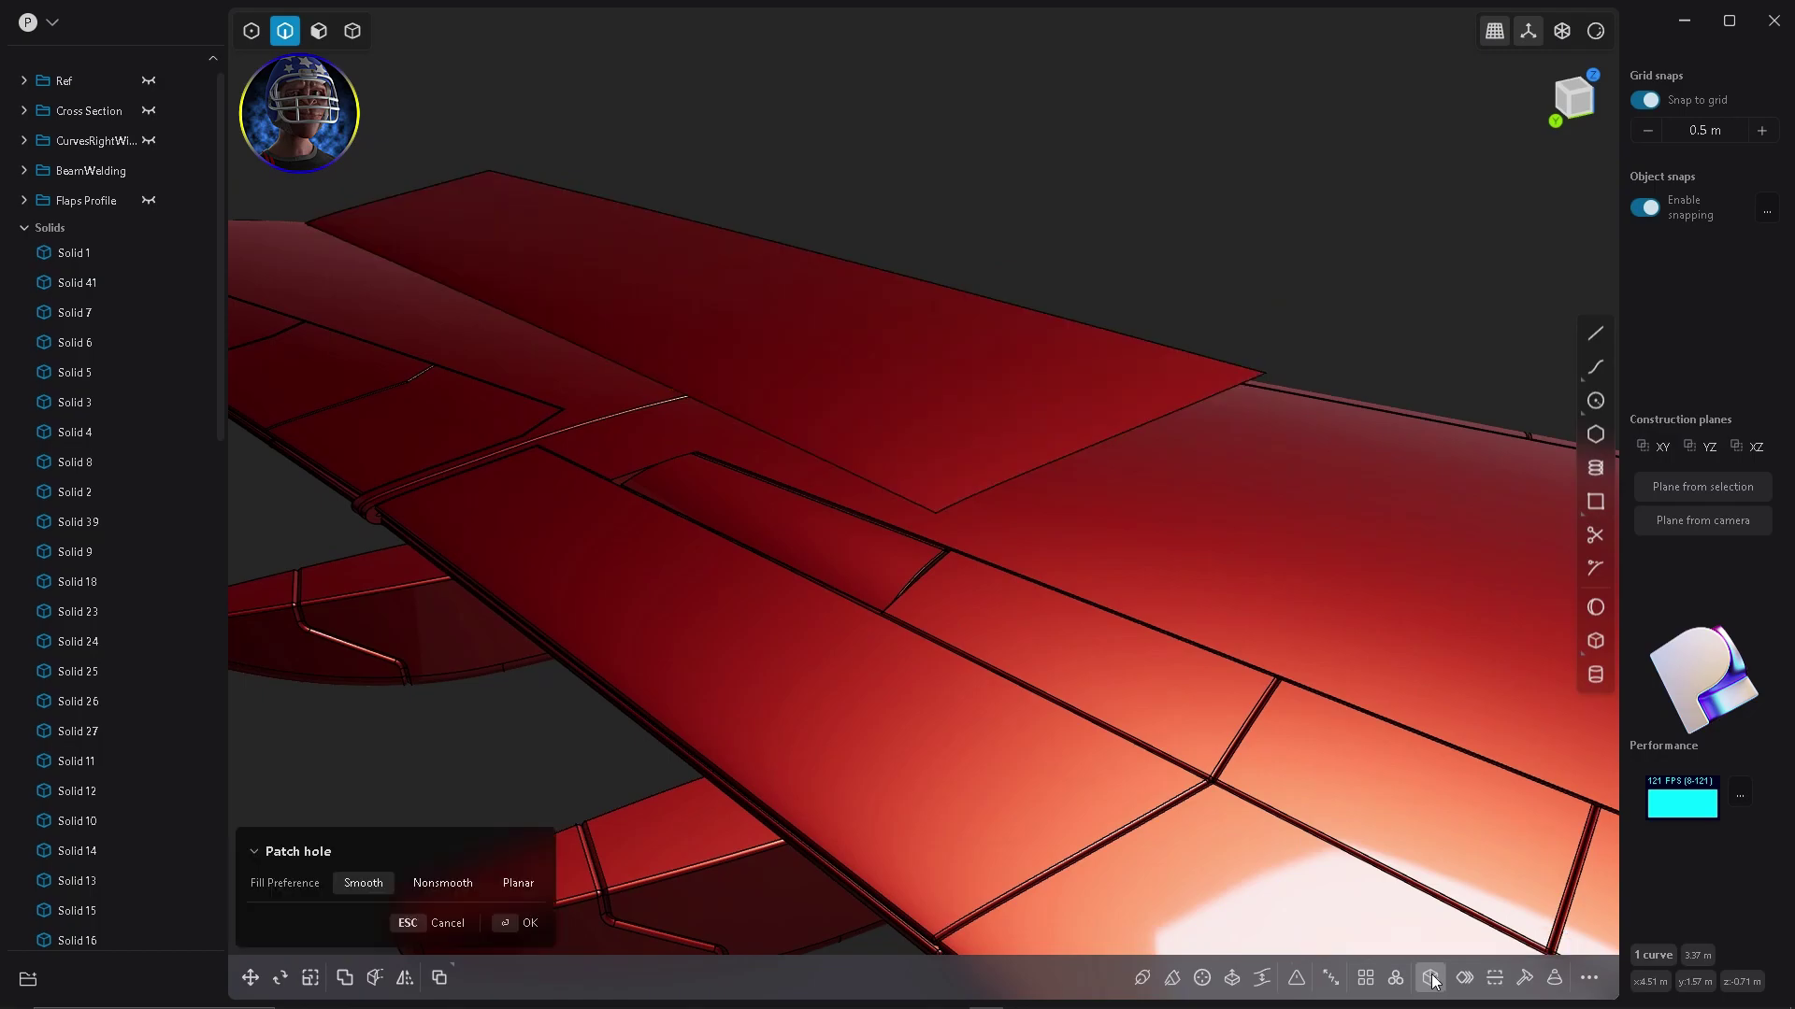
{"action": "middle_click_drag", "start_coordinate": [809, 301], "coordinate": [763, 238]}
{"action": "right_click", "coordinate": [763, 237]}
Extrude the raised sheet by 0.03119 m, copying the big flap extrusion value from the Notepad++ notes.
{"action": "key", "text": "4"}
{"action": "left_click", "coordinate": [722, 222]}
{"action": "key", "text": "e"}
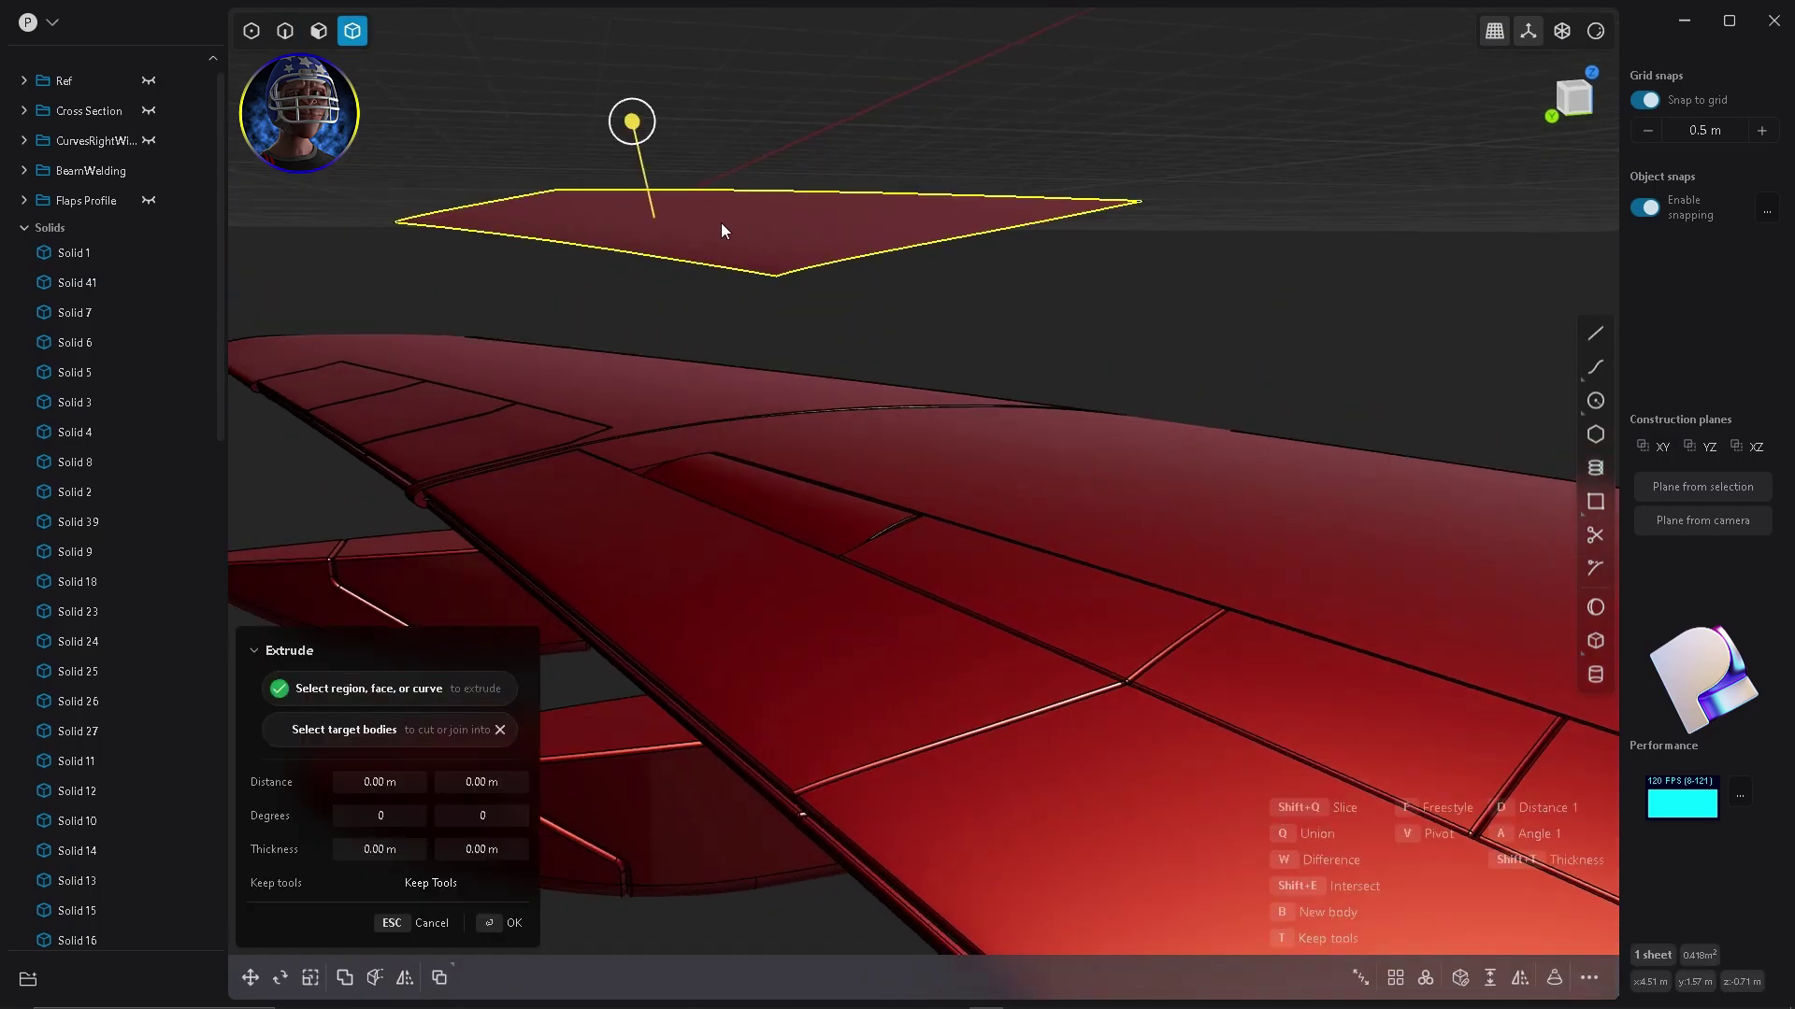
{"action": "left_click", "coordinate": [1054, 994]}
{"action": "left_click_drag", "start_coordinate": [163, 411], "coordinate": [151, 412]}
{"action": "key", "text": "shift+Home"}
{"action": "key", "text": "ctrl+c"}
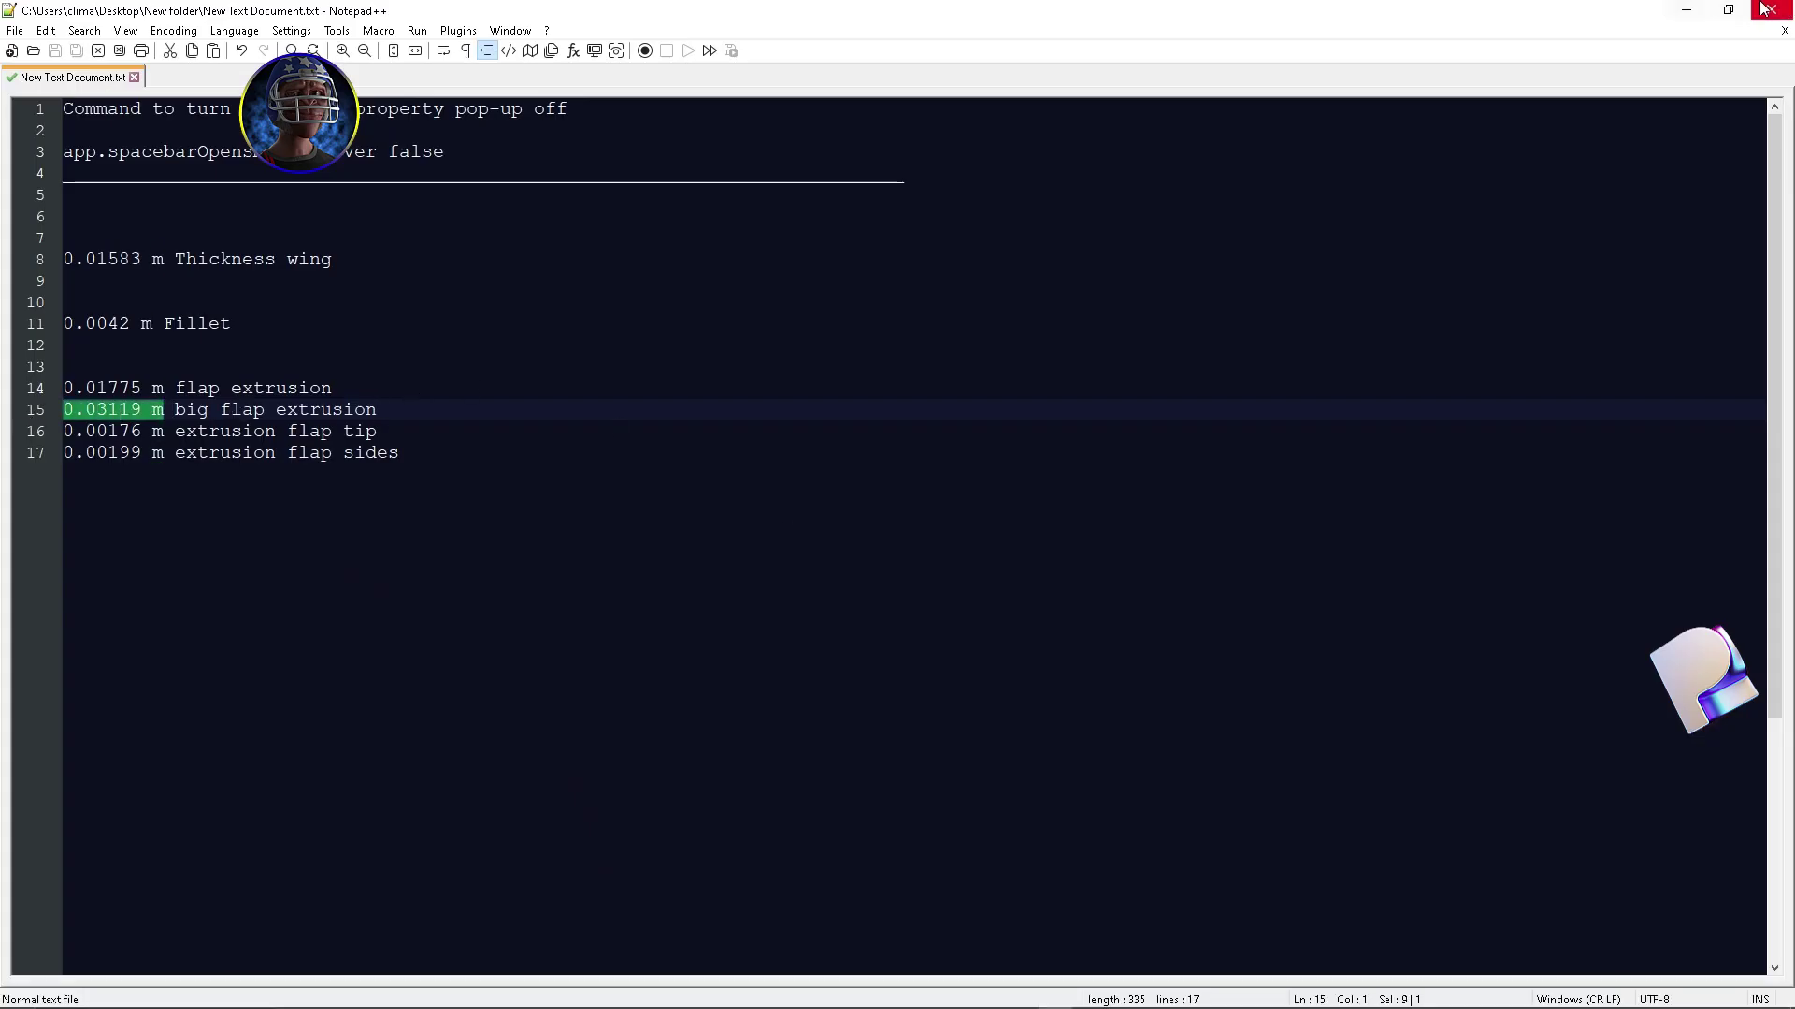
{"action": "key", "text": "alt+Tab"}
{"action": "key", "text": "ctrl+v"}
{"action": "left_click", "coordinate": [473, 778]}
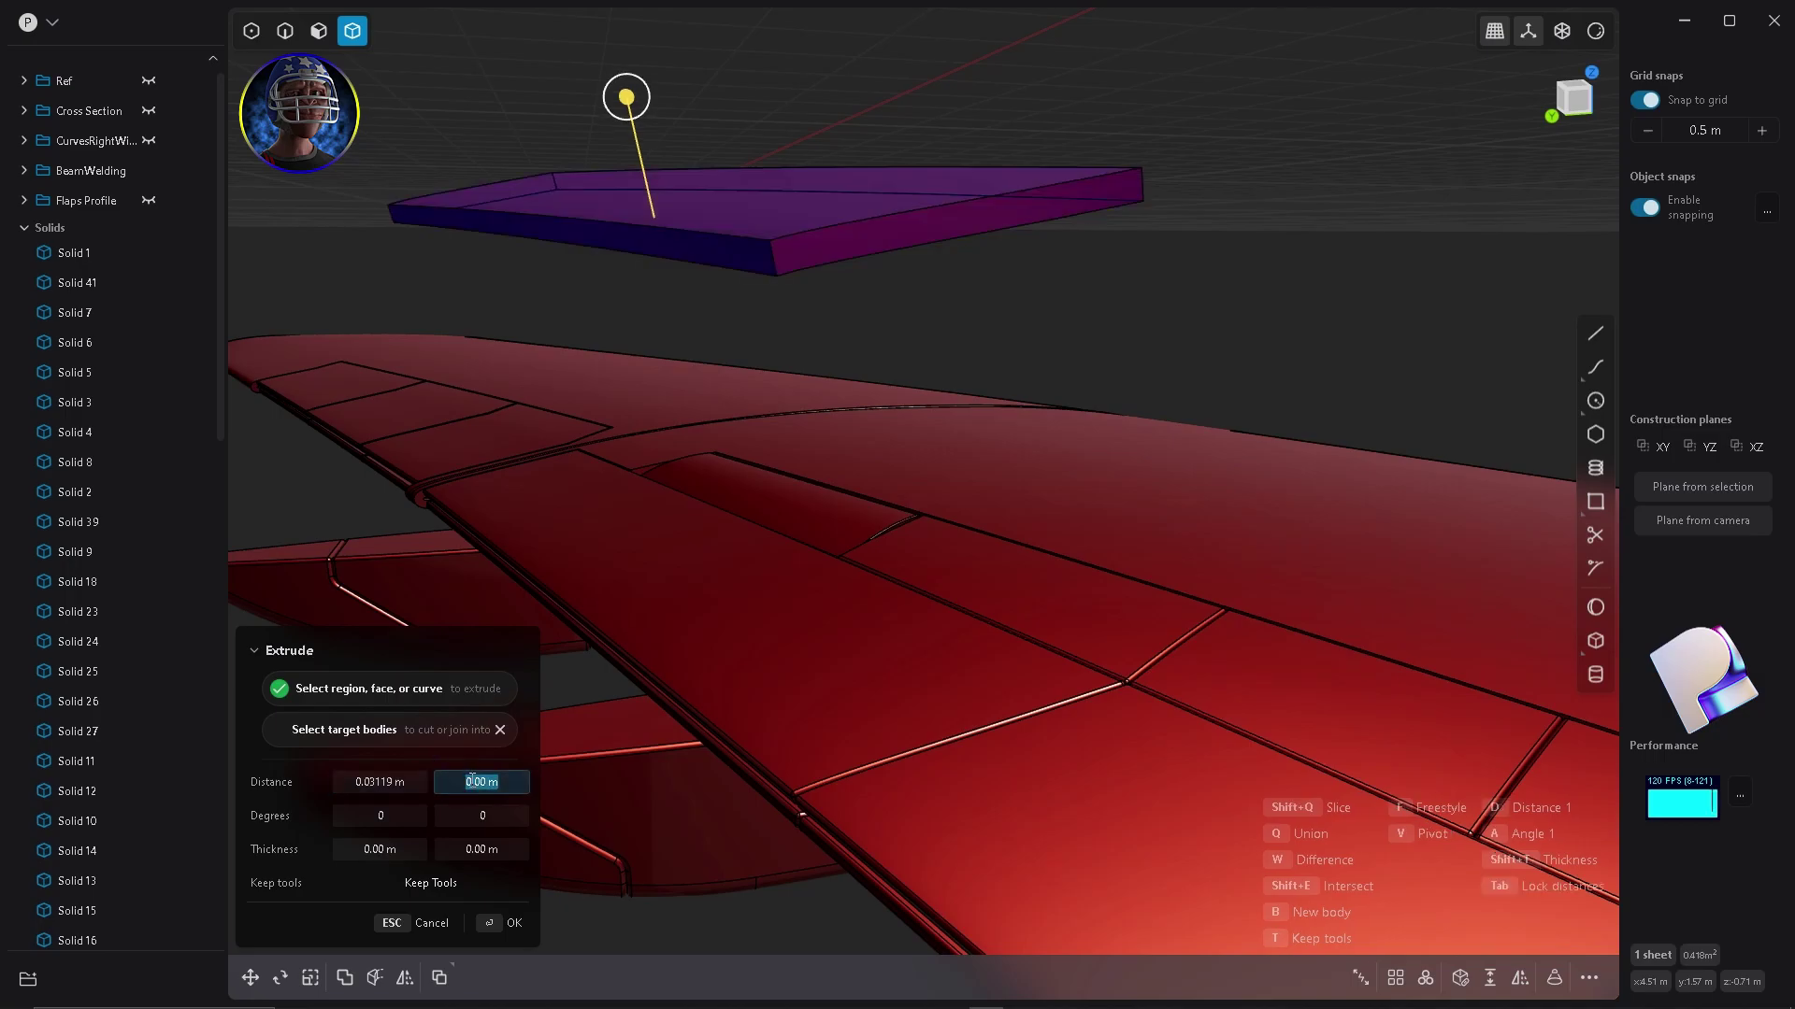
{"action": "left_click", "coordinate": [342, 783]}
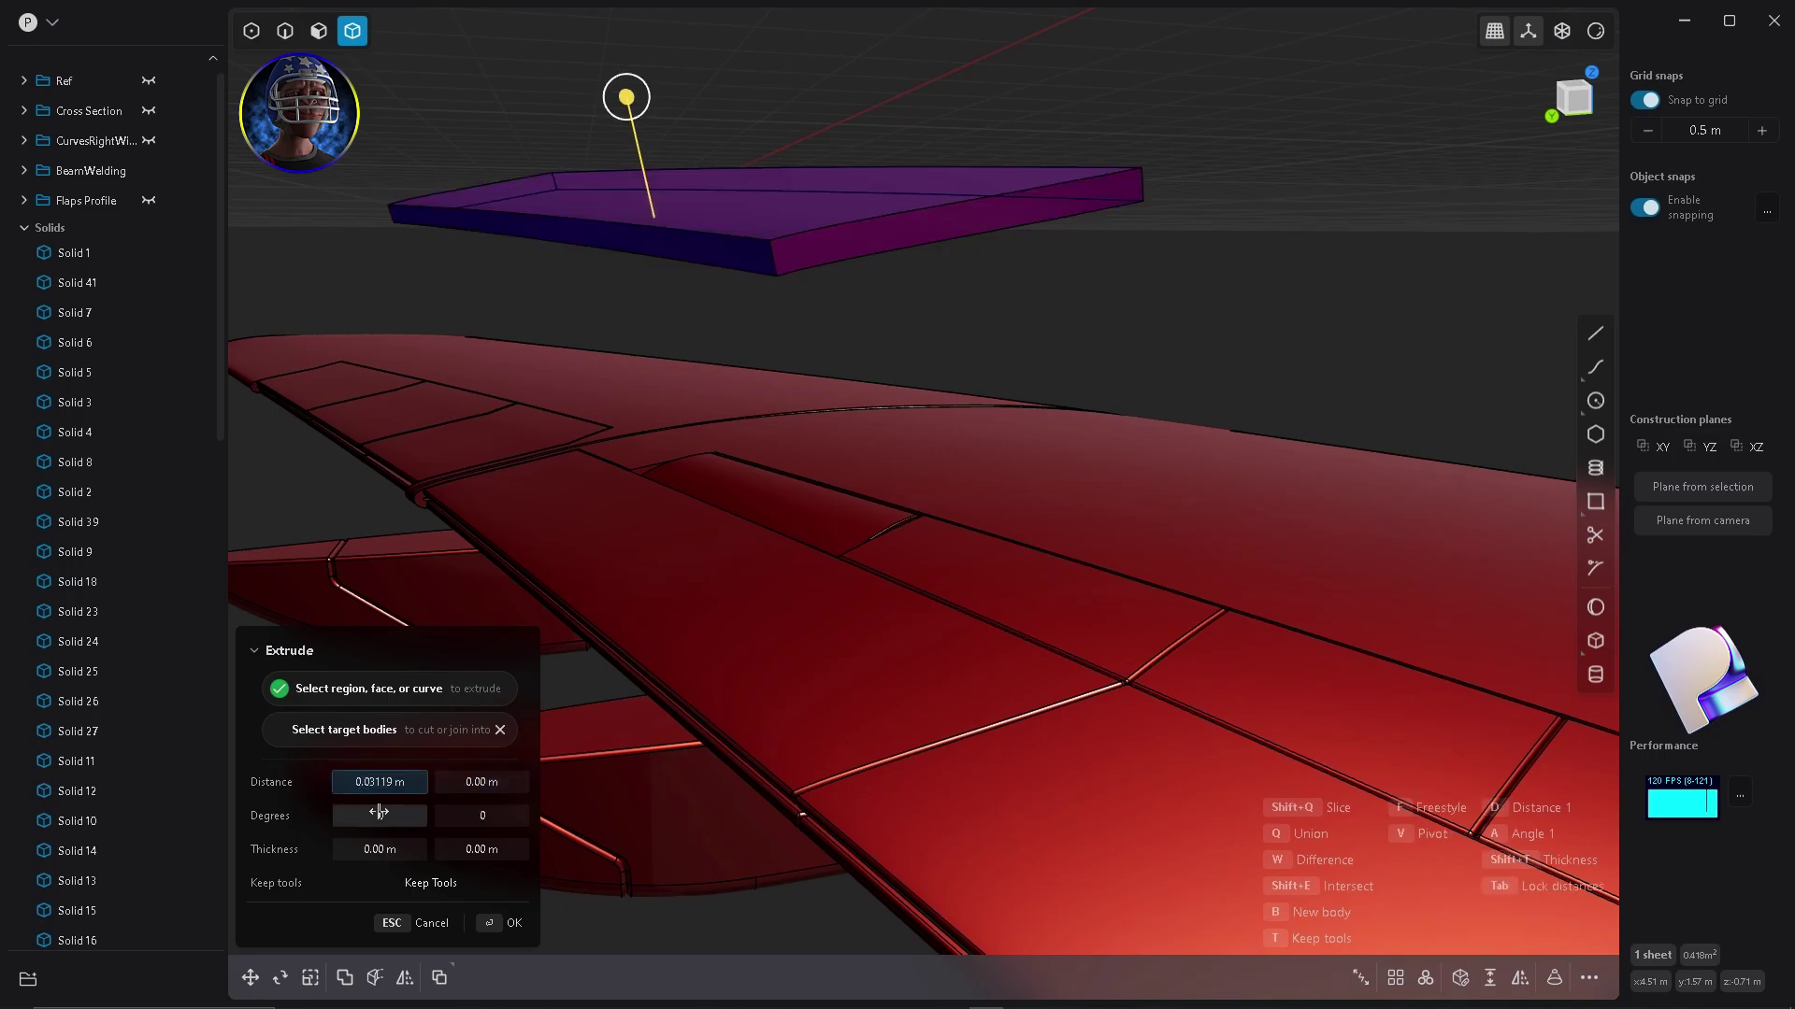
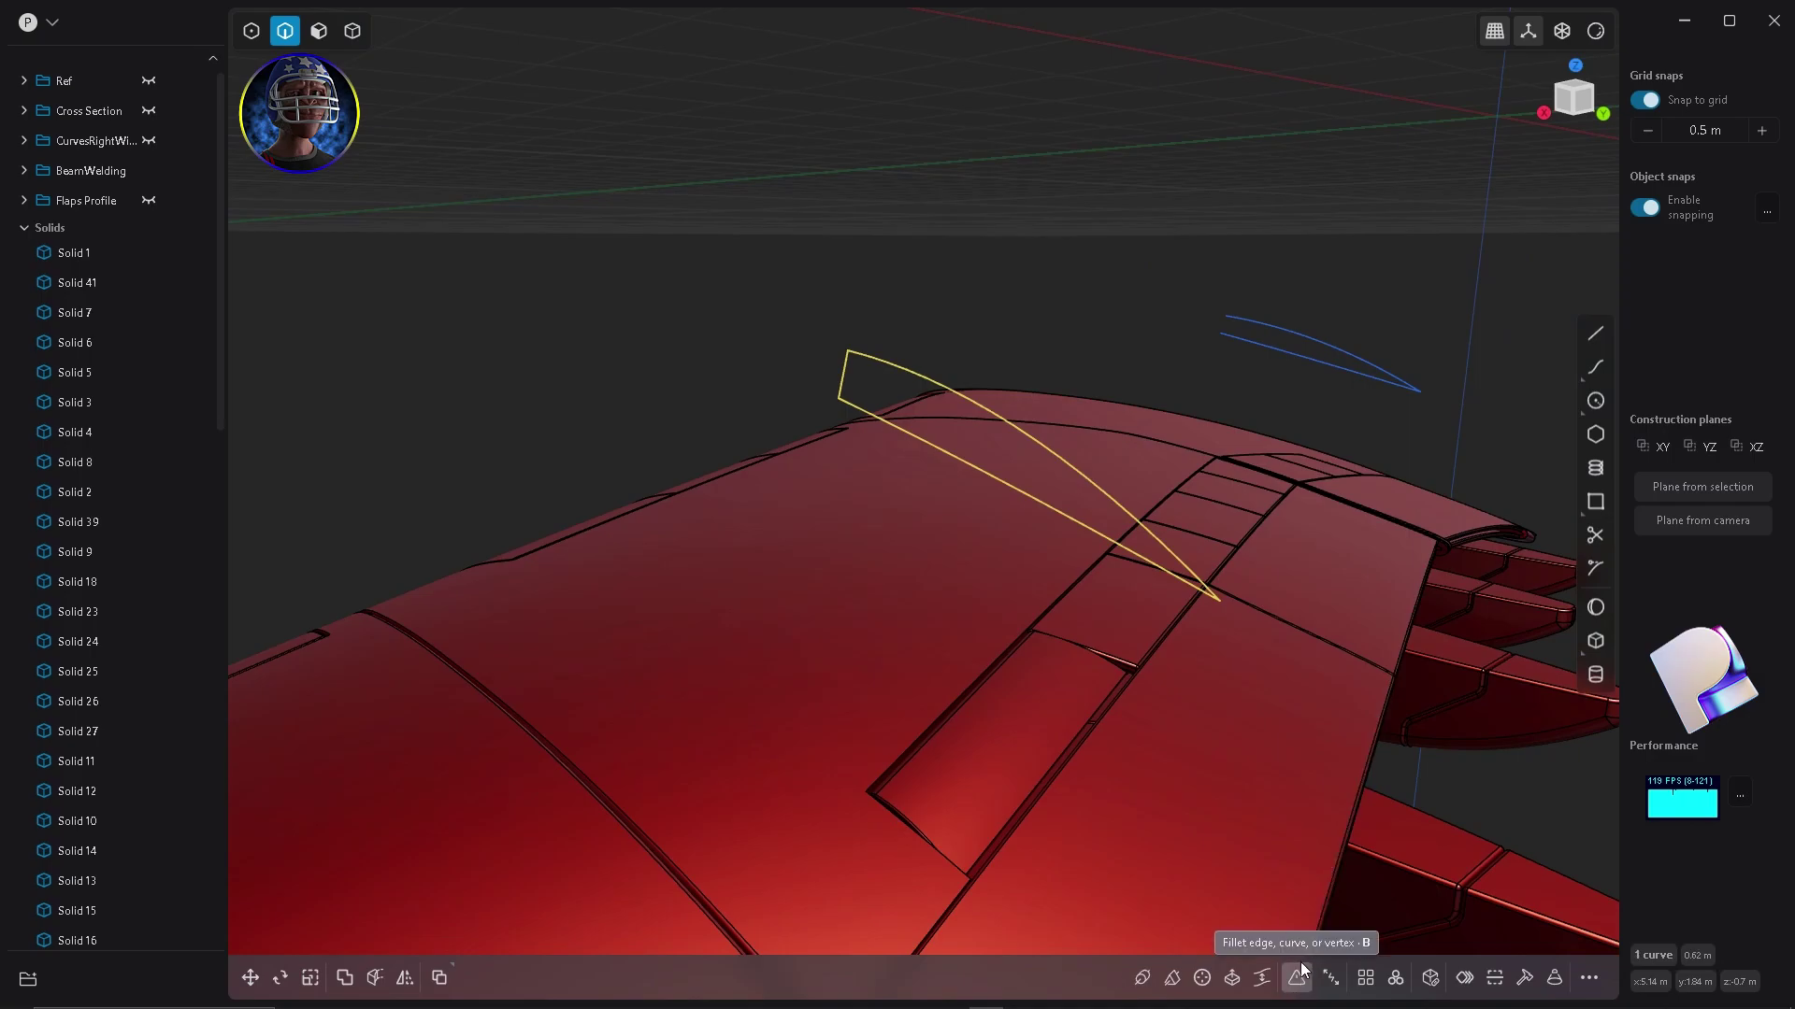
Draw a line closing the open thick end of the second large-flap profile and join its segments into one curve.
{"action": "scroll", "coordinate": [973, 526], "scroll_direction": "up", "scroll_amount": 4}
{"action": "left_click", "coordinate": [1597, 337]}
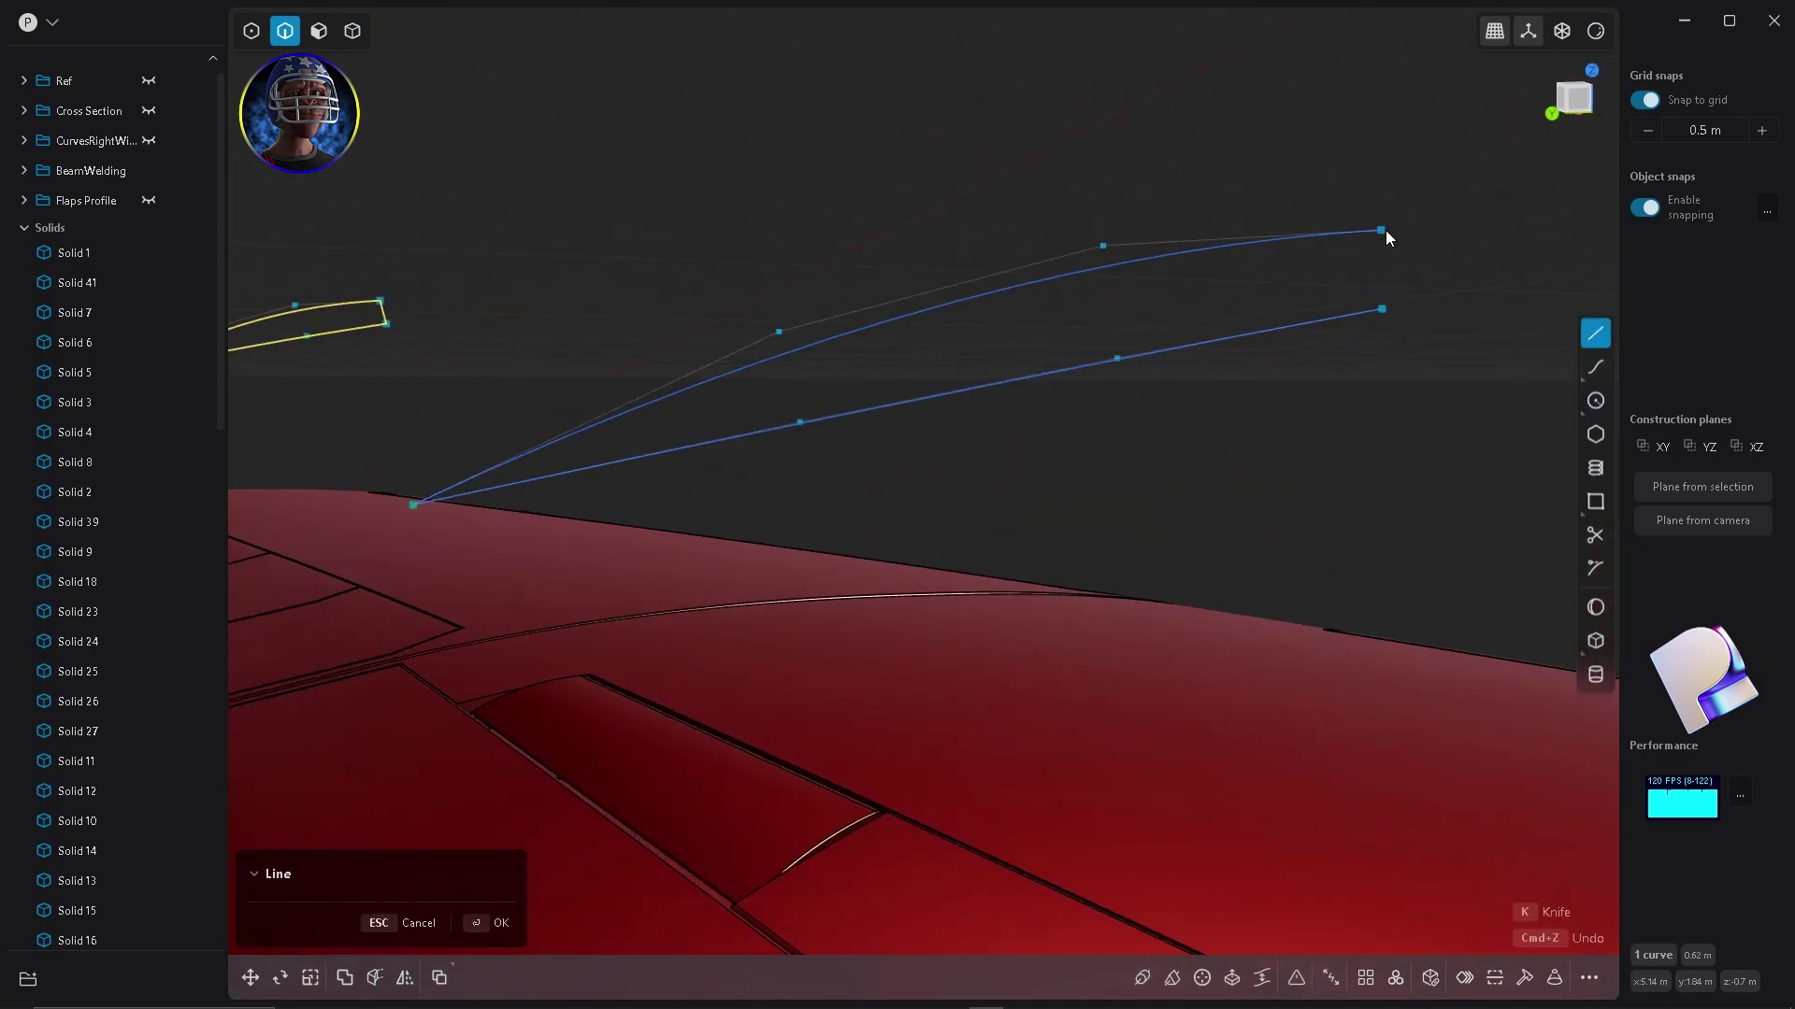
{"action": "left_click", "coordinate": [1384, 230]}
{"action": "scroll", "coordinate": [1389, 309], "scroll_direction": "up", "scroll_amount": 5}
{"action": "middle_click_drag", "start_coordinate": [1394, 306], "coordinate": [1230, 344], "text": "shift"}
{"action": "left_click", "coordinate": [1230, 344]}
{"action": "scroll", "coordinate": [1235, 344], "scroll_direction": "down", "scroll_amount": 3}
{"action": "scroll", "coordinate": [1206, 337], "scroll_direction": "down", "scroll_amount": 3}
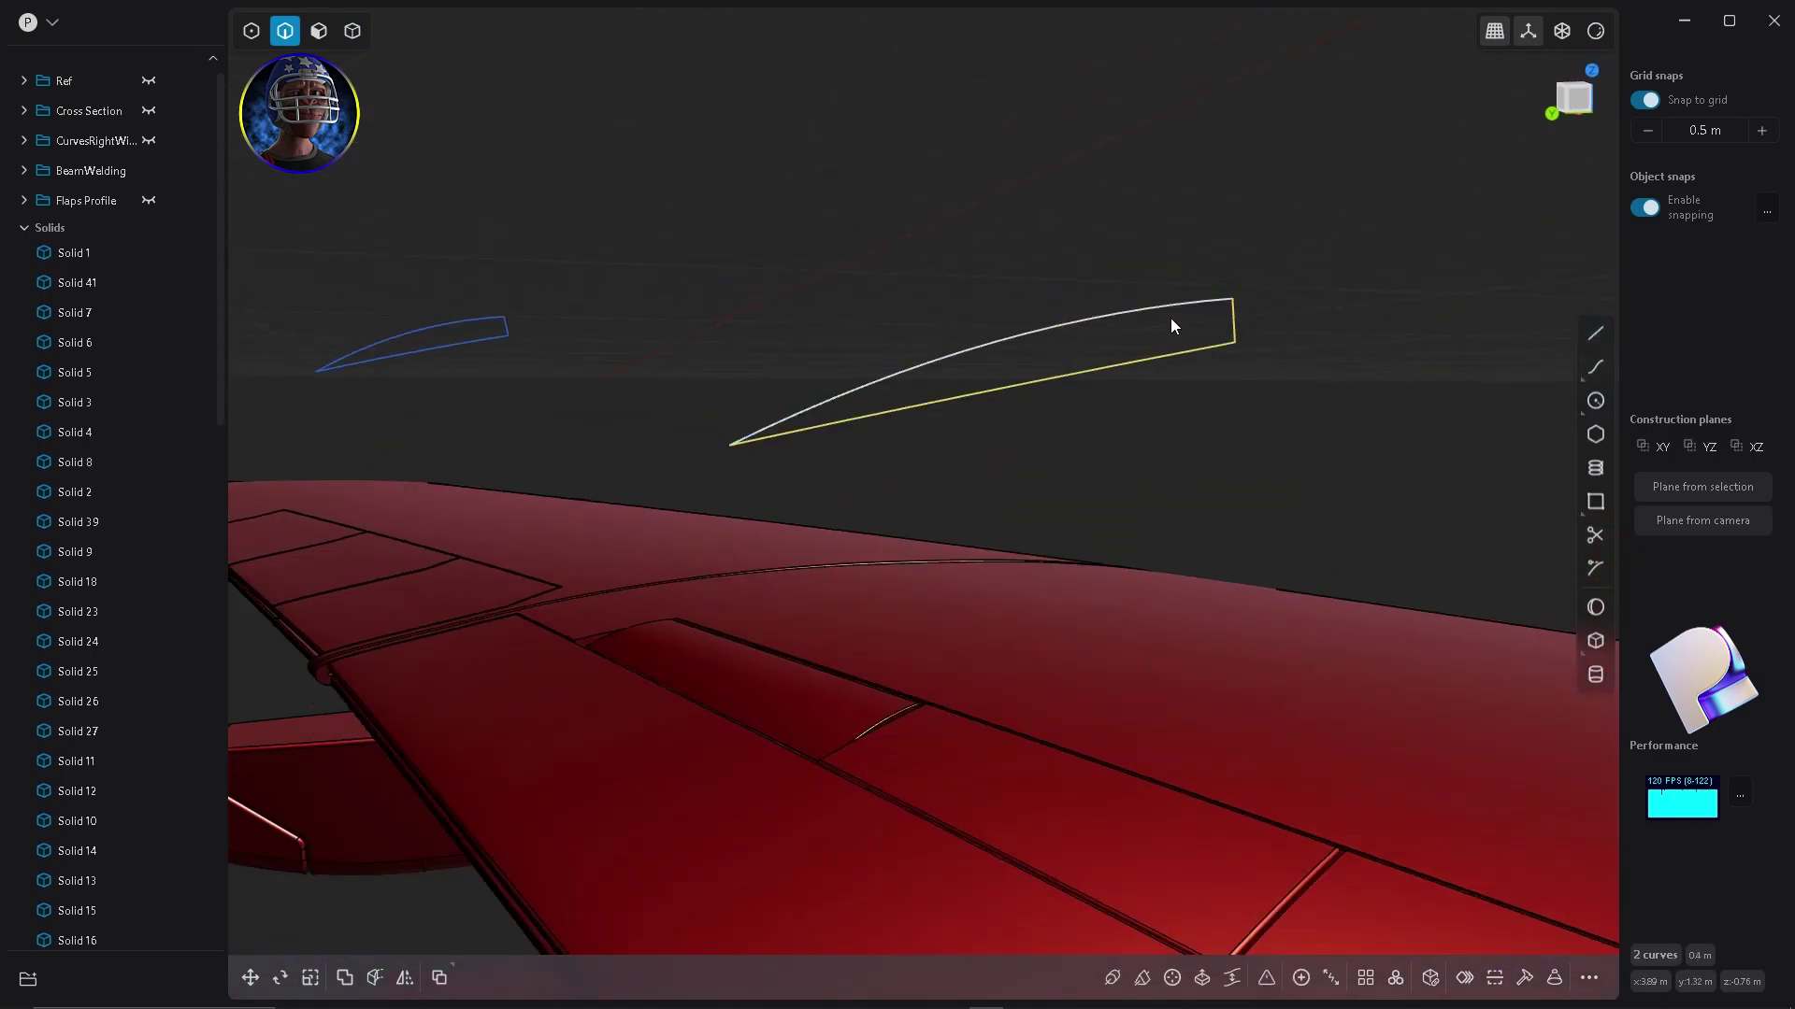
{"action": "left_click", "coordinate": [1302, 976]}
{"action": "middle_click_drag", "start_coordinate": [1109, 464], "coordinate": [1150, 402]}
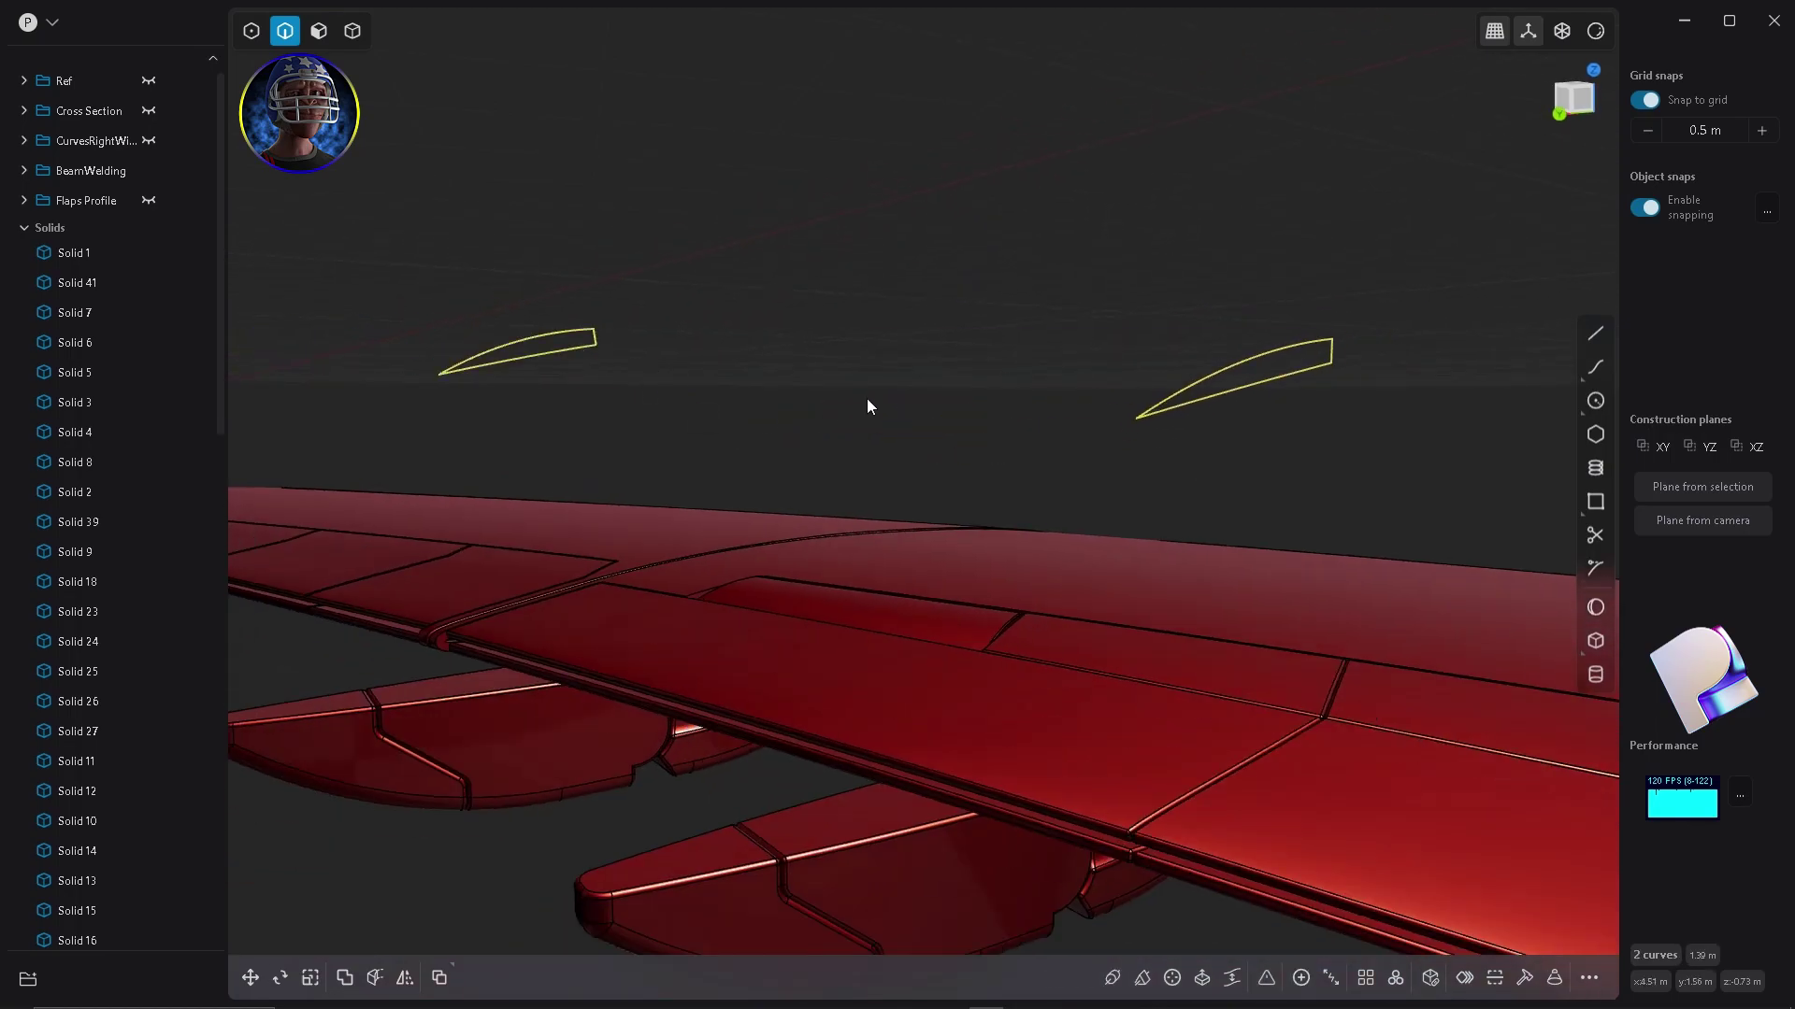
Loft between the two closed profiles to form the large flap's sheet body.
{"action": "key", "text": "l"}
{"action": "middle_click_drag", "start_coordinate": [866, 399], "coordinate": [911, 412]}
{"action": "scroll", "coordinate": [912, 412], "scroll_direction": "up", "scroll_amount": 3}
{"action": "right_click", "coordinate": [912, 412]}
{"action": "key", "text": "Escape"}
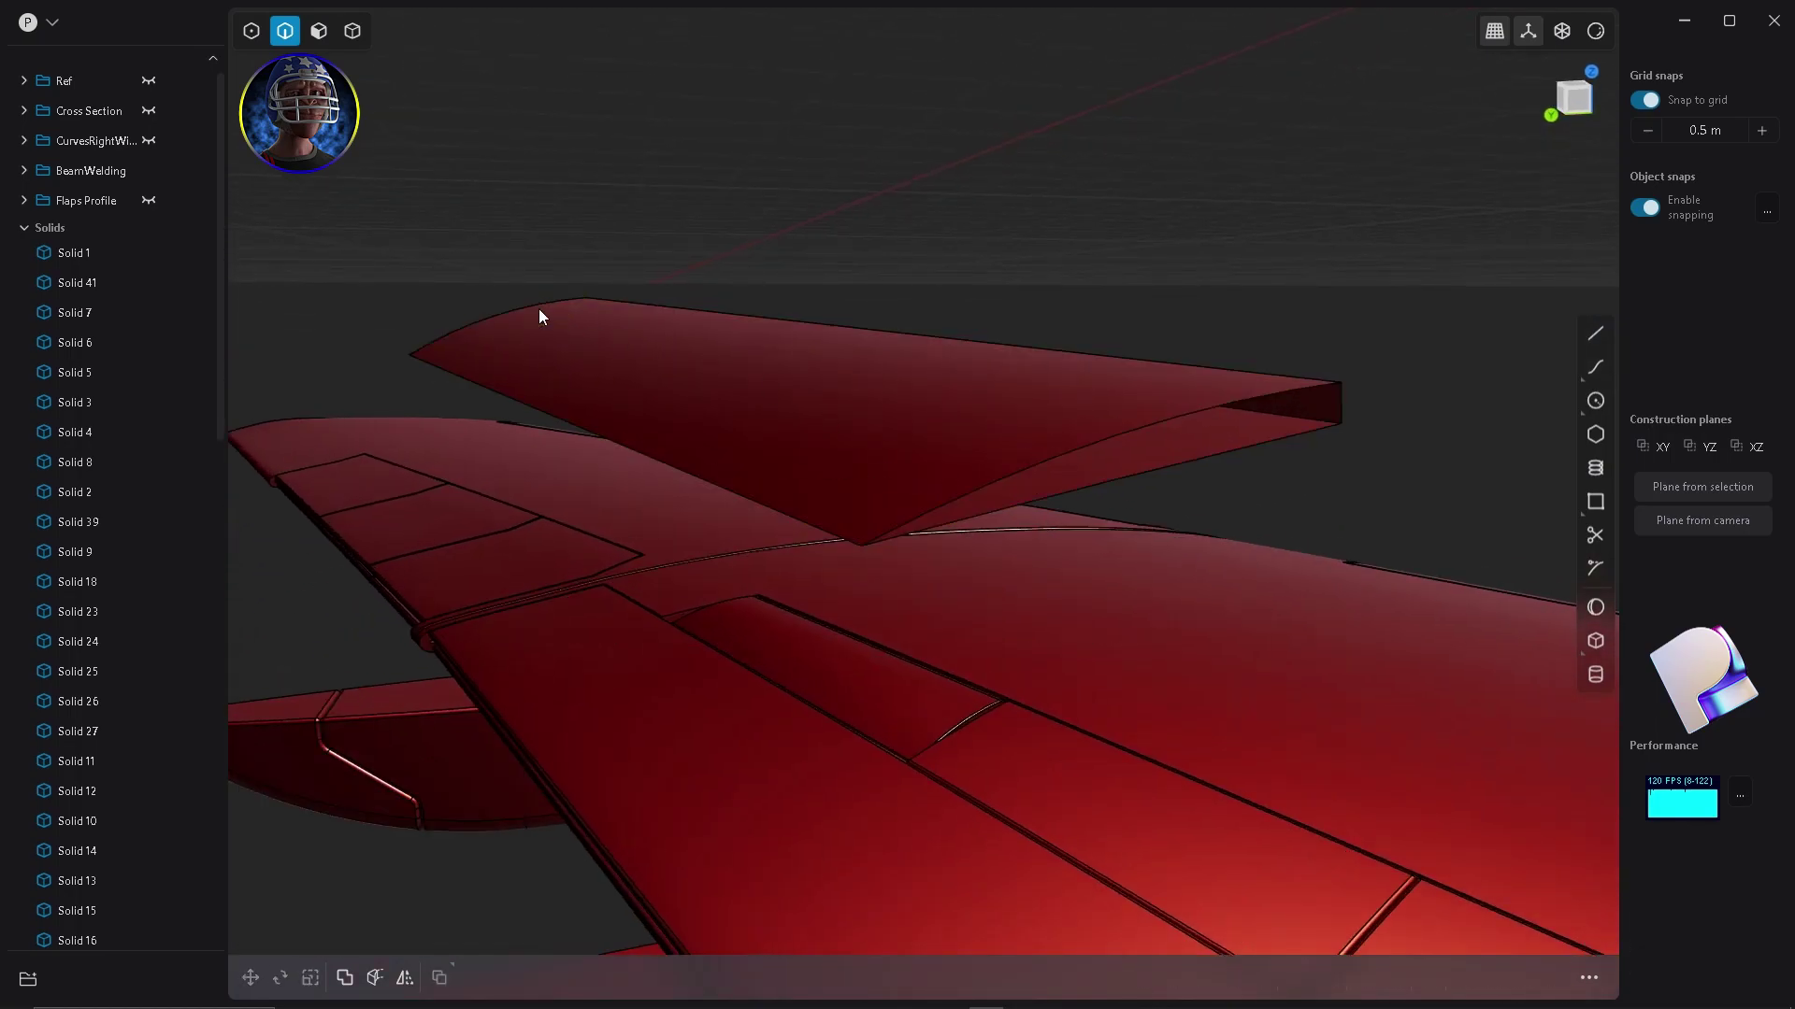
Fillet the two long edges at the large flap's thick side into a rounded nose.
{"action": "middle_click_drag", "start_coordinate": [538, 308], "coordinate": [703, 402]}
{"action": "left_click", "coordinate": [703, 406]}
{"action": "left_click", "coordinate": [713, 430], "text": "shift"}
{"action": "key", "text": "b"}
{"action": "left_click_drag", "start_coordinate": [714, 432], "coordinate": [727, 441]}
{"action": "middle_click_drag", "start_coordinate": [727, 441], "coordinate": [763, 493]}
{"action": "right_click", "coordinate": [765, 491]}
{"action": "double_click", "coordinate": [776, 485]}
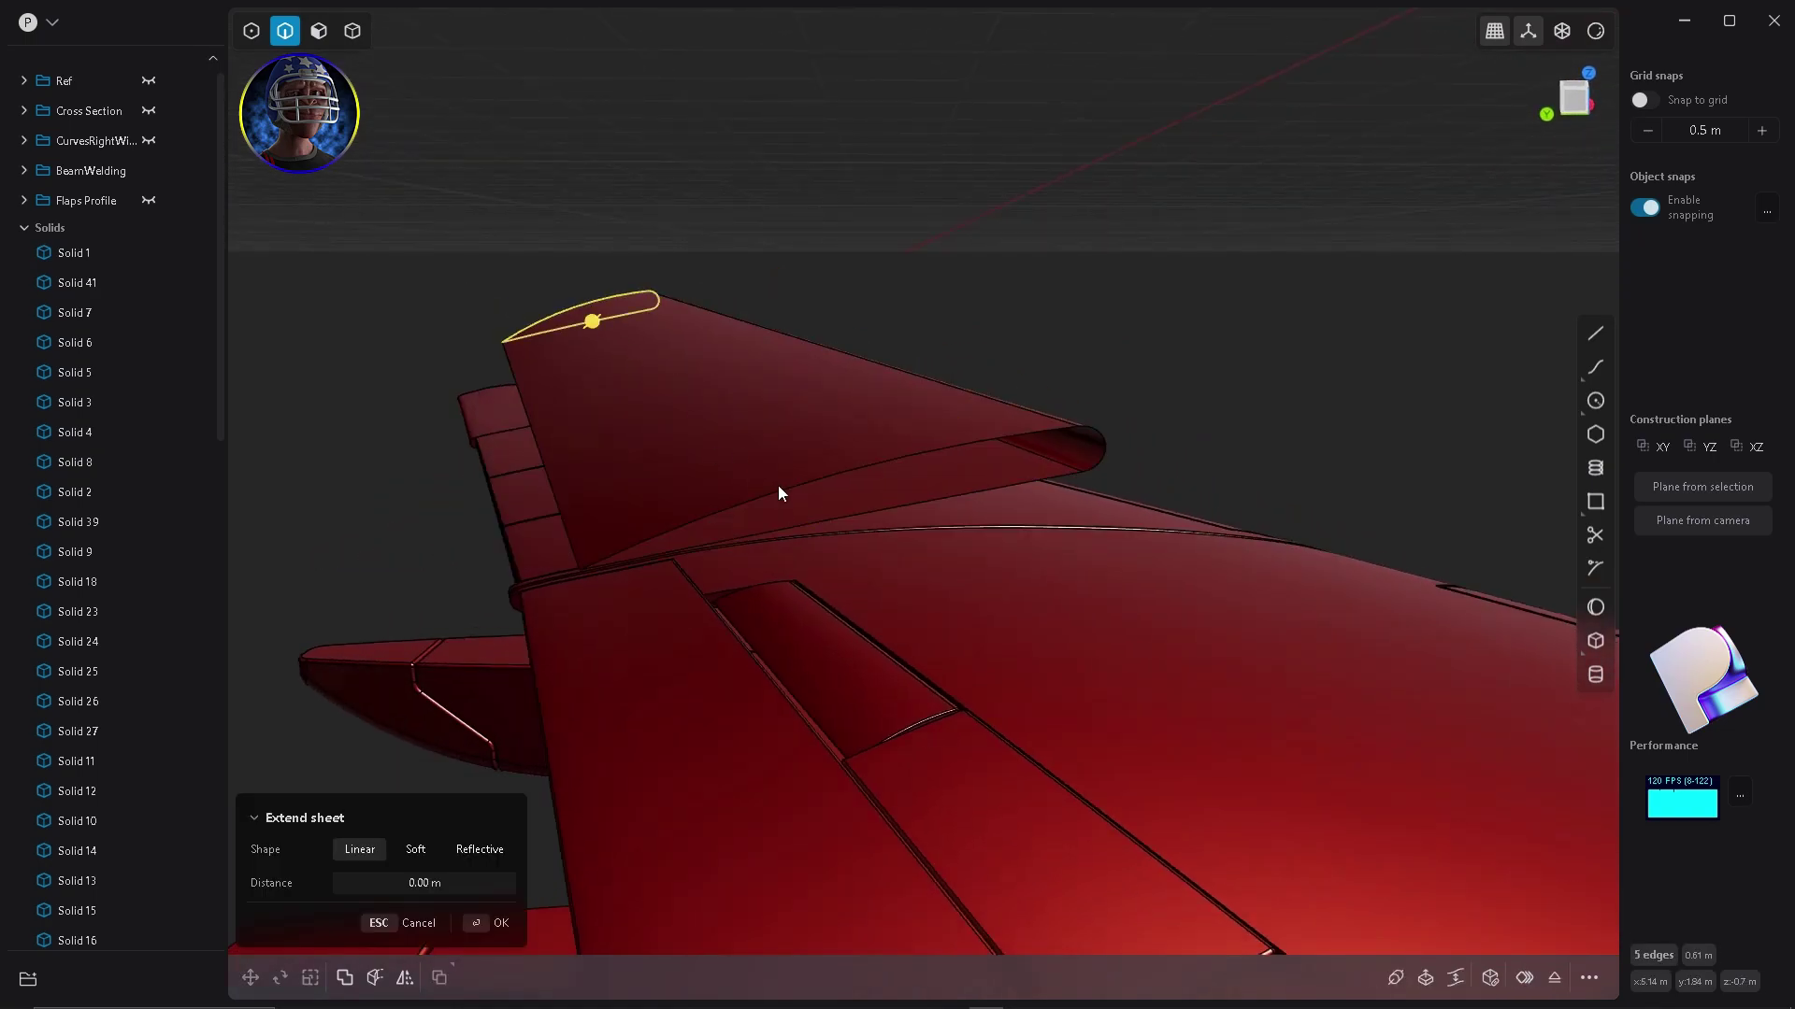
Select the large flap's trailing edge and copy the 0.00176 m flap tip value from the Notepad++ notes.
{"action": "middle_click_drag", "start_coordinate": [568, 522], "coordinate": [781, 434]}
{"action": "scroll", "coordinate": [782, 434], "scroll_direction": "up", "scroll_amount": 1}
{"action": "left_click", "coordinate": [791, 477]}
{"action": "left_click", "coordinate": [1054, 992]}
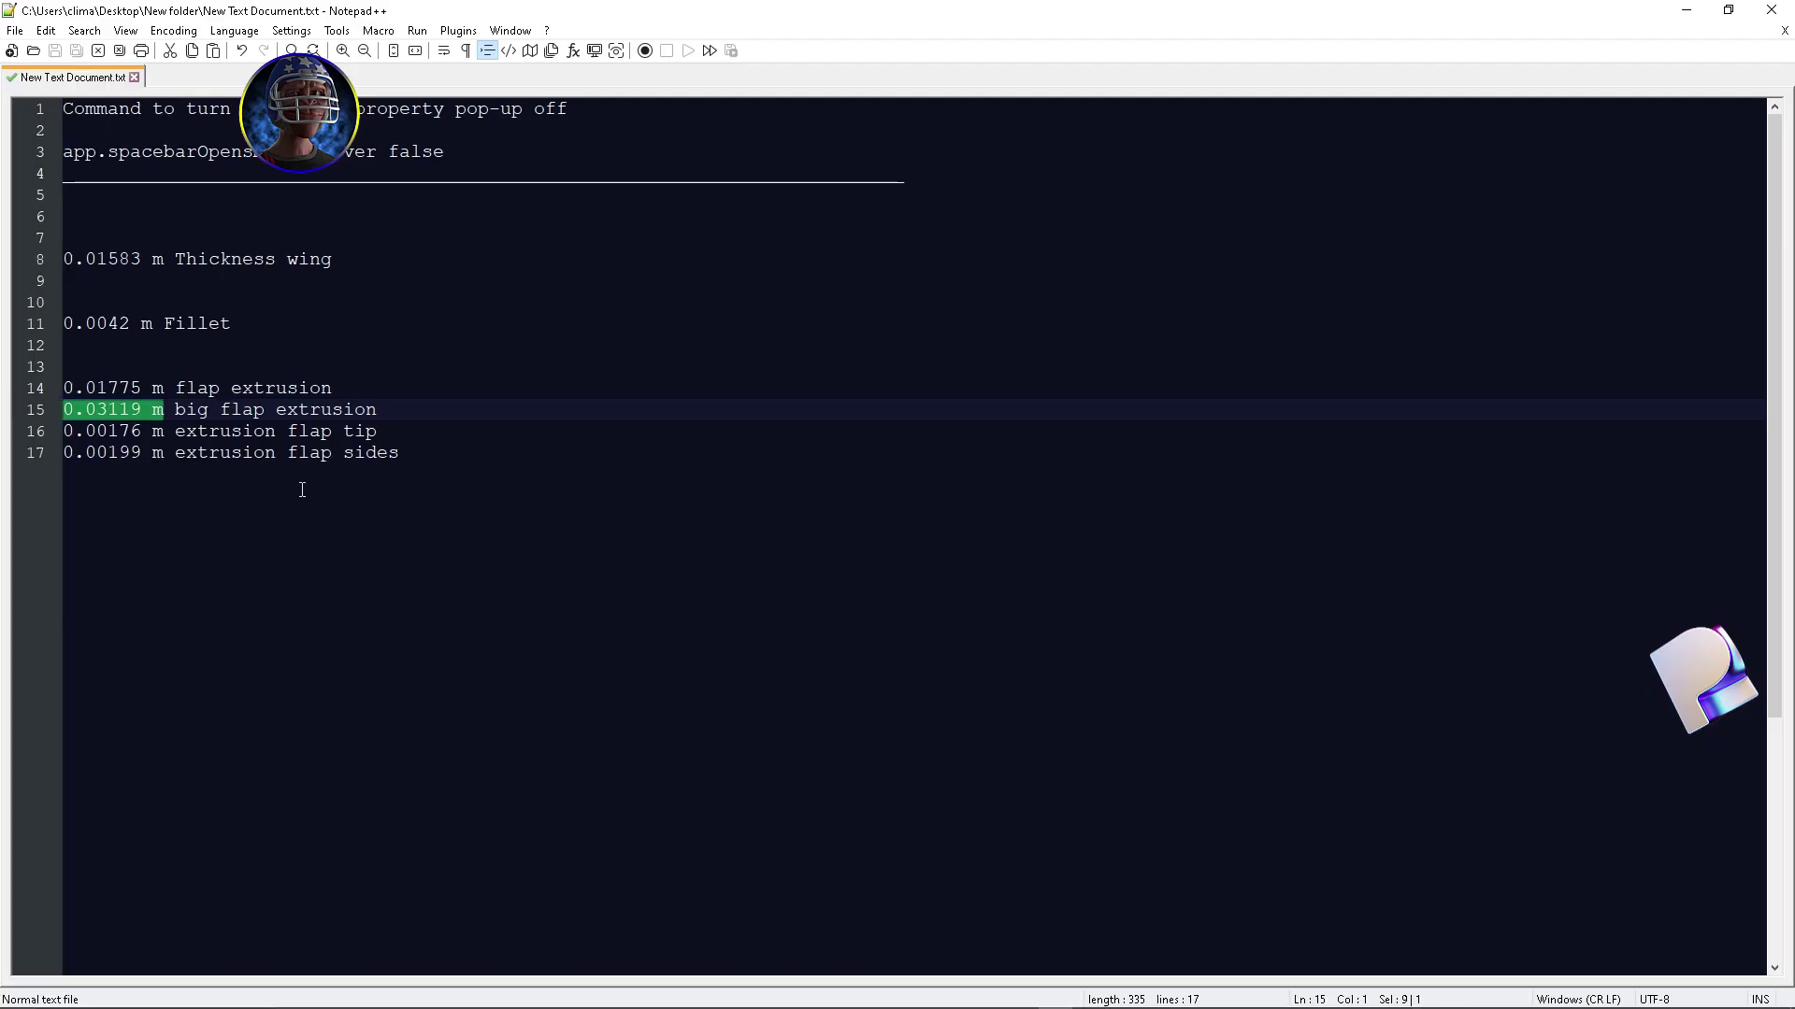
{"action": "left_click_drag", "start_coordinate": [166, 432], "coordinate": [62, 431]}
{"action": "key", "text": "ctrl+c"}
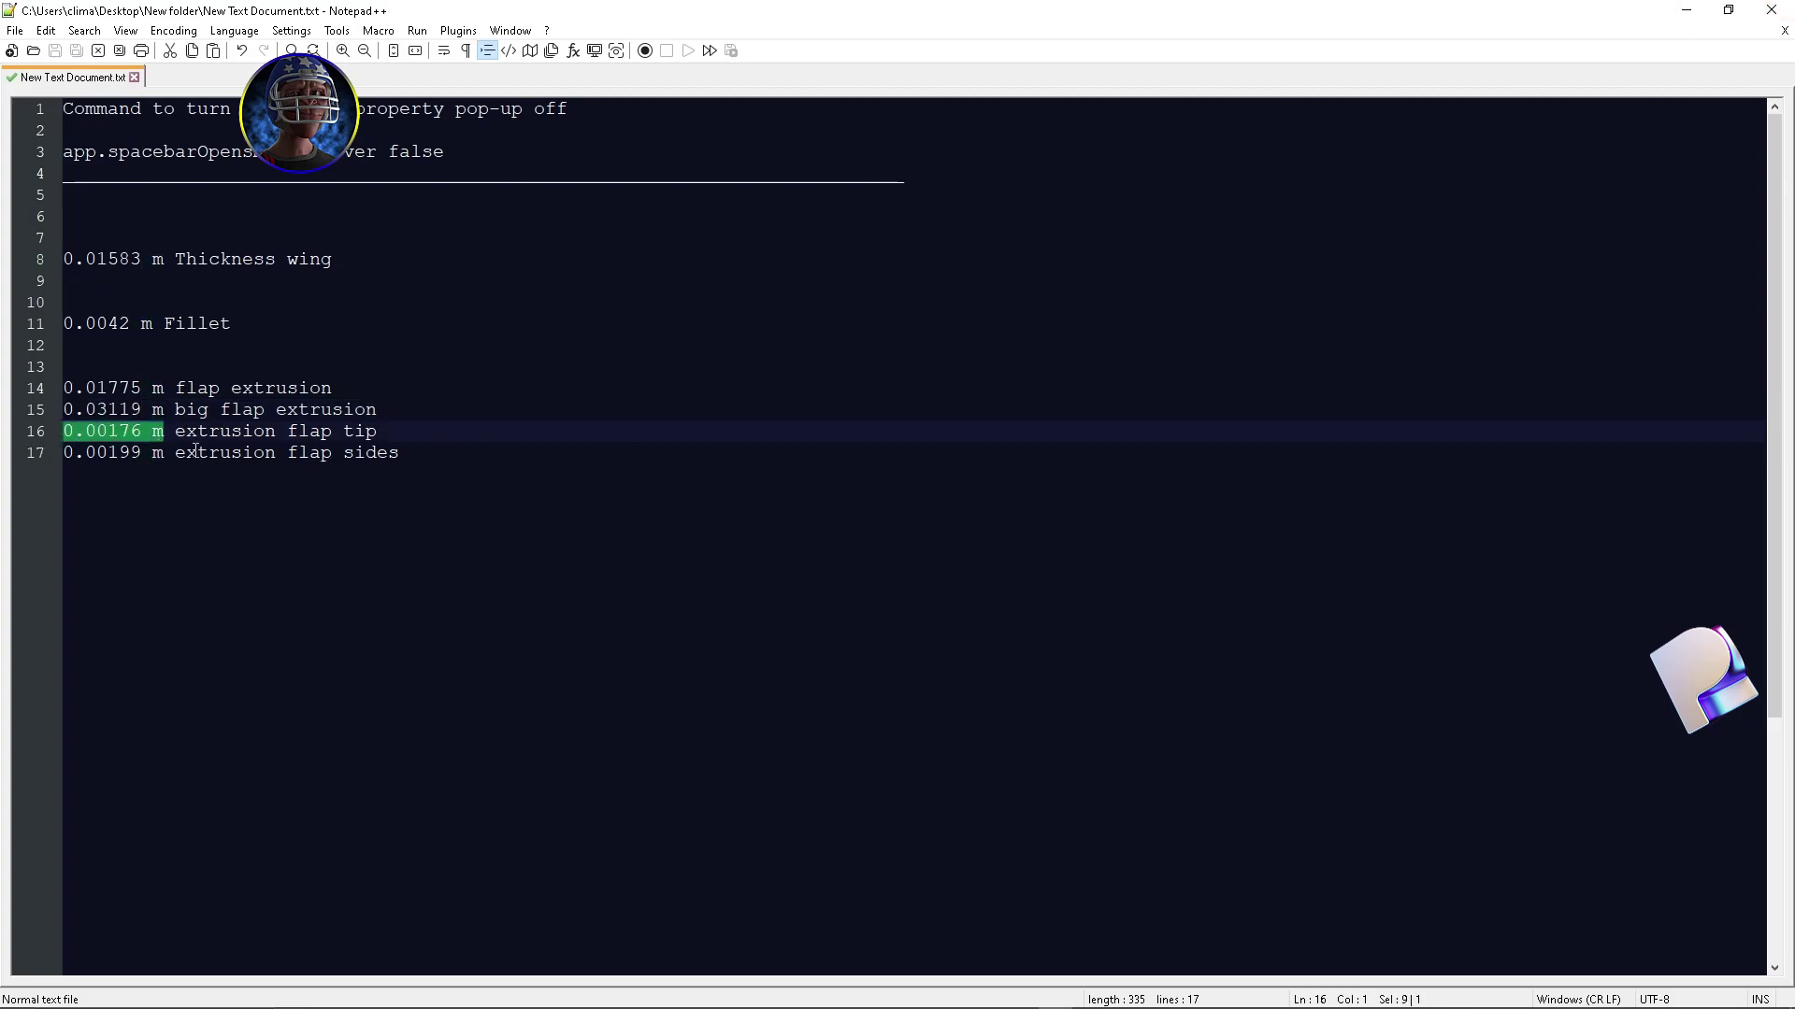
Replace "extrusion" with "fillet" in the flap tip and flap sides notes, then save the file.
{"action": "double_click", "coordinate": [223, 433]}
{"action": "type", "text": "fillet"}
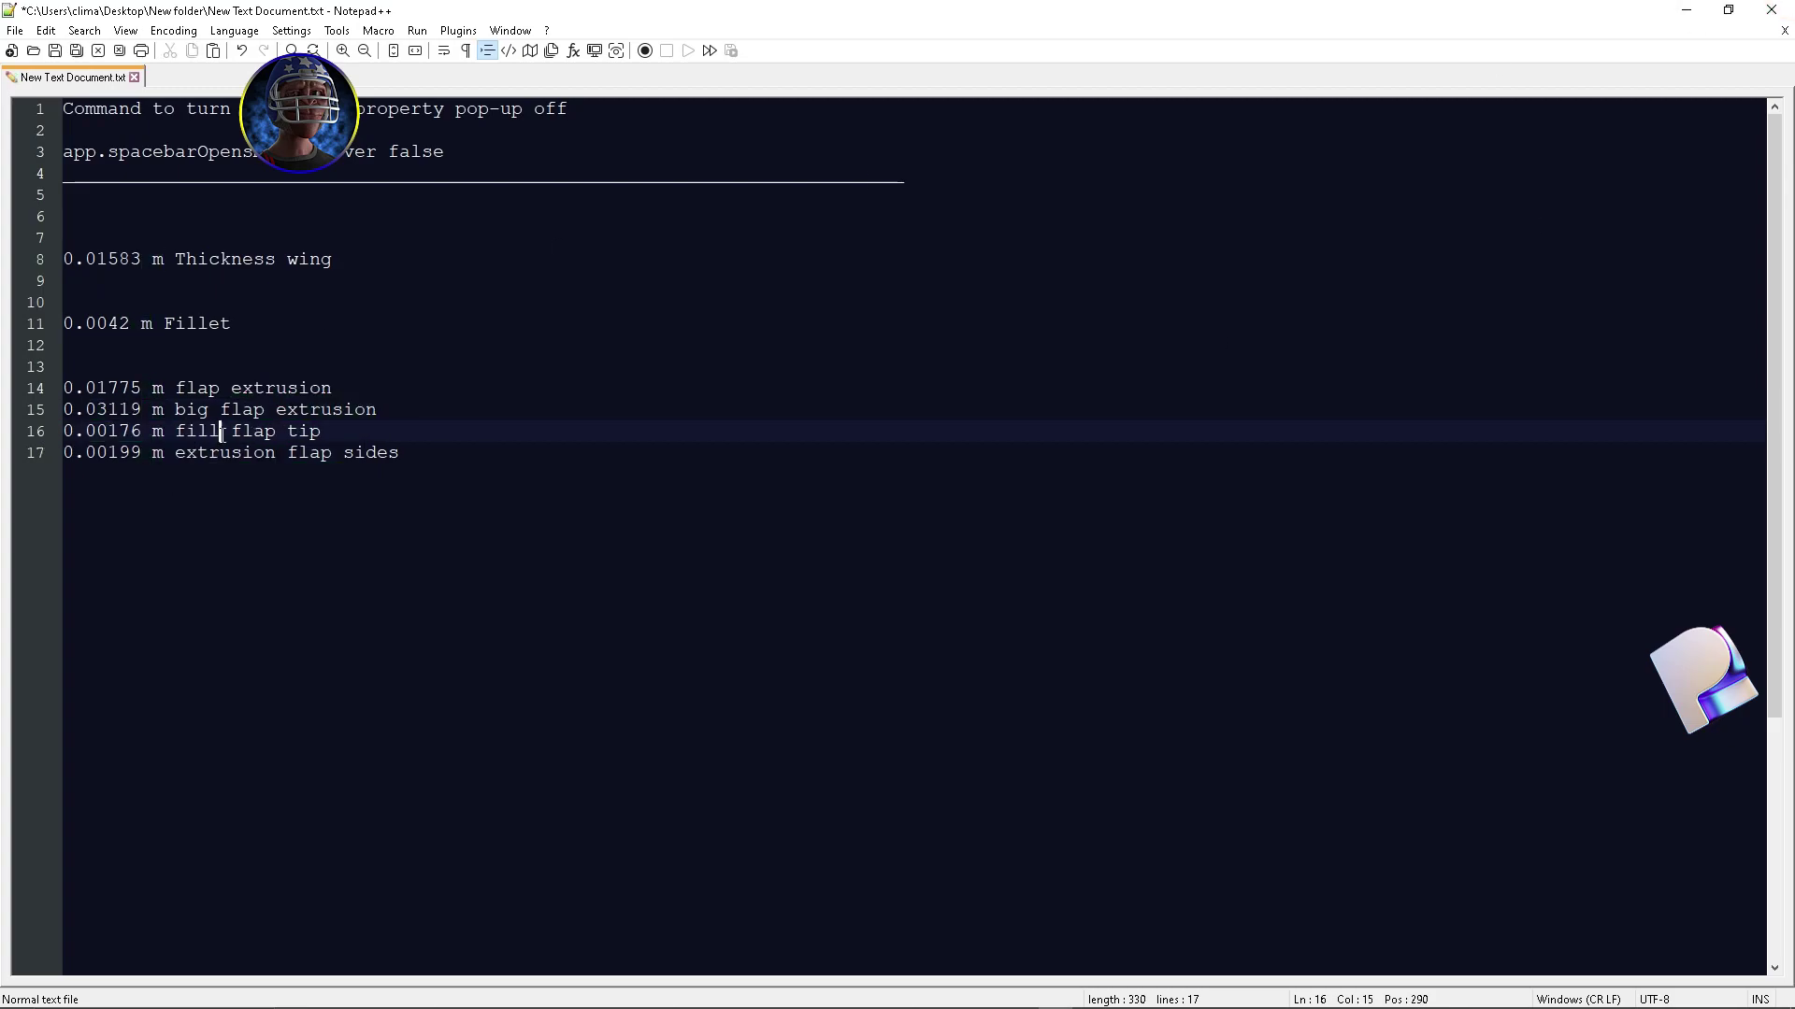
{"action": "double_click", "coordinate": [207, 455]}
{"action": "type", "text": "fille"}
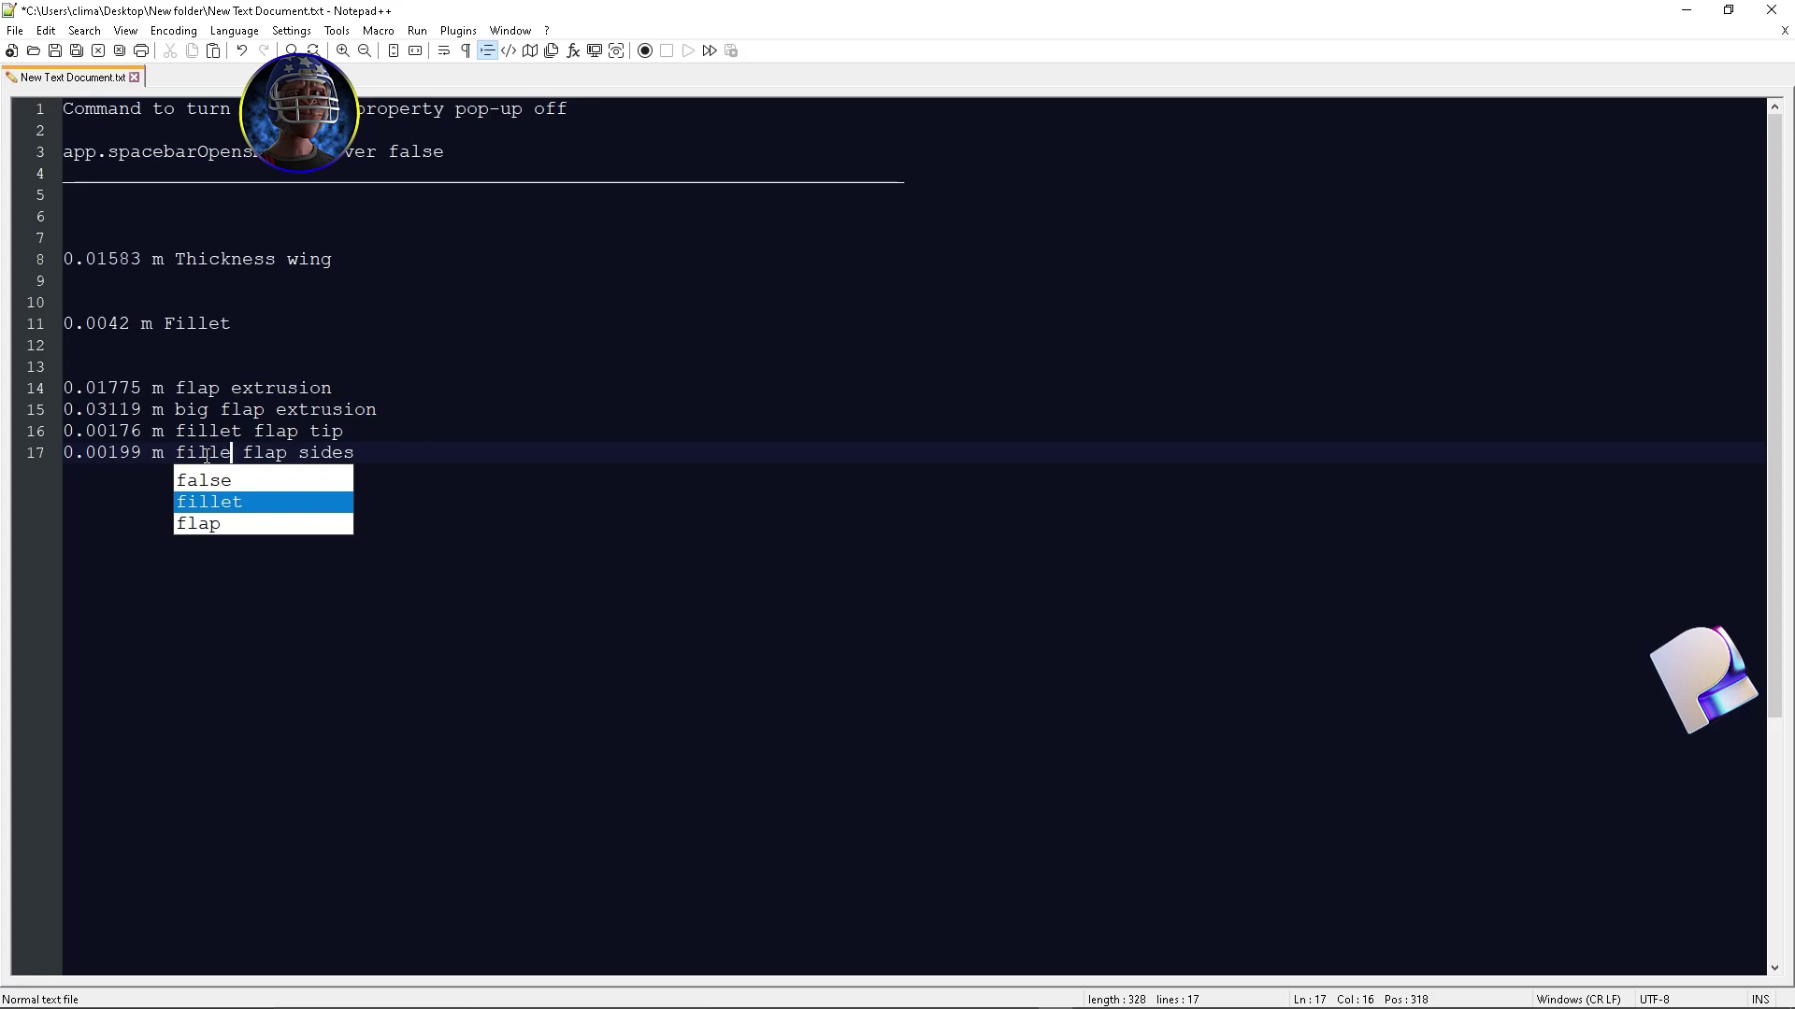
{"action": "key", "text": "ctrl+s"}
{"action": "left_click", "coordinate": [1687, 11]}
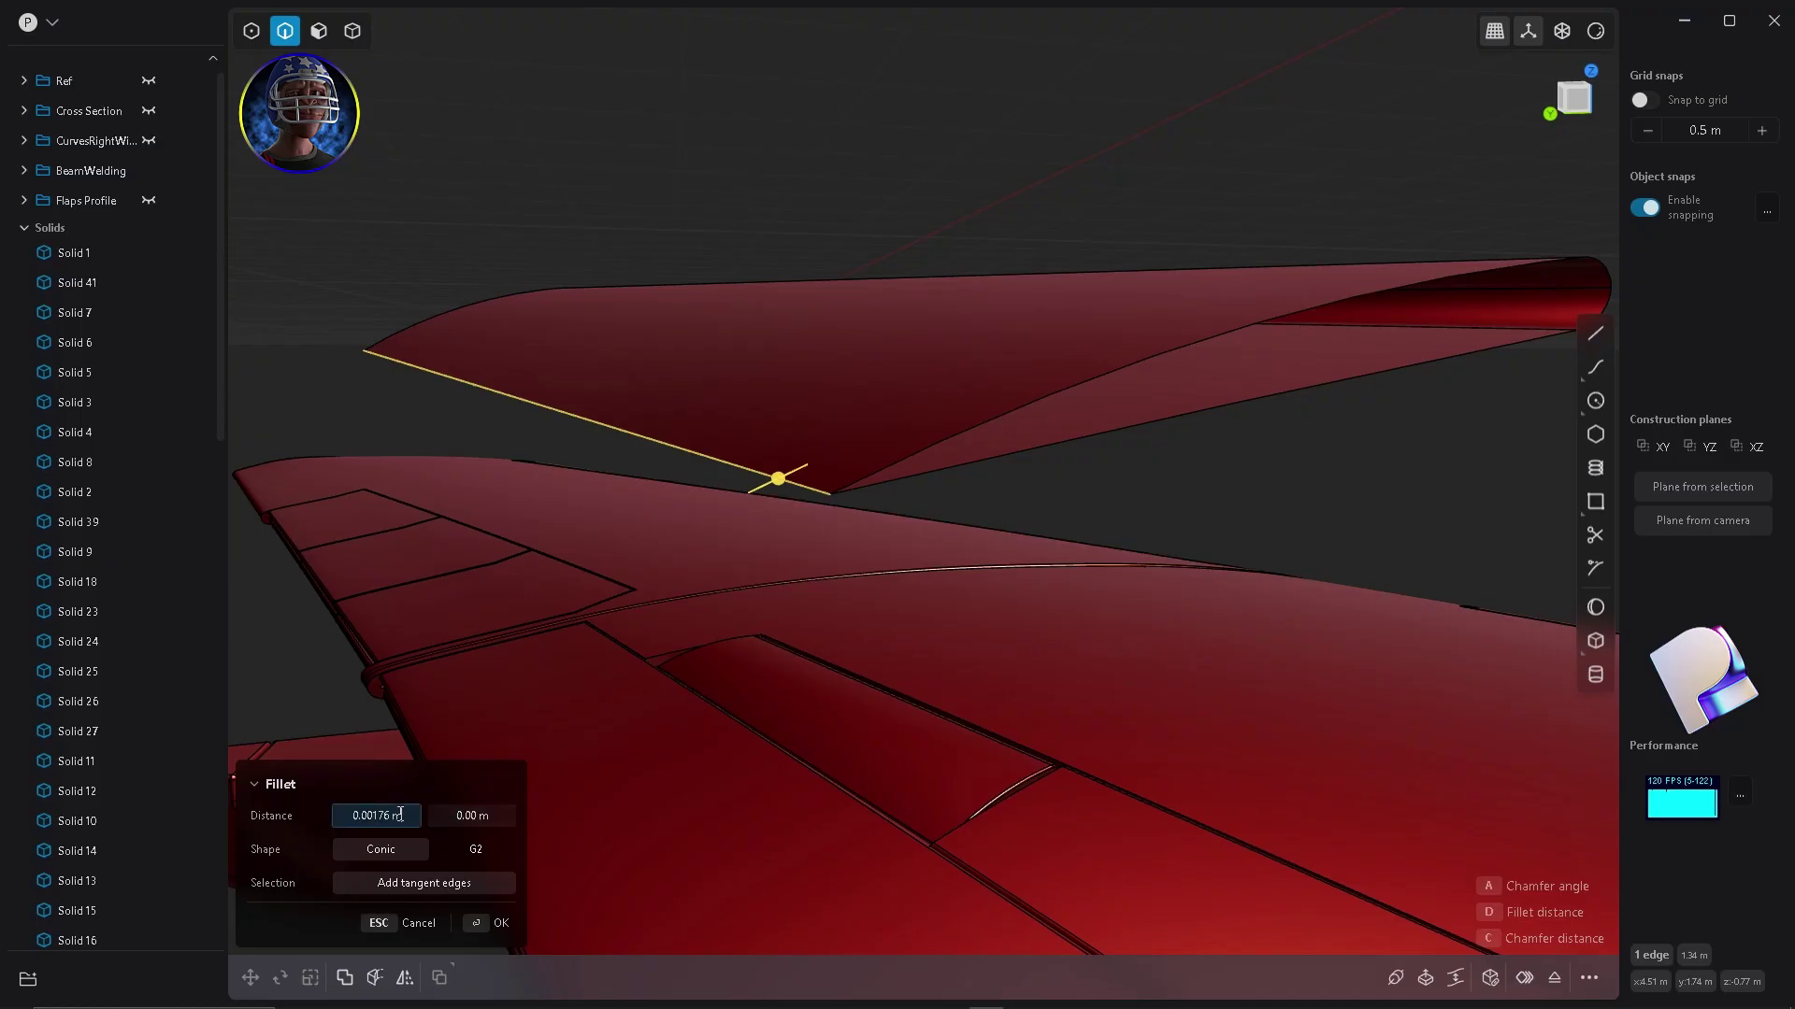
Fillet the large flap's trailing edge with a distance of 0.00176 m.
{"action": "key", "text": "Return"}
{"action": "key", "text": "ctrl+v"}
{"action": "key", "text": "Return"}
{"action": "middle_click_drag", "start_coordinate": [815, 654], "coordinate": [755, 430]}
{"action": "key", "text": "Return"}
{"action": "left_click", "coordinate": [759, 327], "text": "alt"}
{"action": "left_click", "coordinate": [489, 327]}
{"action": "left_click", "coordinate": [518, 314], "text": "alt"}
{"action": "left_click", "coordinate": [746, 331], "text": "alt+shift"}
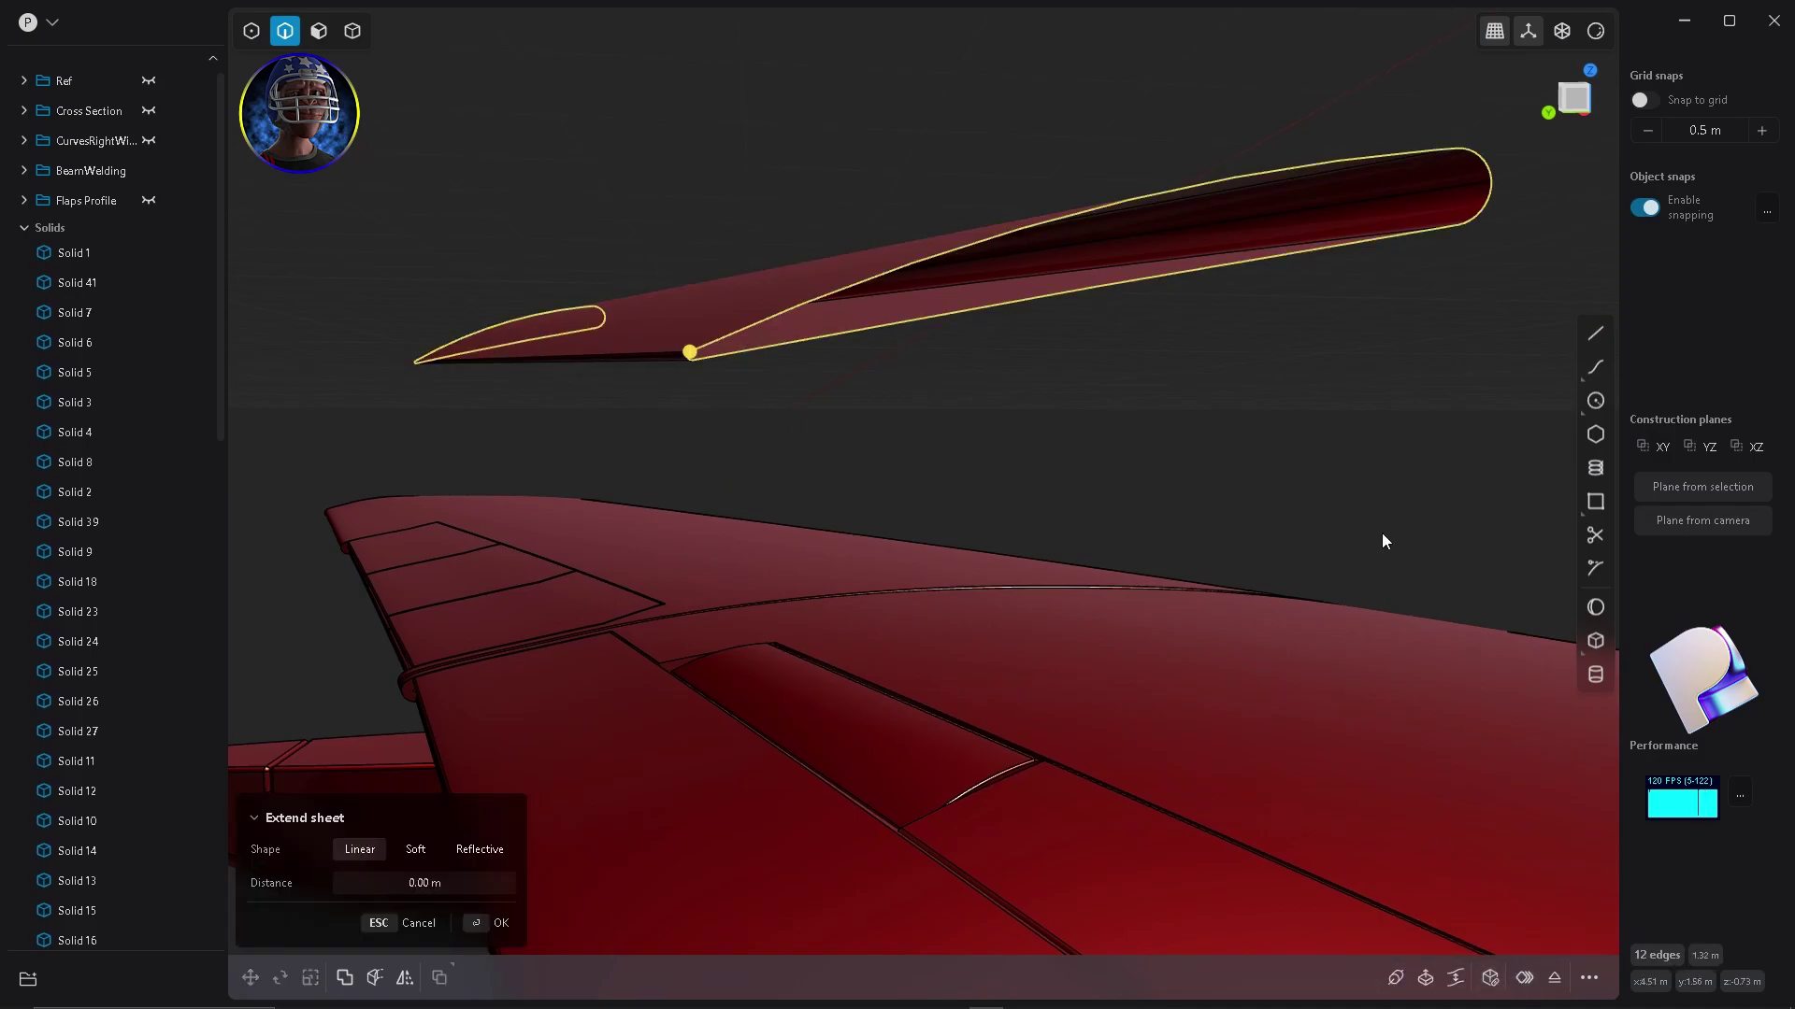
{"action": "middle_click_drag", "start_coordinate": [1381, 535], "coordinate": [1444, 570]}
{"action": "left_click", "coordinate": [1490, 977]}
{"action": "key", "text": "Escape"}
Patch each open end of the large flap separately, using its closed edge loop.
{"action": "left_click", "coordinate": [1068, 404], "text": "alt"}
{"action": "left_click", "coordinate": [1490, 977]}
{"action": "middle_click_drag", "start_coordinate": [1402, 421], "coordinate": [738, 449]}
{"action": "key", "text": "Escape"}
{"action": "left_click", "coordinate": [772, 426], "text": "alt"}
{"action": "left_click", "coordinate": [1490, 978]}
{"action": "middle_click_drag", "start_coordinate": [1122, 589], "coordinate": [430, 510]}
{"action": "key", "text": "Return"}
Select the edge loops at both ends of the large flap and copy the 0.00199 m flap sides value from the Notepad++ notes.
{"action": "left_click", "coordinate": [553, 280], "text": "alt"}
{"action": "left_click", "coordinate": [1089, 511], "text": "alt+shift"}
{"action": "left_click", "coordinate": [1057, 993]}
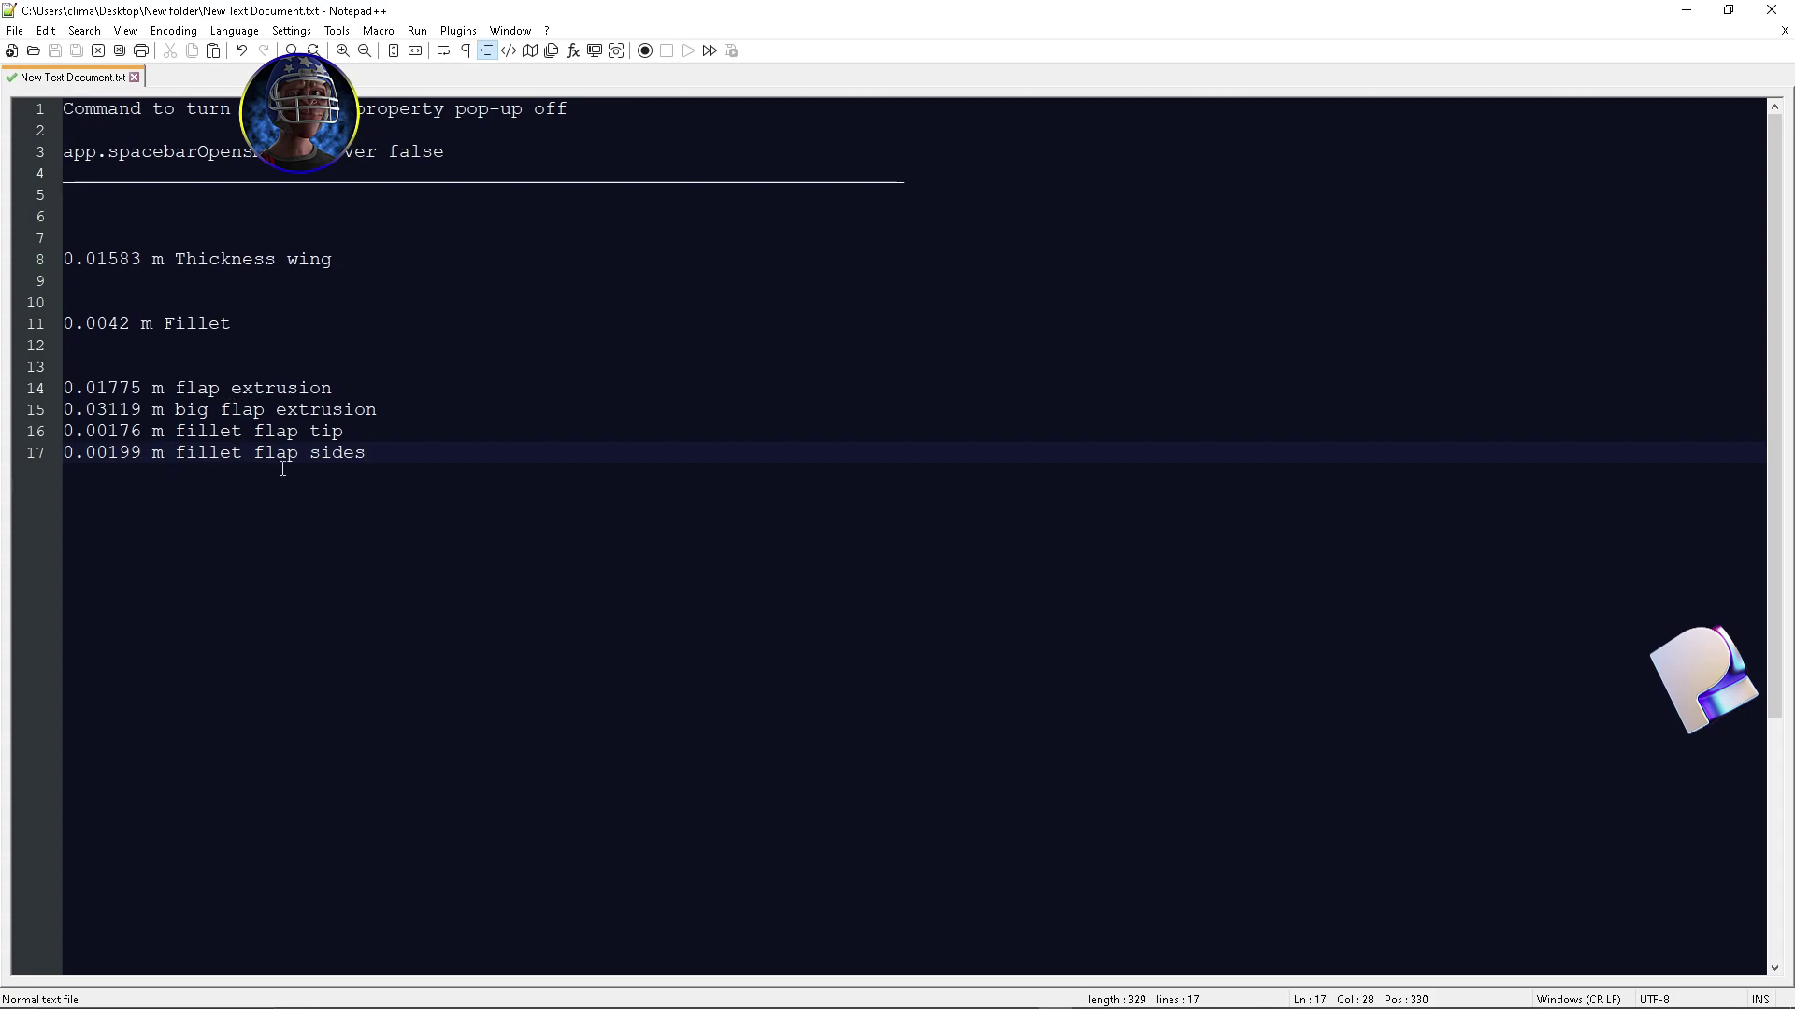
{"action": "left_click_drag", "start_coordinate": [165, 455], "coordinate": [73, 457]}
{"action": "left_click", "coordinate": [1707, 10]}
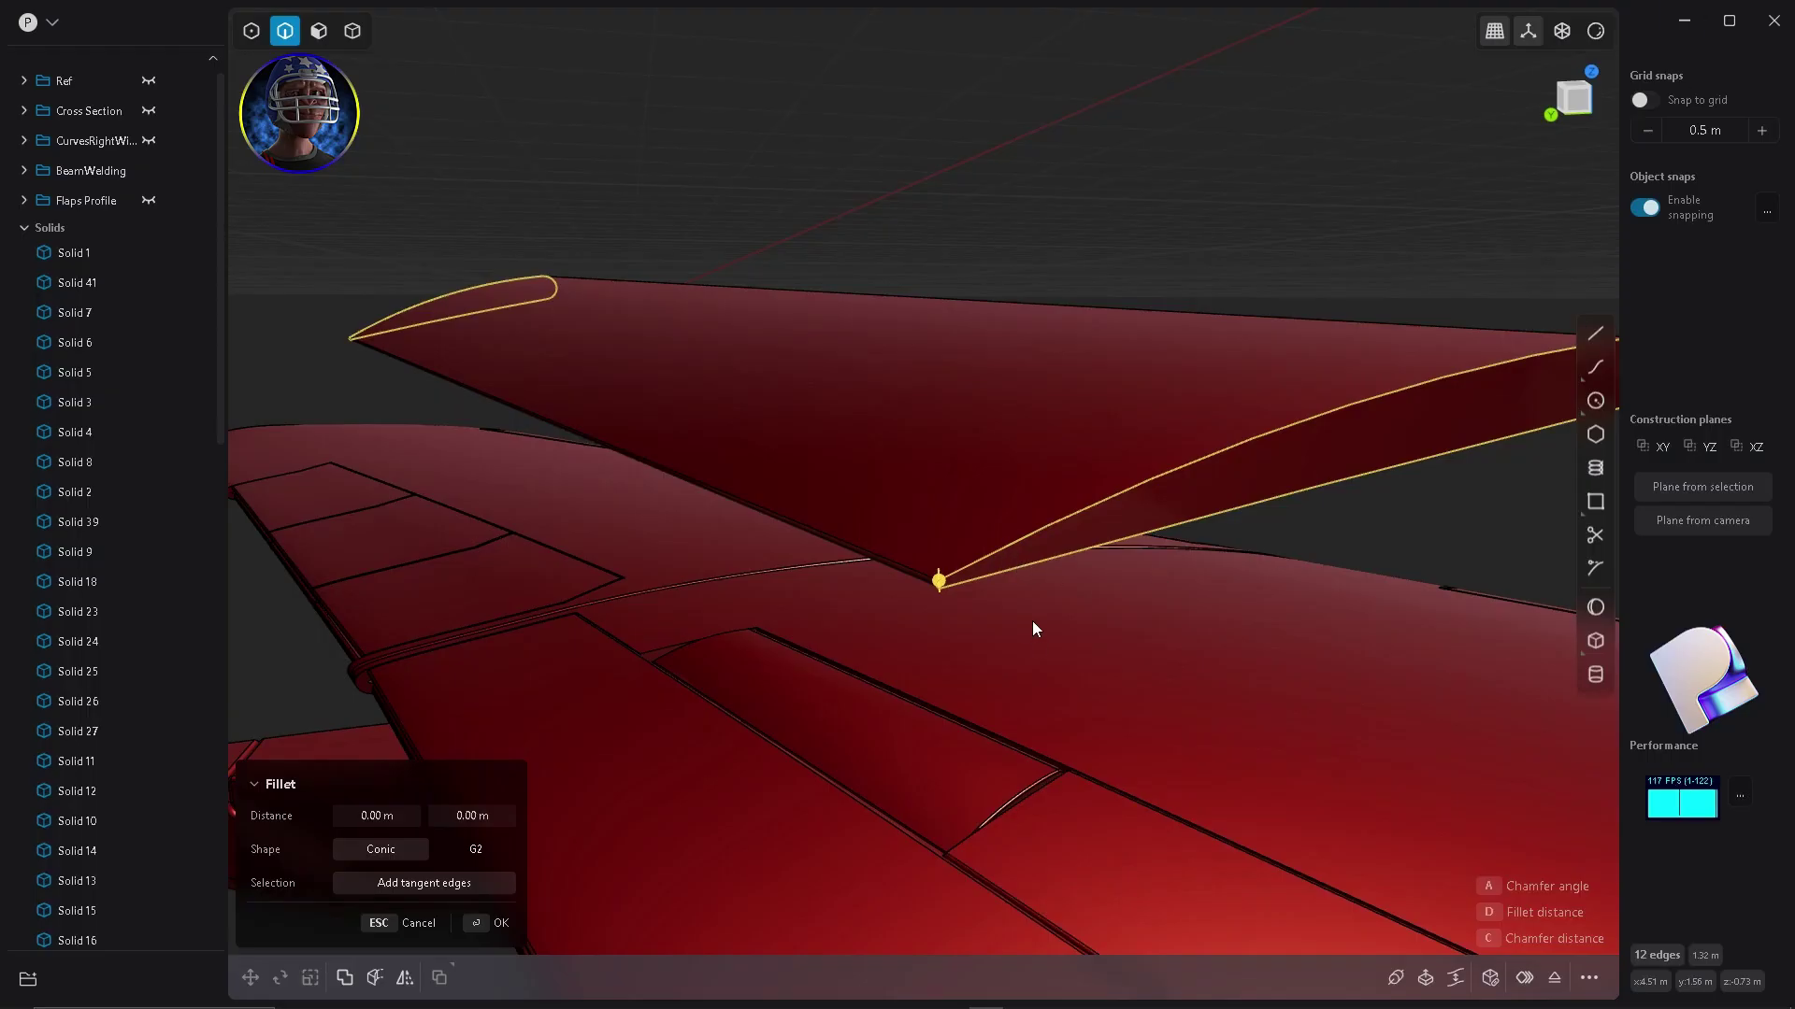
Fillet both end edge loops of the large flap with 0.00199 m for both distances.
{"action": "left_click", "coordinate": [385, 818]}
{"action": "type", "text": "0.00199 m"}
{"action": "key", "text": "Tab"}
{"action": "type", "text": "0.00199 m"}
{"action": "key", "text": "Tab"}
{"action": "middle_click_drag", "start_coordinate": [704, 509], "coordinate": [1043, 546]}
{"action": "scroll", "coordinate": [1032, 810], "scroll_direction": "down", "scroll_amount": 4}
{"action": "scroll", "coordinate": [1043, 546], "scroll_direction": "up", "scroll_amount": 4}
{"action": "scroll", "coordinate": [1043, 545], "scroll_direction": "down", "scroll_amount": 4}
{"action": "key", "text": "Return"}
Move the finished large flap straight down into its place on the wing.
{"action": "key", "text": "4"}
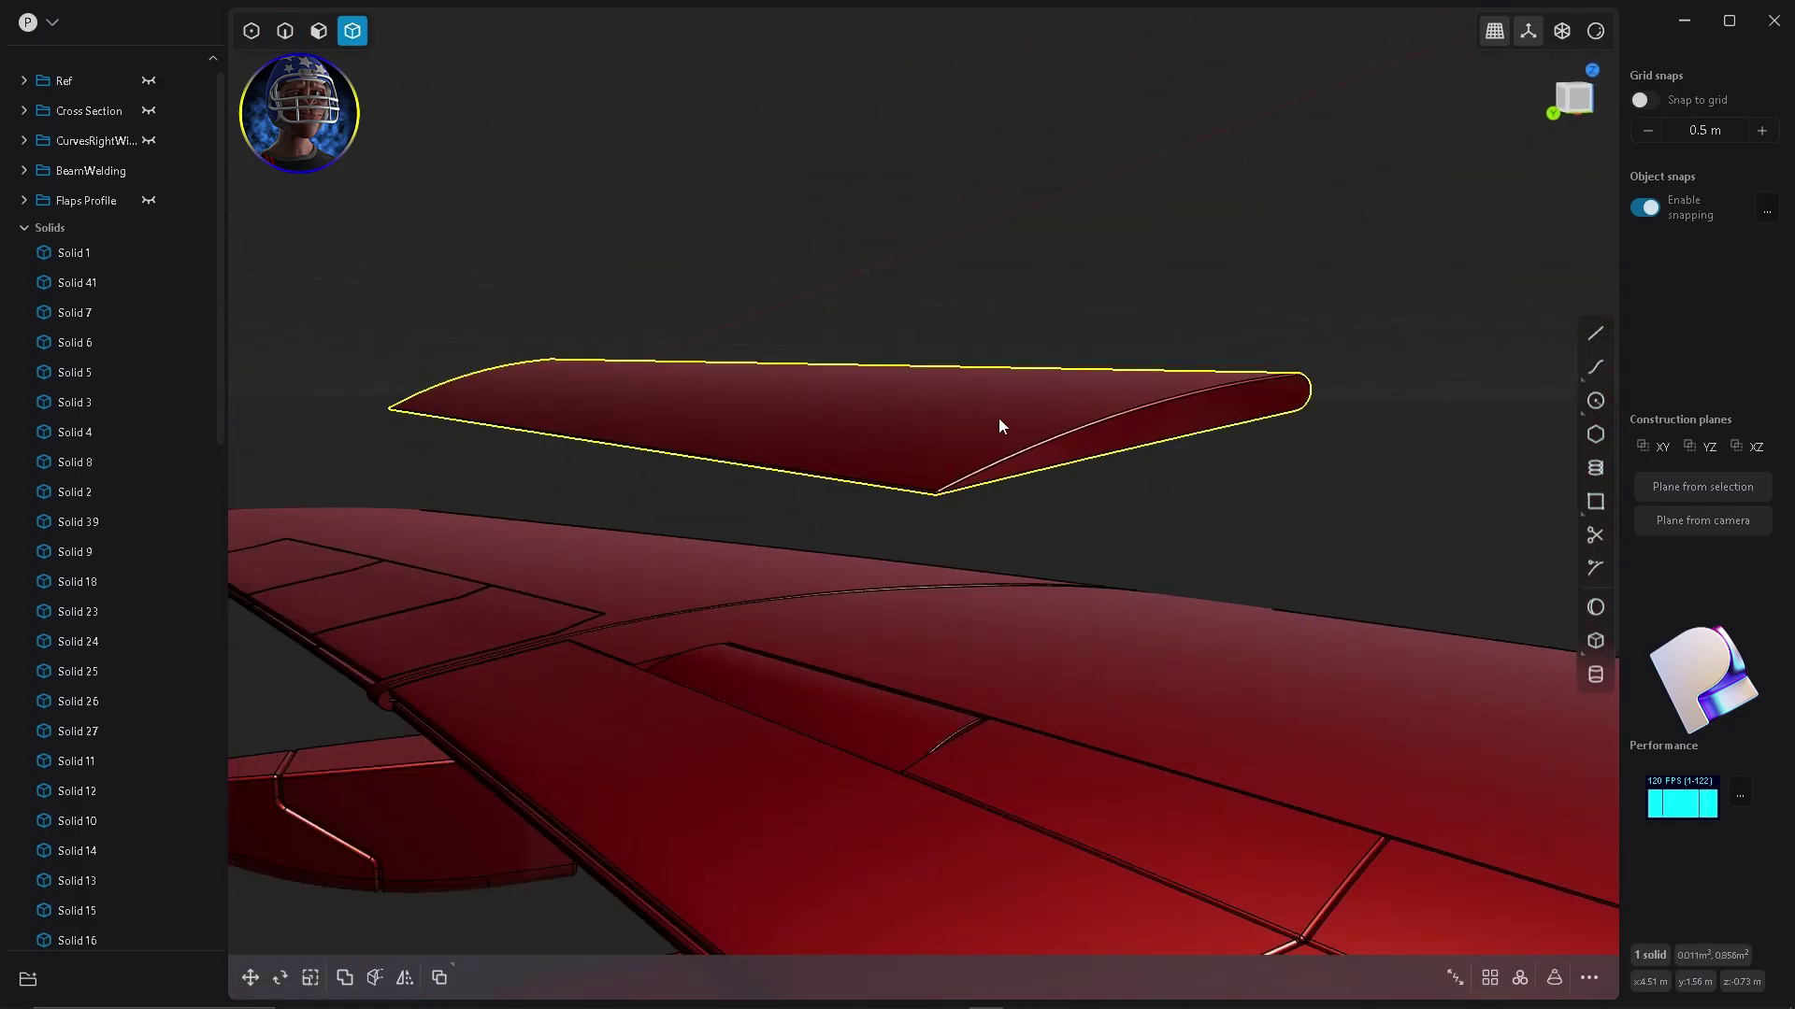
{"action": "key", "text": "g"}
{"action": "scroll", "coordinate": [1010, 335], "scroll_direction": "down", "scroll_amount": 1}
{"action": "left_click_drag", "start_coordinate": [721, 317], "coordinate": [716, 580]}
{"action": "middle_click_drag", "start_coordinate": [716, 579], "coordinate": [806, 530]}
{"action": "key", "text": "Return"}
{"action": "middle_click_drag", "start_coordinate": [464, 593], "coordinate": [970, 558]}
{"action": "middle_click_drag", "start_coordinate": [1262, 140], "coordinate": [767, 414]}
{"action": "middle_click_drag", "start_coordinate": [1191, 384], "coordinate": [880, 324]}
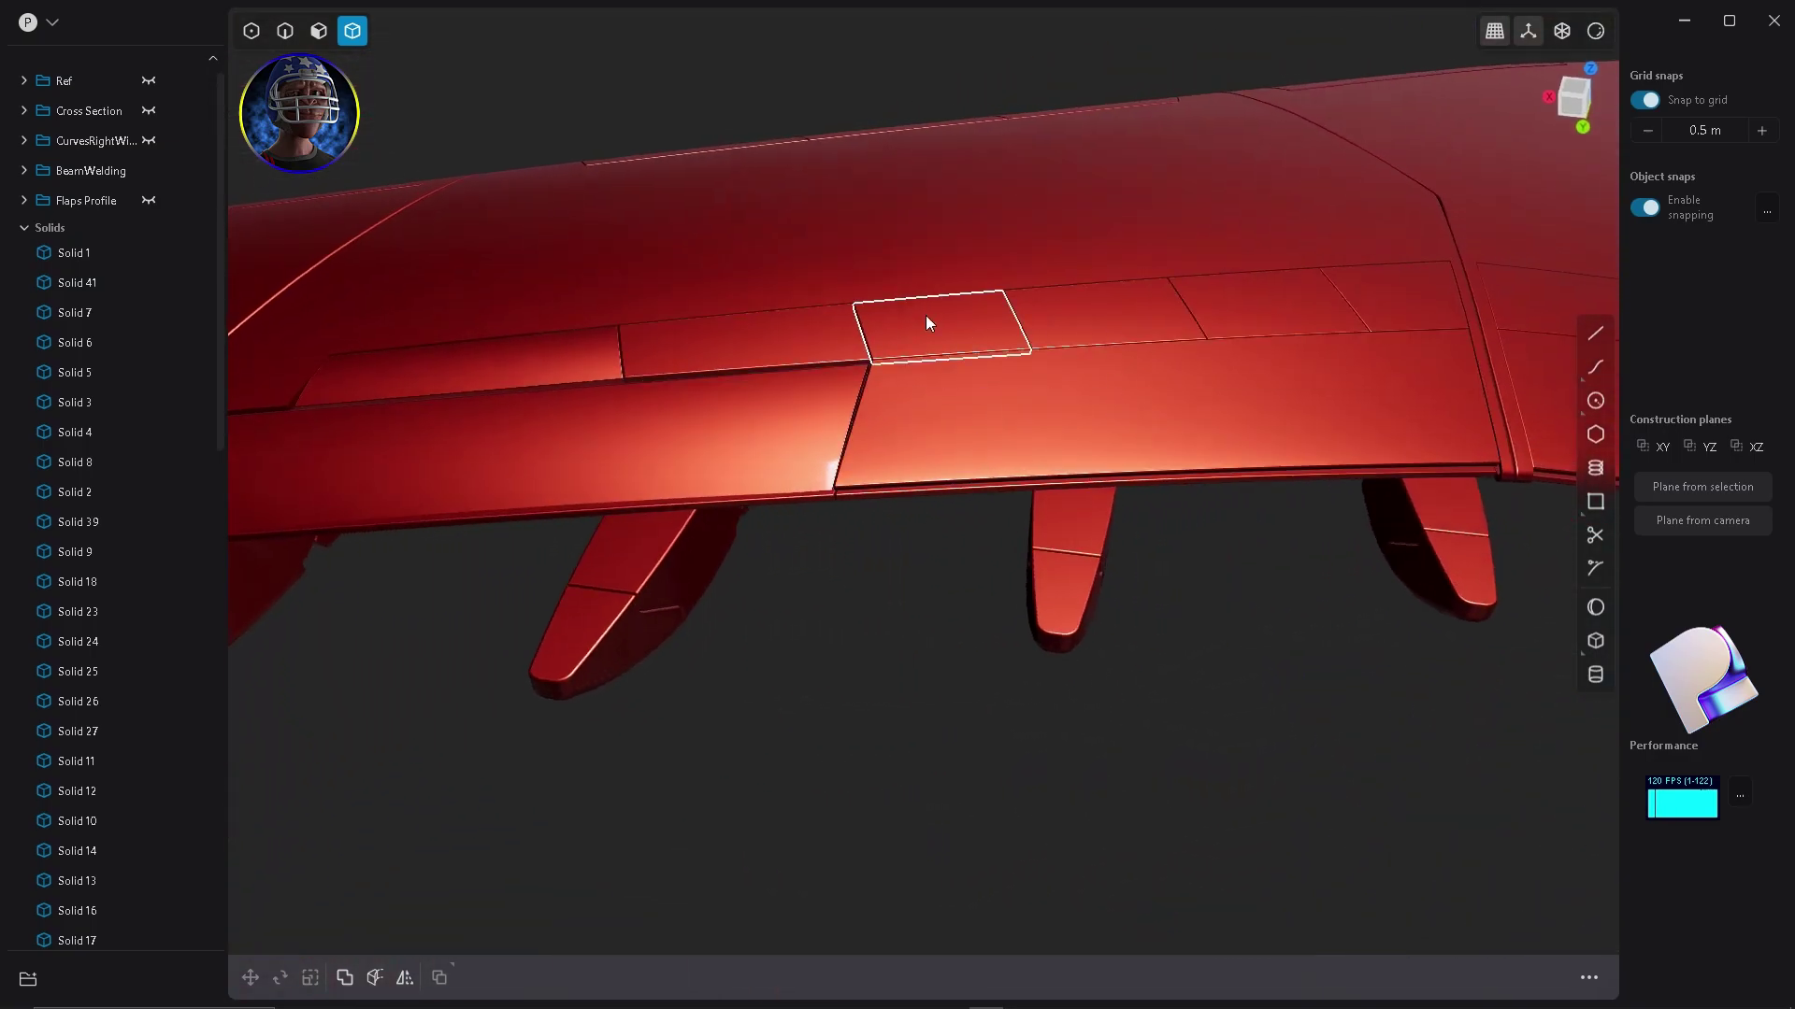
{"action": "middle_click_drag", "start_coordinate": [1138, 688], "coordinate": [973, 701]}
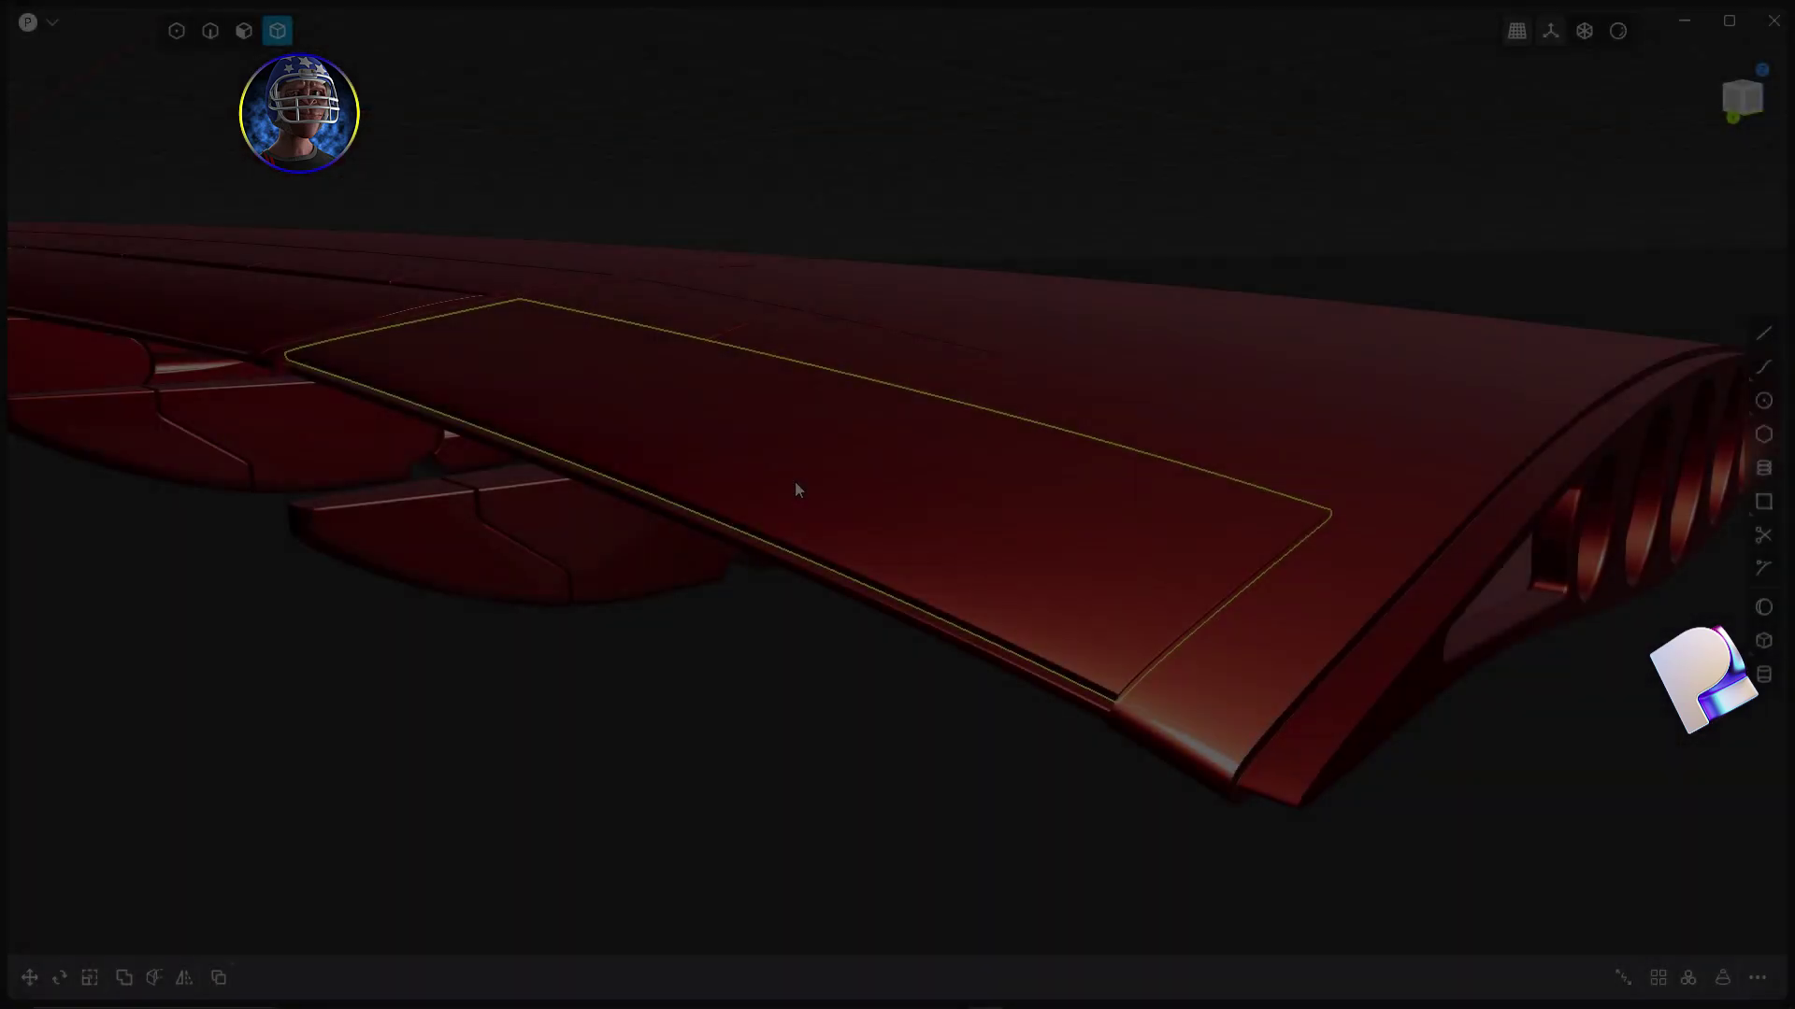
{"action": "key", "text": "2"}
{"action": "key", "text": "b"}
{"action": "middle_click_drag", "start_coordinate": [794, 480], "coordinate": [889, 357]}
{"action": "key", "text": "Escape"}
Duplicate the next large flap panel's surface and raise the copy vertically above the wing.
{"action": "key", "text": "shift+d"}
{"action": "key", "text": "z"}
{"action": "key", "text": "Return"}
{"action": "key", "text": "shift+p"}
Copy the 0.03119 m big flap extrusion value from the notes and extrude the raised flap surface into a block.
{"action": "key", "text": "3"}
{"action": "key", "text": "o"}
{"action": "key", "text": "alt+Tab"}
{"action": "left_click_drag", "start_coordinate": [176, 411], "coordinate": [62, 410]}
{"action": "key", "text": "alt+Tab"}
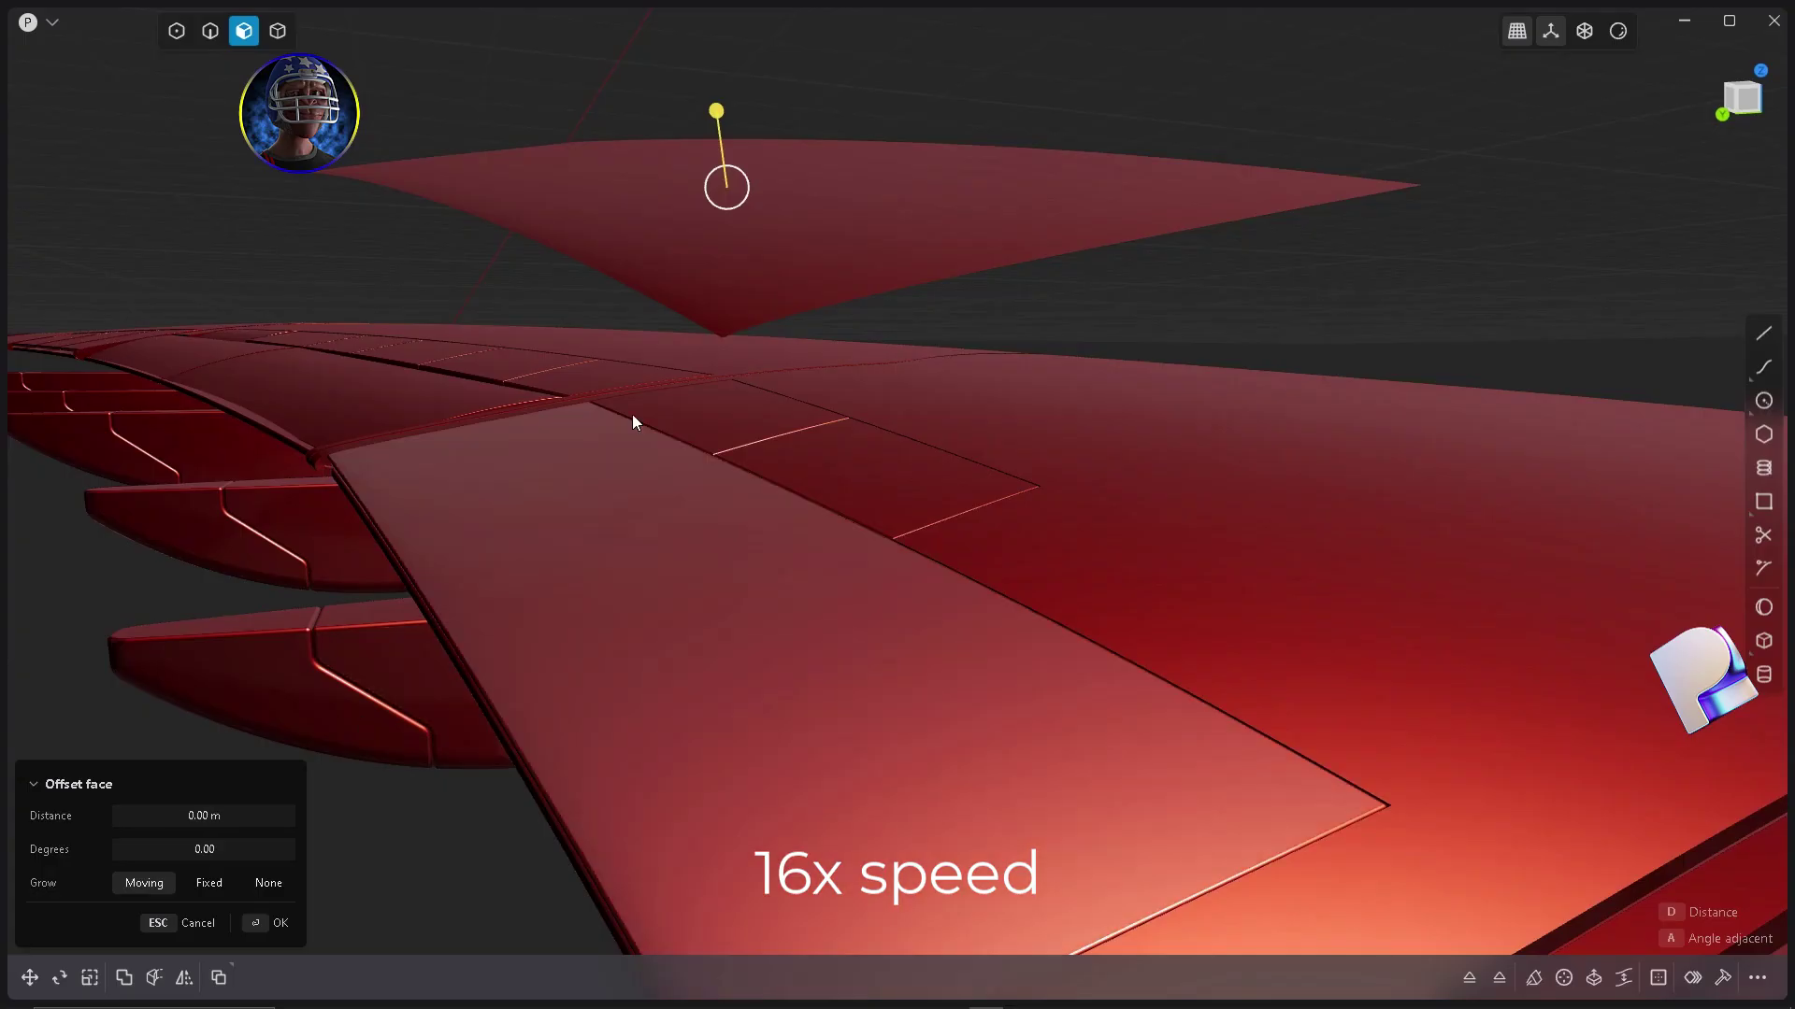
{"action": "key", "text": "Escape"}
{"action": "key", "text": "e"}
{"action": "key", "text": "Return"}
Draw connecting profile lines between points along the ends of the extruded flap block.
{"action": "middle_click_drag", "start_coordinate": [1422, 282], "coordinate": [1450, 237]}
{"action": "key", "text": "shift+a"}
{"action": "left_click", "coordinate": [1325, 127]}
{"action": "left_click", "coordinate": [1106, 135]}
{"action": "left_click", "coordinate": [854, 193]}
{"action": "left_click", "coordinate": [576, 311]}
{"action": "left_click", "coordinate": [1327, 172]}
Draw a three-point curve across the end of the flap block for the airfoil profile.
{"action": "middle_click_drag", "start_coordinate": [1327, 172], "coordinate": [991, 243]}
{"action": "left_click", "coordinate": [1764, 369]}
{"action": "scroll", "coordinate": [1280, 252], "scroll_direction": "up", "scroll_amount": 4}
{"action": "left_click", "coordinate": [727, 96]}
{"action": "left_click", "coordinate": [1089, 229]}
{"action": "left_click", "coordinate": [1616, 536]}
{"action": "key", "text": "Return"}
Delete the extruded flap block from around the profile curves.
{"action": "middle_click_drag", "start_coordinate": [713, 153], "coordinate": [1247, 428]}
{"action": "key", "text": "2"}
{"action": "left_click", "coordinate": [1208, 312]}
{"action": "left_click", "coordinate": [1288, 383]}
{"action": "key", "text": "4"}
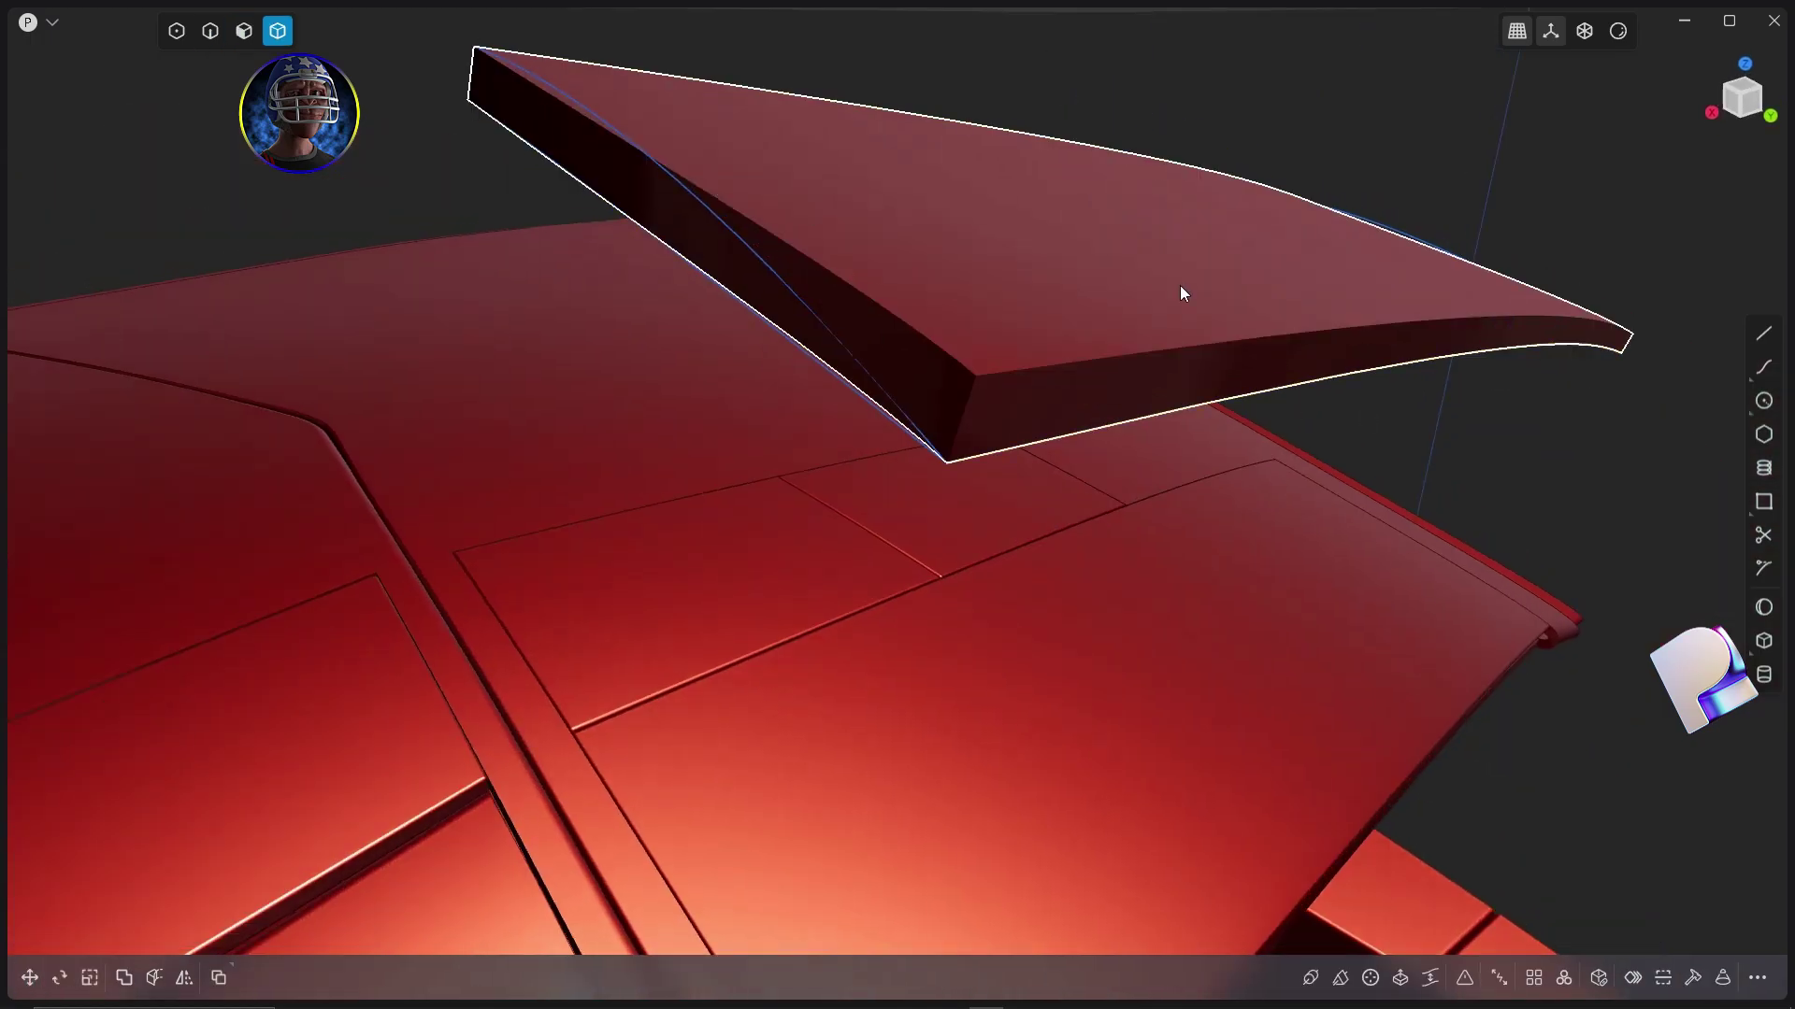
{"action": "key", "text": "Delete"}
Draw straight lines joining the corner points of the flap's end profiles.
{"action": "middle_click_drag", "start_coordinate": [1180, 285], "coordinate": [1314, 194]}
{"action": "key", "text": "1"}
{"action": "key", "text": "shift+a"}
{"action": "left_click", "coordinate": [1245, 89]}
{"action": "left_click", "coordinate": [1225, 265]}
{"action": "mouse_move", "coordinate": [1226, 264]}
{"action": "middle_mouse_down"}
{"action": "mouse_move", "coordinate": [788, 205]}
{"action": "mouse_move", "coordinate": [946, 535]}
{"action": "middle_mouse_up"}
{"action": "left_click", "coordinate": [499, 104]}
{"action": "left_click", "coordinate": [465, 330]}
{"action": "key", "text": "Return"}
Delete one of the flap profile's edges and draw a new line between two profile end points.
{"action": "scroll", "coordinate": [655, 280], "scroll_direction": "down", "scroll_amount": 5}
{"action": "key", "text": "2"}
{"action": "left_click", "coordinate": [636, 247]}
{"action": "scroll", "coordinate": [946, 535], "scroll_direction": "up", "scroll_amount": 5}
{"action": "key", "text": "Delete"}
{"action": "key", "text": "shift+a"}
{"action": "left_click", "coordinate": [1025, 176]}
{"action": "left_click", "coordinate": [931, 528]}
{"action": "scroll", "coordinate": [954, 406], "scroll_direction": "down", "scroll_amount": 5}
Try to loft a surface between the flap's profile curves.
{"action": "middle_click_drag", "start_coordinate": [953, 406], "coordinate": [307, 514]}
{"action": "key", "text": "l"}
{"action": "left_click", "coordinate": [1013, 305]}
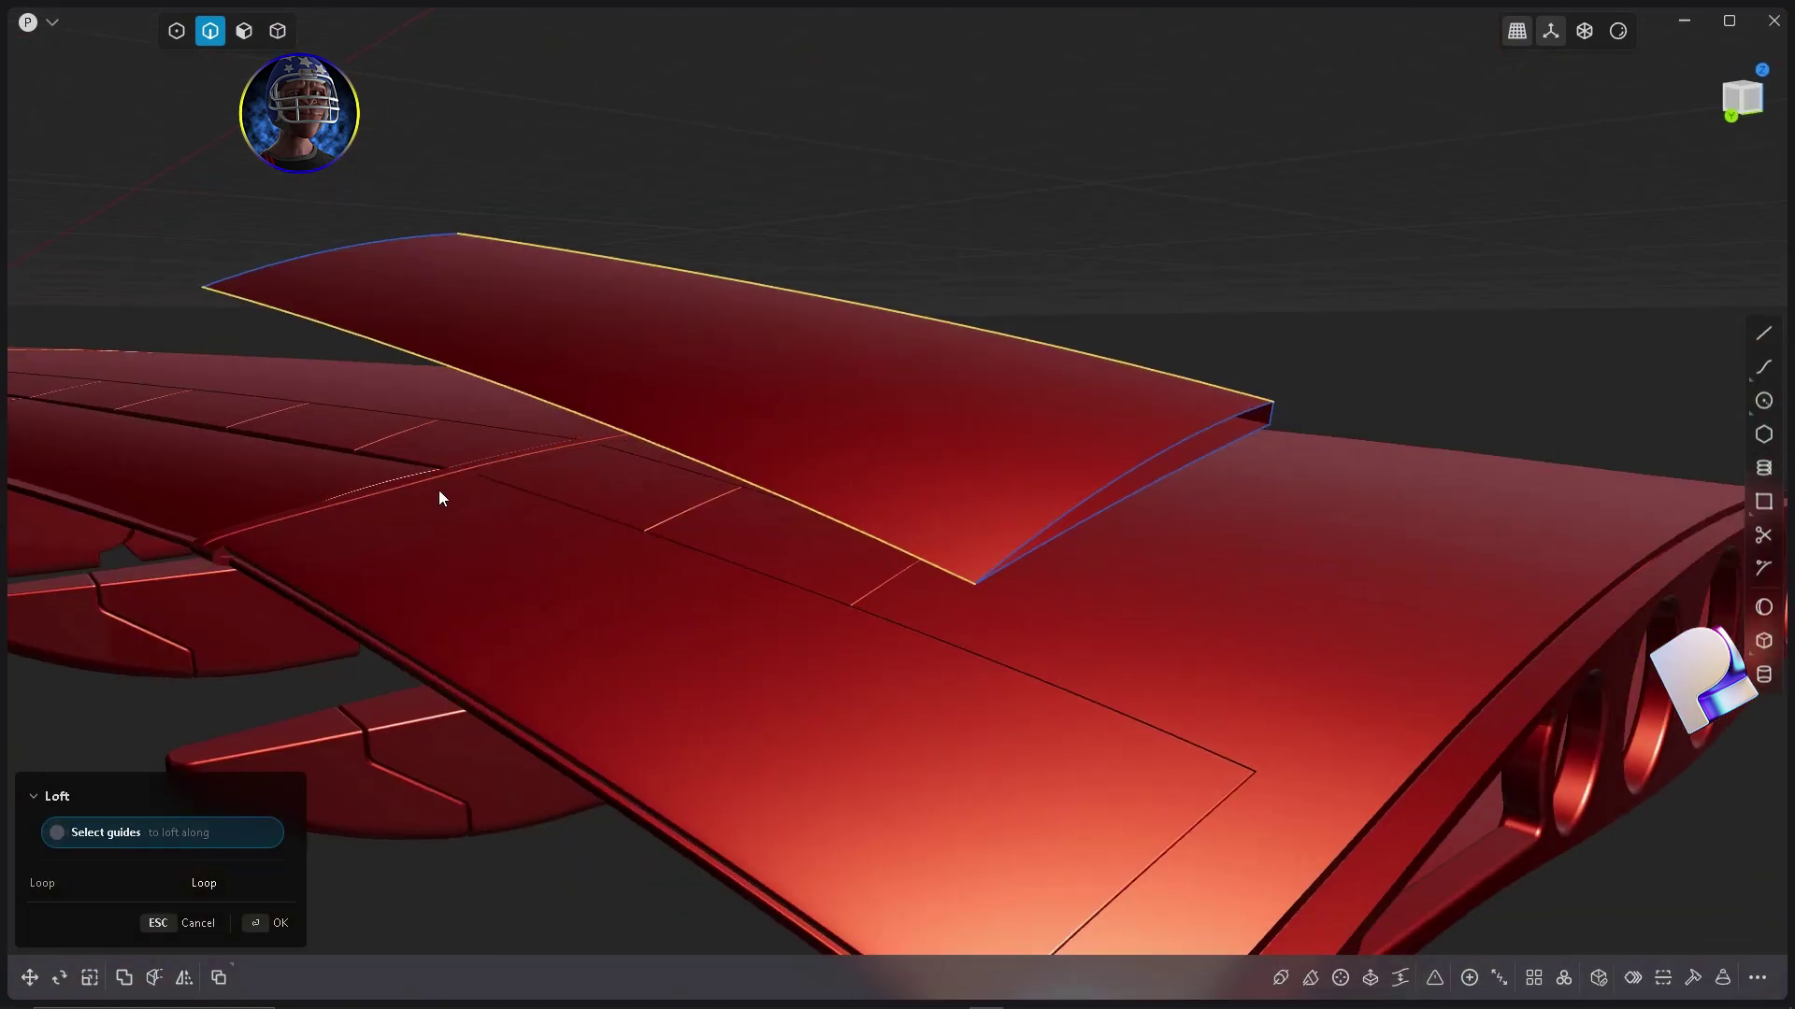
{"action": "key", "text": "Return"}
{"action": "key", "text": "Delete"}
{"action": "middle_click_drag", "start_coordinate": [630, 262], "coordinate": [1091, 418]}
{"action": "key", "text": "ctrl+z"}
{"action": "key", "text": "ctrl+z"}
Select two end points on the flap profiles and bridge them with a curve.
{"action": "key", "text": "1"}
{"action": "left_click", "coordinate": [849, 562]}
{"action": "left_click", "coordinate": [1350, 180]}
{"action": "key", "text": "shift+b"}
{"action": "middle_click_drag", "start_coordinate": [1350, 179], "coordinate": [953, 473]}
{"action": "key", "text": "Return"}
Loft the selected flap profile edges into a surface.
{"action": "scroll", "coordinate": [1231, 366], "scroll_direction": "down", "scroll_amount": 5}
{"action": "key", "text": "2"}
{"action": "key", "text": "l"}
{"action": "key", "text": "Return"}
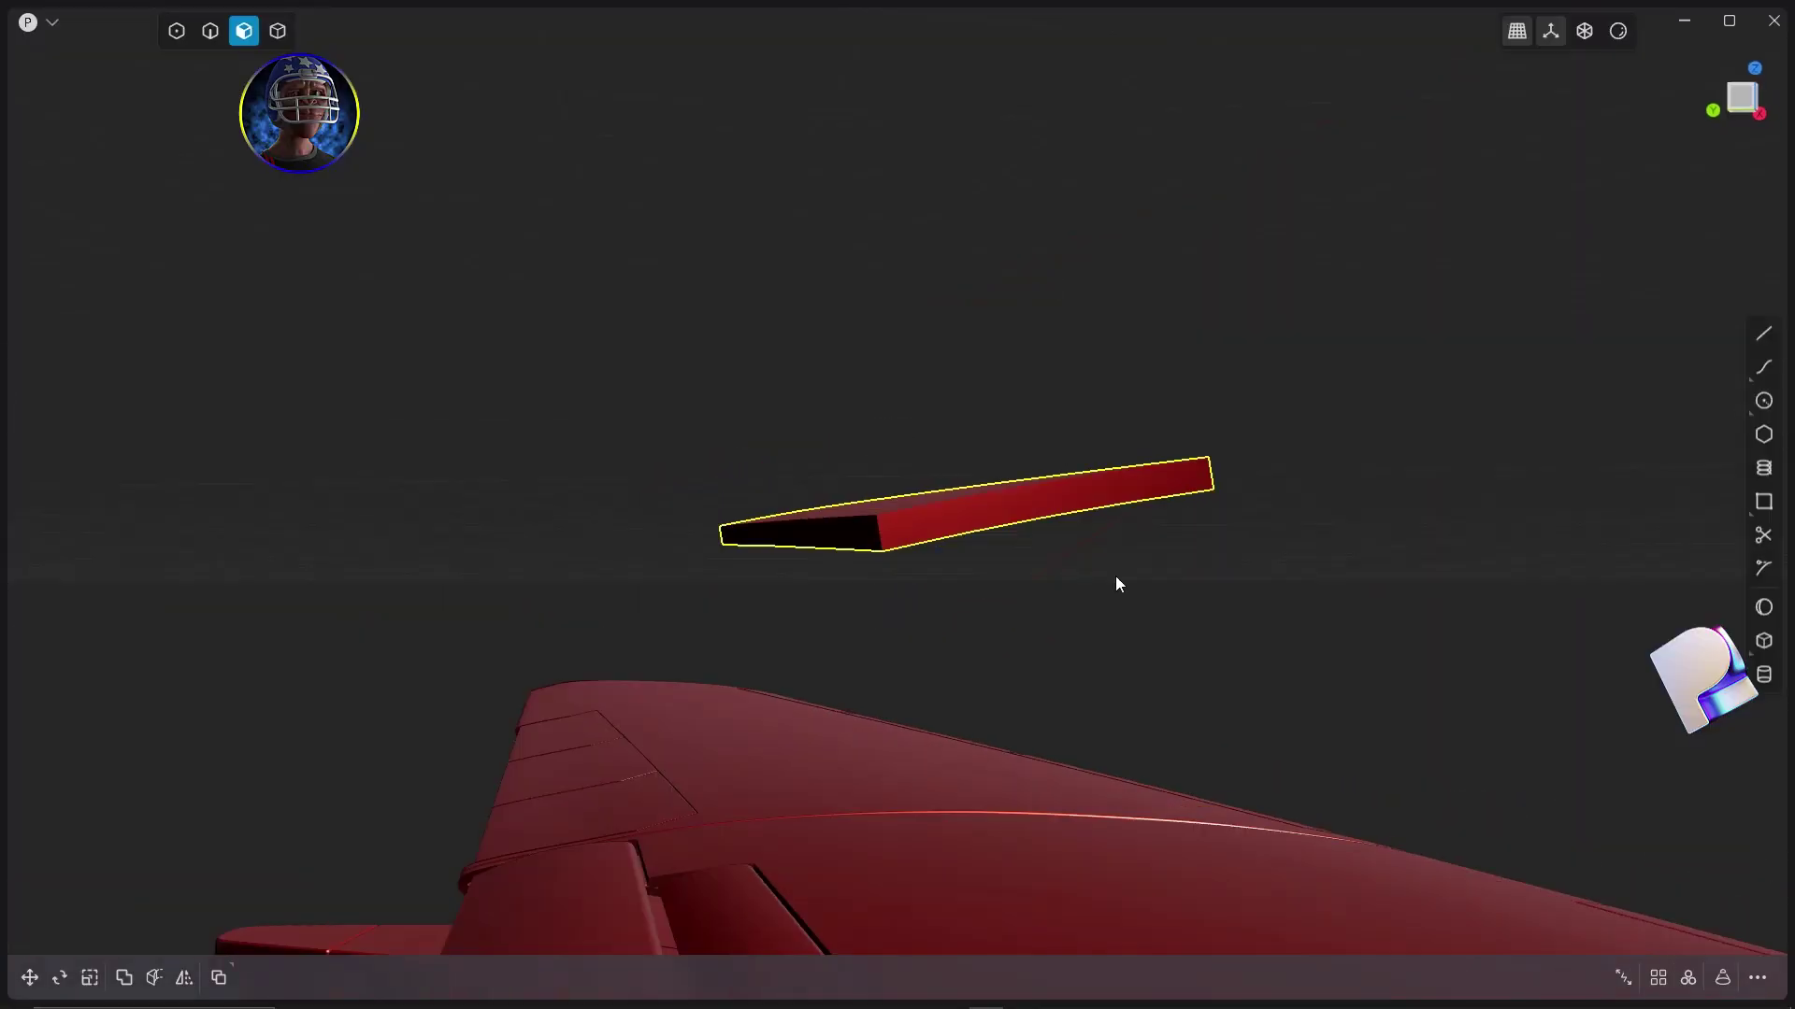
Draw a curve across the end of the next flap block and loft between the resulting end profiles.
{"action": "left_click", "coordinate": [1333, 393]}
{"action": "left_click", "coordinate": [765, 554]}
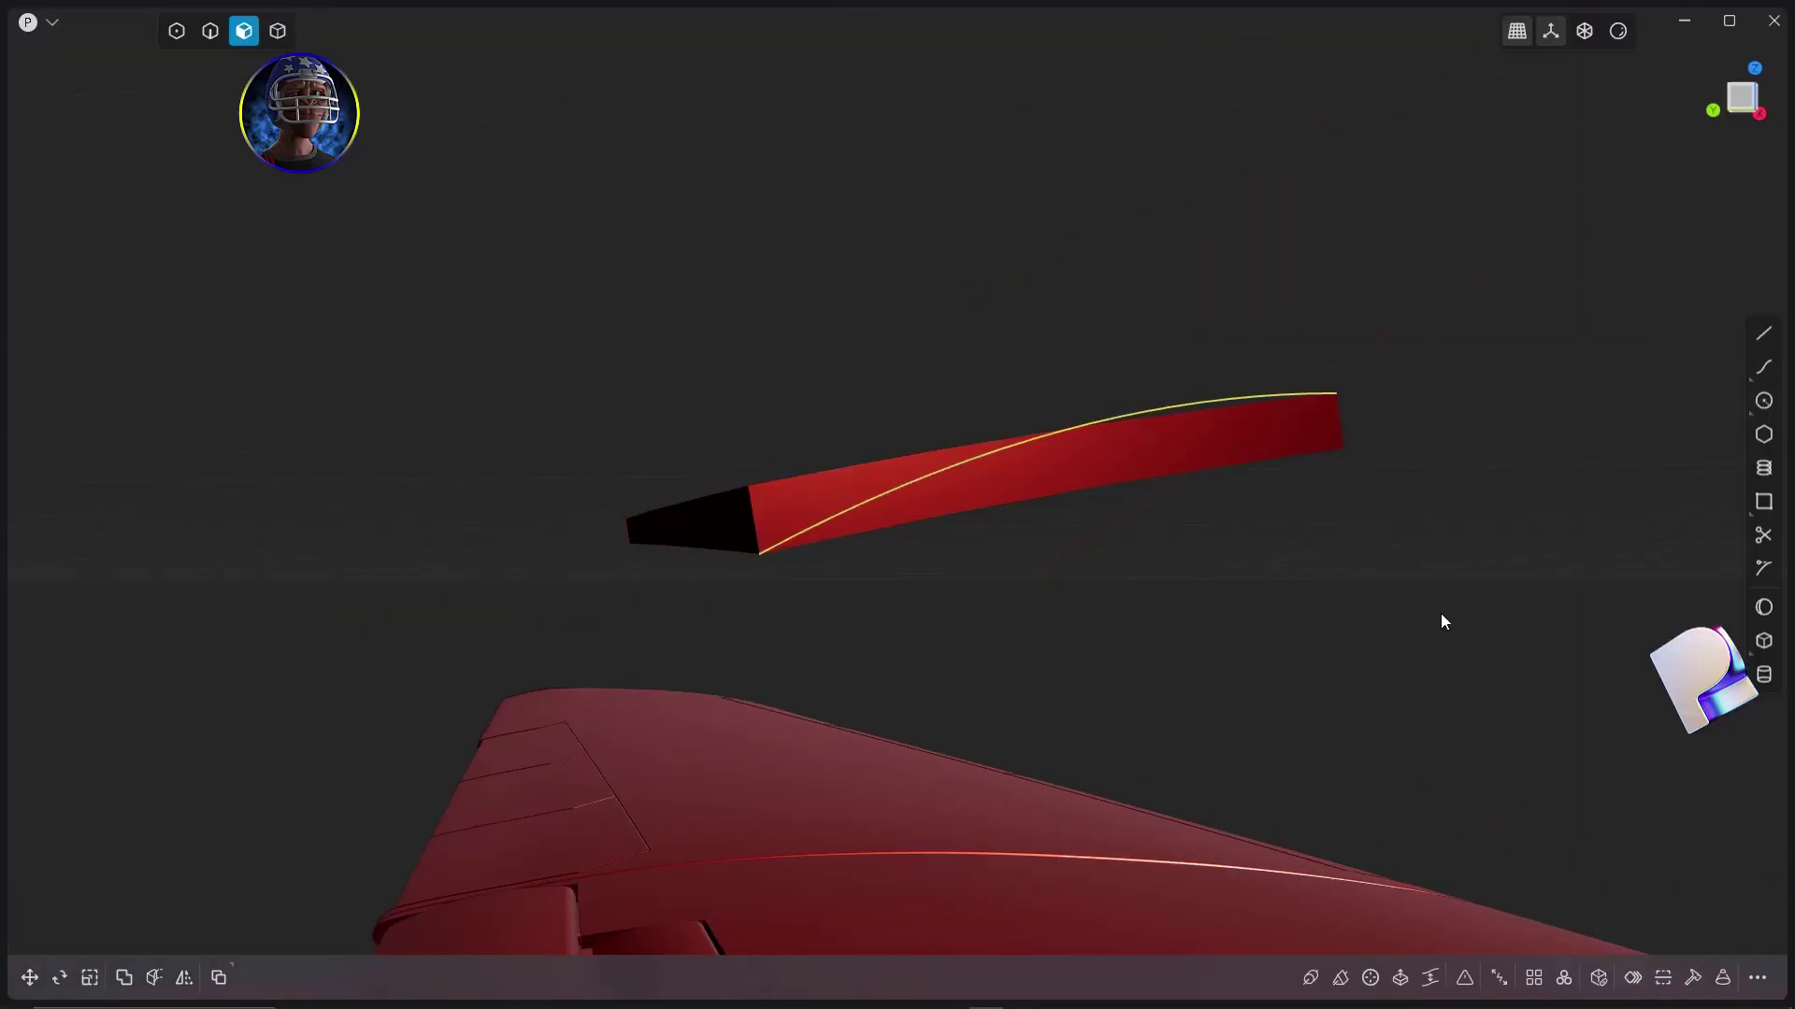
{"action": "left_click", "coordinate": [1502, 577]}
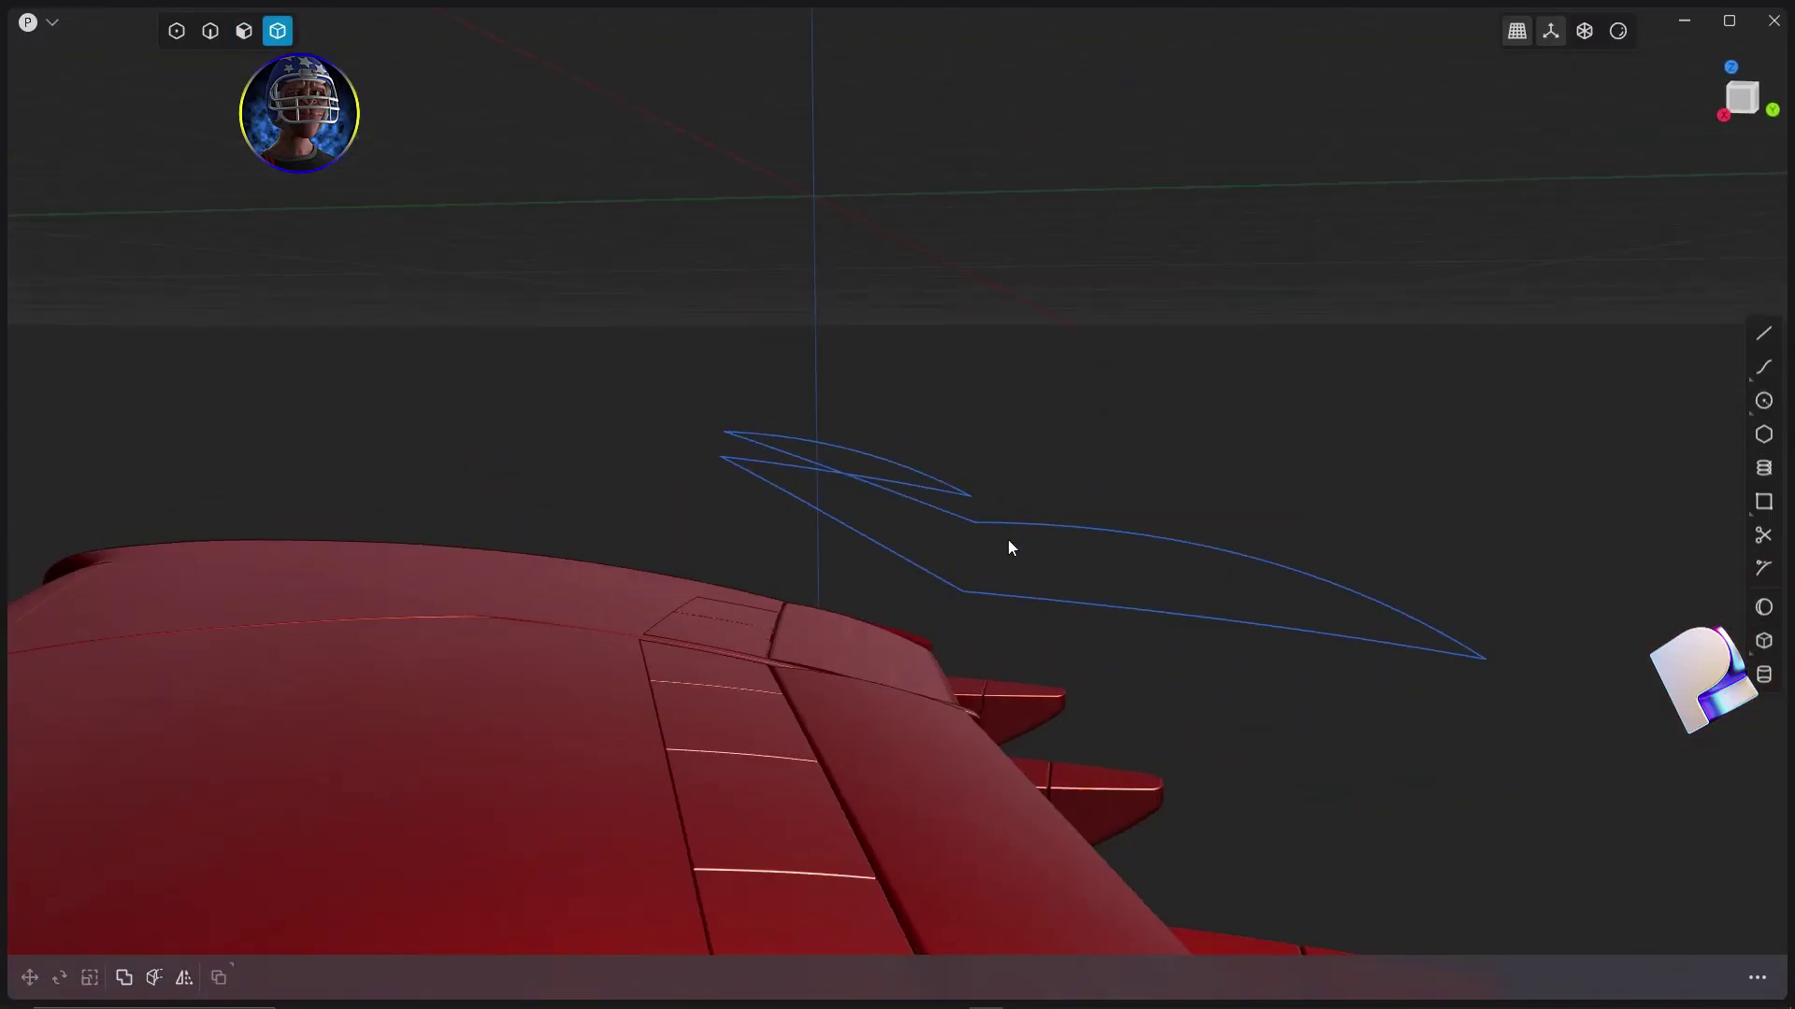
{"action": "key", "text": "l"}
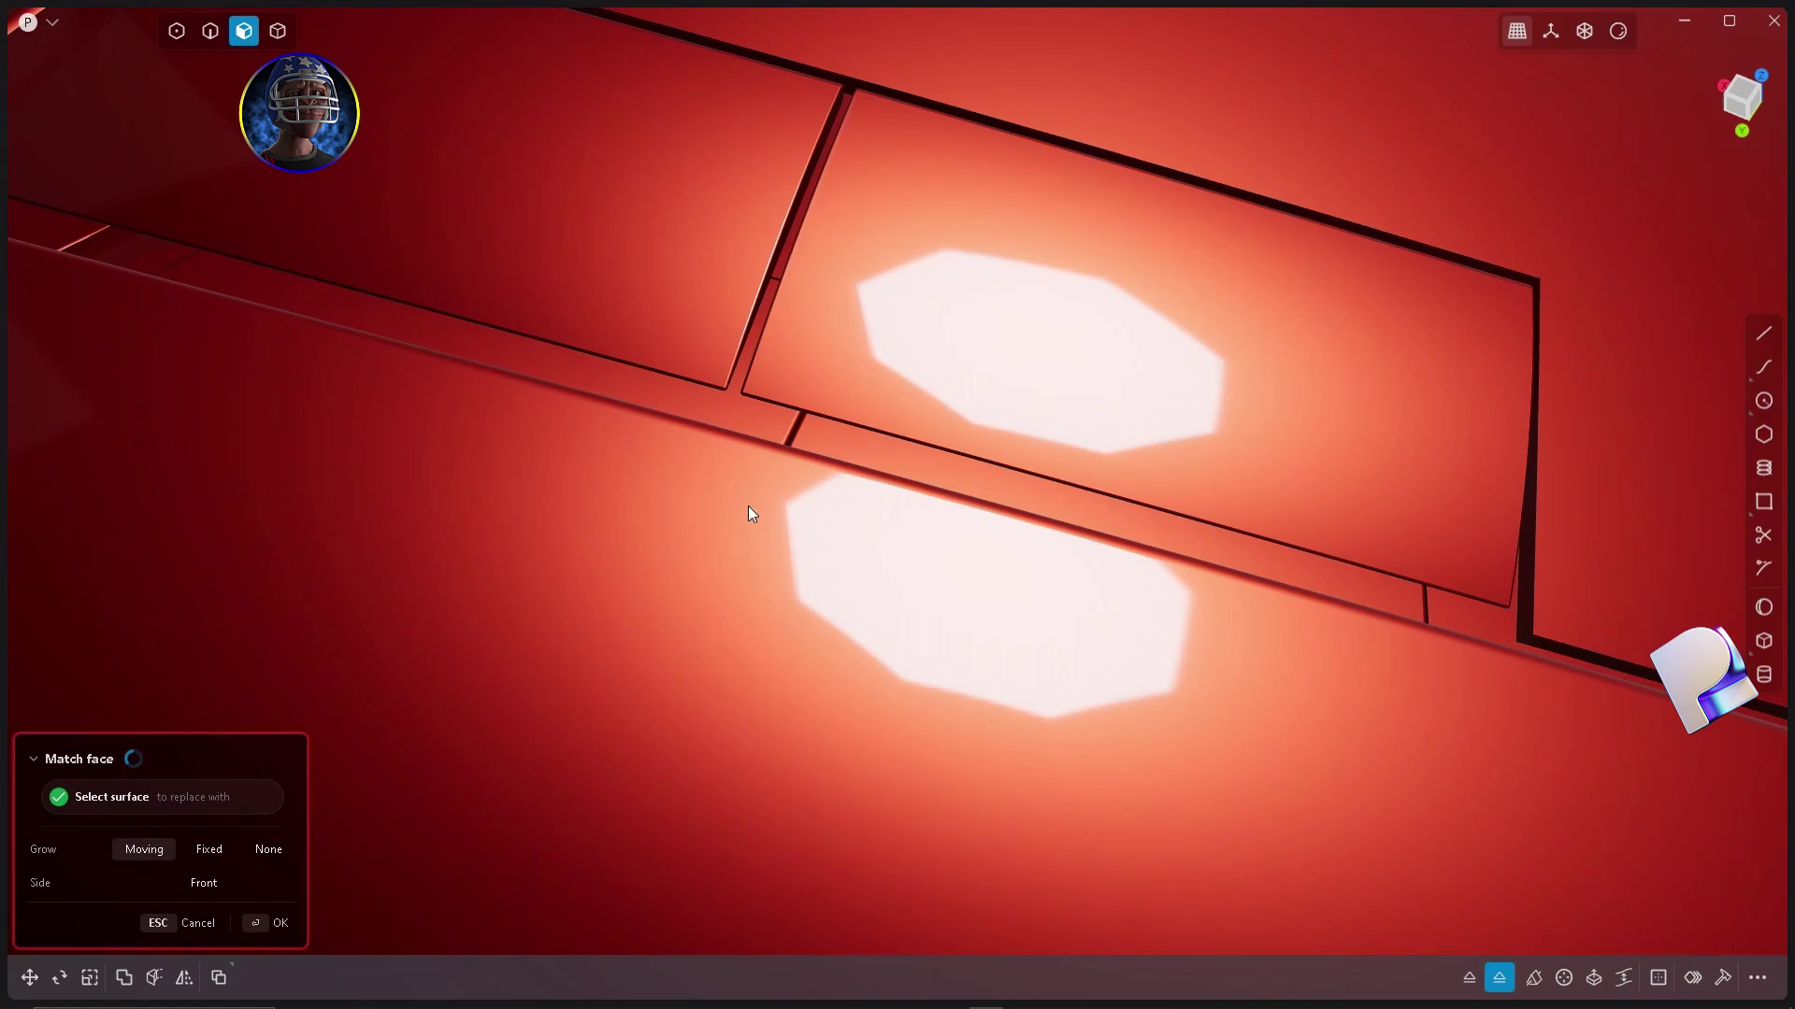
{"action": "middle_click_drag", "start_coordinate": [747, 507], "coordinate": [719, 385]}
{"action": "scroll", "coordinate": [841, 350], "scroll_direction": "up", "scroll_amount": 5}
{"action": "scroll", "coordinate": [1084, 359], "scroll_direction": "down", "scroll_amount": 7}
{"action": "scroll", "coordinate": [1084, 359], "scroll_direction": "up", "scroll_amount": 3}
{"action": "middle_click_drag", "start_coordinate": [1084, 359], "coordinate": [852, 548]}
{"action": "key", "text": "Escape"}
Offset the selected side face next to the outboard flap by 0.00809 m.
{"action": "key", "text": "o"}
{"action": "left_click_drag", "start_coordinate": [821, 540], "coordinate": [787, 531]}
{"action": "scroll", "coordinate": [785, 535], "scroll_direction": "down", "scroll_amount": 6}
{"action": "middle_click_drag", "start_coordinate": [783, 537], "coordinate": [860, 523]}
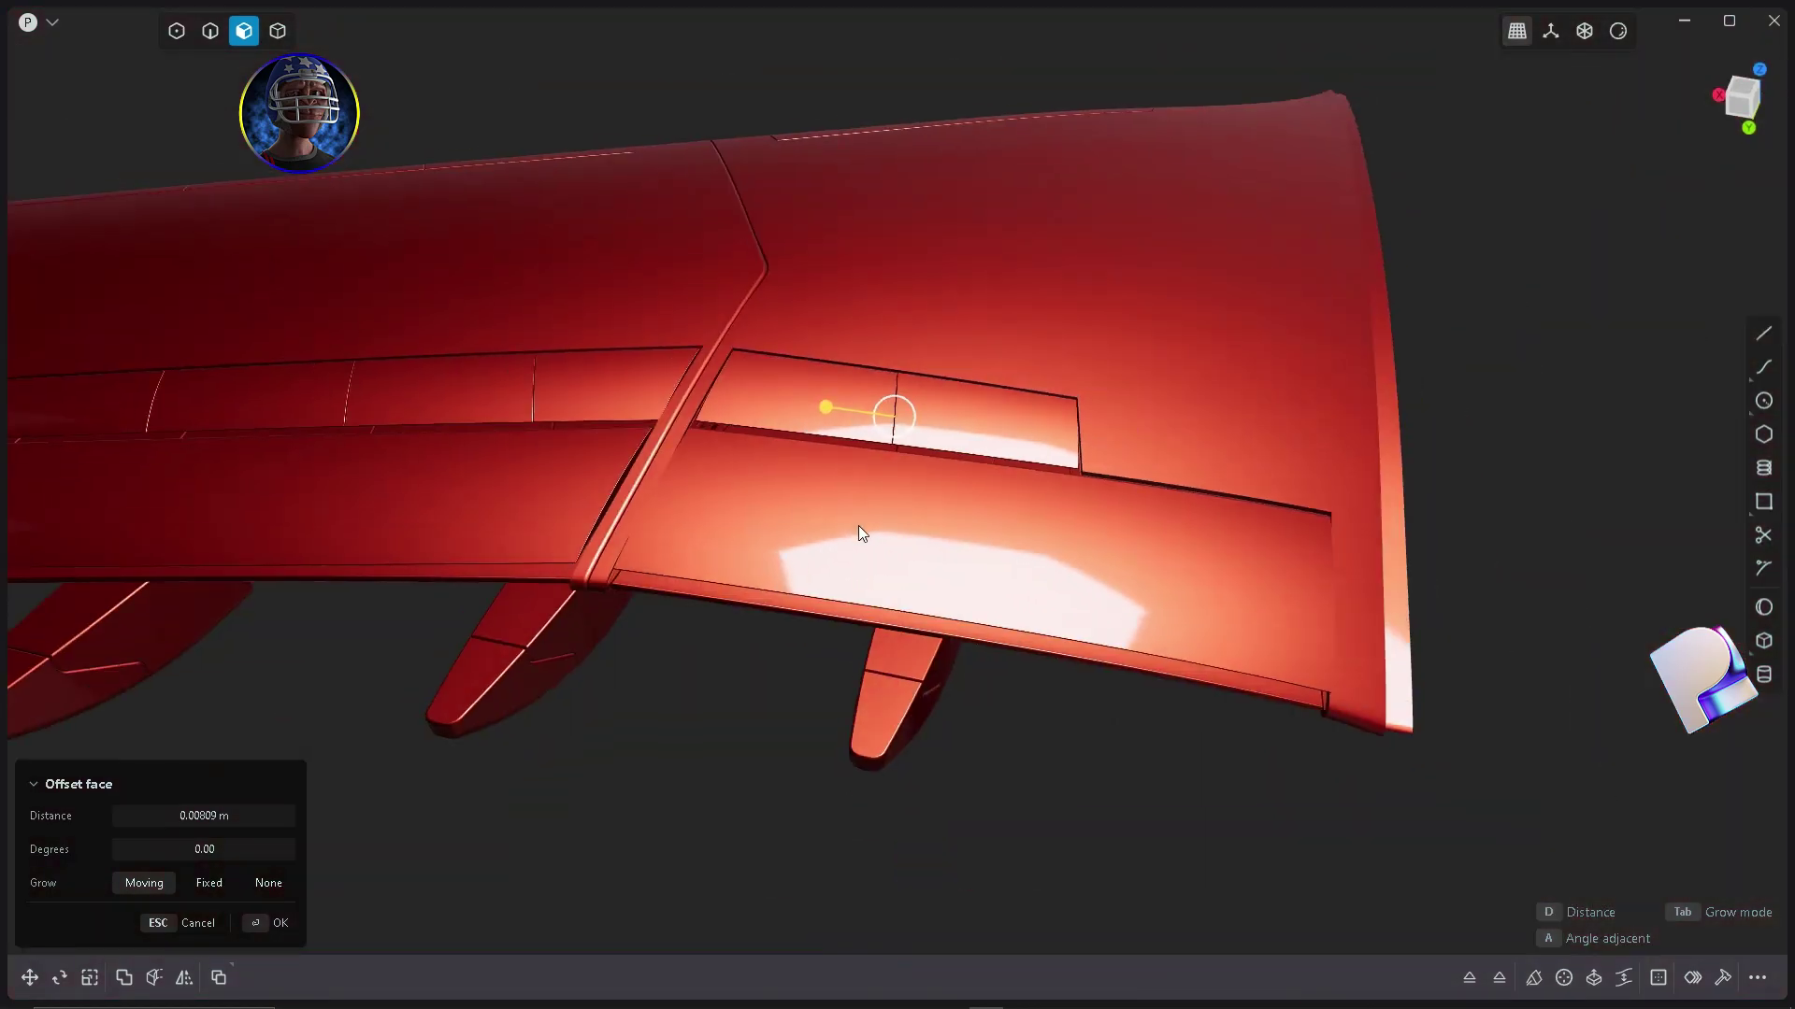
{"action": "scroll", "coordinate": [1100, 406], "scroll_direction": "down", "scroll_amount": 3}
{"action": "middle_click_drag", "start_coordinate": [1099, 406], "coordinate": [1130, 352]}
{"action": "scroll", "coordinate": [541, 619], "scroll_direction": "up", "scroll_amount": 5}
{"action": "scroll", "coordinate": [541, 619], "scroll_direction": "down", "scroll_amount": 2}
{"action": "middle_click_drag", "start_coordinate": [776, 598], "coordinate": [1011, 522]}
{"action": "scroll", "coordinate": [623, 522], "scroll_direction": "up", "scroll_amount": 3}
{"action": "middle_click_drag", "start_coordinate": [623, 522], "coordinate": [1092, 456], "text": "shift"}
{"action": "scroll", "coordinate": [788, 639], "scroll_direction": "up", "scroll_amount": 3}
{"action": "middle_click_drag", "start_coordinate": [788, 638], "coordinate": [1008, 585], "text": "shift"}
{"action": "key", "text": "Return"}
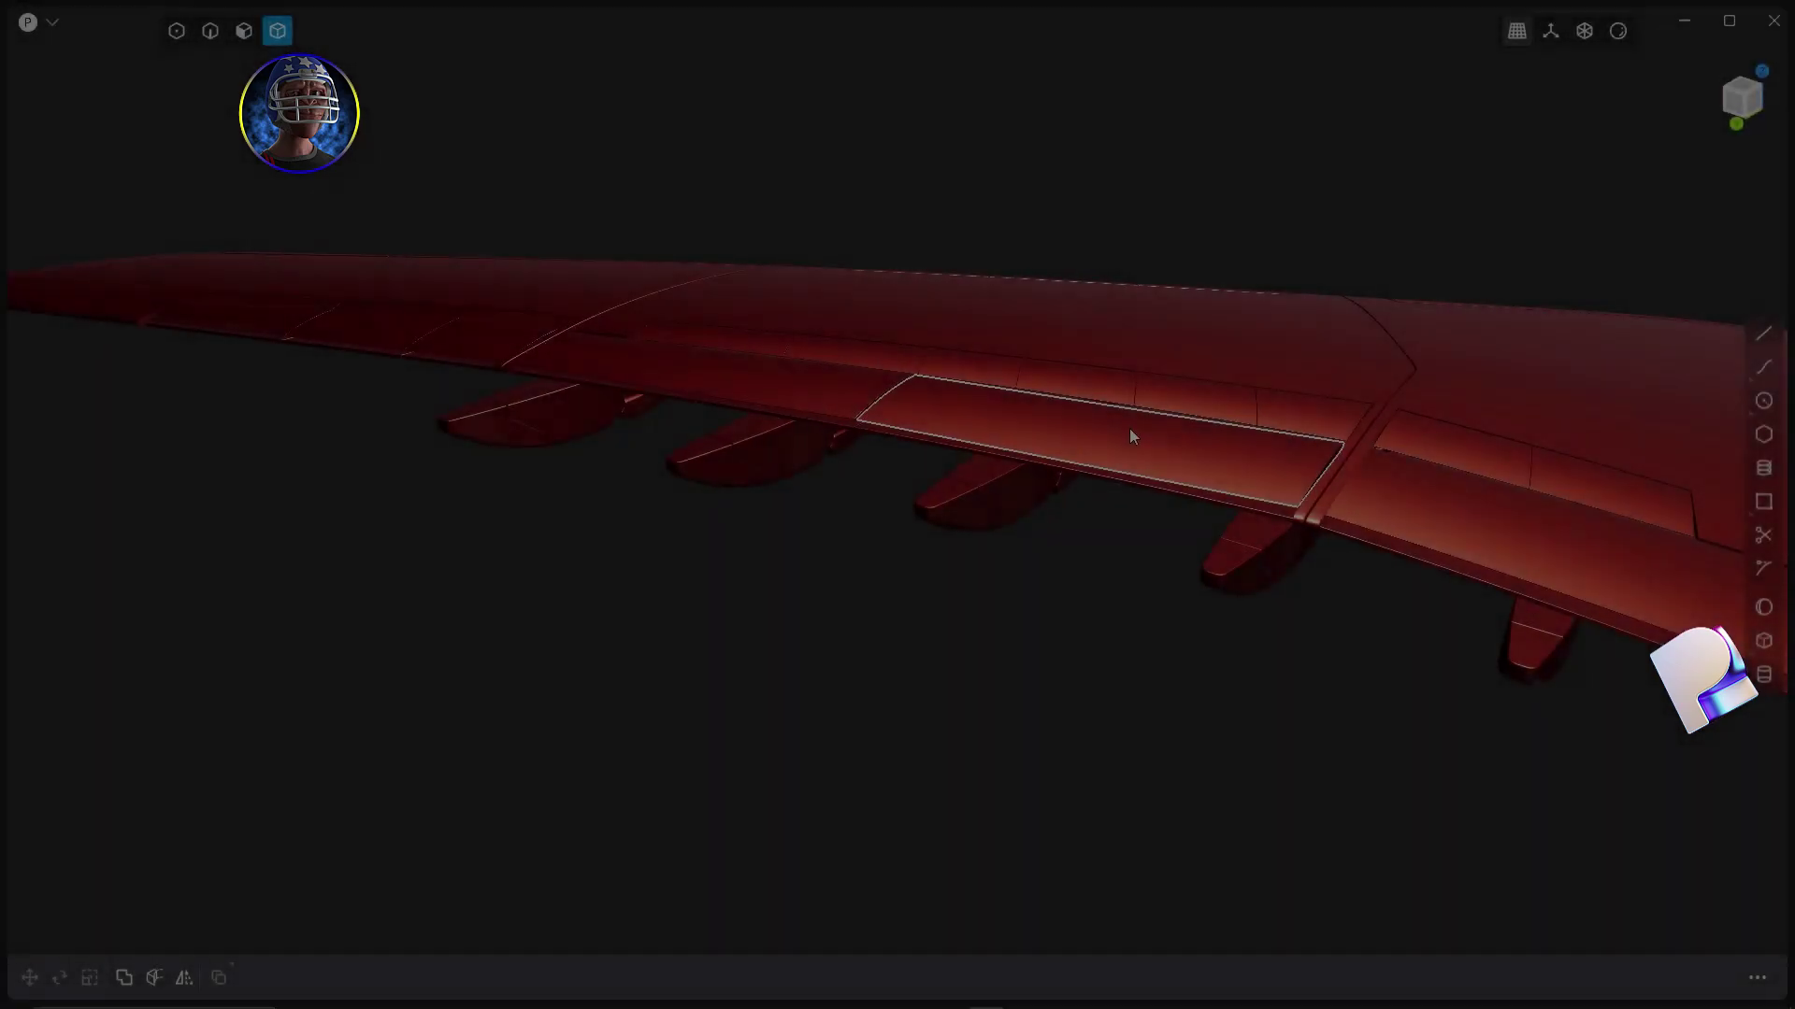
Rotate the selected large inboard flap upward, out of its recess in the wing.
{"action": "middle_click_drag", "start_coordinate": [1134, 433], "coordinate": [1073, 468]}
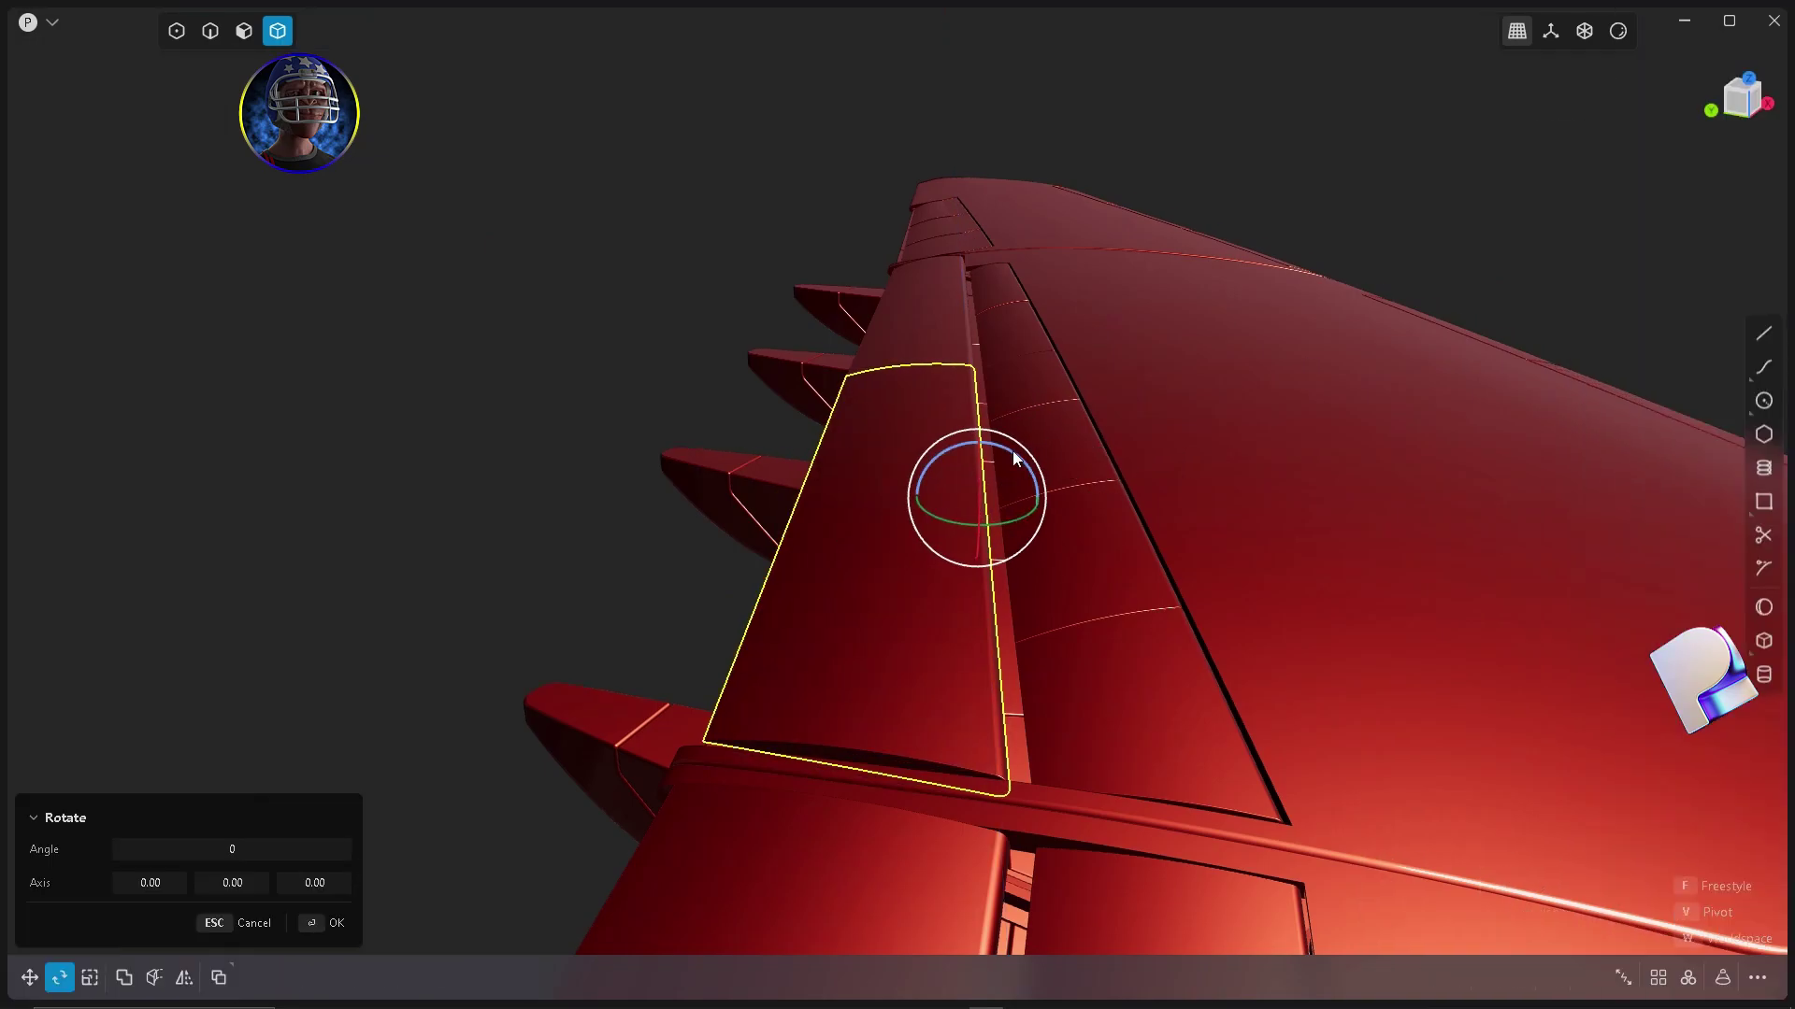
{"action": "left_click_drag", "start_coordinate": [1012, 451], "coordinate": [1600, 372]}
{"action": "key", "text": "Return"}
{"action": "middle_click_drag", "start_coordinate": [1601, 372], "coordinate": [1040, 384]}
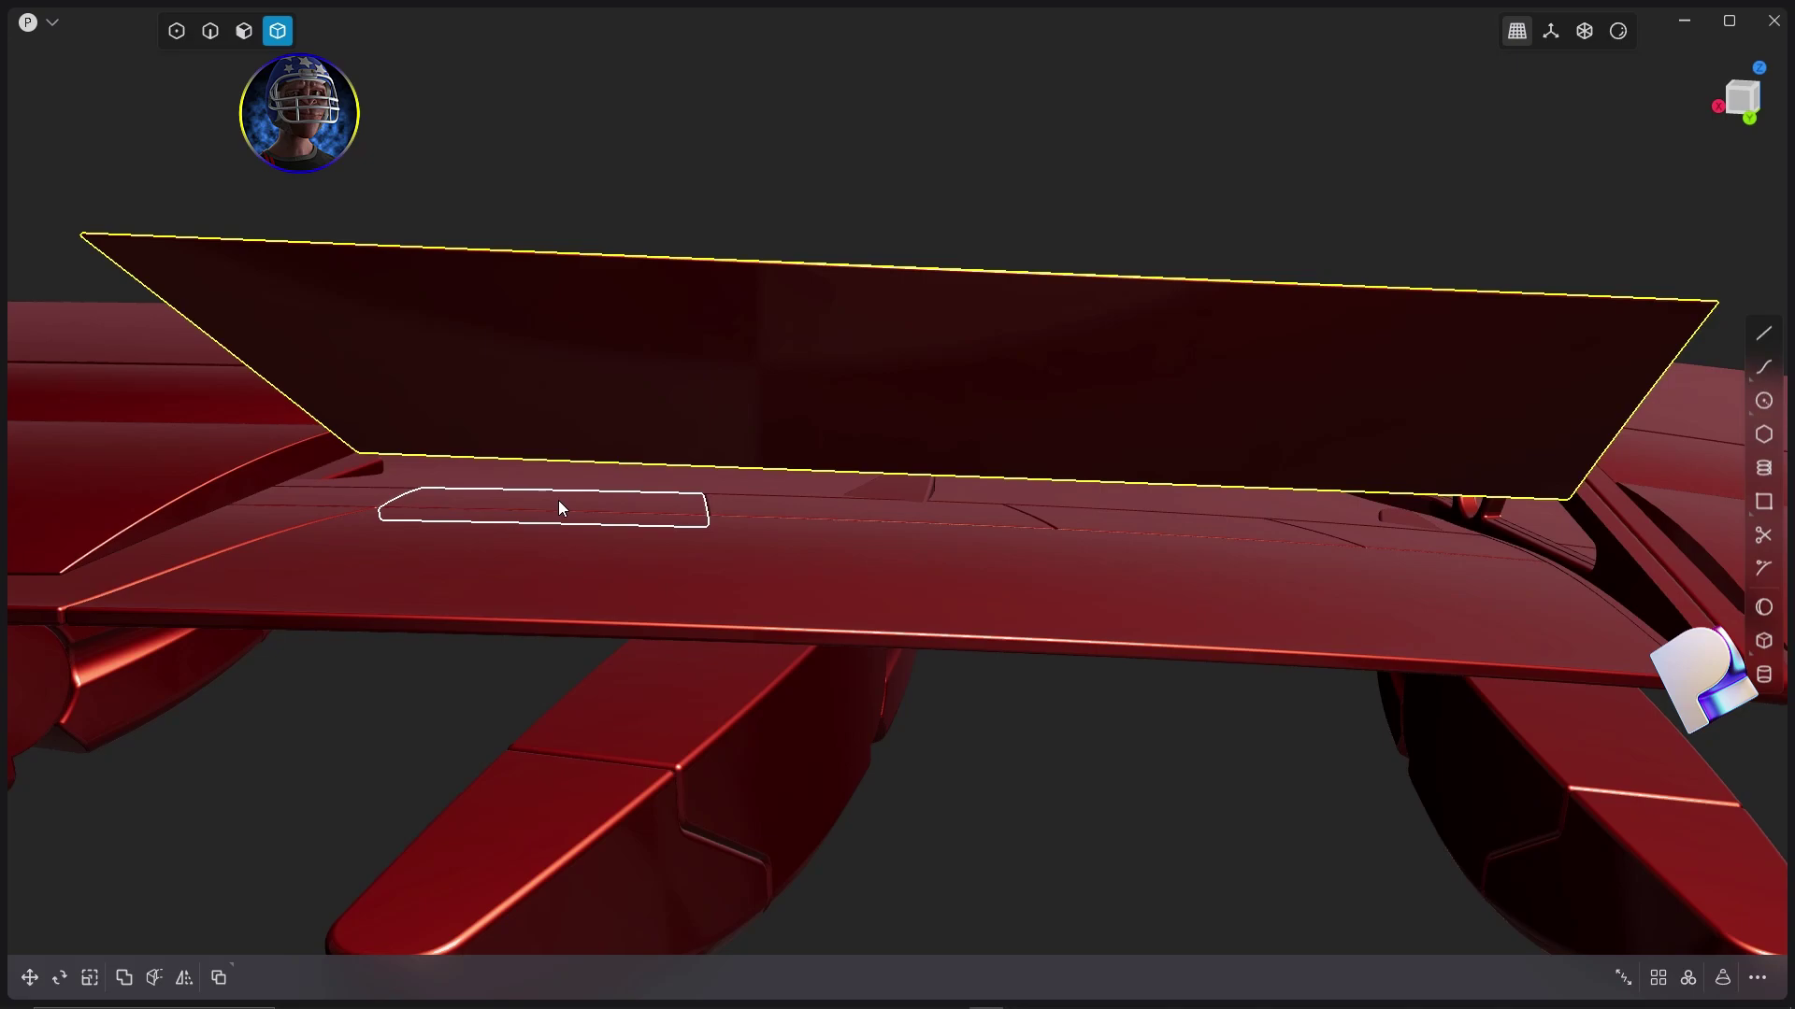
Select the segmented strip solid beneath the raised flap and examine it from below.
{"action": "left_click", "coordinate": [558, 501]}
{"action": "middle_click_drag", "start_coordinate": [558, 501], "coordinate": [509, 609]}
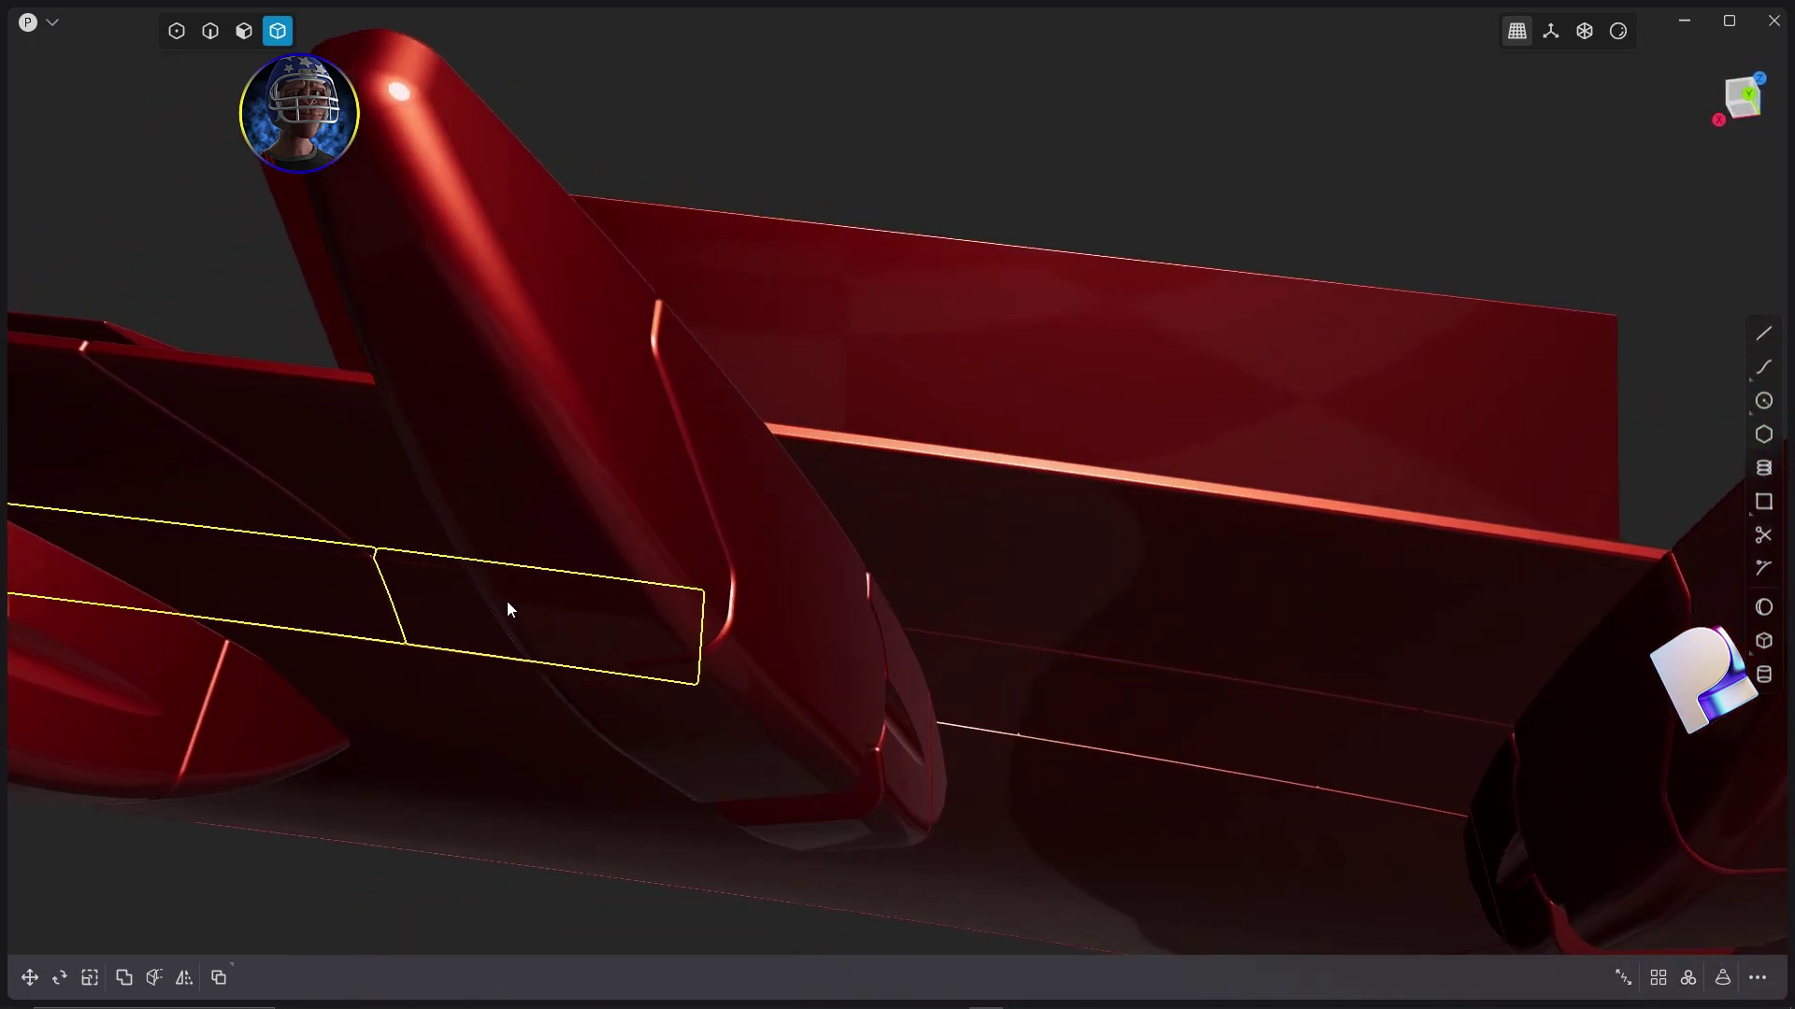
{"action": "middle_click_drag", "start_coordinate": [986, 489], "coordinate": [998, 629]}
{"action": "scroll", "coordinate": [1135, 514], "scroll_direction": "up", "scroll_amount": 5}
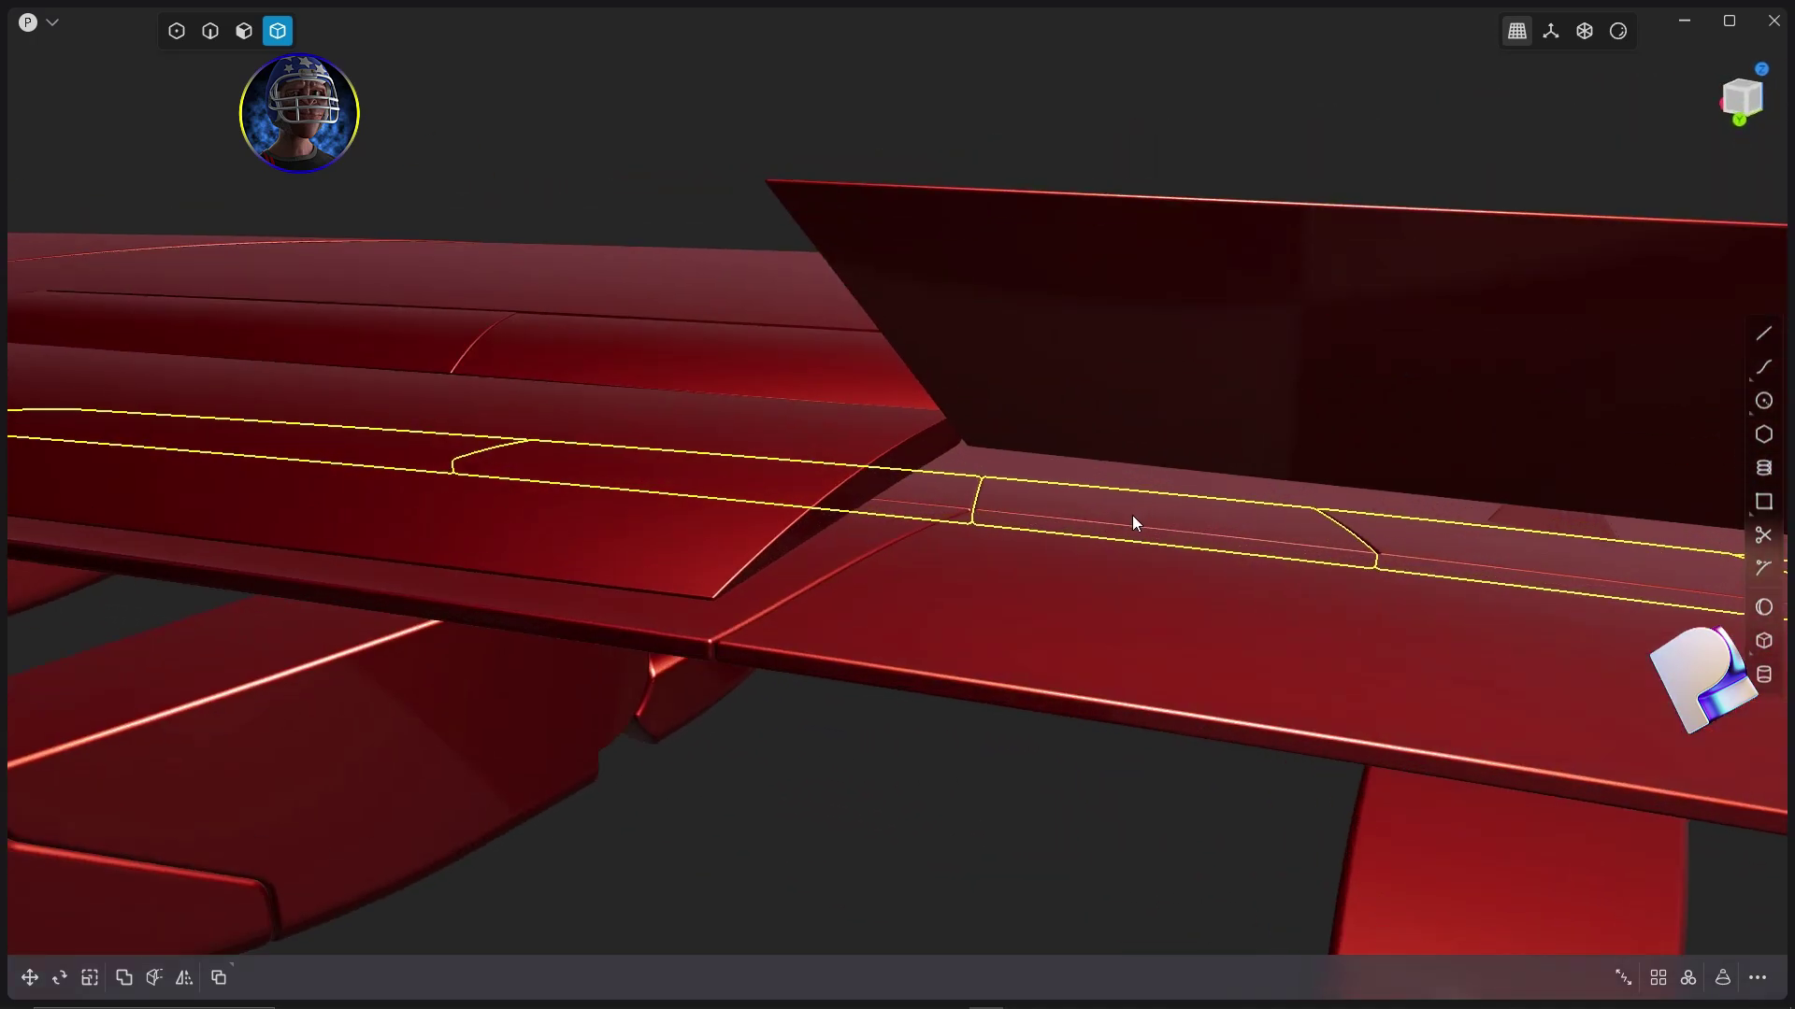
Offset the upper faces of all segments of the strip beneath the raised flap.
{"action": "left_click", "coordinate": [1055, 505]}
{"action": "key", "text": "3"}
{"action": "left_click", "coordinate": [1056, 505]}
{"action": "left_click", "coordinate": [929, 497], "text": "shift"}
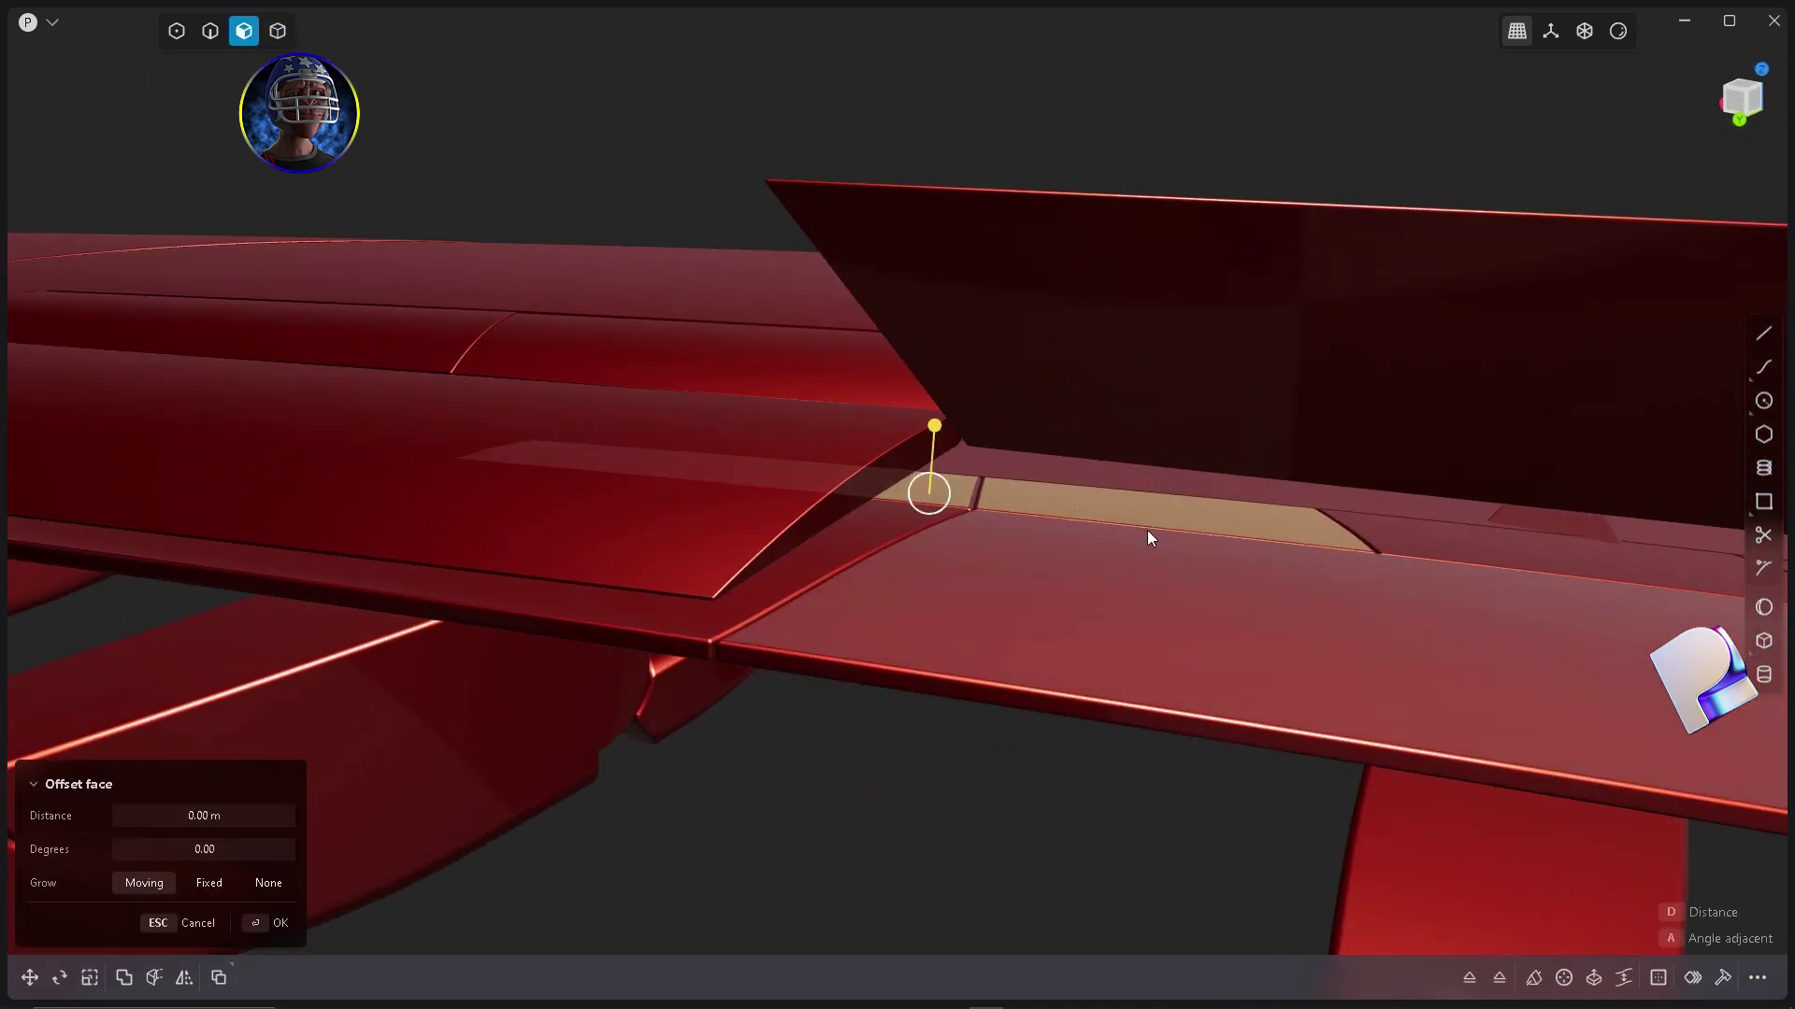
{"action": "left_click", "coordinate": [1407, 546], "text": "shift"}
{"action": "scroll", "coordinate": [1213, 508], "scroll_direction": "down", "scroll_amount": 3}
{"action": "left_click", "coordinate": [1617, 530], "text": "shift"}
{"action": "scroll", "coordinate": [773, 324], "scroll_direction": "down", "scroll_amount": 4}
{"action": "left_click", "coordinate": [1486, 481], "text": "shift"}
{"action": "middle_click_drag", "start_coordinate": [1359, 473], "coordinate": [1196, 514]}
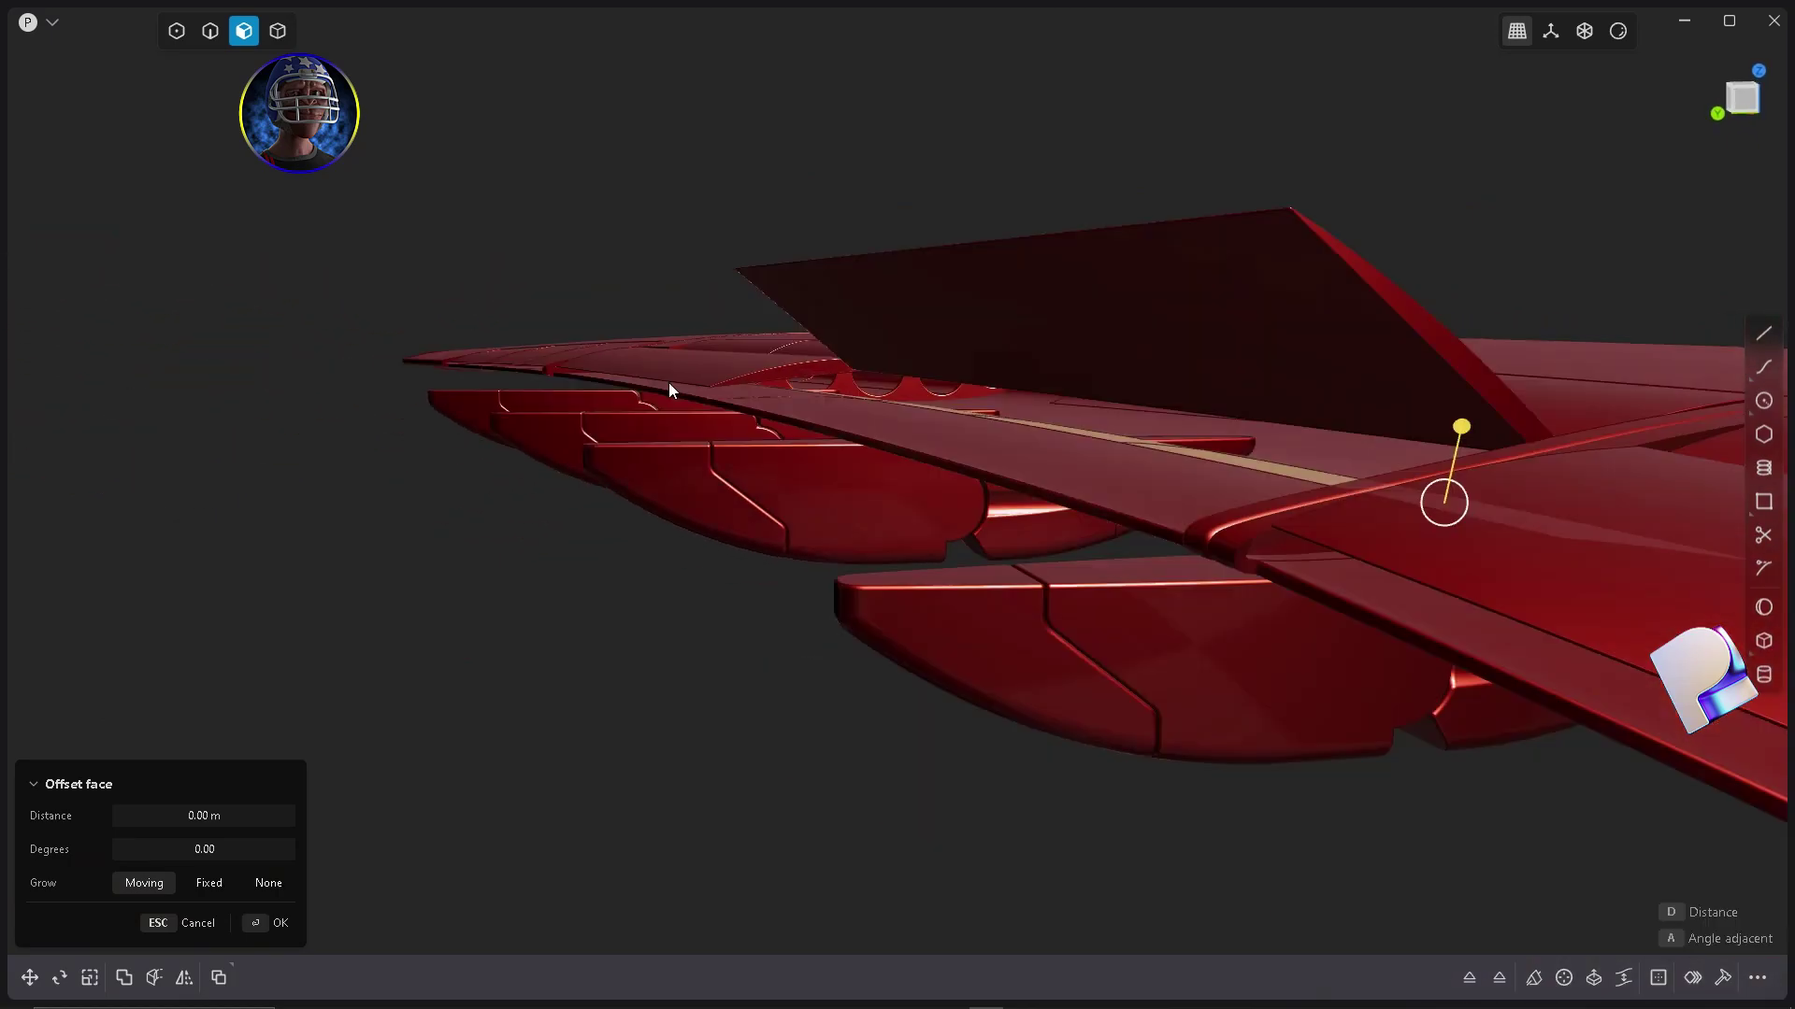
{"action": "scroll", "coordinate": [822, 352], "scroll_direction": "up", "scroll_amount": 7}
{"action": "middle_click_drag", "start_coordinate": [859, 358], "coordinate": [765, 352]}
{"action": "middle_click_drag", "start_coordinate": [605, 512], "coordinate": [519, 327]}
{"action": "scroll", "coordinate": [808, 299], "scroll_direction": "up", "scroll_amount": 3}
{"action": "left_click_drag", "start_coordinate": [83, 312], "coordinate": [103, 226]}
{"action": "middle_click_drag", "start_coordinate": [268, 305], "coordinate": [591, 426]}
{"action": "left_click_drag", "start_coordinate": [144, 252], "coordinate": [145, 236]}
{"action": "middle_click_drag", "start_coordinate": [531, 345], "coordinate": [692, 351]}
{"action": "left_click_drag", "start_coordinate": [1062, 327], "coordinate": [1062, 356]}
{"action": "middle_click_drag", "start_coordinate": [1062, 356], "coordinate": [967, 321]}
{"action": "right_click", "coordinate": [859, 167]}
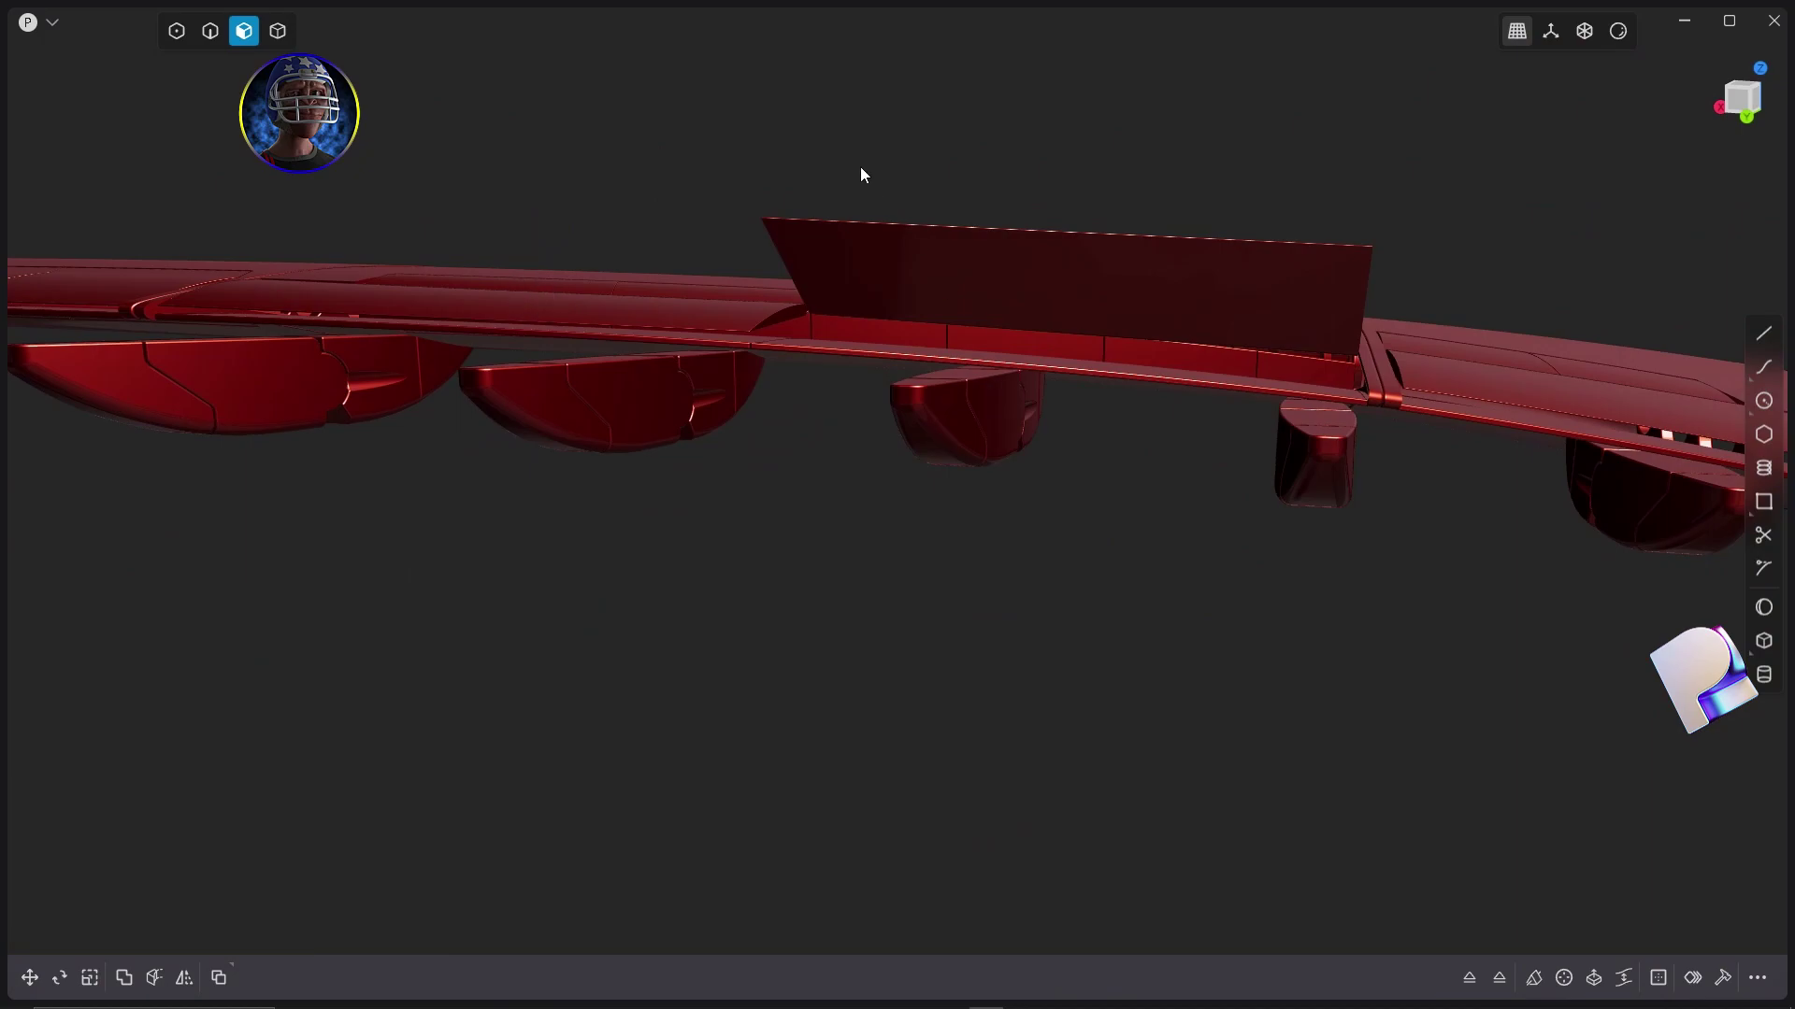
{"action": "left_click", "coordinate": [1168, 350]}
{"action": "key", "text": "4"}
{"action": "scroll", "coordinate": [1170, 346], "scroll_direction": "up", "scroll_amount": 6}
{"action": "middle_click_drag", "start_coordinate": [1170, 346], "coordinate": [1178, 385]}
{"action": "scroll", "coordinate": [1177, 385], "scroll_direction": "down", "scroll_amount": 5}
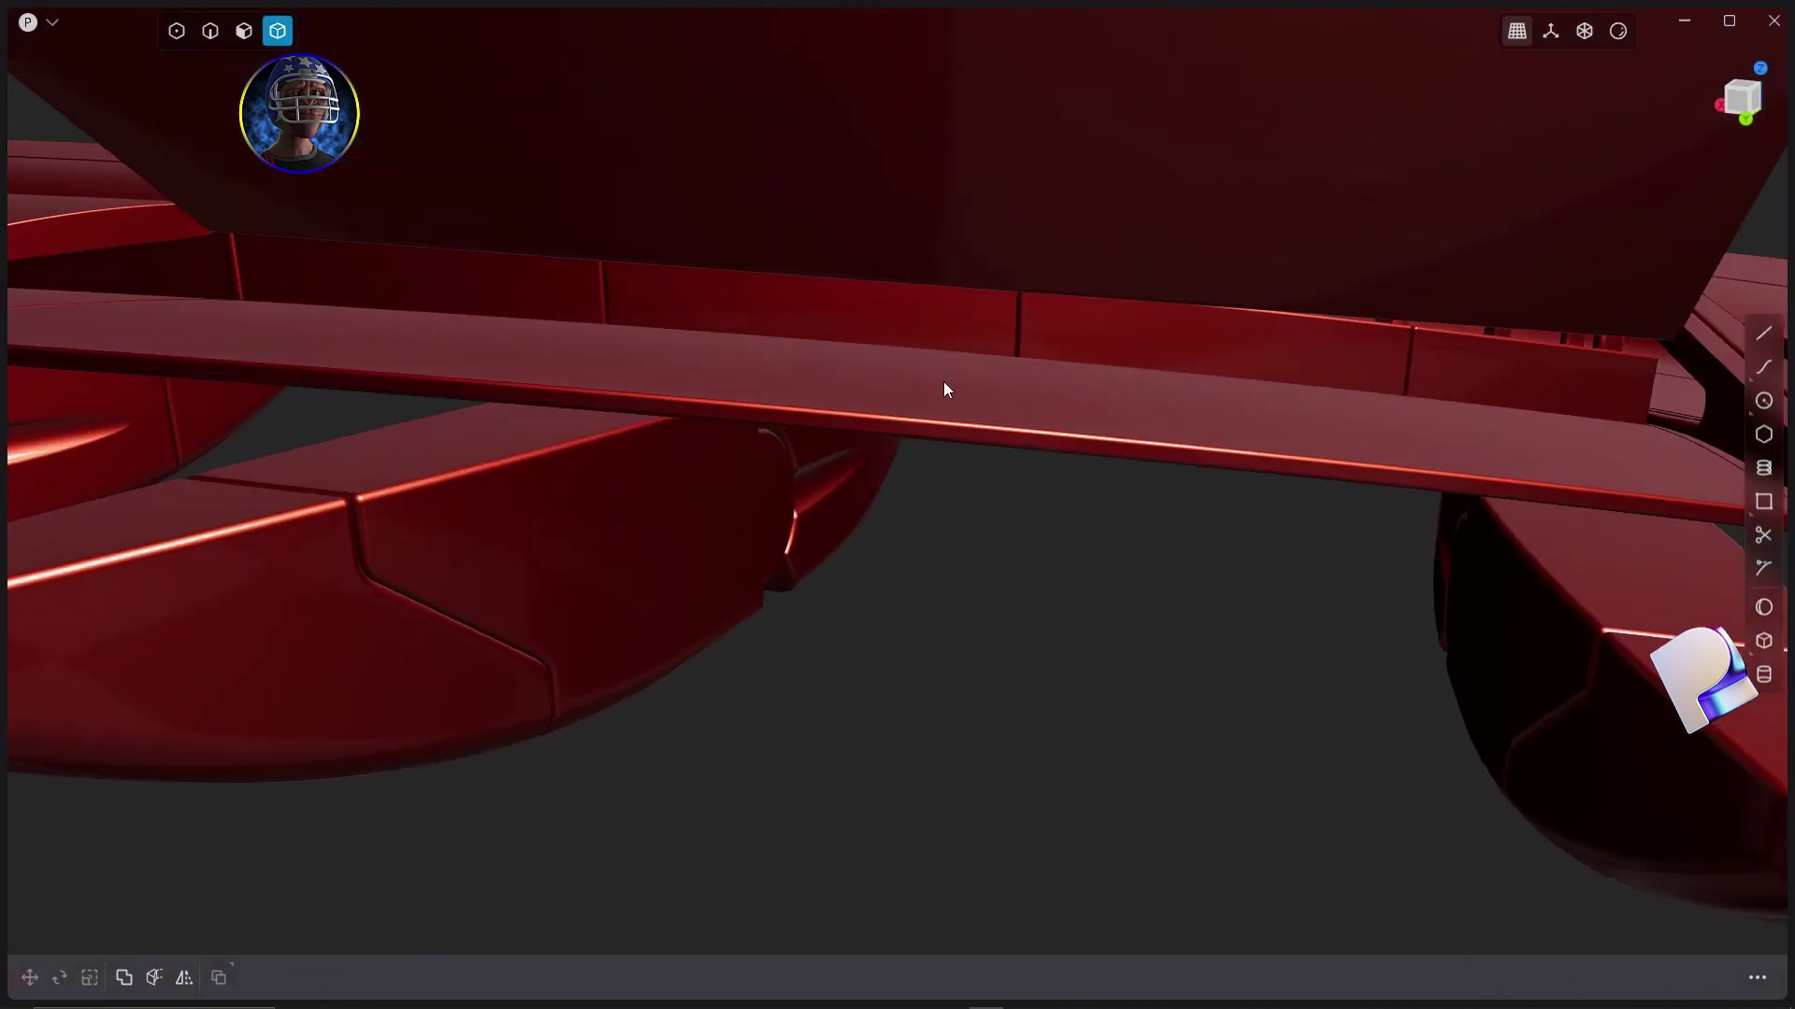
{"action": "left_click", "coordinate": [1763, 333]}
{"action": "scroll", "coordinate": [359, 353], "scroll_direction": "down", "scroll_amount": 5}
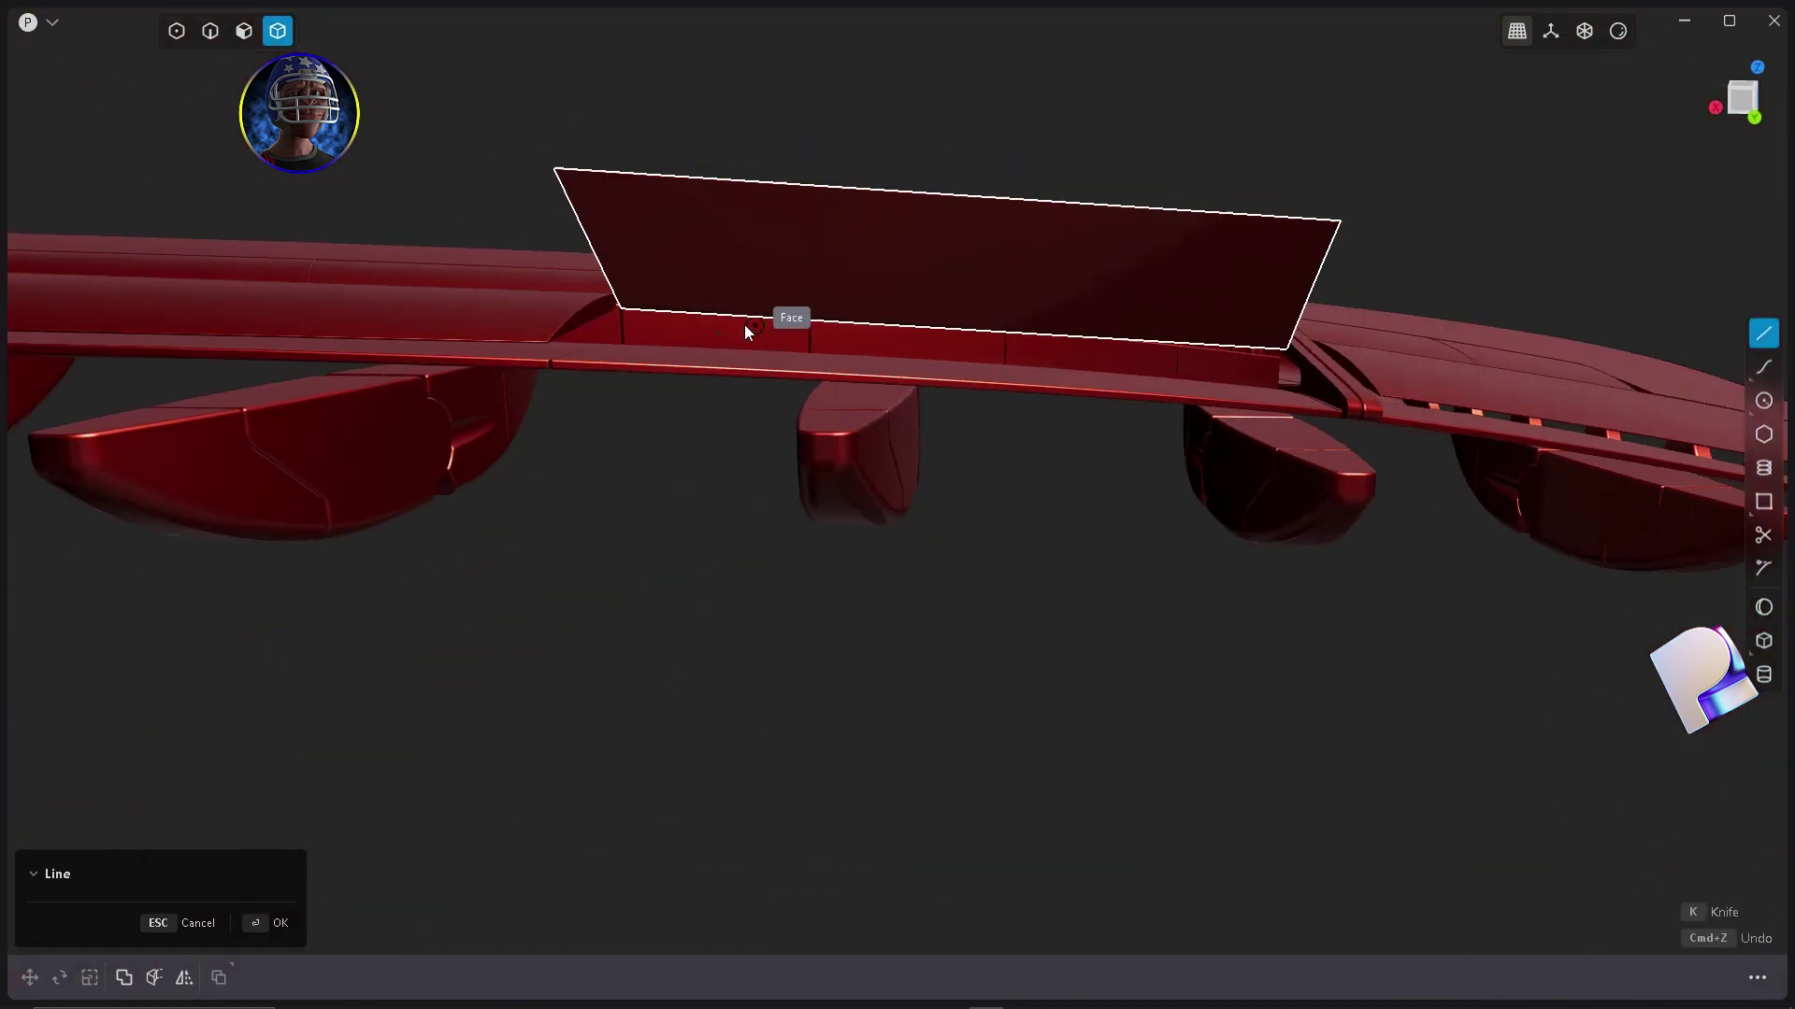
{"action": "key", "text": "Escape"}
{"action": "left_click", "coordinate": [632, 515]}
Rotate the flap adjoining the raised one upward, out of its recess in the wing.
{"action": "middle_click_drag", "start_coordinate": [632, 516], "coordinate": [772, 496]}
{"action": "left_click", "coordinate": [1100, 469]}
{"action": "key", "text": "r"}
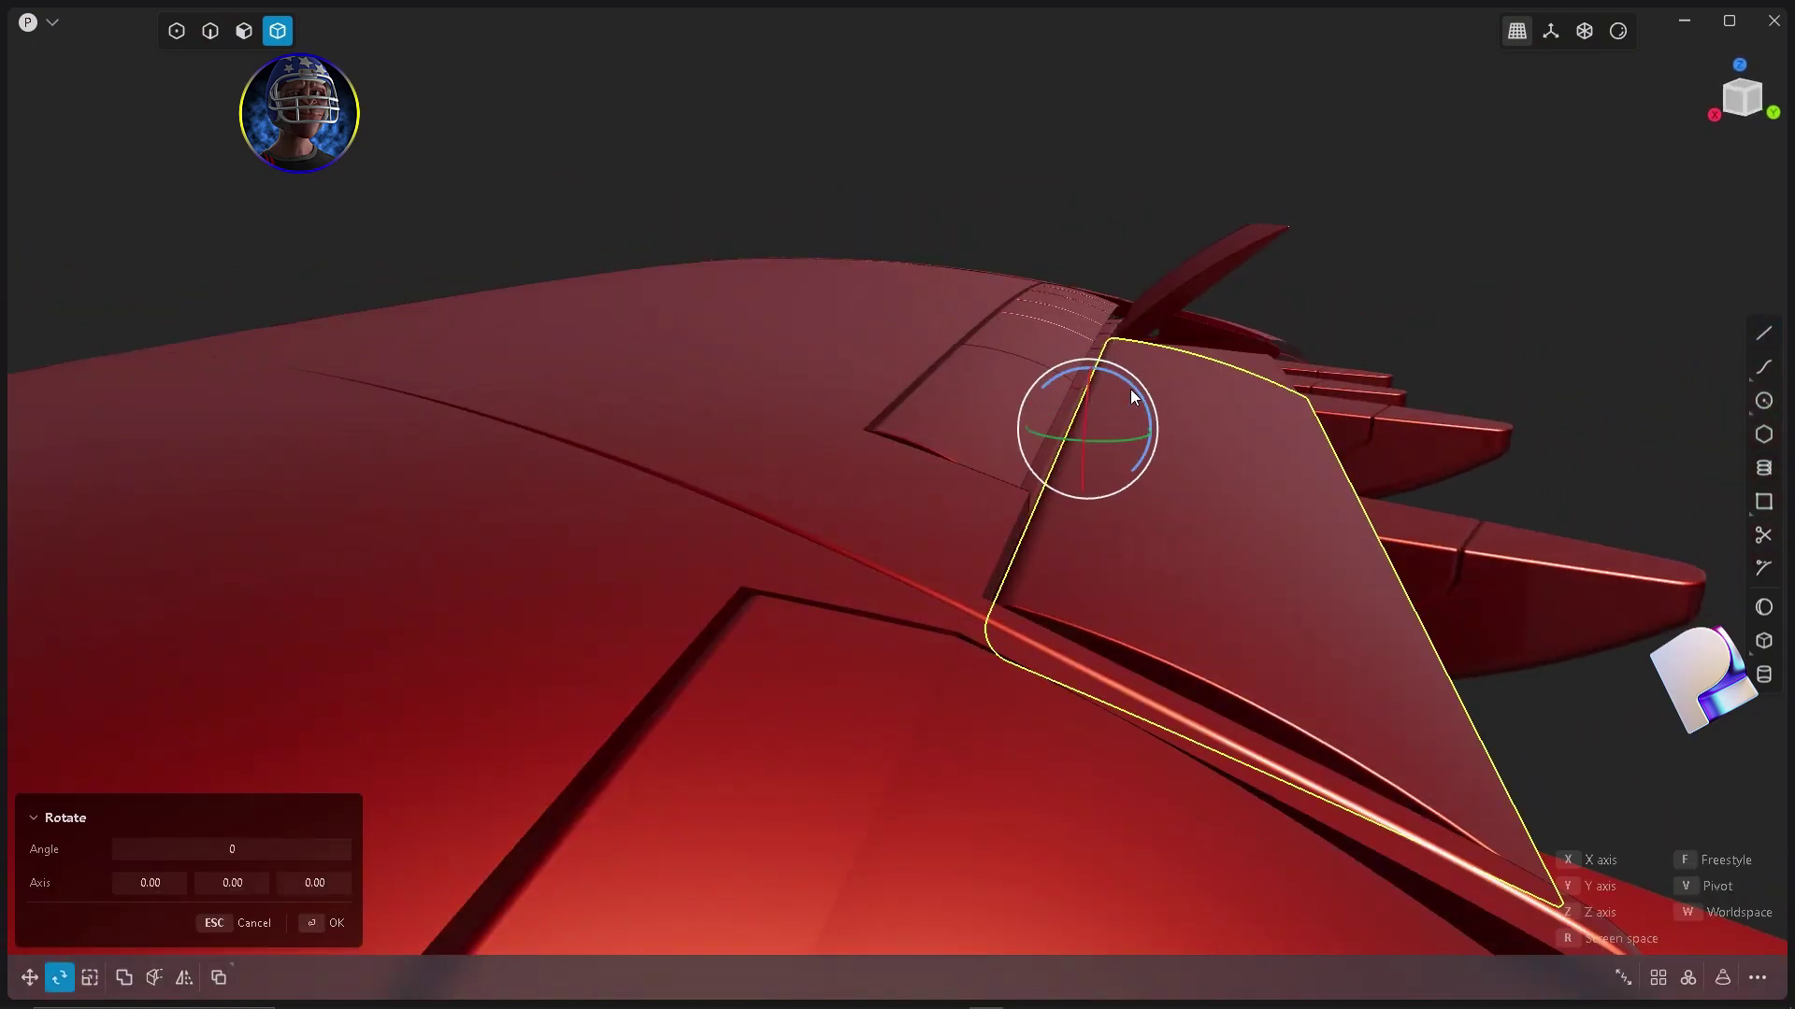
{"action": "left_click_drag", "start_coordinate": [1130, 389], "coordinate": [865, 138]}
{"action": "middle_click_drag", "start_coordinate": [866, 137], "coordinate": [862, 421]}
{"action": "key", "text": "Return"}
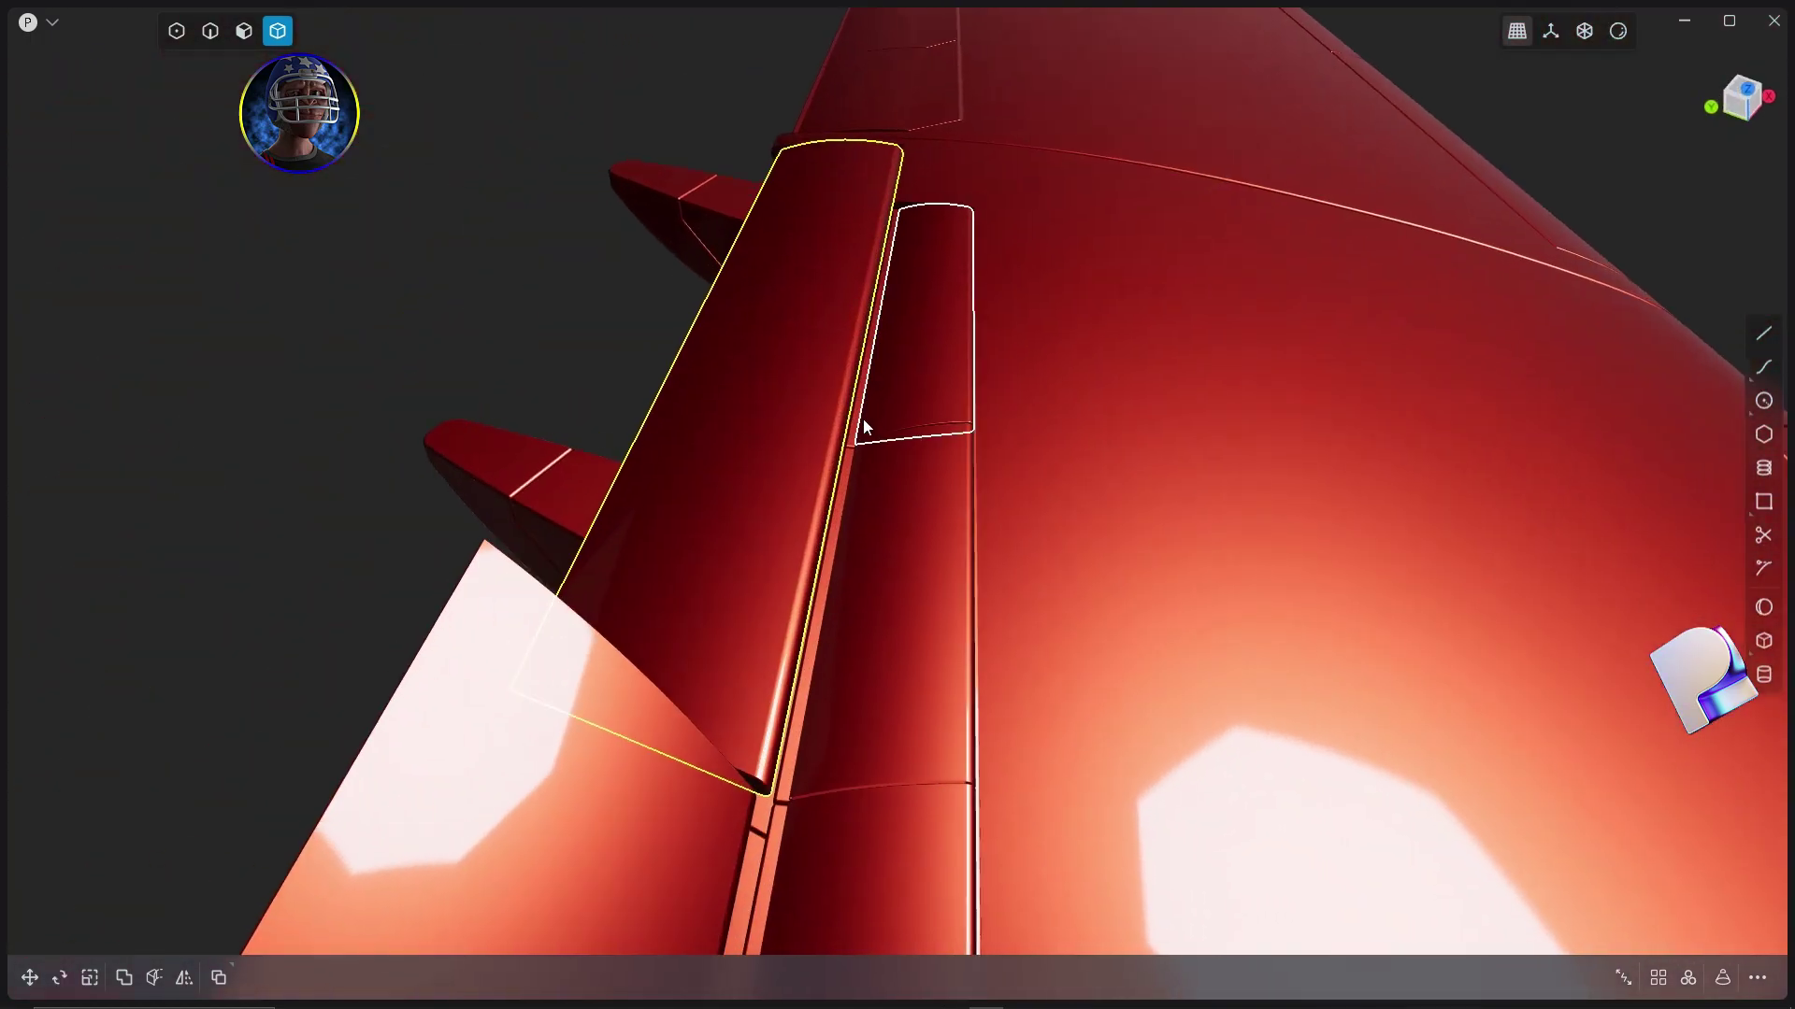
{"action": "key", "text": "r"}
{"action": "left_click_drag", "start_coordinate": [833, 366], "coordinate": [1209, 245]}
{"action": "middle_click_drag", "start_coordinate": [1208, 245], "coordinate": [1394, 524]}
{"action": "left_click", "coordinate": [1258, 373]}
Begin a stepped polyline along the strip's front face, starting beside the round rib cutouts, with a dip across the first segment joint.
{"action": "left_click", "coordinate": [1763, 334]}
{"action": "scroll", "coordinate": [413, 623], "scroll_direction": "up", "scroll_amount": 6}
{"action": "middle_click_drag", "start_coordinate": [451, 560], "coordinate": [377, 417]}
{"action": "left_click", "coordinate": [378, 403]}
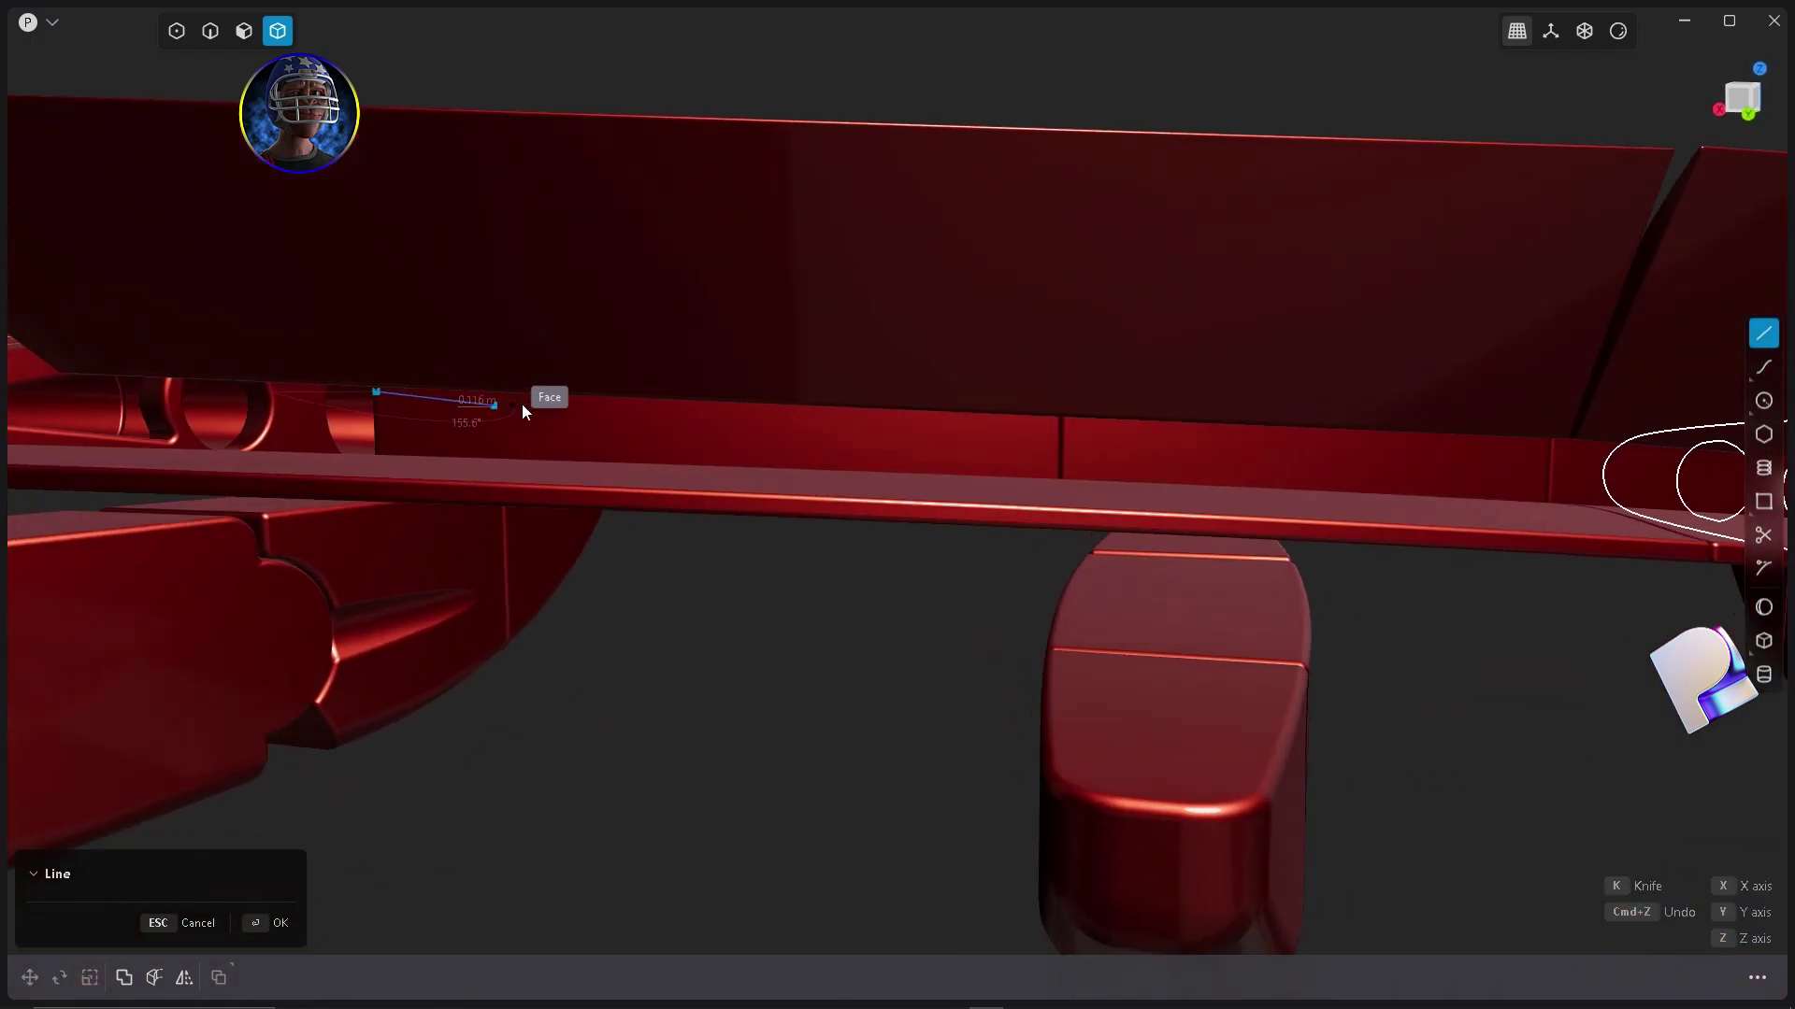
{"action": "scroll", "coordinate": [842, 413], "scroll_direction": "up", "scroll_amount": 3}
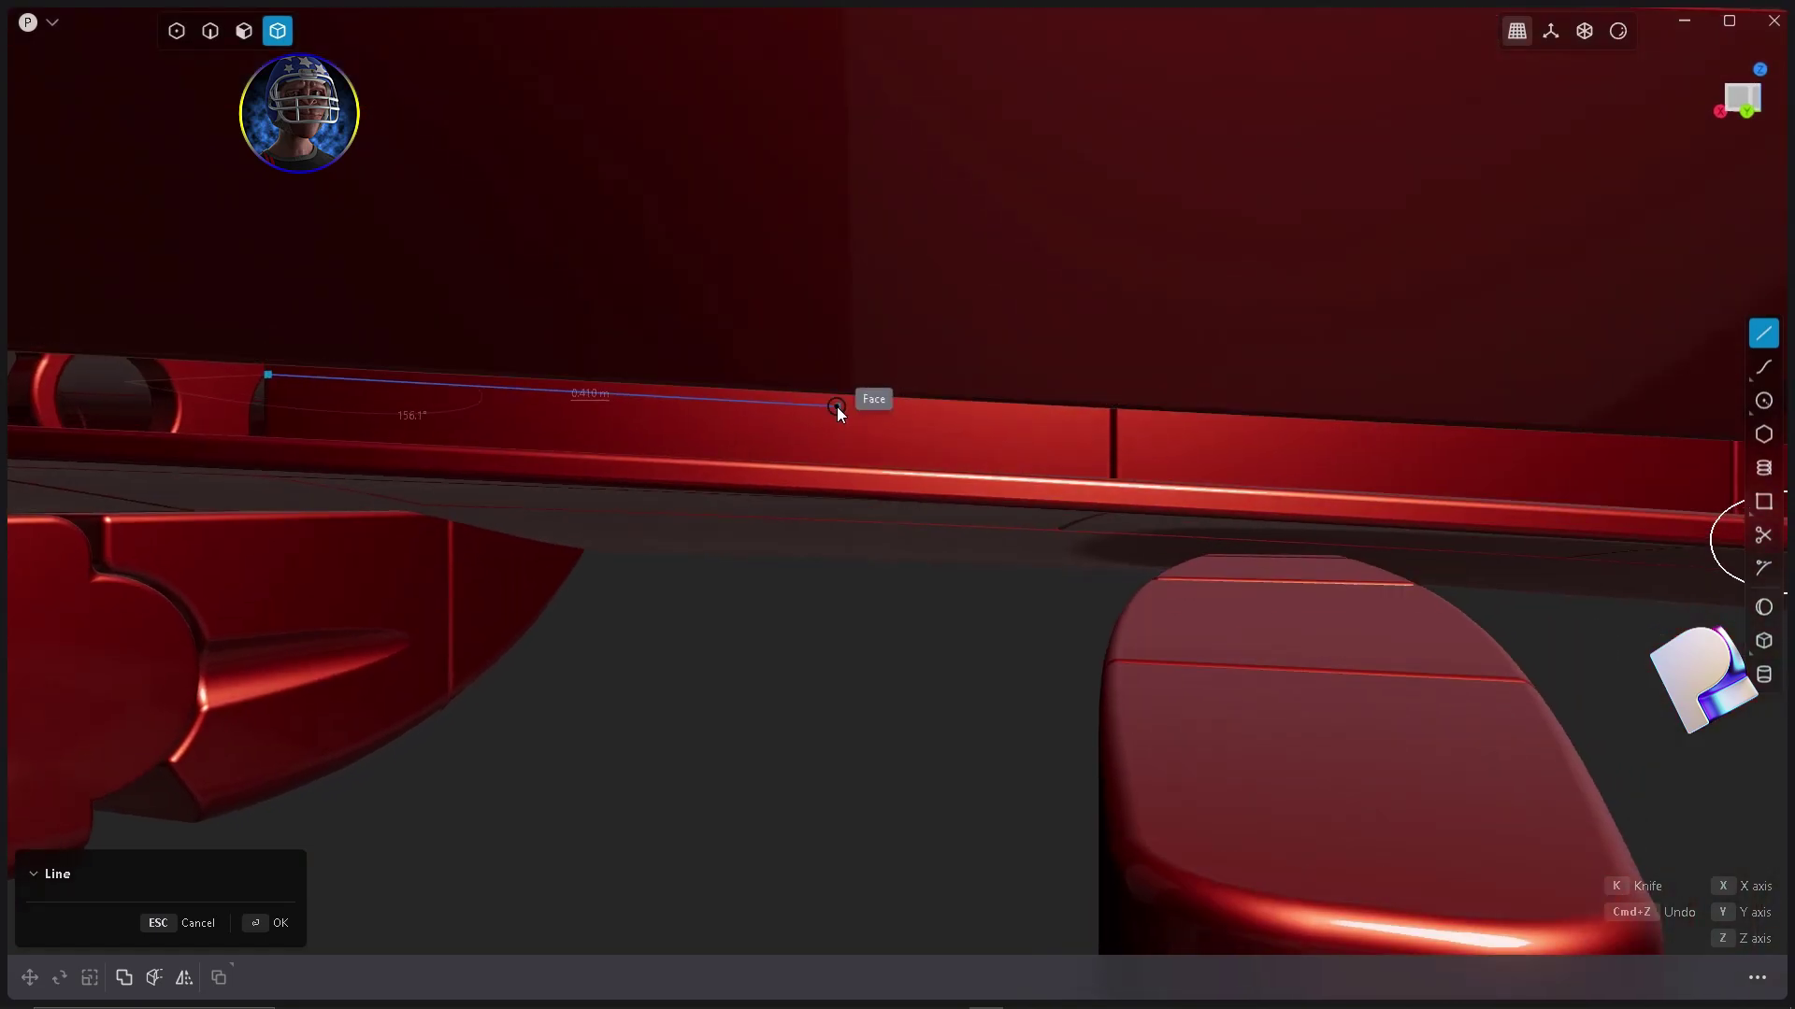
{"action": "left_click", "coordinate": [834, 406]}
{"action": "left_click", "coordinate": [853, 444]}
{"action": "left_click", "coordinate": [1093, 455]}
{"action": "left_click", "coordinate": [1180, 442]}
Continue the stepped polyline past the gap between the two raised flaps, alternating lowered runs with sloped rises.
{"action": "middle_click_drag", "start_coordinate": [1163, 442], "coordinate": [965, 447]}
{"action": "left_click", "coordinate": [965, 447]}
{"action": "middle_click_drag", "start_coordinate": [1104, 457], "coordinate": [916, 473]}
{"action": "left_click", "coordinate": [777, 478]}
{"action": "left_click", "coordinate": [987, 488]}
{"action": "left_click", "coordinate": [1038, 452]}
{"action": "left_click", "coordinate": [1342, 485]}
{"action": "middle_click_drag", "start_coordinate": [1338, 490], "coordinate": [556, 460]}
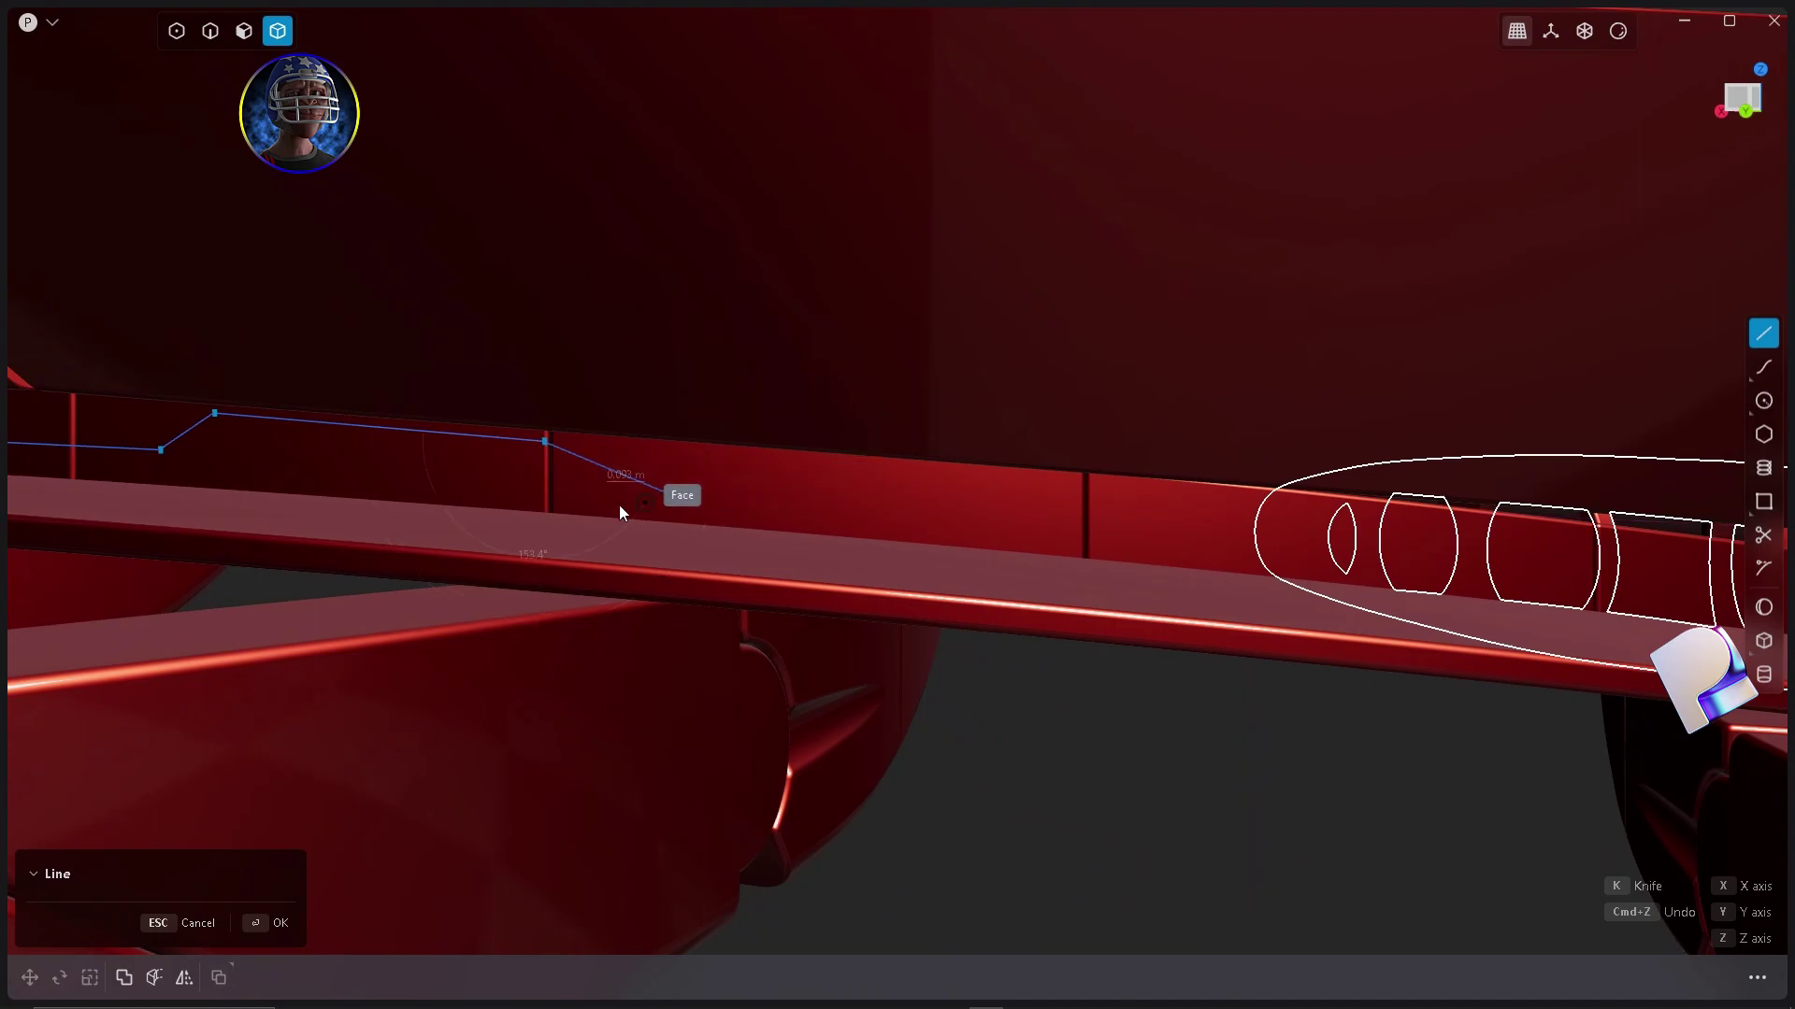
{"action": "left_click", "coordinate": [538, 477]}
{"action": "left_click", "coordinate": [886, 506]}
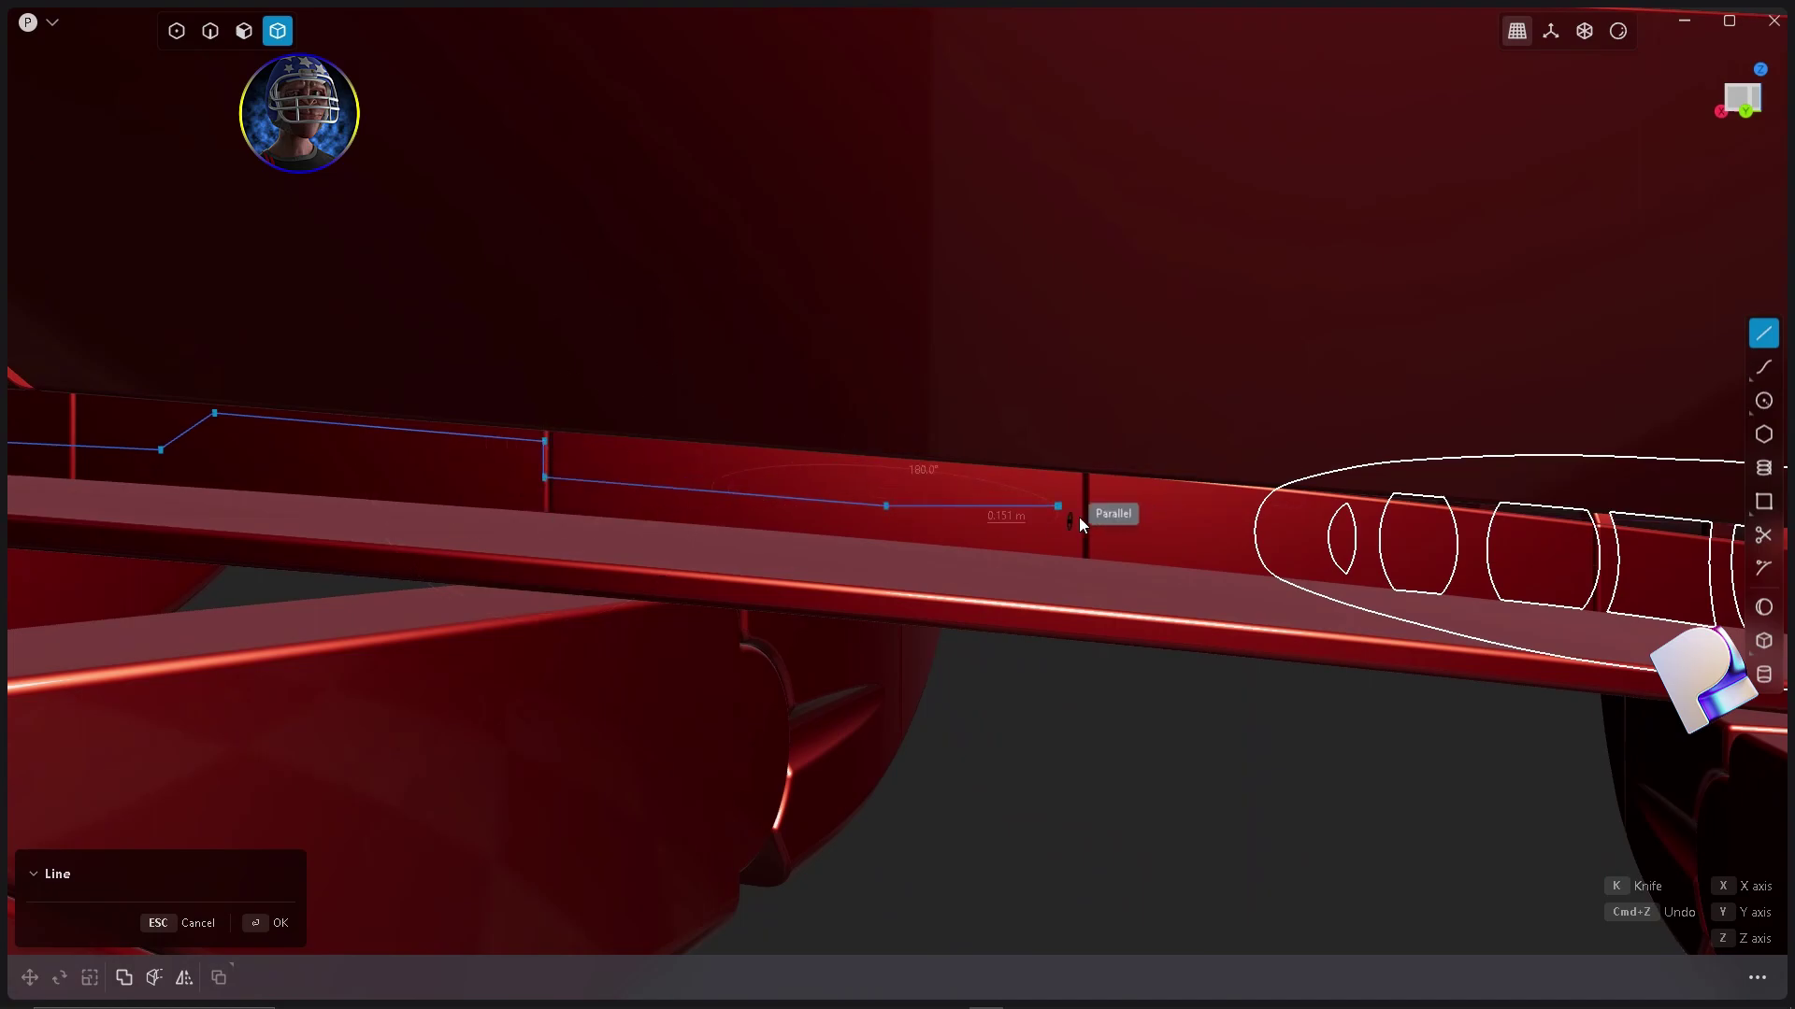
Finish the polyline with a sloped rise, a long run and a final drop to the far end of the strip.
{"action": "left_click", "coordinate": [963, 488]}
{"action": "mouse_move", "coordinate": [963, 488]}
{"action": "middle_mouse_down"}
{"action": "mouse_move", "coordinate": [1215, 538]}
{"action": "mouse_move", "coordinate": [937, 513]}
{"action": "middle_mouse_up"}
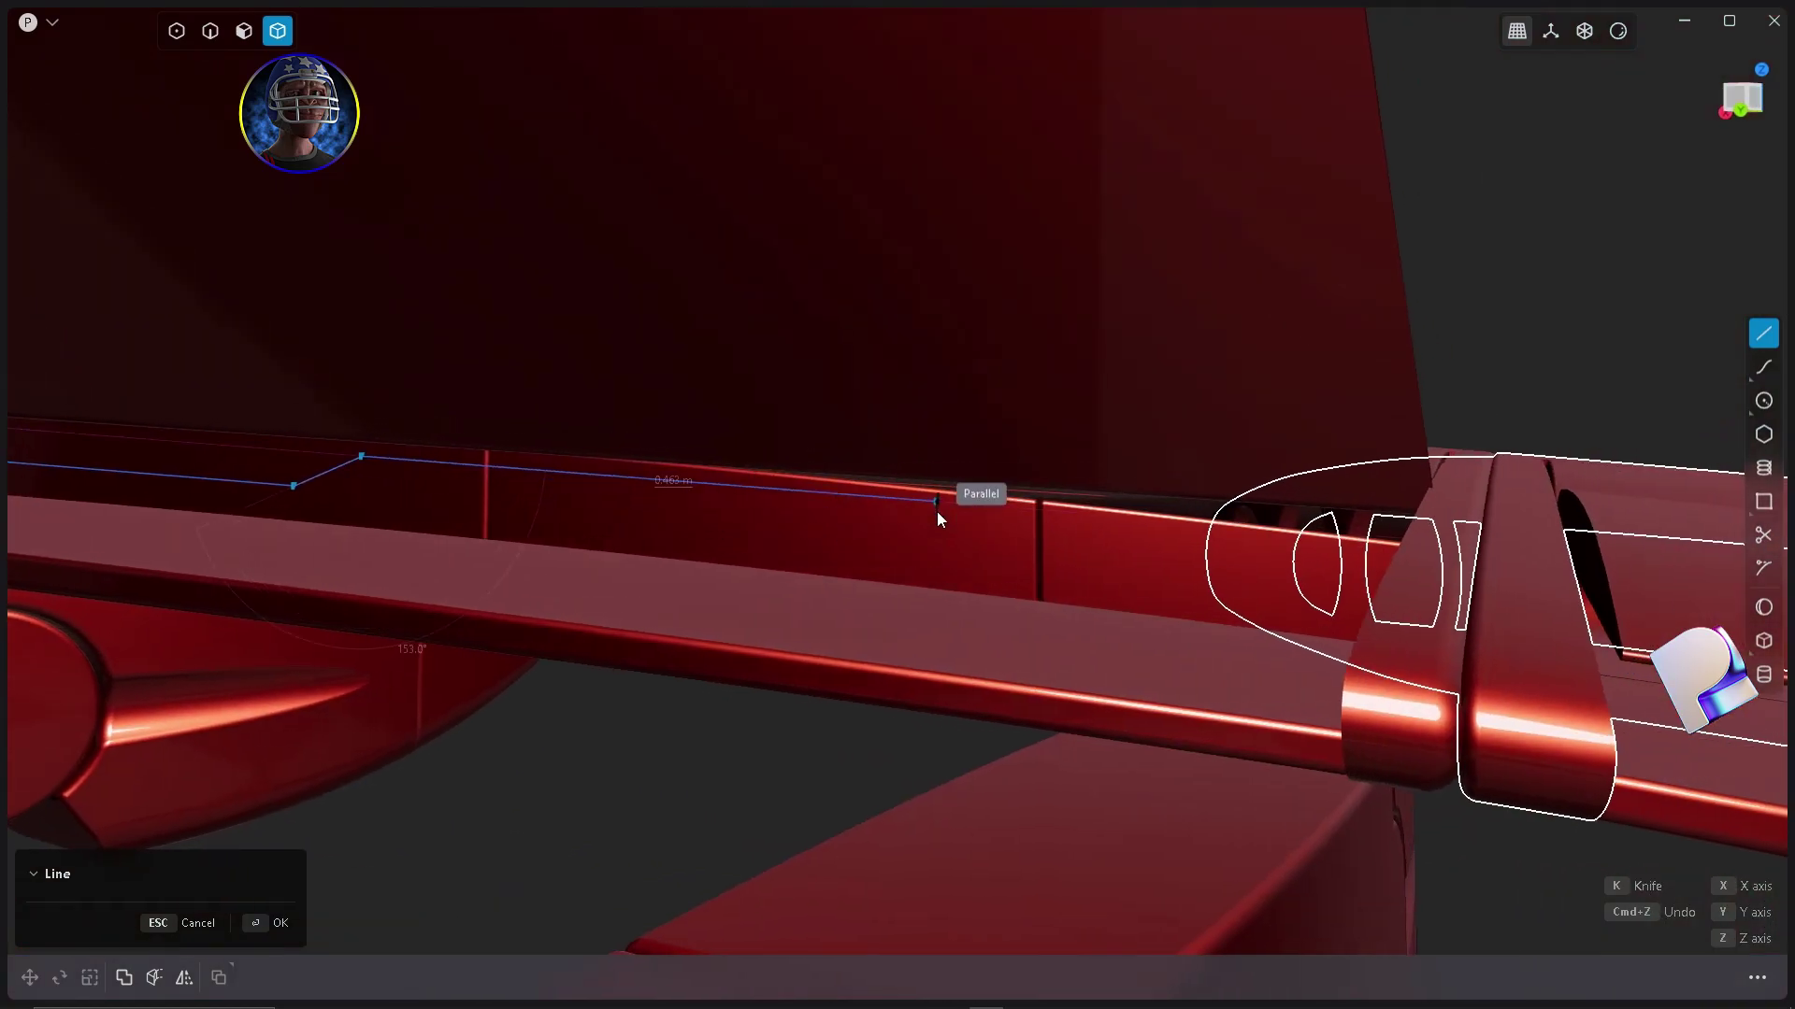
{"action": "left_click", "coordinate": [1095, 531]}
{"action": "middle_click_drag", "start_coordinate": [1095, 531], "coordinate": [1170, 581]}
{"action": "left_click", "coordinate": [1118, 565]}
{"action": "middle_click_drag", "start_coordinate": [1353, 589], "coordinate": [1361, 602]}
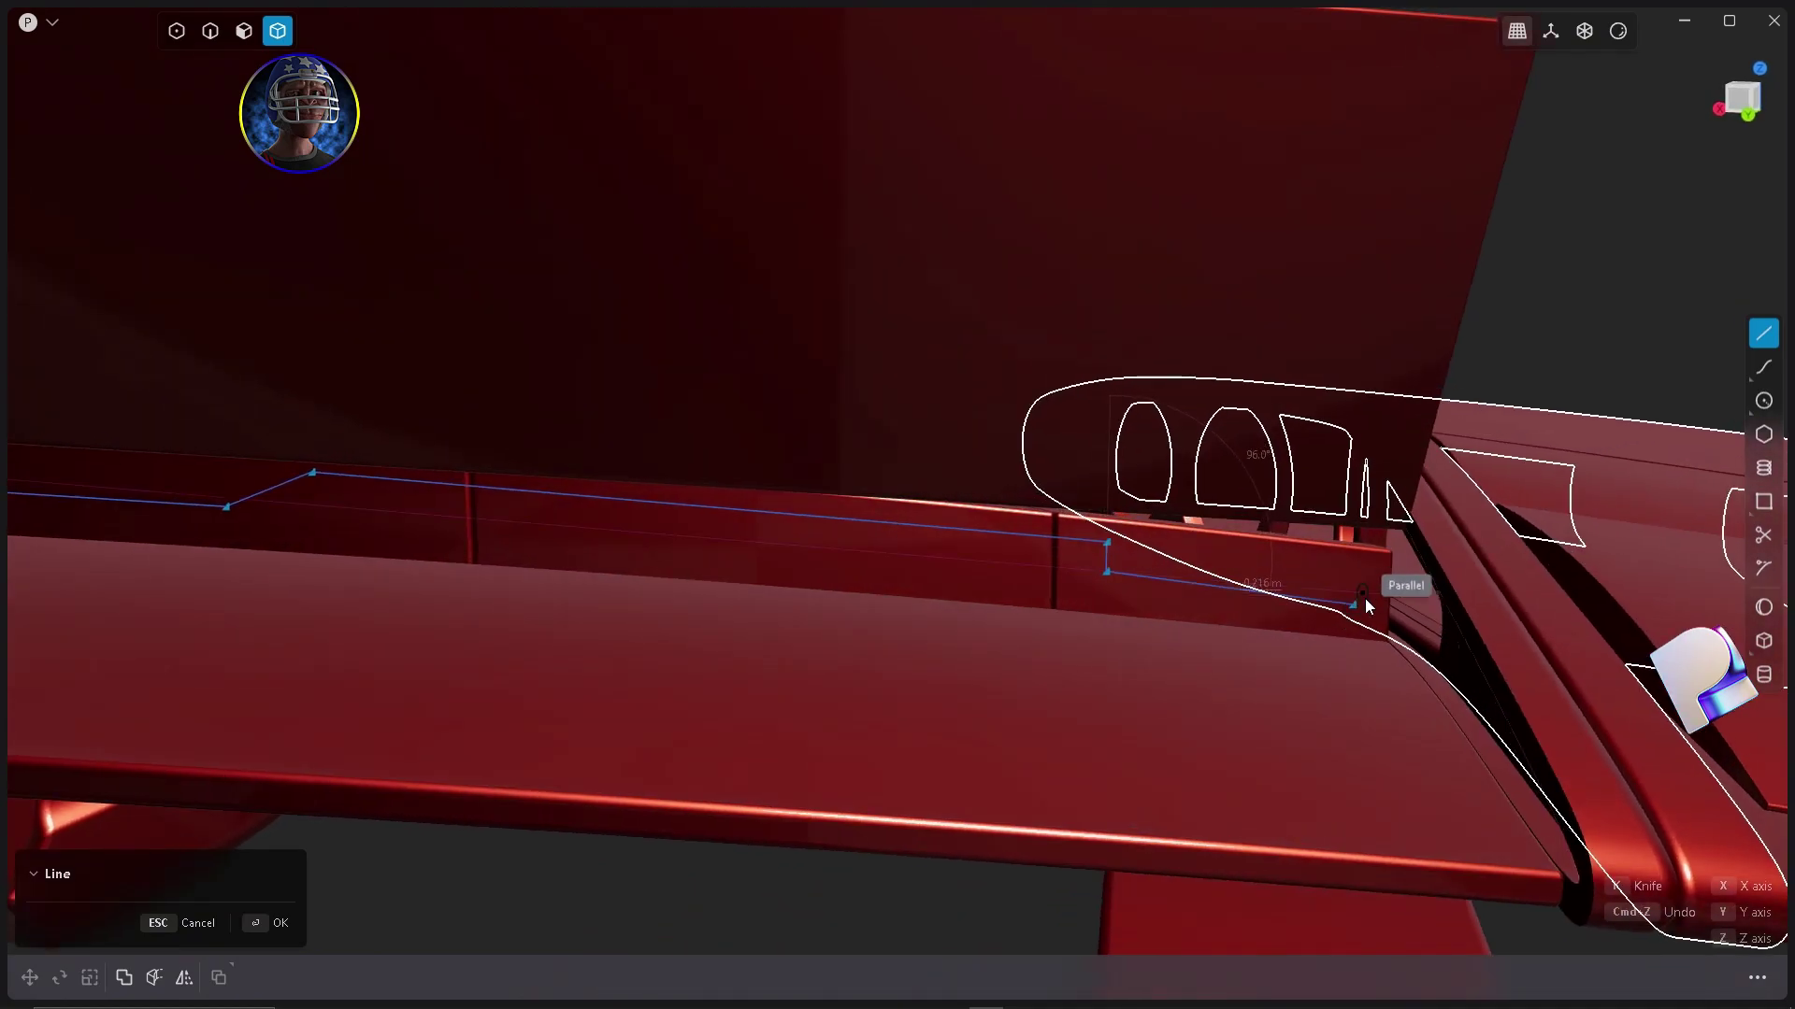
{"action": "left_click", "coordinate": [1382, 597]}
{"action": "right_click", "coordinate": [1381, 597]}
{"action": "scroll", "coordinate": [1163, 550], "scroll_direction": "down", "scroll_amount": 3}
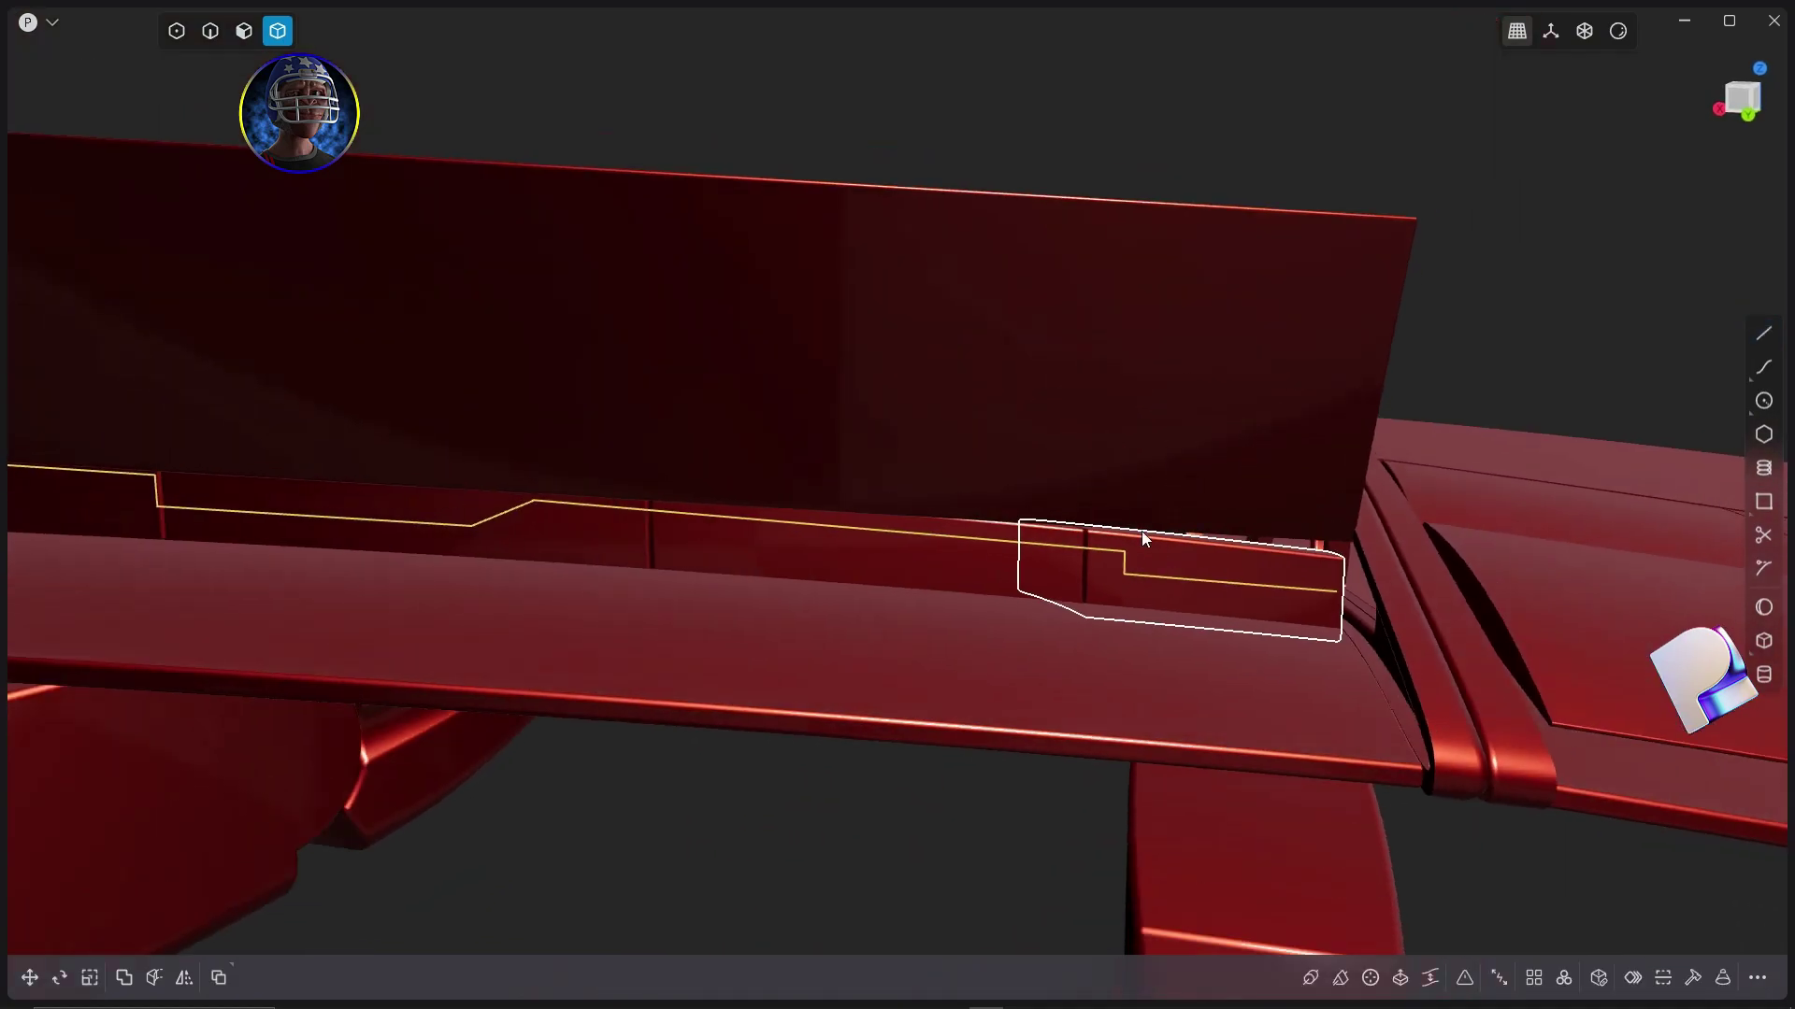
Fillet all corner points of the stepped polyline by about 0.009 m.
{"action": "scroll", "coordinate": [1157, 537], "scroll_direction": "down", "scroll_amount": 4}
{"action": "middle_click_drag", "start_coordinate": [565, 607], "coordinate": [636, 578]}
{"action": "scroll", "coordinate": [814, 587], "scroll_direction": "down", "scroll_amount": 1}
{"action": "key", "text": "1"}
{"action": "left_click_drag", "start_coordinate": [363, 415], "coordinate": [1234, 571]}
{"action": "scroll", "coordinate": [810, 477], "scroll_direction": "up", "scroll_amount": 5}
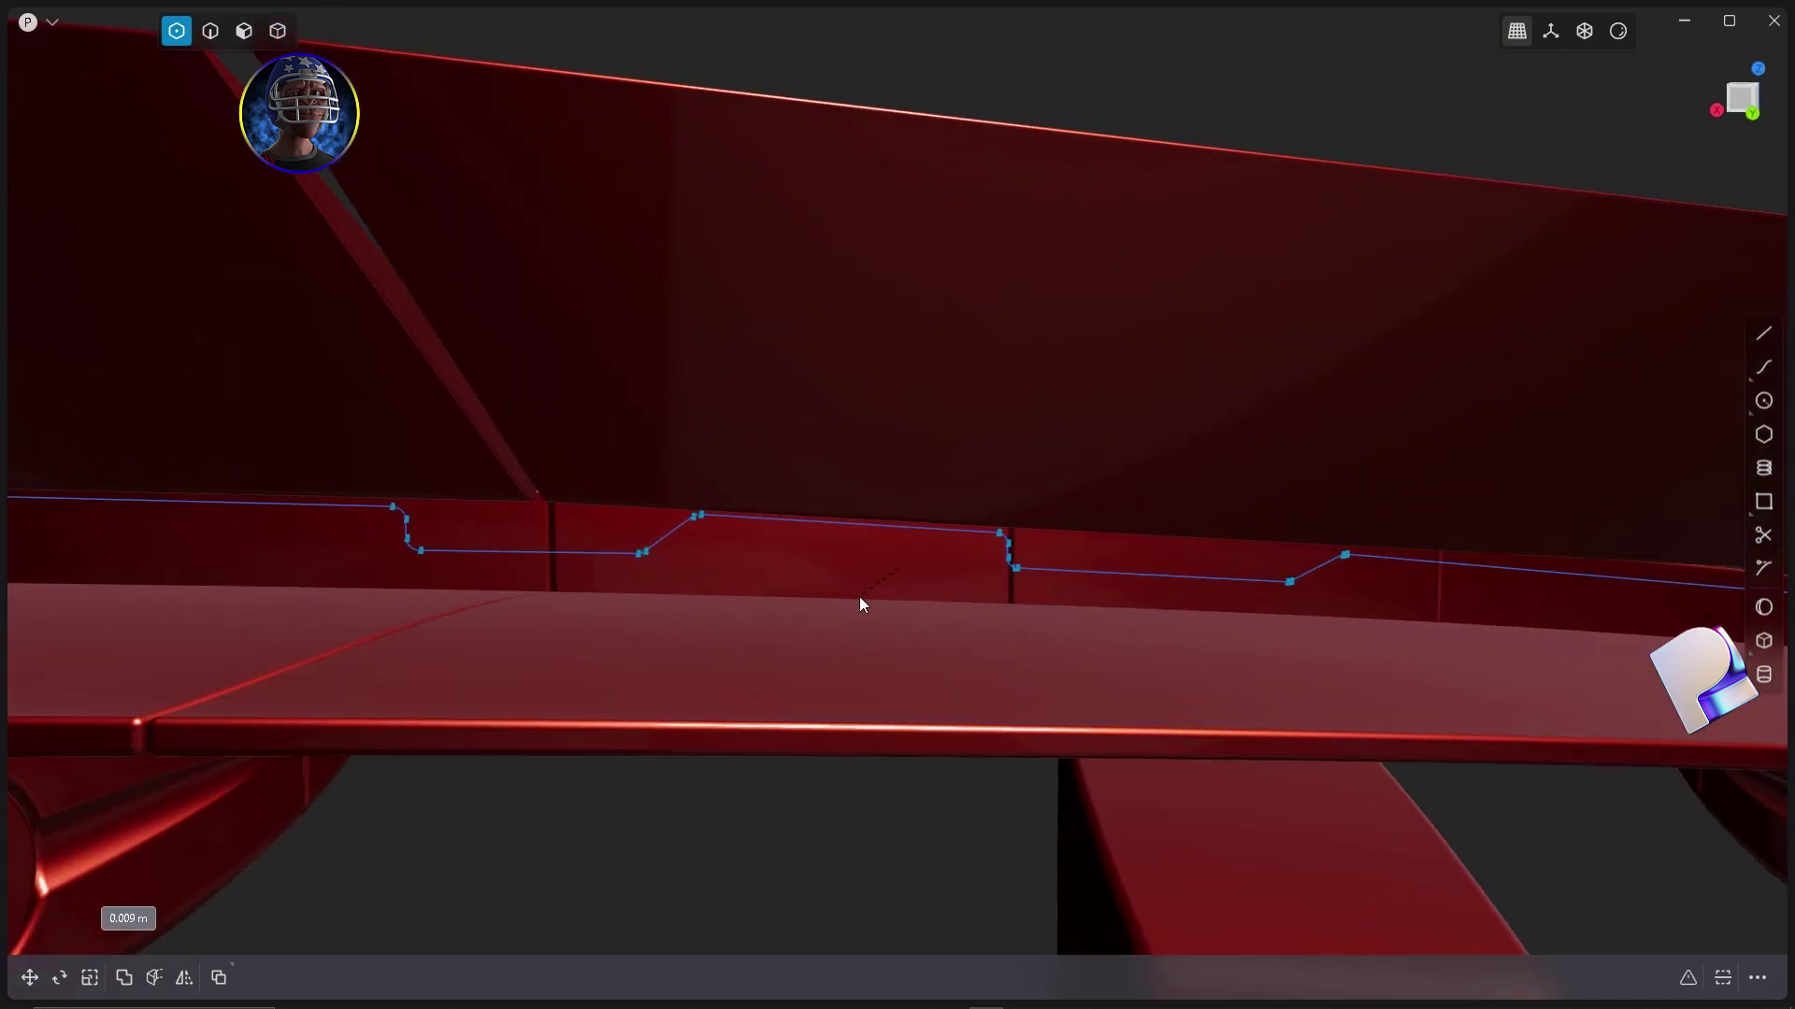
{"action": "left_click", "coordinate": [860, 599]}
Create a thin pipe along the filleted polyline on the strip's front face.
{"action": "key", "text": "2"}
{"action": "scroll", "coordinate": [918, 523], "scroll_direction": "down", "scroll_amount": 5}
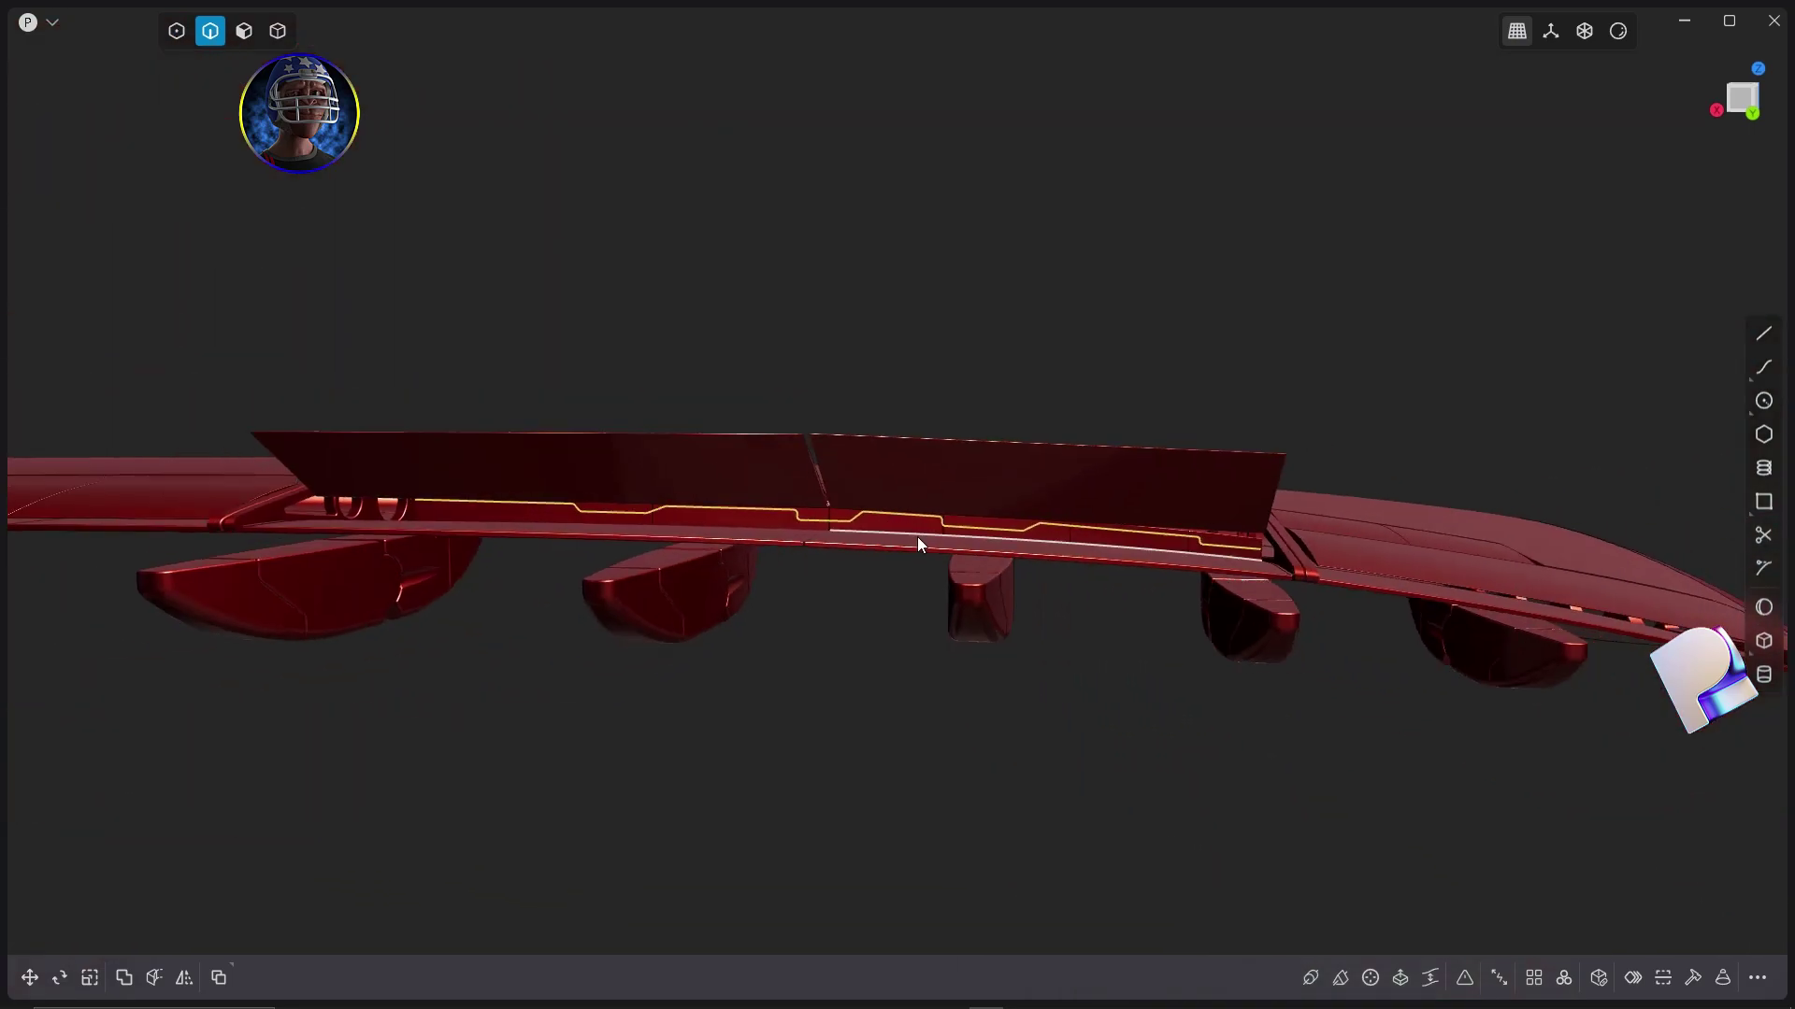
{"action": "scroll", "coordinate": [920, 528], "scroll_direction": "up", "scroll_amount": 3}
{"action": "middle_click_drag", "start_coordinate": [920, 529], "coordinate": [1078, 547], "text": "shift"}
{"action": "key", "text": "p"}
{"action": "scroll", "coordinate": [199, 458], "scroll_direction": "up", "scroll_amount": 4}
{"action": "left_click_drag", "start_coordinate": [197, 485], "coordinate": [243, 486]}
{"action": "right_click", "coordinate": [895, 726]}
{"action": "left_click", "coordinate": [894, 726]}
{"action": "middle_click_drag", "start_coordinate": [895, 725], "coordinate": [858, 716]}
Begin a second polyline just below the pipe, following its first straight run, dip and sloped rise.
{"action": "left_click", "coordinate": [1764, 334]}
{"action": "left_click", "coordinate": [265, 478]}
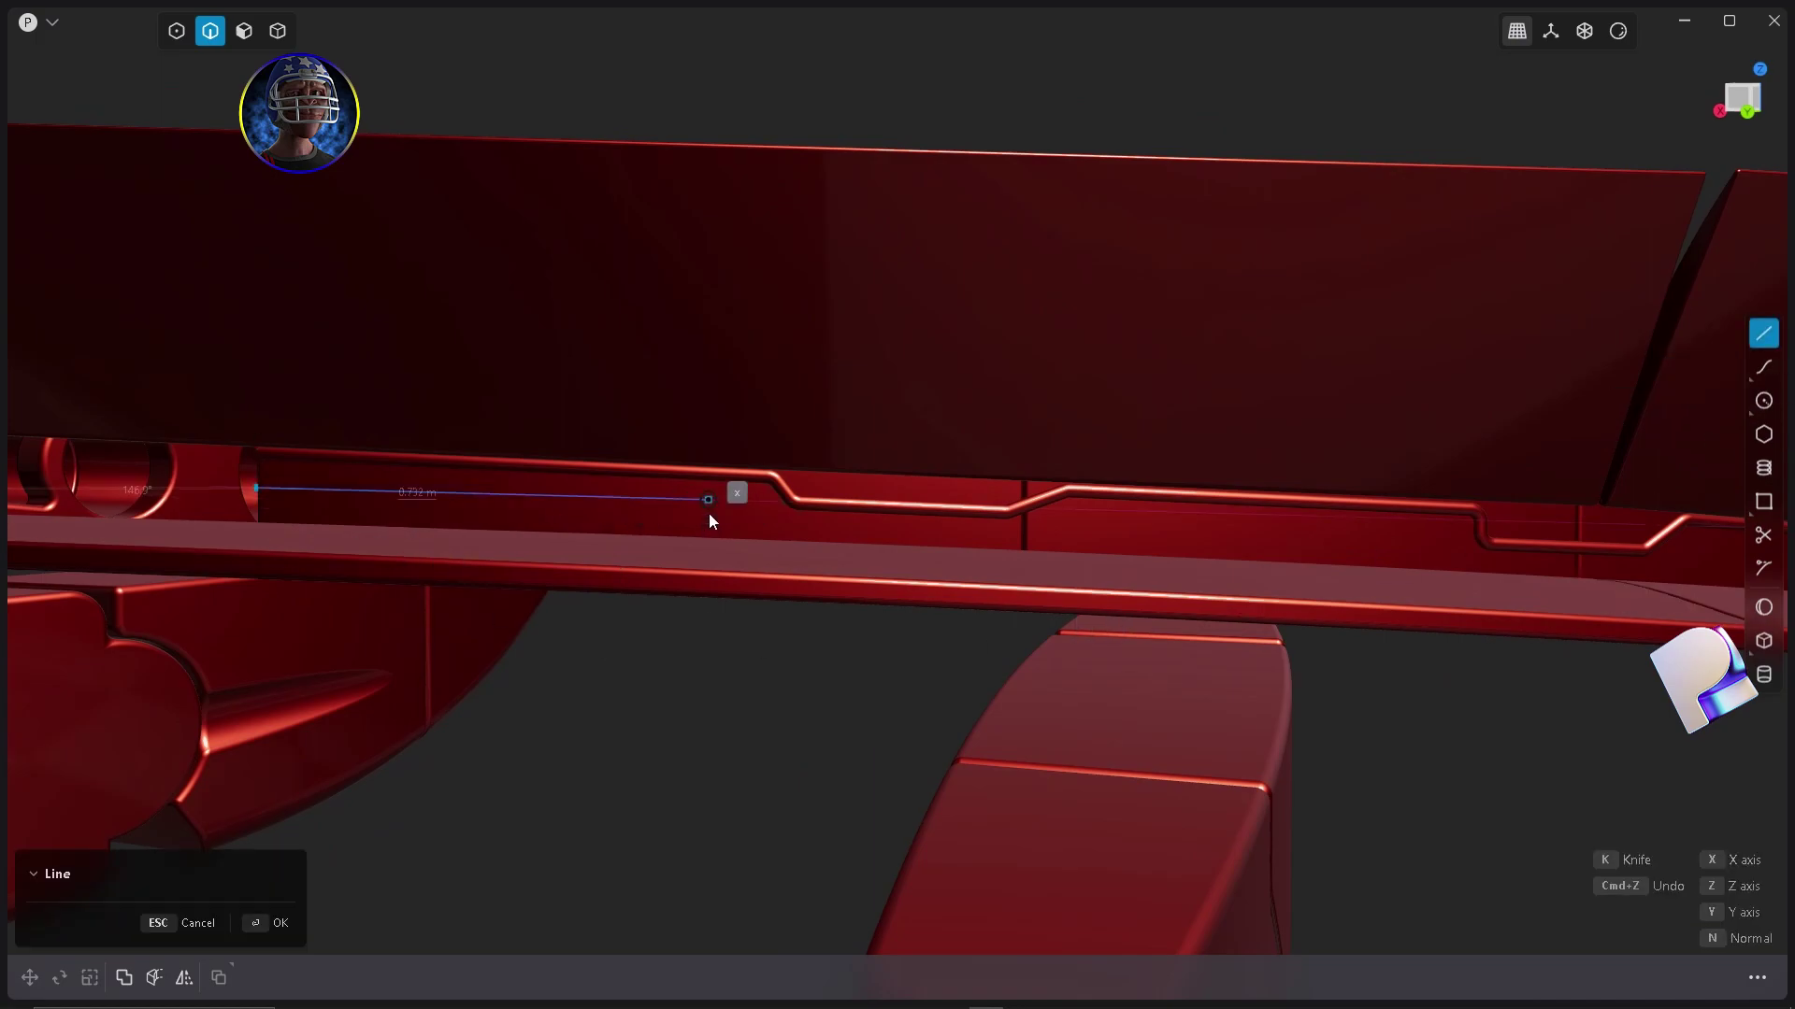
{"action": "scroll", "coordinate": [701, 513], "scroll_direction": "up", "scroll_amount": 3}
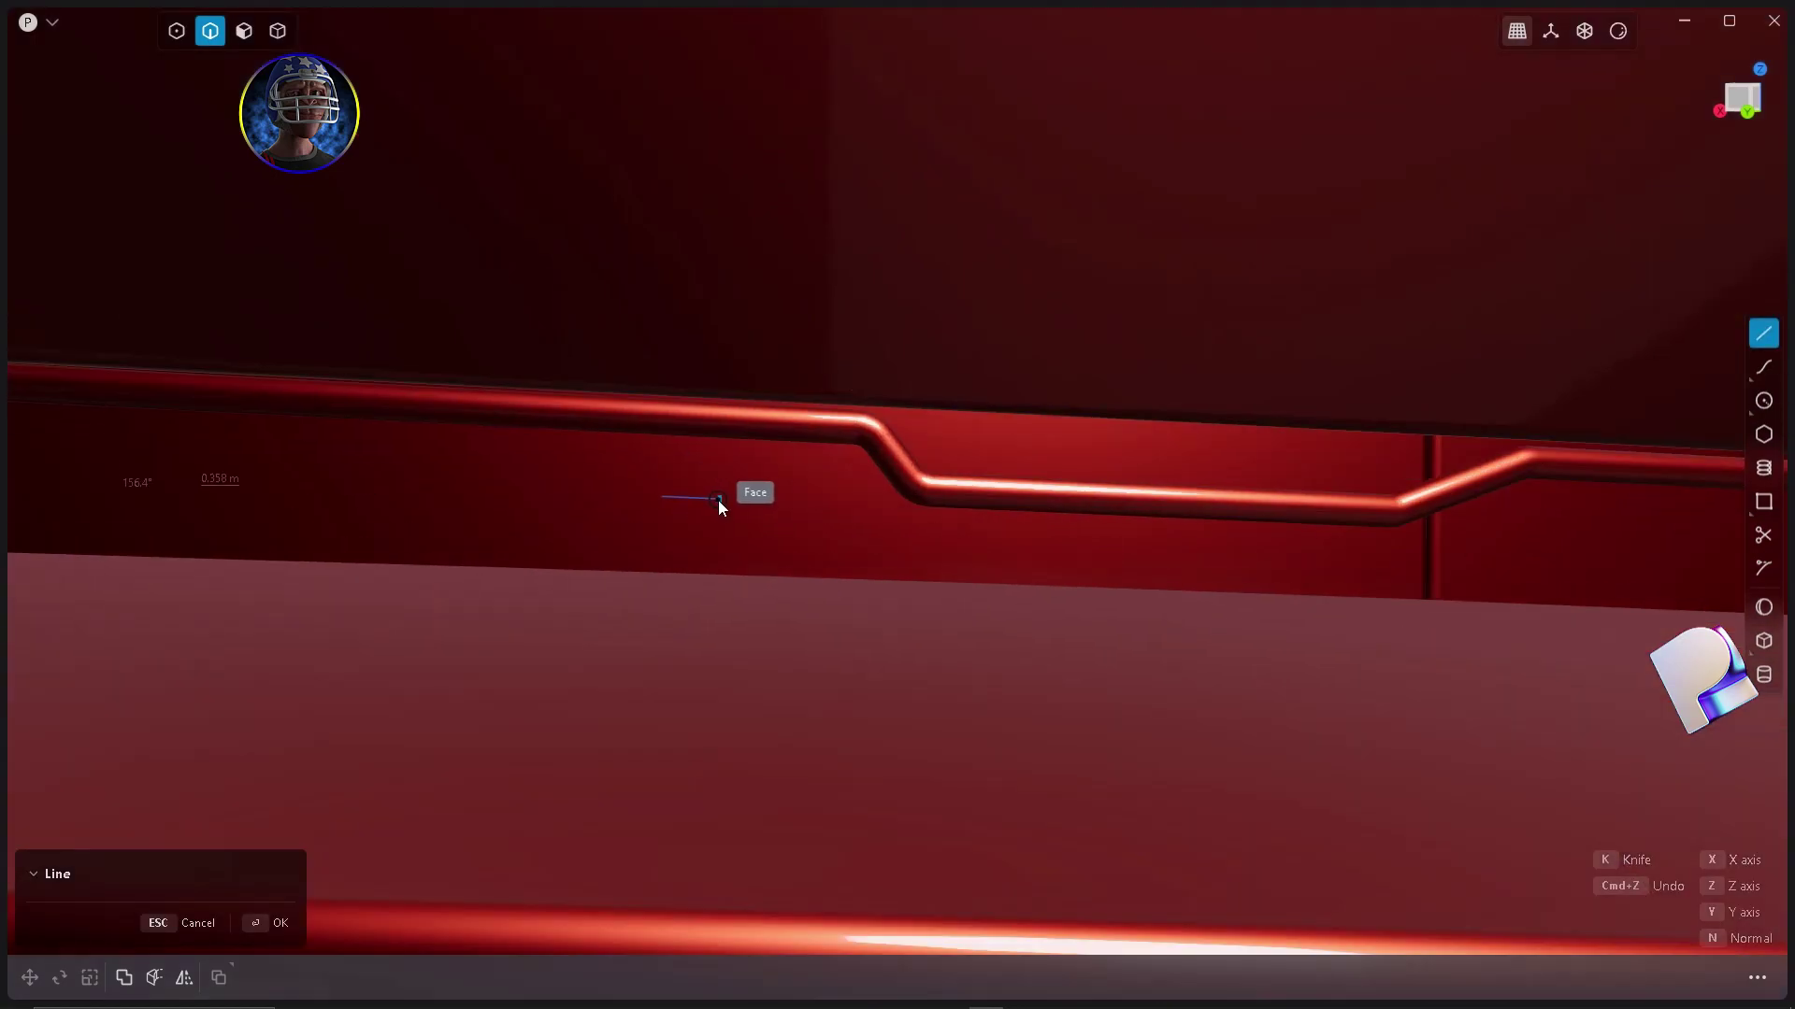
{"action": "left_click", "coordinate": [775, 512]}
{"action": "left_click", "coordinate": [820, 557]}
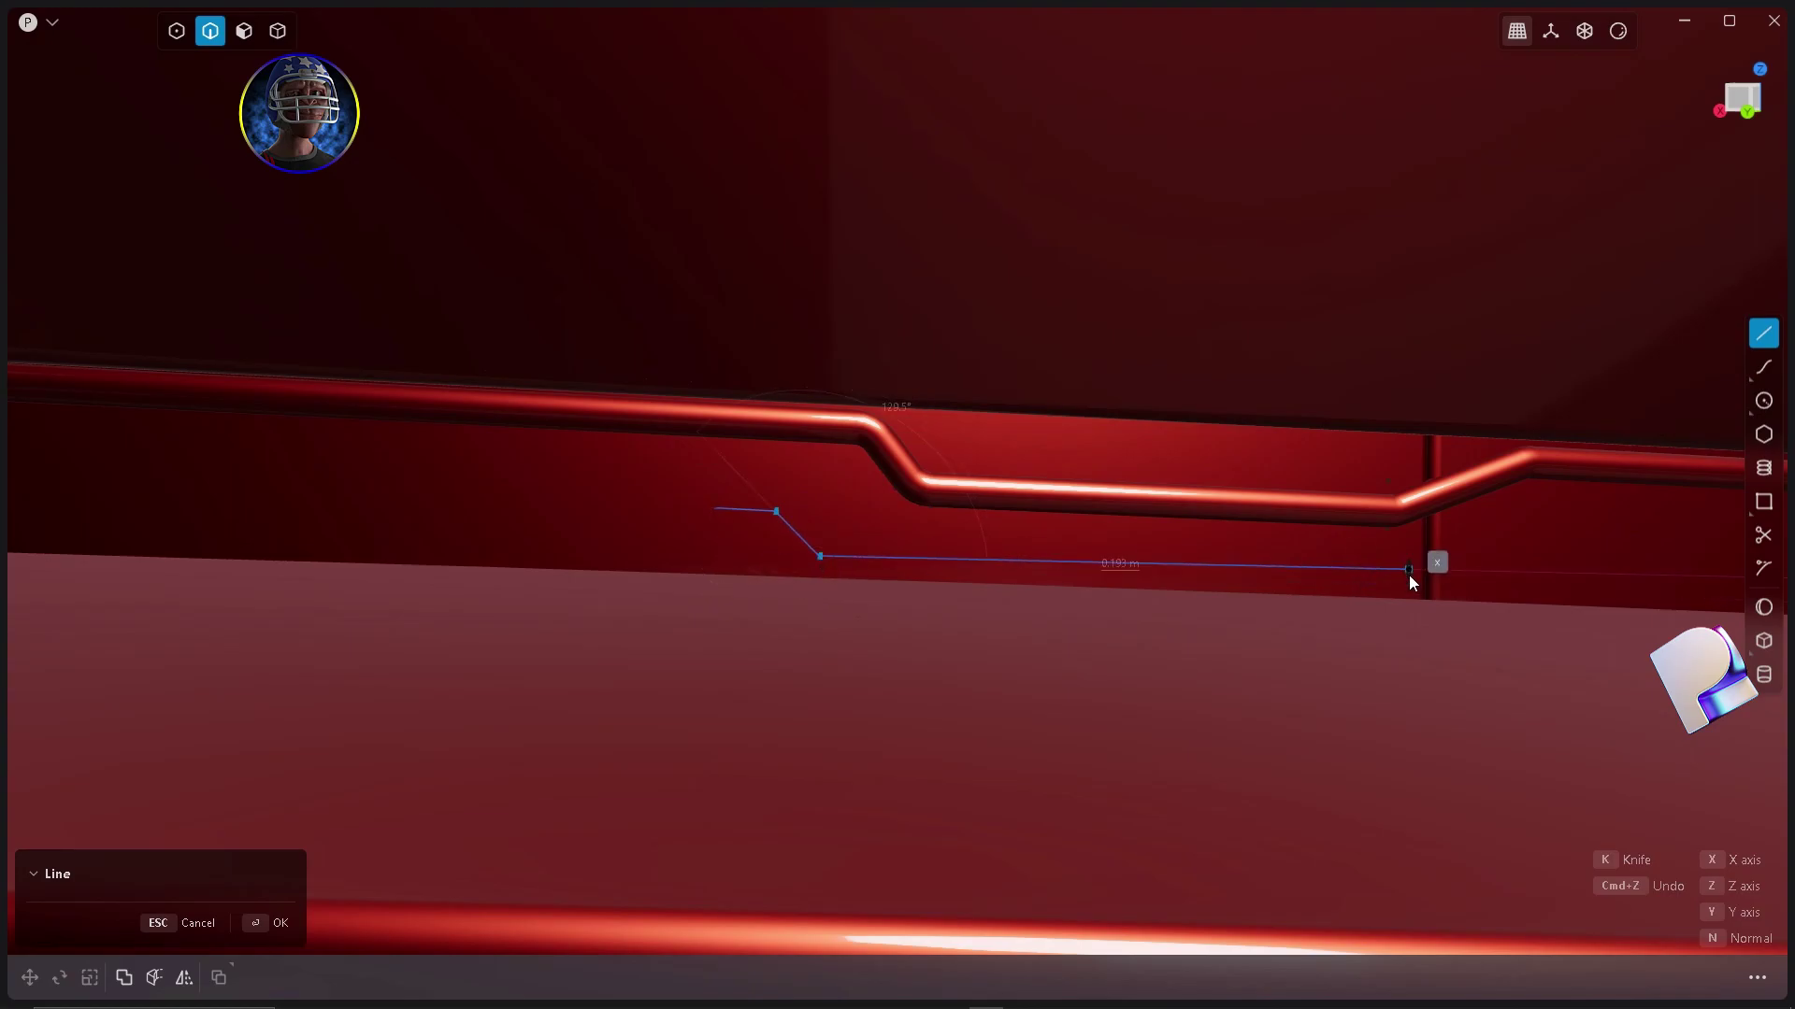
{"action": "left_click", "coordinate": [1422, 577]}
{"action": "left_click", "coordinate": [1545, 524]}
Continue the second polyline with a long run, a vertical drop and a sloped rise beneath the gap between the flaps.
{"action": "scroll", "coordinate": [1545, 519], "scroll_direction": "down", "scroll_amount": 5}
{"action": "scroll", "coordinate": [1595, 482], "scroll_direction": "up", "scroll_amount": 4}
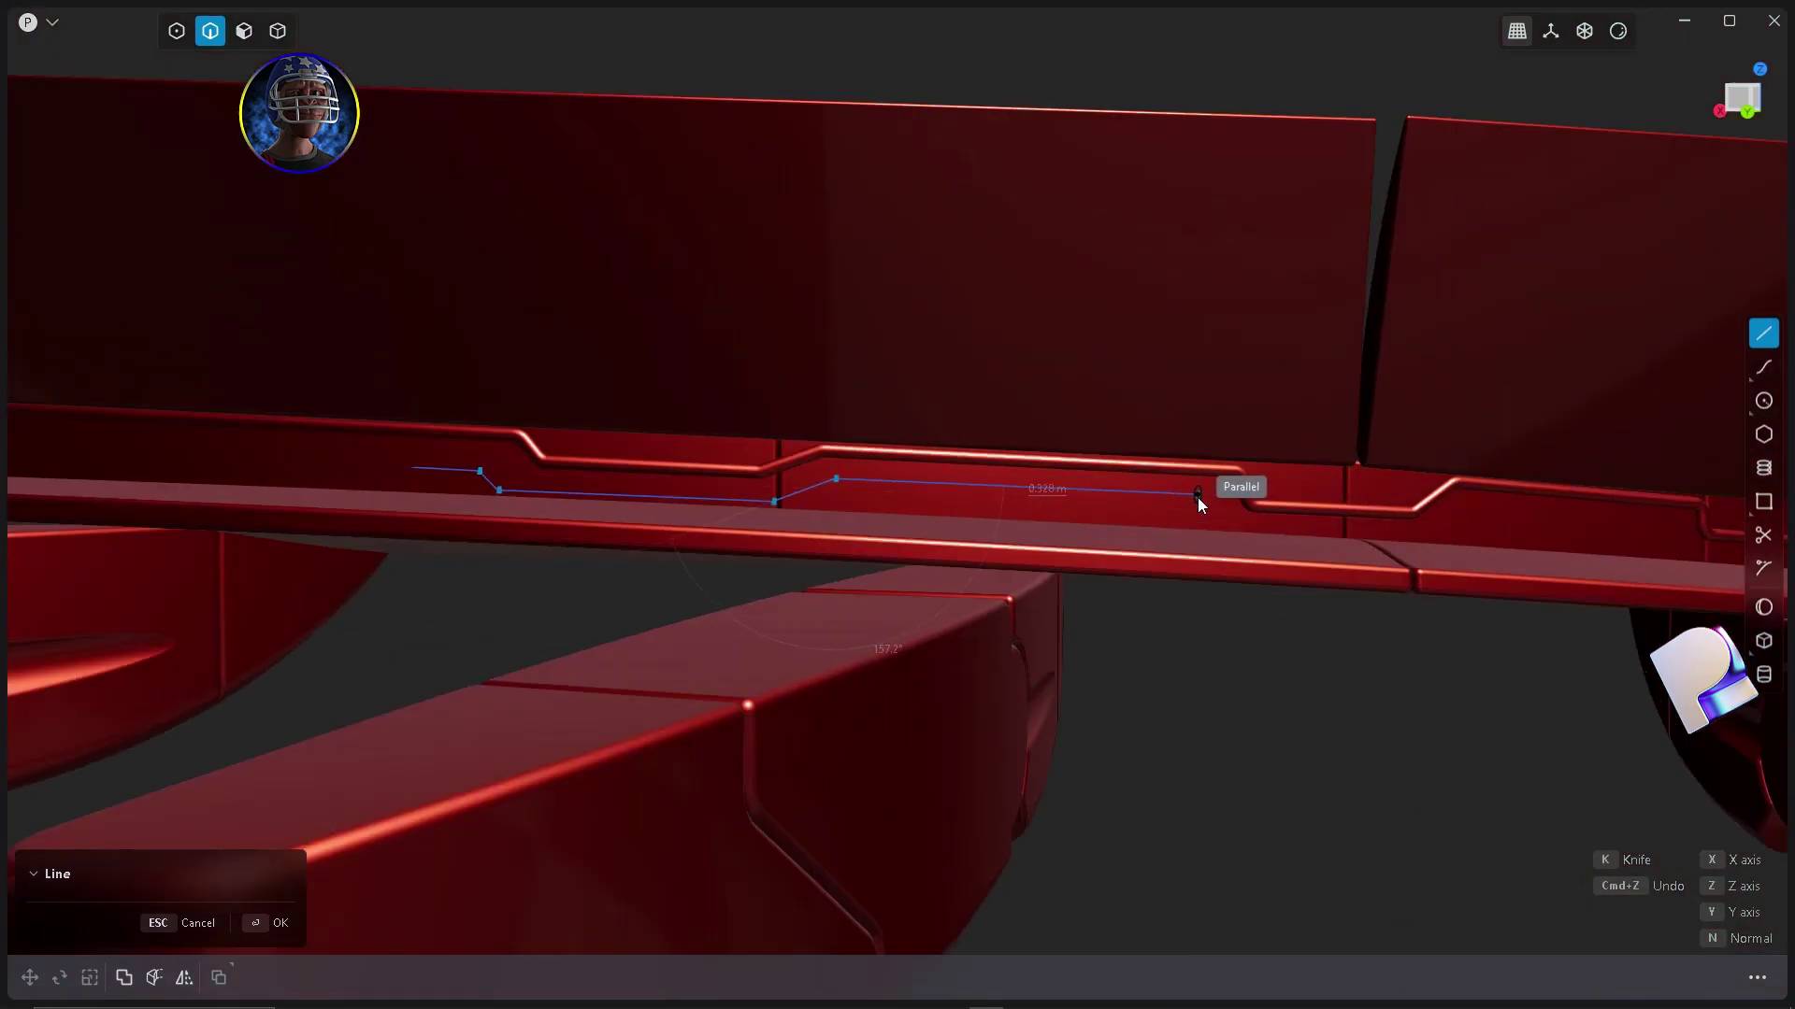
{"action": "scroll", "coordinate": [1197, 498], "scroll_direction": "up", "scroll_amount": 5}
{"action": "left_click", "coordinate": [1274, 497]}
{"action": "left_click", "coordinate": [1275, 592]}
{"action": "scroll", "coordinate": [1614, 619], "scroll_direction": "down", "scroll_amount": 4}
{"action": "middle_click_drag", "start_coordinate": [1614, 619], "coordinate": [1090, 569], "text": "shift"}
{"action": "left_click", "coordinate": [1094, 568]}
{"action": "left_click", "coordinate": [1151, 520]}
Extend the second polyline through the next vertical drop, lowered run and sloped rise below the pipe.
{"action": "scroll", "coordinate": [1521, 557], "scroll_direction": "up", "scroll_amount": 5}
{"action": "left_click", "coordinate": [1506, 548]}
{"action": "scroll", "coordinate": [1505, 548], "scroll_direction": "down", "scroll_amount": 4}
{"action": "middle_click_drag", "start_coordinate": [1506, 548], "coordinate": [804, 454], "text": "shift"}
{"action": "scroll", "coordinate": [1066, 495], "scroll_direction": "up", "scroll_amount": 5}
{"action": "left_click", "coordinate": [1026, 558]}
{"action": "scroll", "coordinate": [598, 477], "scroll_direction": "down", "scroll_amount": 5}
{"action": "middle_click_drag", "start_coordinate": [536, 493], "coordinate": [299, 483], "text": "shift"}
{"action": "left_click", "coordinate": [1102, 543]}
{"action": "left_click", "coordinate": [1226, 512]}
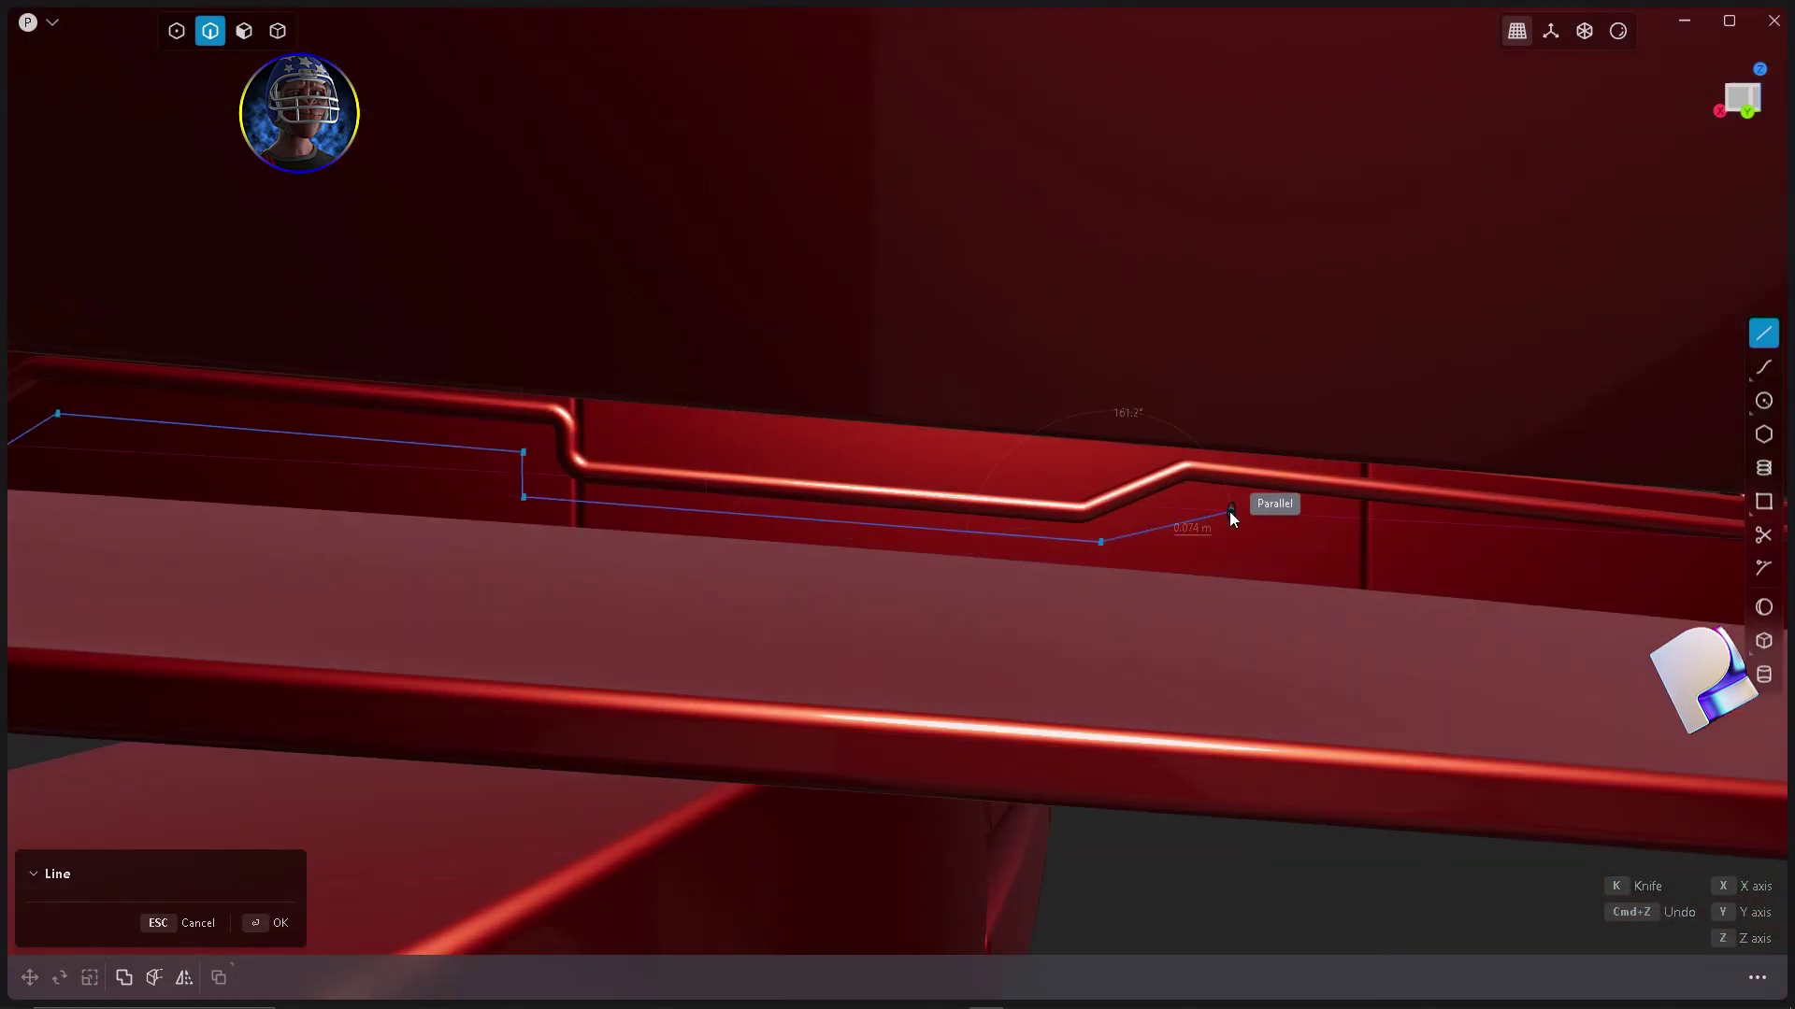
{"action": "left_click", "coordinate": [1193, 503]}
Finish the second polyline with a long run, a last vertical drop and a short run to the strip's far end.
{"action": "scroll", "coordinate": [1192, 502], "scroll_direction": "down", "scroll_amount": 4}
{"action": "middle_click_drag", "start_coordinate": [1687, 571], "coordinate": [1142, 565], "text": "shift"}
{"action": "scroll", "coordinate": [1190, 572], "scroll_direction": "up", "scroll_amount": 5}
{"action": "left_click", "coordinate": [1235, 524]}
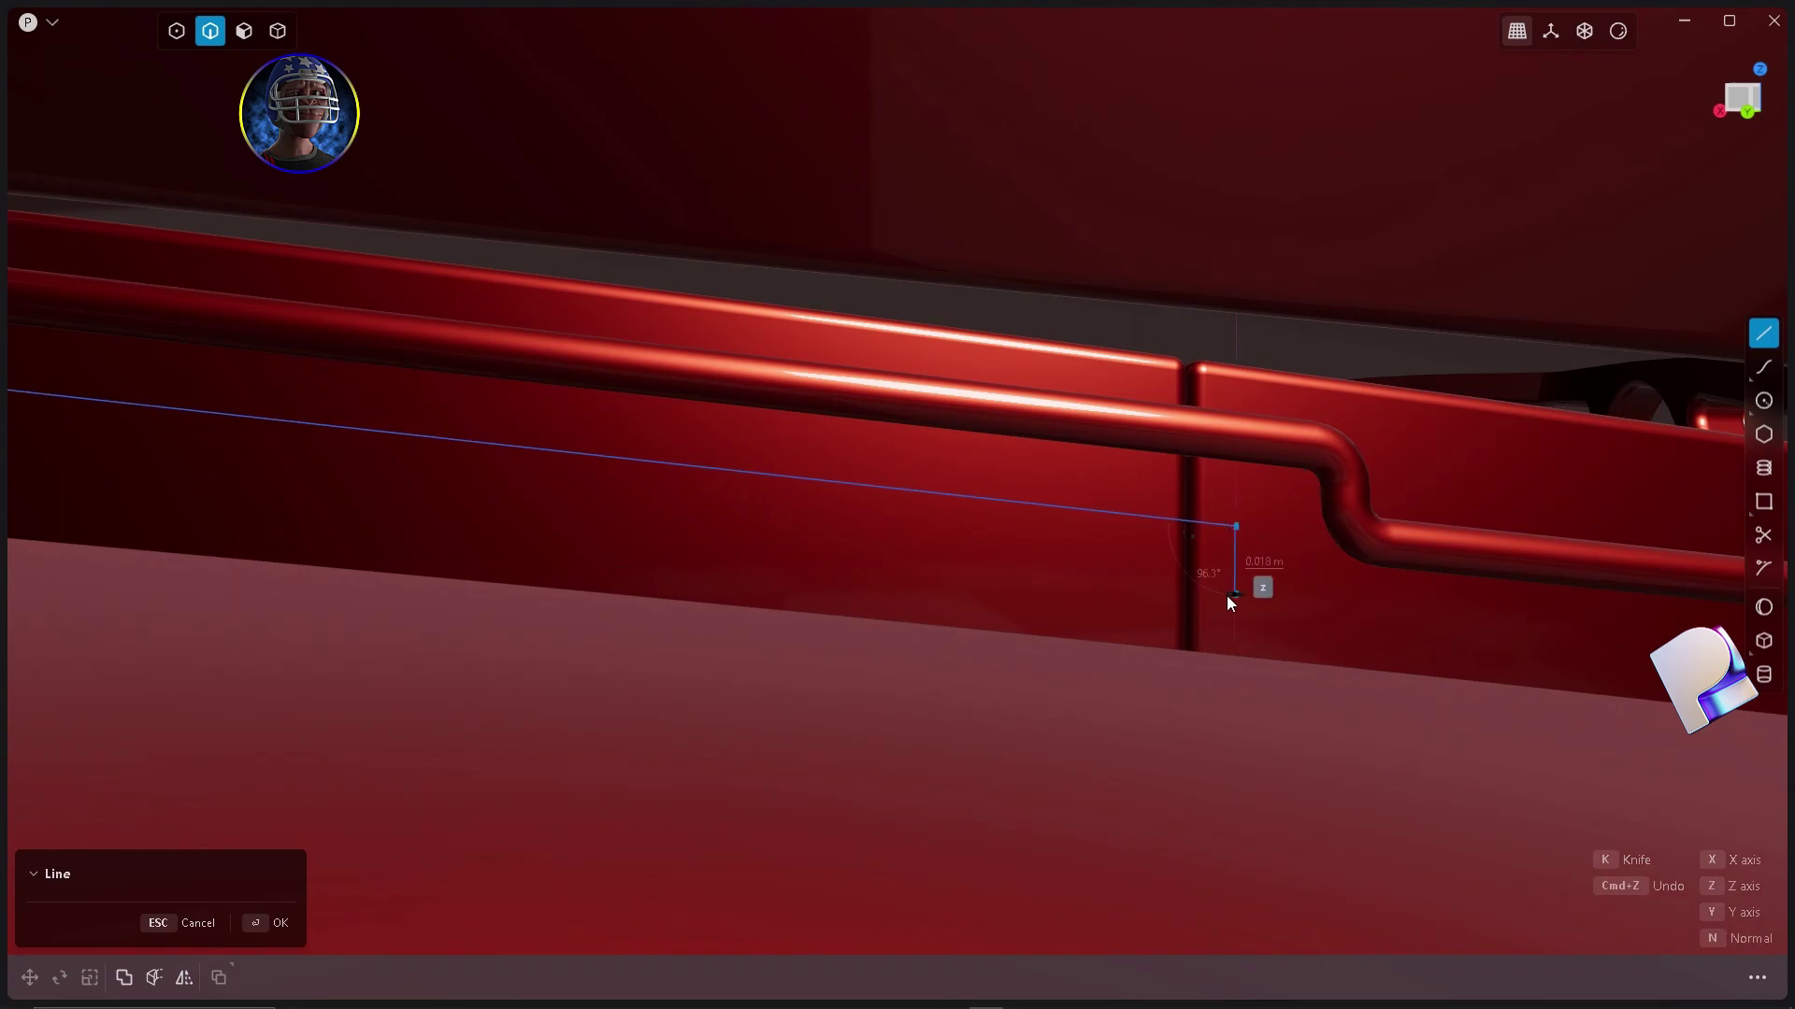
{"action": "left_click", "coordinate": [1234, 612]}
{"action": "scroll", "coordinate": [1234, 612], "scroll_direction": "down", "scroll_amount": 4}
{"action": "middle_click_drag", "start_coordinate": [1375, 613], "coordinate": [963, 475], "text": "shift"}
{"action": "scroll", "coordinate": [968, 477], "scroll_direction": "up", "scroll_amount": 4}
{"action": "left_click", "coordinate": [1356, 543]}
{"action": "key", "text": "Return"}
Examine the second polyline's corner points and its starting end beside the round rib cutouts.
{"action": "scroll", "coordinate": [1335, 519], "scroll_direction": "down", "scroll_amount": 1}
{"action": "scroll", "coordinate": [1311, 508], "scroll_direction": "down", "scroll_amount": 8}
{"action": "scroll", "coordinate": [828, 609], "scroll_direction": "up", "scroll_amount": 2}
{"action": "key", "text": "1"}
{"action": "left_click", "coordinate": [342, 505]}
{"action": "middle_click_drag", "start_coordinate": [342, 505], "coordinate": [453, 513], "text": "shift"}
{"action": "scroll", "coordinate": [428, 480], "scroll_direction": "up", "scroll_amount": 2}
{"action": "key", "text": "2"}
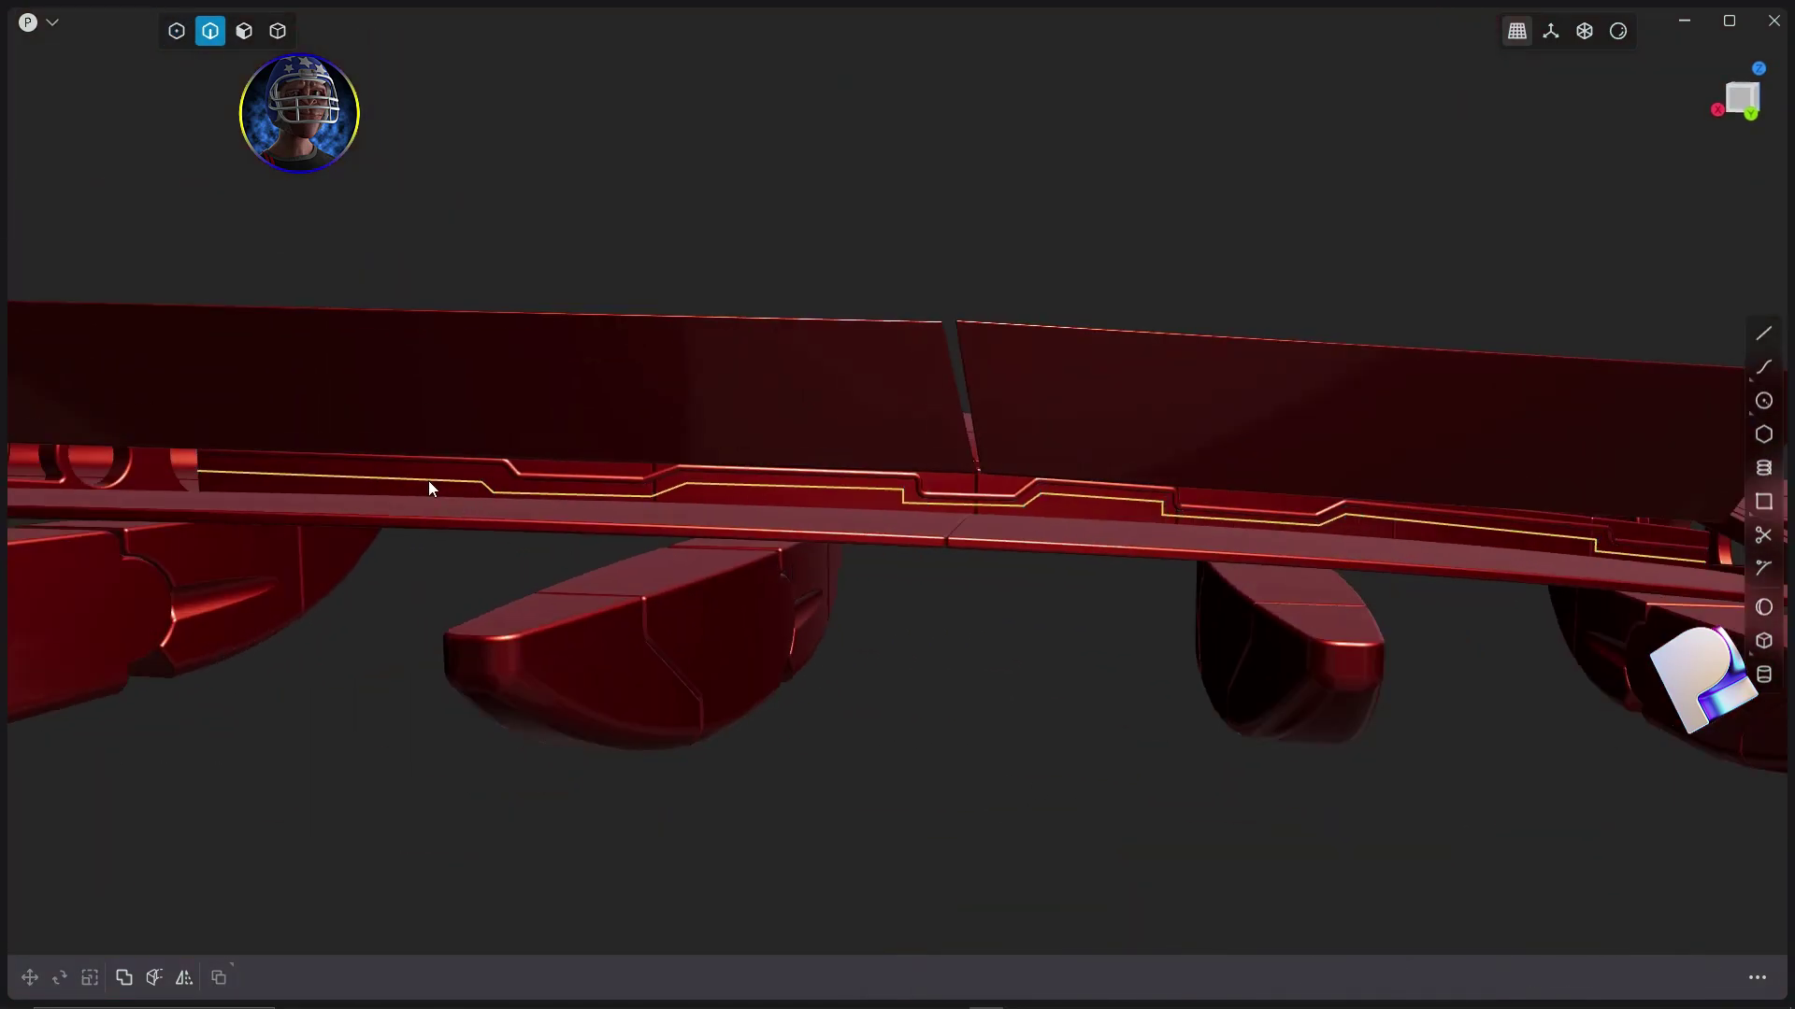
{"action": "left_click", "coordinate": [428, 481]}
{"action": "key", "text": "1"}
{"action": "key", "text": "2"}
{"action": "scroll", "coordinate": [215, 464], "scroll_direction": "up", "scroll_amount": 3}
{"action": "middle_click_drag", "start_coordinate": [215, 463], "coordinate": [883, 458], "text": "shift"}
{"action": "scroll", "coordinate": [957, 445], "scroll_direction": "up", "scroll_amount": 5}
{"action": "middle_click_drag", "start_coordinate": [883, 458], "coordinate": [750, 443]}
{"action": "scroll", "coordinate": [957, 445], "scroll_direction": "up", "scroll_amount": 1}
{"action": "left_click", "coordinate": [927, 440]}
{"action": "scroll", "coordinate": [927, 439], "scroll_direction": "down", "scroll_amount": 10}
{"action": "left_click", "coordinate": [749, 443]}
{"action": "key", "text": "1"}
Try to fillet all points of the second polyline together.
{"action": "left_click_drag", "start_coordinate": [603, 409], "coordinate": [1205, 516]}
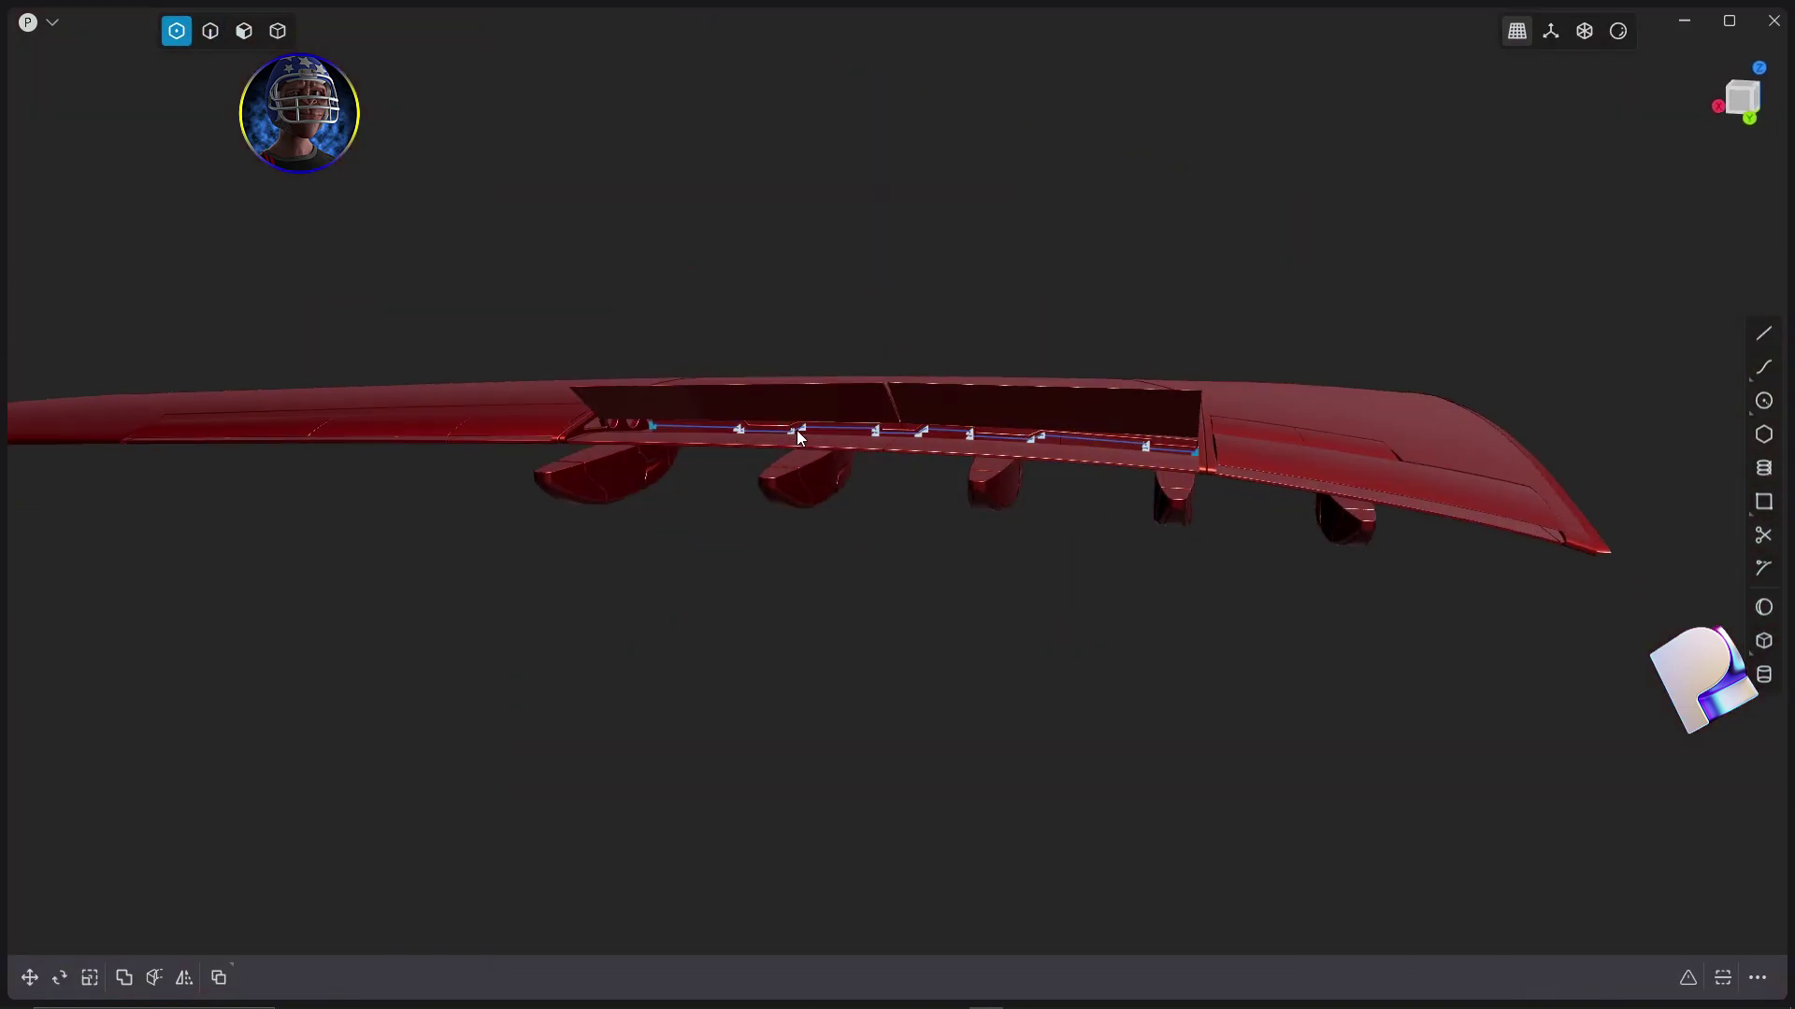
{"action": "scroll", "coordinate": [782, 441], "scroll_direction": "up", "scroll_amount": 5}
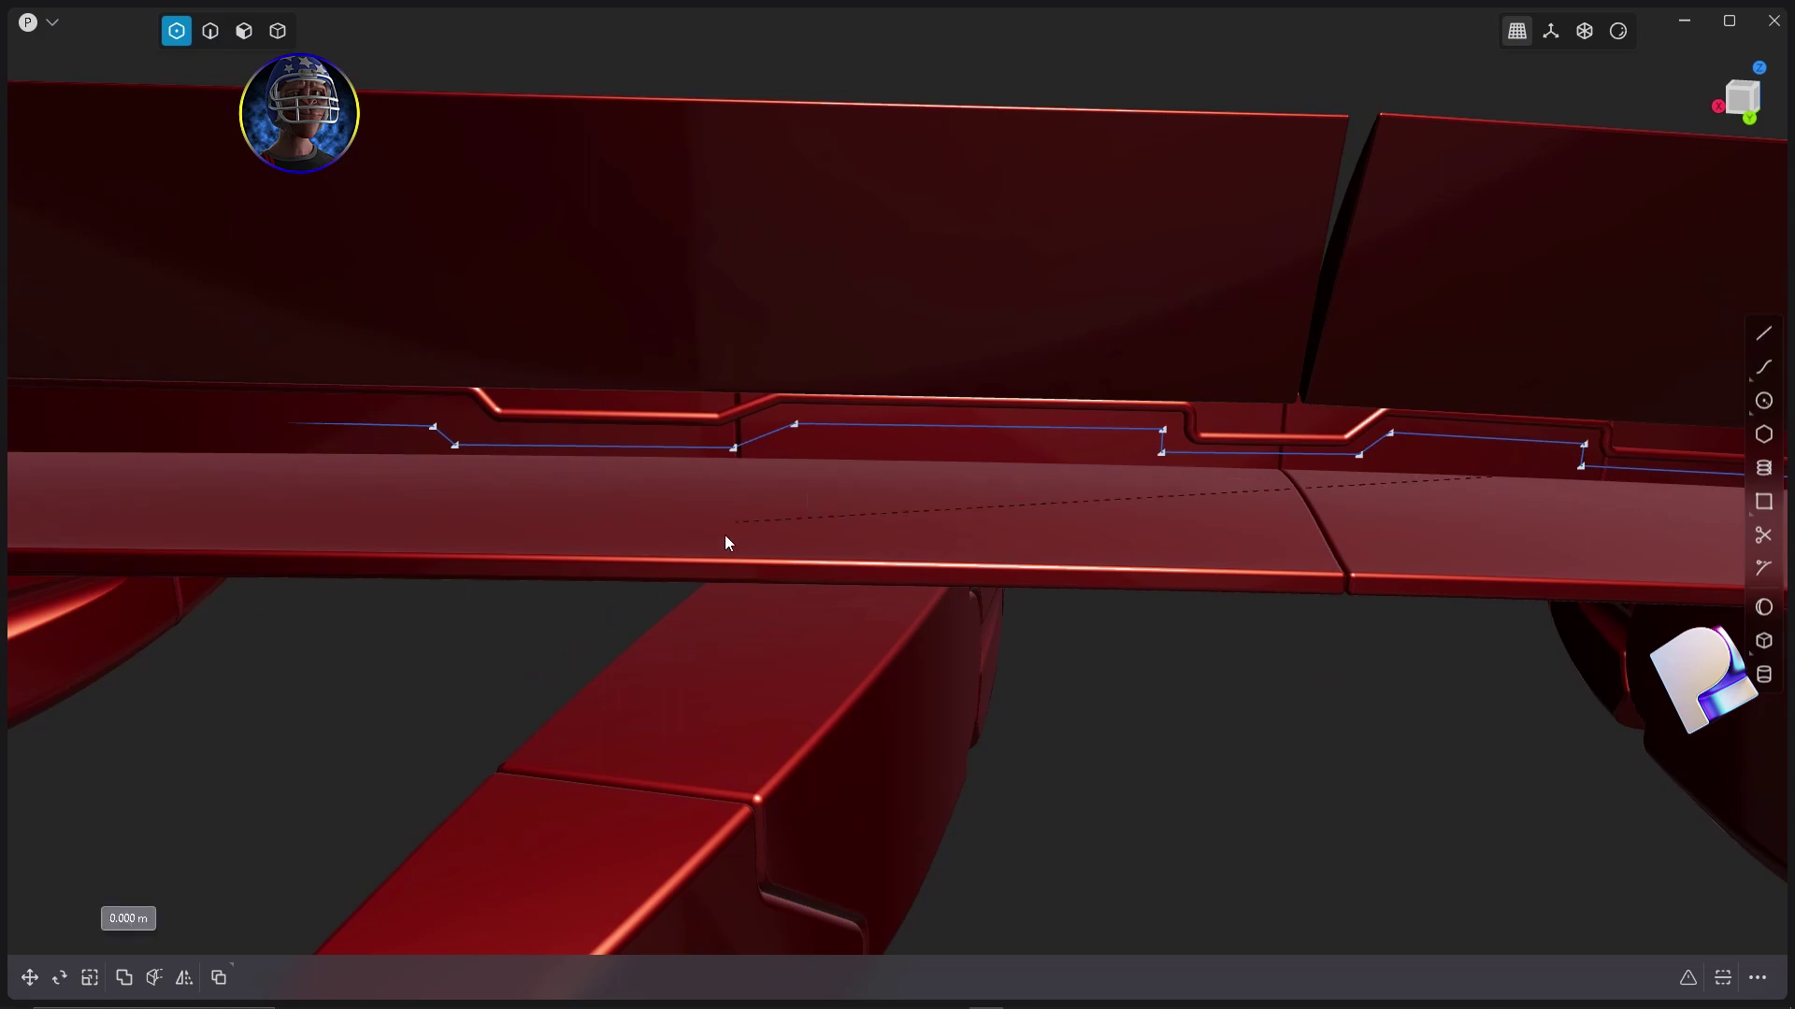
{"action": "scroll", "coordinate": [942, 725], "scroll_direction": "down", "scroll_amount": 8}
Show the side panels and fillet the 14 corner points of the second polyline below the pipe.
{"action": "key", "text": "Tab"}
{"action": "scroll", "coordinate": [1258, 498], "scroll_direction": "up", "scroll_amount": 1}
{"action": "scroll", "coordinate": [1234, 481], "scroll_direction": "down", "scroll_amount": 3}
{"action": "left_click_drag", "start_coordinate": [745, 390], "coordinate": [1445, 580]}
{"action": "scroll", "coordinate": [1381, 458], "scroll_direction": "up", "scroll_amount": 8}
{"action": "key", "text": "g"}
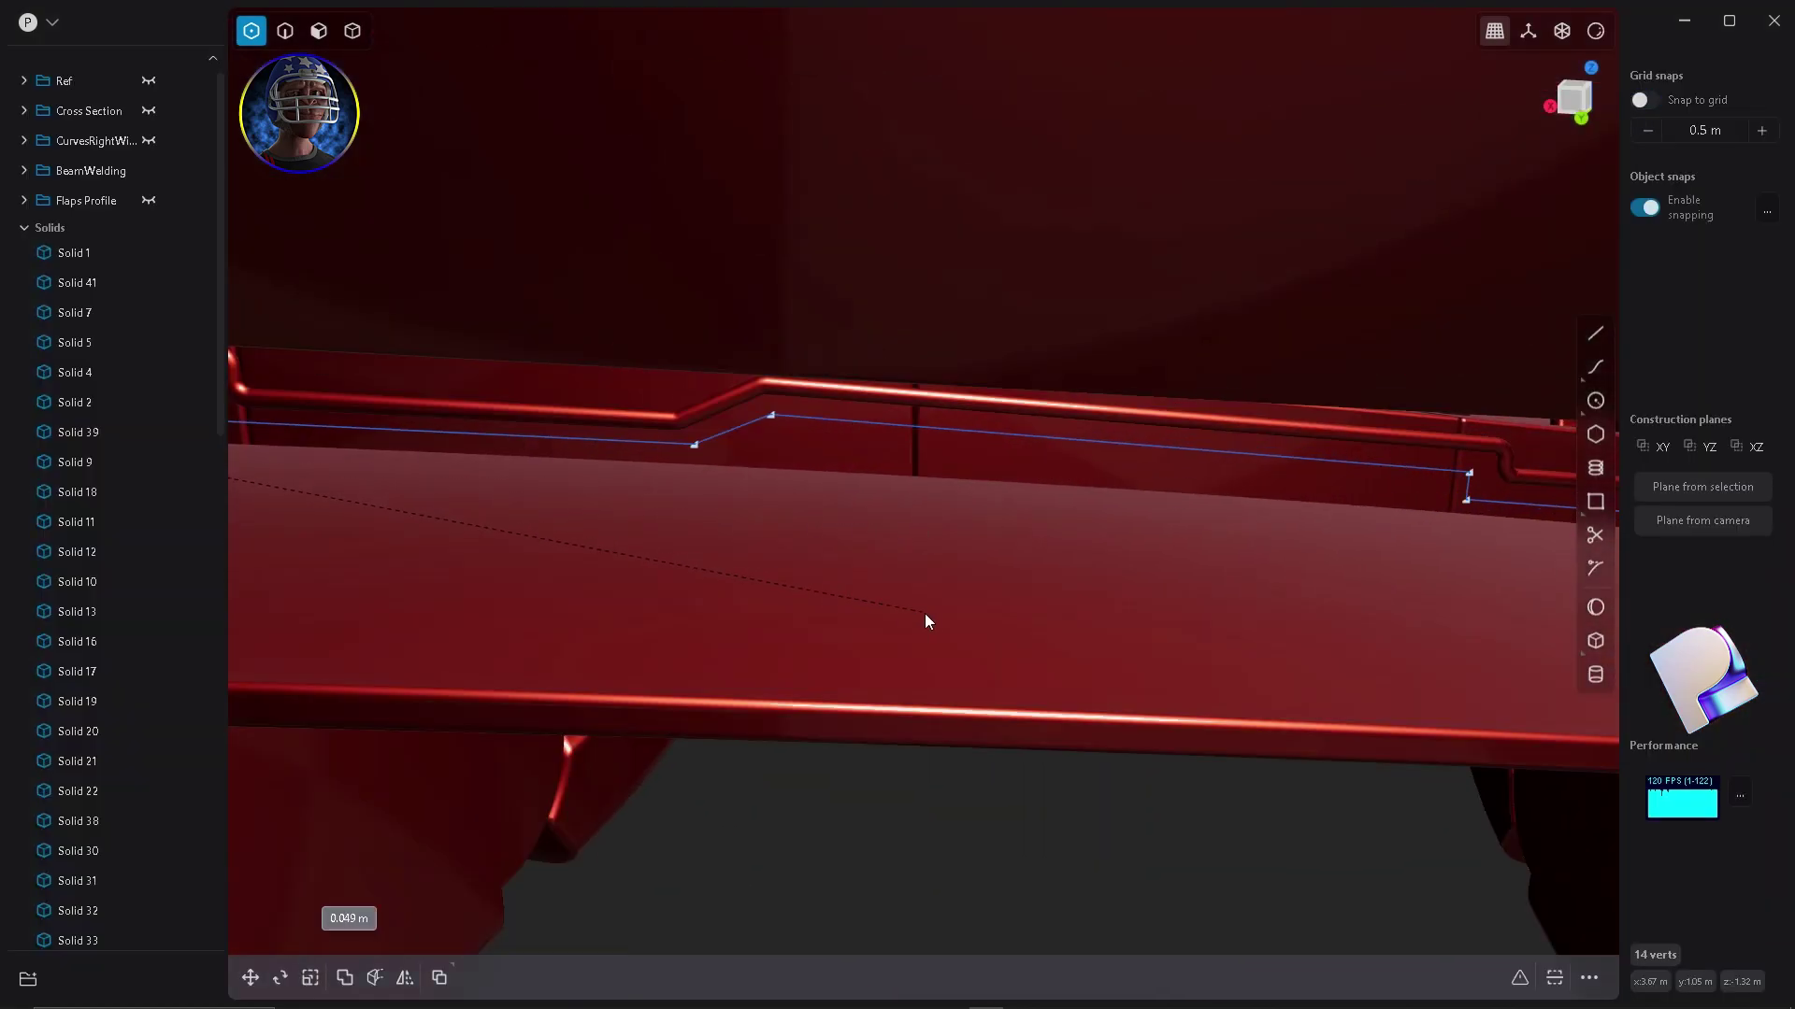
{"action": "left_click", "coordinate": [886, 604]}
{"action": "key", "text": "2"}
{"action": "scroll", "coordinate": [890, 600], "scroll_direction": "down", "scroll_amount": 6}
{"action": "scroll", "coordinate": [744, 424], "scroll_direction": "up", "scroll_amount": 5}
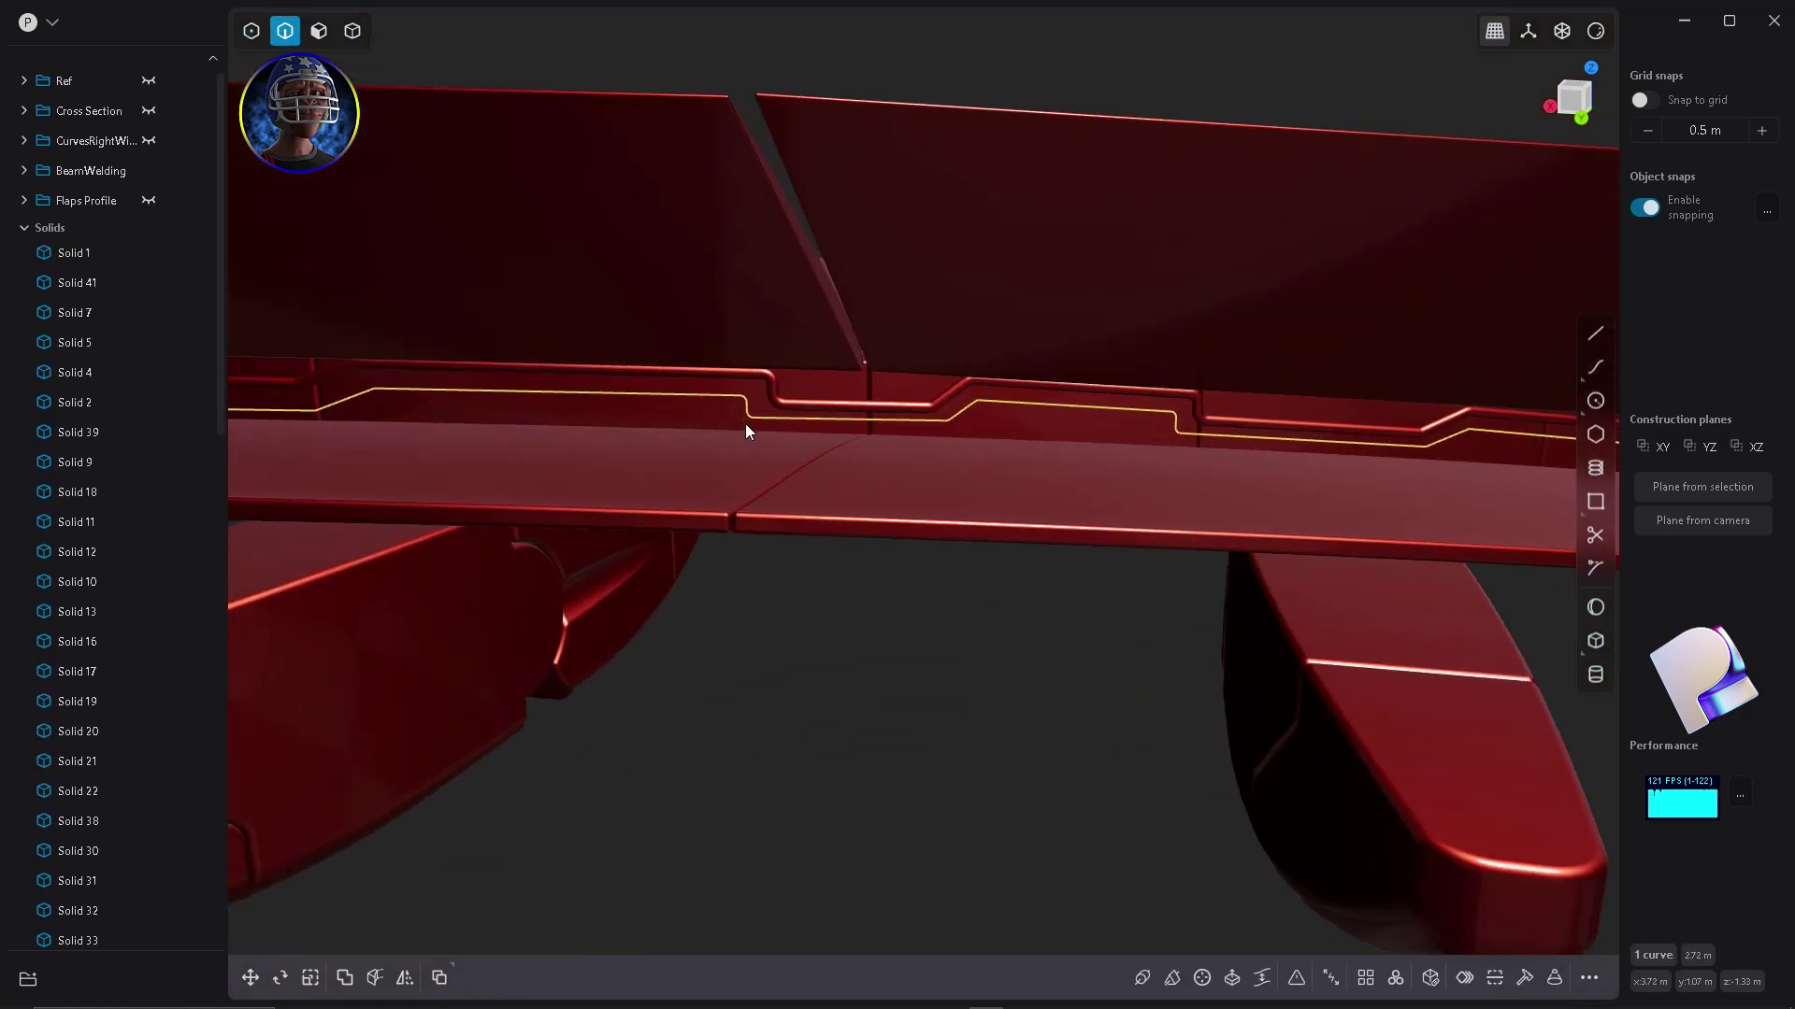
{"action": "key", "text": "p"}
{"action": "scroll", "coordinate": [745, 432], "scroll_direction": "down", "scroll_amount": 6}
{"action": "middle_click_drag", "start_coordinate": [396, 469], "coordinate": [574, 473], "text": "shift"}
{"action": "scroll", "coordinate": [574, 472], "scroll_direction": "up", "scroll_amount": 6}
{"action": "scroll", "coordinate": [574, 472], "scroll_direction": "down", "scroll_amount": 2}
{"action": "key", "text": "Escape"}
Rebuild the filleted second curve by number of points, using 136 points.
{"action": "left_click", "coordinate": [1522, 982]}
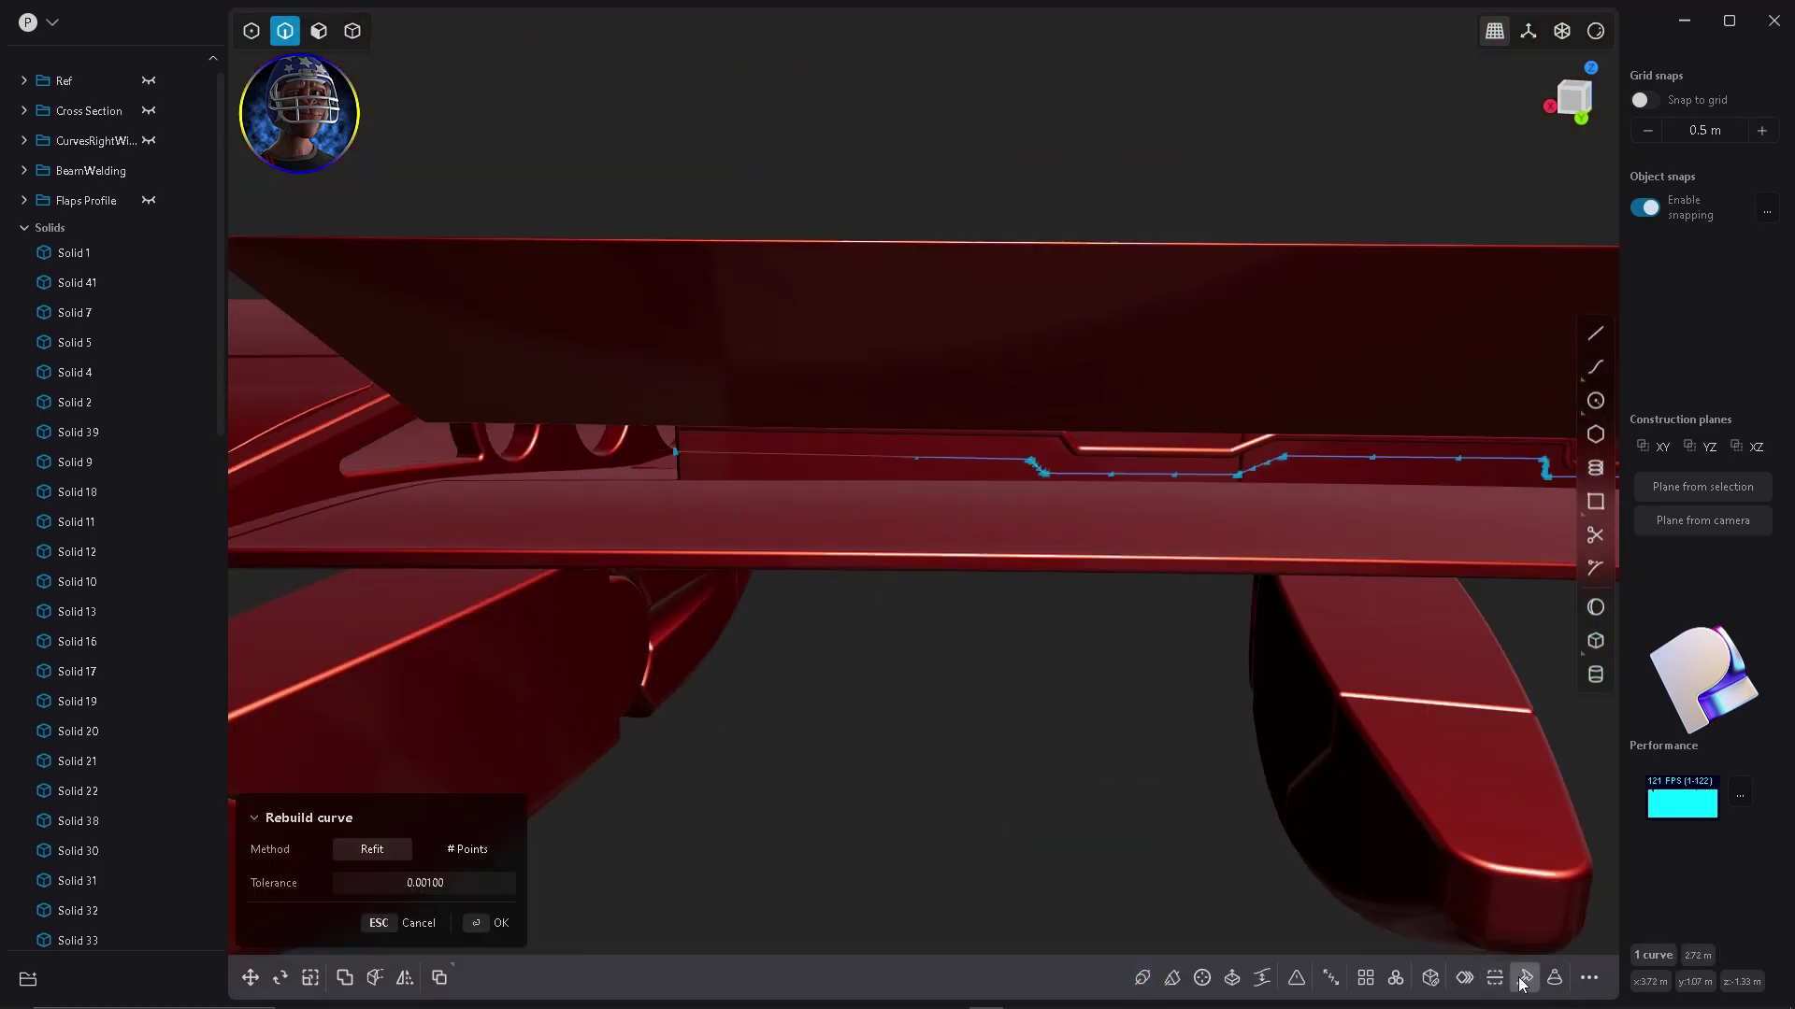
{"action": "left_click", "coordinate": [467, 849]}
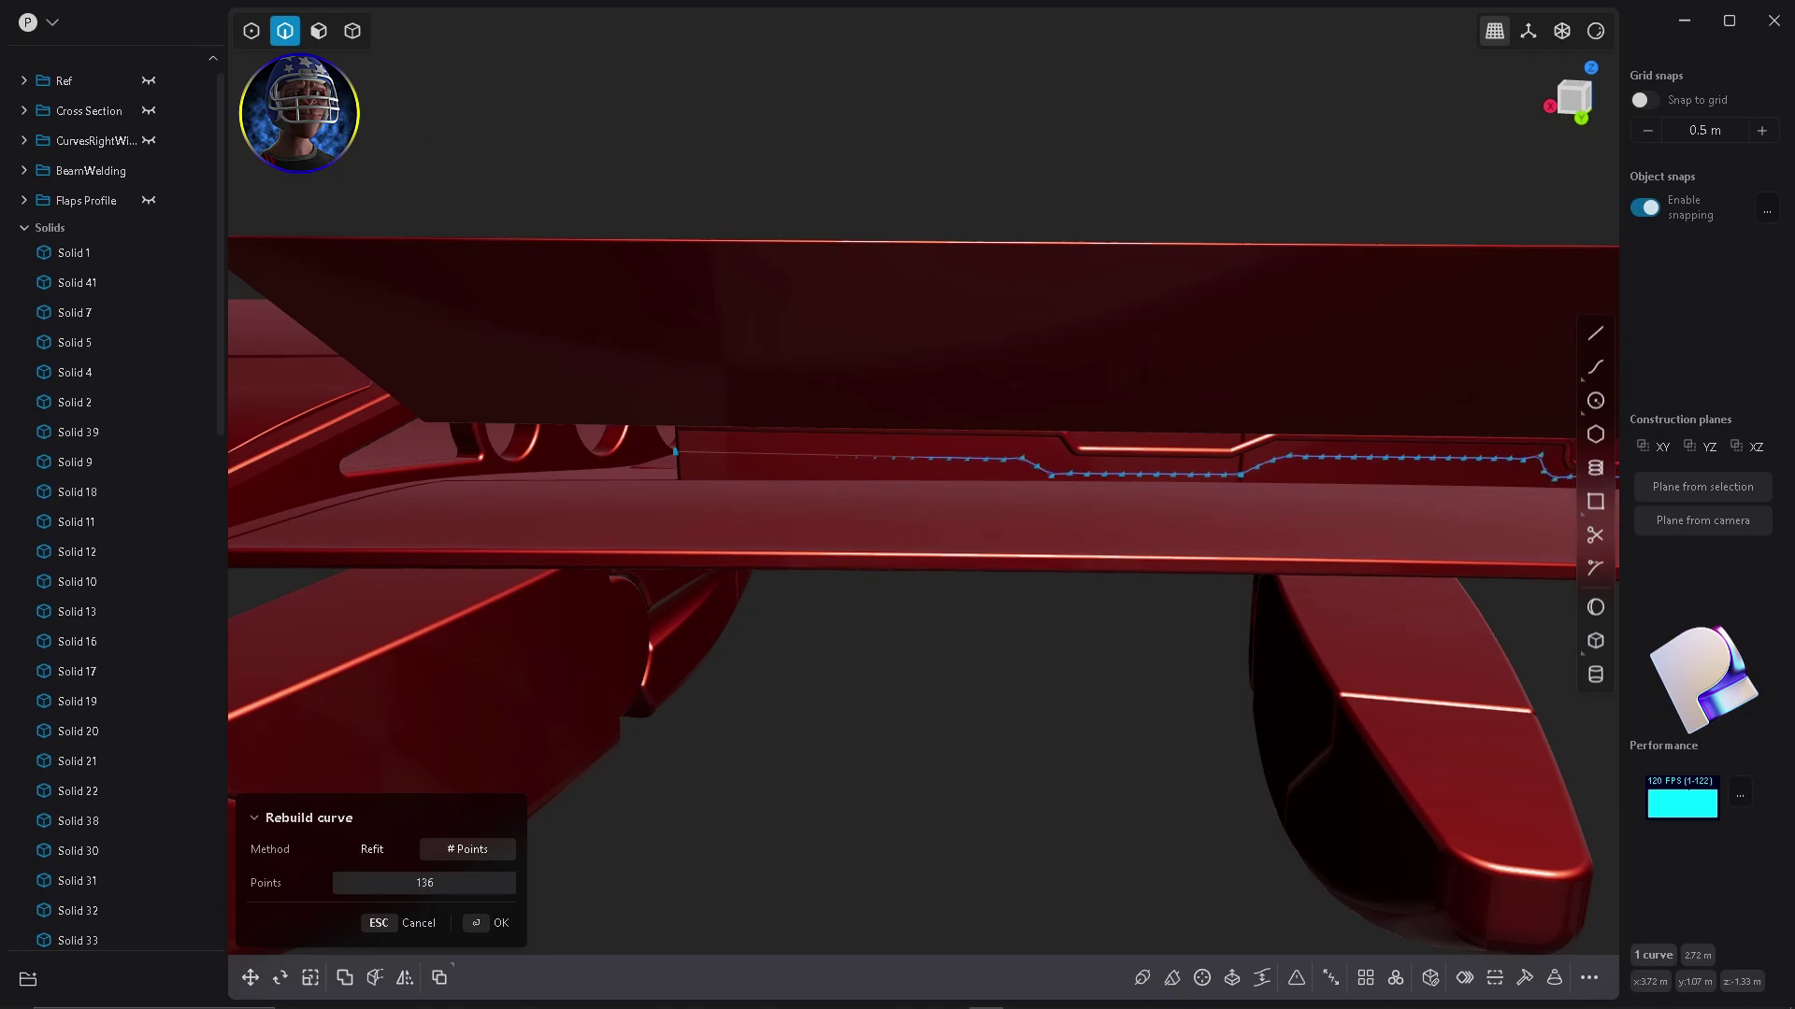
{"action": "key", "text": "Return"}
Create a round pipe along the rebuilt second curve with a section size of about 0.00785 m.
{"action": "key", "text": "p"}
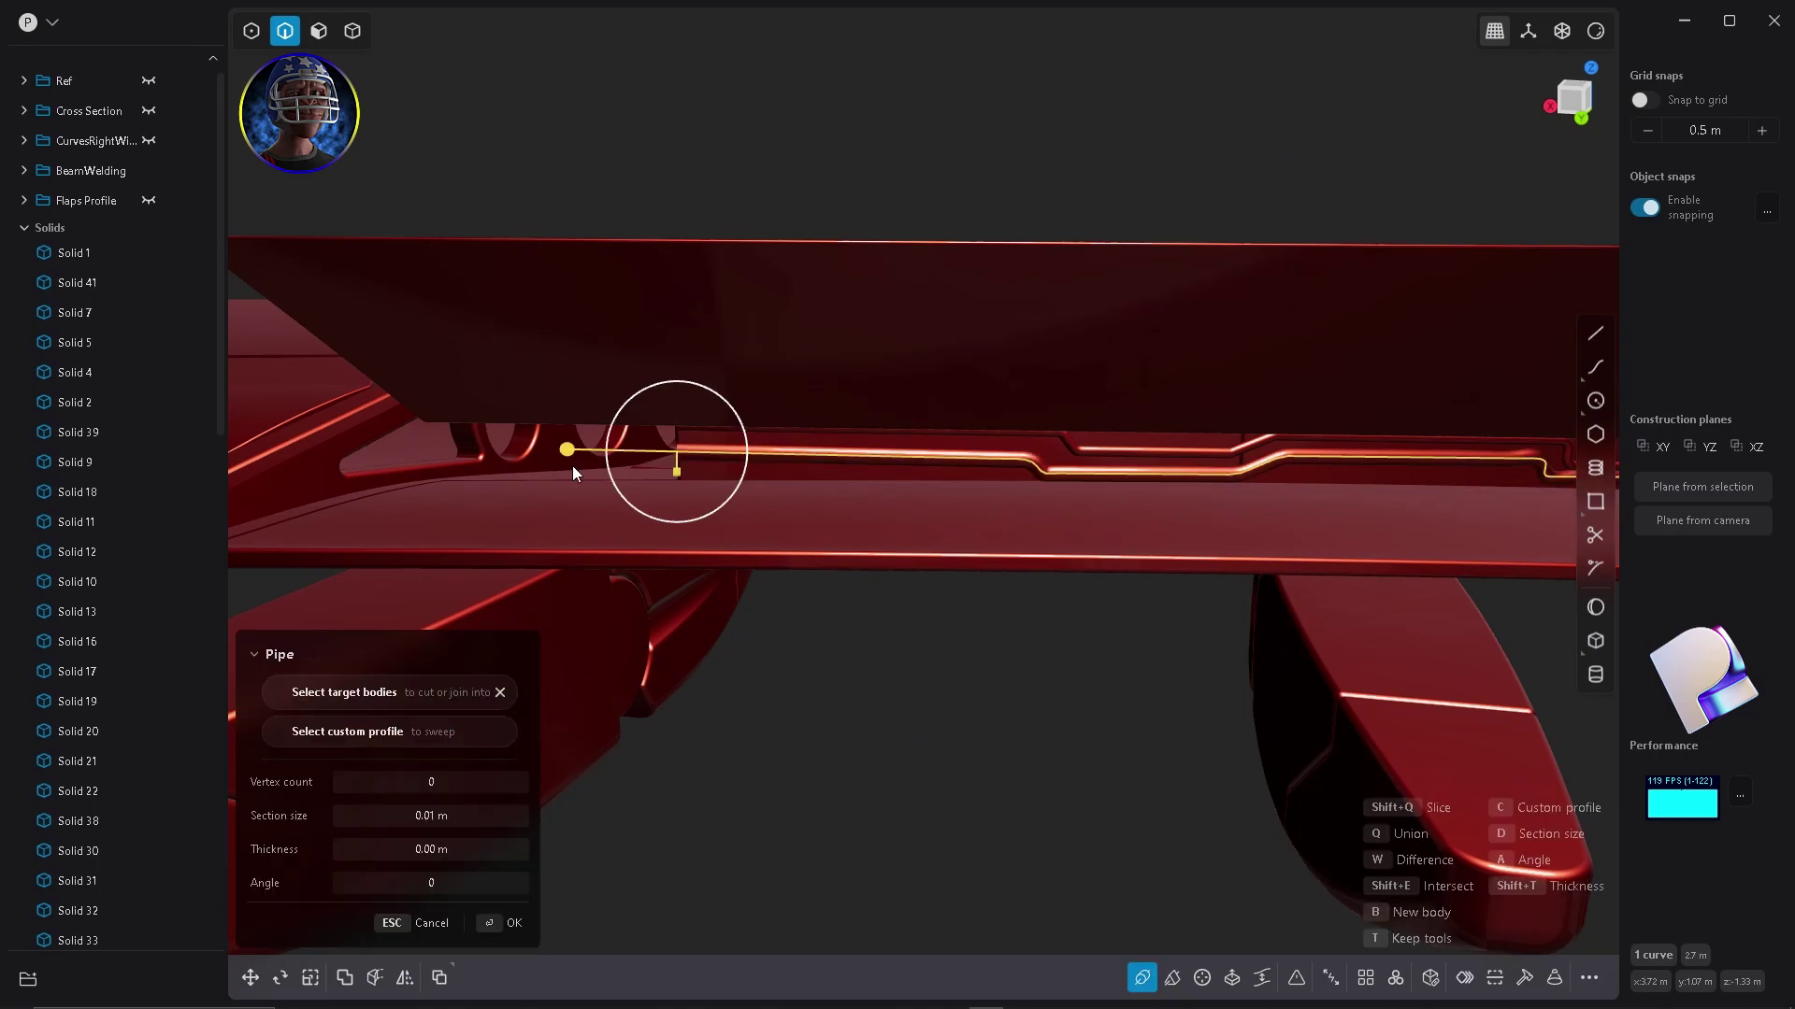
{"action": "scroll", "coordinate": [612, 455], "scroll_direction": "up", "scroll_amount": 5}
{"action": "left_click_drag", "start_coordinate": [647, 449], "coordinate": [671, 451]}
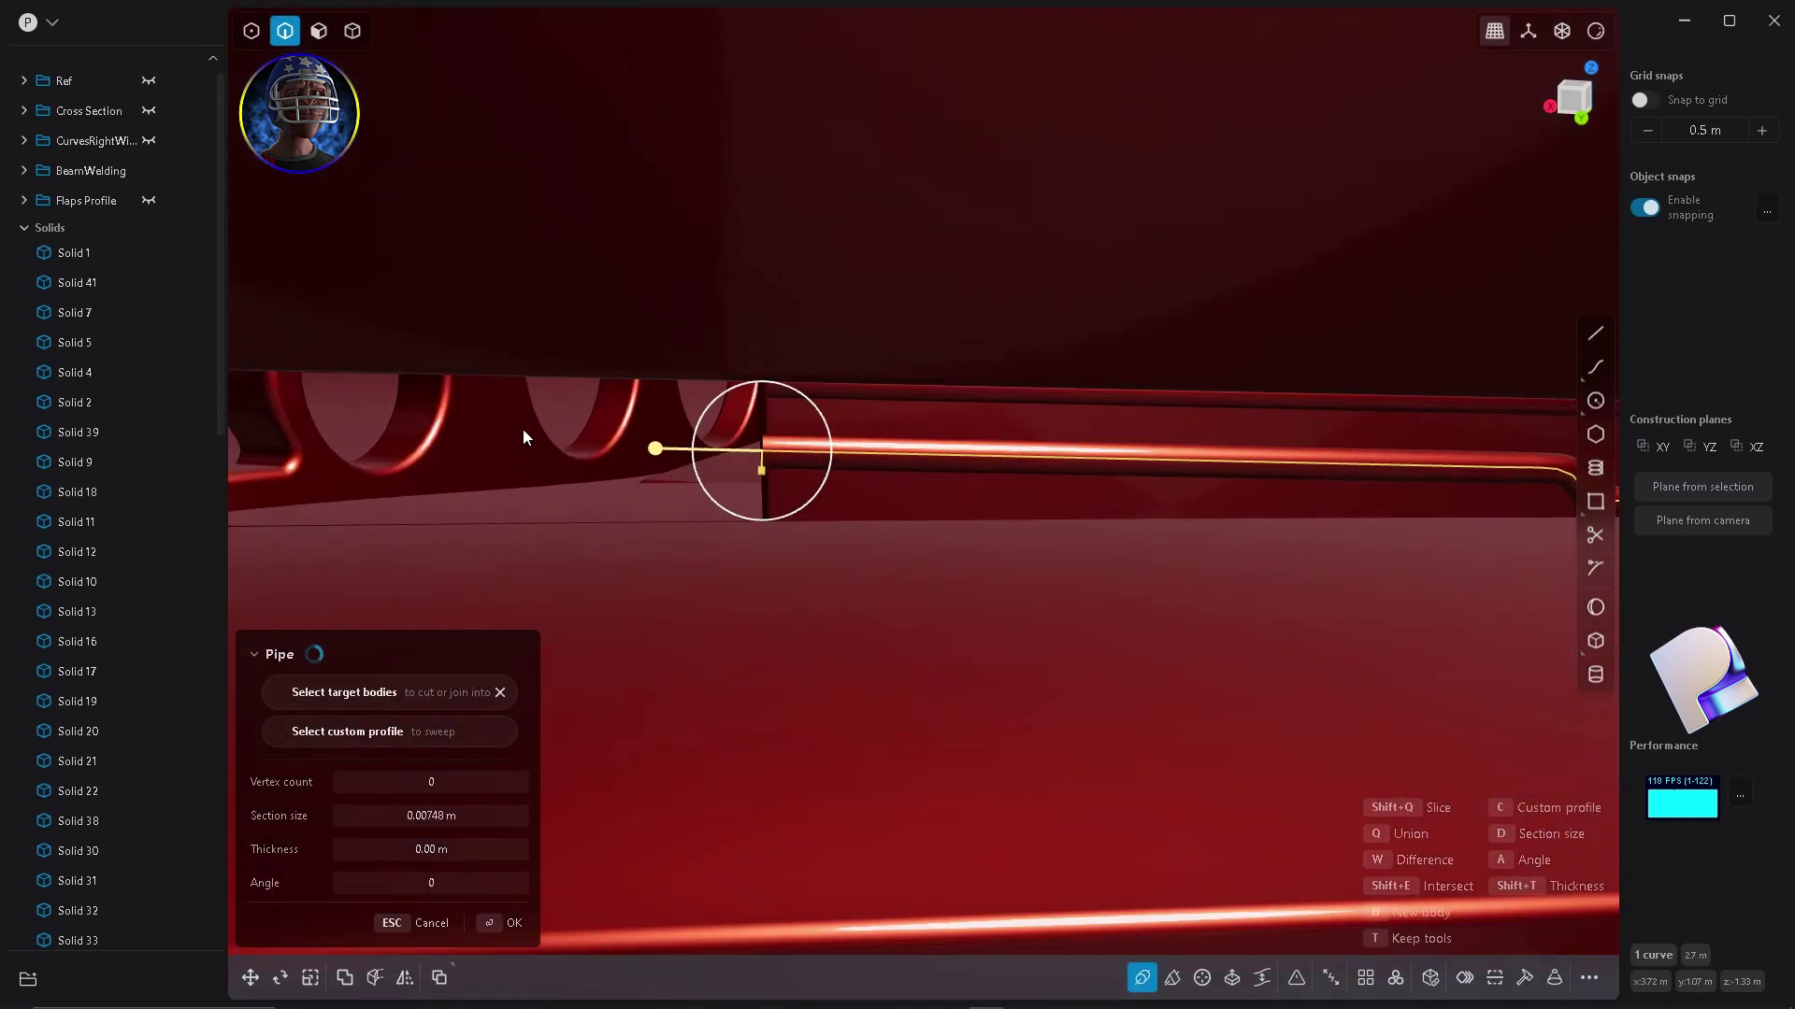
{"action": "scroll", "coordinate": [536, 445], "scroll_direction": "down", "scroll_amount": 6}
{"action": "key", "text": "Escape"}
{"action": "middle_click_drag", "start_coordinate": [1011, 579], "coordinate": [1107, 576]}
{"action": "scroll", "coordinate": [1247, 505], "scroll_direction": "up", "scroll_amount": 6}
{"action": "middle_click_drag", "start_coordinate": [1247, 514], "coordinate": [996, 609]}
{"action": "key", "text": "p"}
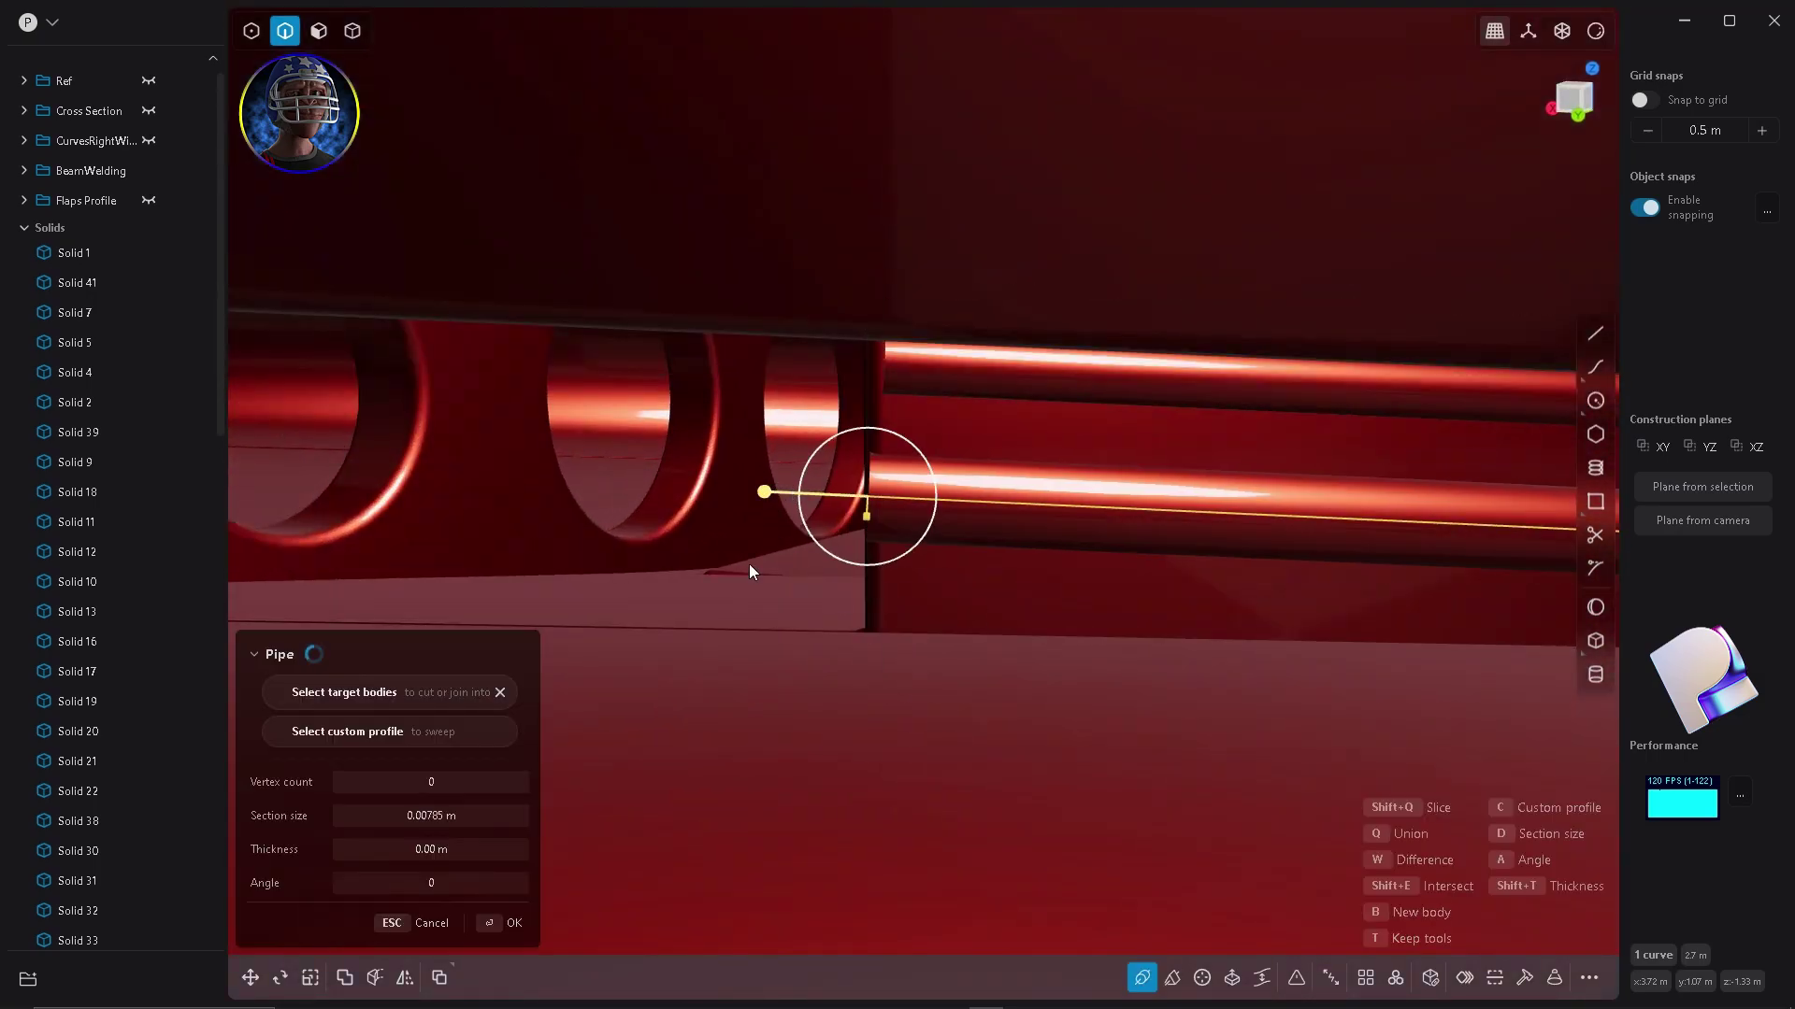
{"action": "left_click", "coordinate": [513, 923]}
Create a short cylinder over the two pipes near the strip's end, wide enough to span both.
{"action": "middle_click_drag", "start_coordinate": [510, 926], "coordinate": [1365, 553]}
{"action": "key", "text": "Escape"}
{"action": "left_click", "coordinate": [1596, 675]}
{"action": "left_click", "coordinate": [1273, 468]}
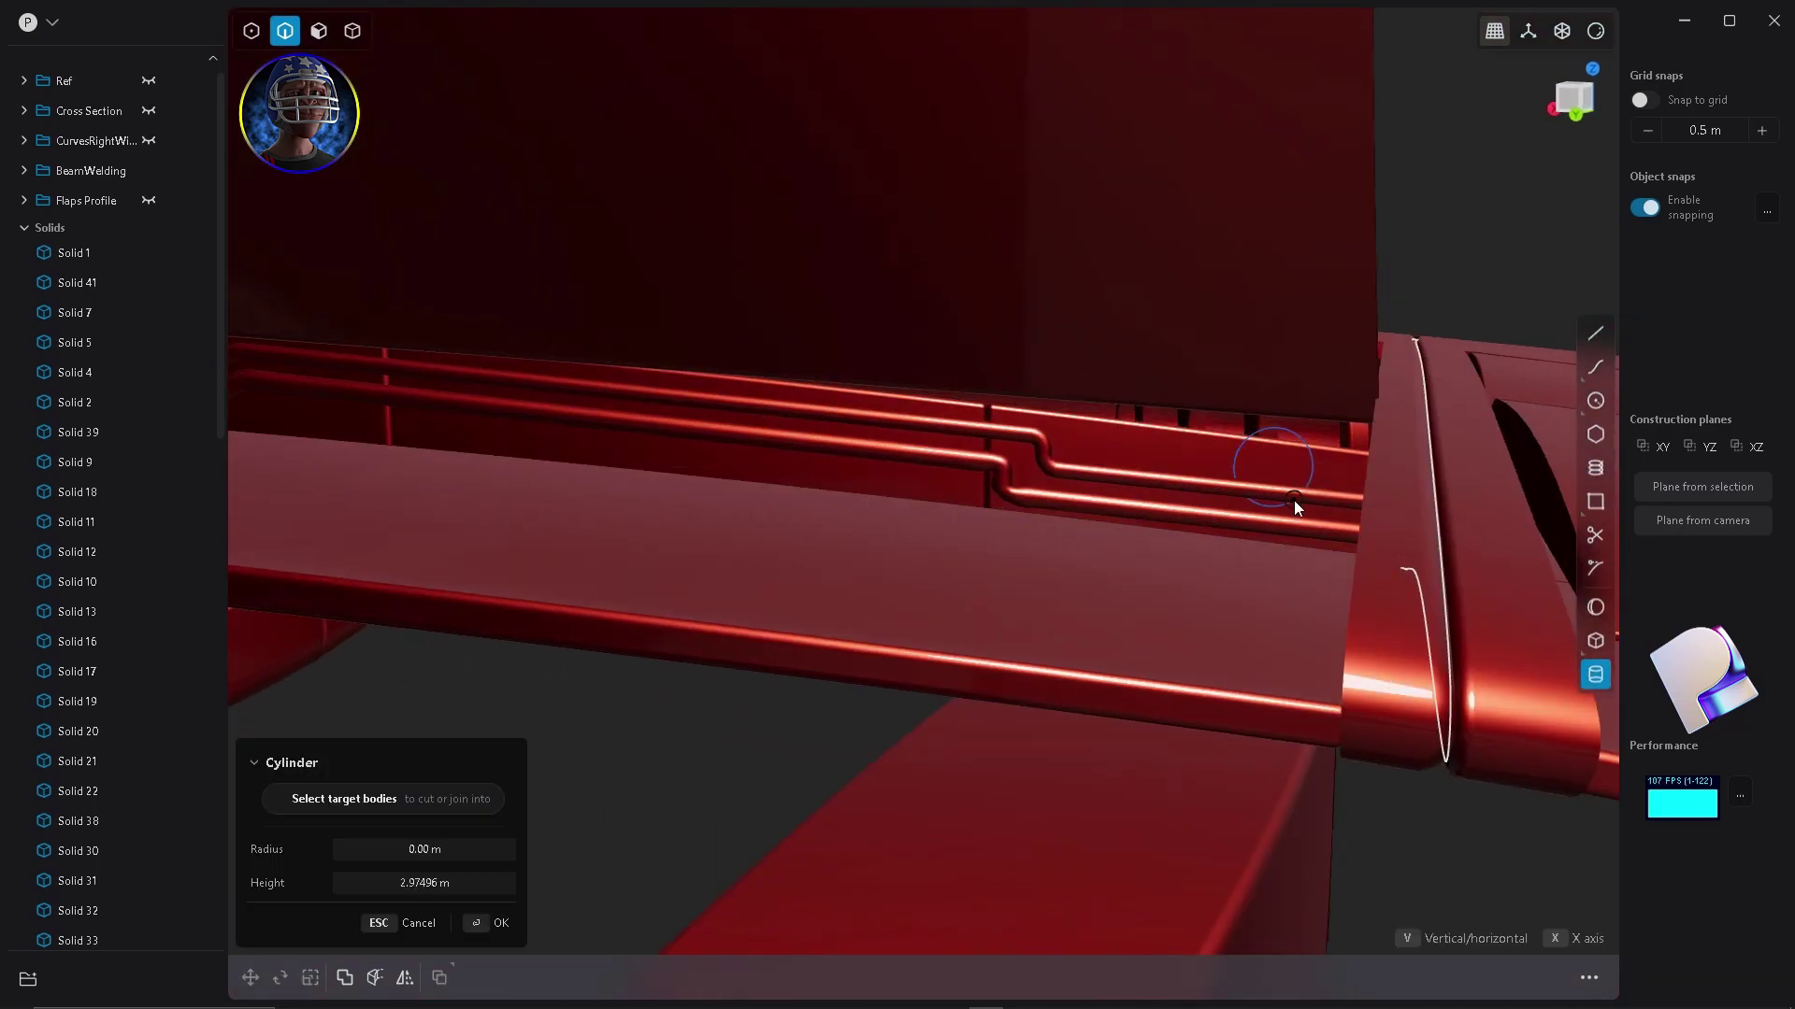
{"action": "left_click", "coordinate": [1293, 505]}
{"action": "middle_click_drag", "start_coordinate": [1293, 506], "coordinate": [1049, 607]}
{"action": "scroll", "coordinate": [1070, 491], "scroll_direction": "up", "scroll_amount": 3}
{"action": "key", "text": "Return"}
Rotate the cylinder about the Z axis so its axis follows the direction of the two pipes.
{"action": "key", "text": "r"}
{"action": "key", "text": "z"}
{"action": "left_click", "coordinate": [1096, 518]}
{"action": "middle_click_drag", "start_coordinate": [1015, 666], "coordinate": [990, 561]}
{"action": "key", "text": "z"}
{"action": "key", "text": "Escape"}
{"action": "key", "text": "r"}
{"action": "key", "text": "z"}
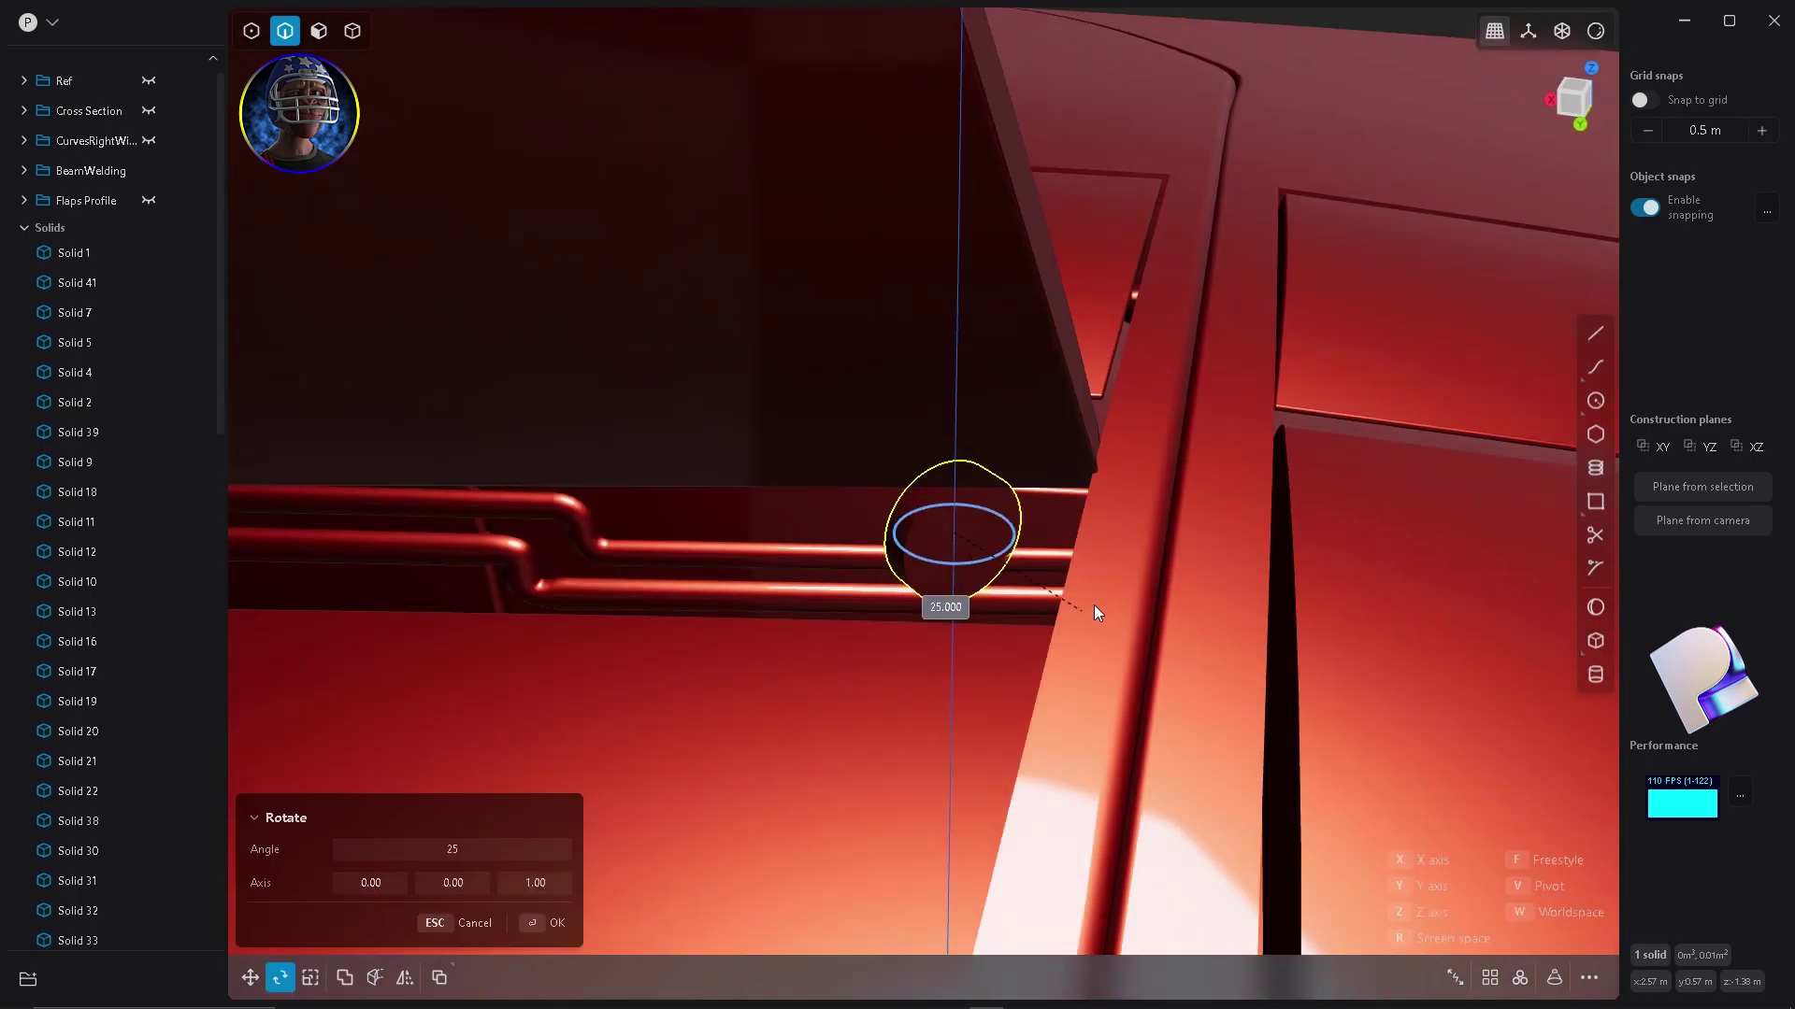
{"action": "left_click", "coordinate": [1097, 478]}
Move the cylinder vertically and sideways so it encloses both pipes at the strip's end.
{"action": "middle_click_drag", "start_coordinate": [944, 757], "coordinate": [925, 635]}
{"action": "key", "text": "g"}
{"action": "key", "text": "z"}
{"action": "left_click", "coordinate": [972, 580]}
{"action": "middle_click_drag", "start_coordinate": [972, 580], "coordinate": [963, 514]}
{"action": "left_click_drag", "start_coordinate": [931, 409], "coordinate": [1024, 431]}
{"action": "middle_click_drag", "start_coordinate": [1024, 439], "coordinate": [1159, 486]}
{"action": "left_click_drag", "start_coordinate": [1241, 496], "coordinate": [1213, 495]}
{"action": "left_click_drag", "start_coordinate": [1200, 397], "coordinate": [1192, 407]}
{"action": "key", "text": "Return"}
Fillet the cylinder's two outer circular edges with a distance of about 0.0026 m.
{"action": "middle_click_drag", "start_coordinate": [1192, 421], "coordinate": [1206, 486]}
{"action": "scroll", "coordinate": [1205, 477], "scroll_direction": "up", "scroll_amount": 3}
{"action": "left_click", "coordinate": [1215, 458]}
{"action": "left_click", "coordinate": [1235, 460], "text": "shift"}
{"action": "key", "text": "b"}
{"action": "left_click_drag", "start_coordinate": [1238, 431], "coordinate": [1194, 525]}
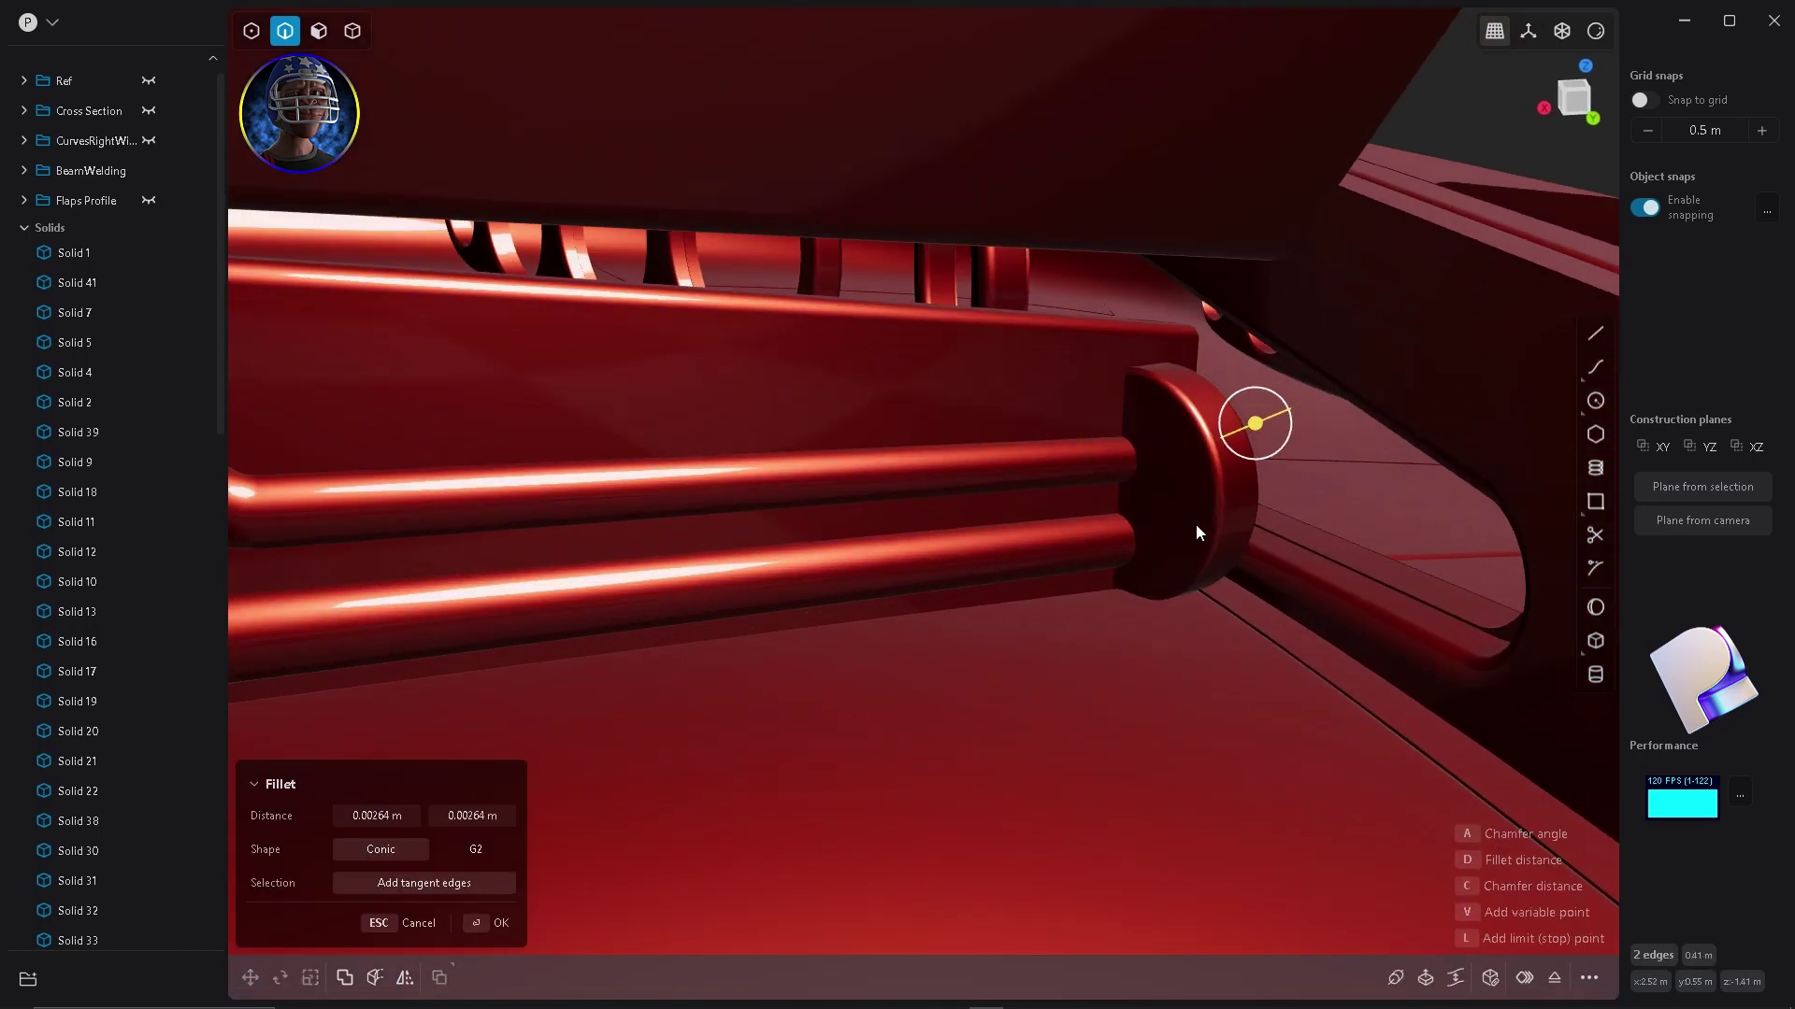
{"action": "key", "text": "Return"}
Draw a smaller concentric circle on the cylinder's flat face, cut the cylinder with it and delete the core to leave a ring.
{"action": "middle_click_drag", "start_coordinate": [1192, 524], "coordinate": [1204, 506]}
{"action": "scroll", "coordinate": [1204, 507], "scroll_direction": "down", "scroll_amount": 8}
{"action": "scroll", "coordinate": [1204, 506], "scroll_direction": "up", "scroll_amount": 10}
{"action": "key", "text": "3"}
{"action": "left_click", "coordinate": [1595, 401]}
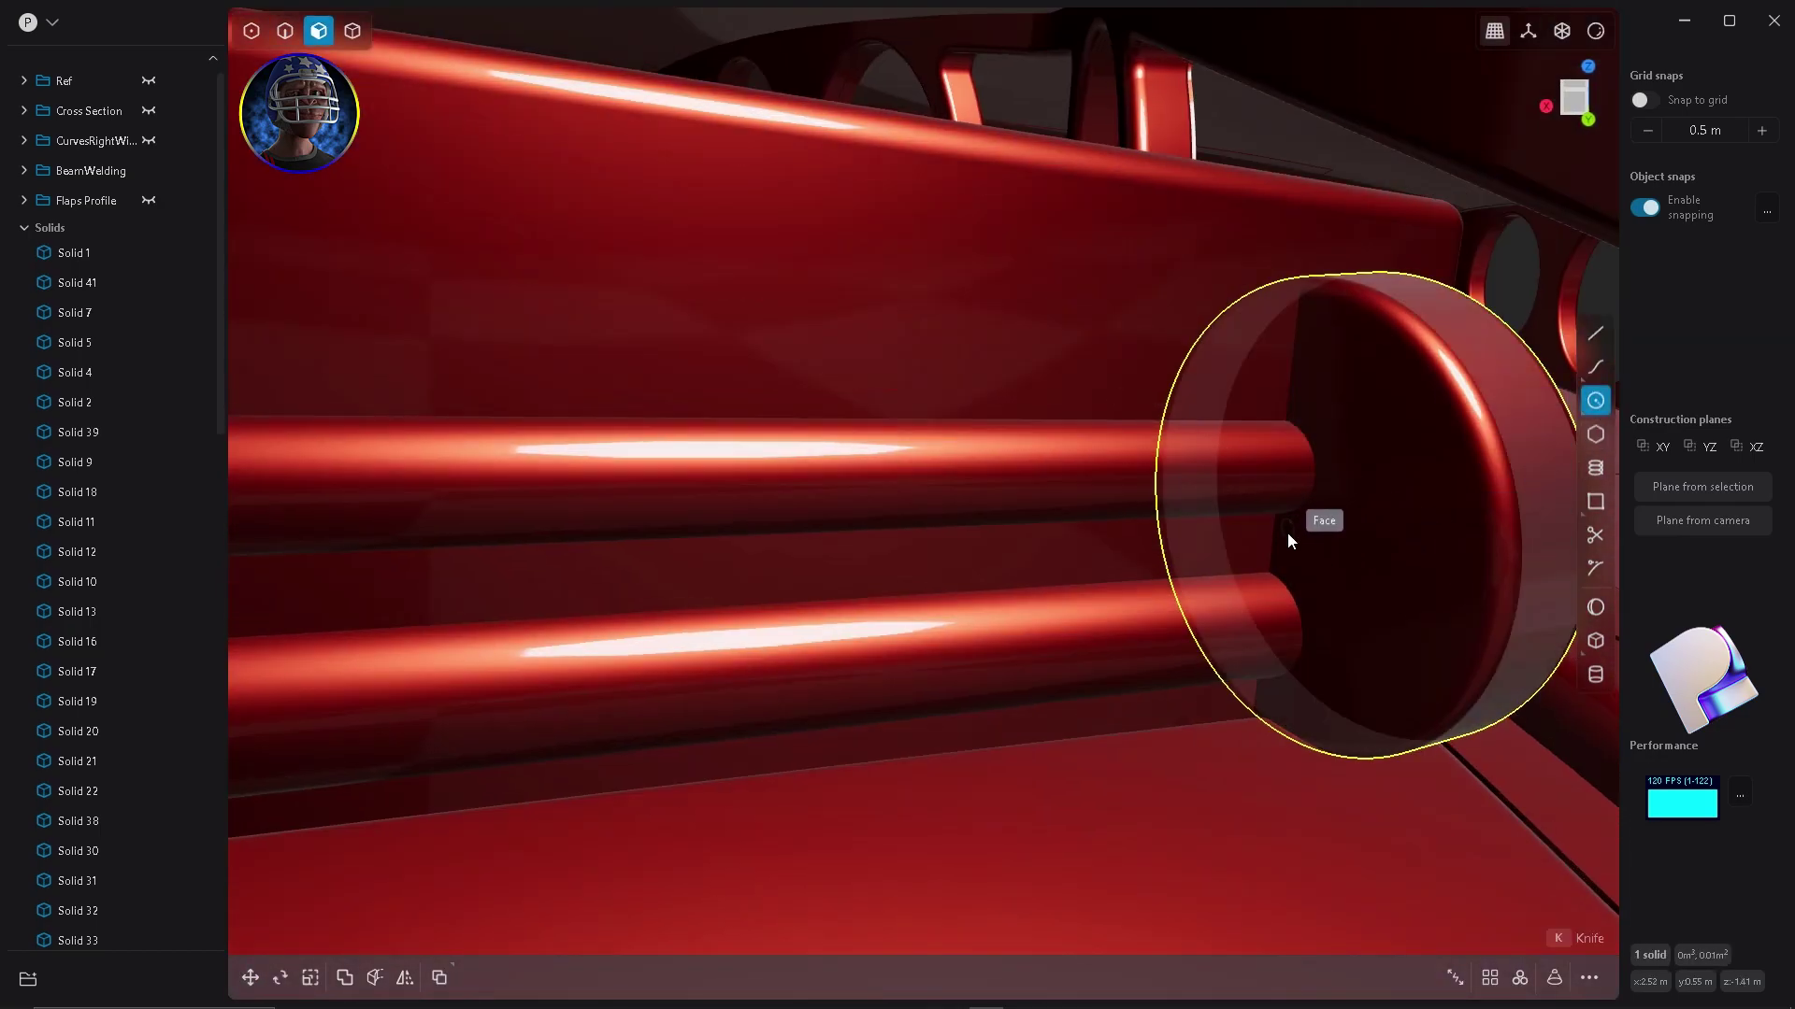
{"action": "left_click", "coordinate": [1292, 525]}
{"action": "left_click", "coordinate": [1385, 683]}
{"action": "key", "text": "c"}
{"action": "left_click", "coordinate": [1522, 492]}
{"action": "key", "text": "Return"}
{"action": "left_click", "coordinate": [1368, 551]}
{"action": "key", "text": "Delete"}
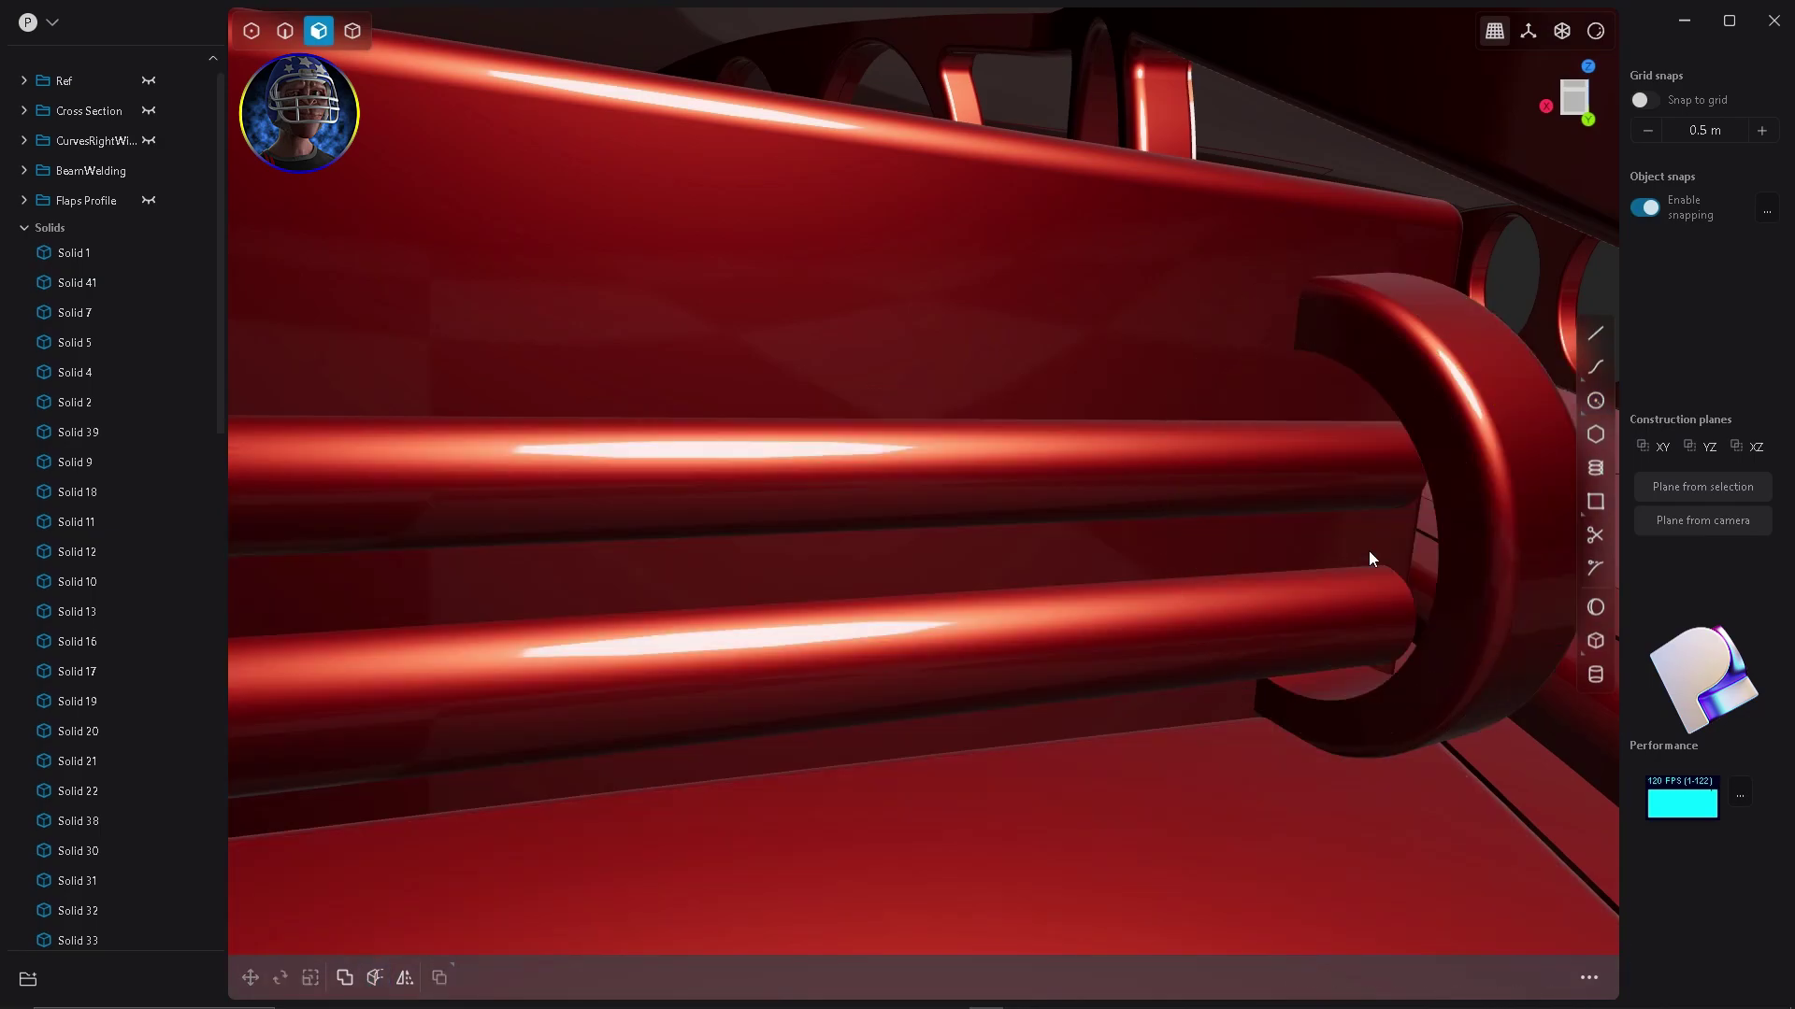
Fillet the ring's inner circular edges to round its opening.
{"action": "key", "text": "2"}
{"action": "left_click", "coordinate": [1432, 505]}
{"action": "key", "text": "b"}
{"action": "middle_click_drag", "start_coordinate": [1322, 630], "coordinate": [1150, 580]}
{"action": "left_click", "coordinate": [800, 254]}
{"action": "left_click_drag", "start_coordinate": [801, 255], "coordinate": [813, 280]}
{"action": "key", "text": "Return"}
Offset the ring's inner face toward the pipes to narrow its opening.
{"action": "key", "text": "3"}
{"action": "left_click", "coordinate": [841, 279]}
{"action": "middle_click_drag", "start_coordinate": [841, 278], "coordinate": [749, 197]}
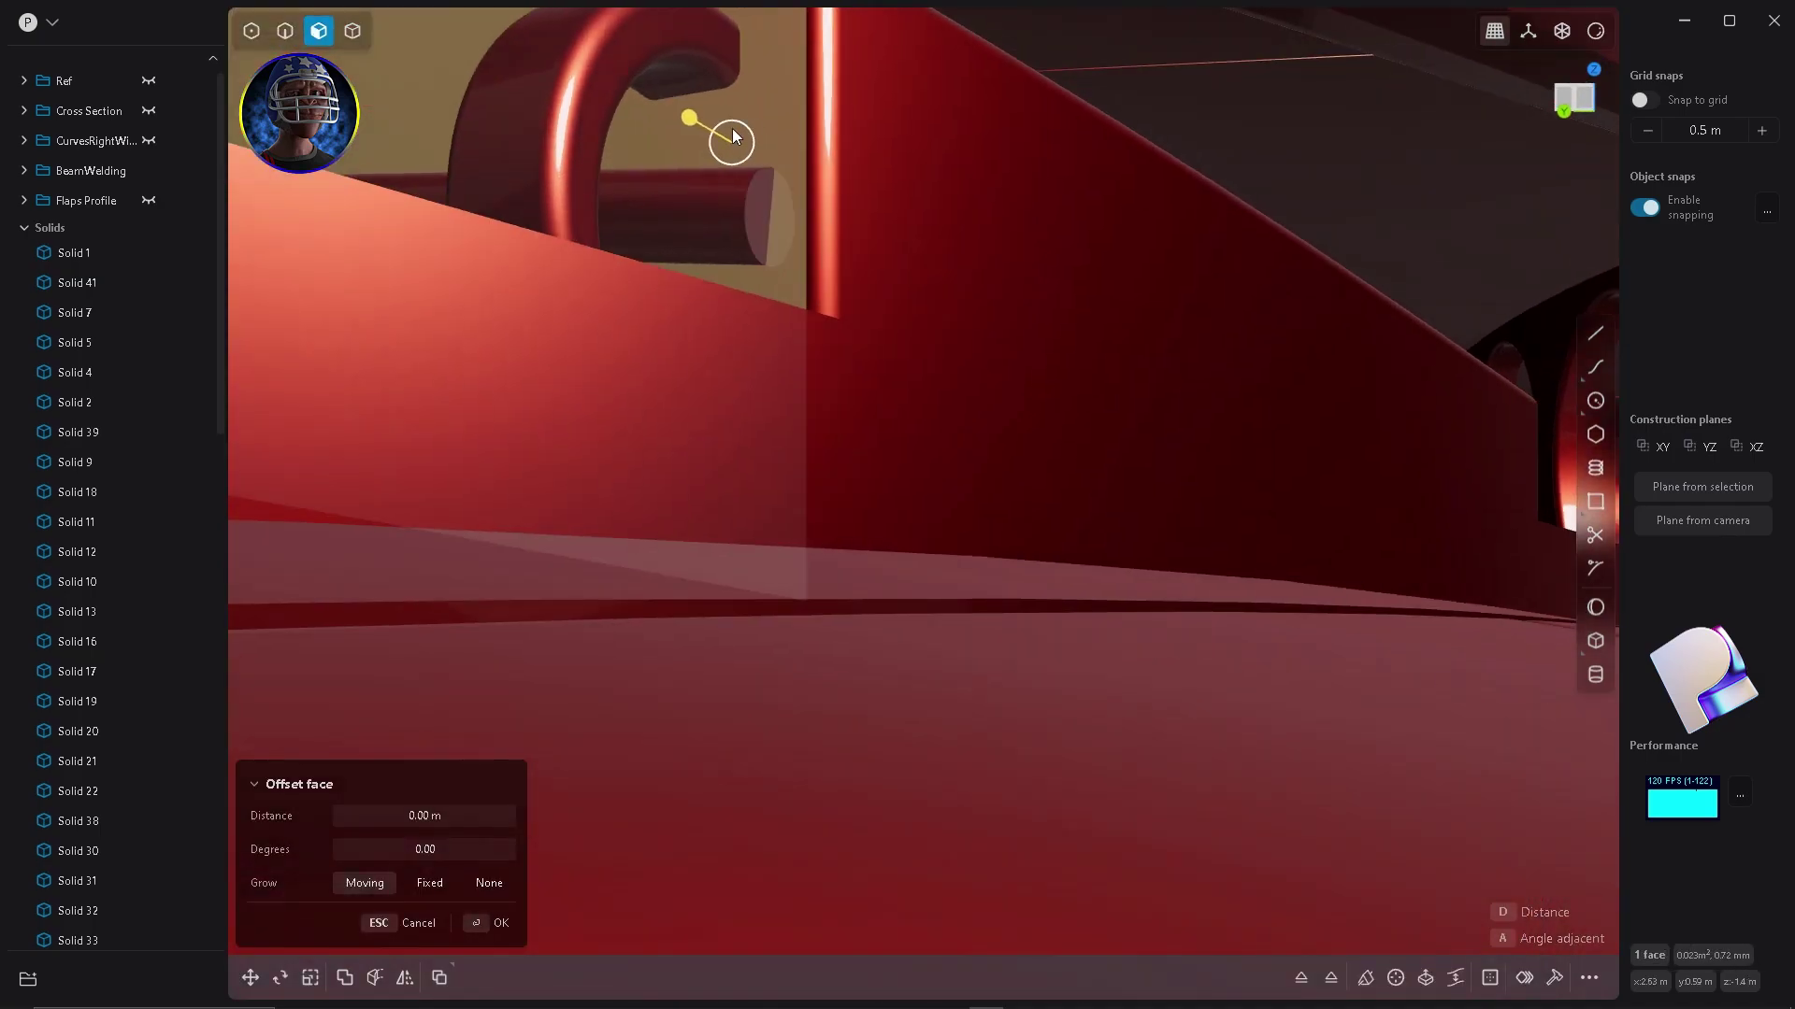
{"action": "left_click", "coordinate": [669, 83]}
{"action": "left_click_drag", "start_coordinate": [673, 149], "coordinate": [677, 183]}
{"action": "middle_click_drag", "start_coordinate": [681, 196], "coordinate": [1036, 604]}
{"action": "scroll", "coordinate": [1147, 586], "scroll_direction": "down", "scroll_amount": 5}
{"action": "key", "text": "Return"}
Array the clamp ring along the length of the stepped pipes to make 18 rings.
{"action": "key", "text": "4"}
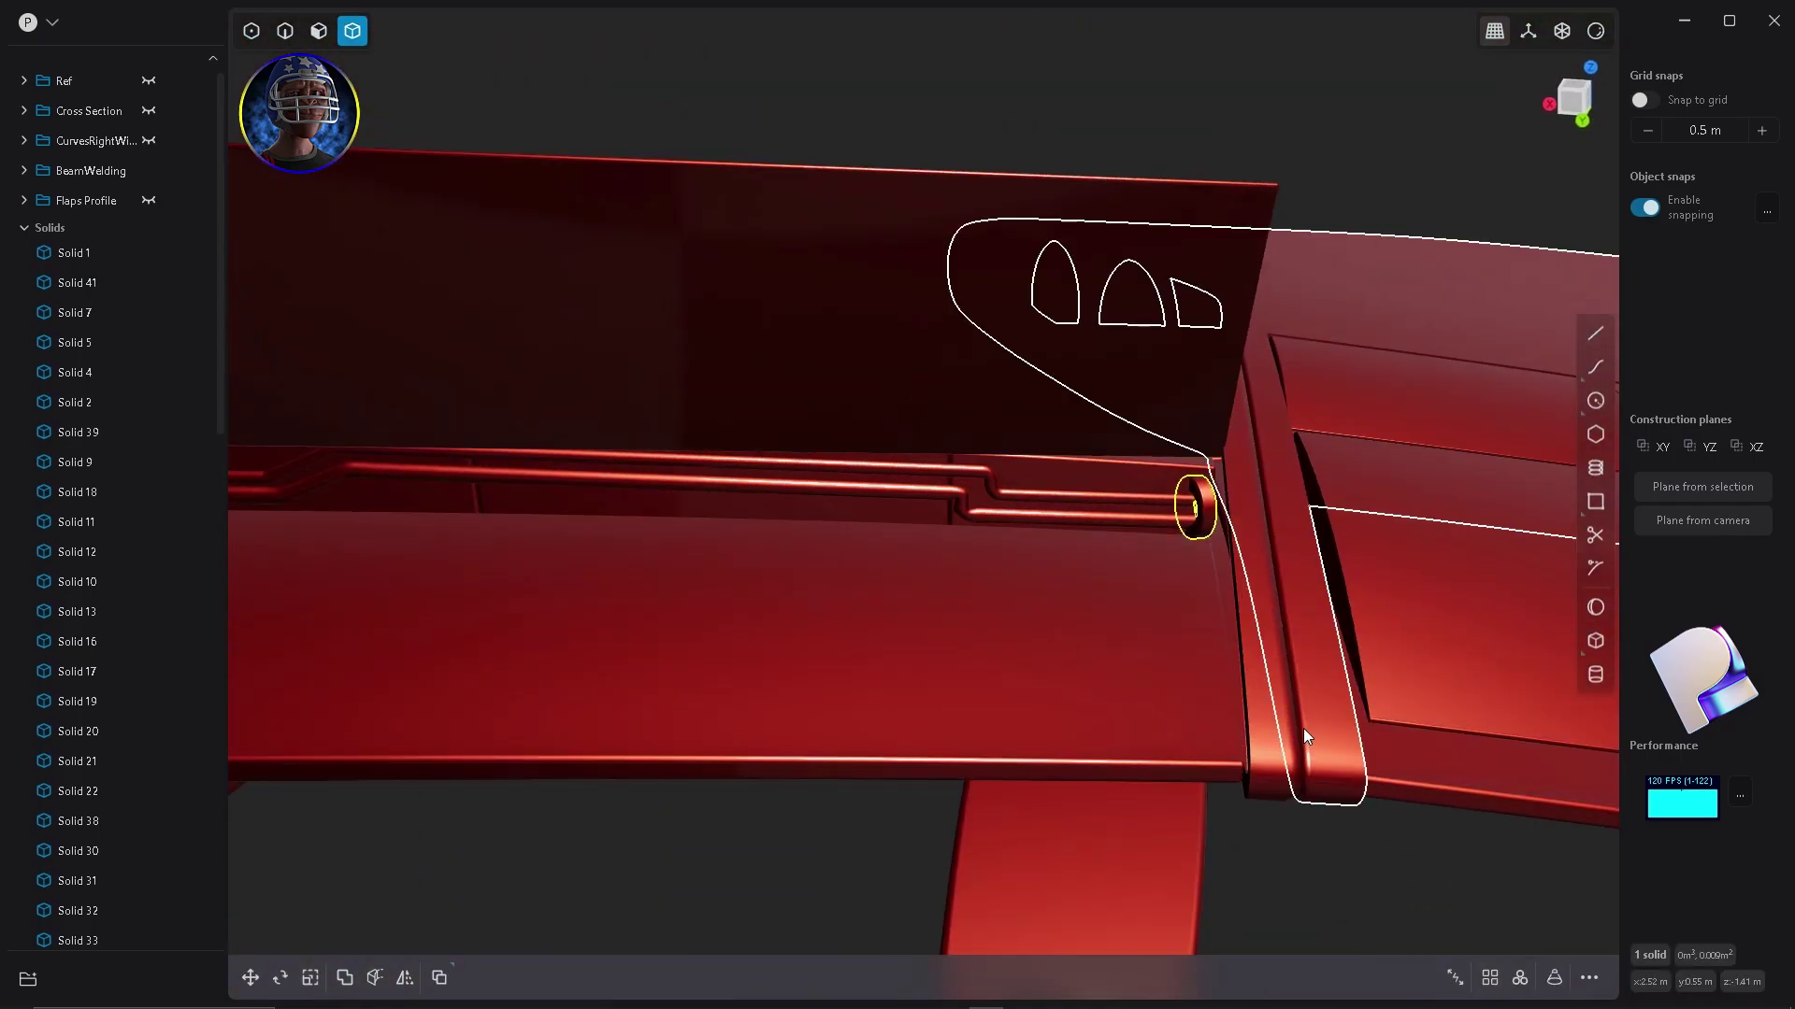
{"action": "left_click", "coordinate": [1490, 978]}
{"action": "scroll", "coordinate": [1135, 568], "scroll_direction": "up", "scroll_amount": 3}
{"action": "middle_click_drag", "start_coordinate": [1136, 568], "coordinate": [1318, 537], "text": "shift"}
{"action": "middle_click_drag", "start_coordinate": [733, 449], "coordinate": [1103, 441], "text": "shift"}
{"action": "middle_click_drag", "start_coordinate": [690, 420], "coordinate": [1029, 579], "text": "shift"}
{"action": "left_click", "coordinate": [815, 397]}
{"action": "scroll", "coordinate": [894, 476], "scroll_direction": "up", "scroll_amount": 10, "text": "shift"}
{"action": "left_click", "coordinate": [907, 469]}
{"action": "middle_click_drag", "start_coordinate": [949, 449], "coordinate": [840, 523]}
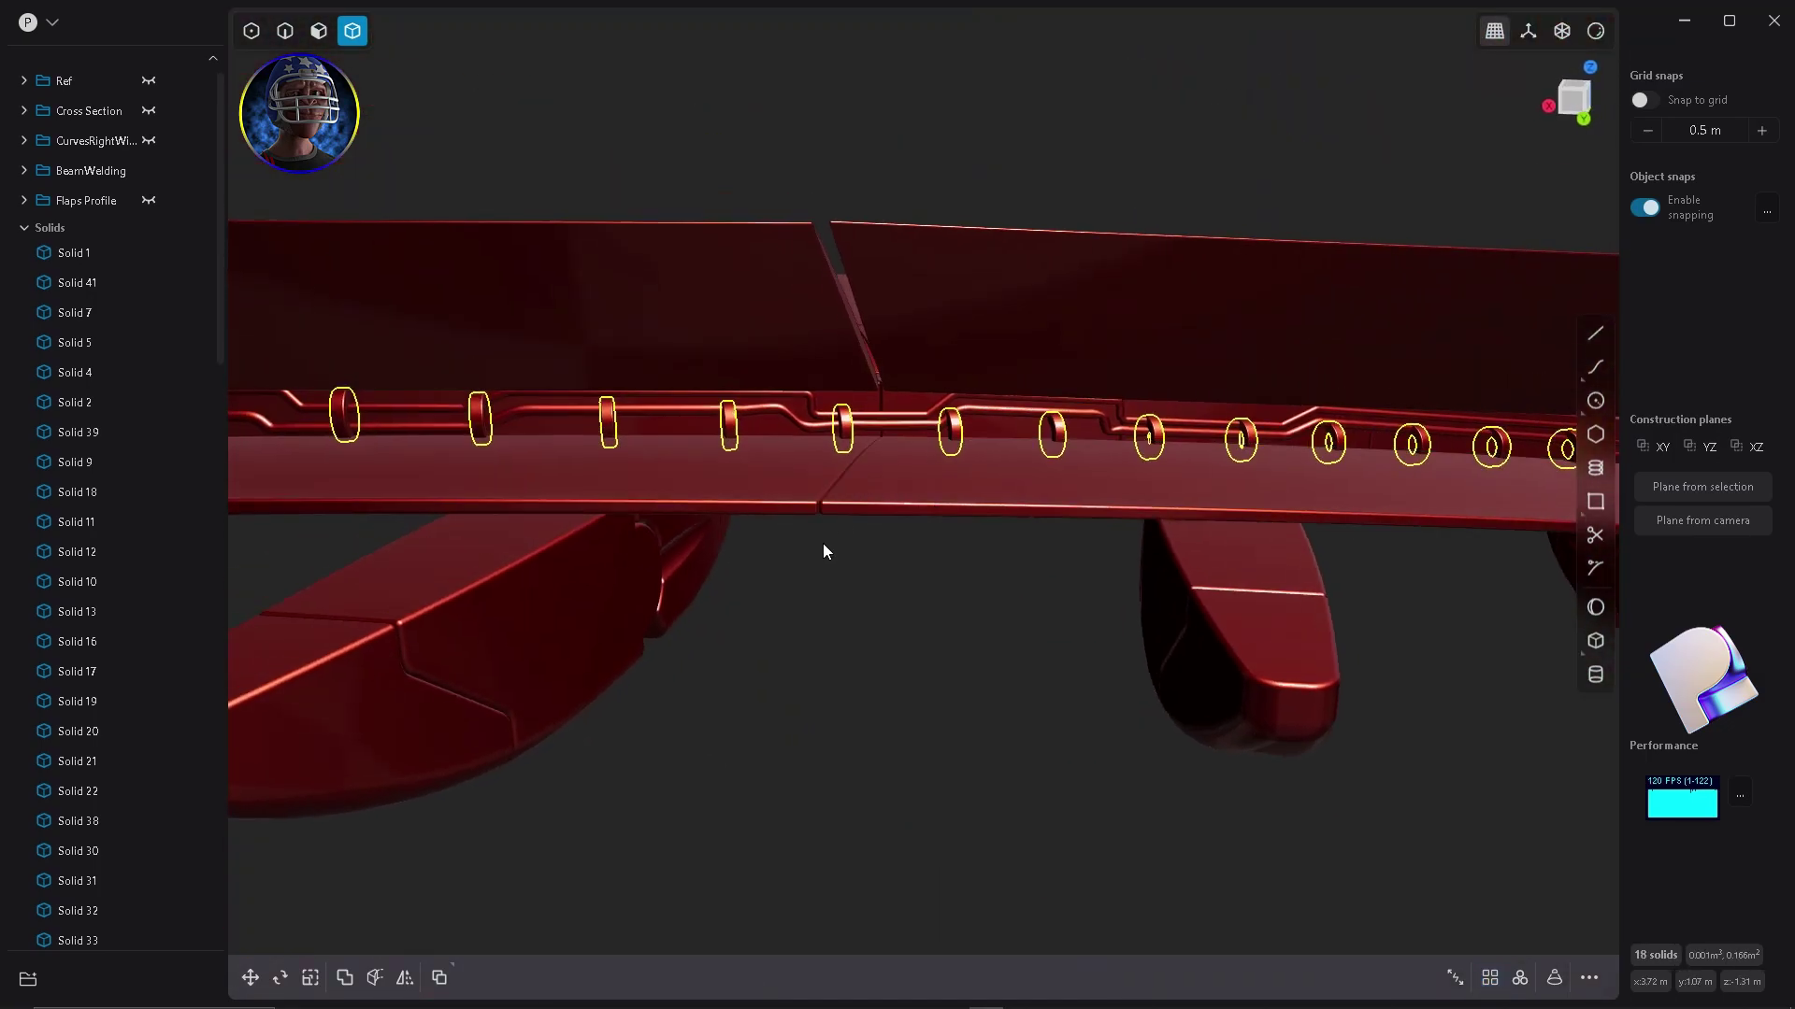
Raise two neighbouring rings onto the pipes, on the side of the flap gap away from the original ring.
{"action": "left_click", "coordinate": [840, 525]}
{"action": "scroll", "coordinate": [451, 398], "scroll_direction": "up", "scroll_amount": 5}
{"action": "middle_click_drag", "start_coordinate": [451, 398], "coordinate": [804, 486], "text": "shift"}
{"action": "left_click", "coordinate": [793, 402]}
{"action": "key", "text": "g"}
{"action": "left_click_drag", "start_coordinate": [789, 346], "coordinate": [787, 329]}
{"action": "right_click", "coordinate": [787, 329]}
{"action": "left_click", "coordinate": [1088, 396]}
{"action": "key", "text": "g"}
{"action": "left_click_drag", "start_coordinate": [1073, 349], "coordinate": [1073, 325]}
Raise the three following rings around the flap gap so they wrap both pipes.
{"action": "scroll", "coordinate": [845, 411], "scroll_direction": "down", "scroll_amount": 4}
{"action": "middle_click_drag", "start_coordinate": [845, 411], "coordinate": [980, 369]}
{"action": "right_click", "coordinate": [978, 367]}
{"action": "left_click", "coordinate": [976, 367]}
{"action": "key", "text": "g"}
{"action": "left_click_drag", "start_coordinate": [974, 312], "coordinate": [972, 290]}
{"action": "right_click", "coordinate": [972, 291]}
{"action": "left_click", "coordinate": [1137, 374]}
{"action": "key", "text": "g"}
{"action": "left_click_drag", "start_coordinate": [1133, 321], "coordinate": [1131, 301]}
{"action": "left_click", "coordinate": [1298, 388]}
{"action": "key", "text": "g"}
{"action": "left_click_drag", "start_coordinate": [1294, 341], "coordinate": [1294, 316]}
Raise the next four rings past the flap gap onto the pipes, the fourth by about 0.027 m.
{"action": "middle_click_drag", "start_coordinate": [1495, 465], "coordinate": [1129, 484], "text": "shift"}
{"action": "left_click", "coordinate": [1023, 427]}
{"action": "key", "text": "g"}
{"action": "left_click_drag", "start_coordinate": [1022, 382], "coordinate": [1022, 356]}
{"action": "middle_click_drag", "start_coordinate": [1191, 435], "coordinate": [923, 454], "text": "shift"}
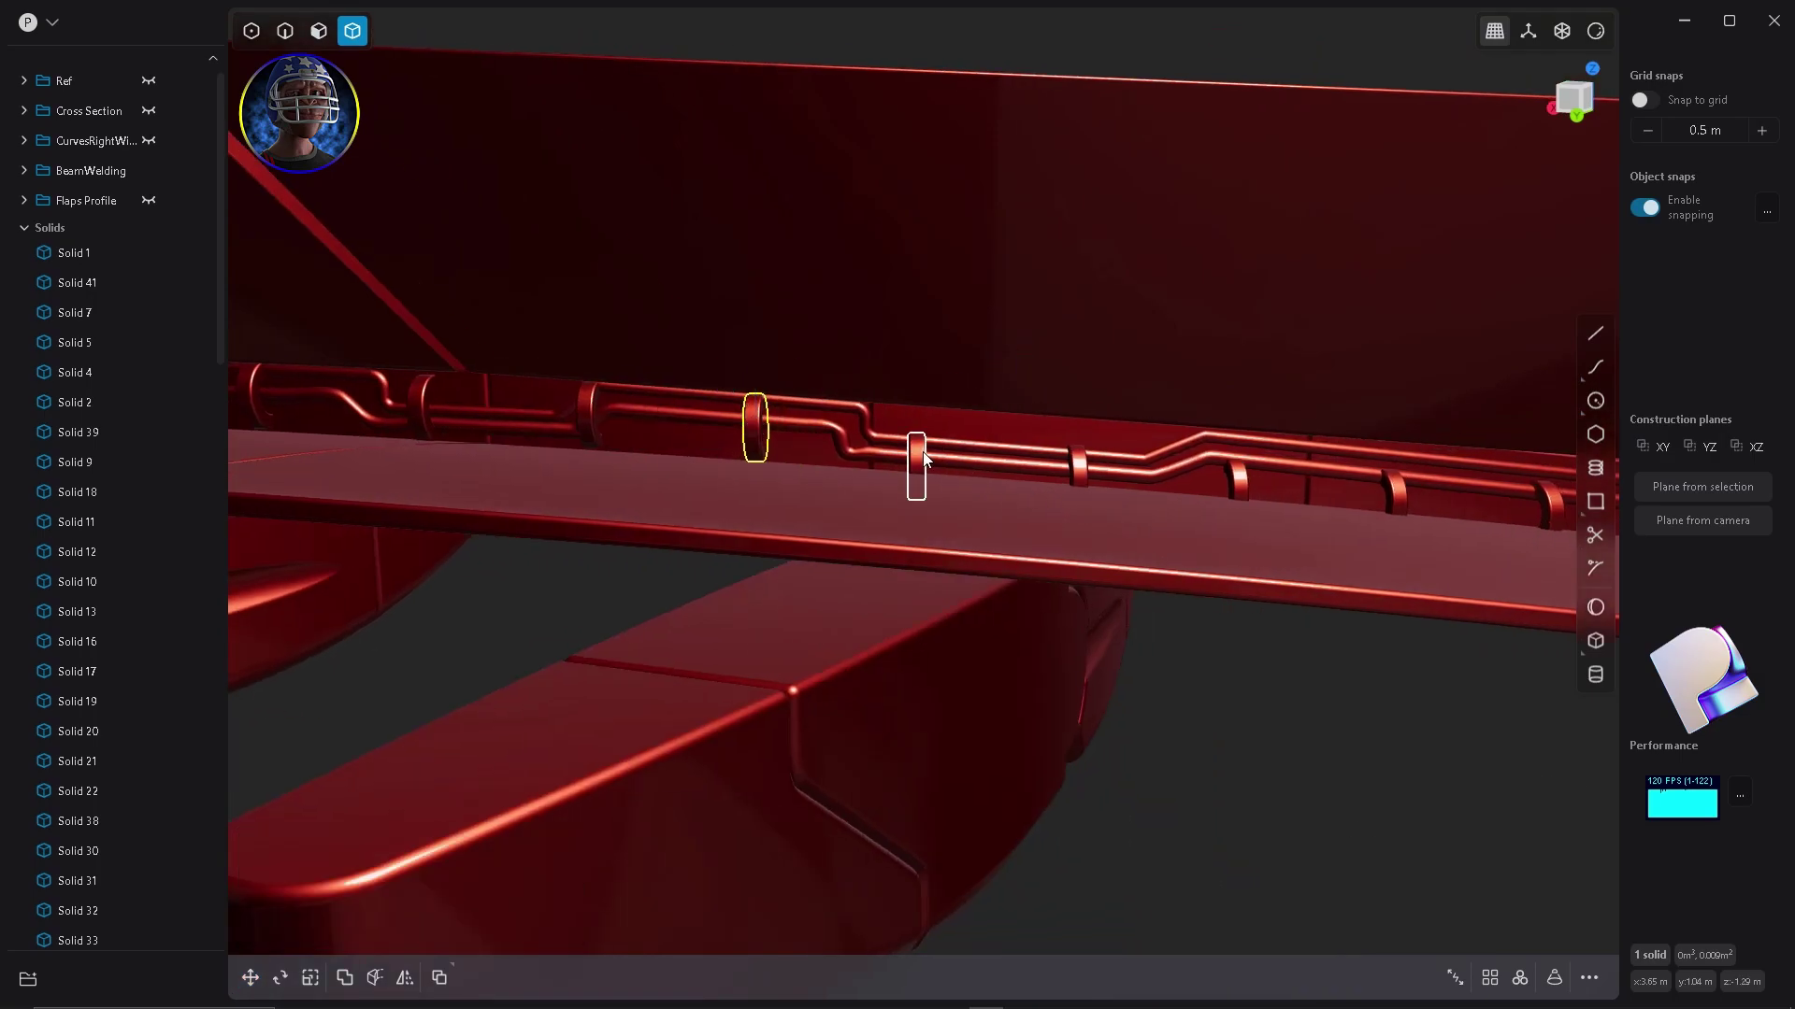
{"action": "left_click", "coordinate": [920, 453]}
{"action": "key", "text": "g"}
{"action": "left_click_drag", "start_coordinate": [916, 397], "coordinate": [914, 373]}
{"action": "left_click", "coordinate": [1079, 463]}
{"action": "key", "text": "g"}
{"action": "left_click_drag", "start_coordinate": [1075, 409], "coordinate": [1075, 387]}
{"action": "left_click", "coordinate": [1239, 477]}
{"action": "left_click_drag", "start_coordinate": [1233, 421], "coordinate": [1234, 393]}
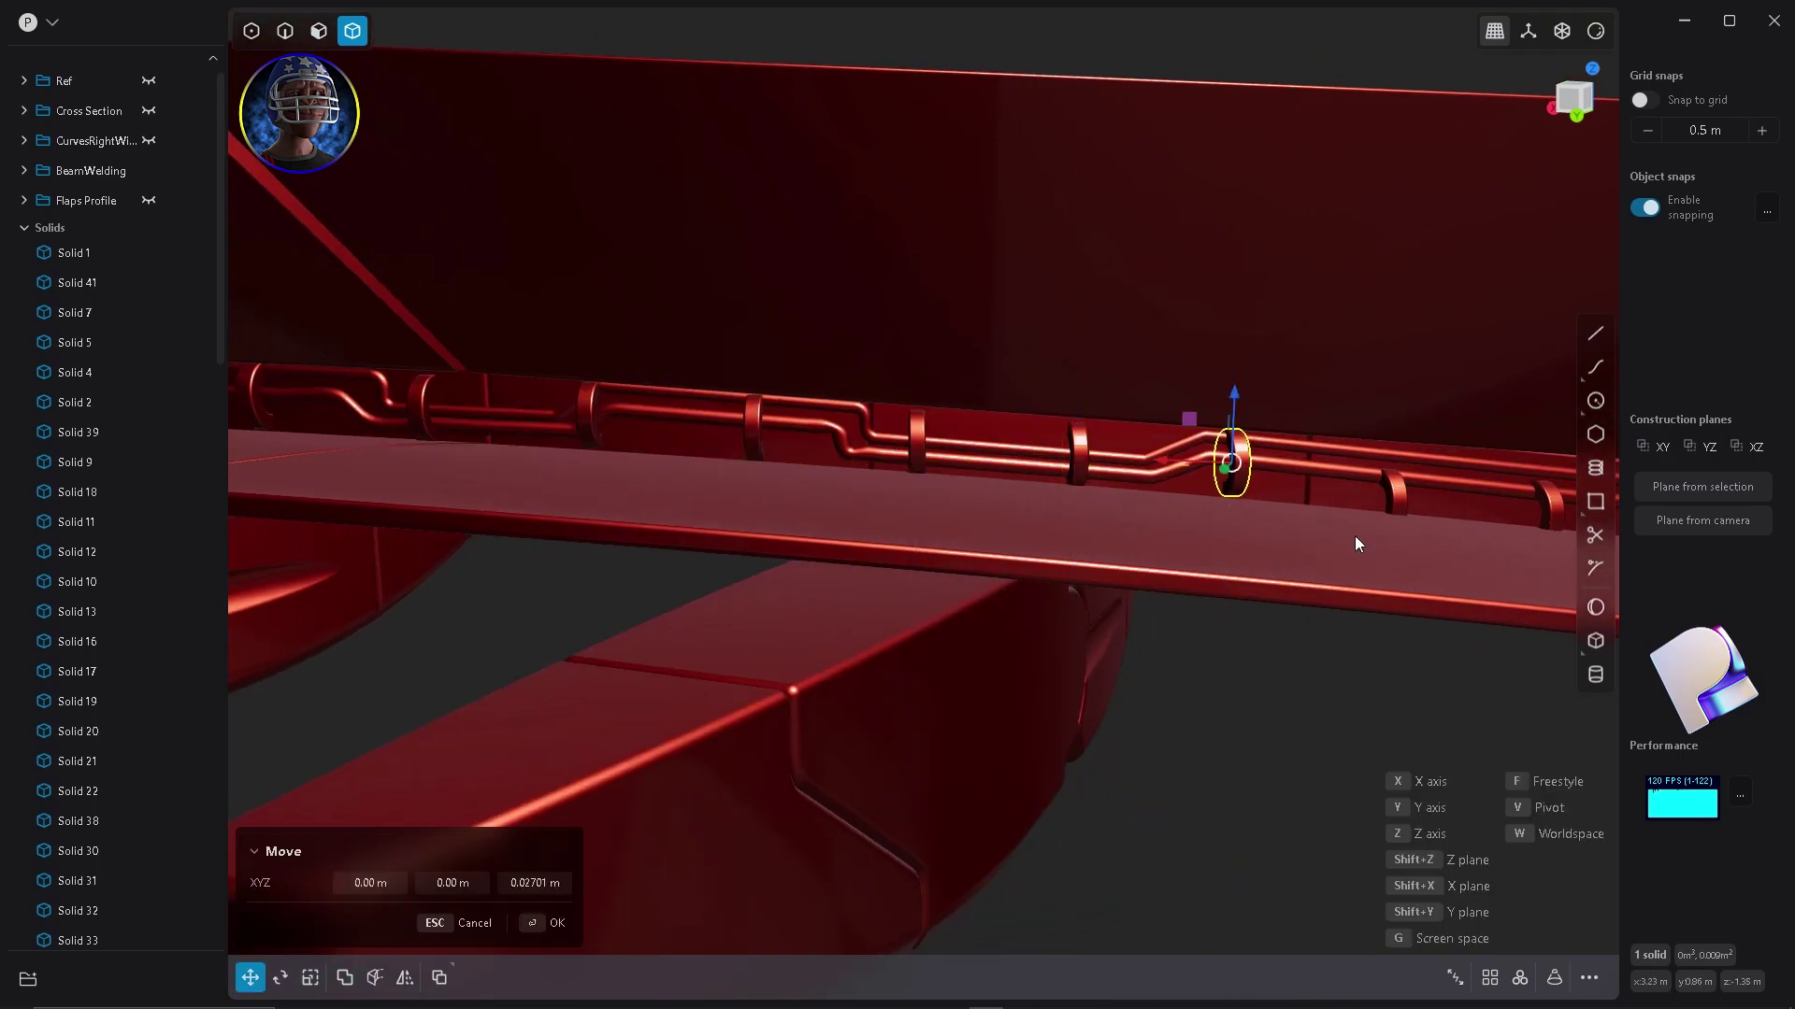
Raise the following four rings, continuing toward the original ring, to match the pipes' height.
{"action": "middle_click_drag", "start_coordinate": [1292, 469], "coordinate": [823, 416], "text": "shift"}
{"action": "right_click", "coordinate": [878, 435]}
{"action": "left_click", "coordinate": [923, 453]}
{"action": "key", "text": "g"}
{"action": "left_click_drag", "start_coordinate": [921, 378], "coordinate": [920, 351]}
{"action": "left_click", "coordinate": [1082, 460]}
{"action": "key", "text": "g"}
{"action": "left_click_drag", "start_coordinate": [1077, 390], "coordinate": [1077, 363]}
{"action": "left_click", "coordinate": [1235, 465]}
{"action": "key", "text": "g"}
{"action": "left_click_drag", "start_coordinate": [1233, 400], "coordinate": [1234, 374]}
{"action": "left_click", "coordinate": [1391, 471]}
{"action": "key", "text": "g"}
{"action": "left_click_drag", "start_coordinate": [1388, 414], "coordinate": [1387, 408]}
Raise the next three rings onto the pipes beyond the pipe bends, the third by about 0.005 m.
{"action": "scroll", "coordinate": [944, 524], "scroll_direction": "down", "scroll_amount": 8}
{"action": "scroll", "coordinate": [694, 373], "scroll_direction": "up", "scroll_amount": 10}
{"action": "left_click", "coordinate": [725, 372]}
{"action": "key", "text": "g"}
{"action": "left_click_drag", "start_coordinate": [715, 324], "coordinate": [714, 311]}
{"action": "left_click", "coordinate": [997, 385]}
{"action": "key", "text": "g"}
{"action": "middle_click_drag", "start_coordinate": [972, 440], "coordinate": [872, 449]}
{"action": "left_click", "coordinate": [710, 402]}
{"action": "left_click_drag", "start_coordinate": [704, 344], "coordinate": [702, 334]}
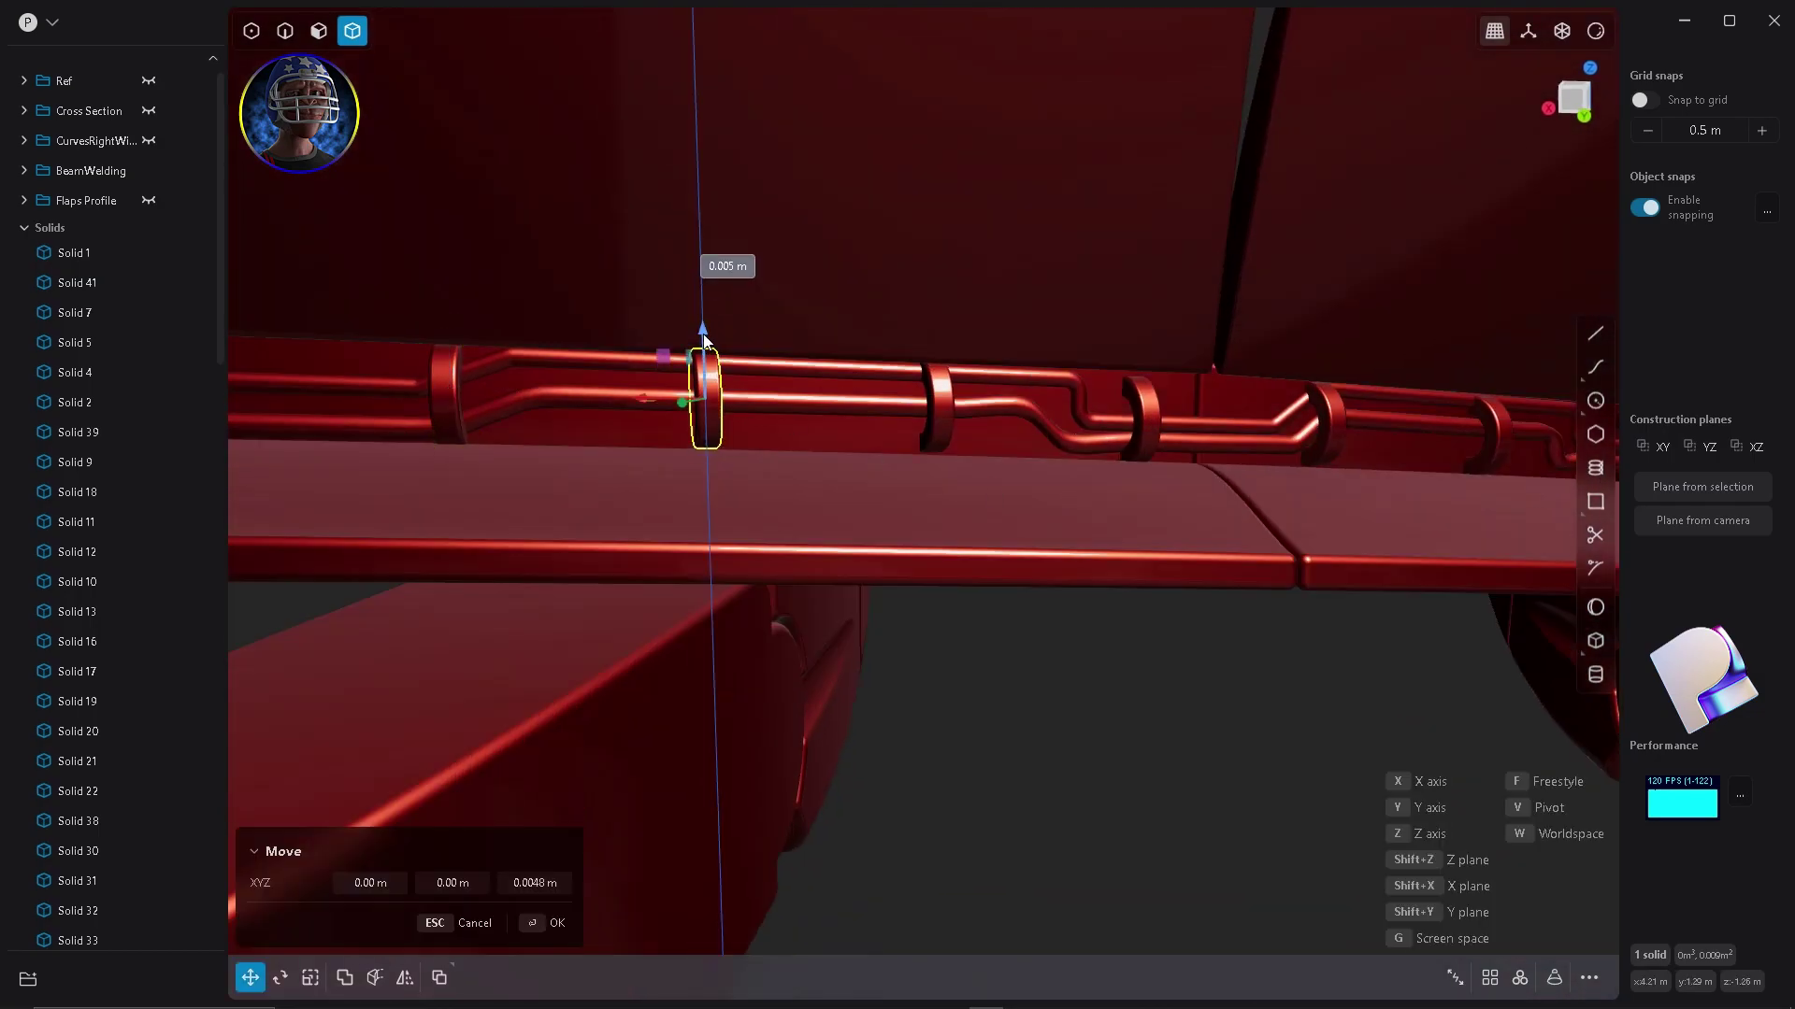
Rotate the inner raised flap by 50° about its hinge edge so it closes into the wing.
{"action": "scroll", "coordinate": [1010, 436], "scroll_direction": "down", "scroll_amount": 5}
{"action": "scroll", "coordinate": [991, 440], "scroll_direction": "up", "scroll_amount": 3}
{"action": "scroll", "coordinate": [989, 448], "scroll_direction": "down", "scroll_amount": 8}
{"action": "left_click", "coordinate": [981, 506]}
{"action": "middle_click_drag", "start_coordinate": [981, 506], "coordinate": [703, 486]}
{"action": "left_click", "coordinate": [709, 495]}
{"action": "scroll", "coordinate": [714, 509], "scroll_direction": "up", "scroll_amount": 3}
{"action": "key", "text": "r"}
{"action": "middle_click_drag", "start_coordinate": [667, 537], "coordinate": [809, 445]}
{"action": "left_click_drag", "start_coordinate": [809, 445], "coordinate": [602, 205]}
{"action": "middle_click_drag", "start_coordinate": [602, 215], "coordinate": [963, 561]}
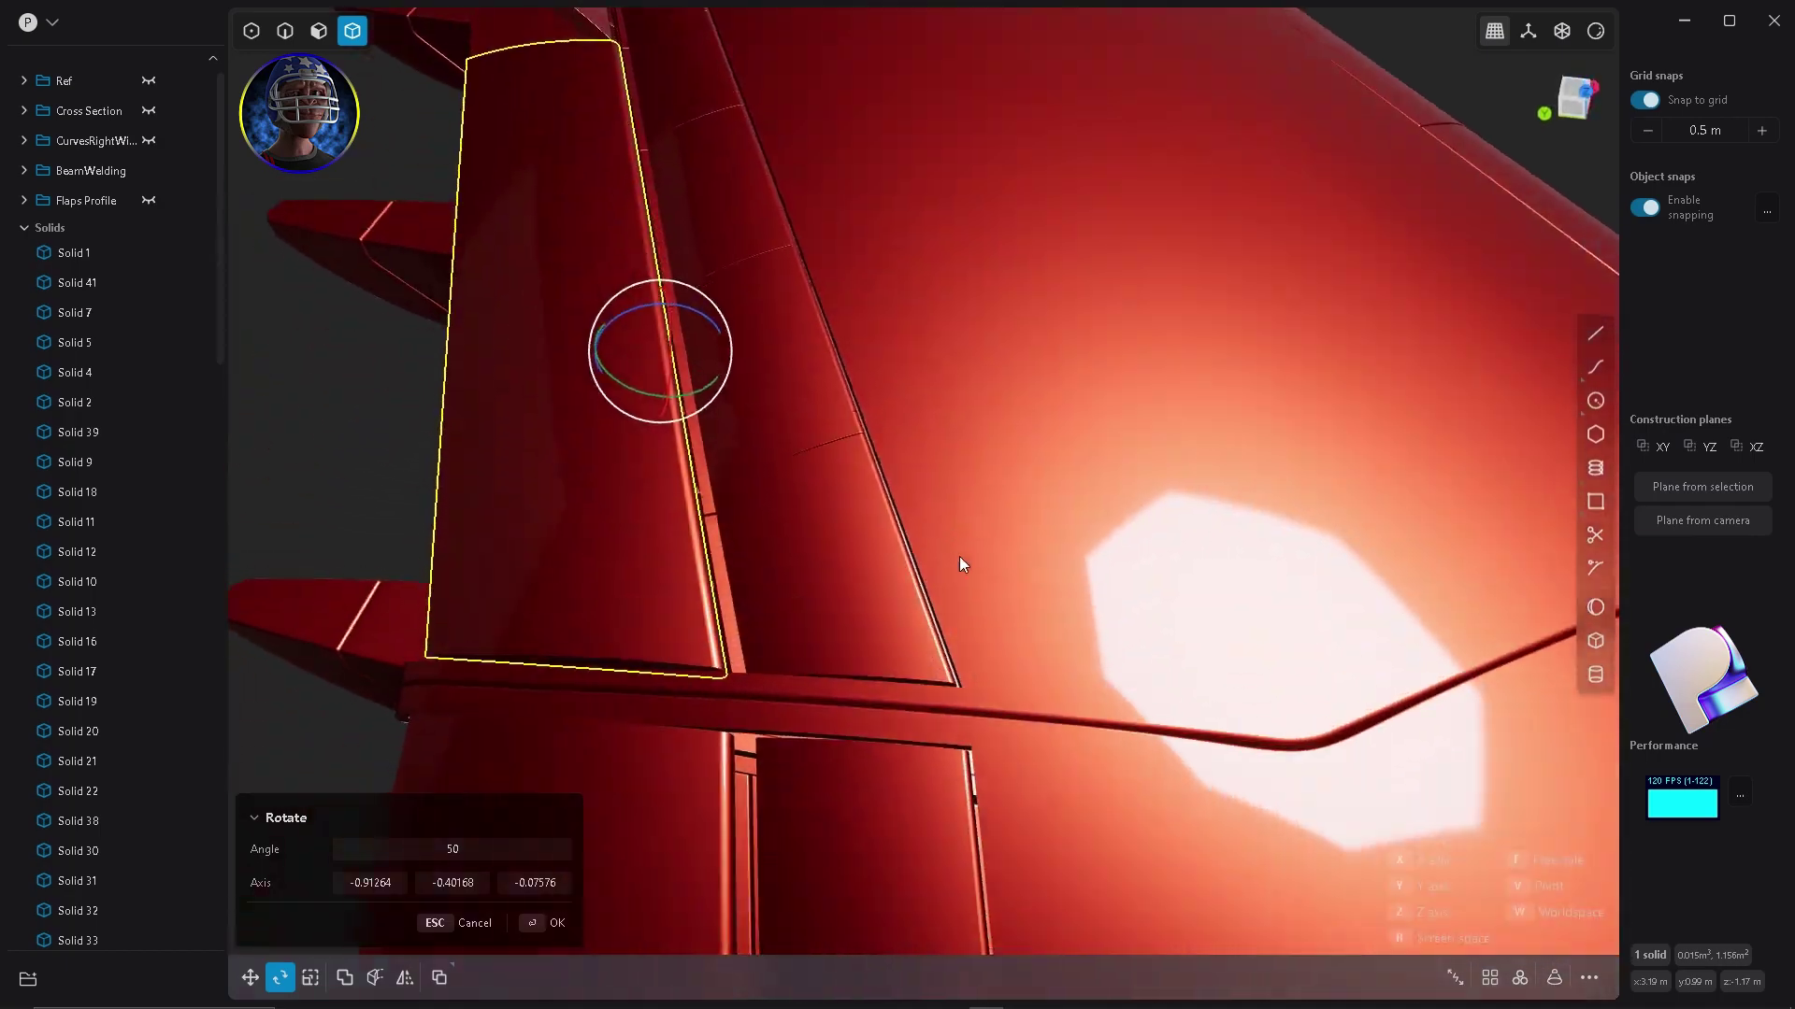
{"action": "scroll", "coordinate": [963, 560], "scroll_direction": "down", "scroll_amount": 3}
{"action": "middle_click_drag", "start_coordinate": [785, 283], "coordinate": [838, 458]}
{"action": "key", "text": "Return"}
Rotate the neighbouring outboard flap about a pivot on its hinge edge to close it into the wing.
{"action": "left_click", "coordinate": [839, 462]}
{"action": "key", "text": "r"}
{"action": "key", "text": "v"}
{"action": "left_click", "coordinate": [846, 458]}
{"action": "key", "text": "z"}
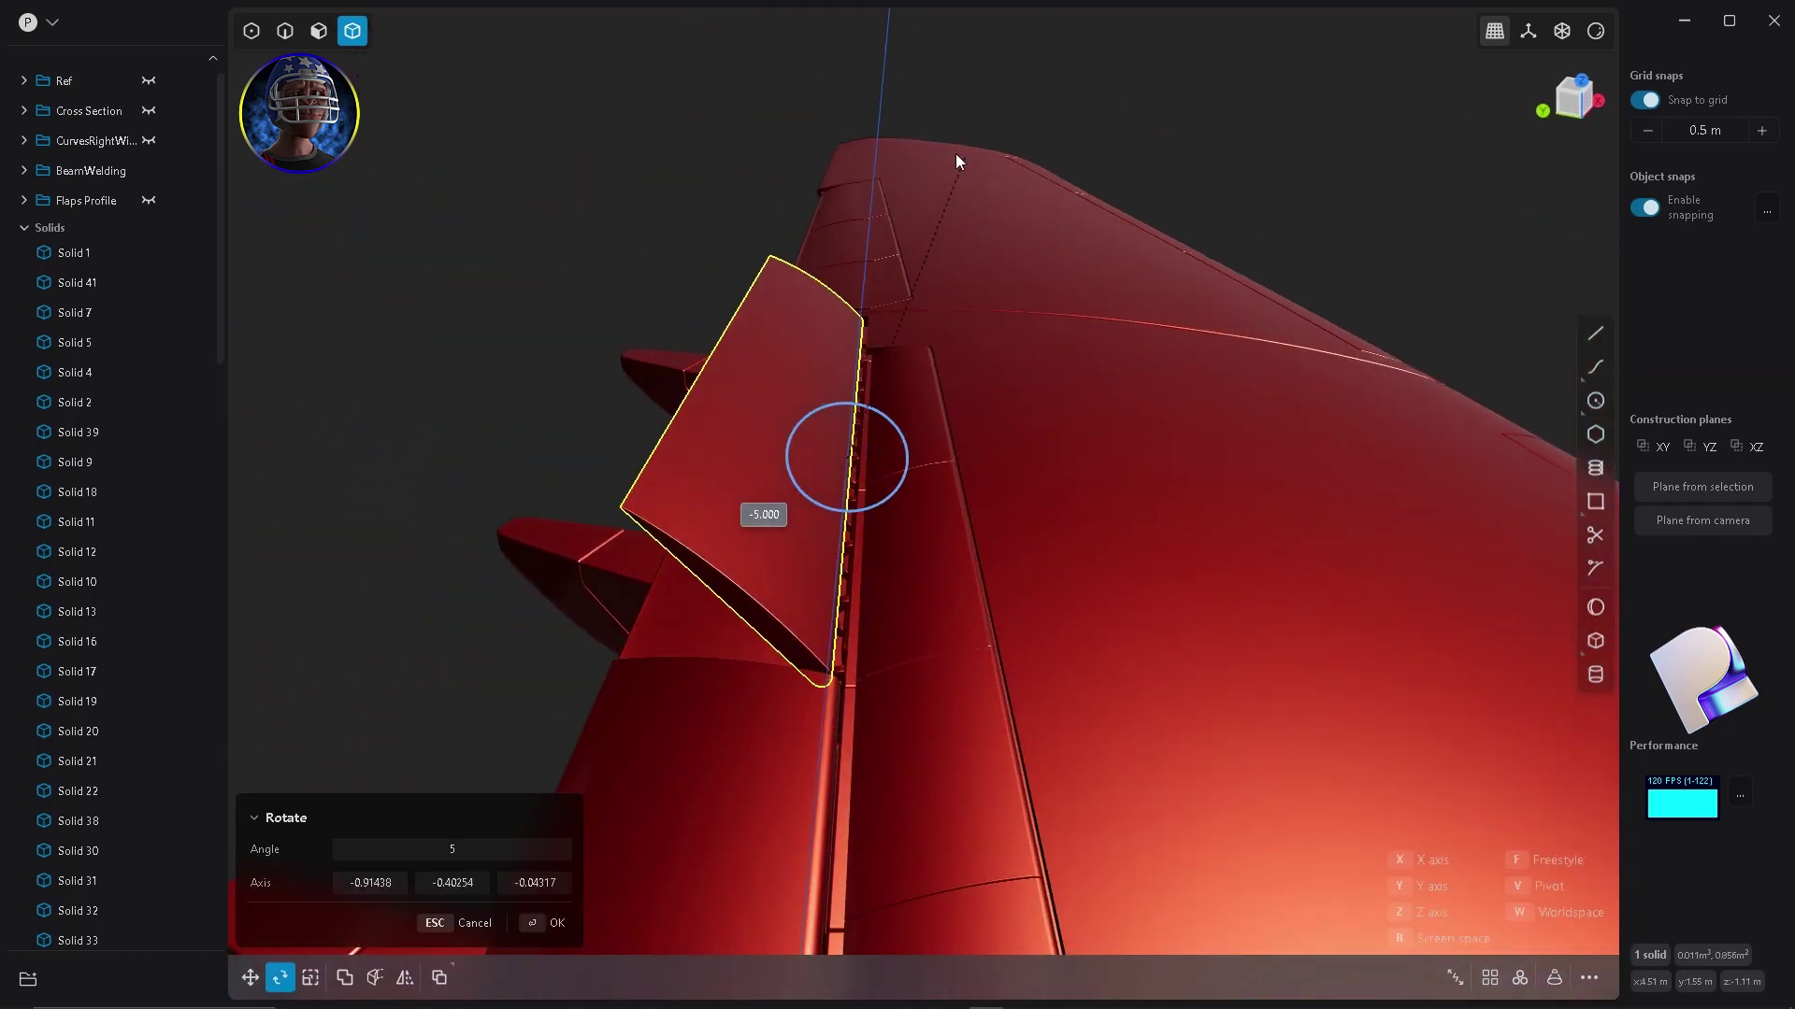
{"action": "key", "text": "Escape"}
{"action": "middle_click_drag", "start_coordinate": [549, 236], "coordinate": [810, 559]}
{"action": "left_click", "coordinate": [810, 559]}
{"action": "key", "text": "r"}
{"action": "middle_click_drag", "start_coordinate": [1247, 314], "coordinate": [1014, 651]}
{"action": "key", "text": "Escape"}
Hide the interface sidebars and show the wing in shaded display with visible edges, viewing its upper surface.
{"action": "left_click", "coordinate": [1172, 304]}
{"action": "middle_click_drag", "start_coordinate": [1172, 304], "coordinate": [886, 629]}
{"action": "key", "text": "ctrl+backslash"}
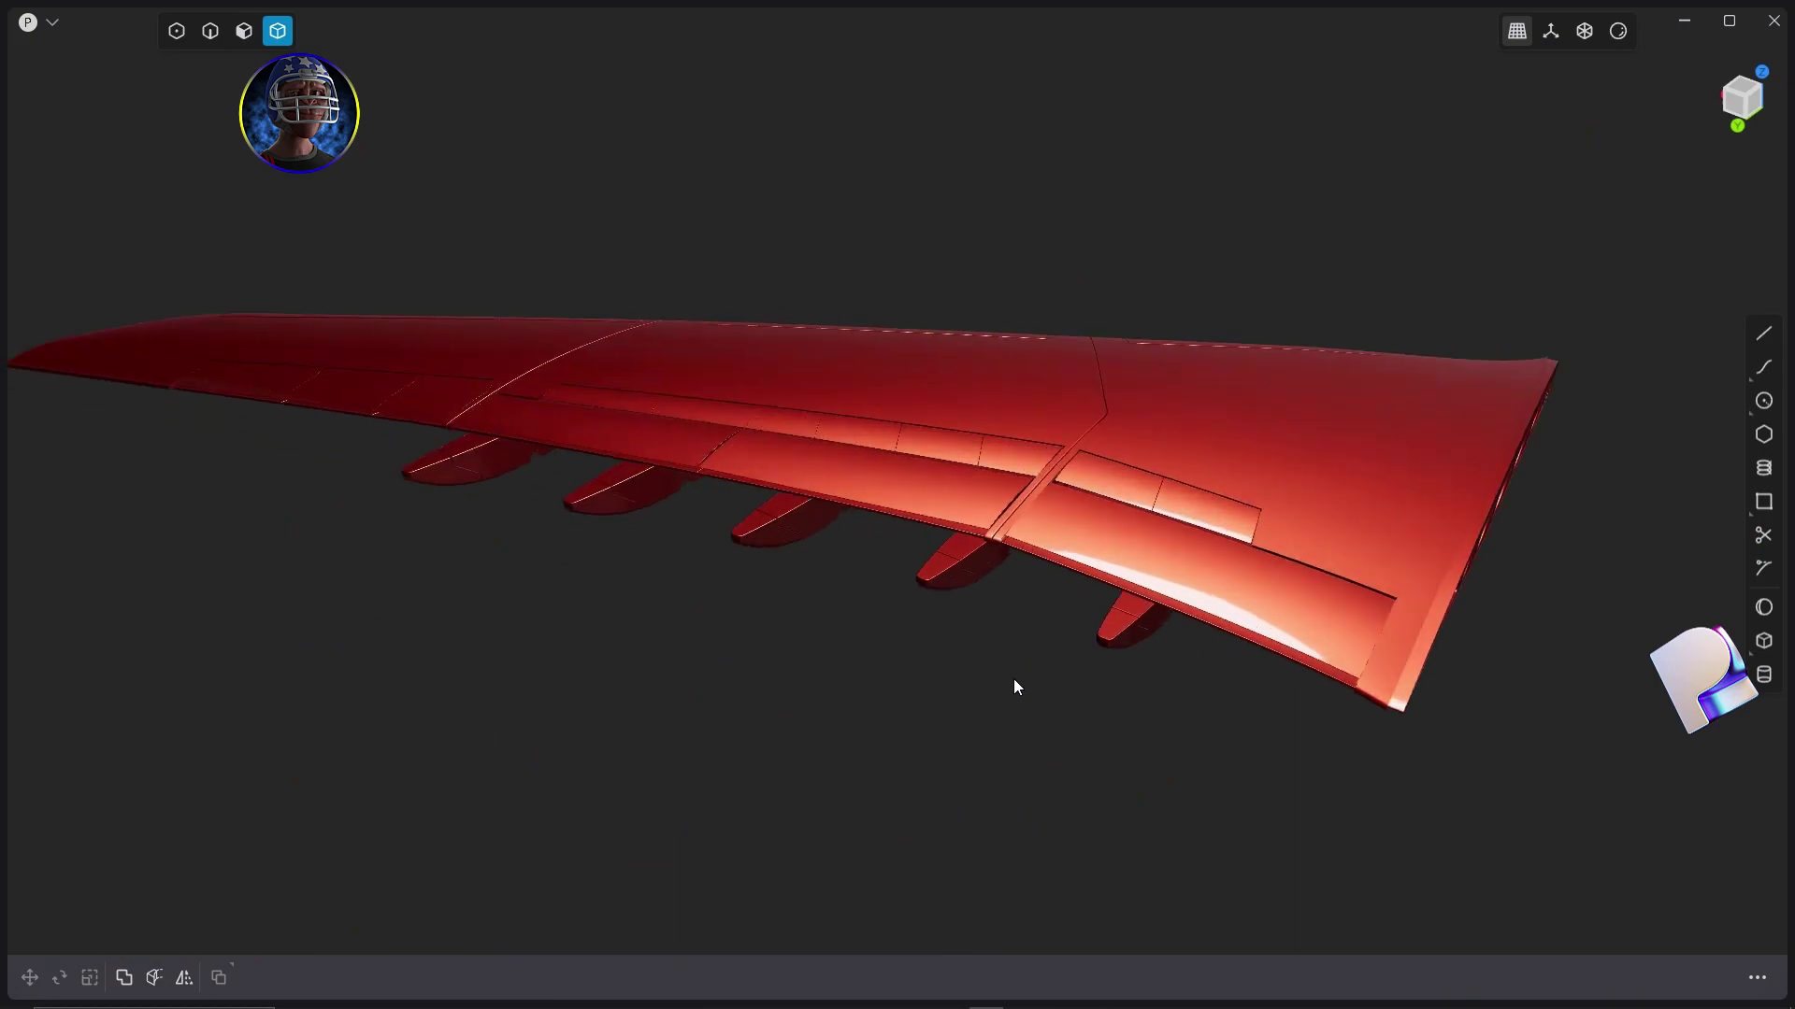
{"action": "middle_click_drag", "start_coordinate": [1029, 681], "coordinate": [976, 670]}
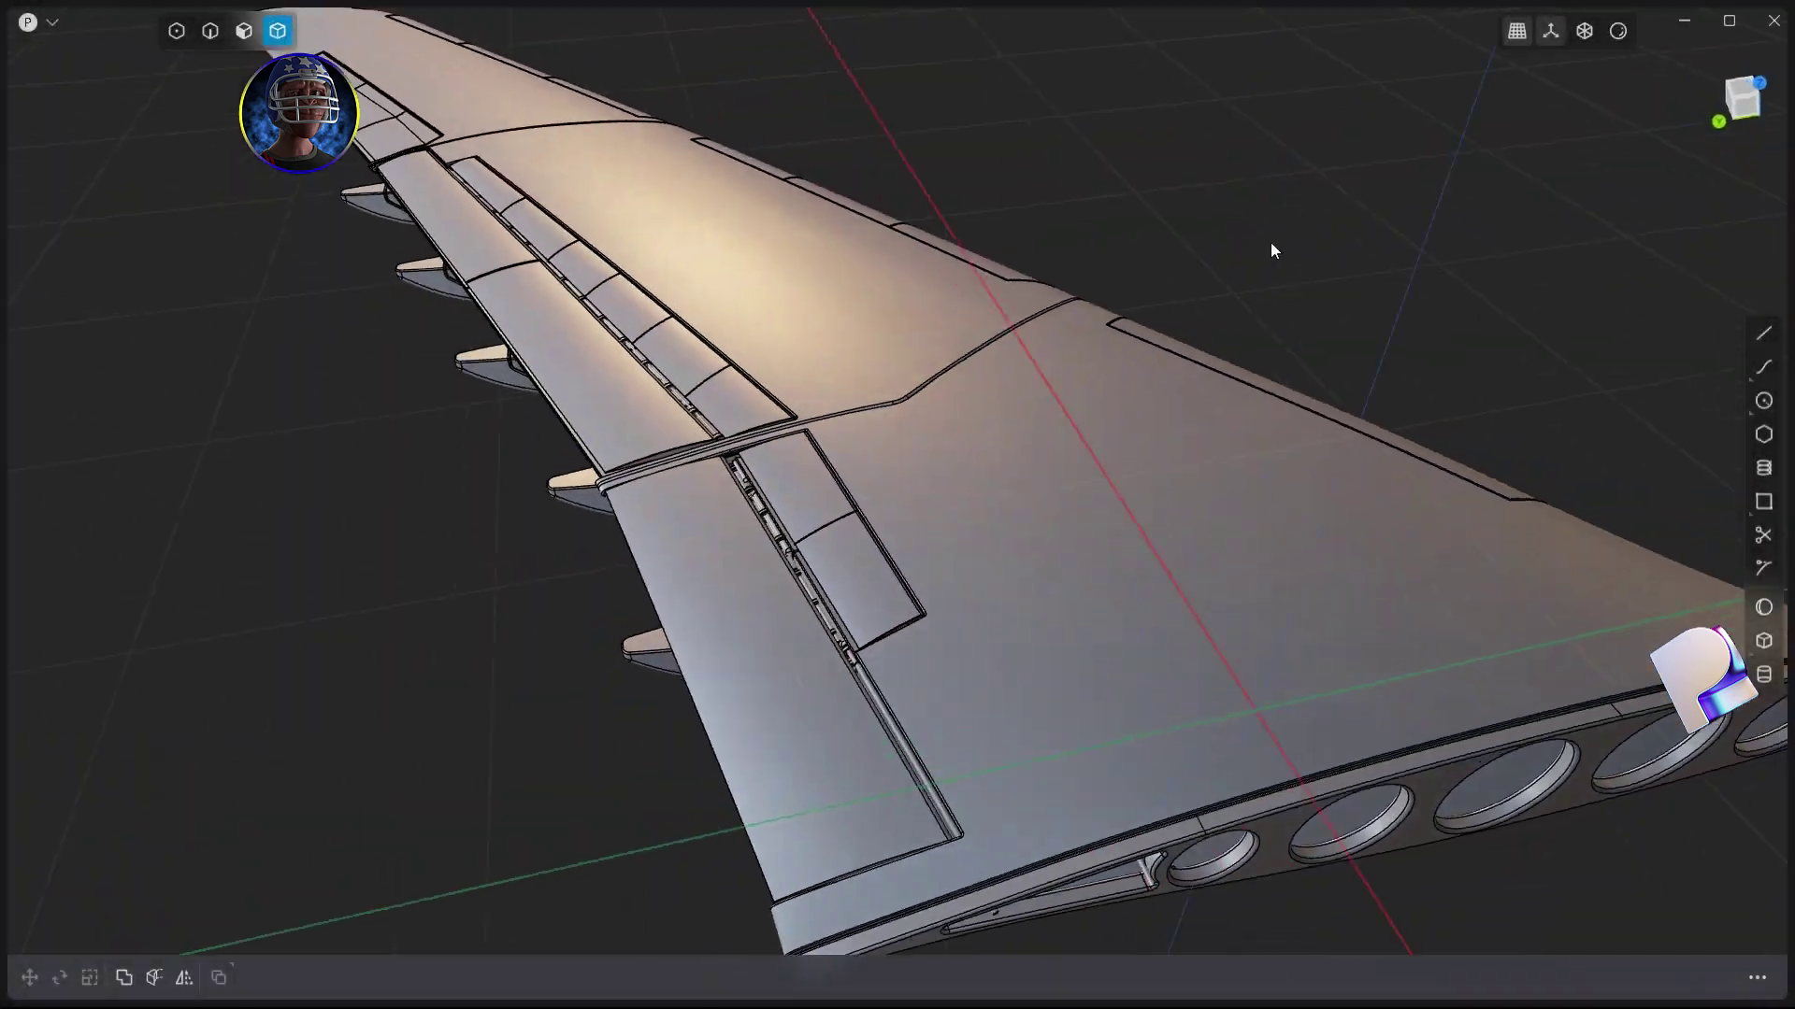
{"action": "middle_click_drag", "start_coordinate": [1270, 243], "coordinate": [977, 257]}
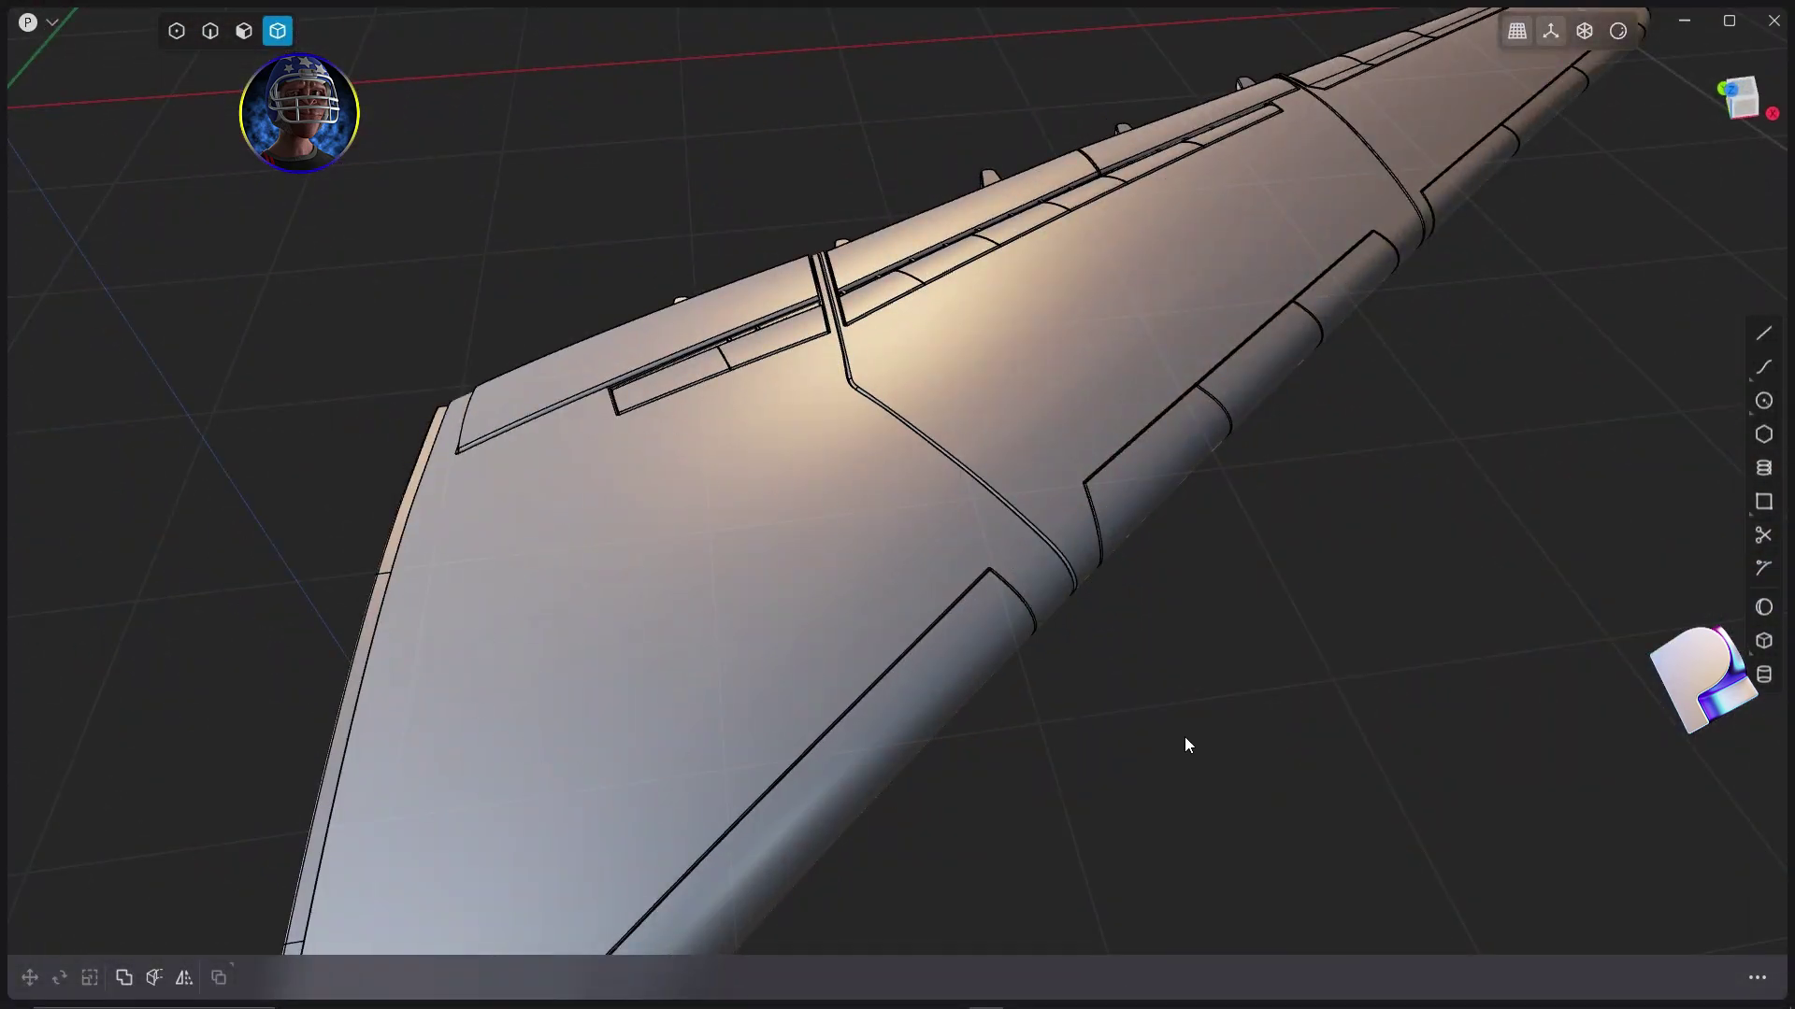
From the top view, draw a line outline on the inboard wing section following the flap edges and the panel seam.
{"action": "key", "text": "KP_7"}
{"action": "scroll", "coordinate": [724, 639], "scroll_direction": "up", "scroll_amount": 5}
{"action": "middle_click_drag", "start_coordinate": [725, 639], "coordinate": [877, 482], "text": "shift"}
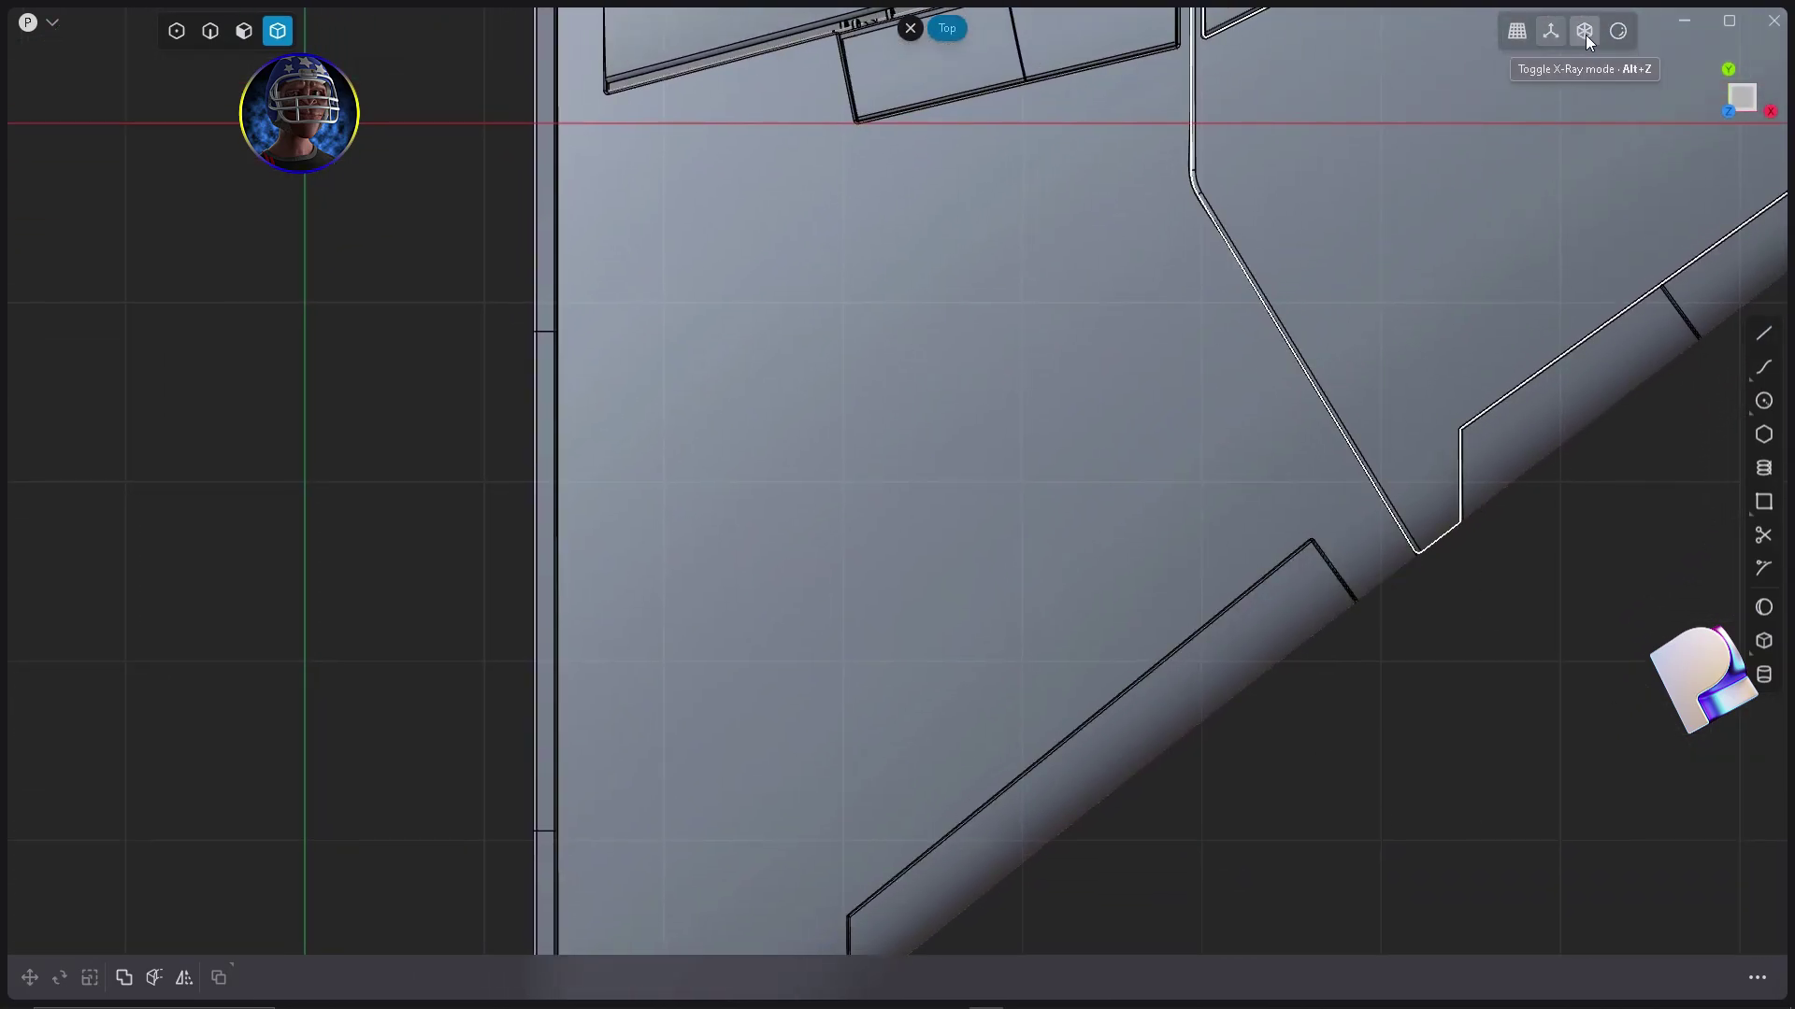
{"action": "key", "text": "l"}
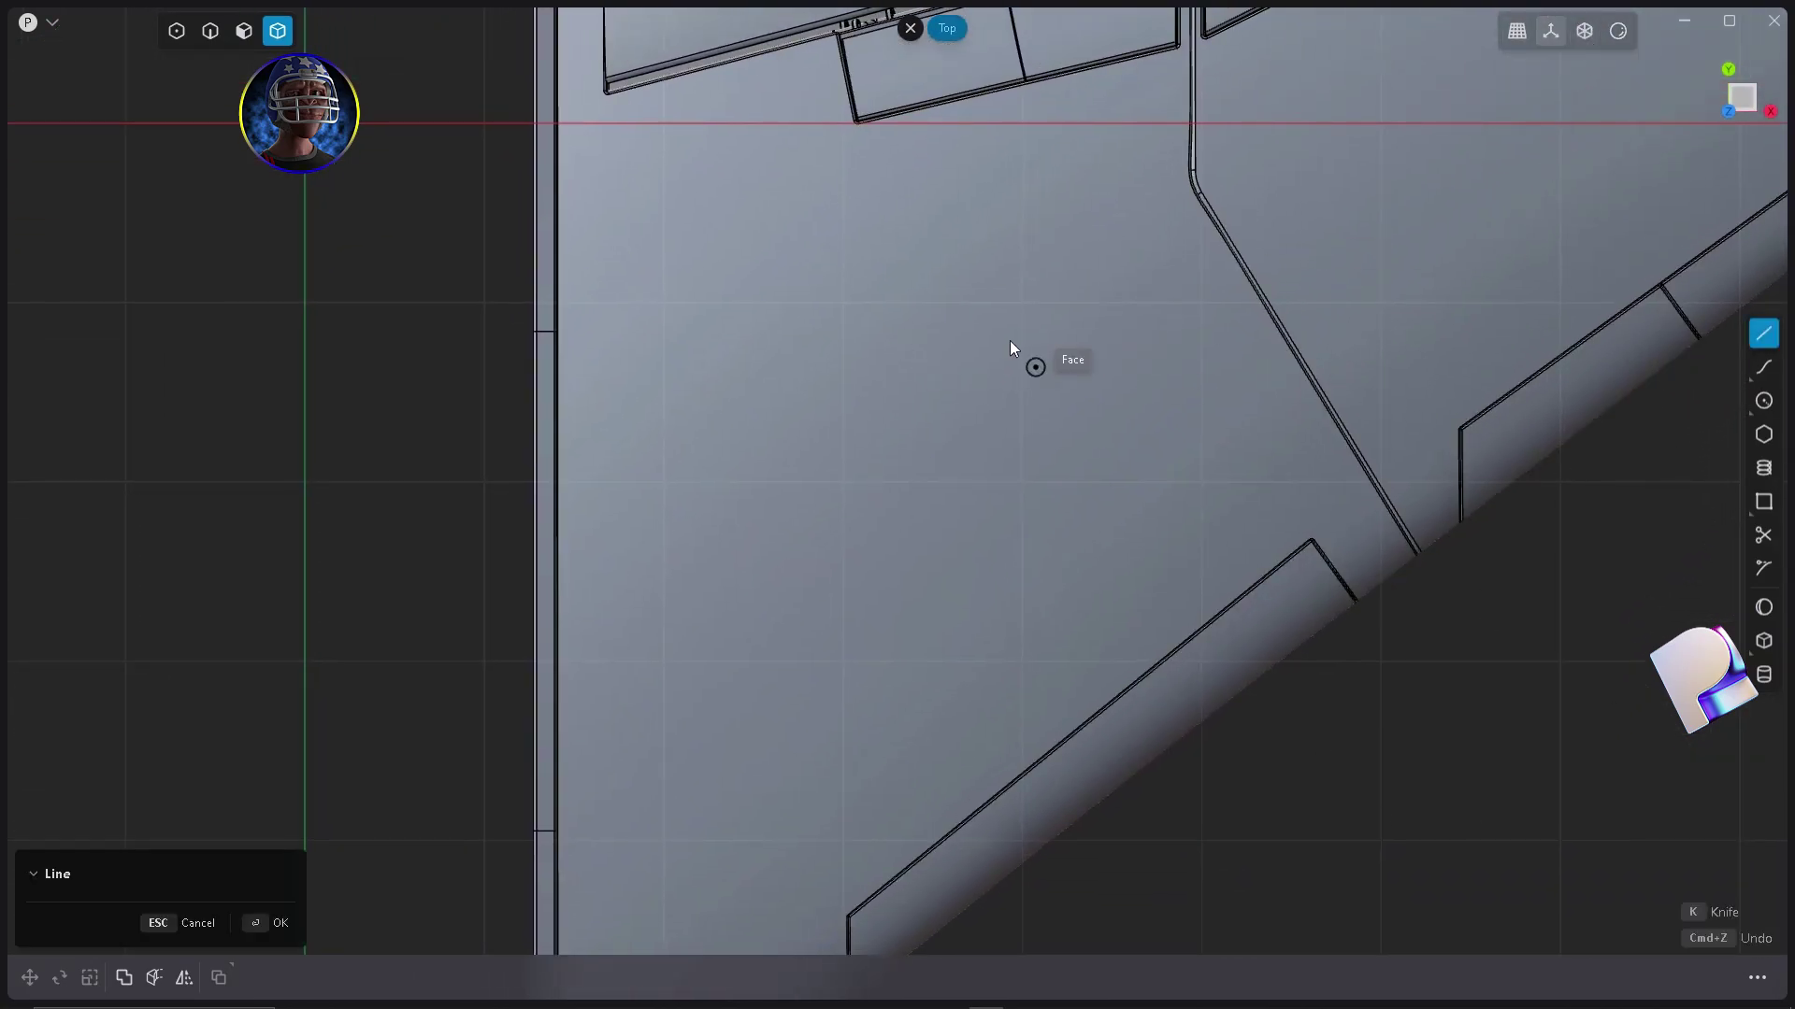
{"action": "left_click", "coordinate": [610, 125]}
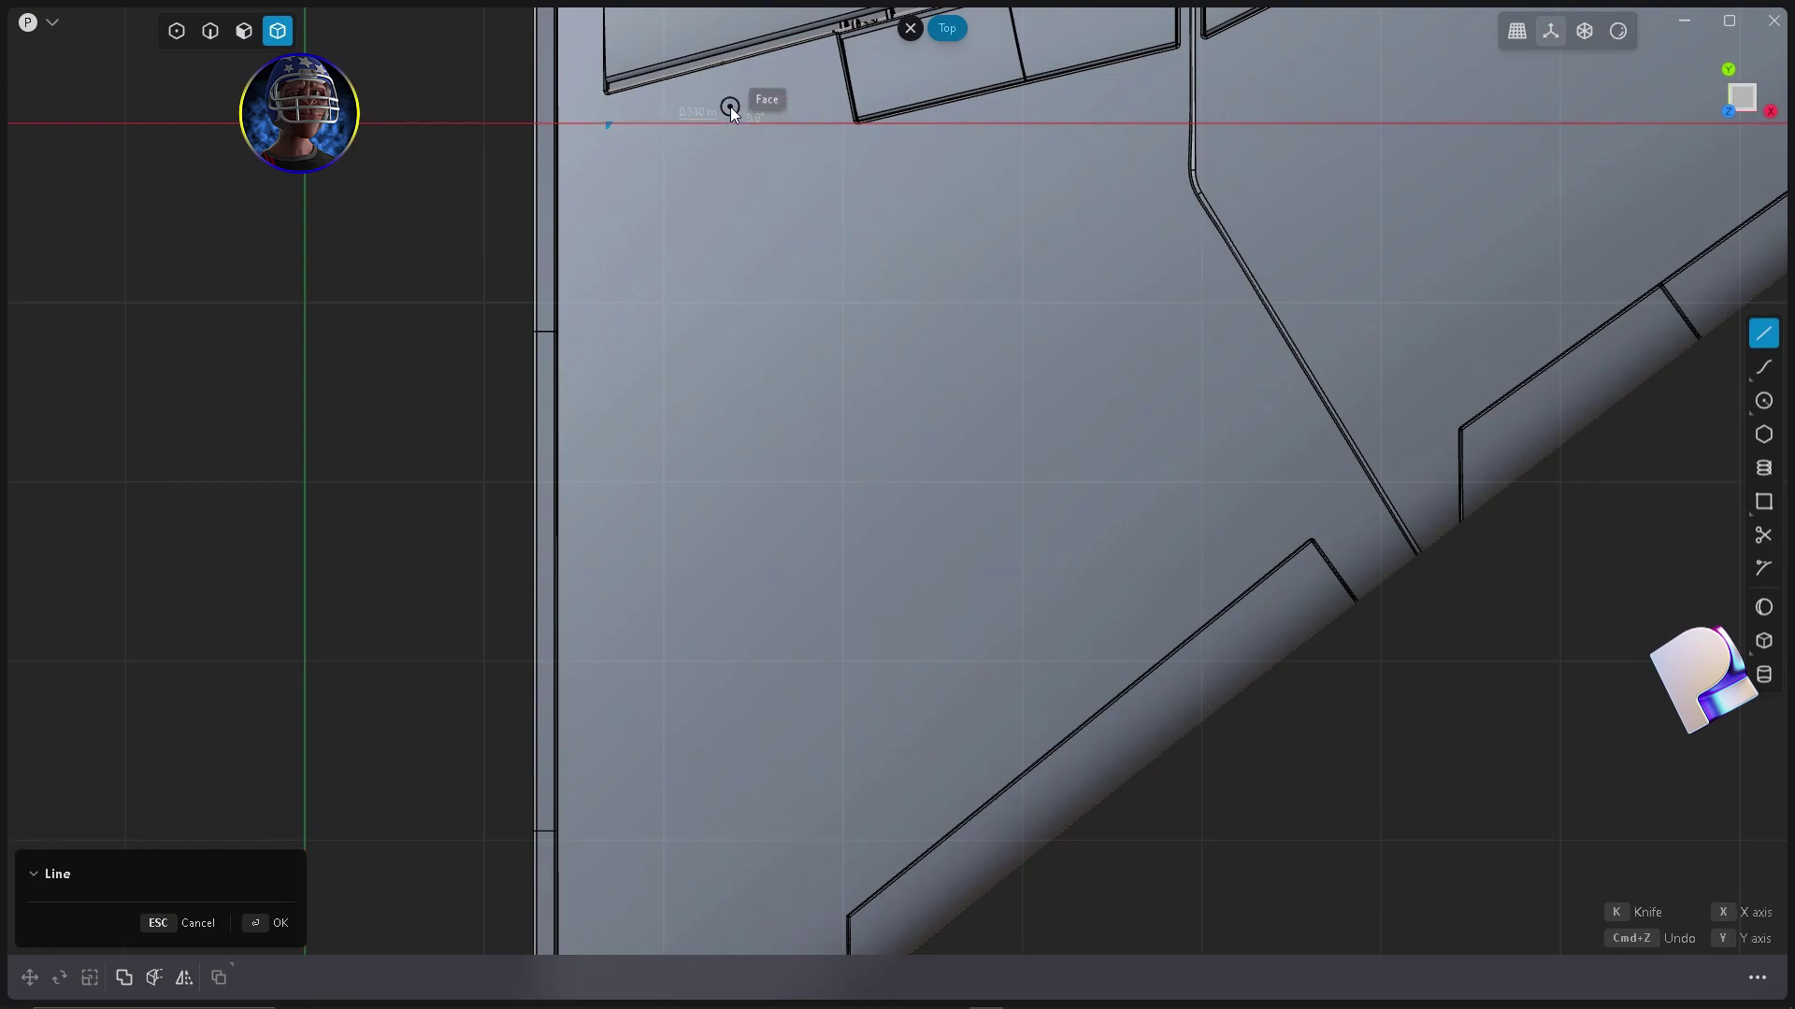
{"action": "left_click", "coordinate": [810, 75]}
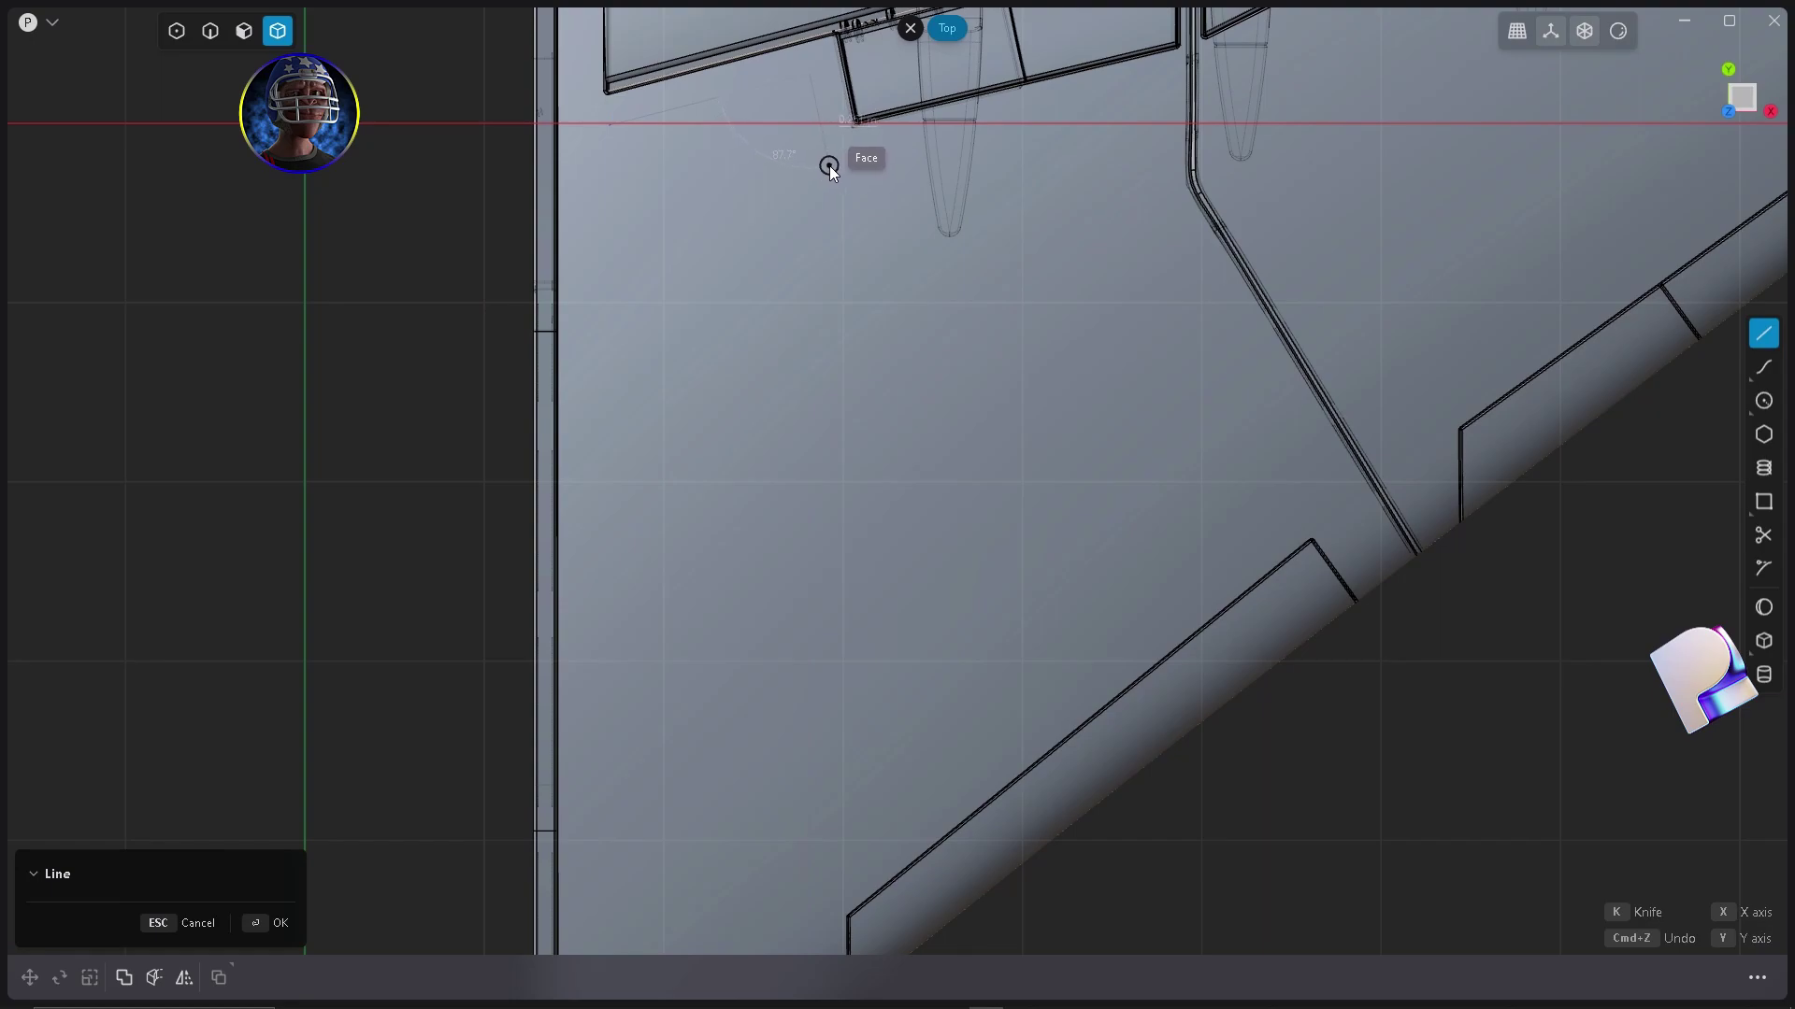
{"action": "left_click", "coordinate": [828, 161]}
{"action": "left_click", "coordinate": [1152, 86]}
{"action": "left_click", "coordinate": [1150, 188]}
{"action": "left_click", "coordinate": [1323, 473]}
Close the outline with a line along the leading edge and a straight side beside the wing root.
{"action": "scroll", "coordinate": [713, 809], "scroll_direction": "down", "scroll_amount": 2}
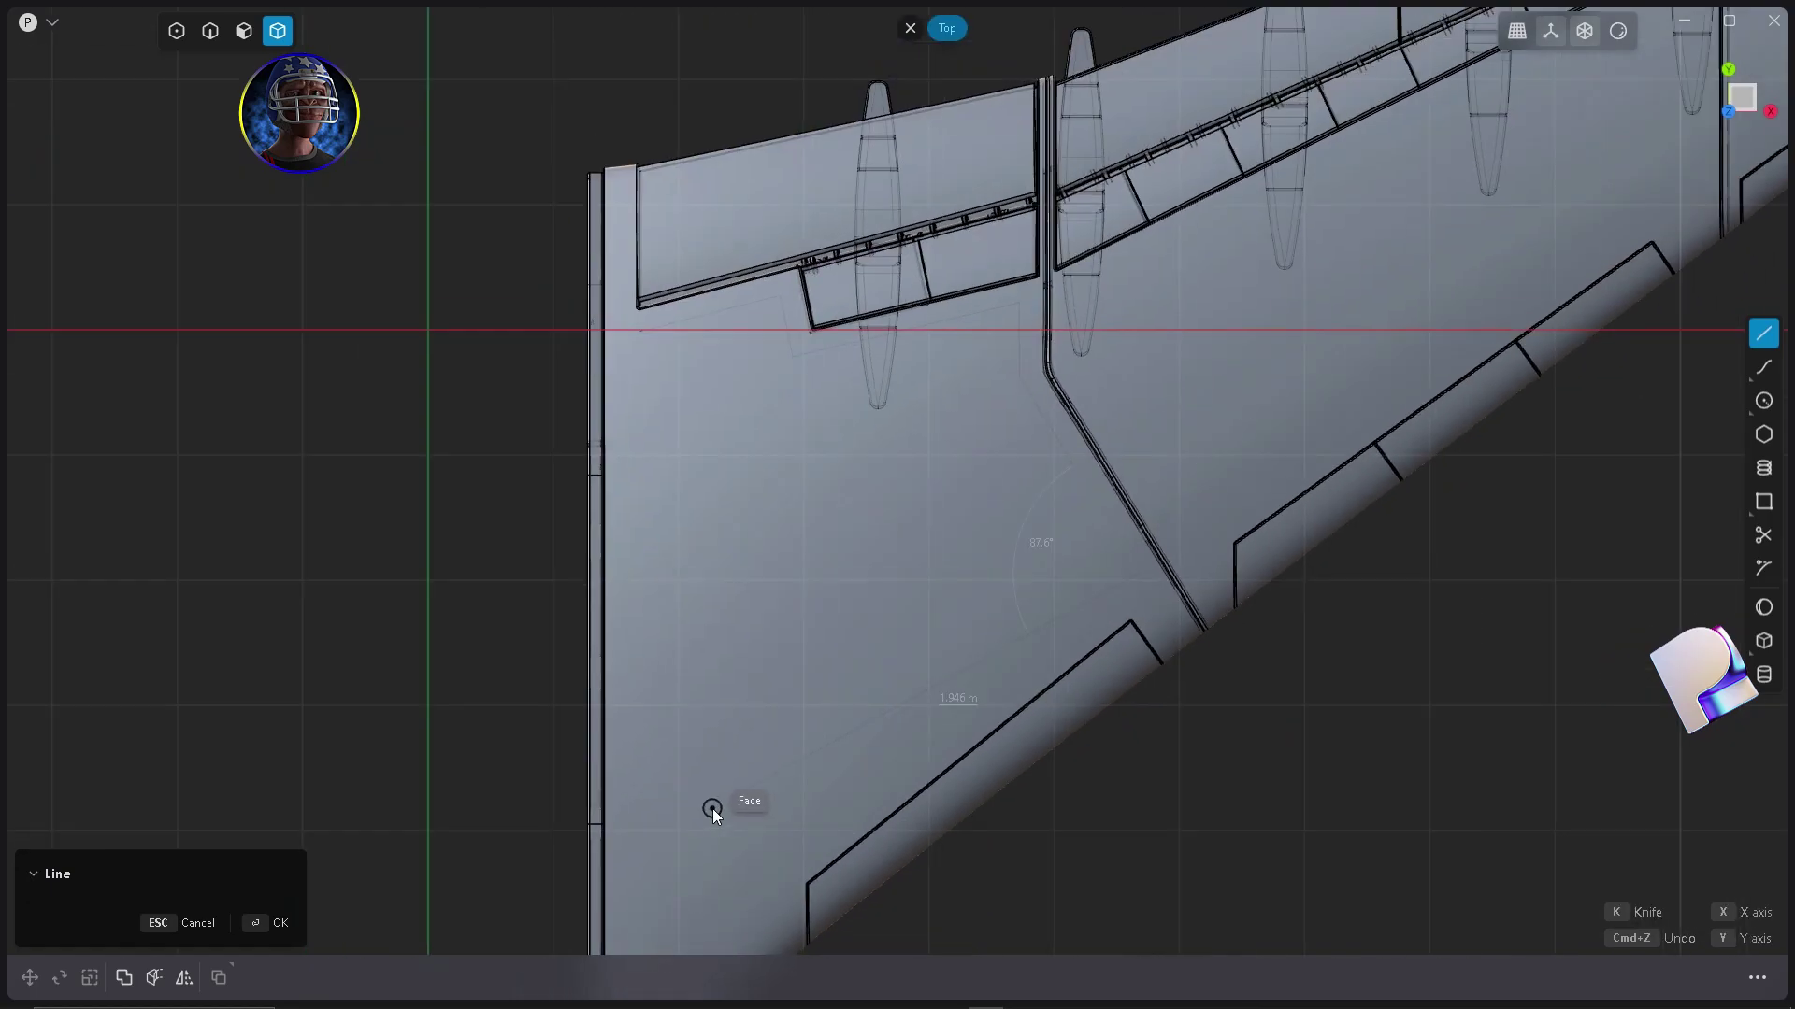
{"action": "right_click_drag", "start_coordinate": [712, 810], "coordinate": [794, 664]}
{"action": "scroll", "coordinate": [732, 791], "scroll_direction": "up", "scroll_amount": 1}
{"action": "left_click", "coordinate": [731, 823]}
{"action": "left_click", "coordinate": [728, 82]}
Move the outline's root-side leading corner point about 0.02 m along negative Y.
{"action": "scroll", "coordinate": [902, 565], "scroll_direction": "down", "scroll_amount": 2}
{"action": "key", "text": "1"}
{"action": "left_click", "coordinate": [771, 766]}
{"action": "key", "text": "g"}
{"action": "left_click_drag", "start_coordinate": [772, 699], "coordinate": [772, 705]}
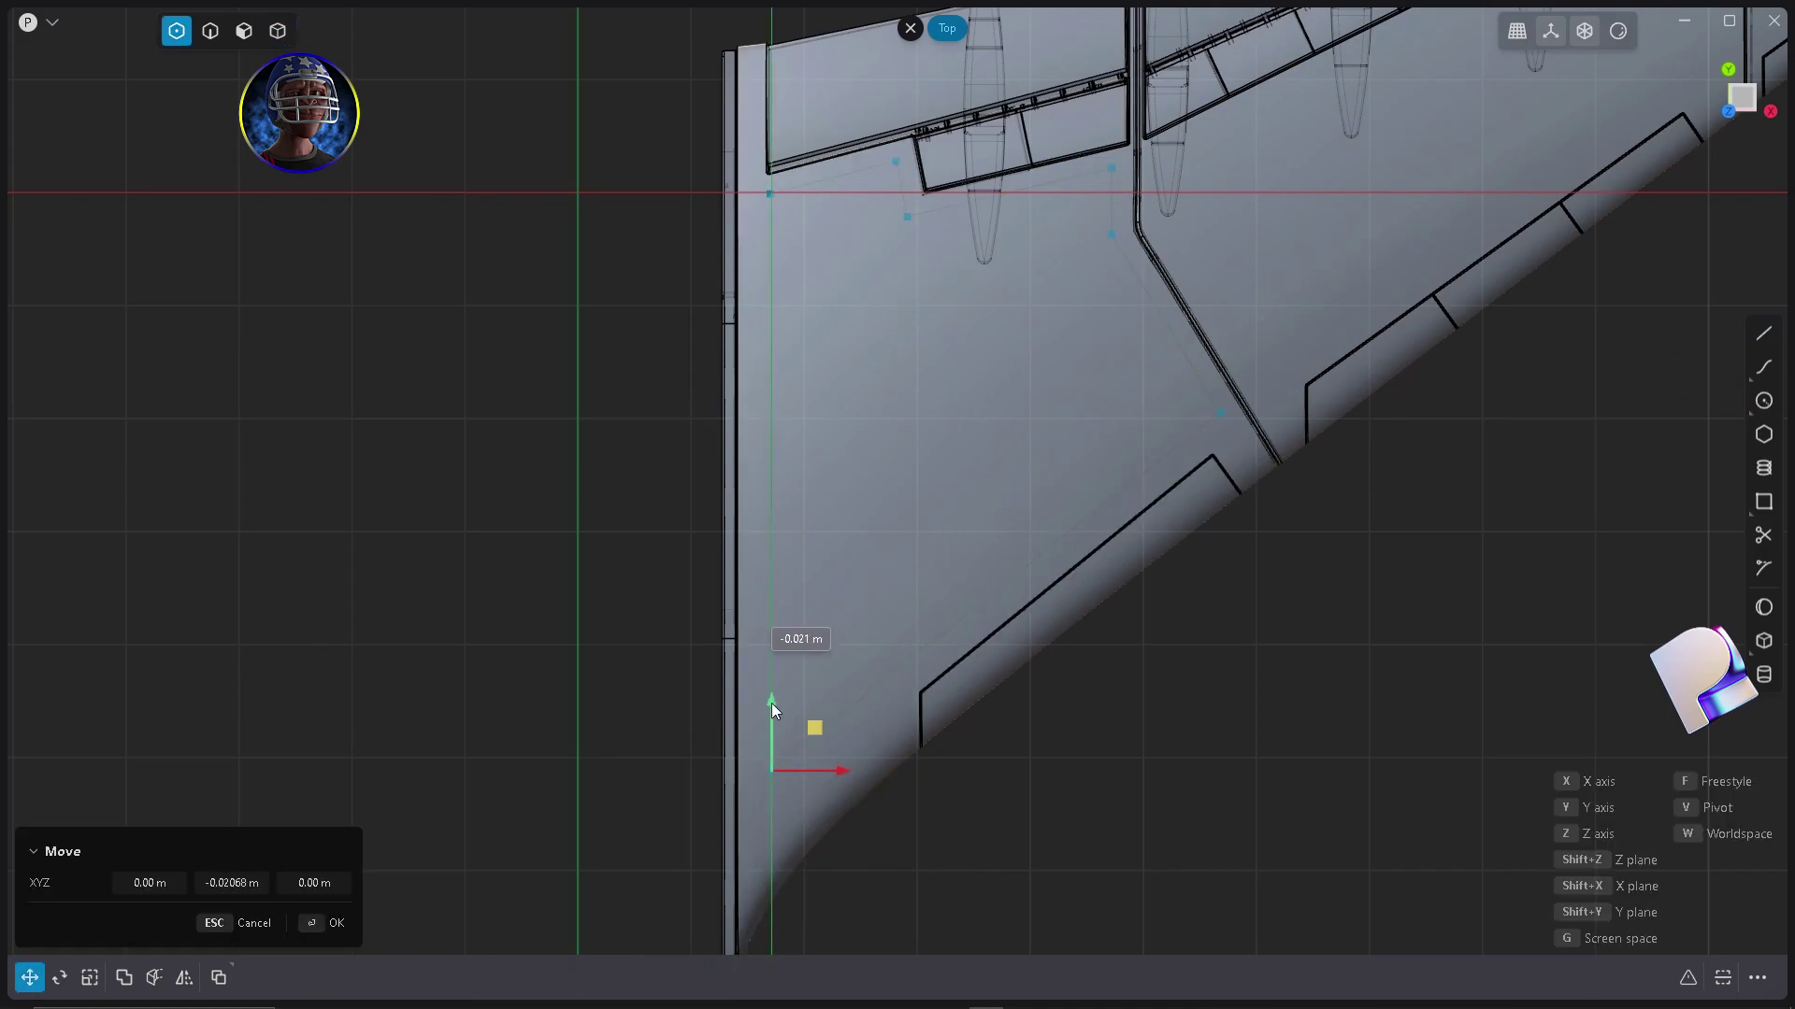
{"action": "scroll", "coordinate": [1100, 262], "scroll_direction": "up", "scroll_amount": 3}
{"action": "right_click_drag", "start_coordinate": [1100, 262], "coordinate": [1202, 406]}
{"action": "key", "text": "Return"}
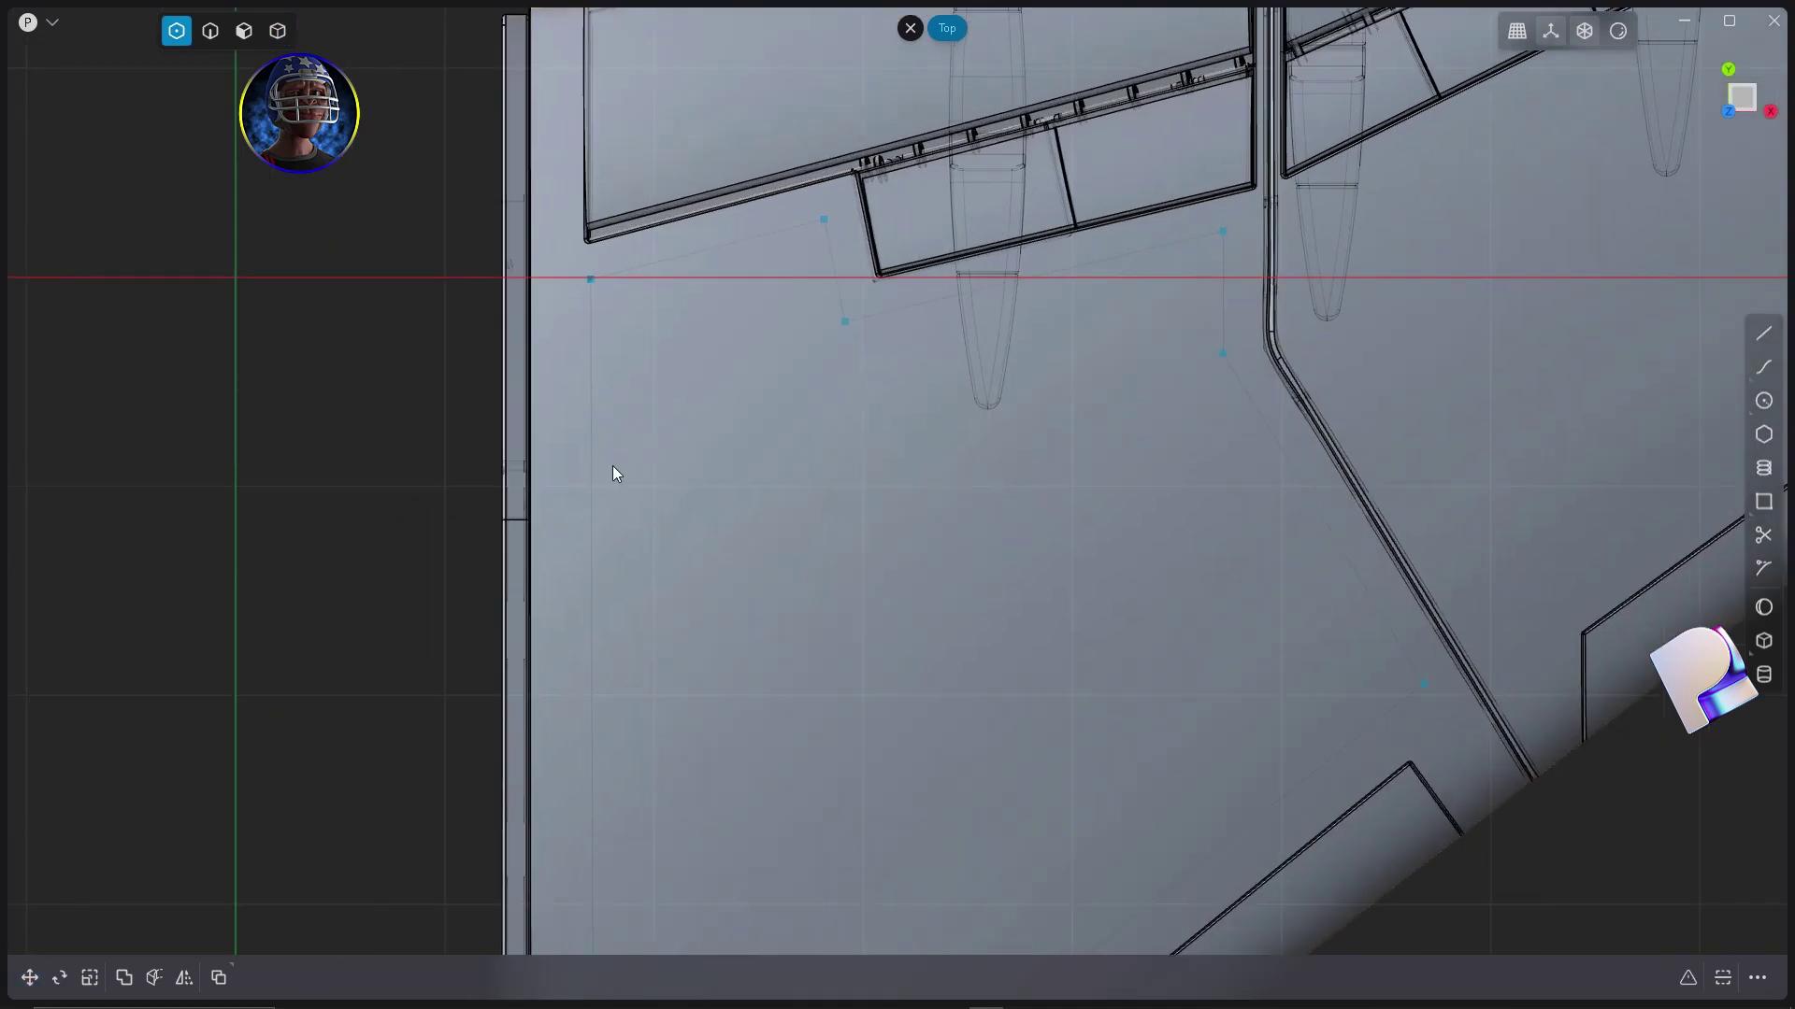
Scale the outline's two root-side corner points along X so they line up.
{"action": "scroll", "coordinate": [598, 374], "scroll_direction": "down", "scroll_amount": 2}
{"action": "key", "text": "s"}
{"action": "key", "text": "x"}
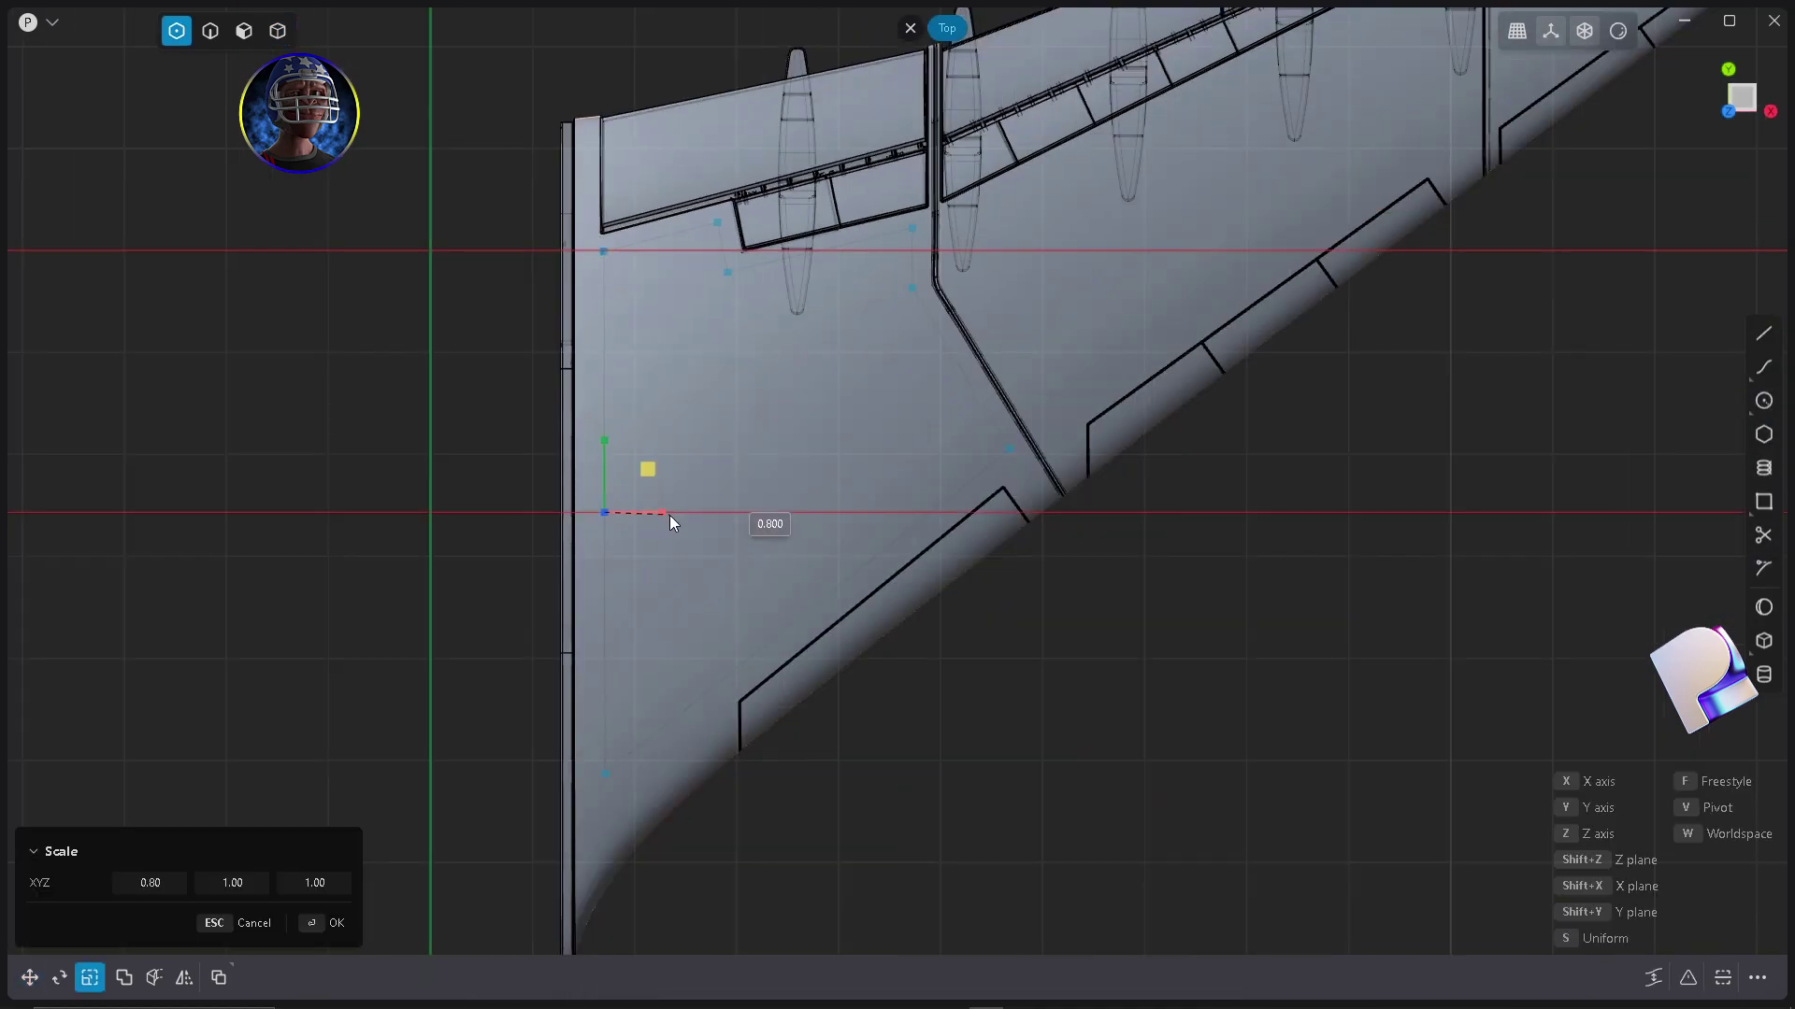
{"action": "left_click", "coordinate": [603, 519]}
{"action": "key", "text": "Return"}
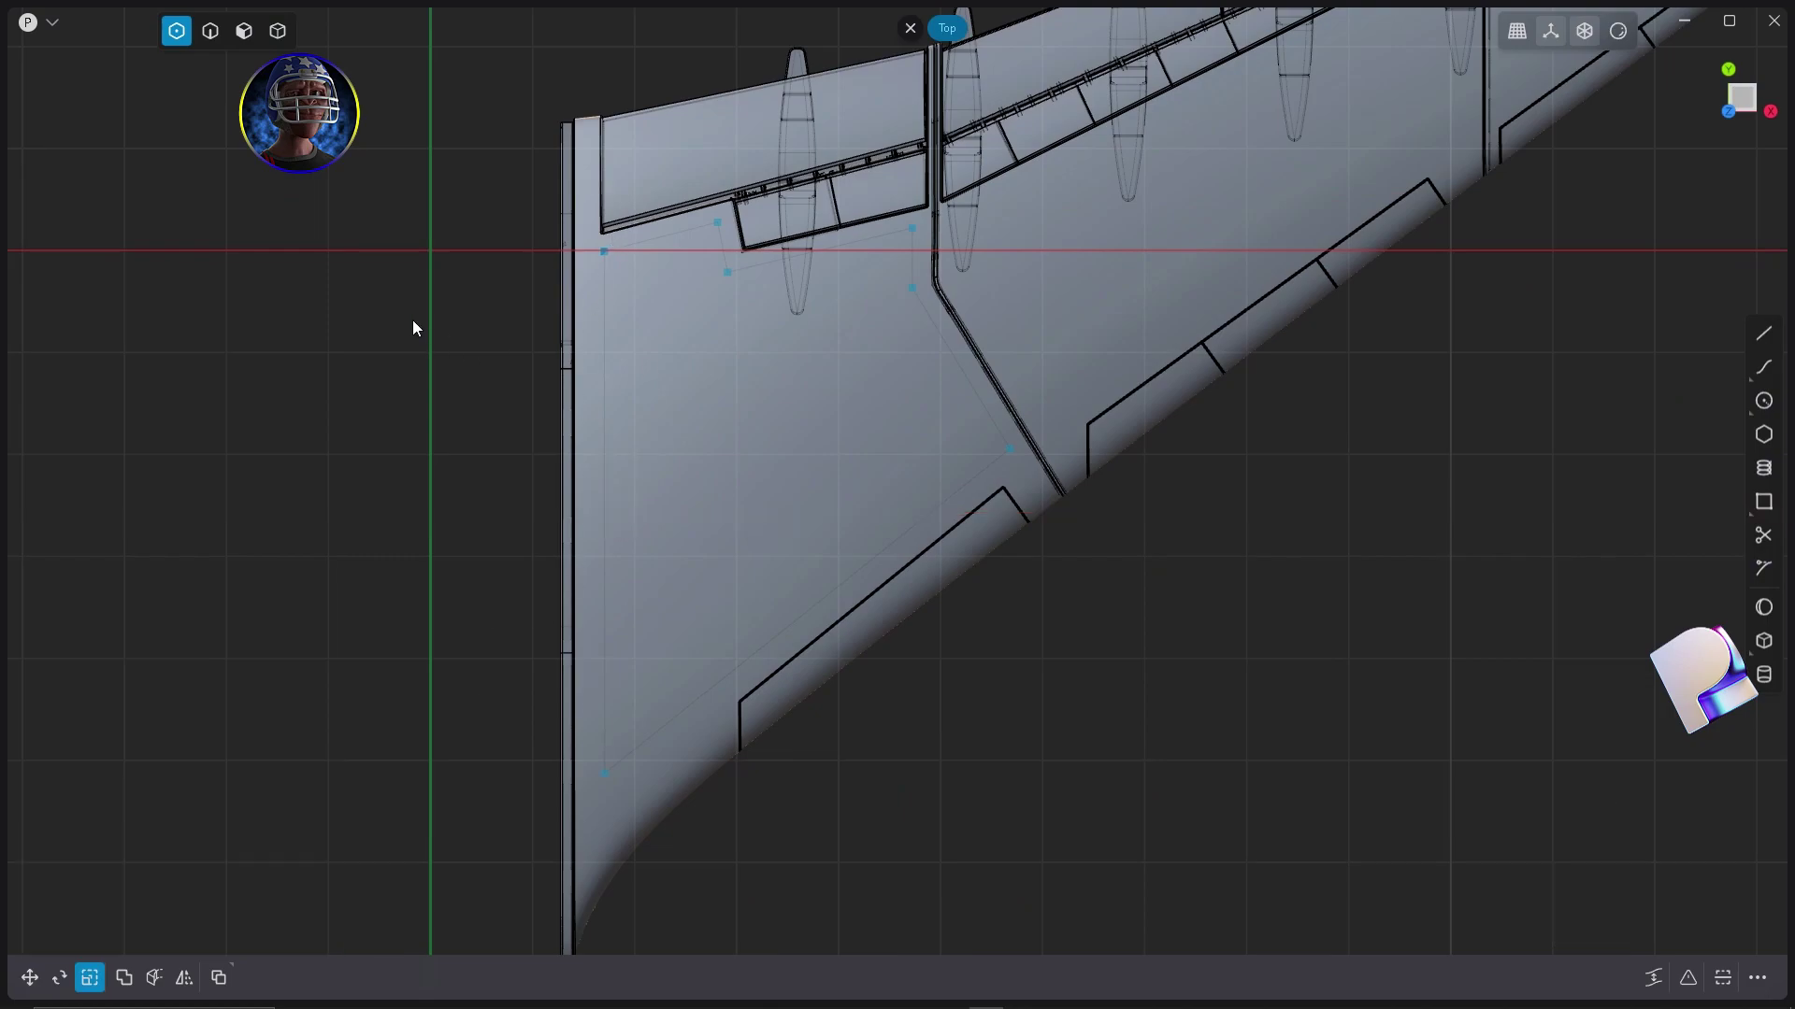
Round all corners of the outline except the one at the seam bend by about 0.024 m.
{"action": "left_click_drag", "start_coordinate": [496, 170], "coordinate": [991, 802]}
{"action": "left_click_drag", "start_coordinate": [882, 262], "coordinate": [992, 363]}
{"action": "scroll", "coordinate": [906, 224], "scroll_direction": "up", "scroll_amount": 2}
{"action": "scroll", "coordinate": [906, 220], "scroll_direction": "up", "scroll_amount": 3}
{"action": "key", "text": "b"}
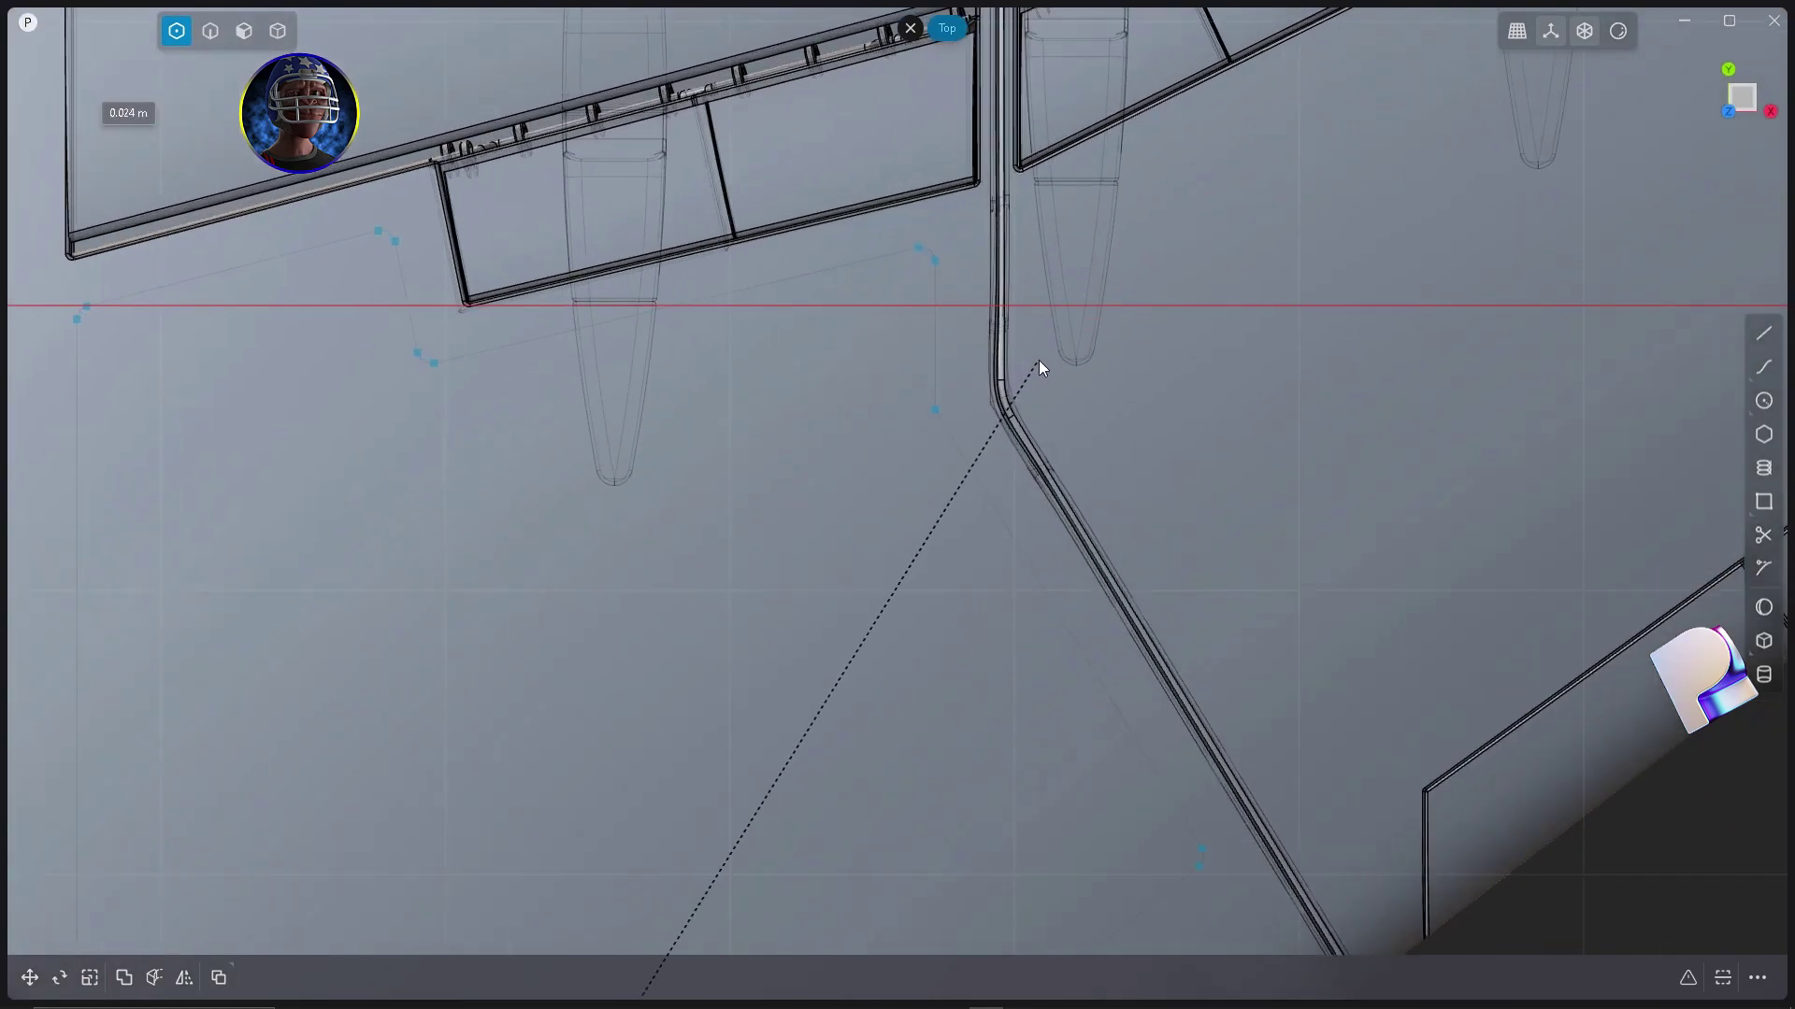
{"action": "left_click", "coordinate": [1040, 360]}
Round the remaining corner at the seam bend with a larger radius.
{"action": "left_click", "coordinate": [935, 409]}
{"action": "key", "text": "b"}
{"action": "left_click", "coordinate": [1124, 570]}
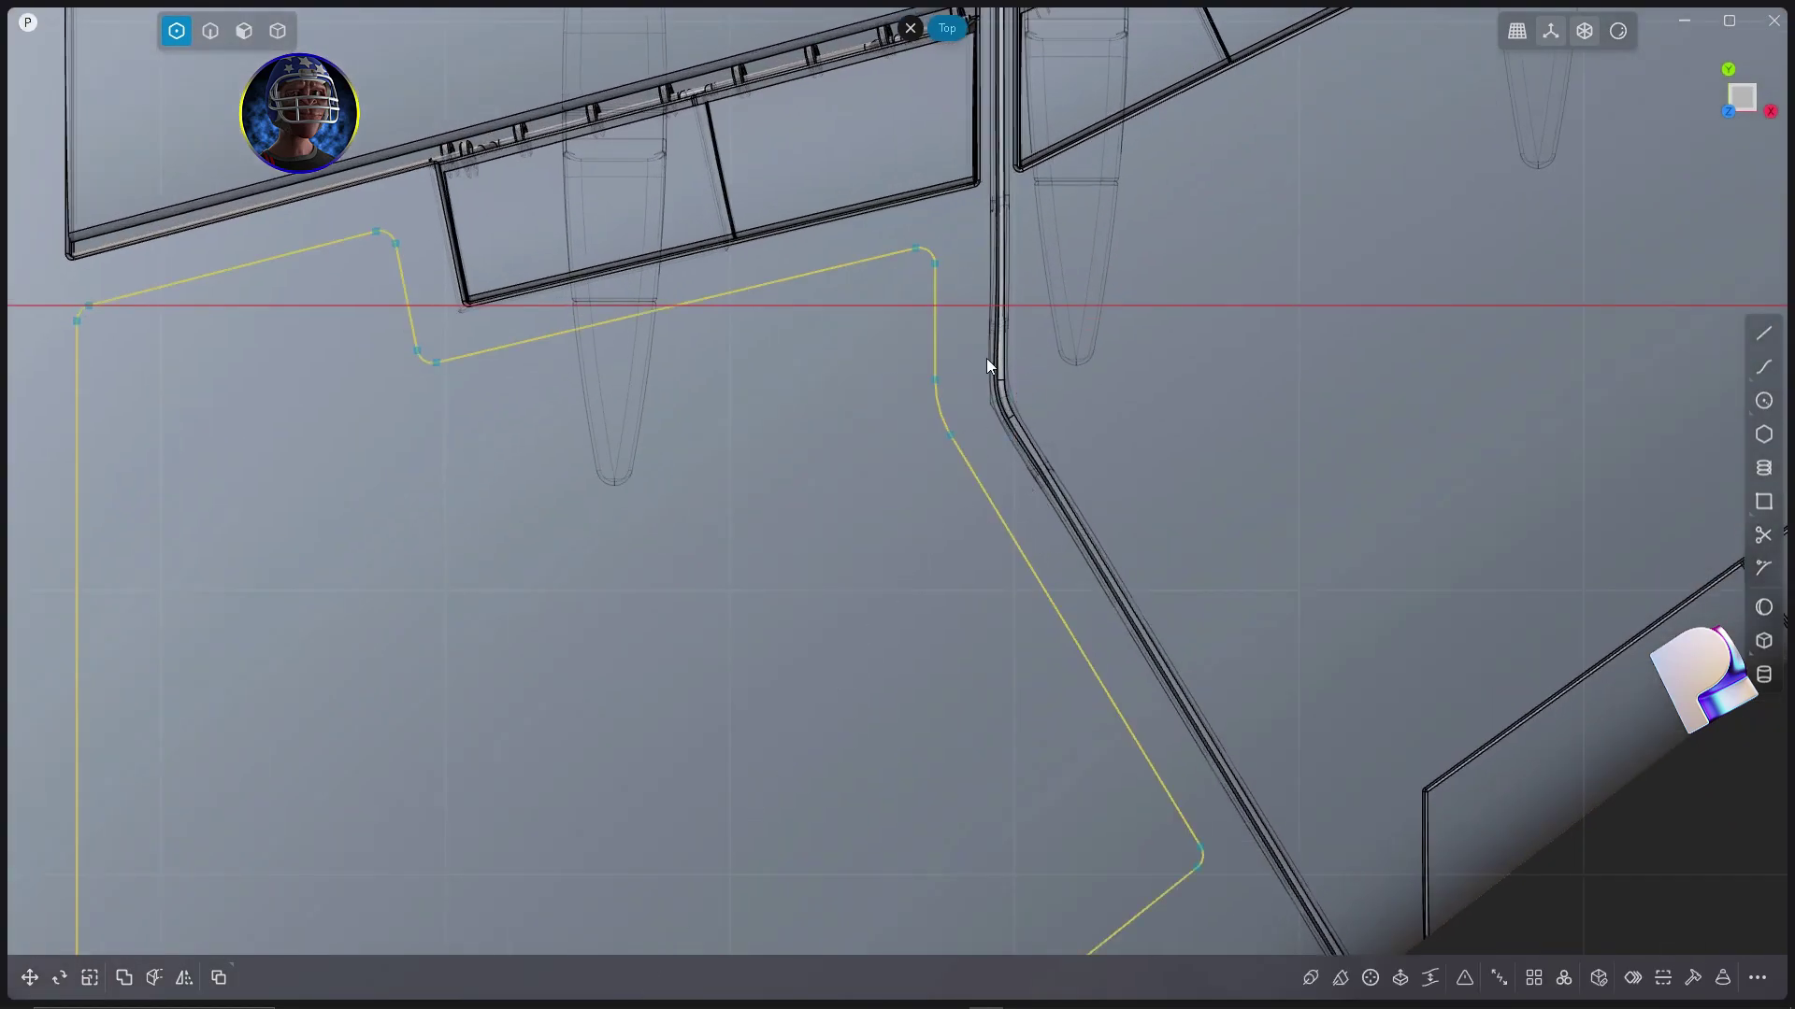
Raise the closed outline curve along Z so it floats above the wing.
{"action": "scroll", "coordinate": [944, 430], "scroll_direction": "down", "scroll_amount": 5}
{"action": "key", "text": "2"}
{"action": "middle_click_drag", "start_coordinate": [961, 613], "coordinate": [1073, 413]}
{"action": "key", "text": "g"}
{"action": "left_click_drag", "start_coordinate": [840, 359], "coordinate": [835, 221]}
{"action": "middle_click_drag", "start_coordinate": [898, 411], "coordinate": [933, 619]}
Imprint the outline curve onto the inboard wing body, projecting along the 0, 0, 1 vector.
{"action": "right_click", "coordinate": [987, 535]}
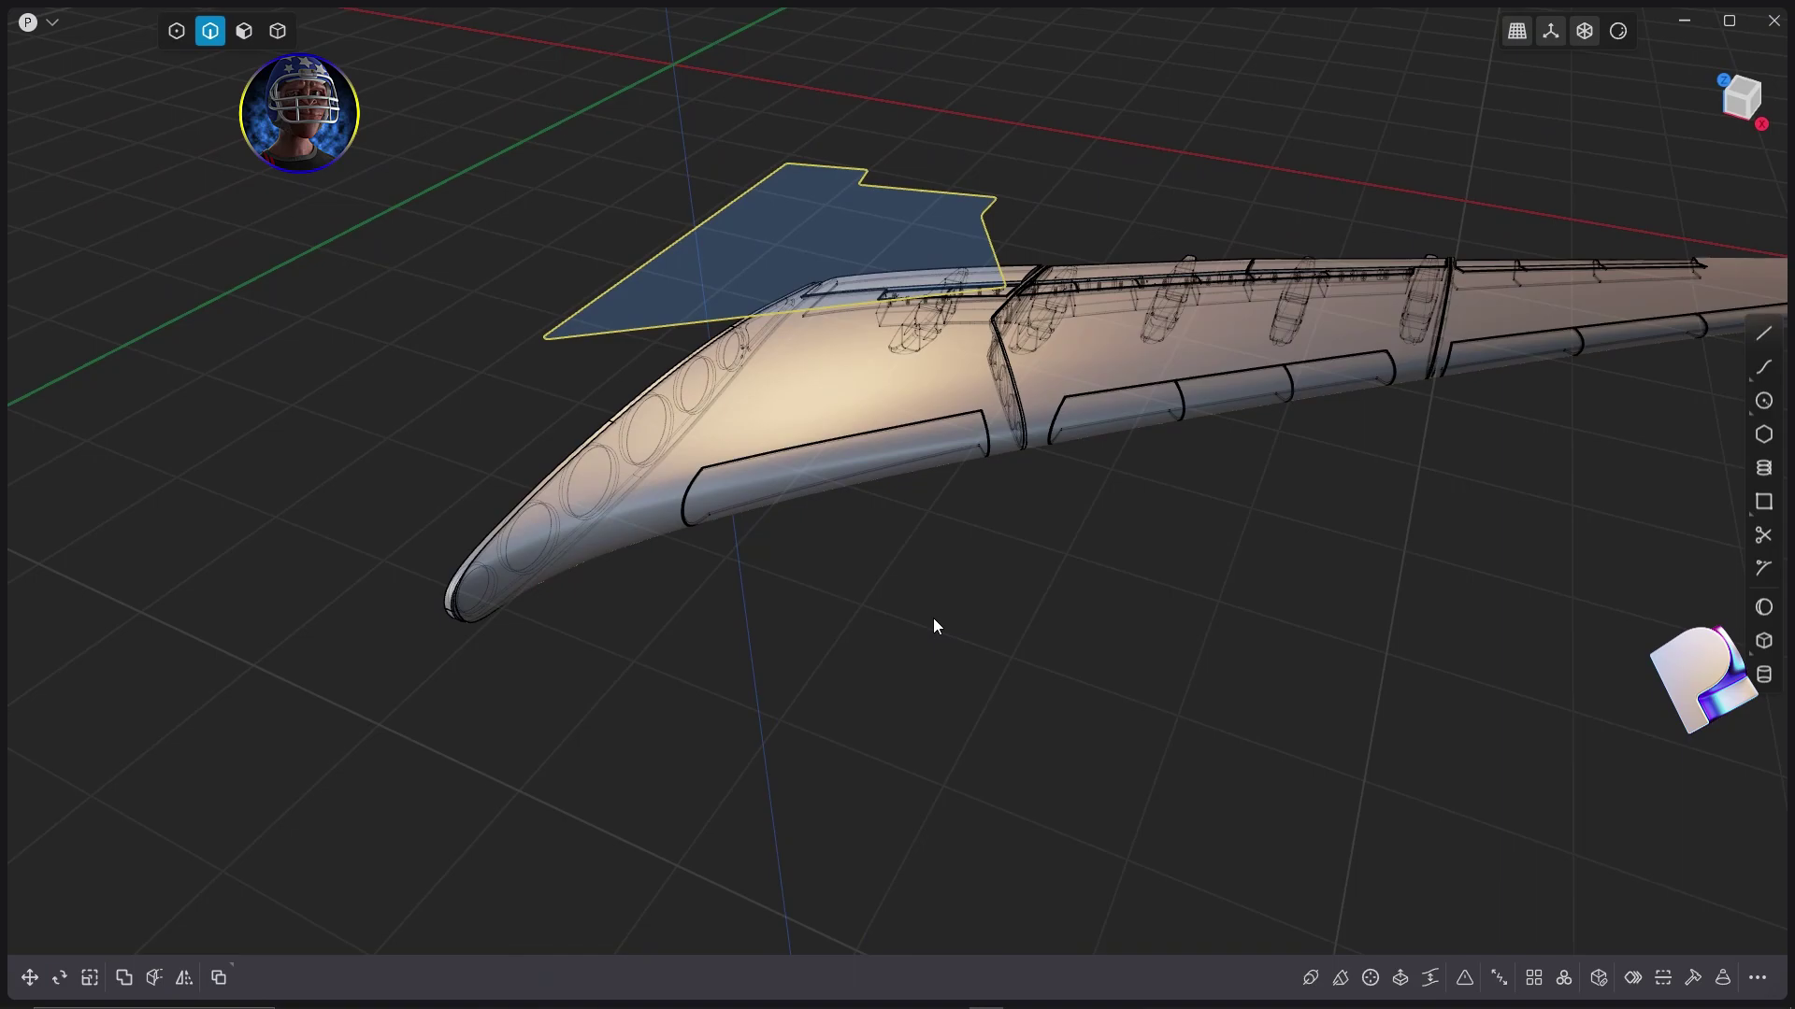
{"action": "key", "text": "i"}
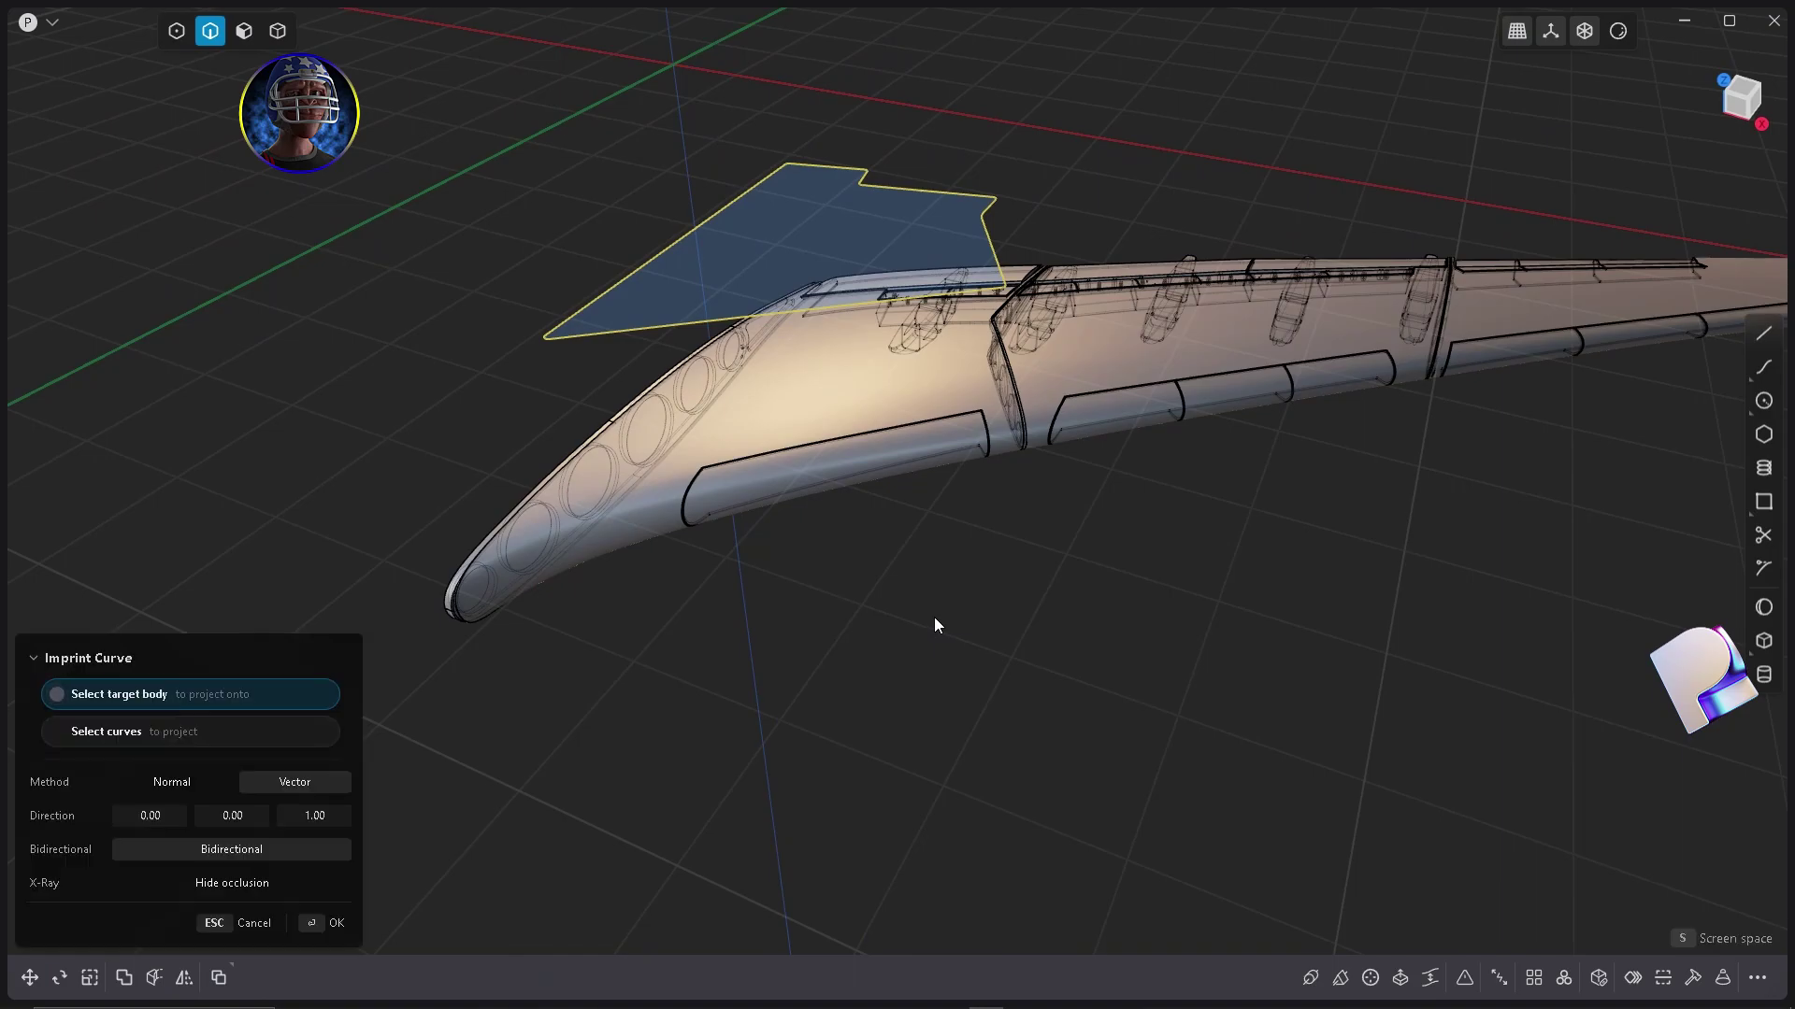
{"action": "left_click", "coordinate": [662, 575]}
{"action": "key", "text": "Return"}
Move the outline curve down along Z to below the wing.
{"action": "middle_click_drag", "start_coordinate": [721, 633], "coordinate": [1019, 635]}
{"action": "left_click", "coordinate": [799, 274]}
{"action": "key", "text": "g"}
{"action": "left_click", "coordinate": [1055, 553]}
{"action": "middle_click_drag", "start_coordinate": [1055, 553], "coordinate": [1034, 559]}
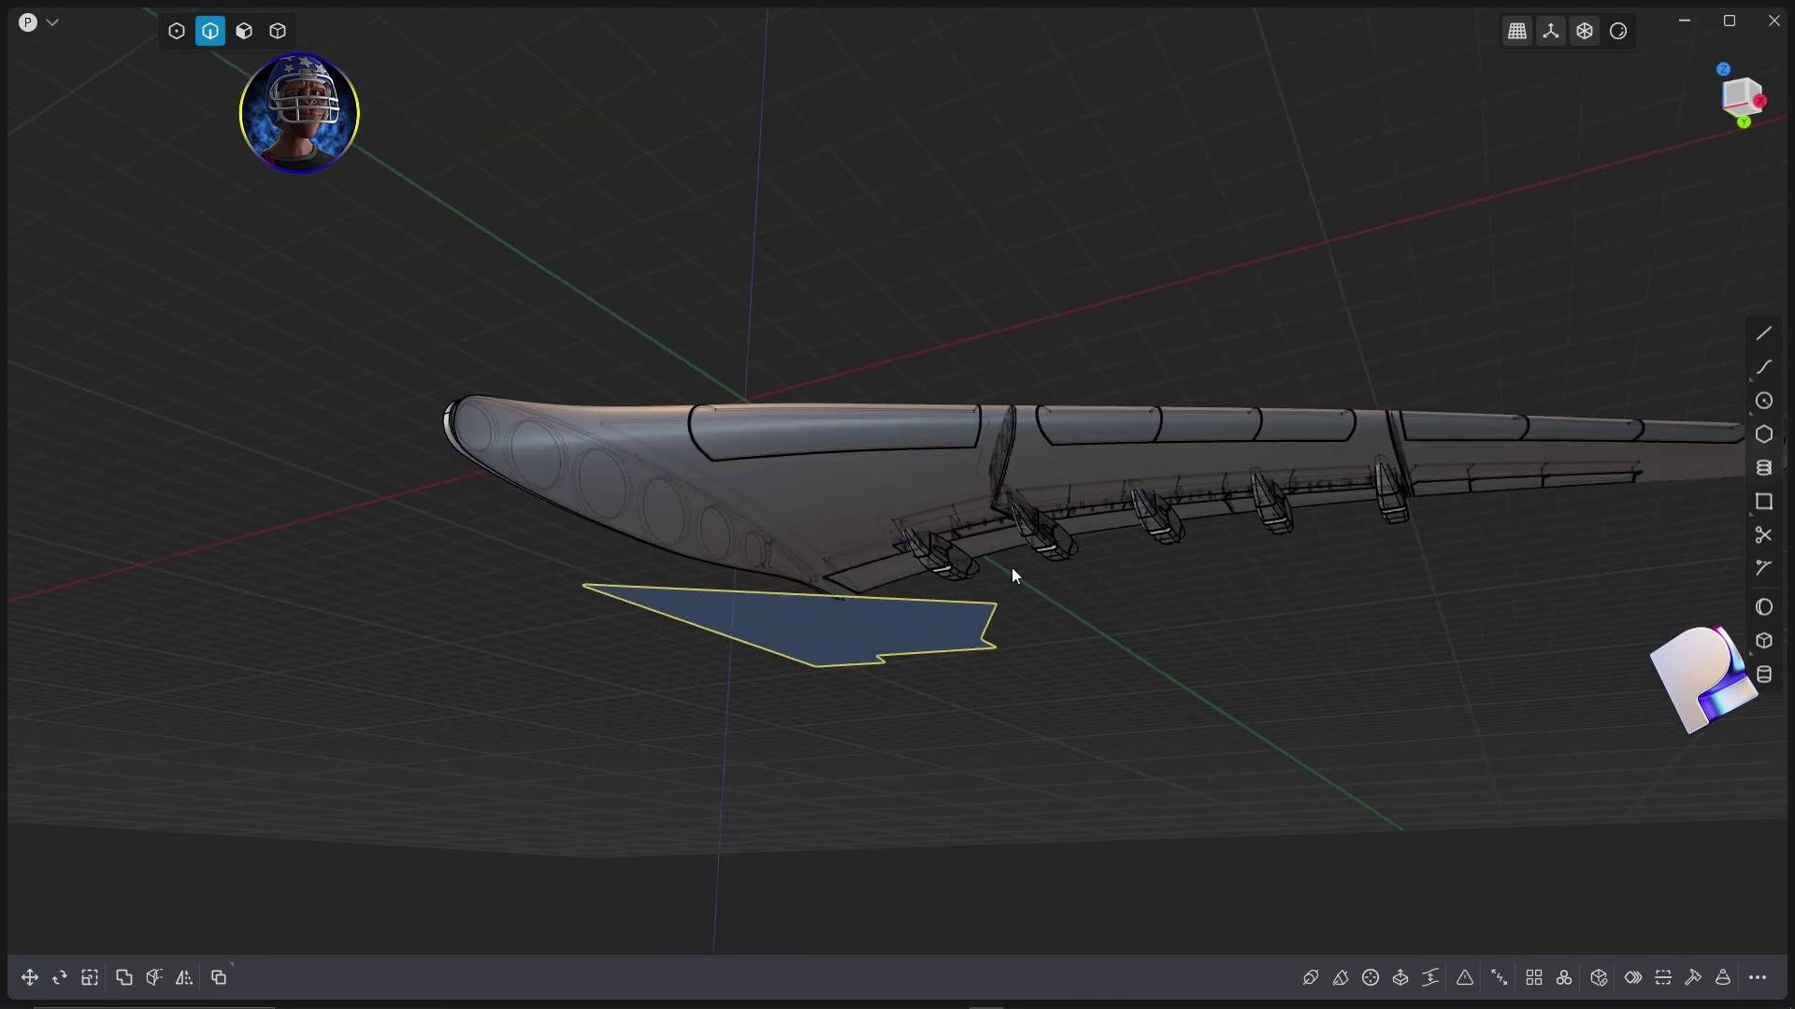
Imprint the lowered outline onto the wing's underside, delete the source curve and turn off X-ray display.
{"action": "key", "text": "i"}
{"action": "left_click", "coordinate": [783, 516]}
{"action": "middle_click_drag", "start_coordinate": [784, 516], "coordinate": [1054, 688]}
{"action": "key", "text": "Return"}
{"action": "left_click", "coordinate": [920, 573]}
{"action": "key", "text": "Delete"}
{"action": "left_click", "coordinate": [1584, 31]}
{"action": "middle_click_drag", "start_coordinate": [1137, 614], "coordinate": [1092, 698]}
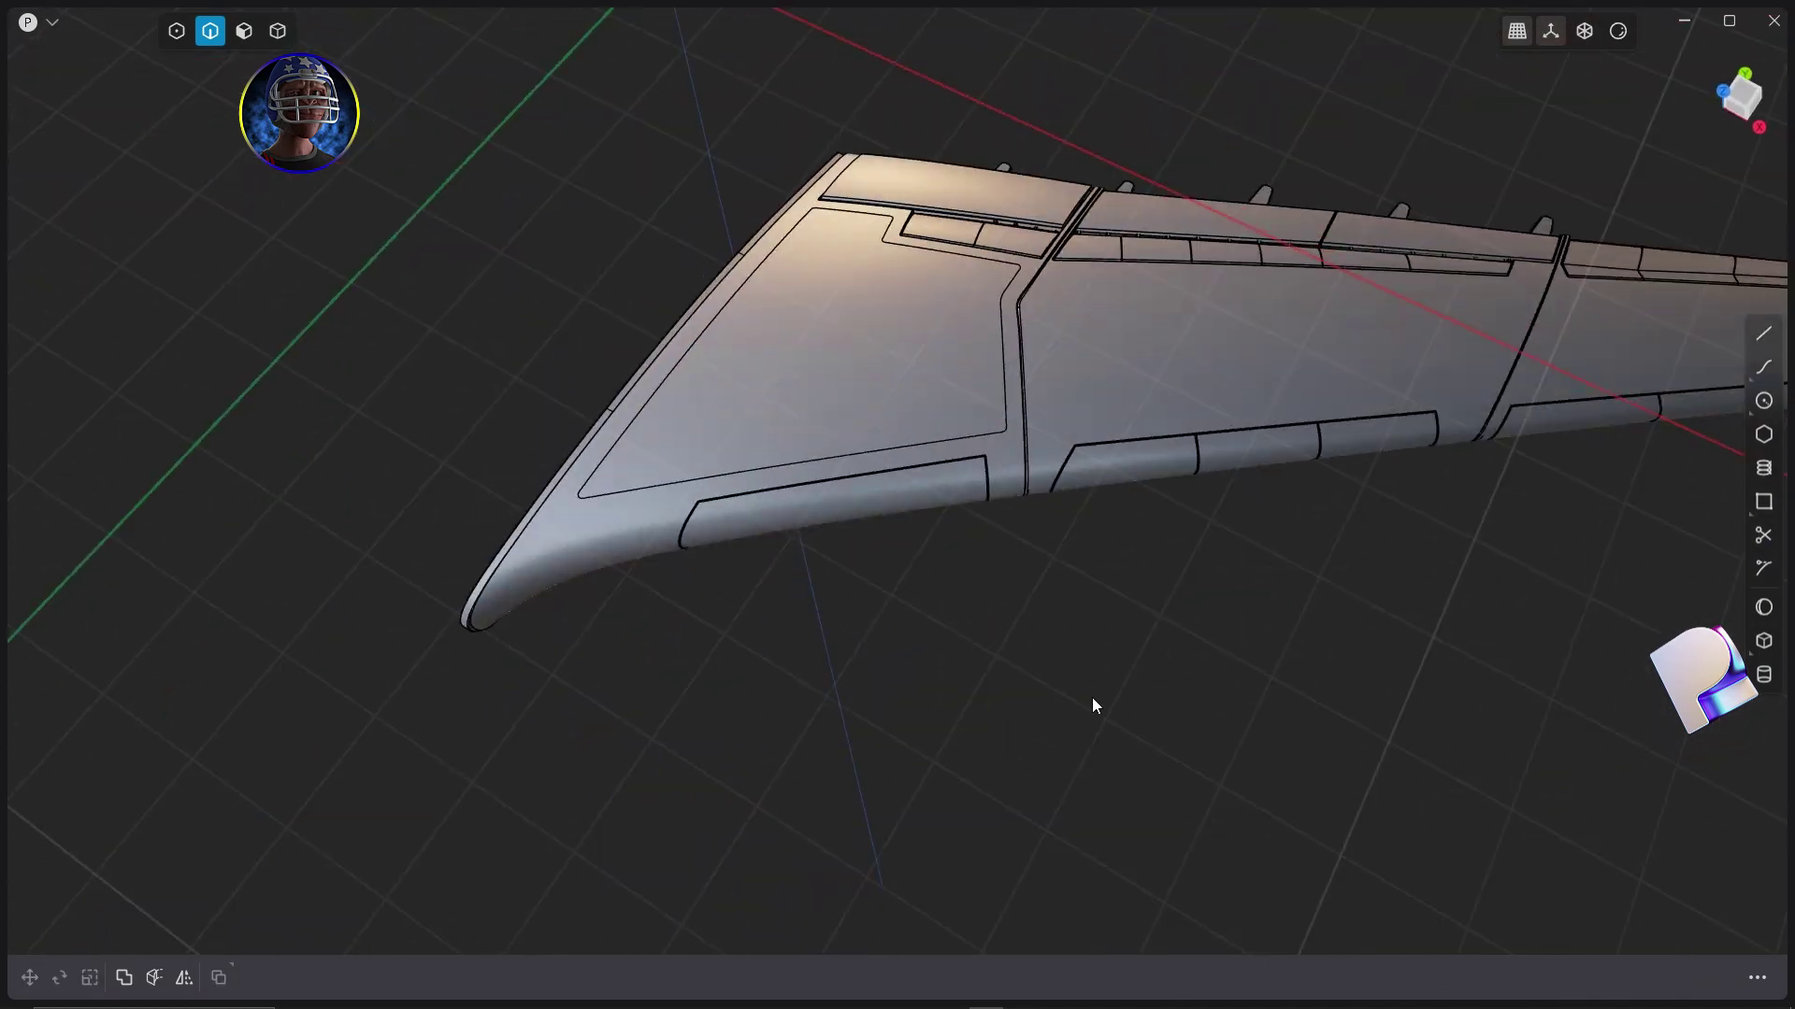
Copy the imprinted outline edges on the wing's upper surface as a separate curve in the same place.
{"action": "scroll", "coordinate": [1019, 398], "scroll_direction": "up", "scroll_amount": 5}
{"action": "middle_click_drag", "start_coordinate": [1021, 404], "coordinate": [1294, 477]}
{"action": "left_click", "coordinate": [1017, 452]}
{"action": "key", "text": "f"}
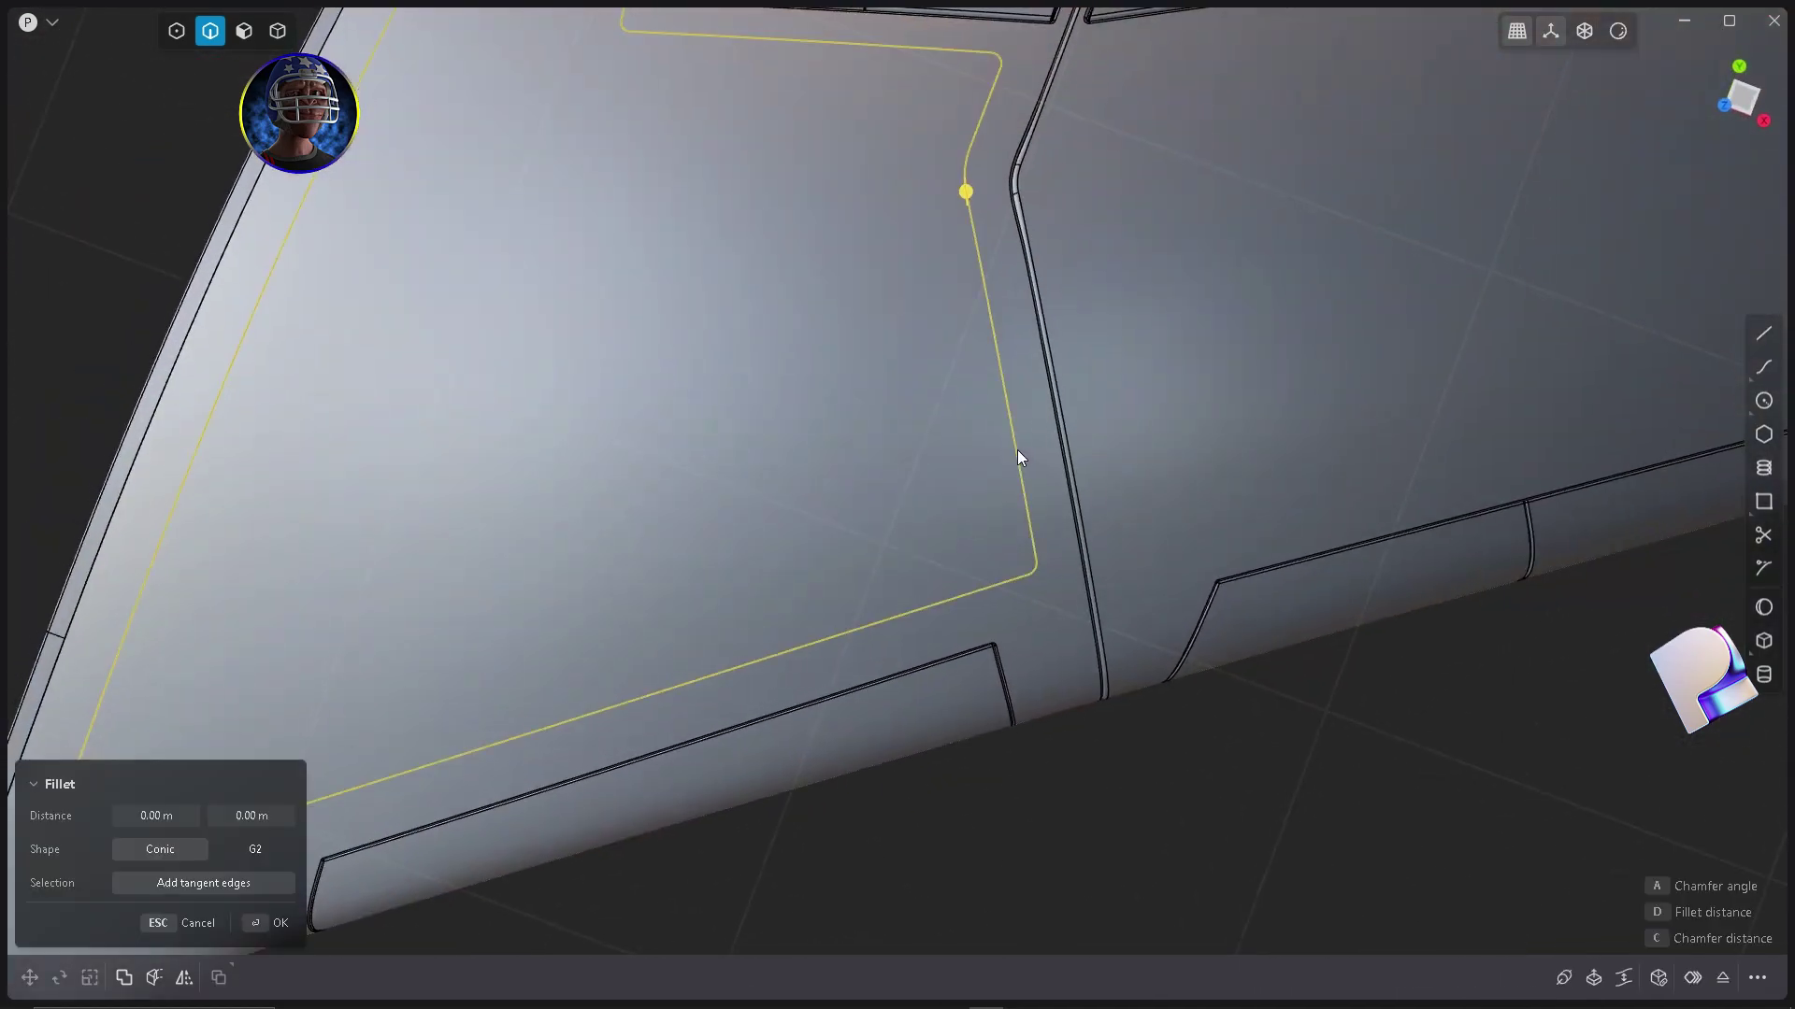
{"action": "middle_click_drag", "start_coordinate": [1044, 865], "coordinate": [1058, 512]}
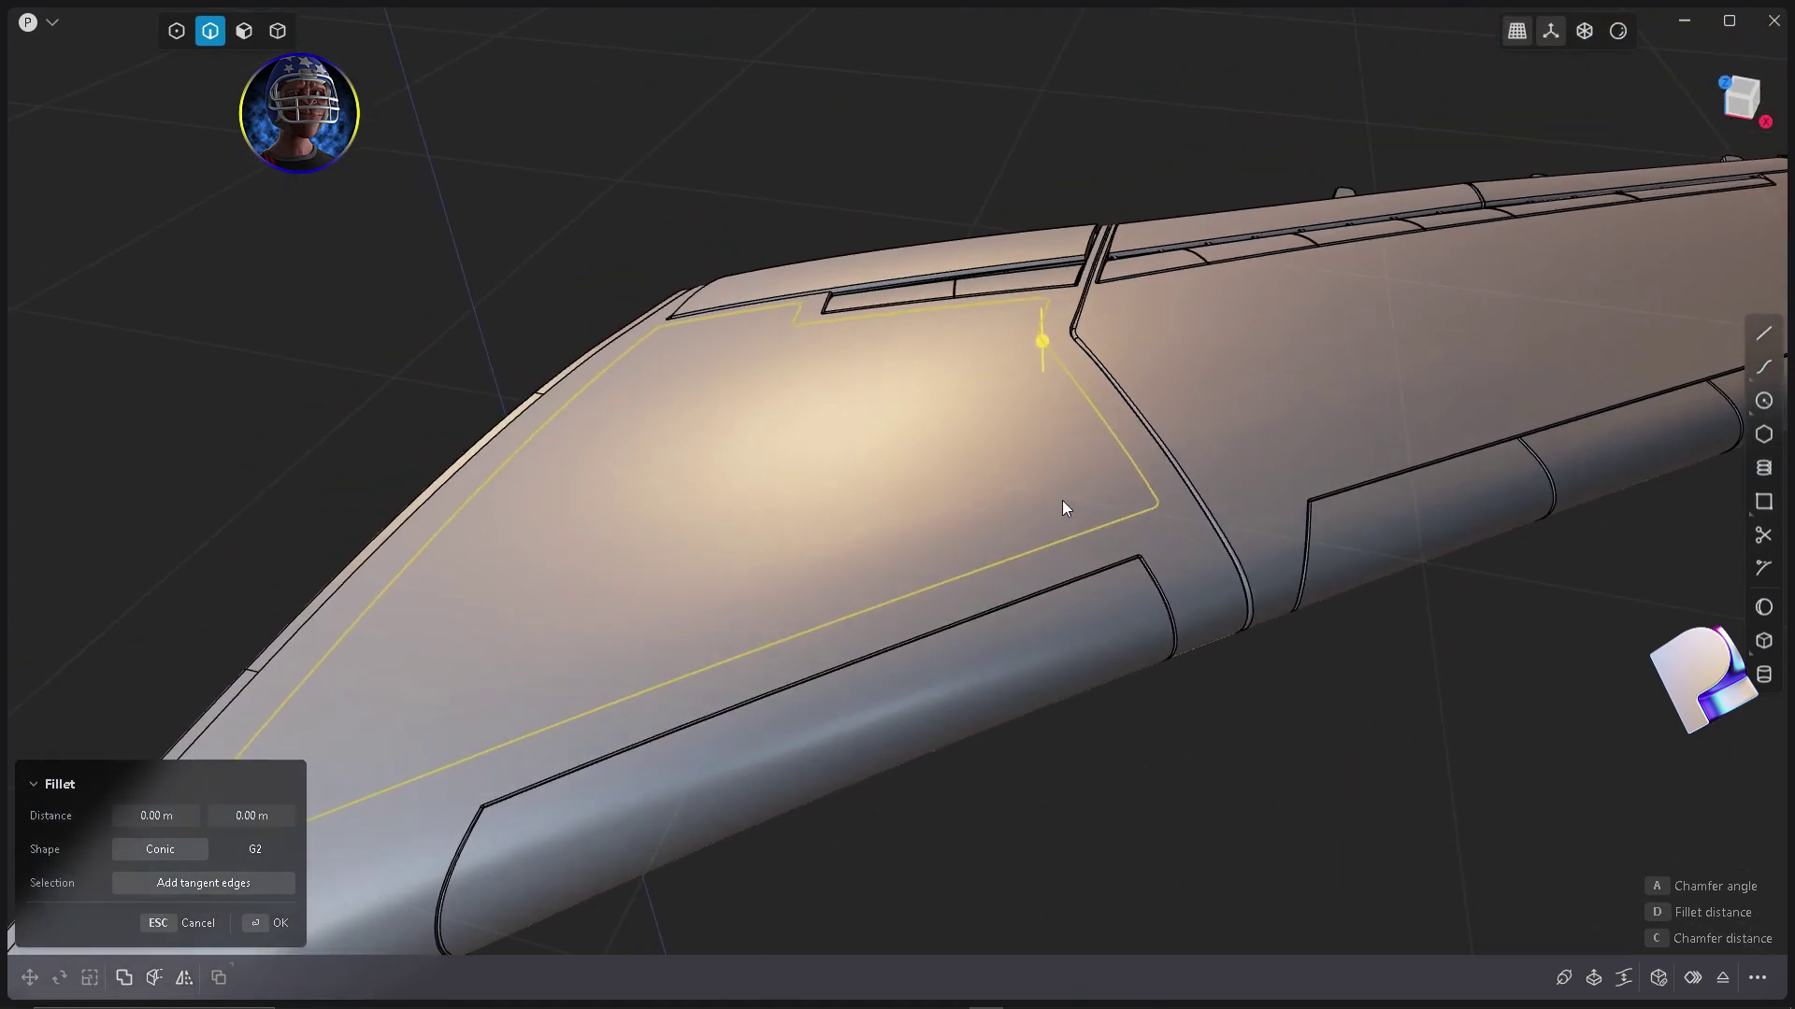
{"action": "key", "text": "Escape"}
{"action": "key", "text": "g"}
{"action": "left_click_drag", "start_coordinate": [778, 485], "coordinate": [755, 437]}
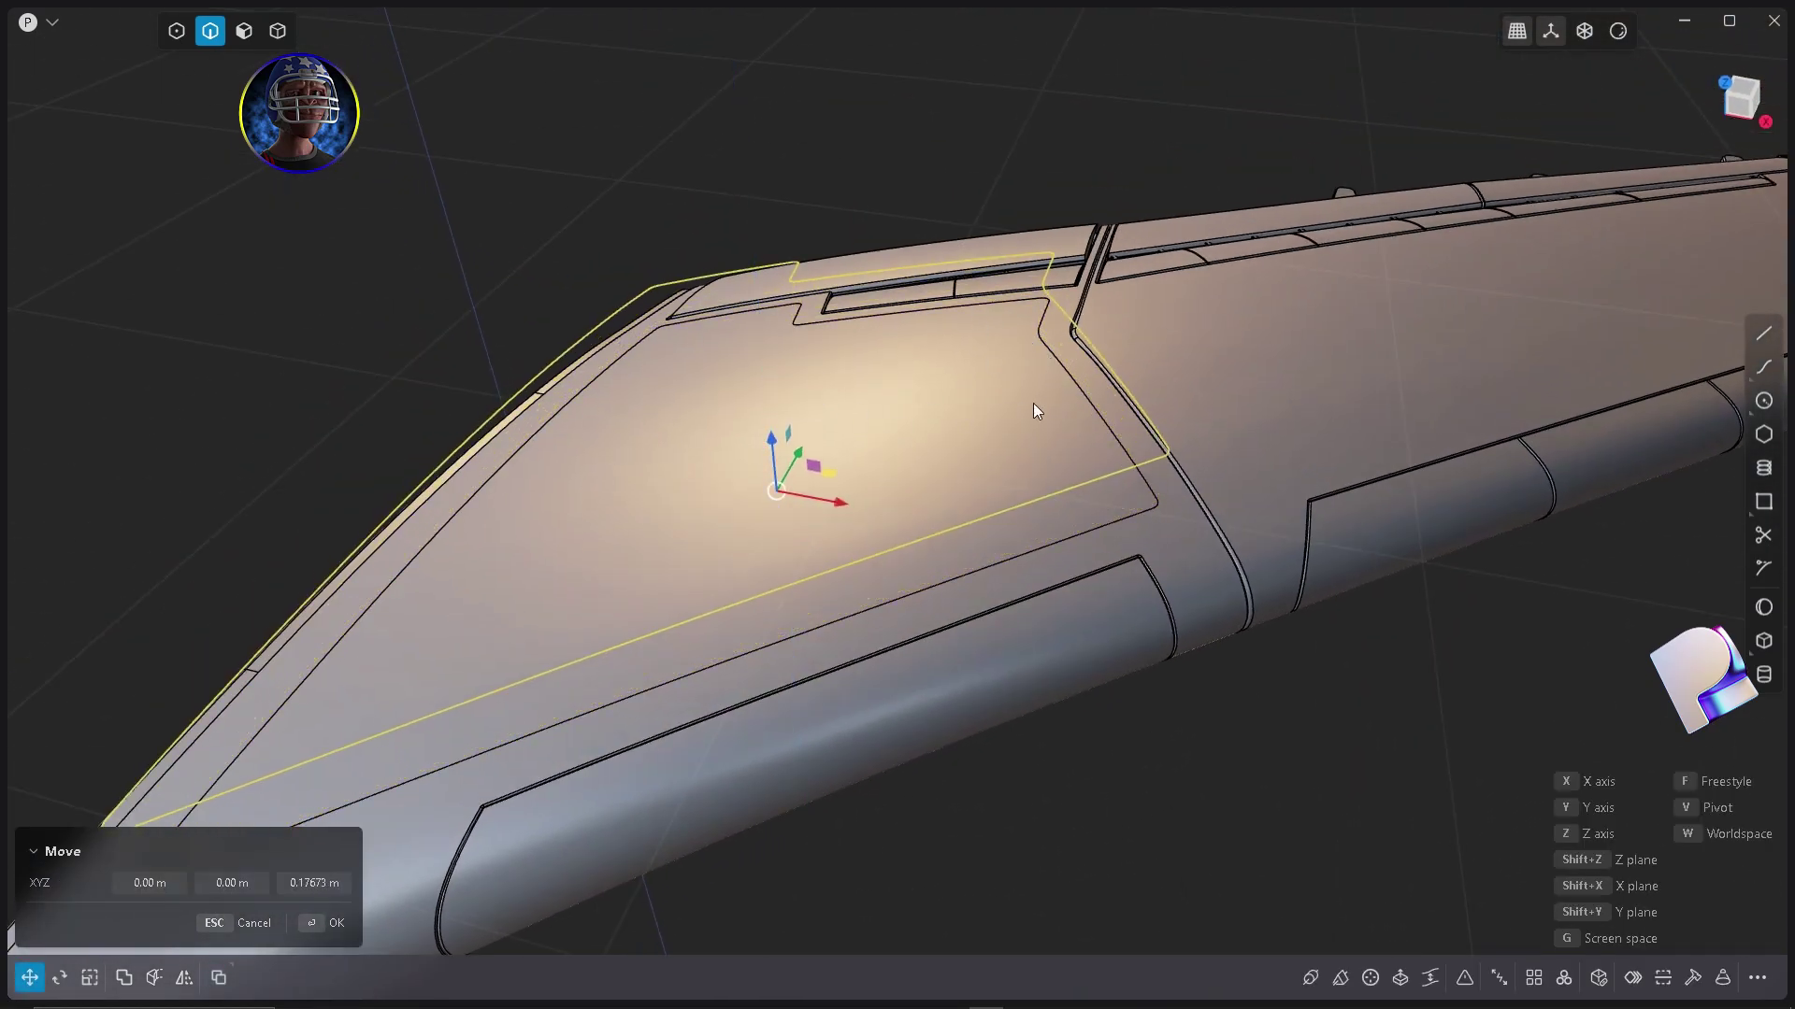
{"action": "key", "text": "Escape"}
{"action": "middle_click_drag", "start_coordinate": [942, 584], "coordinate": [835, 526]}
Place a small cylinder of about 0.014 m radius on the wing surface, just inside the outline's outboard leading corner.
{"action": "left_click", "coordinate": [1763, 674]}
{"action": "scroll", "coordinate": [1233, 555], "scroll_direction": "up", "scroll_amount": 10}
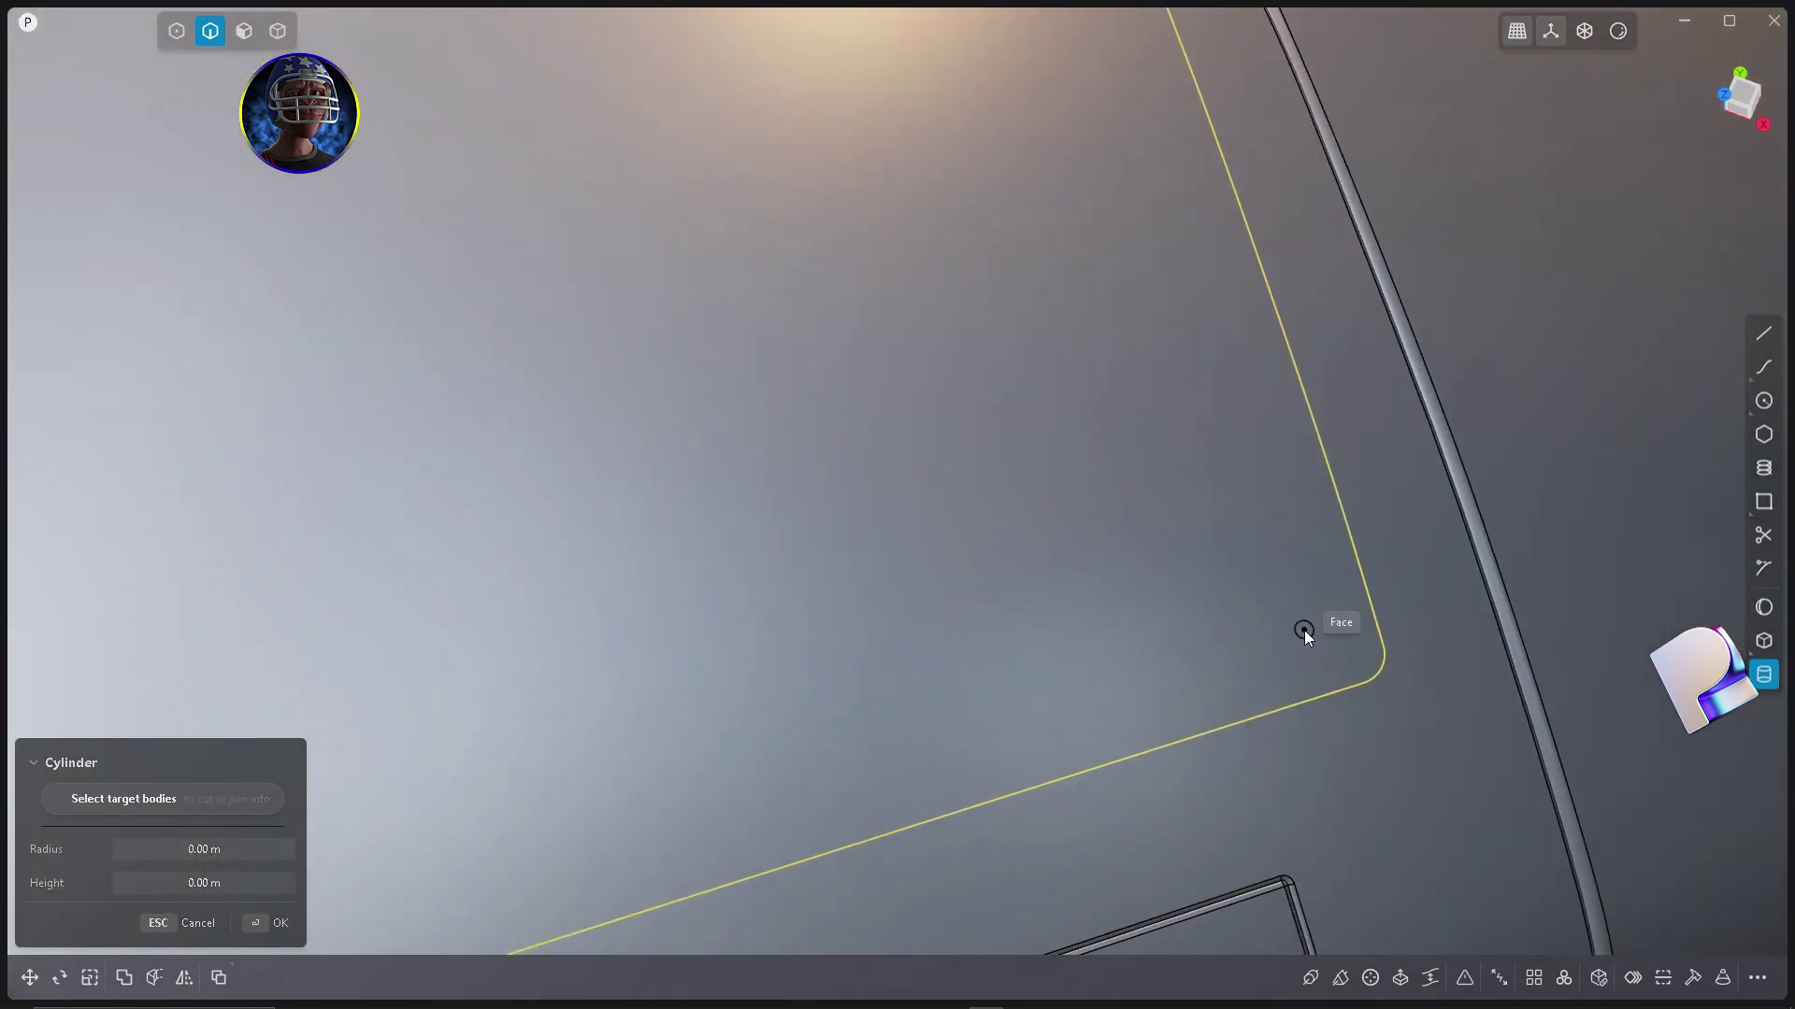
{"action": "left_click", "coordinate": [1332, 647]}
{"action": "left_click", "coordinate": [1336, 660]}
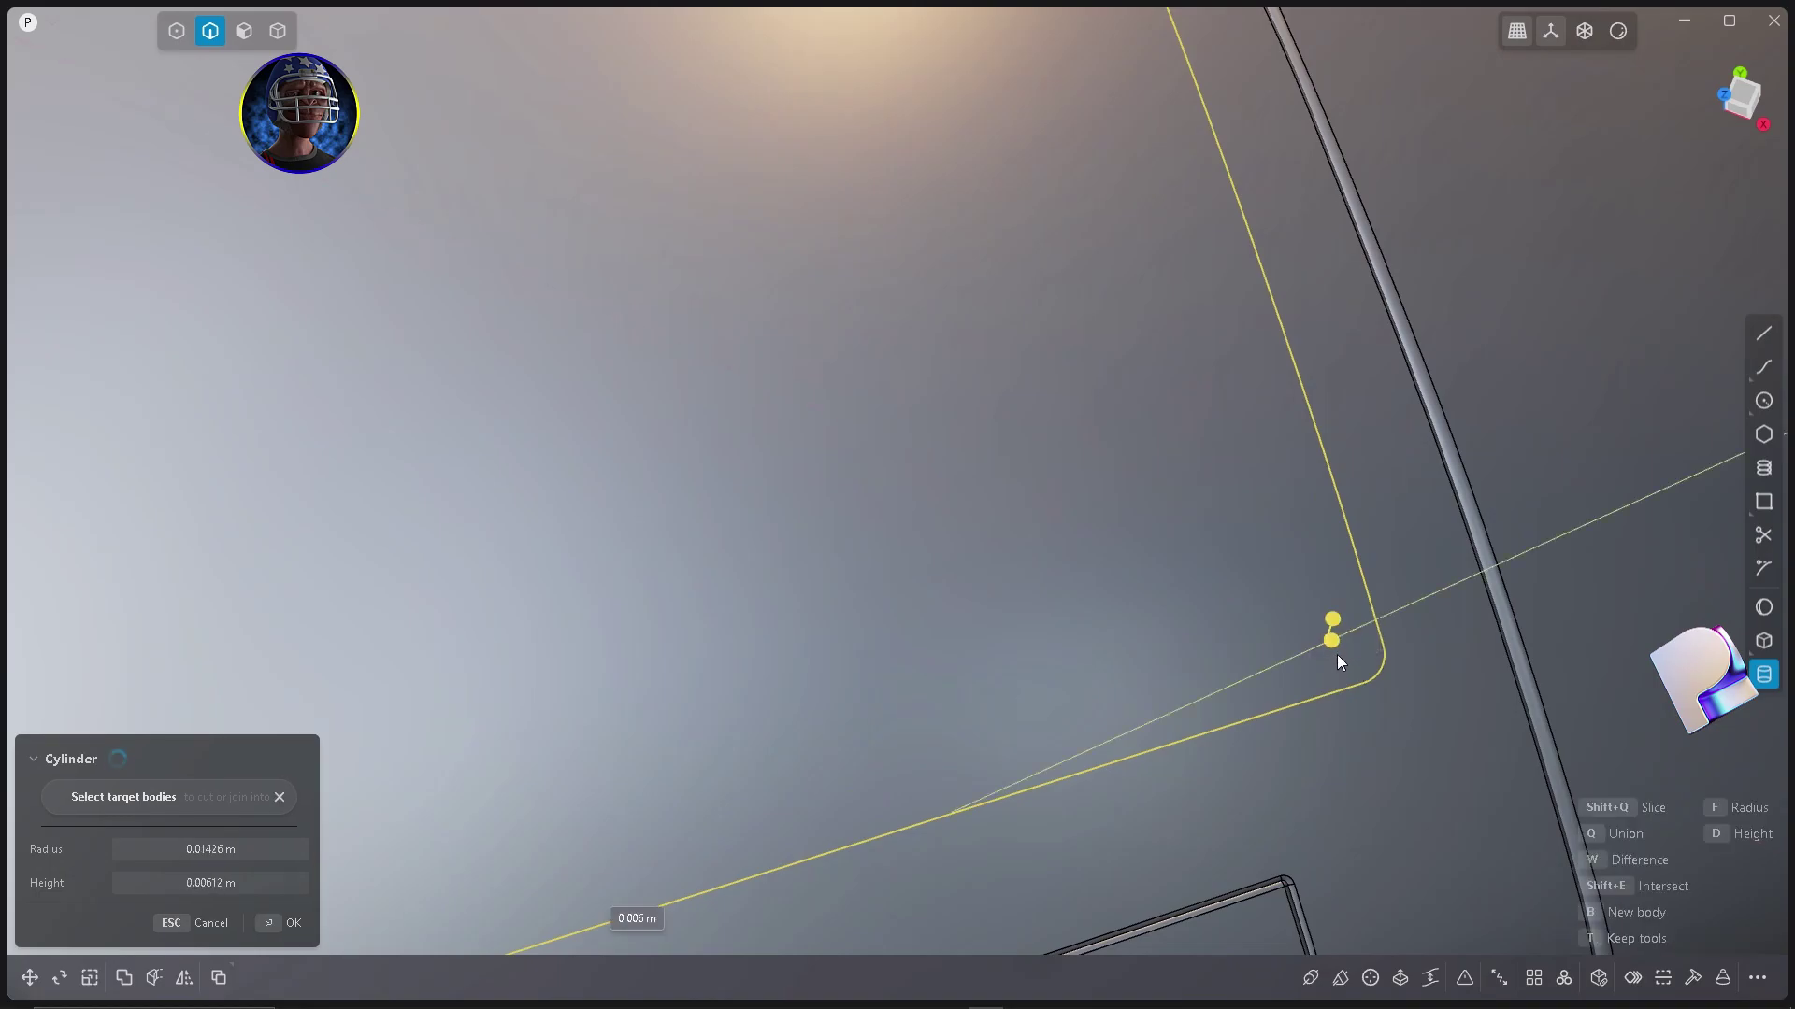
{"action": "left_click", "coordinate": [1344, 622]}
{"action": "right_click", "coordinate": [1242, 667]}
Push the small cylinder's top face down to make it flatter.
{"action": "middle_click_drag", "start_coordinate": [1243, 668], "coordinate": [1206, 559]}
{"action": "key", "text": "3"}
{"action": "left_click", "coordinate": [1250, 389]}
{"action": "left_click_drag", "start_coordinate": [1265, 337], "coordinate": [1248, 385]}
{"action": "scroll", "coordinate": [994, 454], "scroll_direction": "down", "scroll_amount": 5}
{"action": "middle_click_drag", "start_coordinate": [994, 454], "coordinate": [1121, 589]}
{"action": "scroll", "coordinate": [1122, 589], "scroll_direction": "up", "scroll_amount": 7}
Fillet the cylinder's top edge into a domed rivet head.
{"action": "right_click", "coordinate": [1142, 544]}
{"action": "key", "text": "2"}
{"action": "left_click", "coordinate": [1146, 536]}
{"action": "left_click_drag", "start_coordinate": [1146, 537], "coordinate": [1182, 562]}
Cut a concentric round hole into the rivet's flat top with a cylinder and bevel the hole's rim.
{"action": "scroll", "coordinate": [1136, 469], "scroll_direction": "up", "scroll_amount": 3}
{"action": "left_click", "coordinate": [1763, 402]}
{"action": "left_click", "coordinate": [1762, 674]}
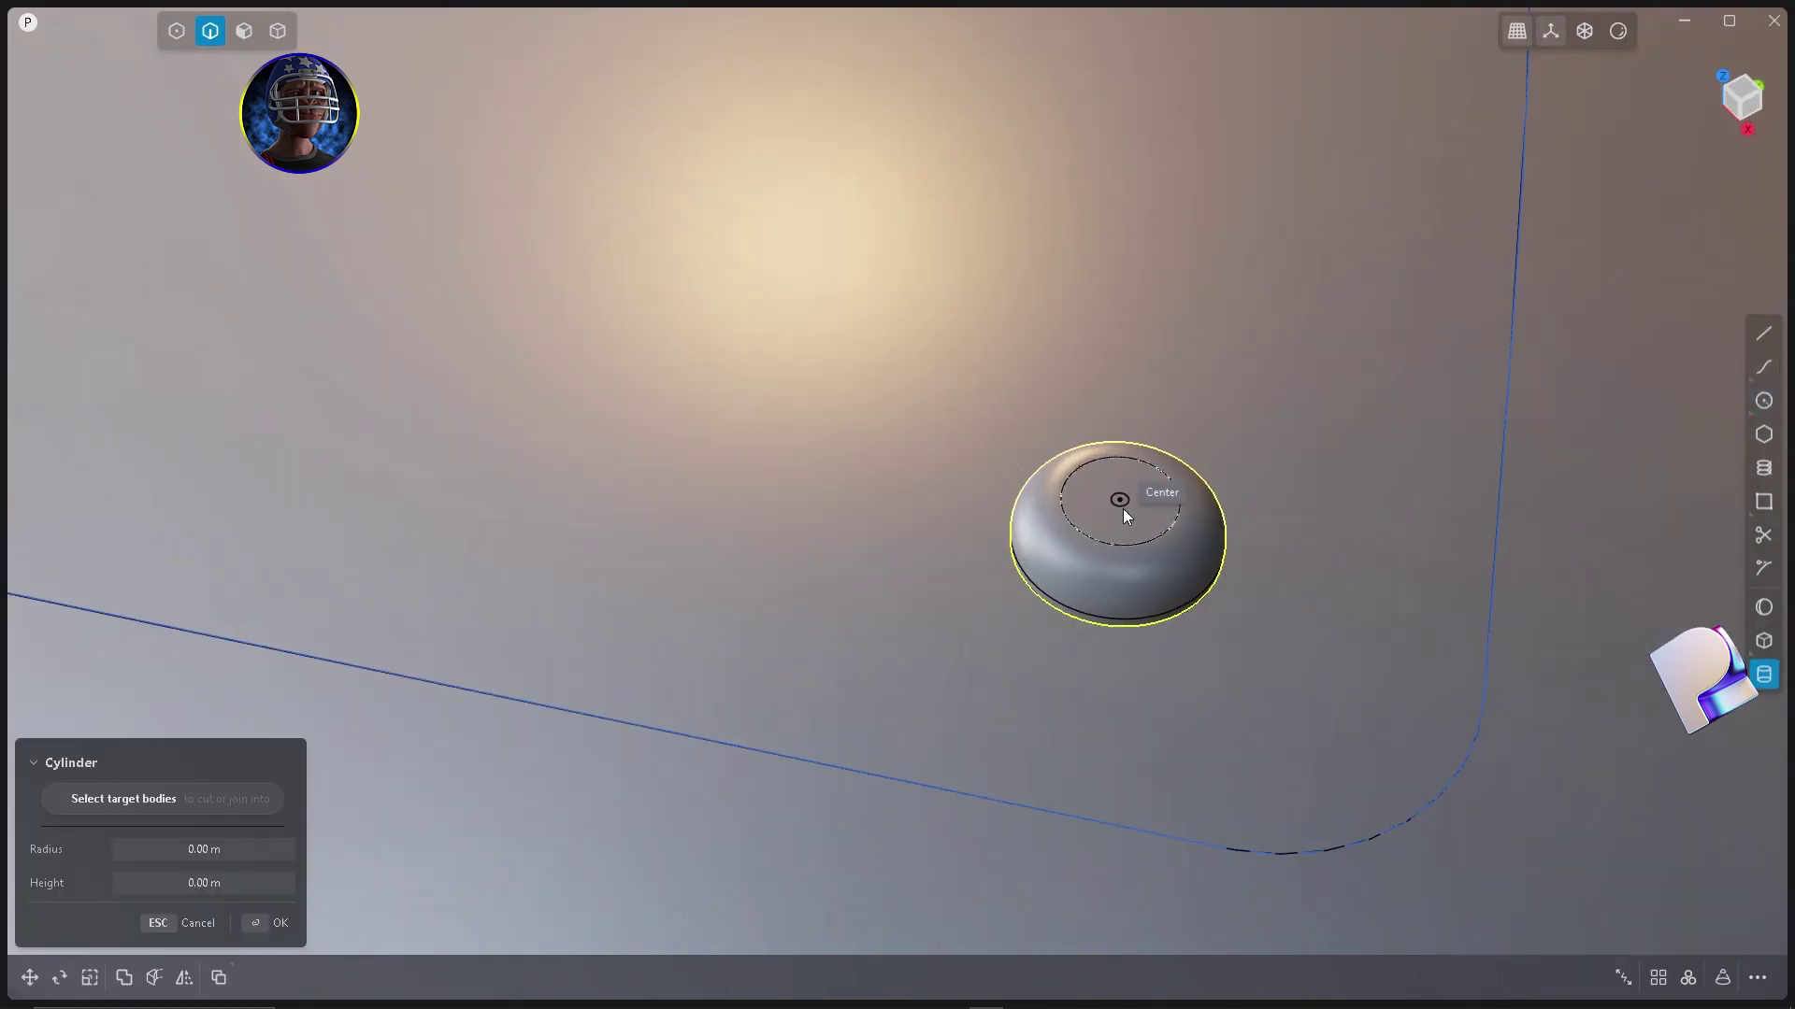
{"action": "left_click", "coordinate": [1119, 501]}
{"action": "left_click", "coordinate": [1136, 524]}
{"action": "left_click", "coordinate": [1133, 550]}
{"action": "left_click", "coordinate": [1135, 484]}
{"action": "key", "text": "f"}
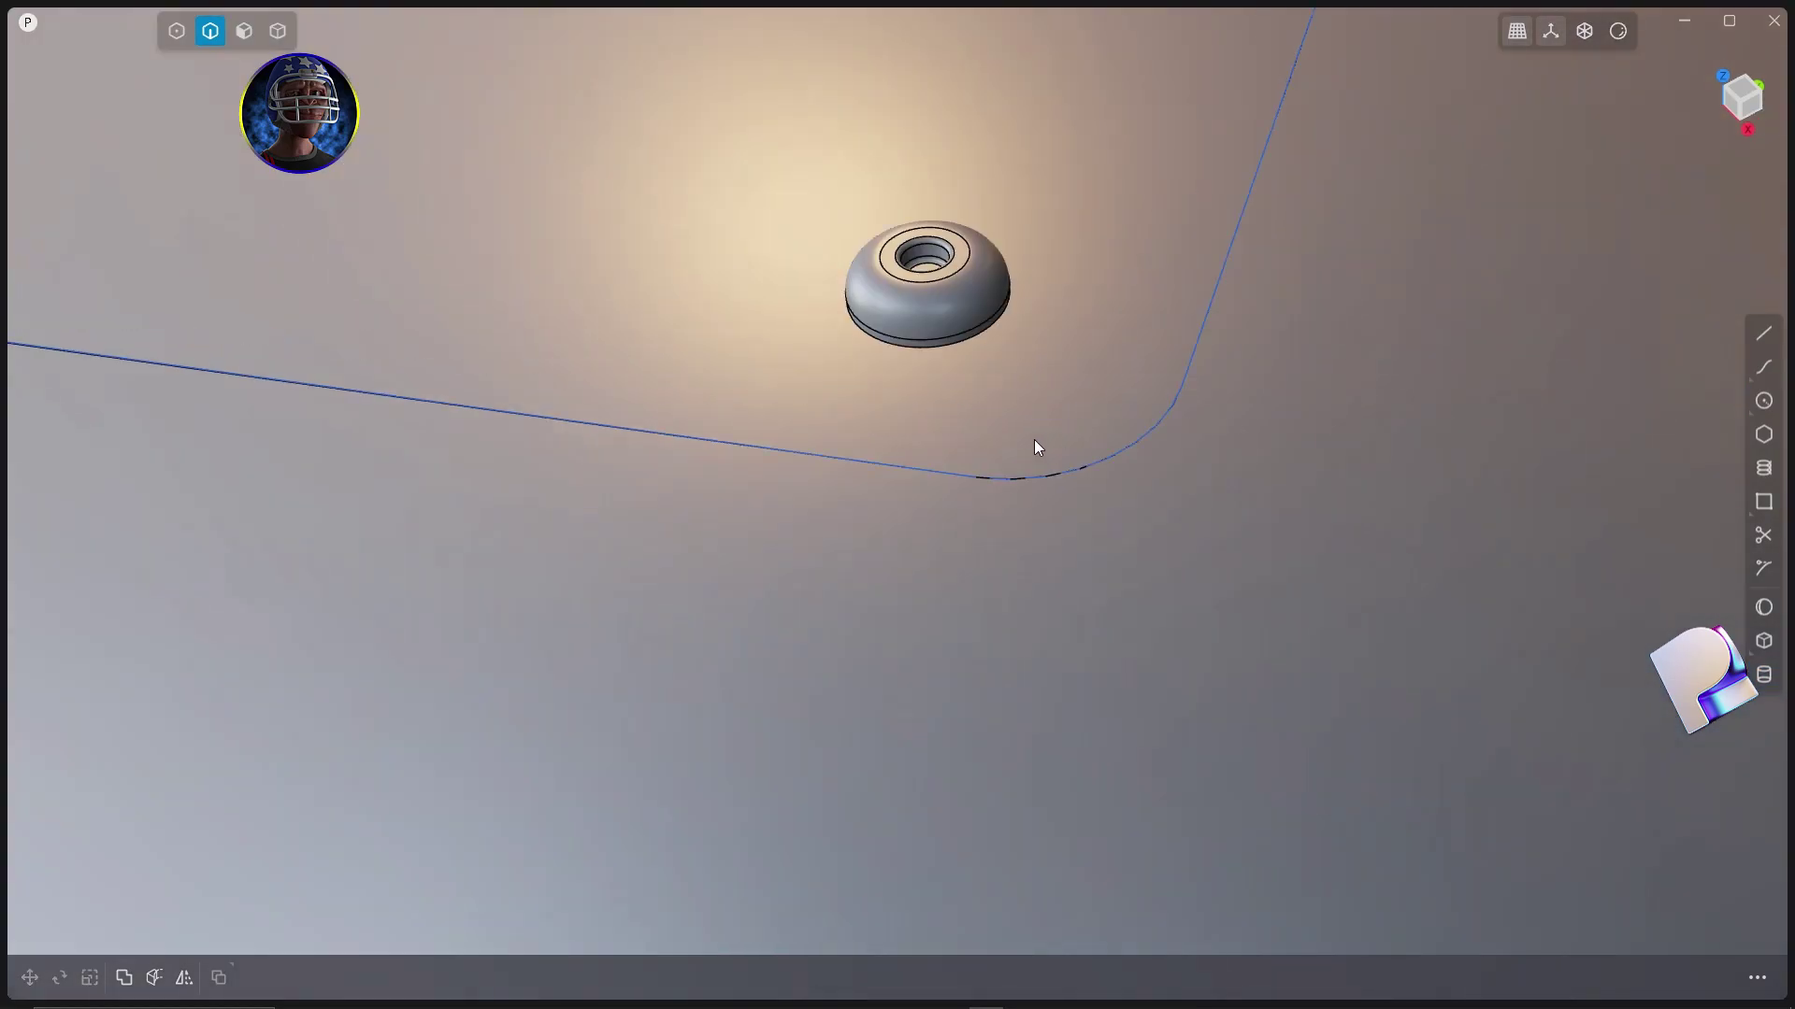
Move the rivet onto the outline curve's rounded outboard leading corner and adjust its height to the wing surface.
{"action": "key", "text": "4"}
{"action": "key", "text": "g"}
{"action": "middle_click_drag", "start_coordinate": [1135, 486], "coordinate": [1066, 523]}
{"action": "key", "text": "slash"}
{"action": "scroll", "coordinate": [1102, 550], "scroll_direction": "down", "scroll_amount": 6}
{"action": "left_click_drag", "start_coordinate": [962, 326], "coordinate": [1122, 422]}
{"action": "middle_click_drag", "start_coordinate": [1111, 535], "coordinate": [1013, 458]}
{"action": "left_click_drag", "start_coordinate": [1046, 329], "coordinate": [1039, 299]}
{"action": "scroll", "coordinate": [805, 505], "scroll_direction": "down", "scroll_amount": 8}
{"action": "middle_click_drag", "start_coordinate": [794, 507], "coordinate": [1206, 599]}
{"action": "right_click", "coordinate": [1189, 680]}
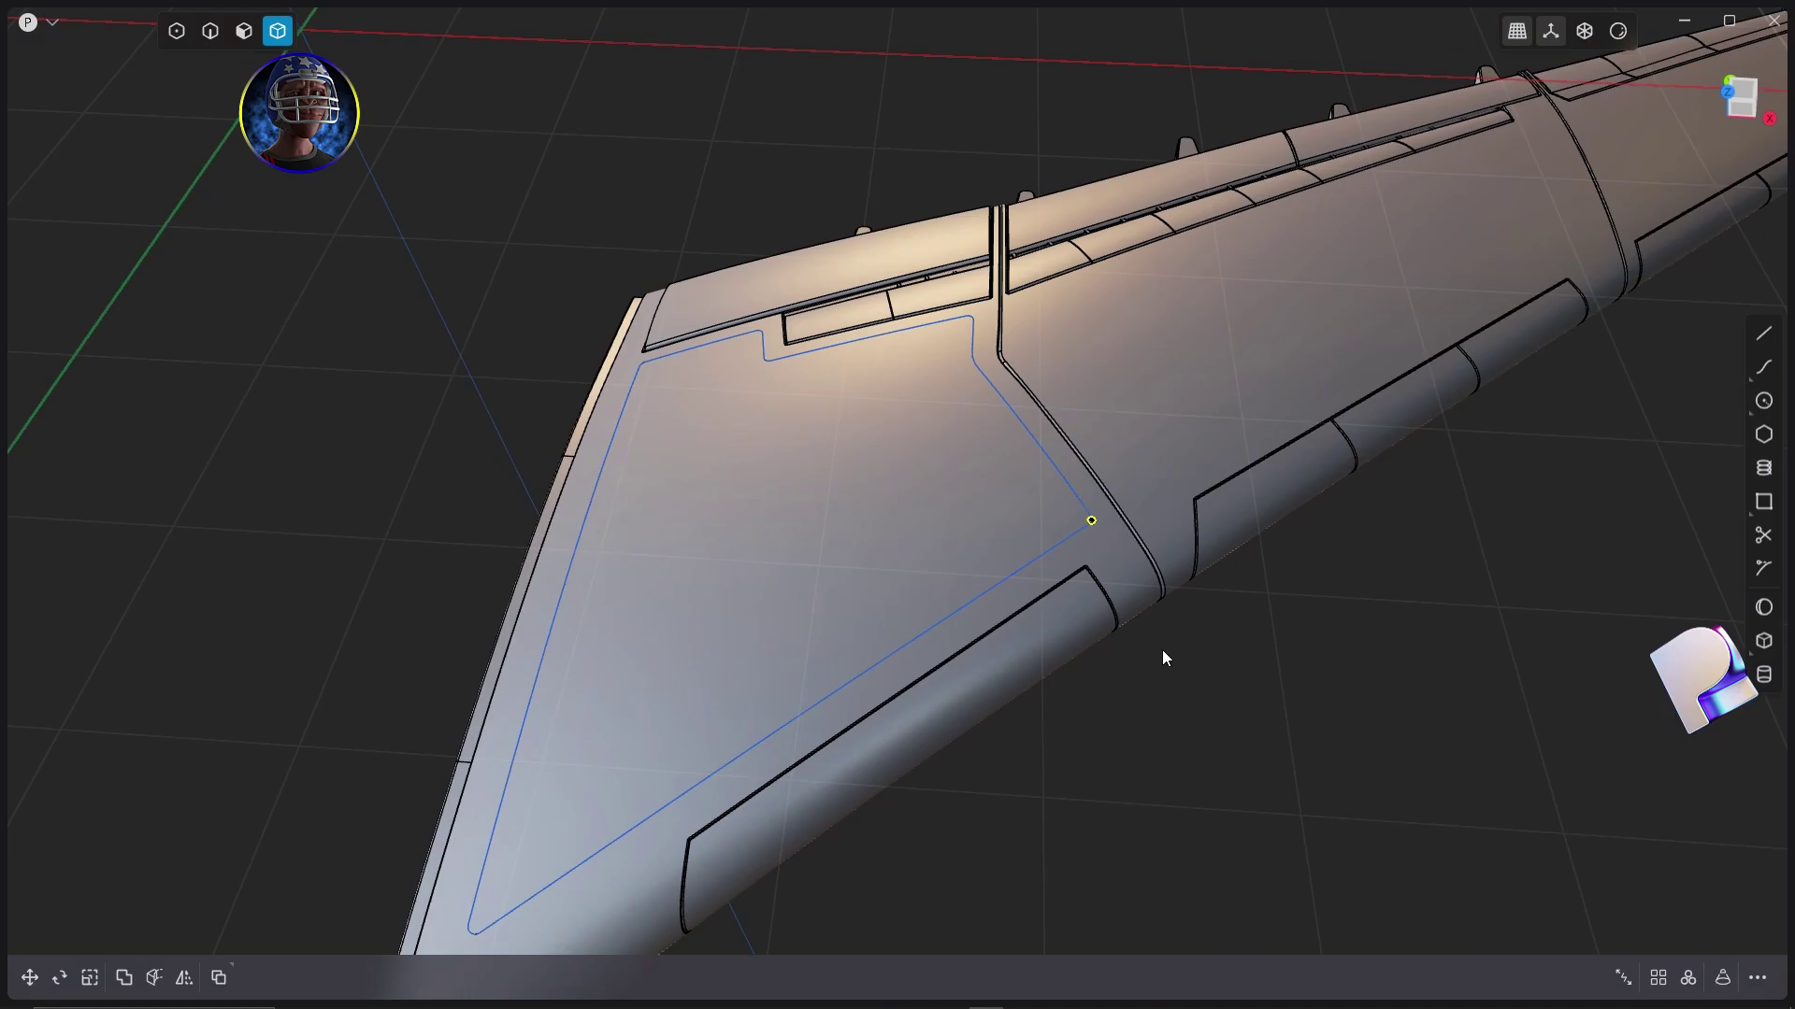
Array the rivet along the outline curve on the wing's upper surface with Curve Array, increasing the number of copies.
{"action": "type", "text": "f"}
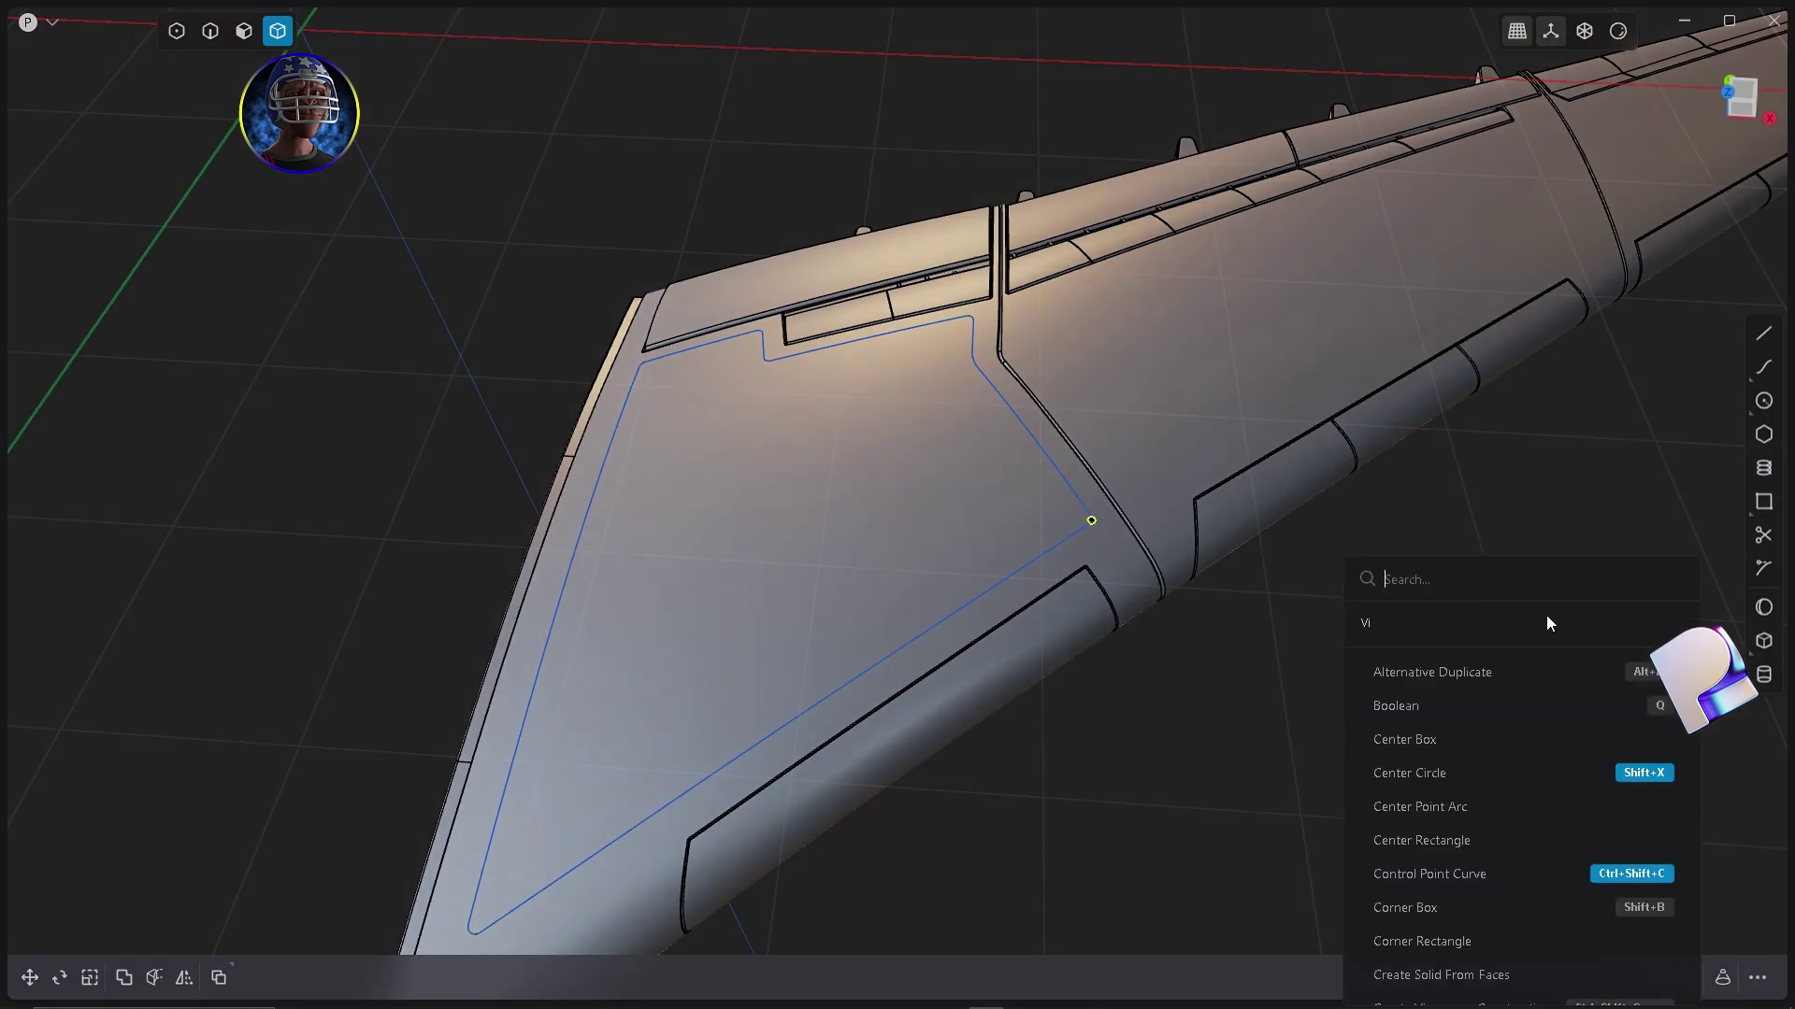
{"action": "type", "text": "curve a"}
{"action": "key", "text": "Return"}
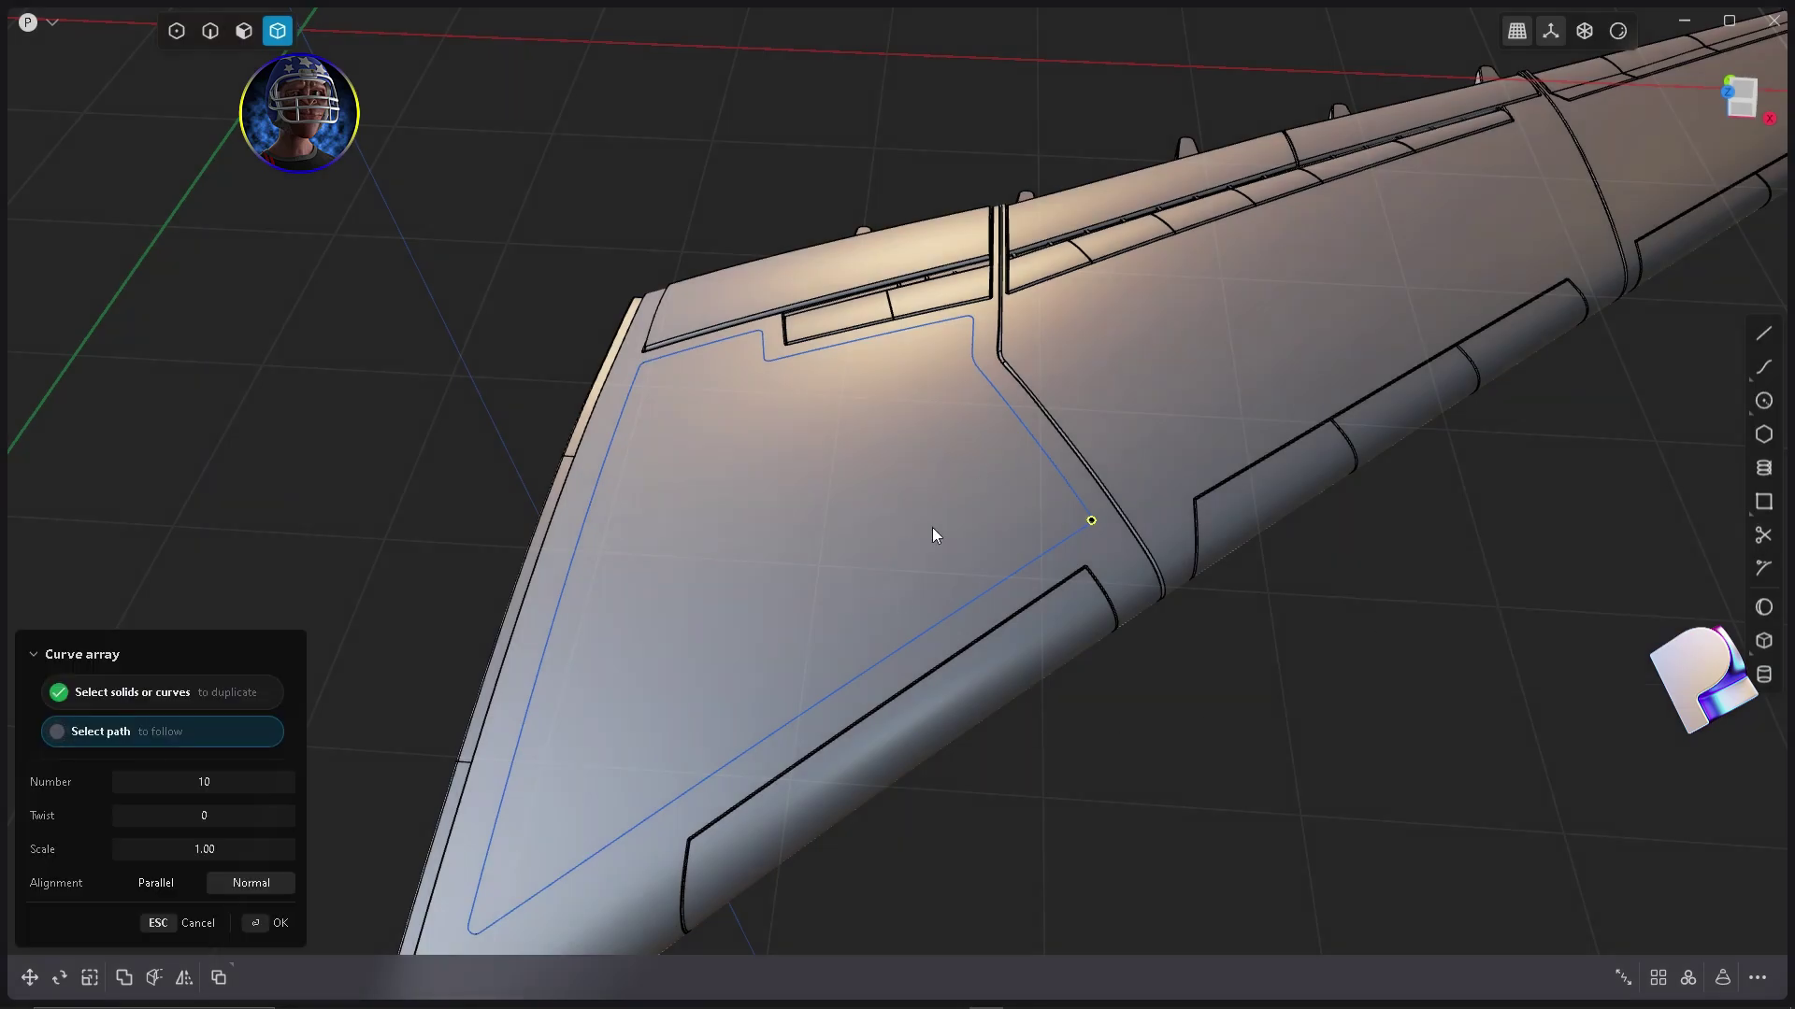
{"action": "left_click", "coordinate": [610, 450]}
{"action": "middle_click_drag", "start_coordinate": [1211, 729], "coordinate": [1402, 547]}
{"action": "left_click_drag", "start_coordinate": [245, 780], "coordinate": [514, 780]}
{"action": "middle_click_drag", "start_coordinate": [807, 744], "coordinate": [883, 602]}
{"action": "key", "text": "Return"}
{"action": "key", "text": "2"}
{"action": "left_click", "coordinate": [850, 572]}
{"action": "key", "text": "b"}
{"action": "scroll", "coordinate": [877, 510], "scroll_direction": "up", "scroll_amount": 6}
{"action": "key", "text": "Escape"}
{"action": "scroll", "coordinate": [873, 590], "scroll_direction": "down", "scroll_amount": 8}
{"action": "middle_click_drag", "start_coordinate": [1252, 716], "coordinate": [1151, 419]}
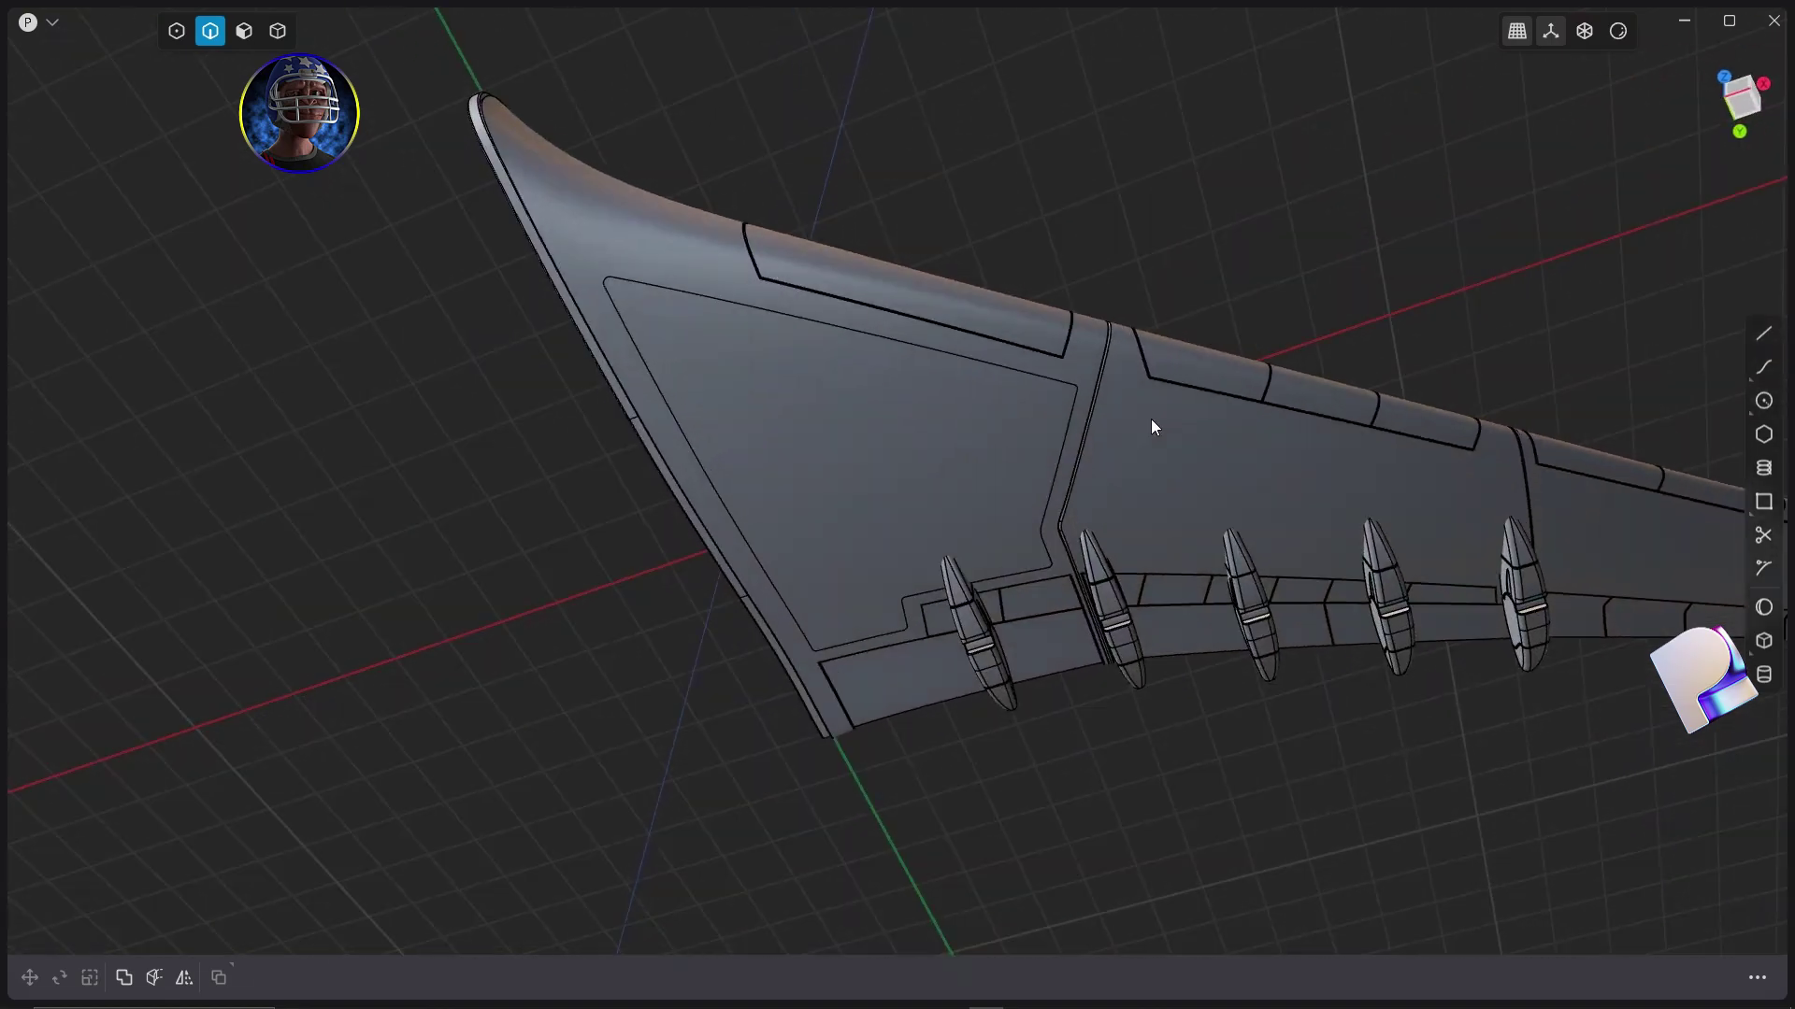
{"action": "left_click", "coordinate": [1012, 374]}
{"action": "key", "text": "b"}
{"action": "scroll", "coordinate": [1005, 420], "scroll_direction": "up", "scroll_amount": 4}
{"action": "key", "text": "Escape"}
{"action": "key", "text": "g"}
{"action": "middle_click_drag", "start_coordinate": [1011, 450], "coordinate": [1140, 897]}
{"action": "key", "text": "Escape"}
Move a rivet below the inboard wing section and rotate it so its head faces downward.
{"action": "scroll", "coordinate": [1052, 364], "scroll_direction": "up", "scroll_amount": 8}
{"action": "key", "text": "4"}
{"action": "left_click", "coordinate": [1016, 445]}
{"action": "key", "text": "g"}
{"action": "left_click_drag", "start_coordinate": [1007, 385], "coordinate": [960, 977]}
{"action": "scroll", "coordinate": [903, 591], "scroll_direction": "down", "scroll_amount": 5}
{"action": "middle_click_drag", "start_coordinate": [901, 591], "coordinate": [963, 411]}
{"action": "scroll", "coordinate": [905, 645], "scroll_direction": "up", "scroll_amount": 4}
{"action": "key", "text": "r"}
{"action": "left_click_drag", "start_coordinate": [897, 636], "coordinate": [676, 565]}
Move the flipped rivet up onto the outline curve on the wing's underside.
{"action": "key", "text": "g"}
{"action": "left_click_drag", "start_coordinate": [855, 546], "coordinate": [861, 215]}
{"action": "key", "text": "slash"}
{"action": "left_click_drag", "start_coordinate": [893, 508], "coordinate": [865, 385]}
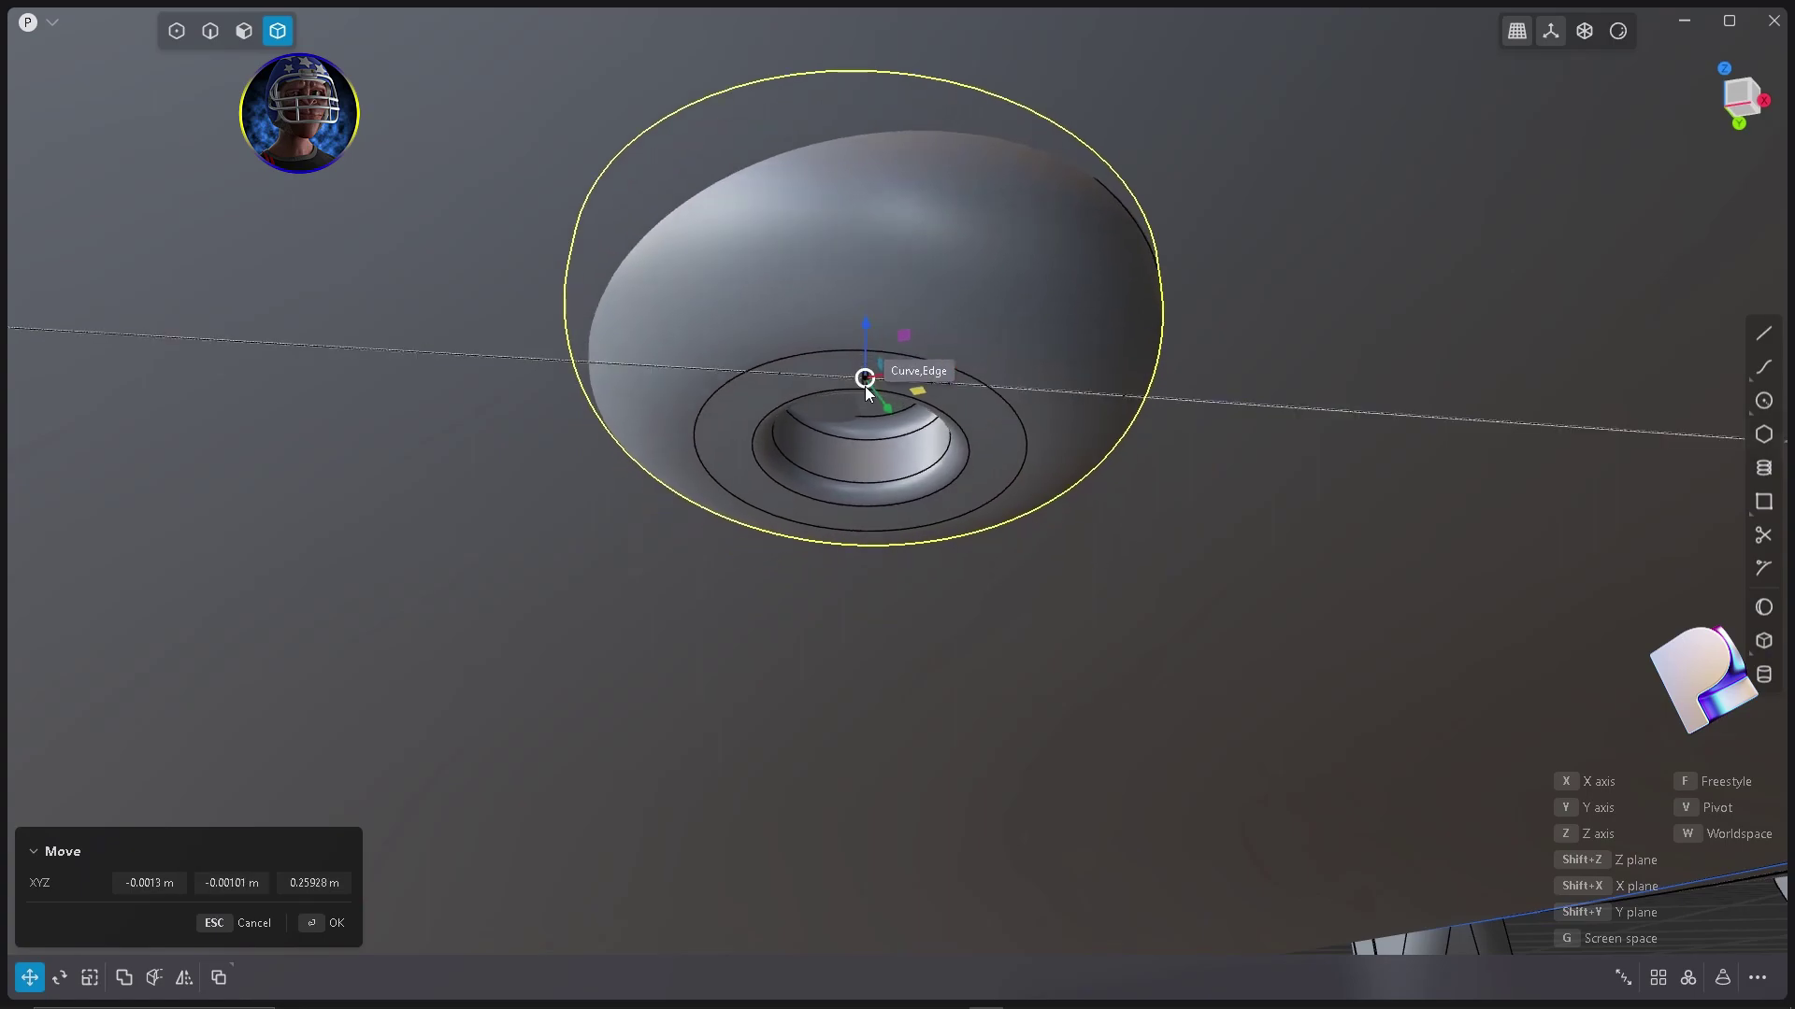
Tilt the rivet about the X axis and fine-tune its angle to follow the underside's slope.
{"action": "scroll", "coordinate": [866, 385], "scroll_direction": "down", "scroll_amount": 5}
{"action": "middle_click_drag", "start_coordinate": [913, 613], "coordinate": [944, 475]}
{"action": "key", "text": "r"}
{"action": "key", "text": "x"}
{"action": "left_click_drag", "start_coordinate": [943, 474], "coordinate": [938, 493]}
{"action": "middle_click_drag", "start_coordinate": [938, 494], "coordinate": [1000, 452]}
{"action": "left_click_drag", "start_coordinate": [980, 441], "coordinate": [992, 436]}
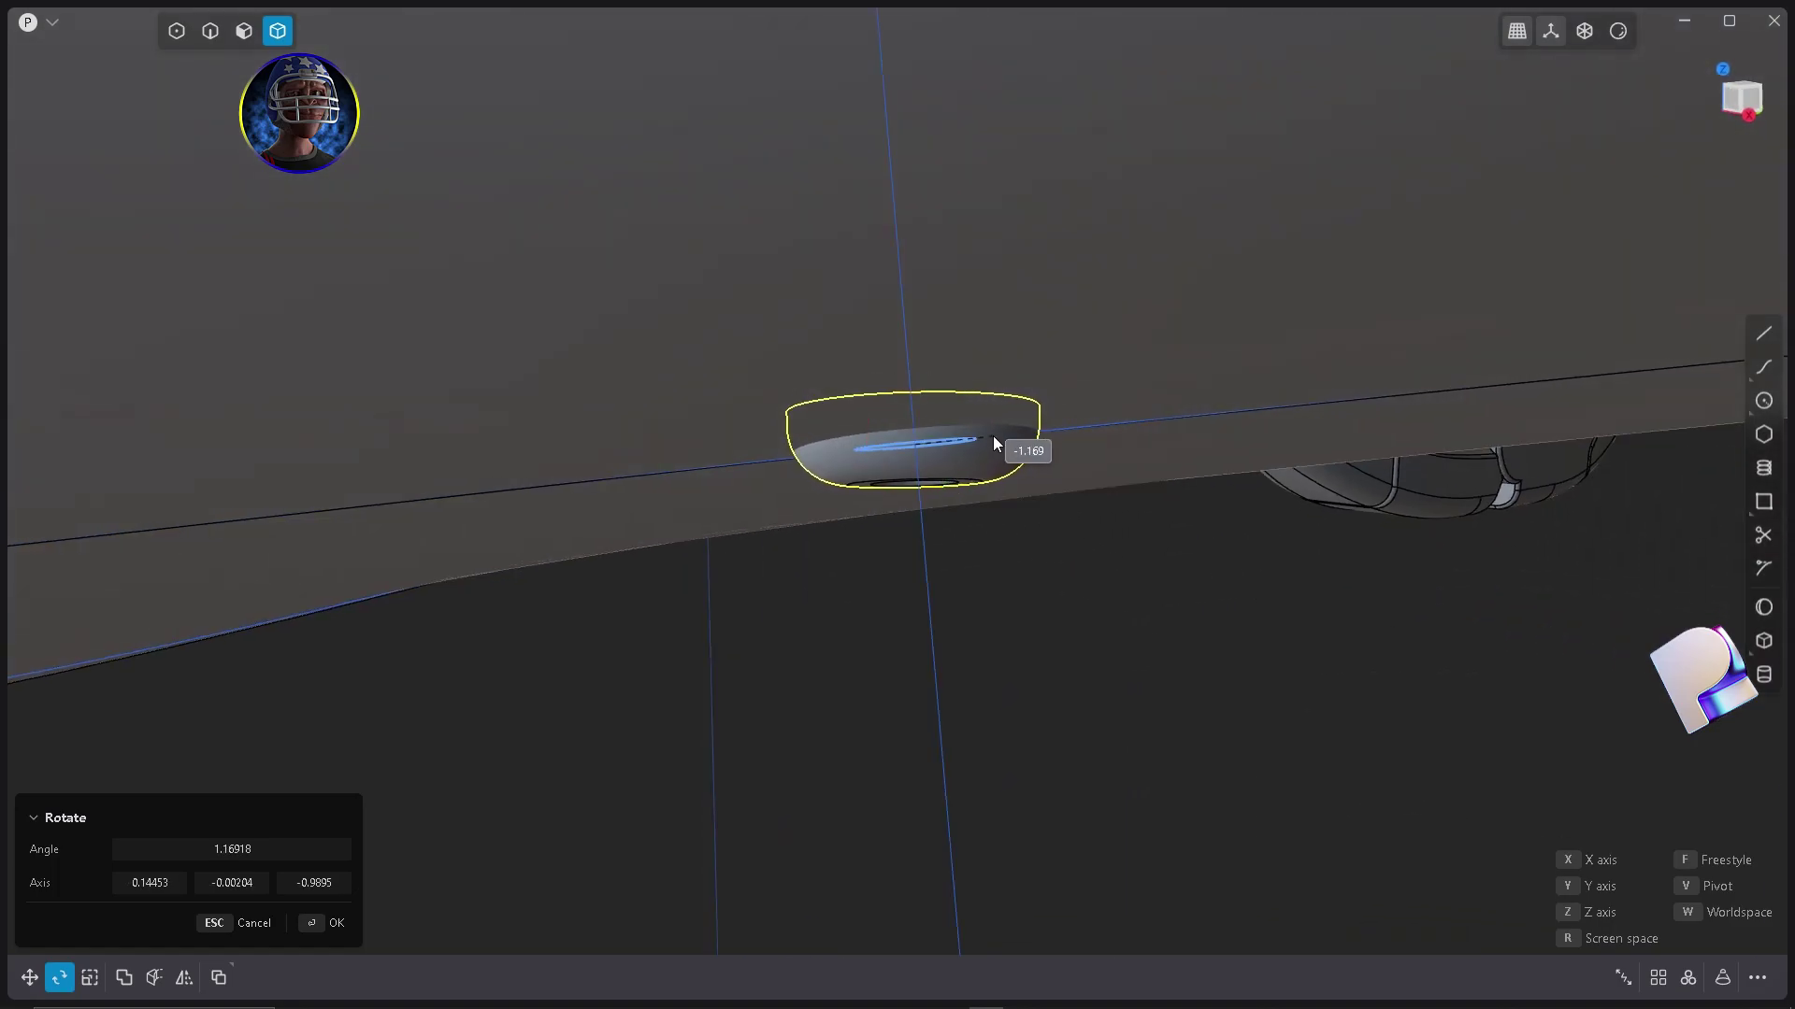
{"action": "key", "text": "f"}
{"action": "middle_click_drag", "start_coordinate": [993, 445], "coordinate": [879, 439]}
Adjust the rivet's height so it sits flush on the wing's underside.
{"action": "key", "text": "g"}
{"action": "left_click_drag", "start_coordinate": [886, 378], "coordinate": [884, 409]}
{"action": "scroll", "coordinate": [602, 513], "scroll_direction": "down", "scroll_amount": 10}
{"action": "middle_click_drag", "start_coordinate": [602, 512], "coordinate": [866, 536]}
{"action": "key", "text": "Return"}
Array the rivet along the underside outline with Curve Array, adding copies until they are closely and evenly spaced.
{"action": "left_click", "coordinate": [1758, 977]}
{"action": "type", "text": "curve a"}
{"action": "key", "text": "Return"}
{"action": "left_click", "coordinate": [924, 323]}
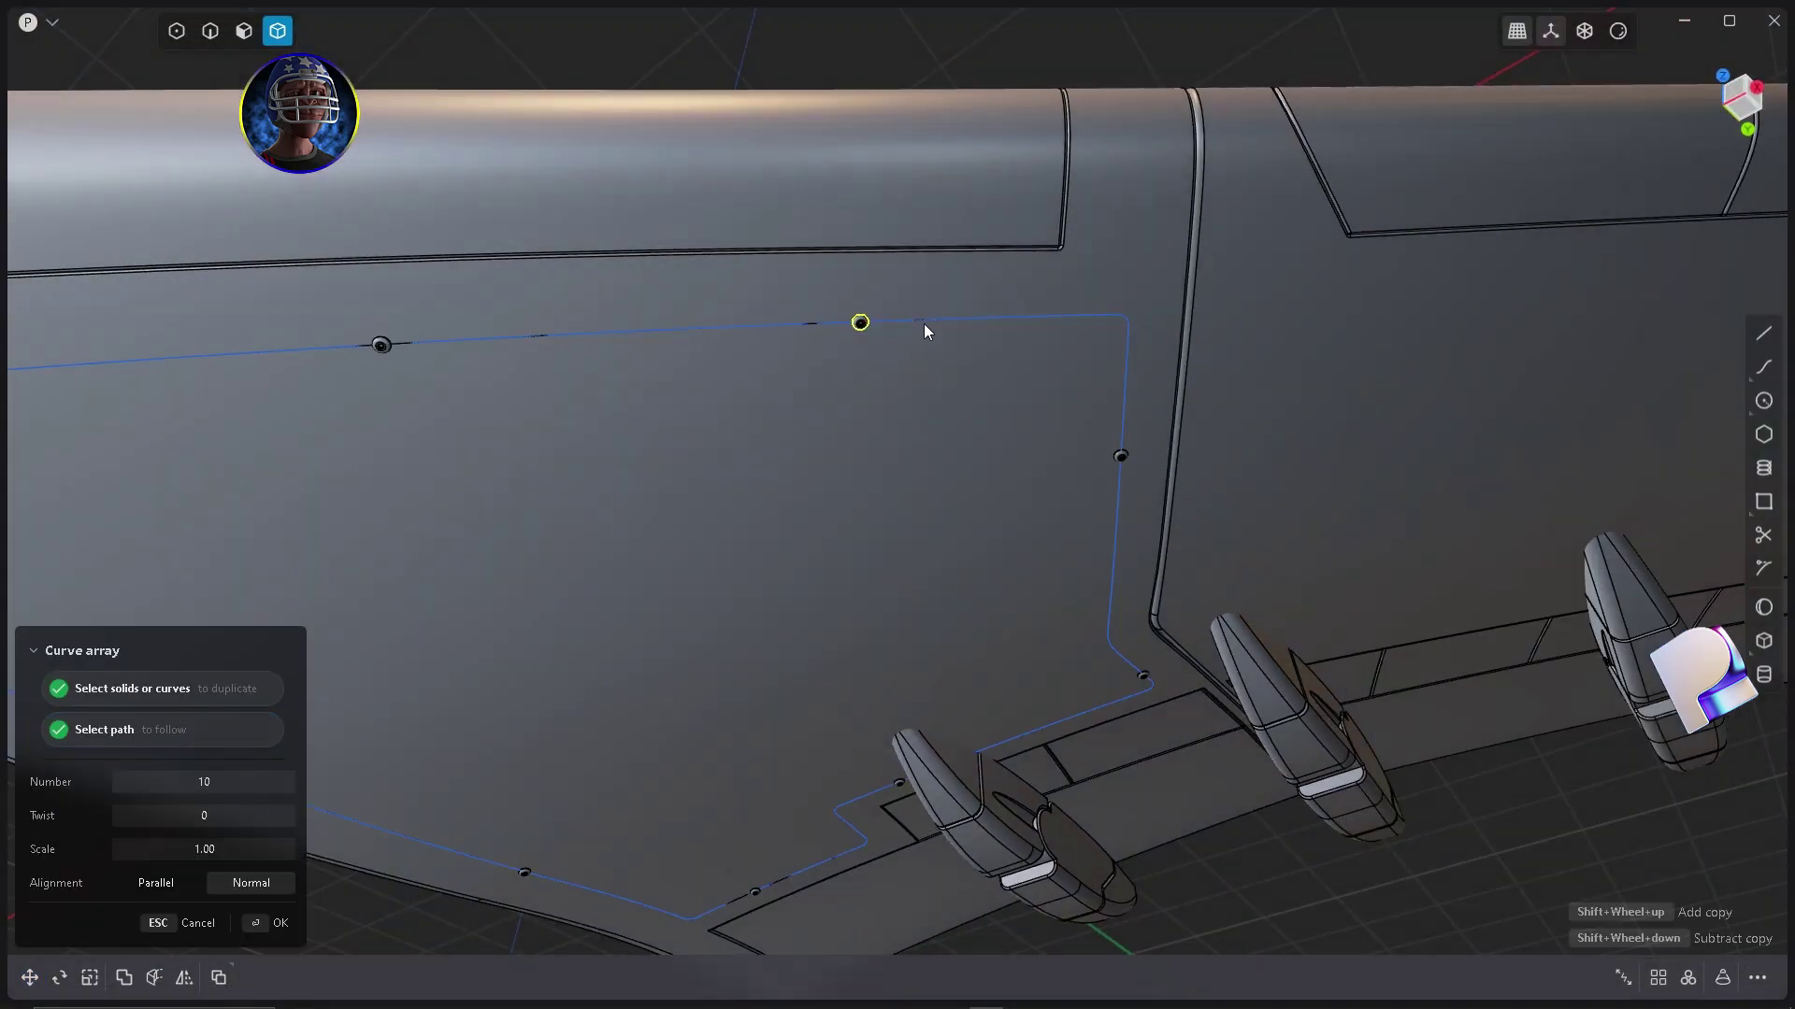
{"action": "scroll", "coordinate": [923, 323], "scroll_direction": "up", "scroll_amount": 10, "text": "shift"}
{"action": "scroll", "coordinate": [860, 323], "scroll_direction": "down", "scroll_amount": 6, "text": "shift"}
{"action": "key", "text": "Return"}
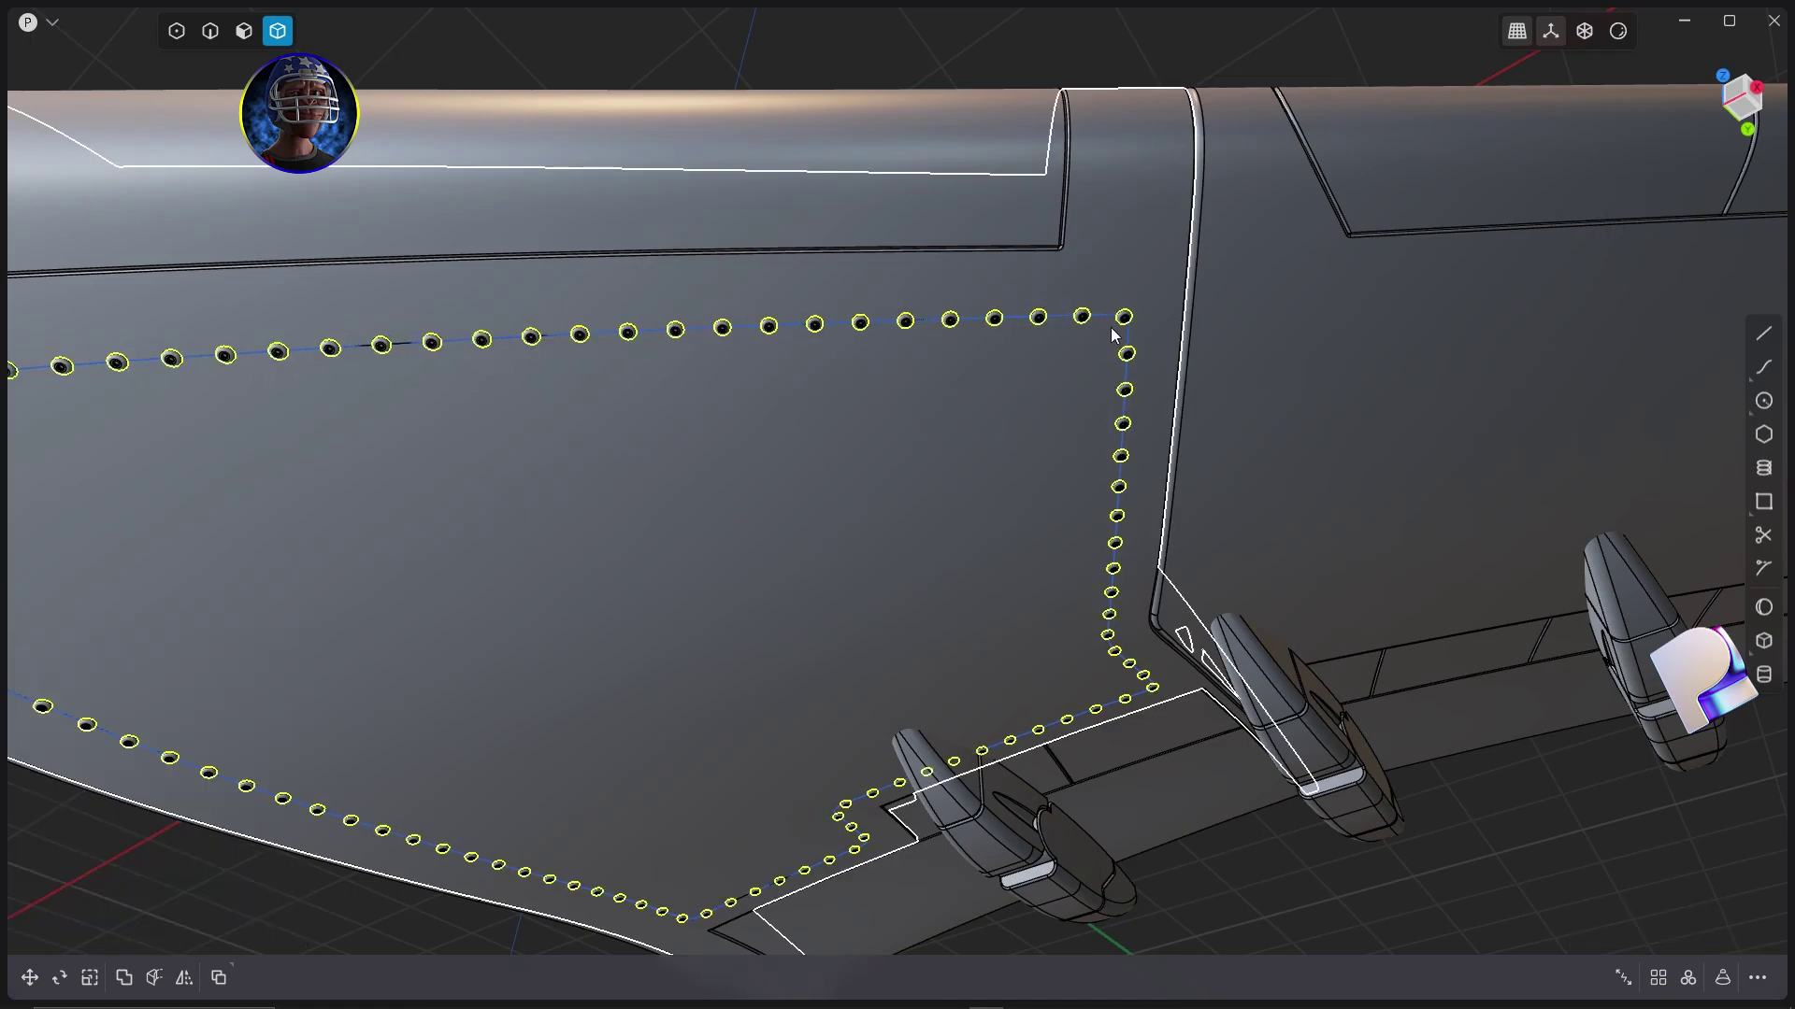
{"action": "key", "text": "Escape"}
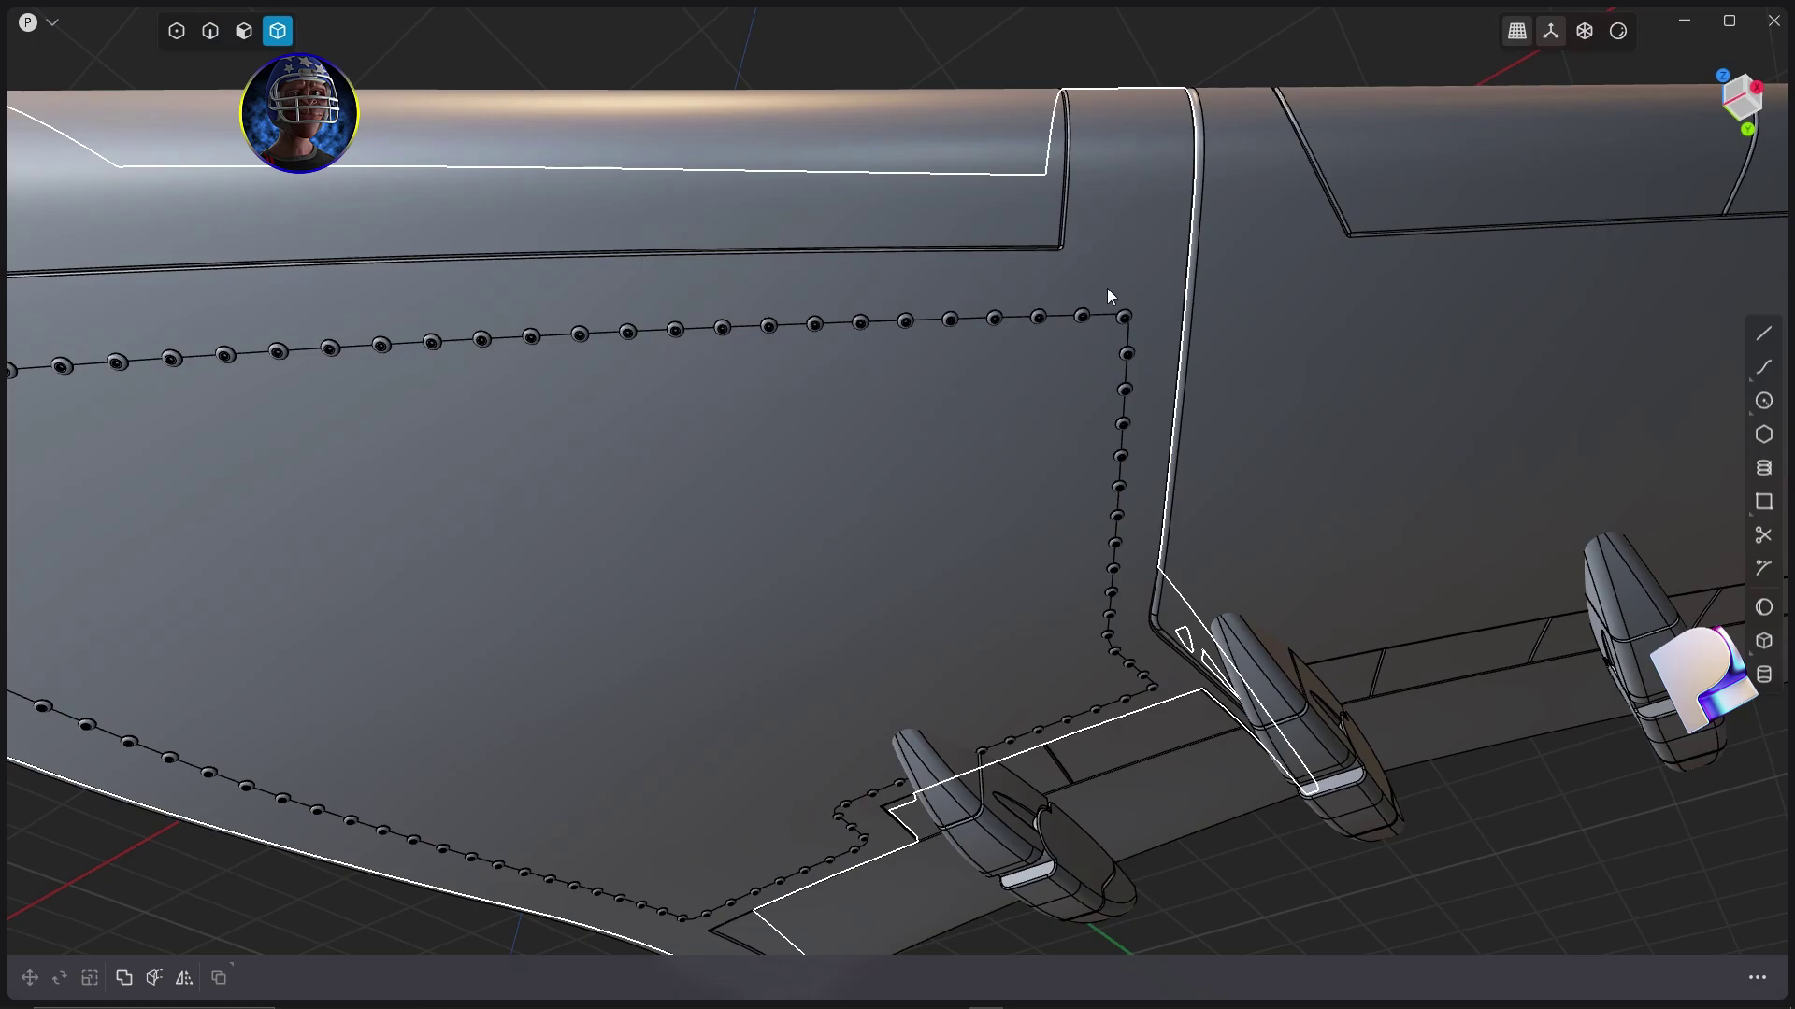
Delete the redundant topology from the inboard wing body to remove the imprinted outline.
{"action": "scroll", "coordinate": [1104, 315], "scroll_direction": "up", "scroll_amount": 6}
{"action": "scroll", "coordinate": [1066, 348], "scroll_direction": "down", "scroll_amount": 8}
{"action": "left_click", "coordinate": [1050, 355]}
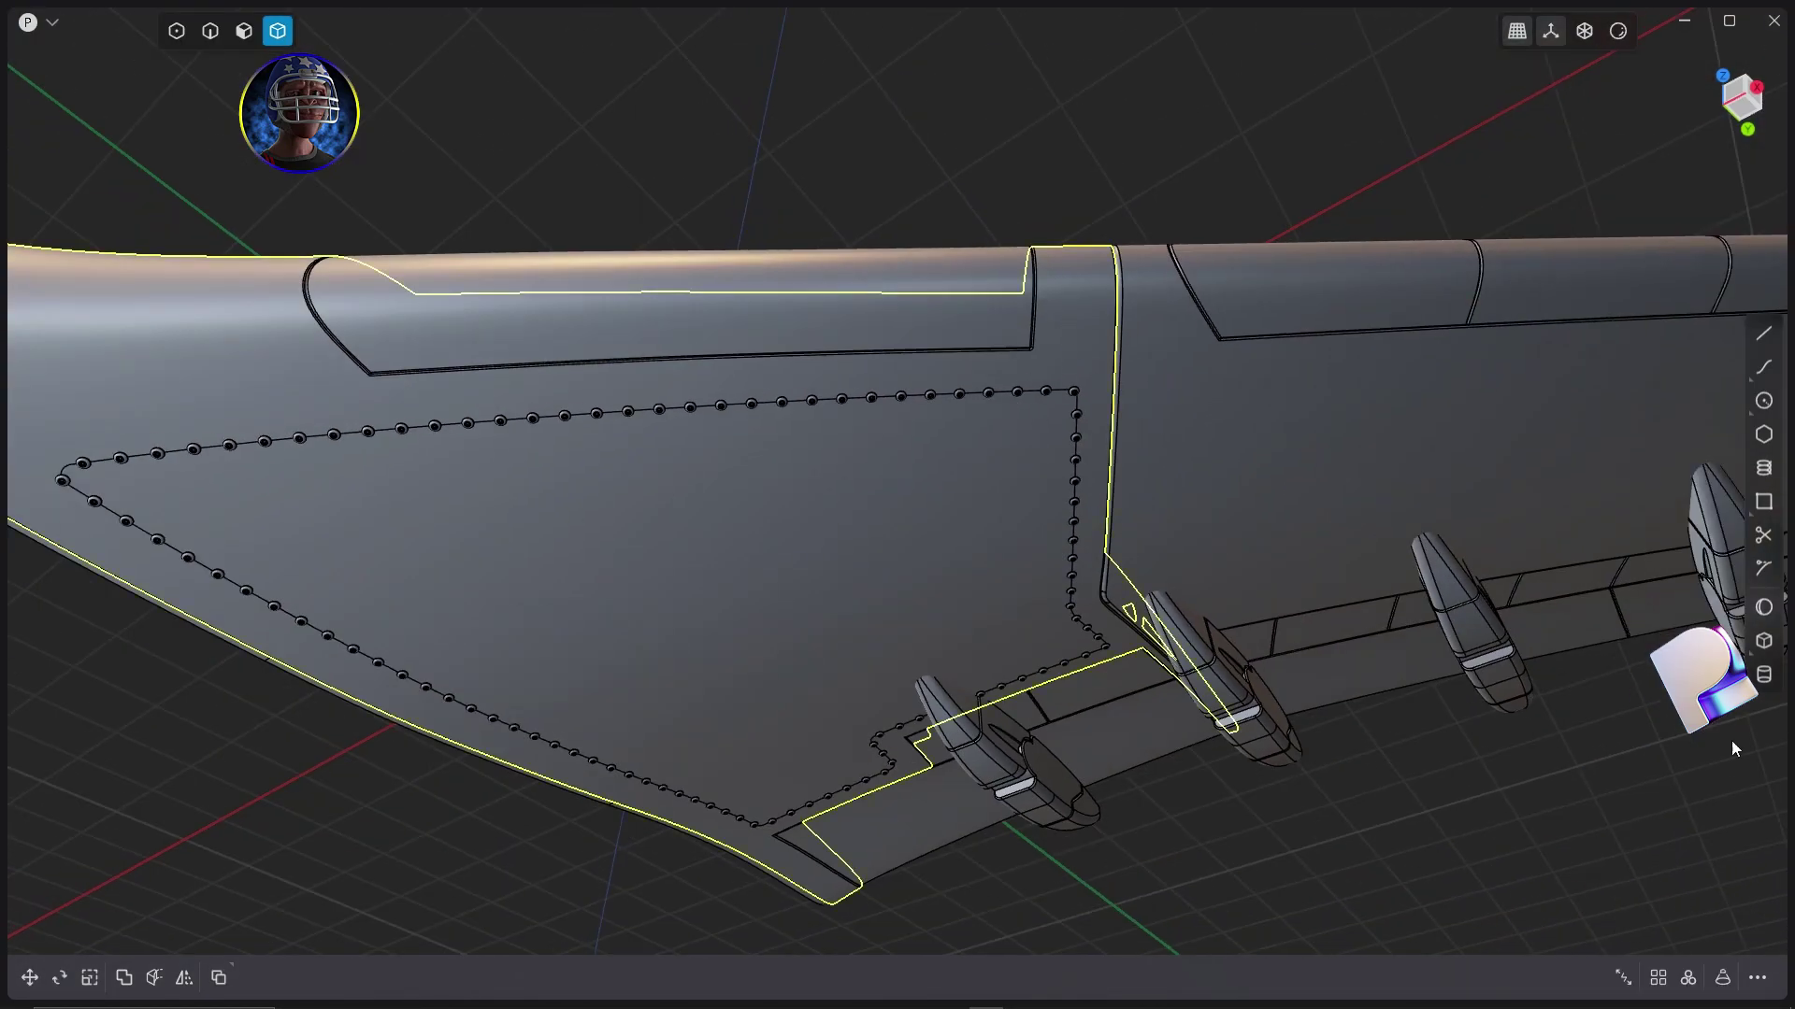
{"action": "left_click", "coordinate": [1757, 978]}
{"action": "type", "text": "red"}
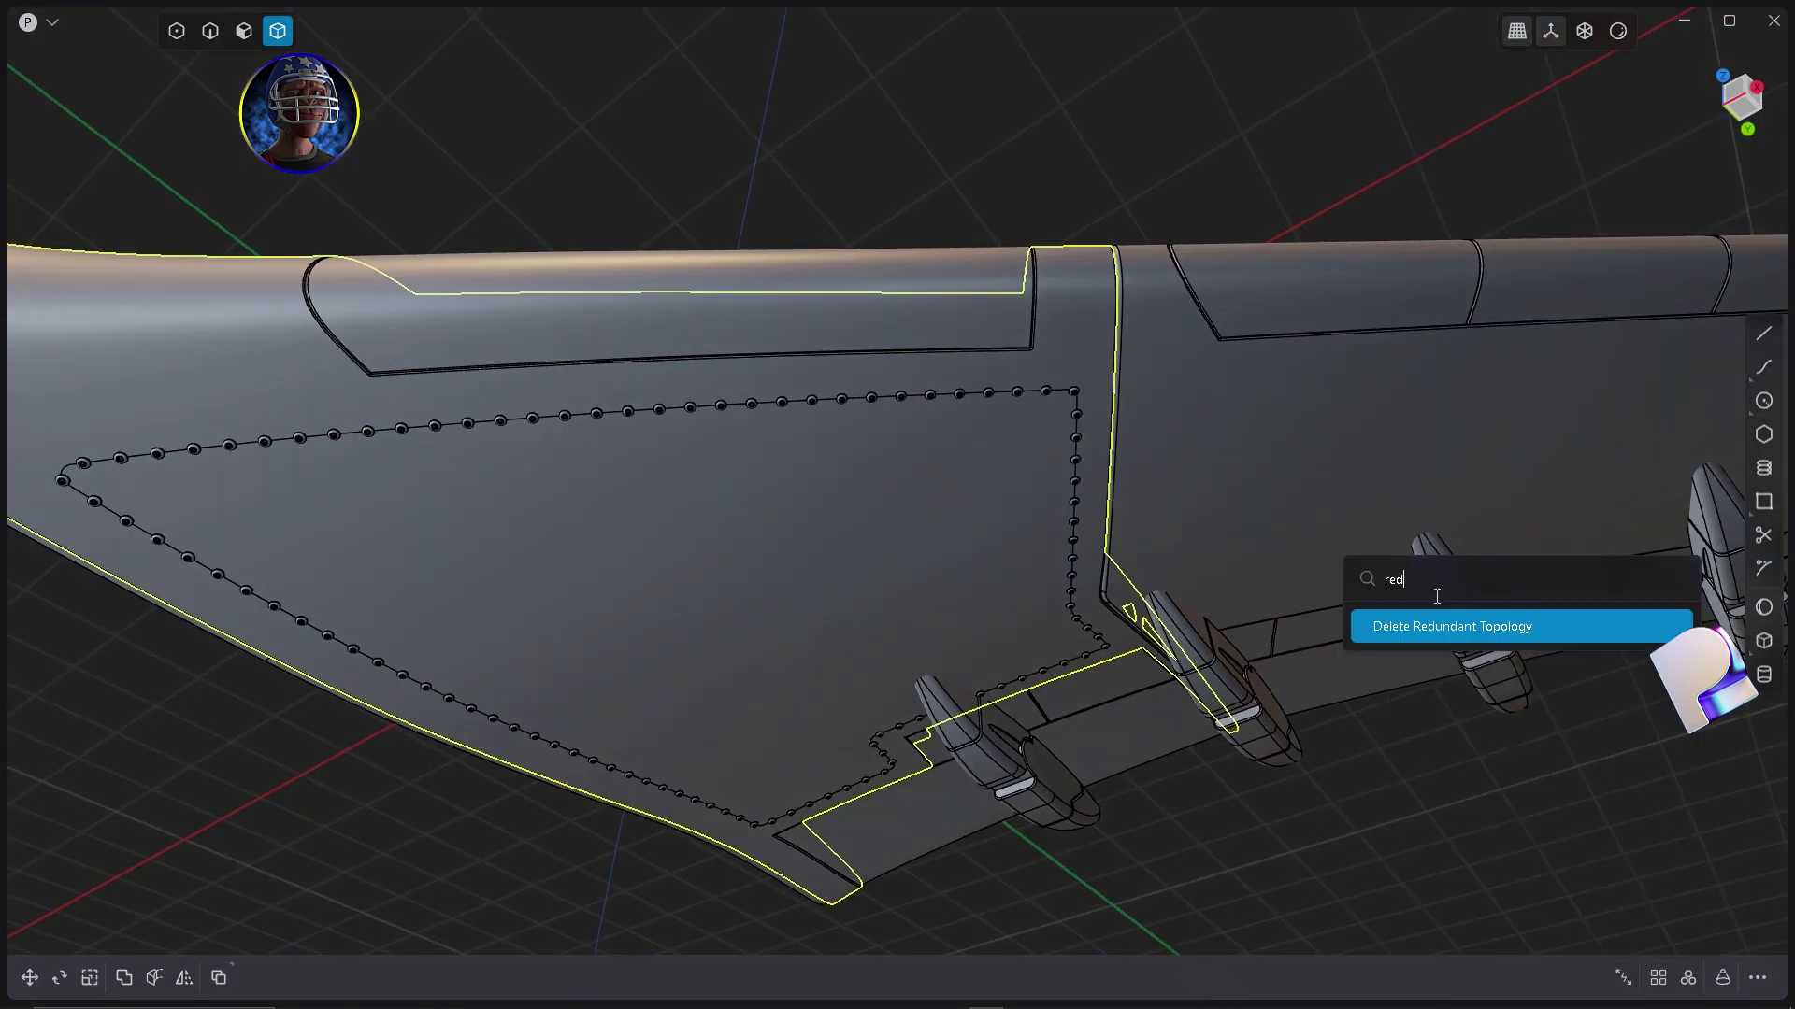
{"action": "left_click", "coordinate": [1529, 627]}
Hide the edge display and inspect the rivet rows on both sides of the wing.
{"action": "mouse_move", "coordinate": [1618, 31]}
{"action": "left_click", "coordinate": [1536, 237]}
{"action": "middle_click_drag", "start_coordinate": [1346, 374], "coordinate": [512, 309]}
{"action": "middle_click_drag", "start_coordinate": [555, 371], "coordinate": [799, 376]}
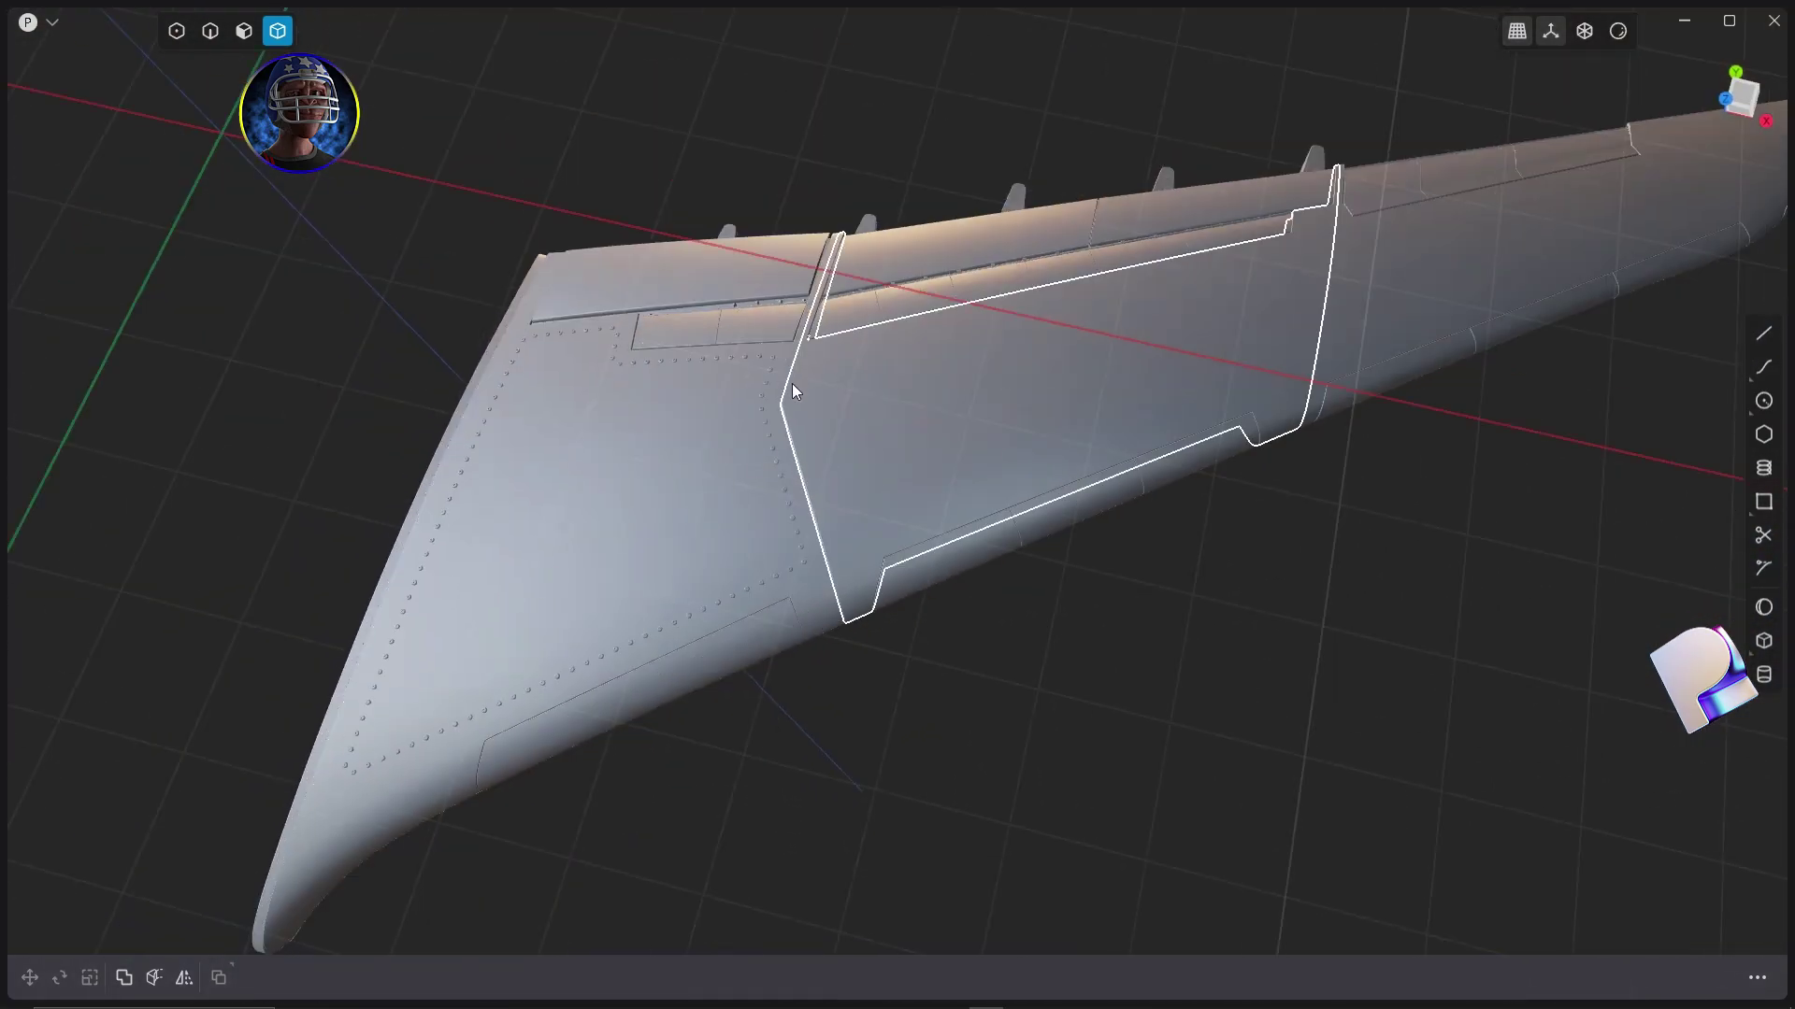
{"action": "middle_click_drag", "start_coordinate": [512, 363], "coordinate": [1017, 620]}
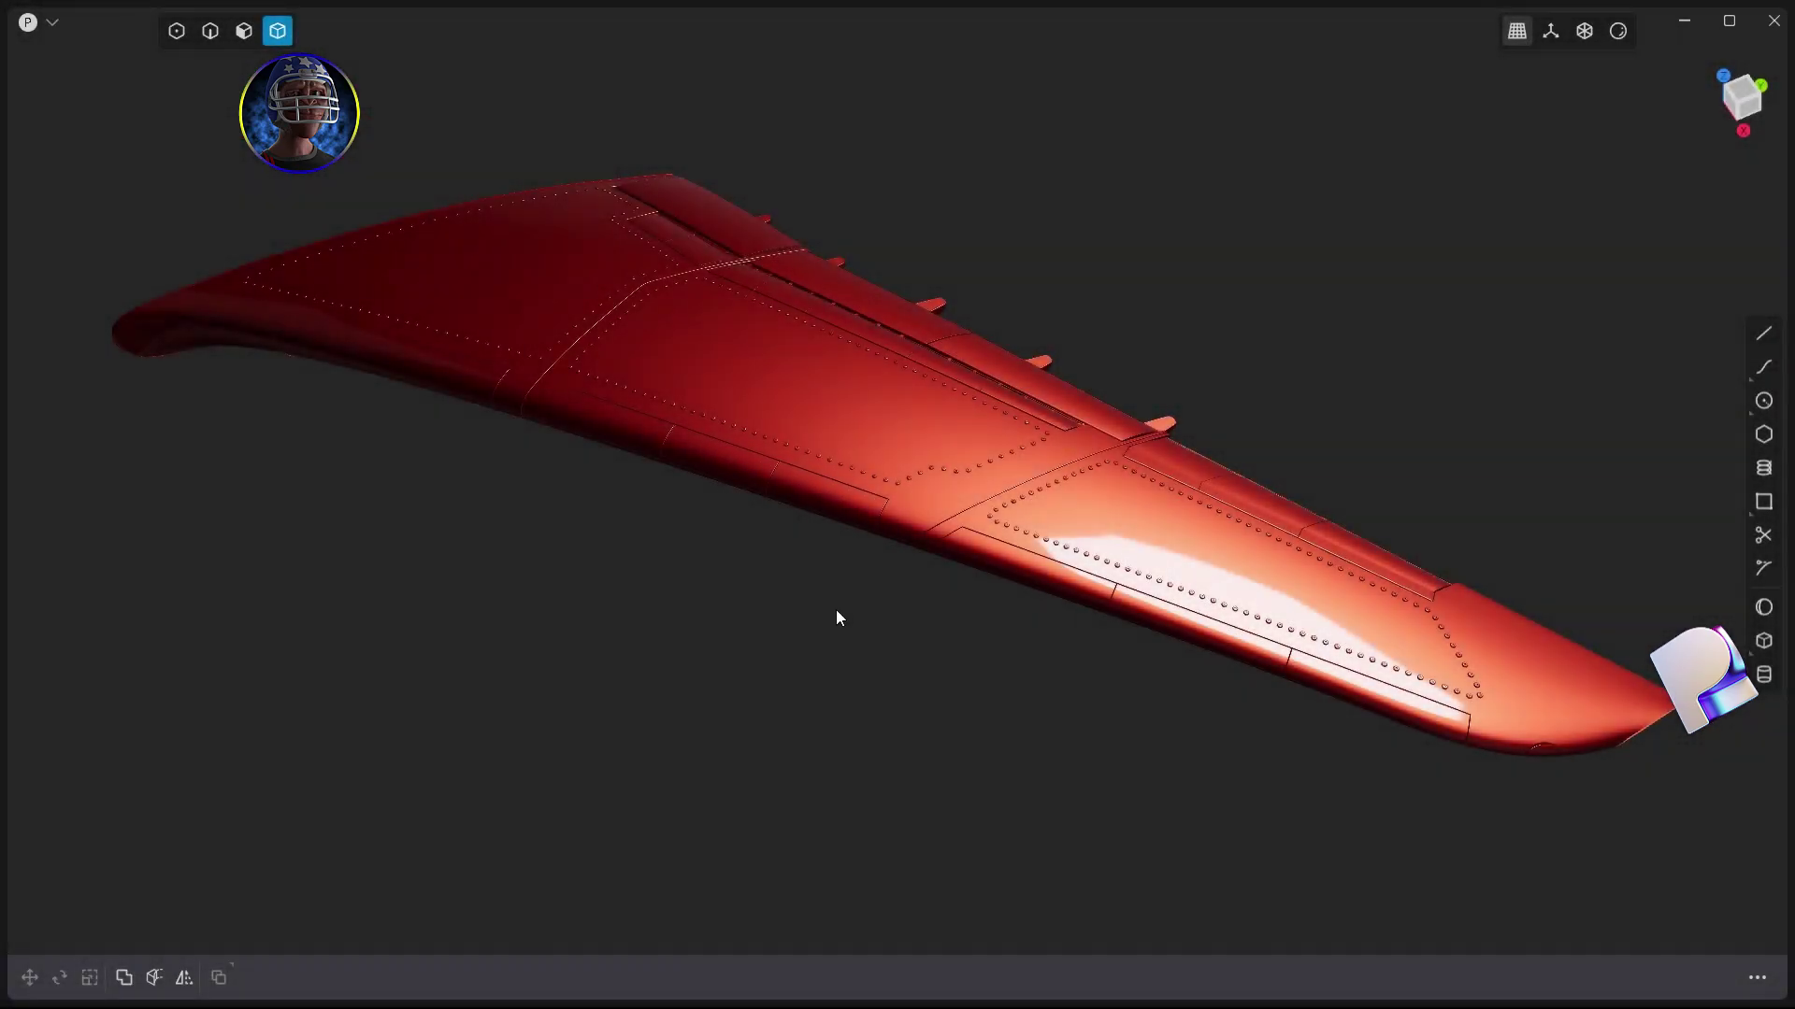
In the bottom view, draw a closed four-sided panel outline about 0.47 m wide inside the inboard section's forward rivet corner.
{"action": "middle_click_drag", "start_coordinate": [837, 617], "coordinate": [696, 269]}
{"action": "key", "text": "KP_7"}
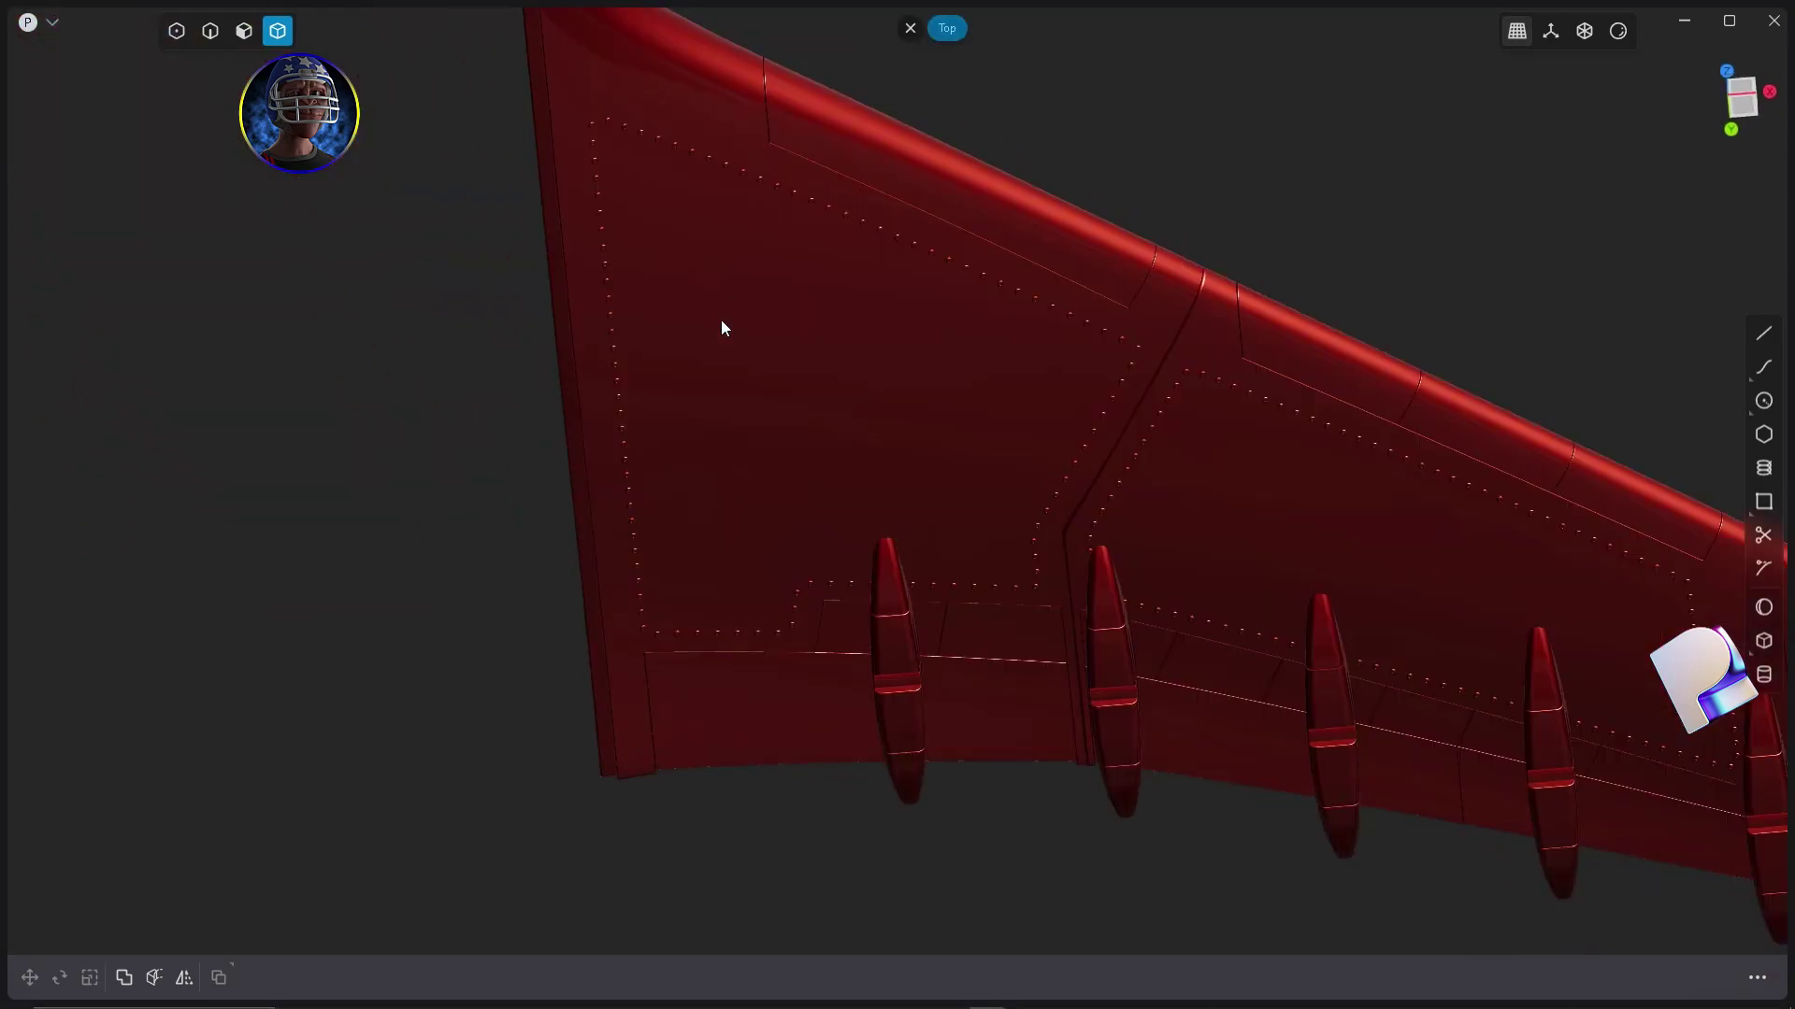
{"action": "key", "text": "KP_7"}
{"action": "scroll", "coordinate": [793, 507], "scroll_direction": "down", "scroll_amount": 5}
{"action": "scroll", "coordinate": [718, 280], "scroll_direction": "up", "scroll_amount": 6}
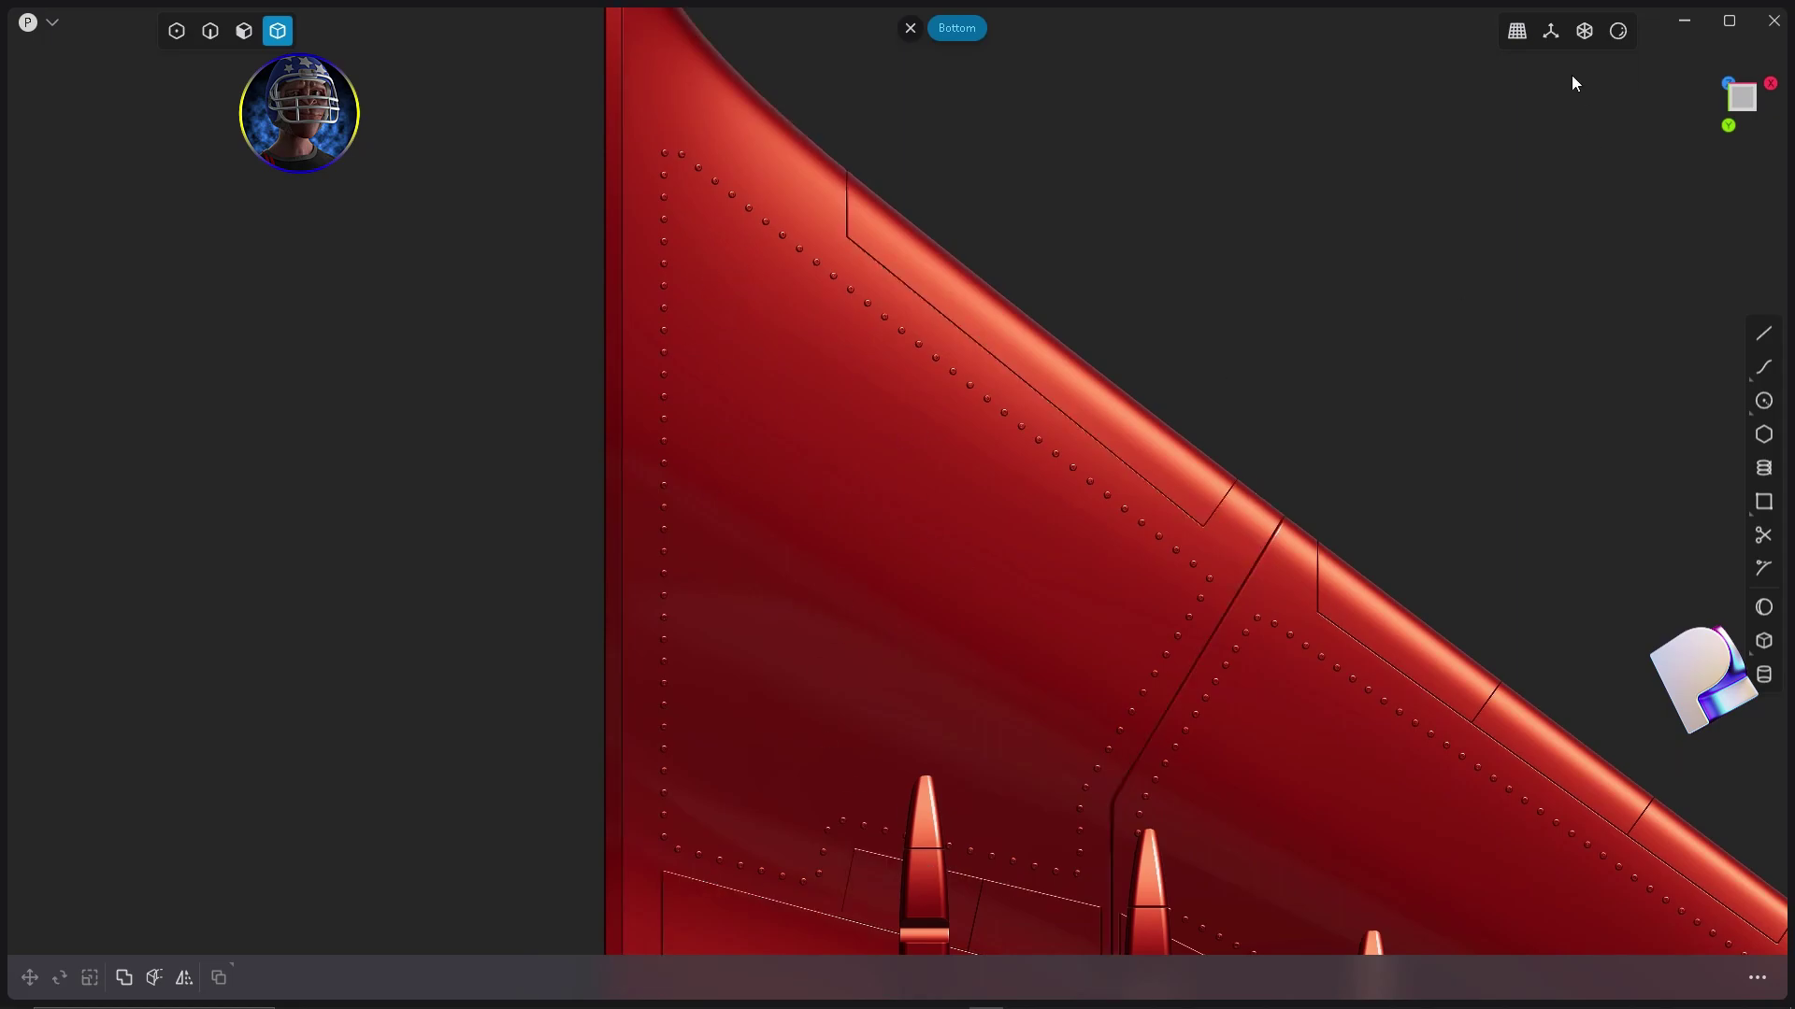
{"action": "left_click", "coordinate": [1764, 334]}
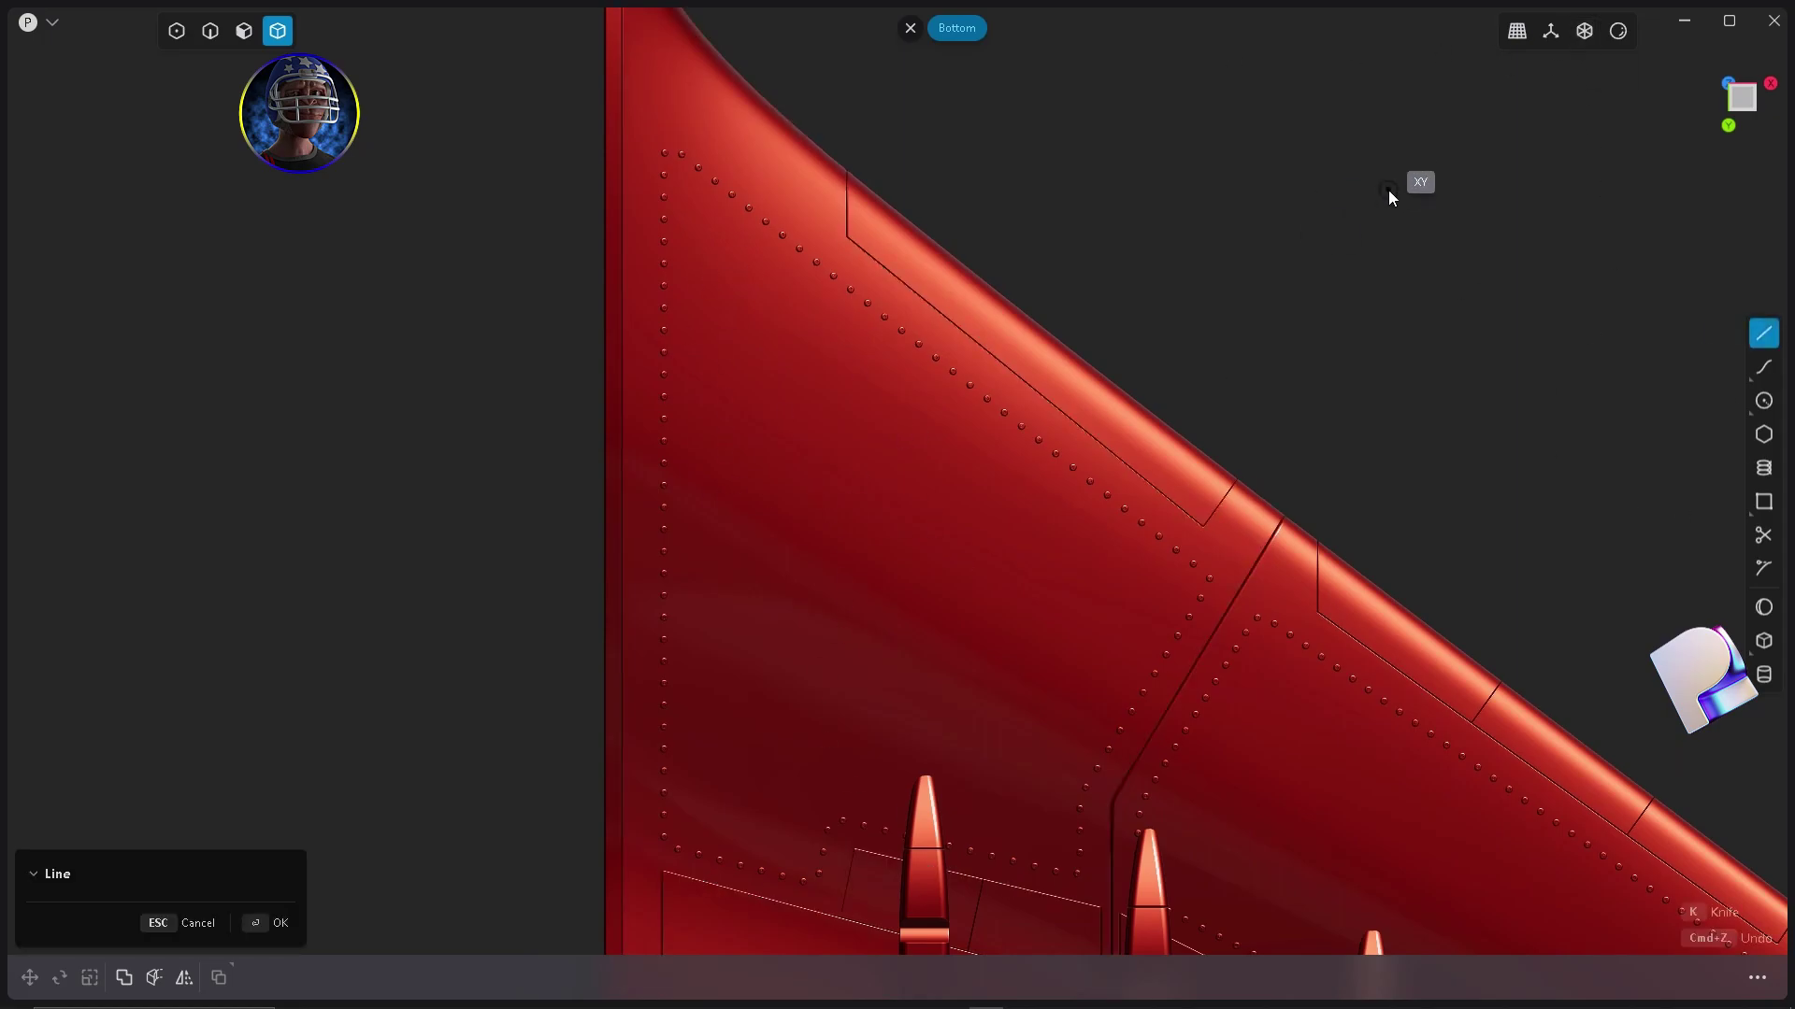
{"action": "left_click", "coordinate": [698, 221]}
{"action": "left_click", "coordinate": [1584, 33]}
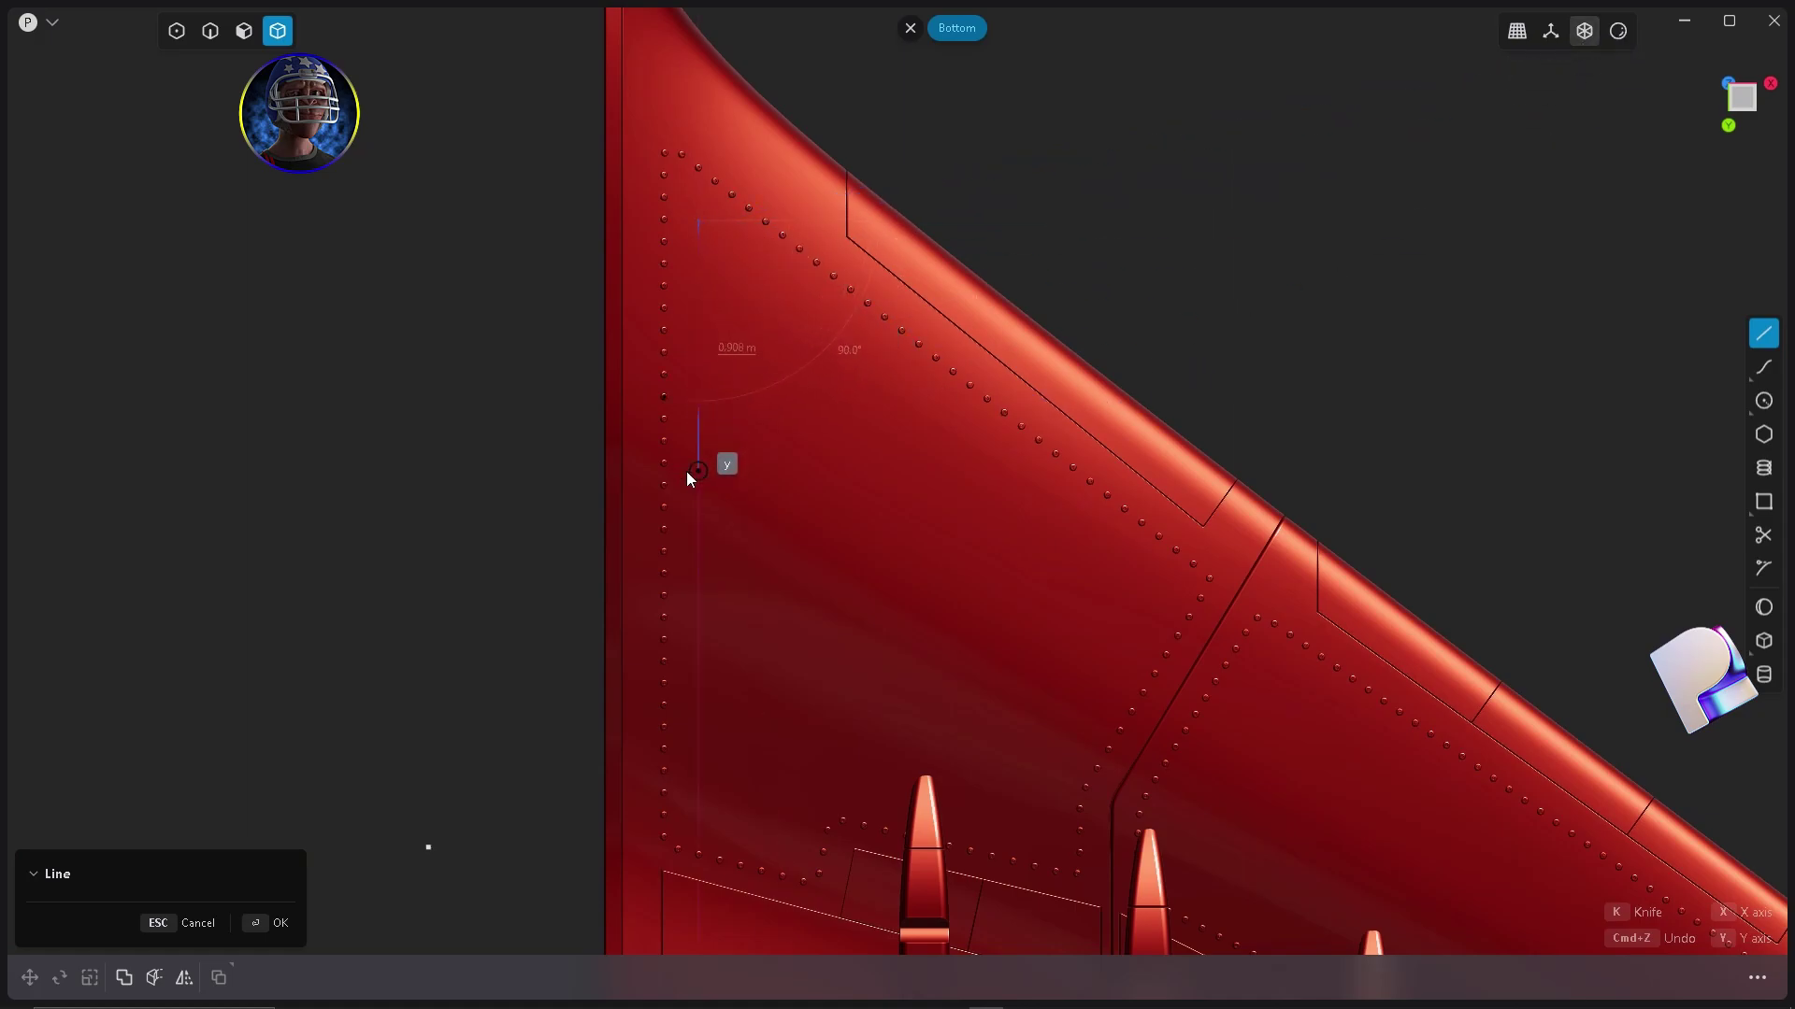
{"action": "left_click", "coordinate": [698, 409]}
{"action": "left_click", "coordinate": [832, 417]}
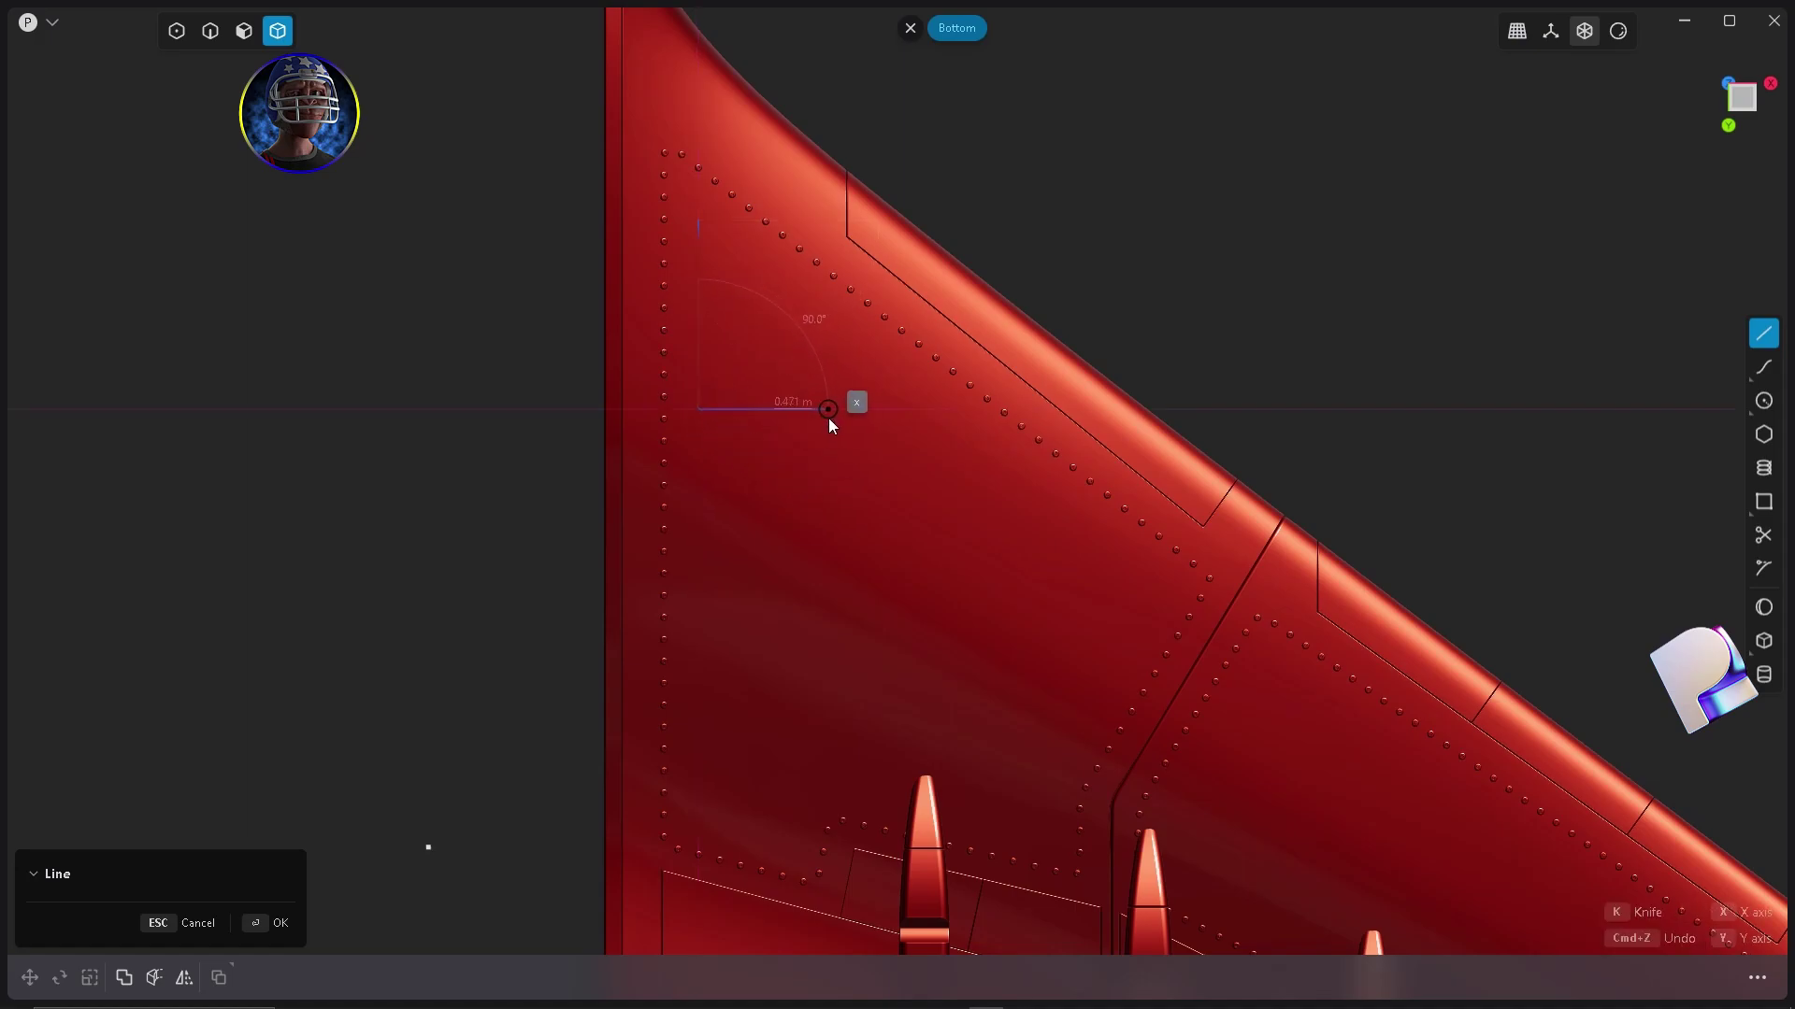
{"action": "left_click", "coordinate": [831, 327]}
{"action": "left_click", "coordinate": [701, 224]}
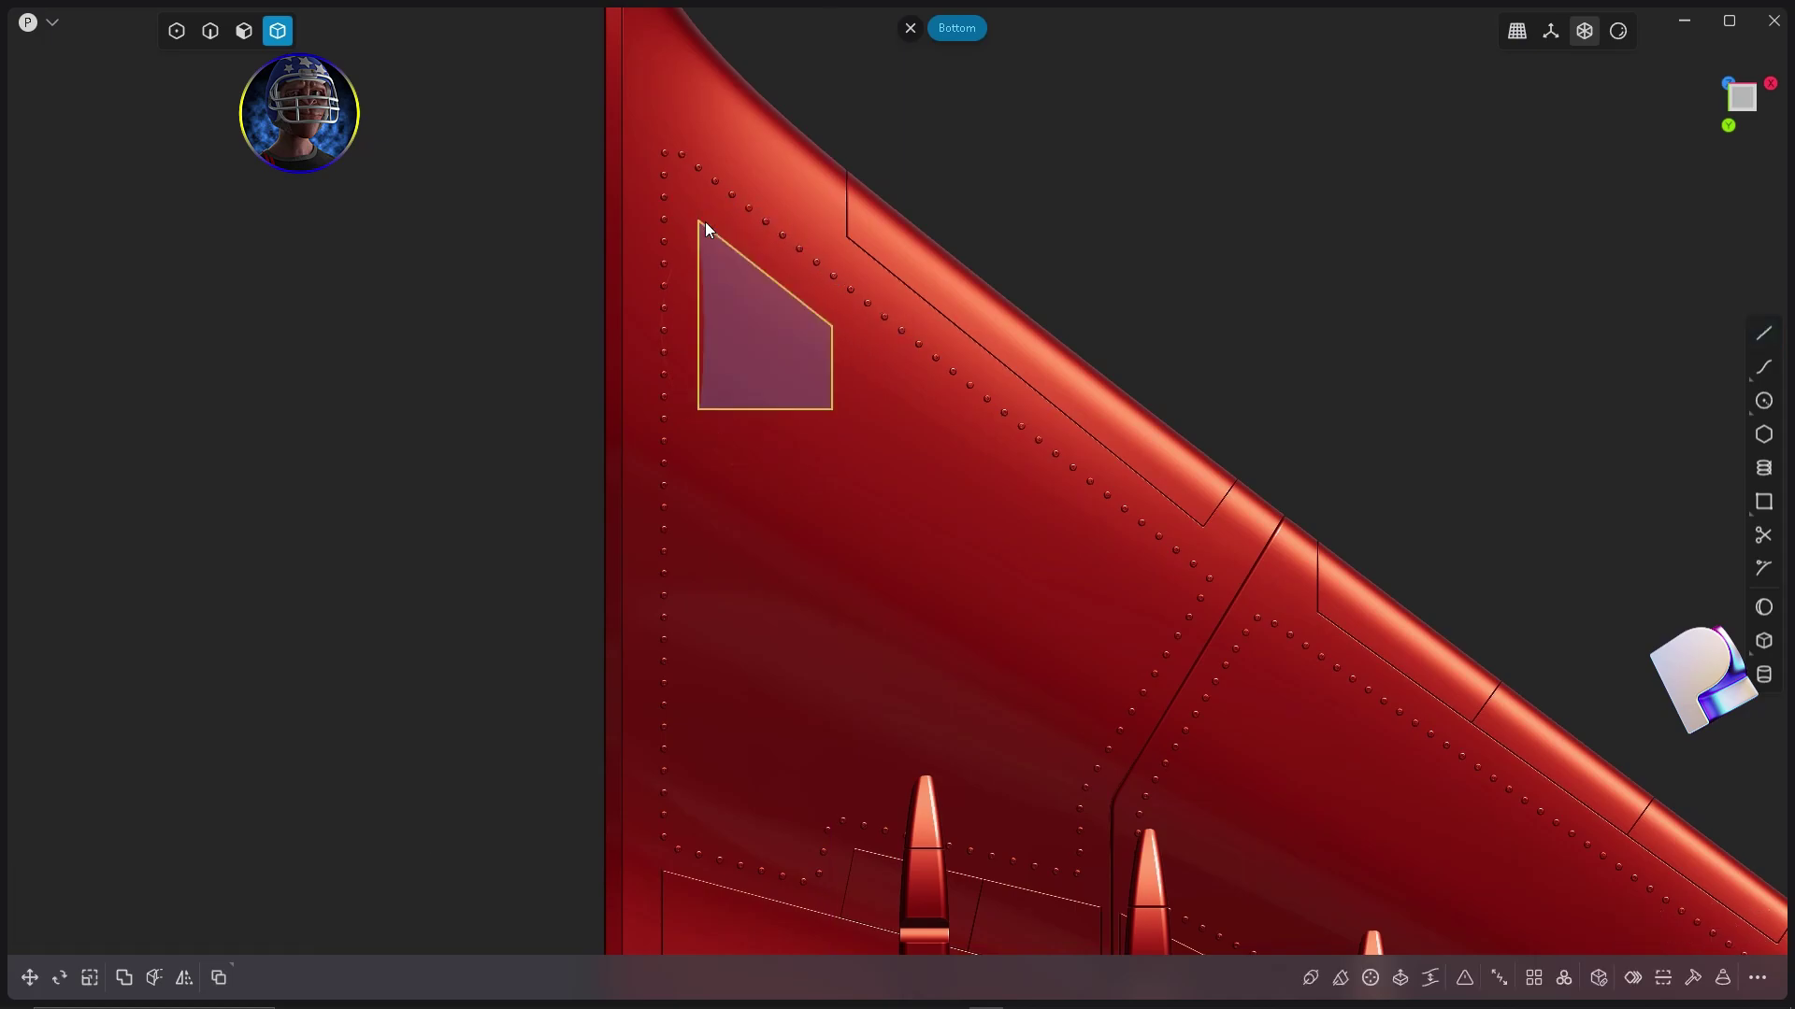
Adjust the position of the panel outline's upper outboard corner point.
{"action": "scroll", "coordinate": [748, 323], "scroll_direction": "up", "scroll_amount": 4}
{"action": "key", "text": "1"}
{"action": "left_click", "coordinate": [906, 329]}
{"action": "left_click_drag", "start_coordinate": [905, 396], "coordinate": [906, 401]}
{"action": "left_click", "coordinate": [906, 401]}
Move the panel outline about 0.14 m down along Z, below the wing's underside.
{"action": "middle_click_drag", "start_coordinate": [689, 192], "coordinate": [789, 557]}
{"action": "key", "text": "2"}
{"action": "left_click", "coordinate": [788, 557]}
{"action": "key", "text": "g"}
{"action": "key", "text": "z"}
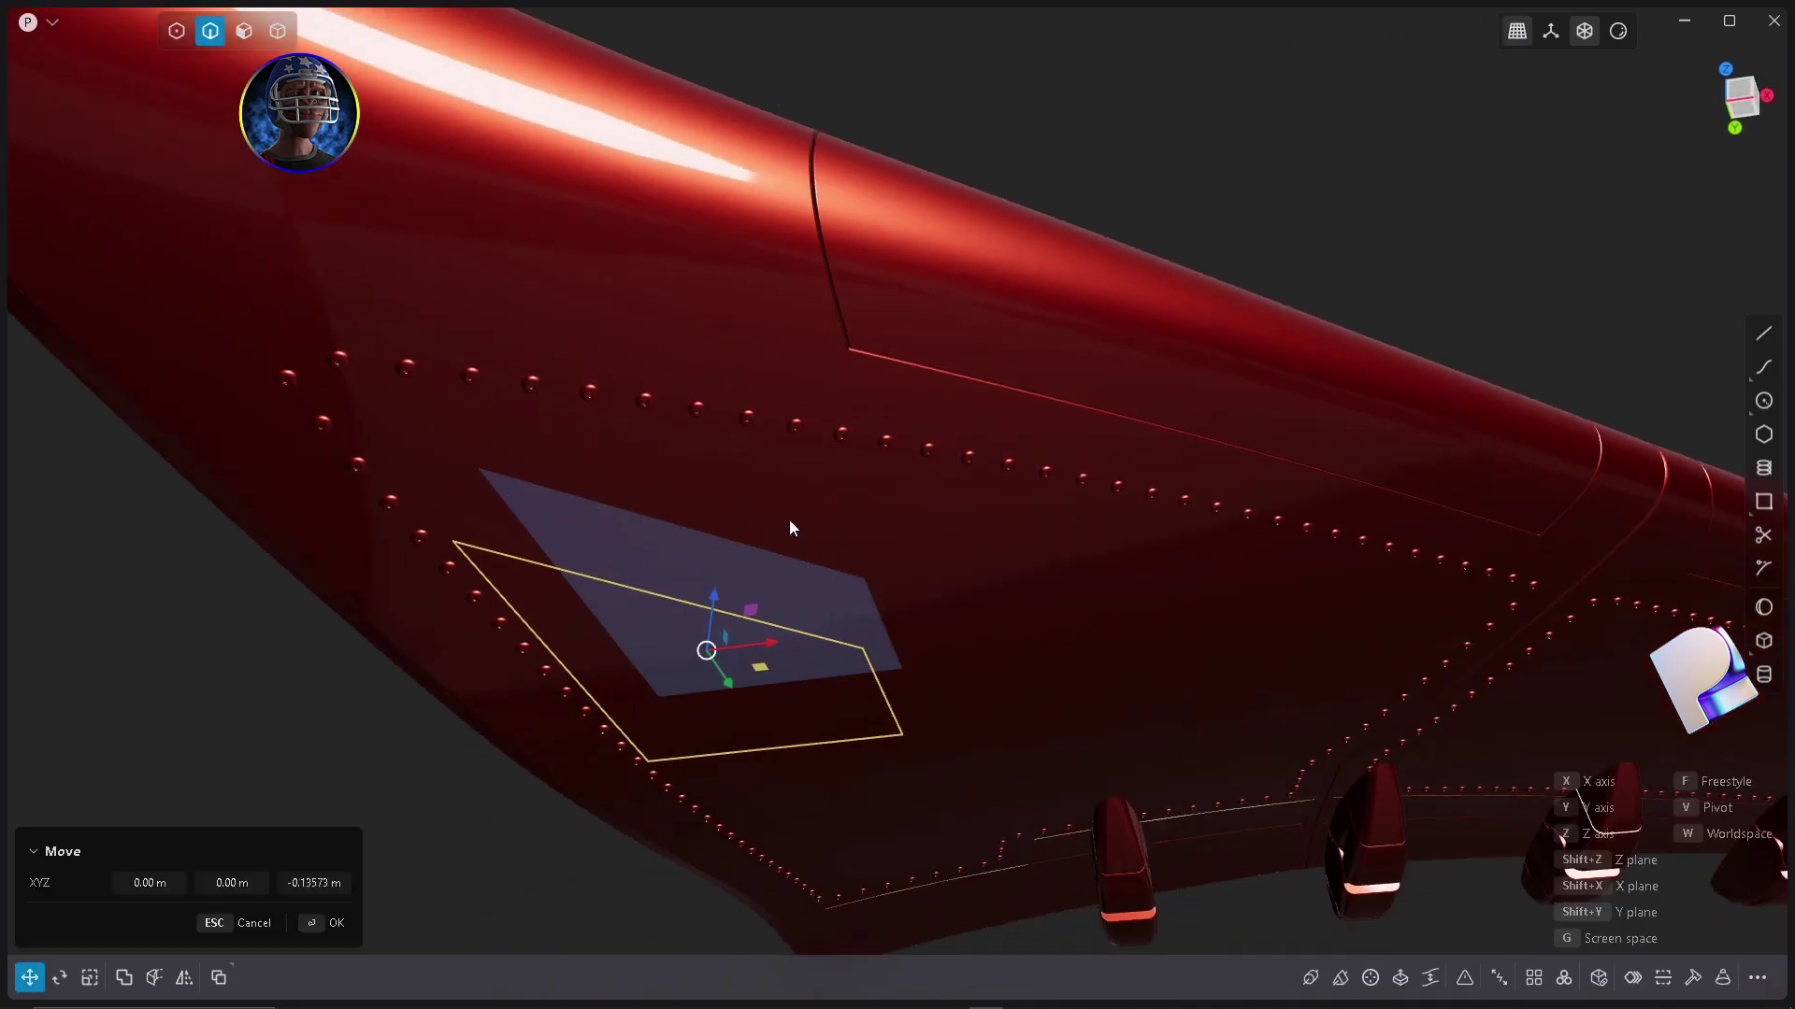
{"action": "left_click", "coordinate": [789, 520]}
Round all four corners of the panel outline with a fillet.
{"action": "key", "text": "ctrl+KP_7"}
{"action": "key", "text": "1"}
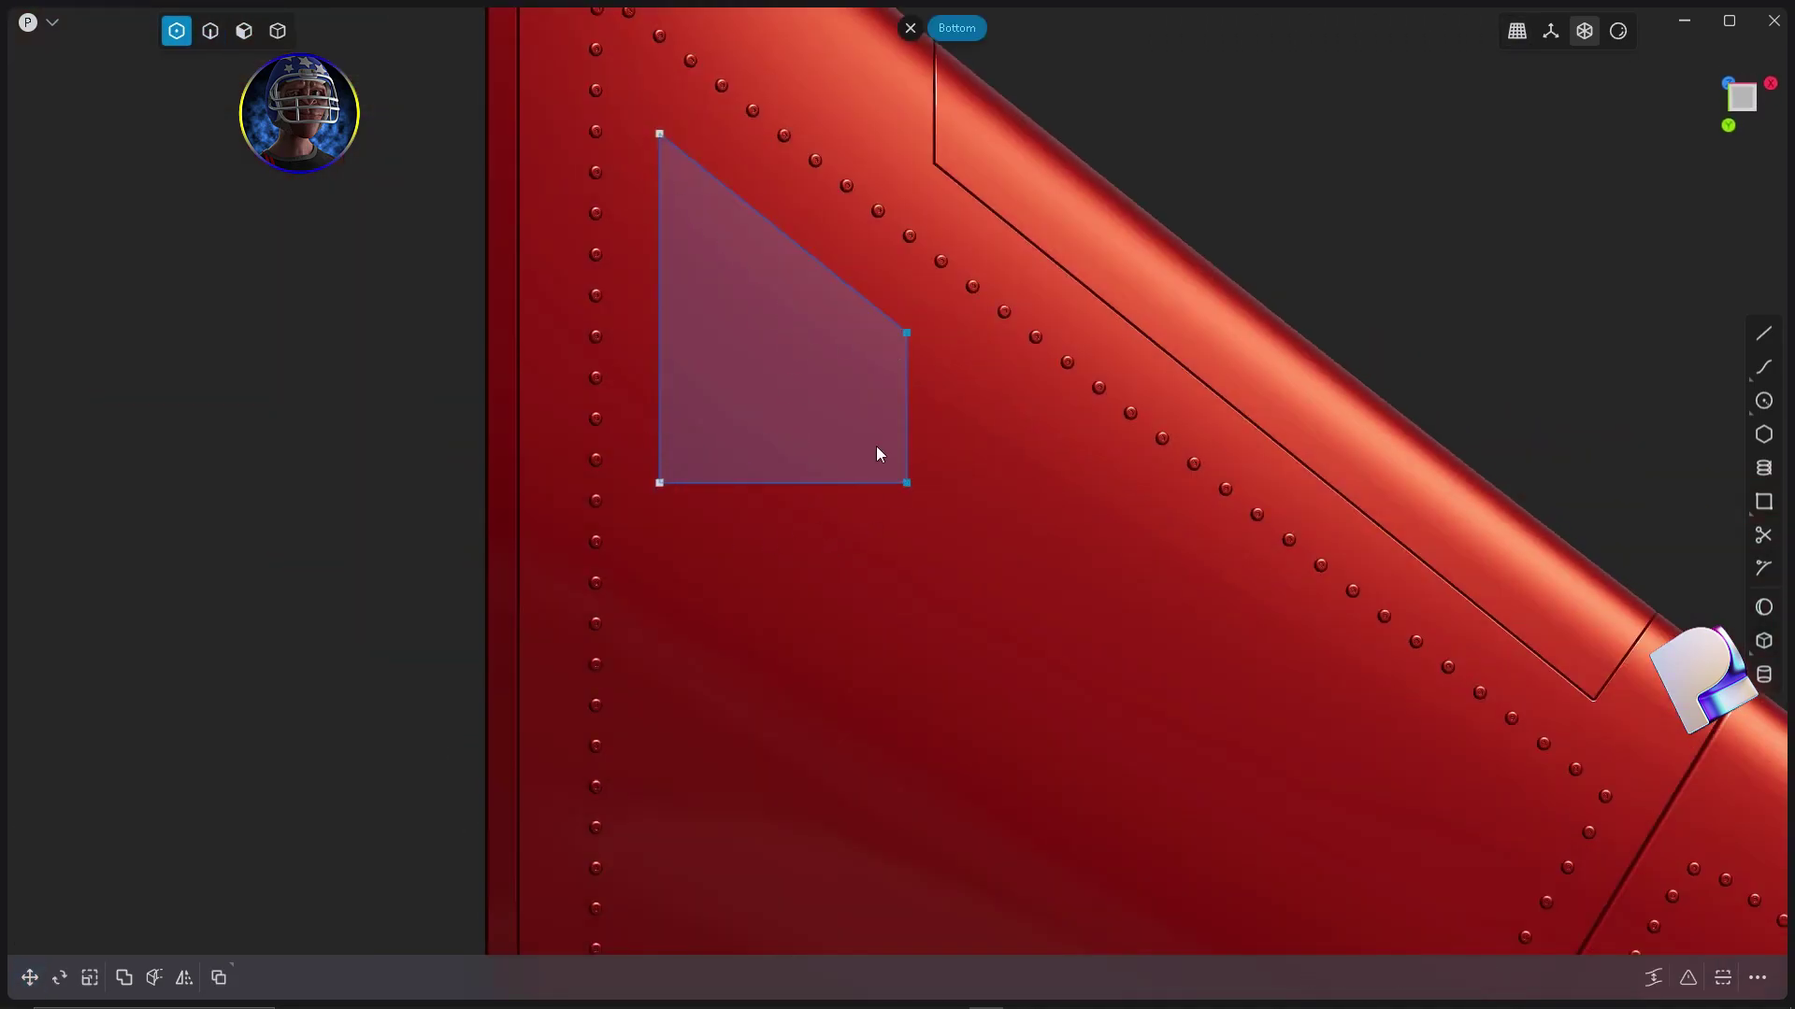
{"action": "key", "text": "f"}
{"action": "left_click", "coordinate": [933, 565]}
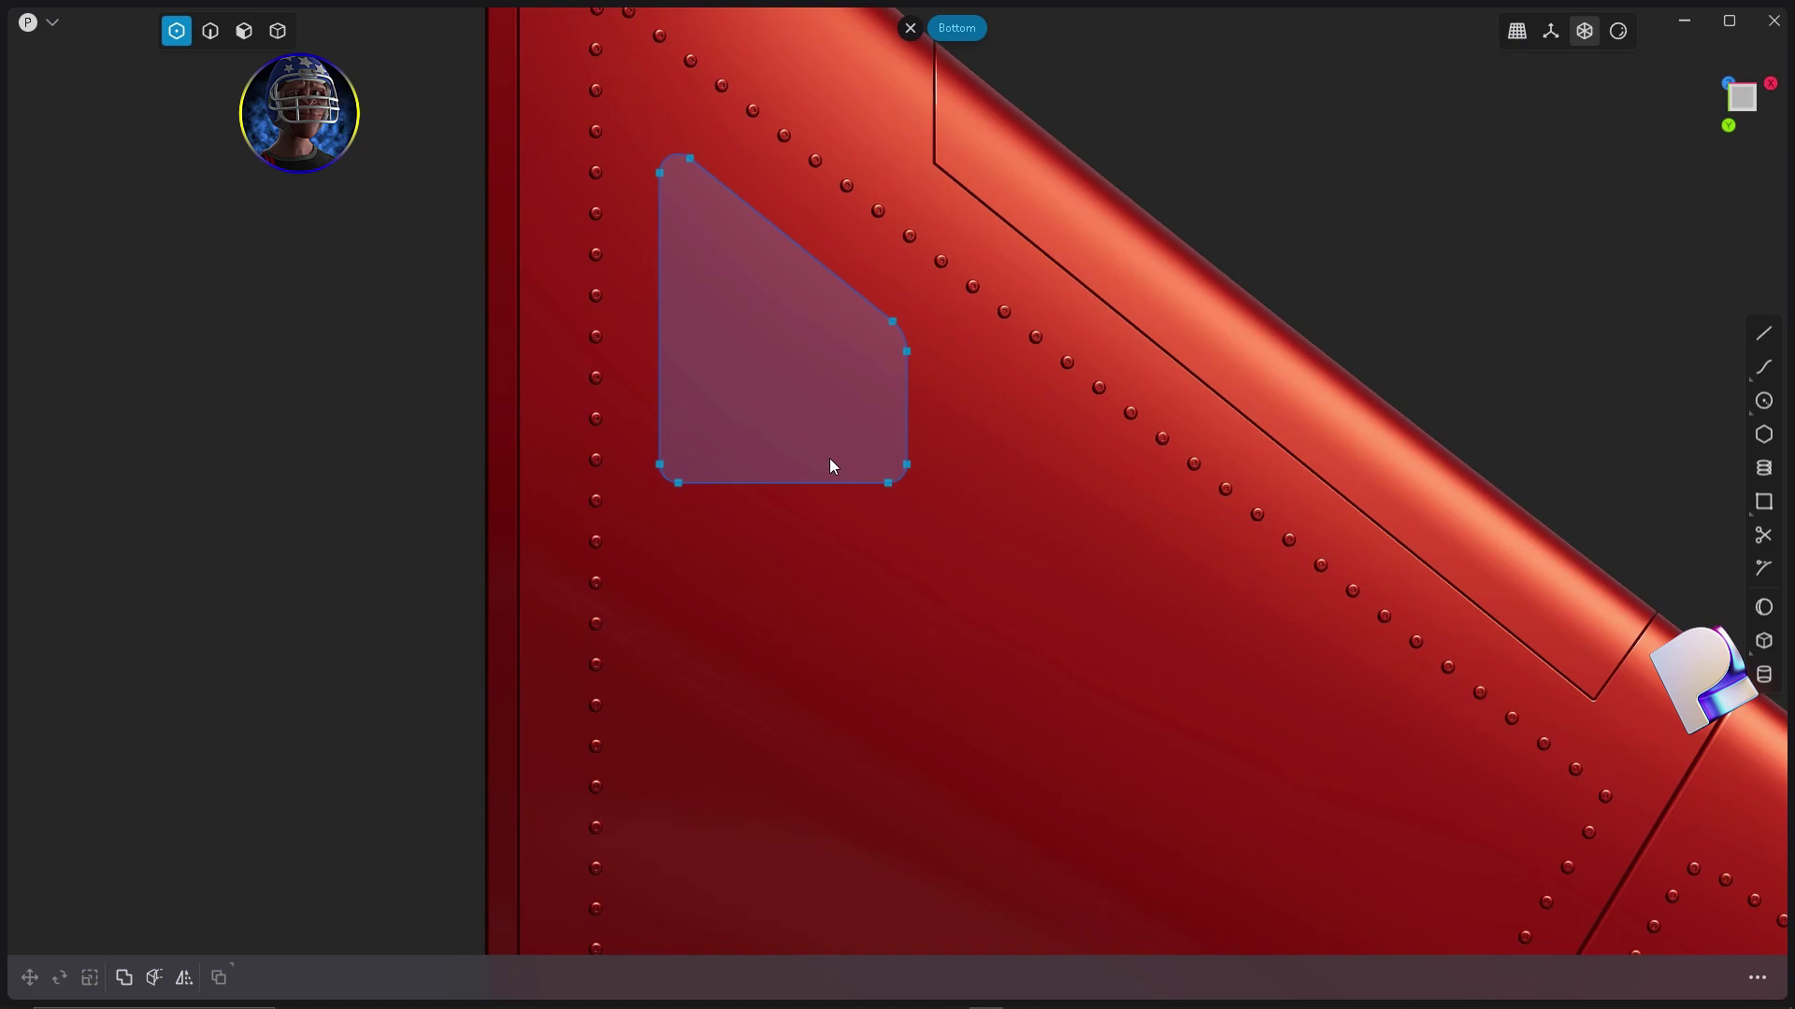
Imprint the rounded panel outline onto the inboard wing body along the Z vector and turn the edge display back on.
{"action": "key", "text": "2"}
{"action": "middle_click_drag", "start_coordinate": [1105, 514], "coordinate": [1074, 648]}
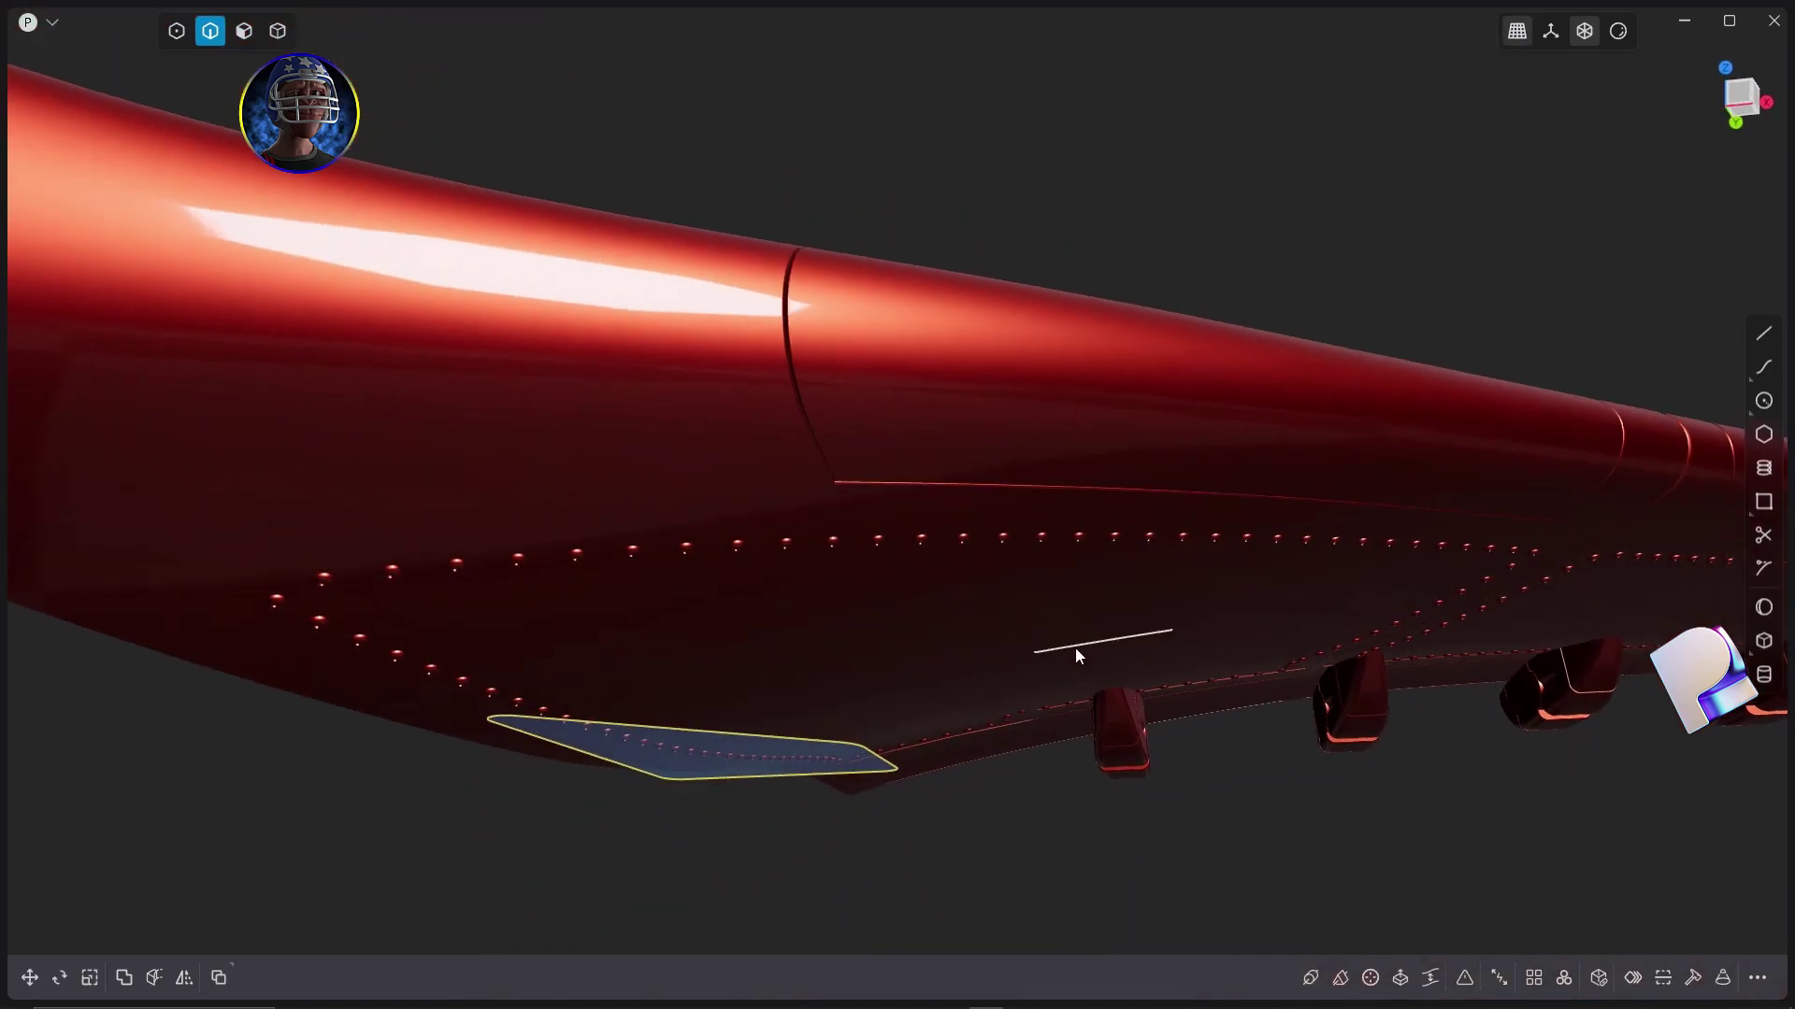
{"action": "key", "text": "shift+i"}
{"action": "middle_click_drag", "start_coordinate": [1077, 867], "coordinate": [1001, 715]}
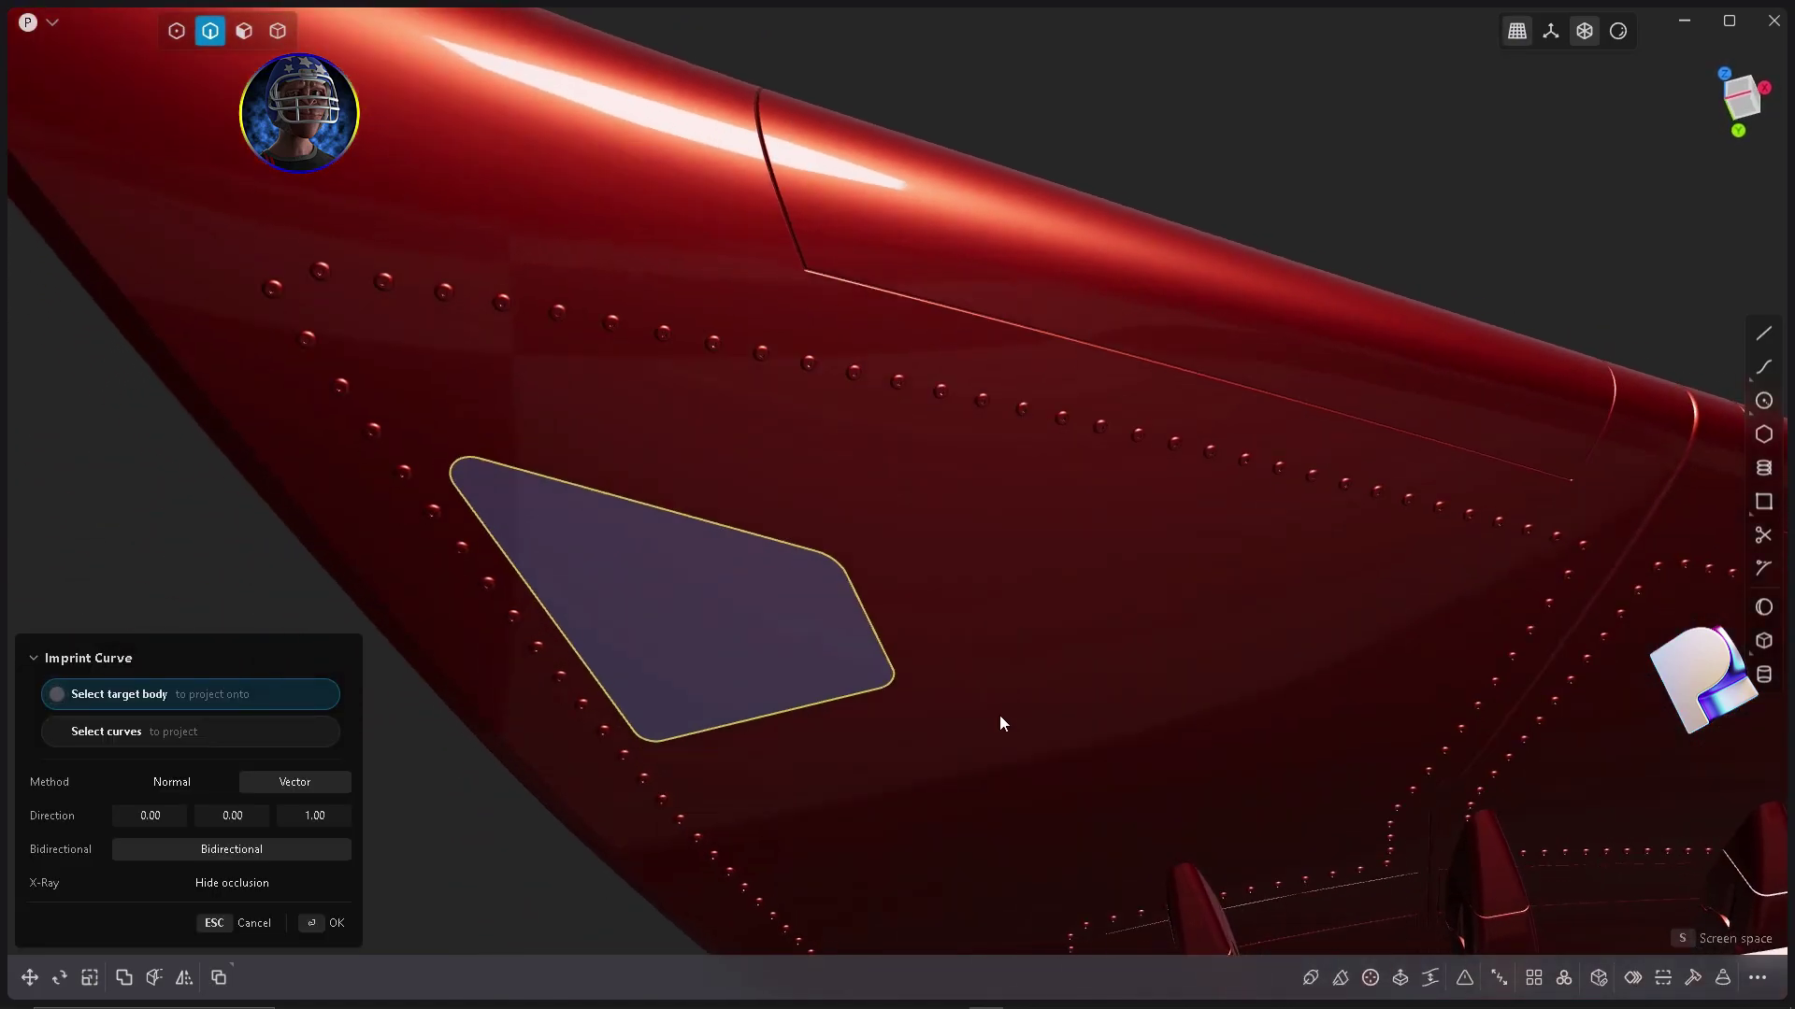
{"action": "left_click", "coordinate": [744, 445]}
{"action": "key", "text": "Escape"}
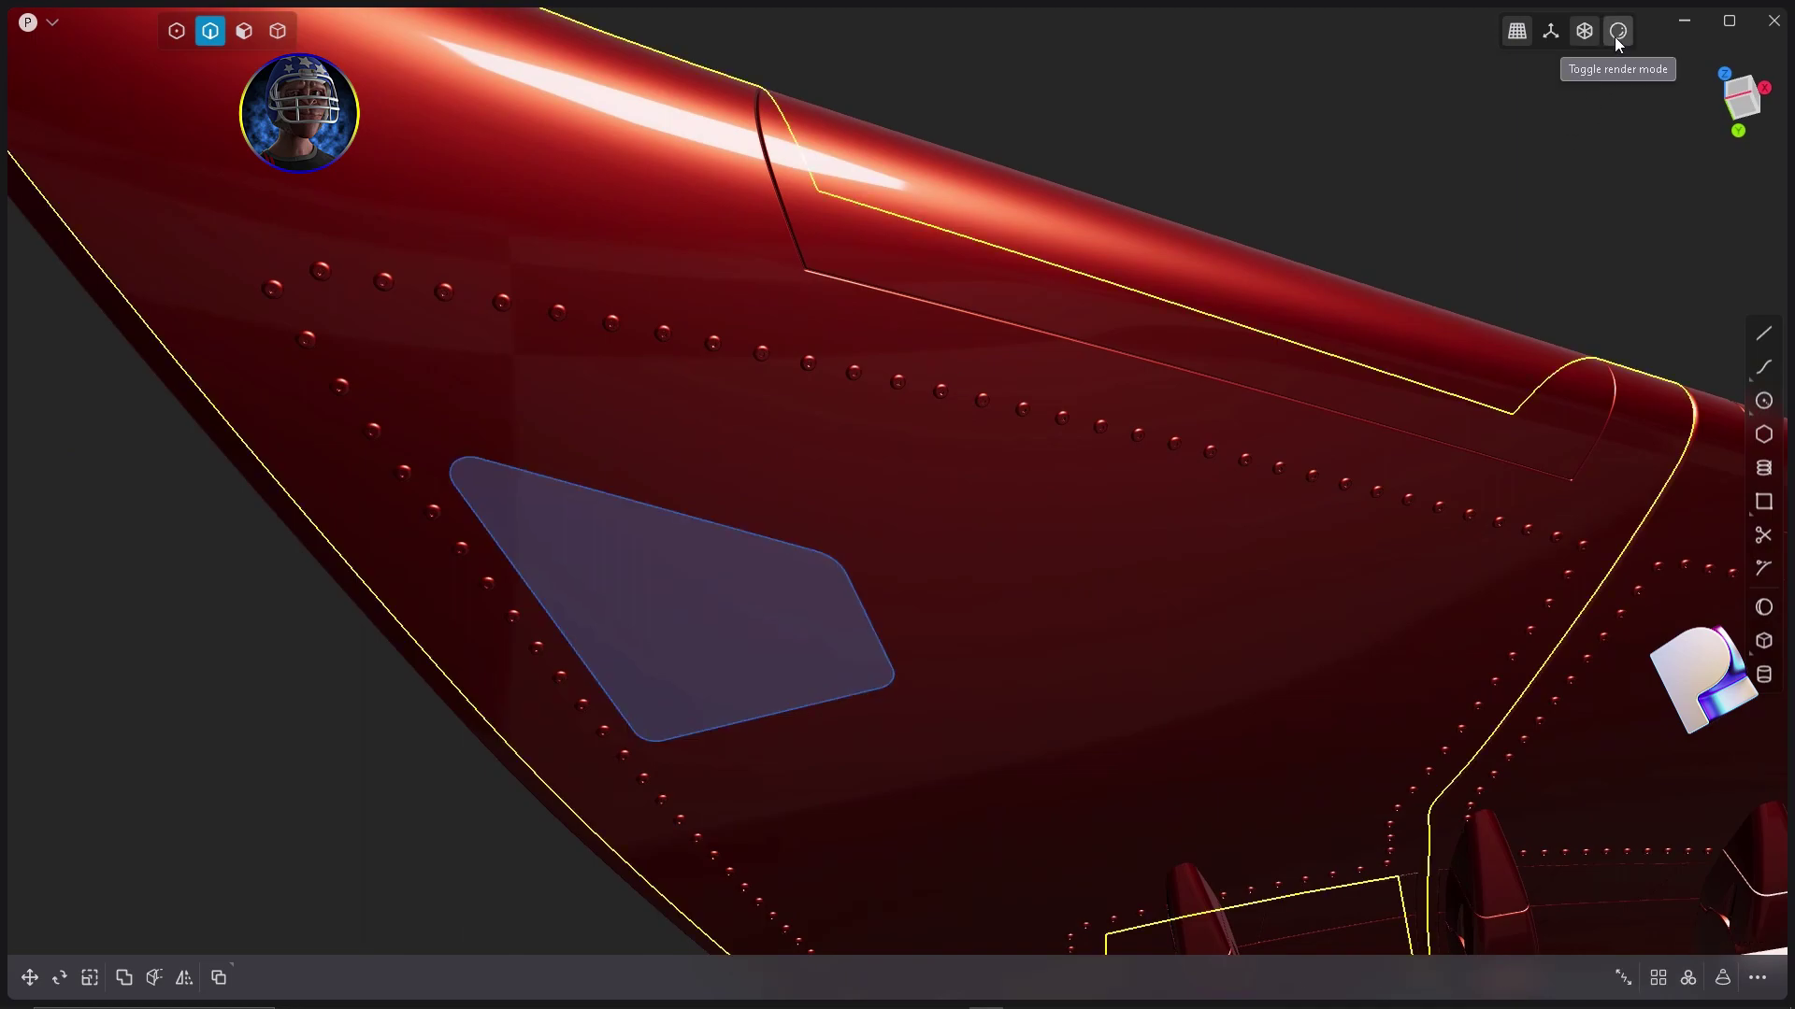
{"action": "left_click", "coordinate": [1616, 33]}
{"action": "left_click", "coordinate": [1505, 238]}
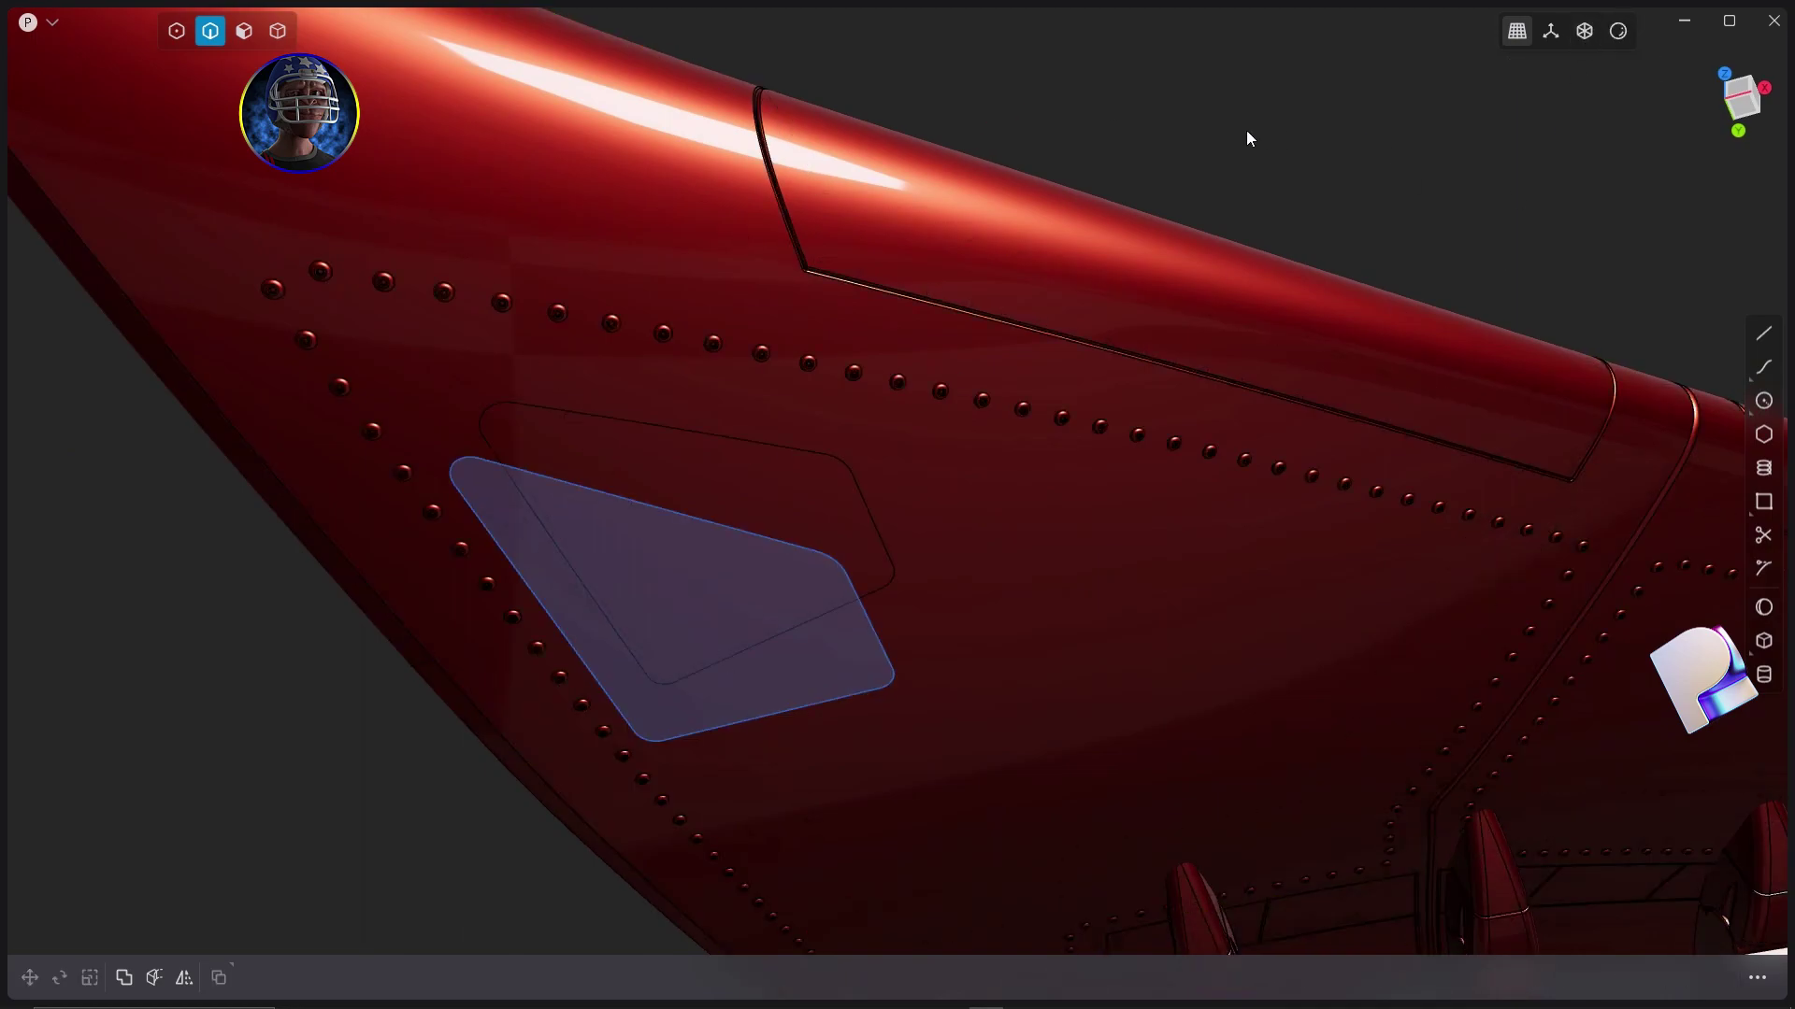
Move the panel outline curve about 1.25 m up along Z, clear of the wing.
{"action": "middle_click_drag", "start_coordinate": [1264, 131], "coordinate": [1288, 110]}
{"action": "left_click", "coordinate": [843, 506]}
{"action": "scroll", "coordinate": [842, 502], "scroll_direction": "down", "scroll_amount": 5}
{"action": "middle_click_drag", "start_coordinate": [839, 495], "coordinate": [795, 552]}
{"action": "key", "text": "g"}
{"action": "left_click_drag", "start_coordinate": [751, 465], "coordinate": [760, 202]}
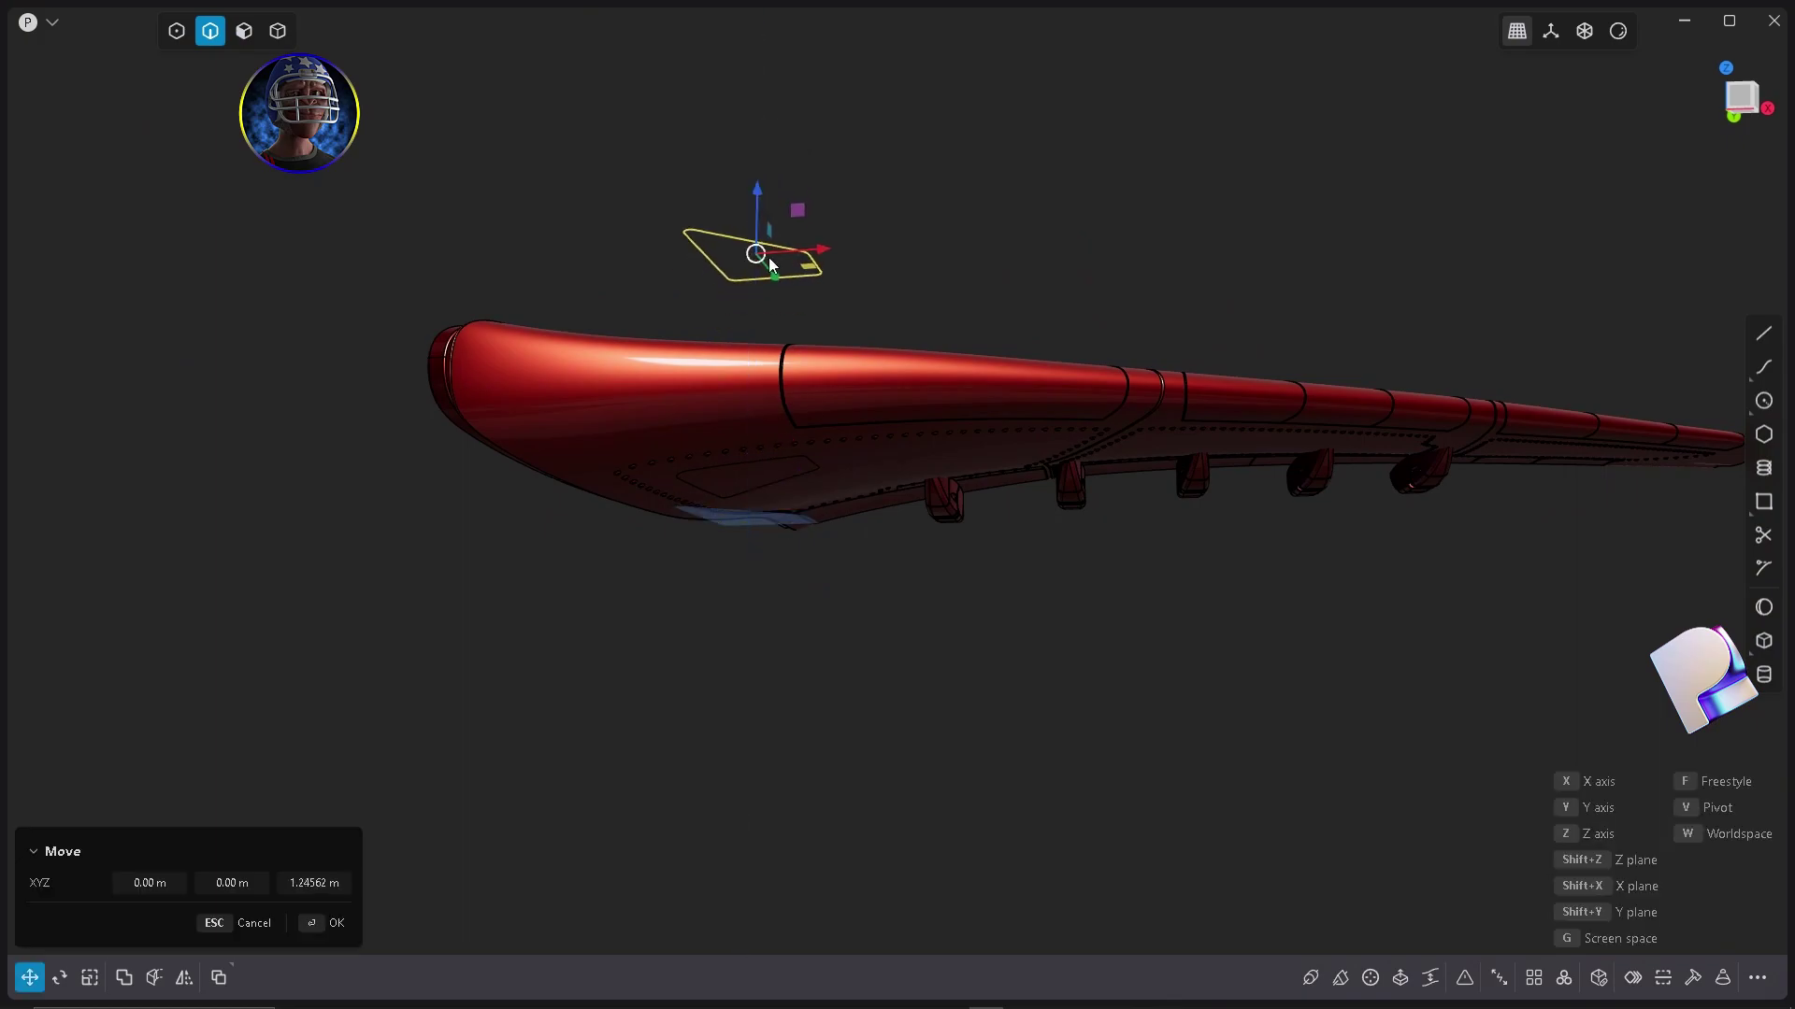
{"action": "scroll", "coordinate": [793, 416], "scroll_direction": "up", "scroll_amount": 10}
{"action": "key", "text": "Escape"}
Extrude the imprinted panel face outward from the underside by 0.0089 m.
{"action": "key", "text": "o"}
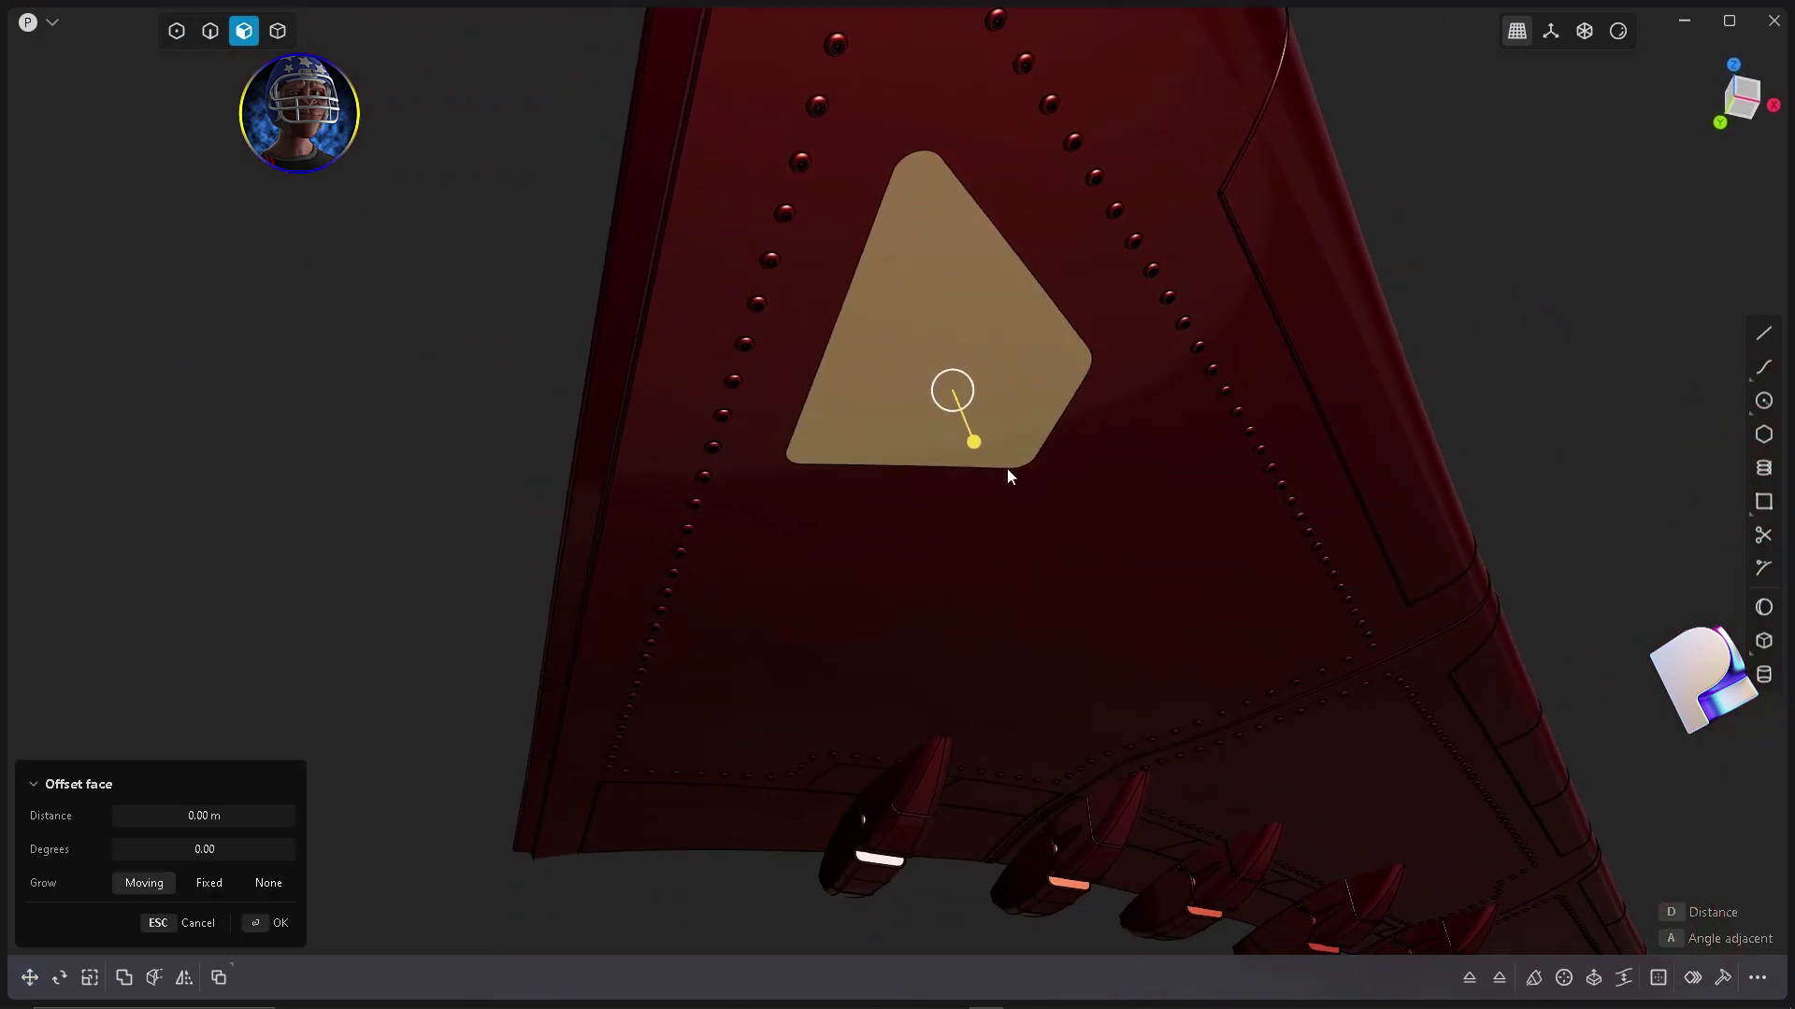
{"action": "middle_click_drag", "start_coordinate": [1006, 472], "coordinate": [1021, 521]}
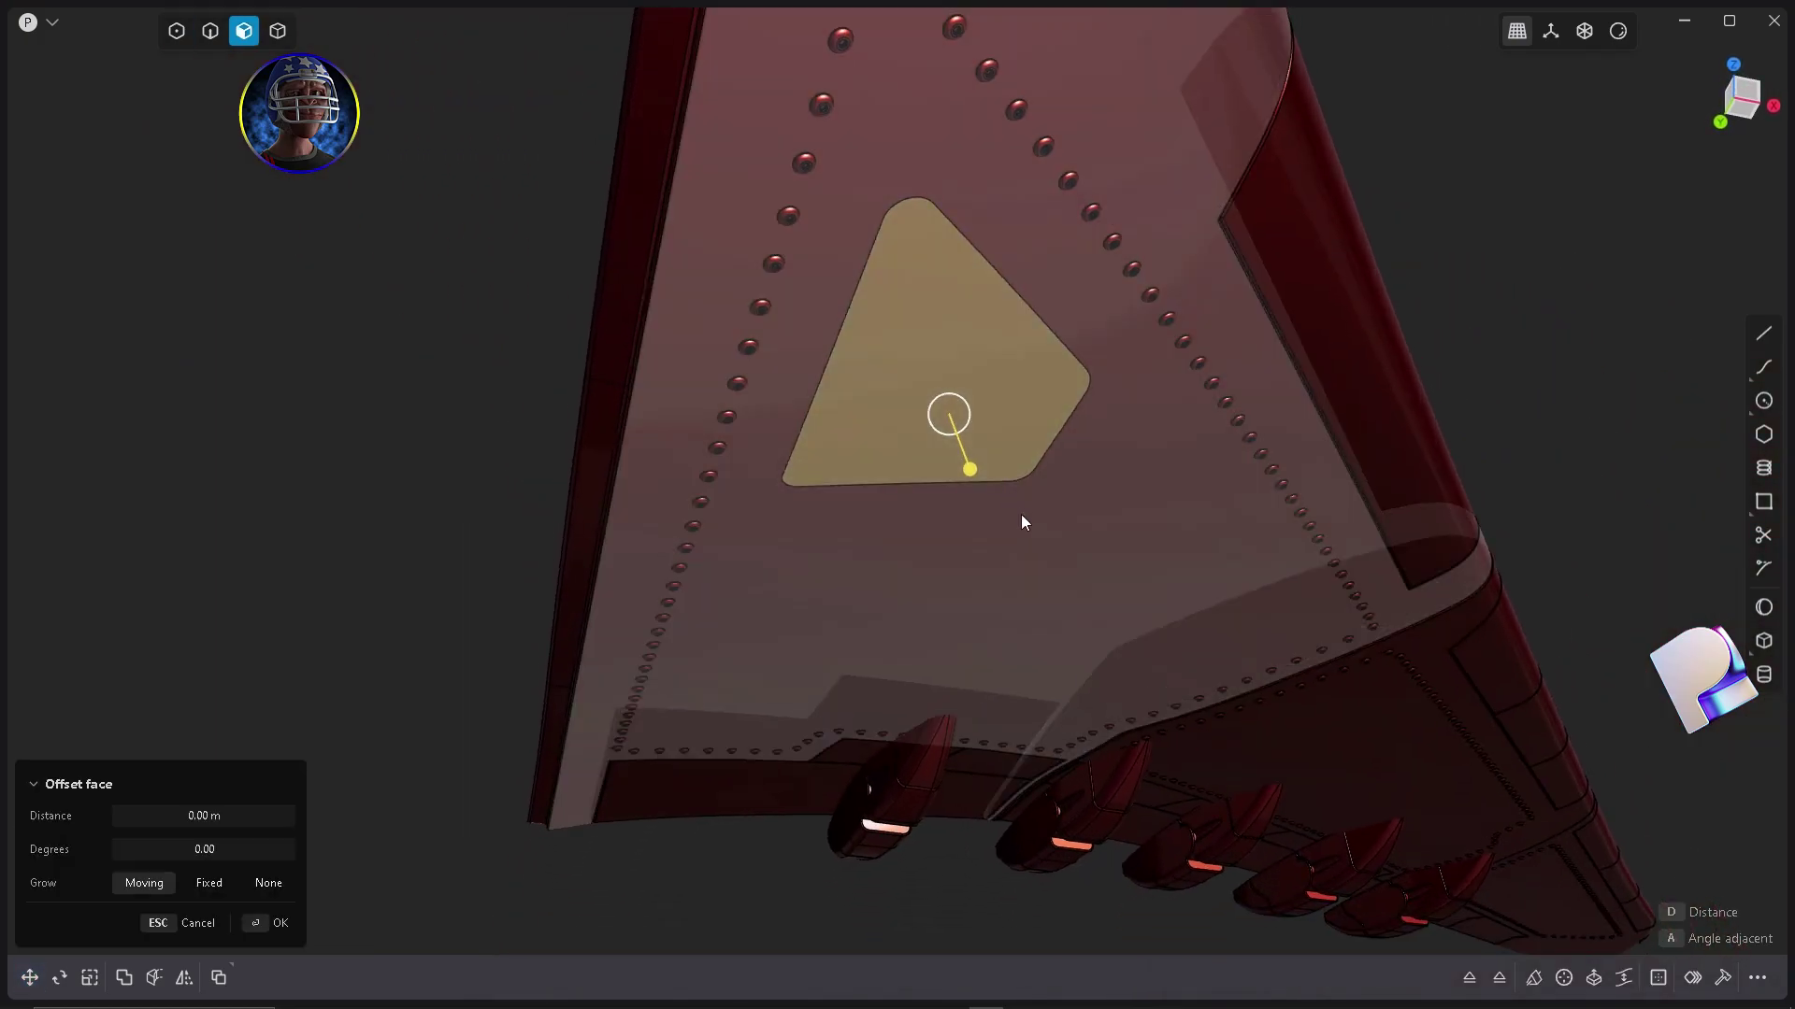
{"action": "middle_click_drag", "start_coordinate": [1021, 514], "coordinate": [974, 468]}
{"action": "key", "text": "x"}
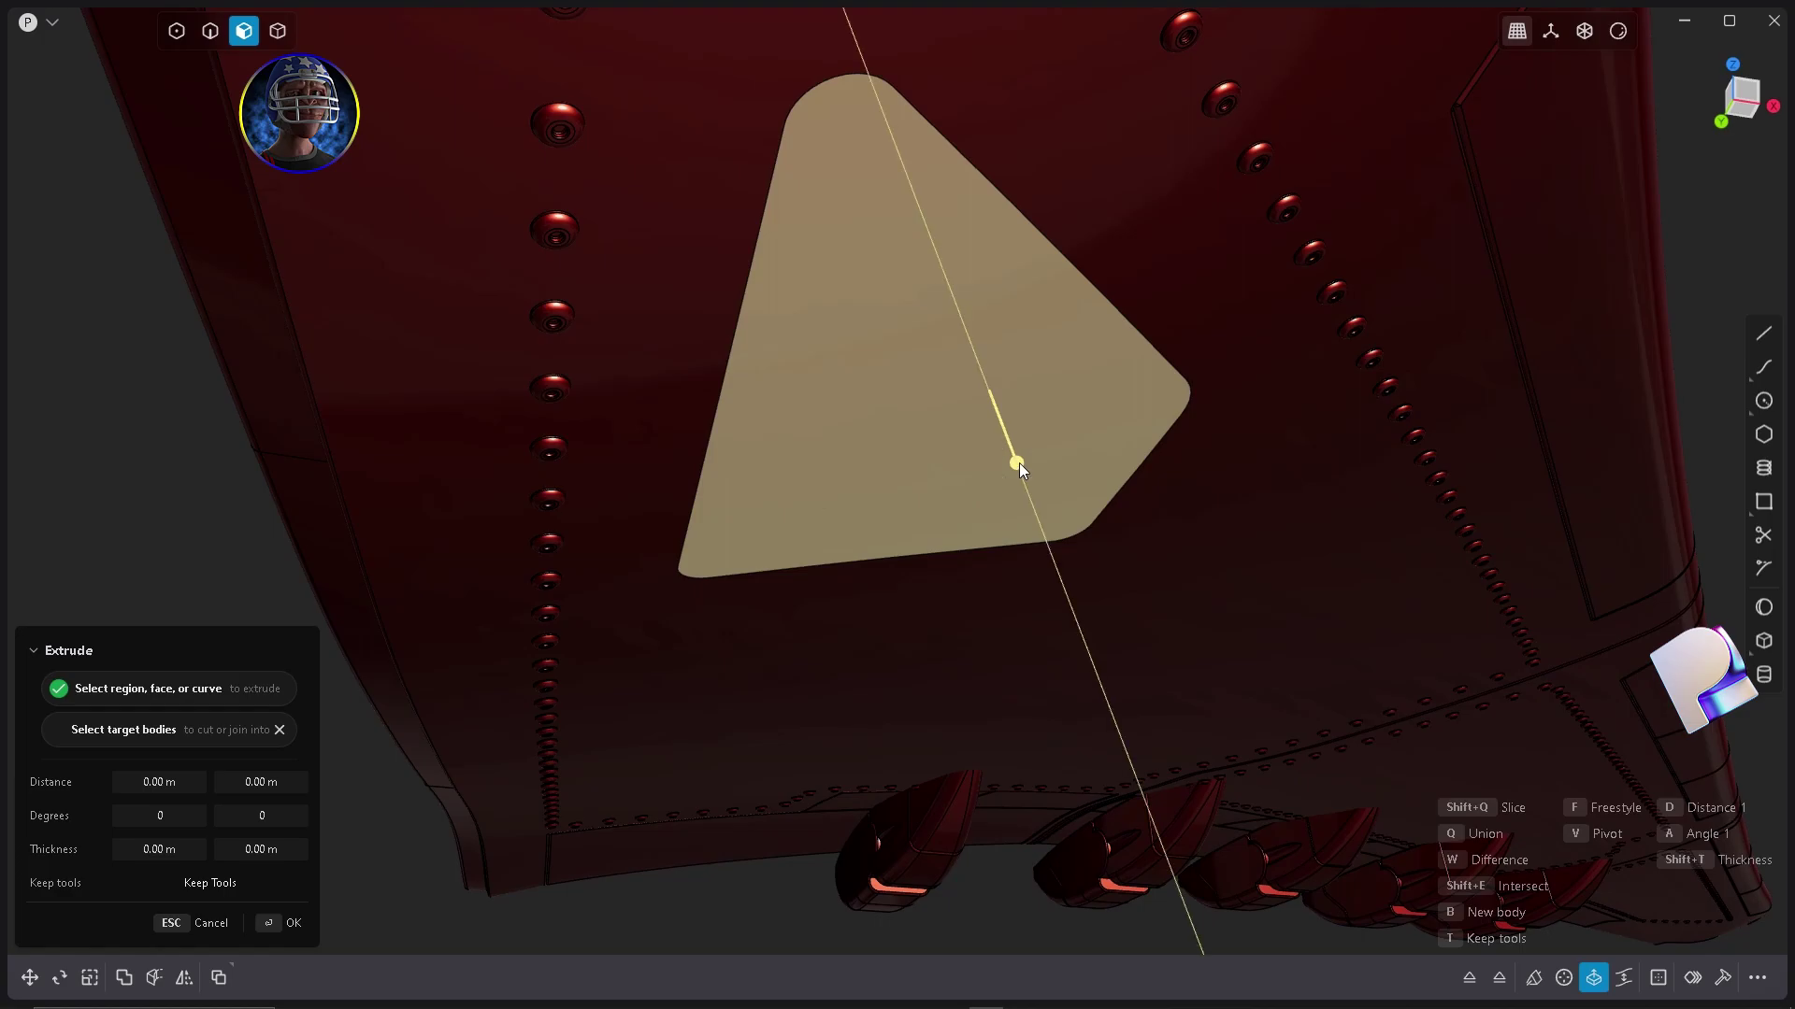
{"action": "left_click_drag", "start_coordinate": [1017, 463], "coordinate": [1019, 469]}
{"action": "middle_click_drag", "start_coordinate": [840, 463], "coordinate": [1154, 642]}
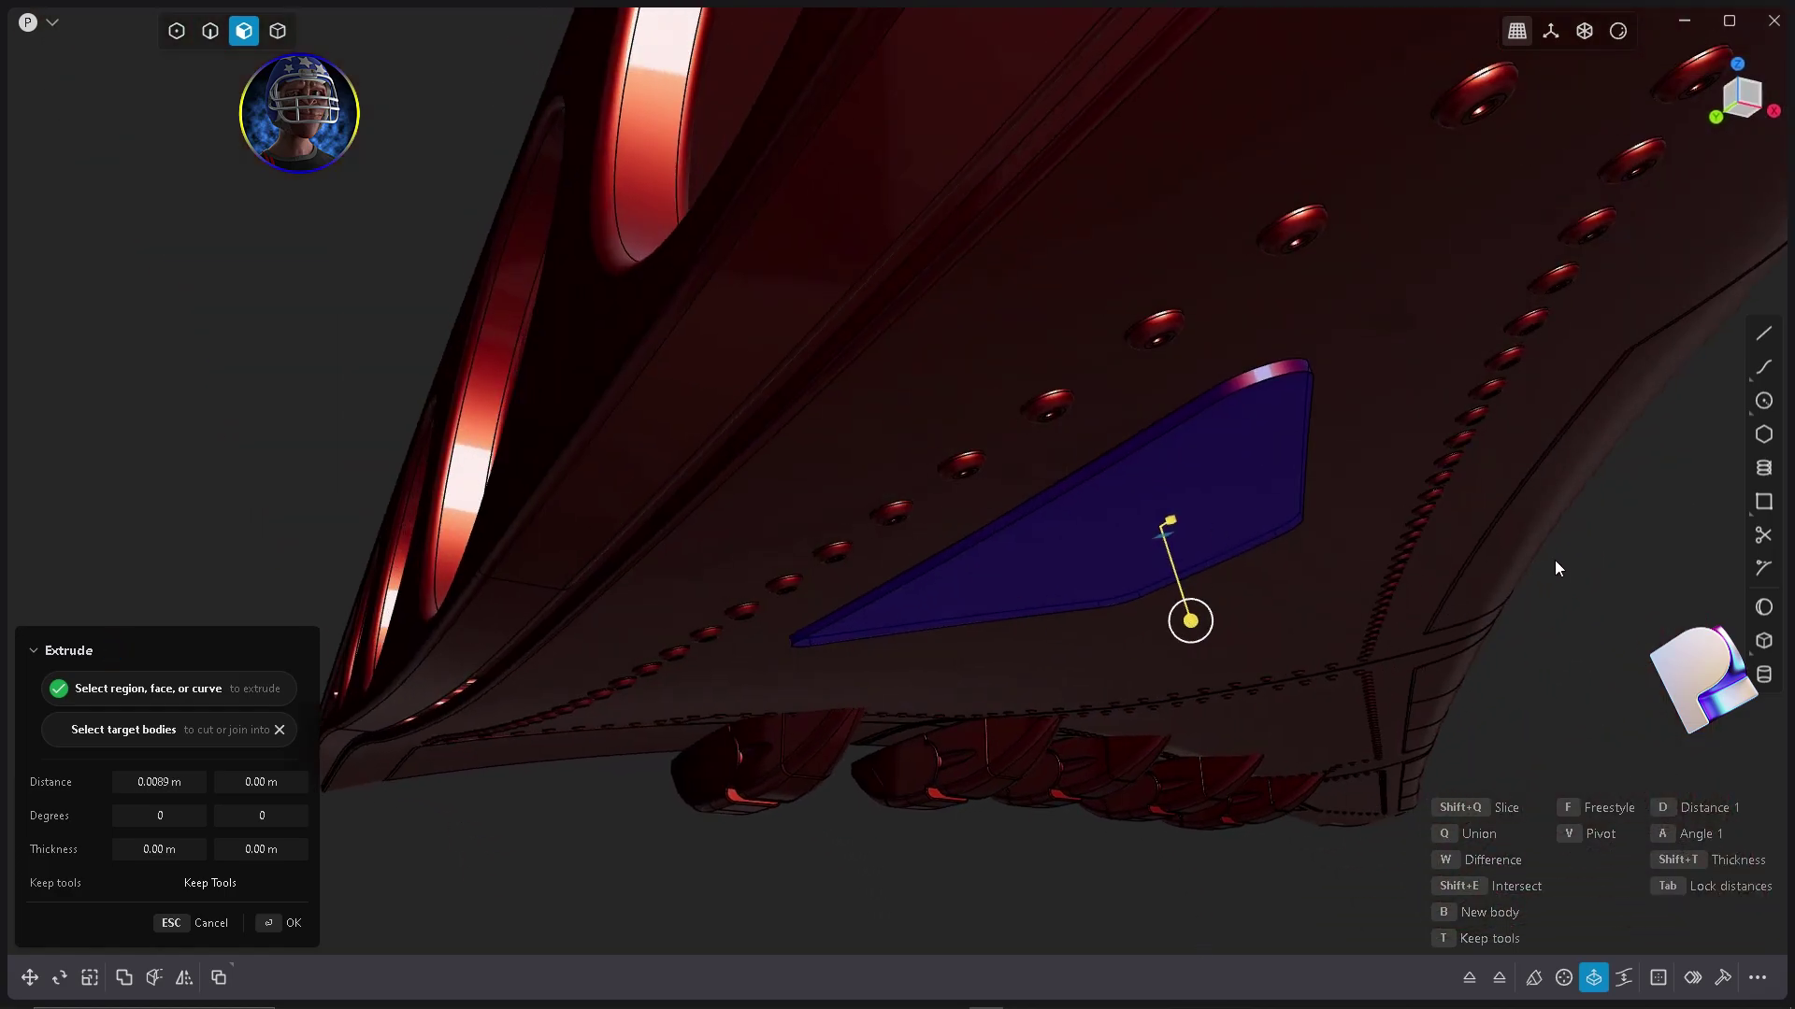
{"action": "key", "text": "Return"}
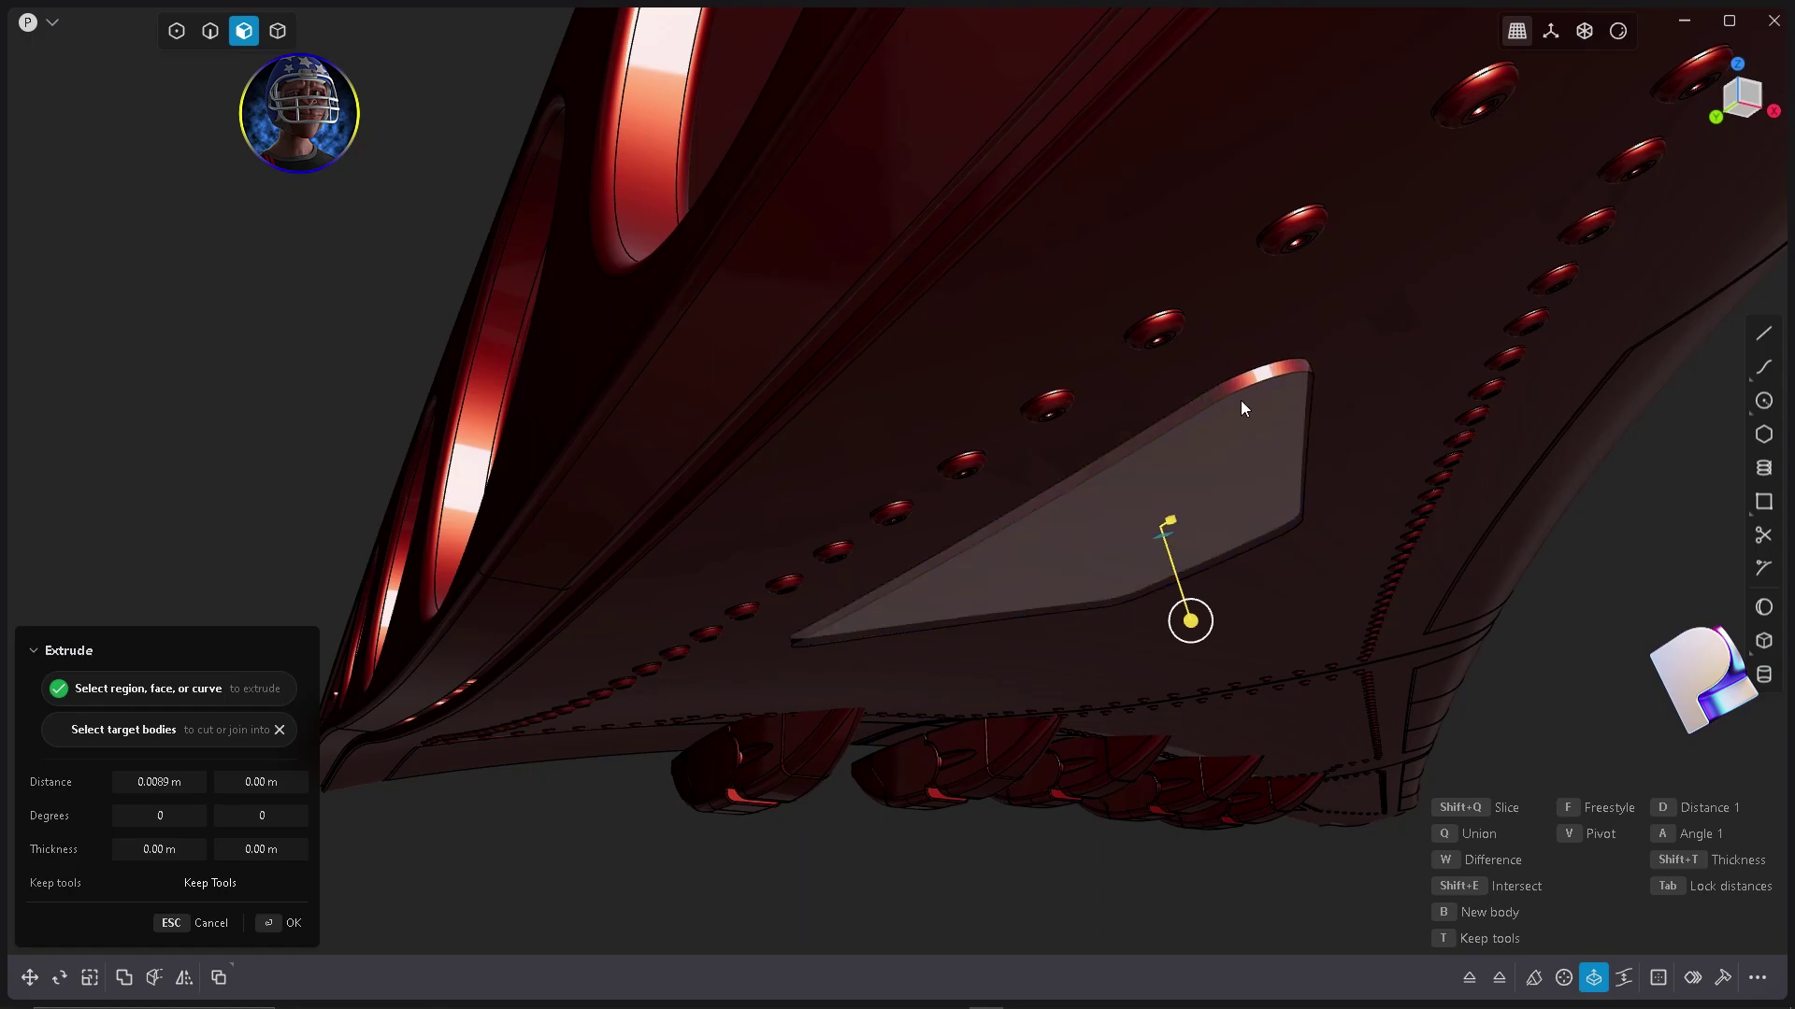
Fillet the raised panel's outer edge loop by 0.00253 m.
{"action": "key", "text": "ctrl+2"}
{"action": "key", "text": "b"}
{"action": "middle_click_drag", "start_coordinate": [1221, 400], "coordinate": [940, 266]}
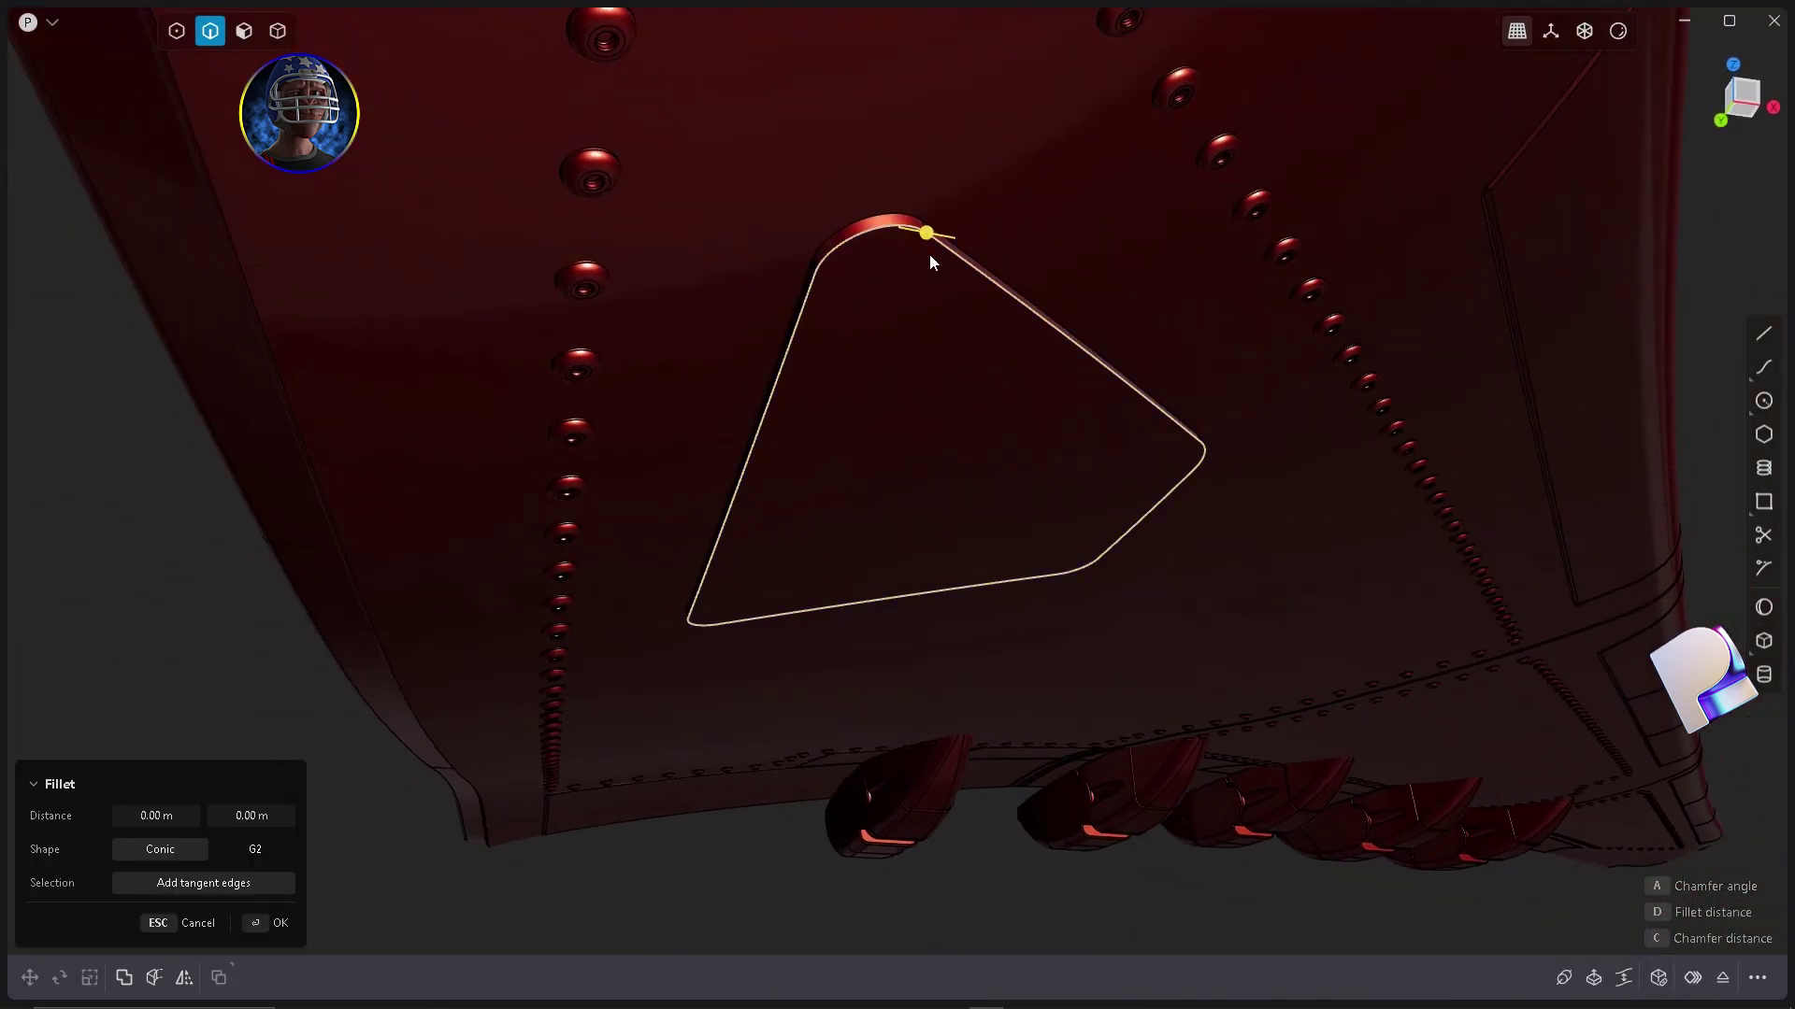
{"action": "scroll", "coordinate": [940, 266], "scroll_direction": "up", "scroll_amount": 5}
{"action": "left_click_drag", "start_coordinate": [1087, 430], "coordinate": [1100, 439]}
{"action": "scroll", "coordinate": [1080, 450], "scroll_direction": "down", "scroll_amount": 5}
{"action": "middle_click_drag", "start_coordinate": [1047, 447], "coordinate": [1062, 377]}
{"action": "scroll", "coordinate": [1062, 377], "scroll_direction": "up", "scroll_amount": 3}
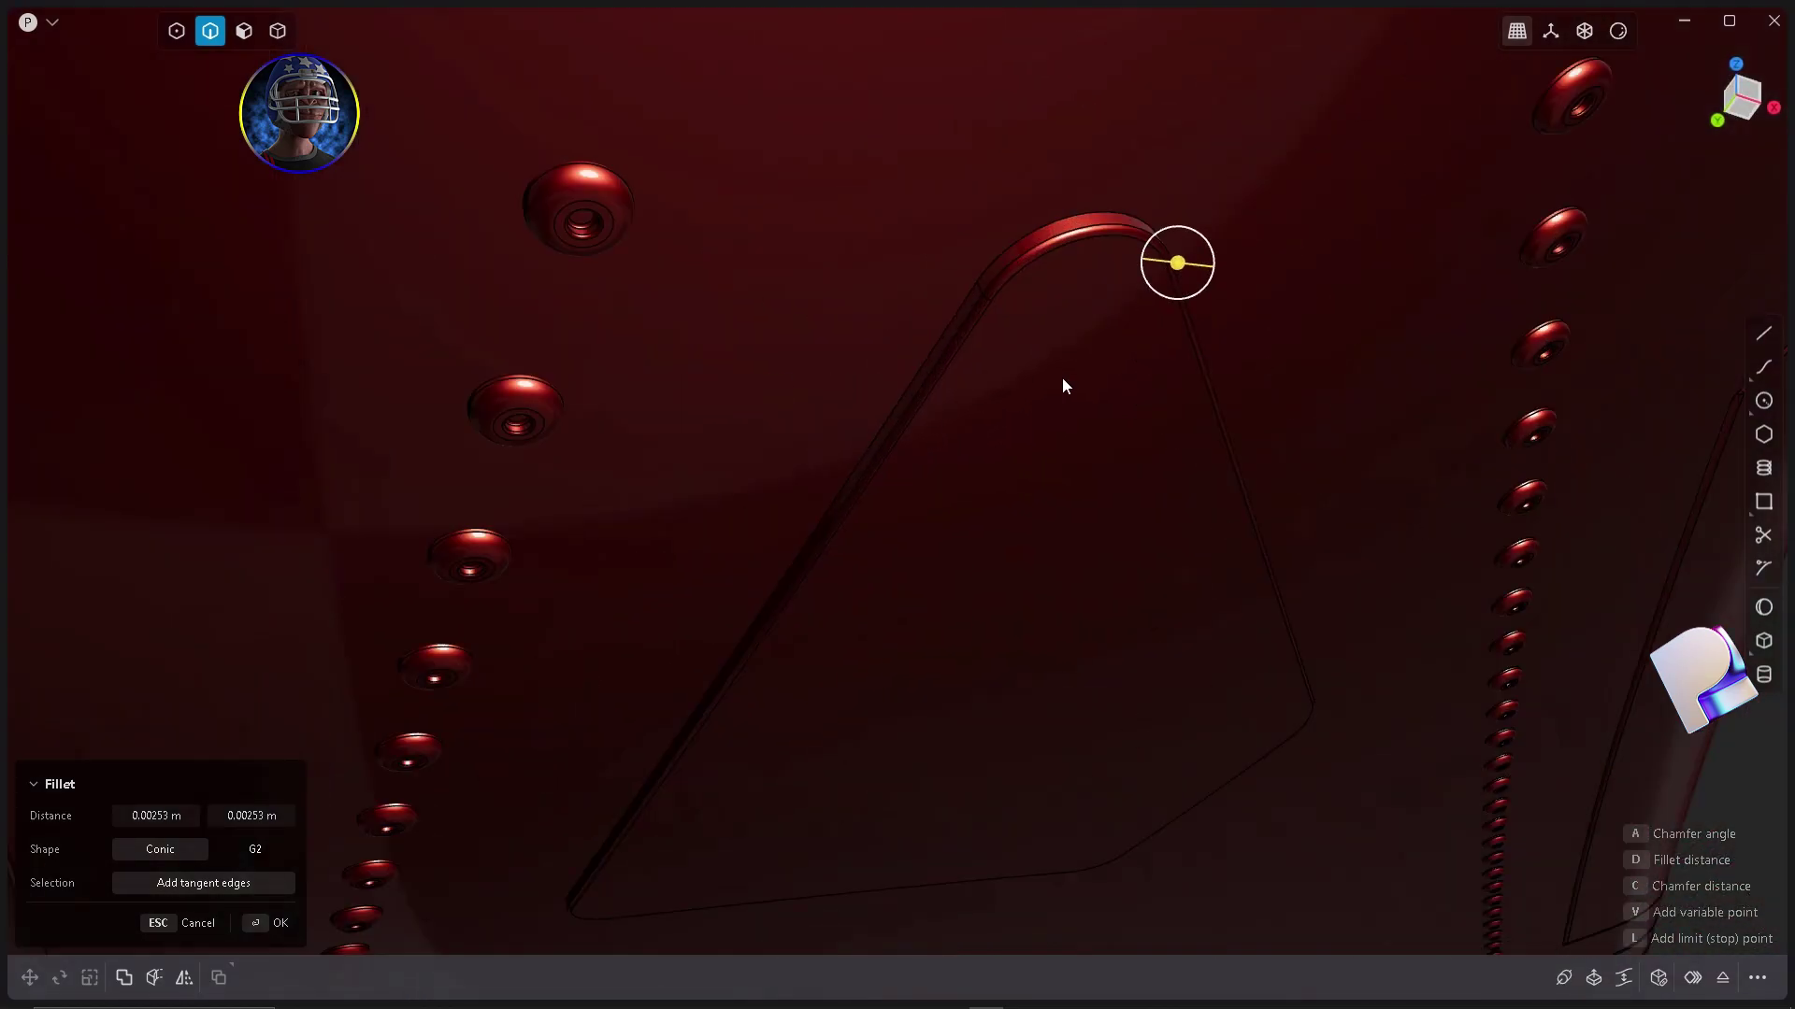
{"action": "key", "text": "Return"}
Select the raised panel's flat face and switch the viewport shading to the grey metallic material.
{"action": "key", "text": "3"}
{"action": "left_click", "coordinate": [1072, 525]}
{"action": "key", "text": "b"}
{"action": "right_click", "coordinate": [1619, 40]}
{"action": "left_click", "coordinate": [1488, 114]}
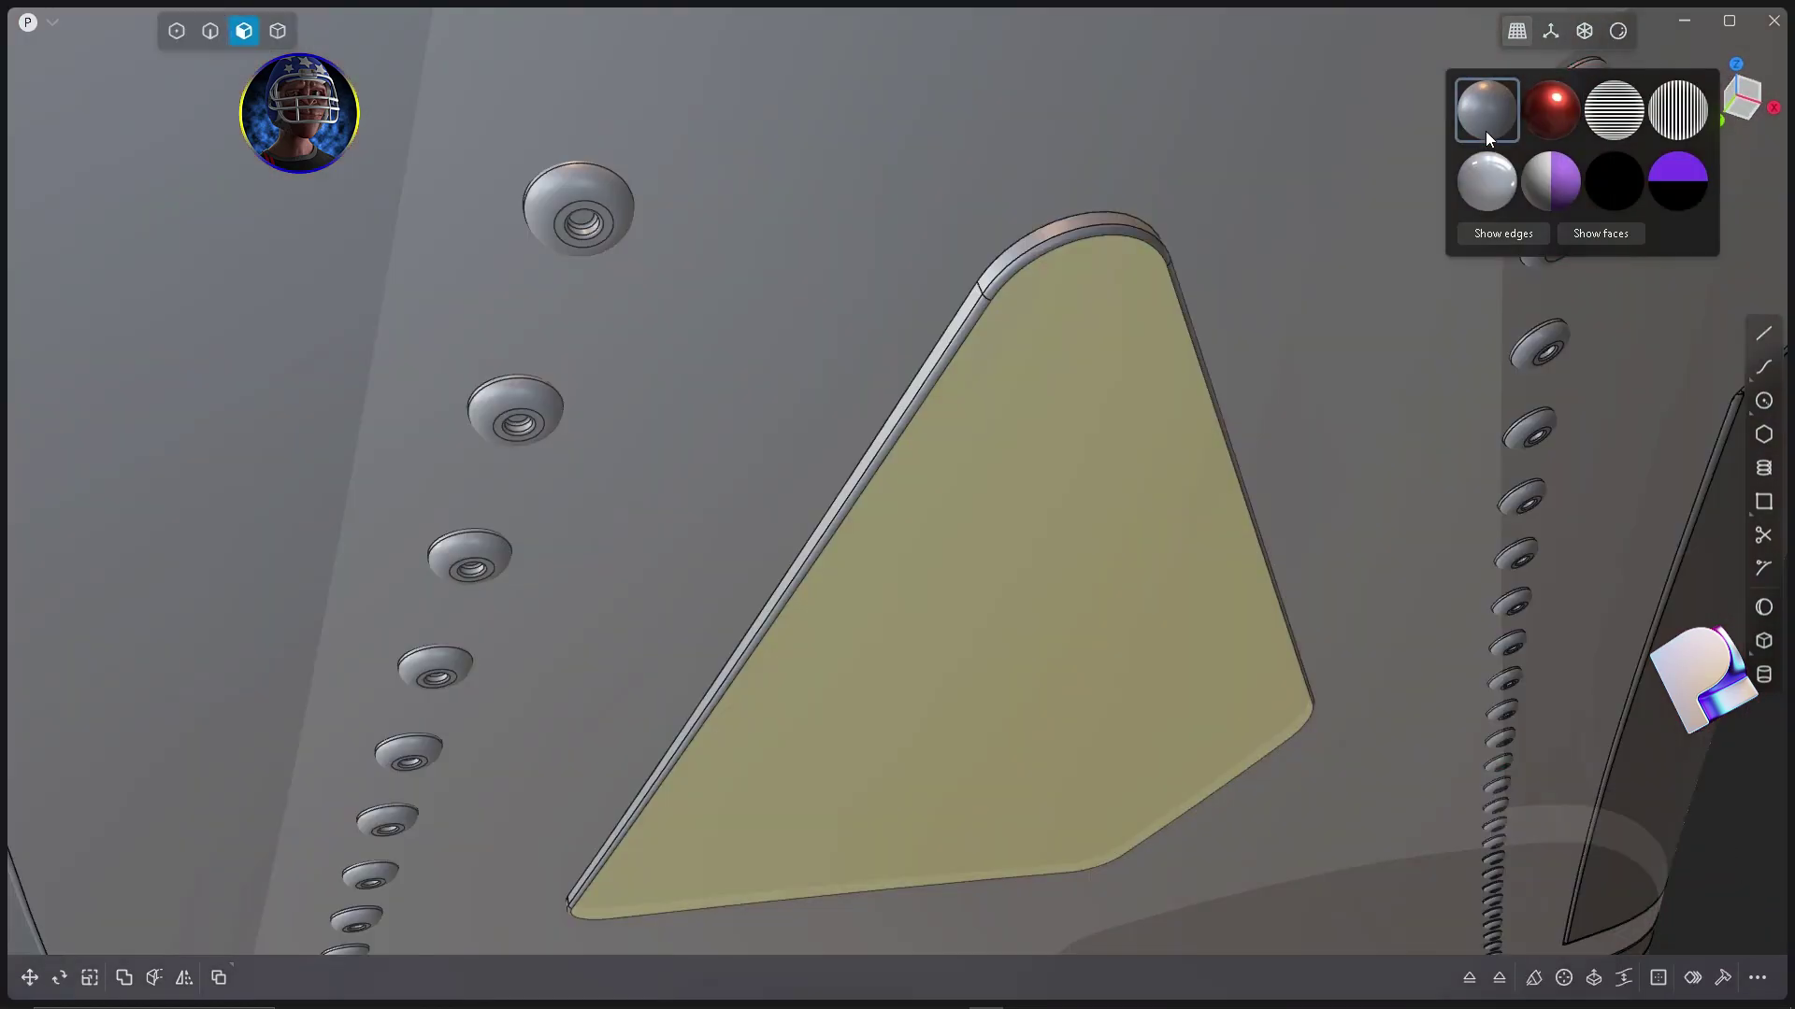
{"action": "left_click", "coordinate": [1584, 32]}
{"action": "left_click", "coordinate": [1724, 836]}
Offset the raised panel face's outline inward by 0.01256 m with round gap fill.
{"action": "middle_click_drag", "start_coordinate": [1108, 467], "coordinate": [1016, 521]}
{"action": "left_click", "coordinate": [926, 502]}
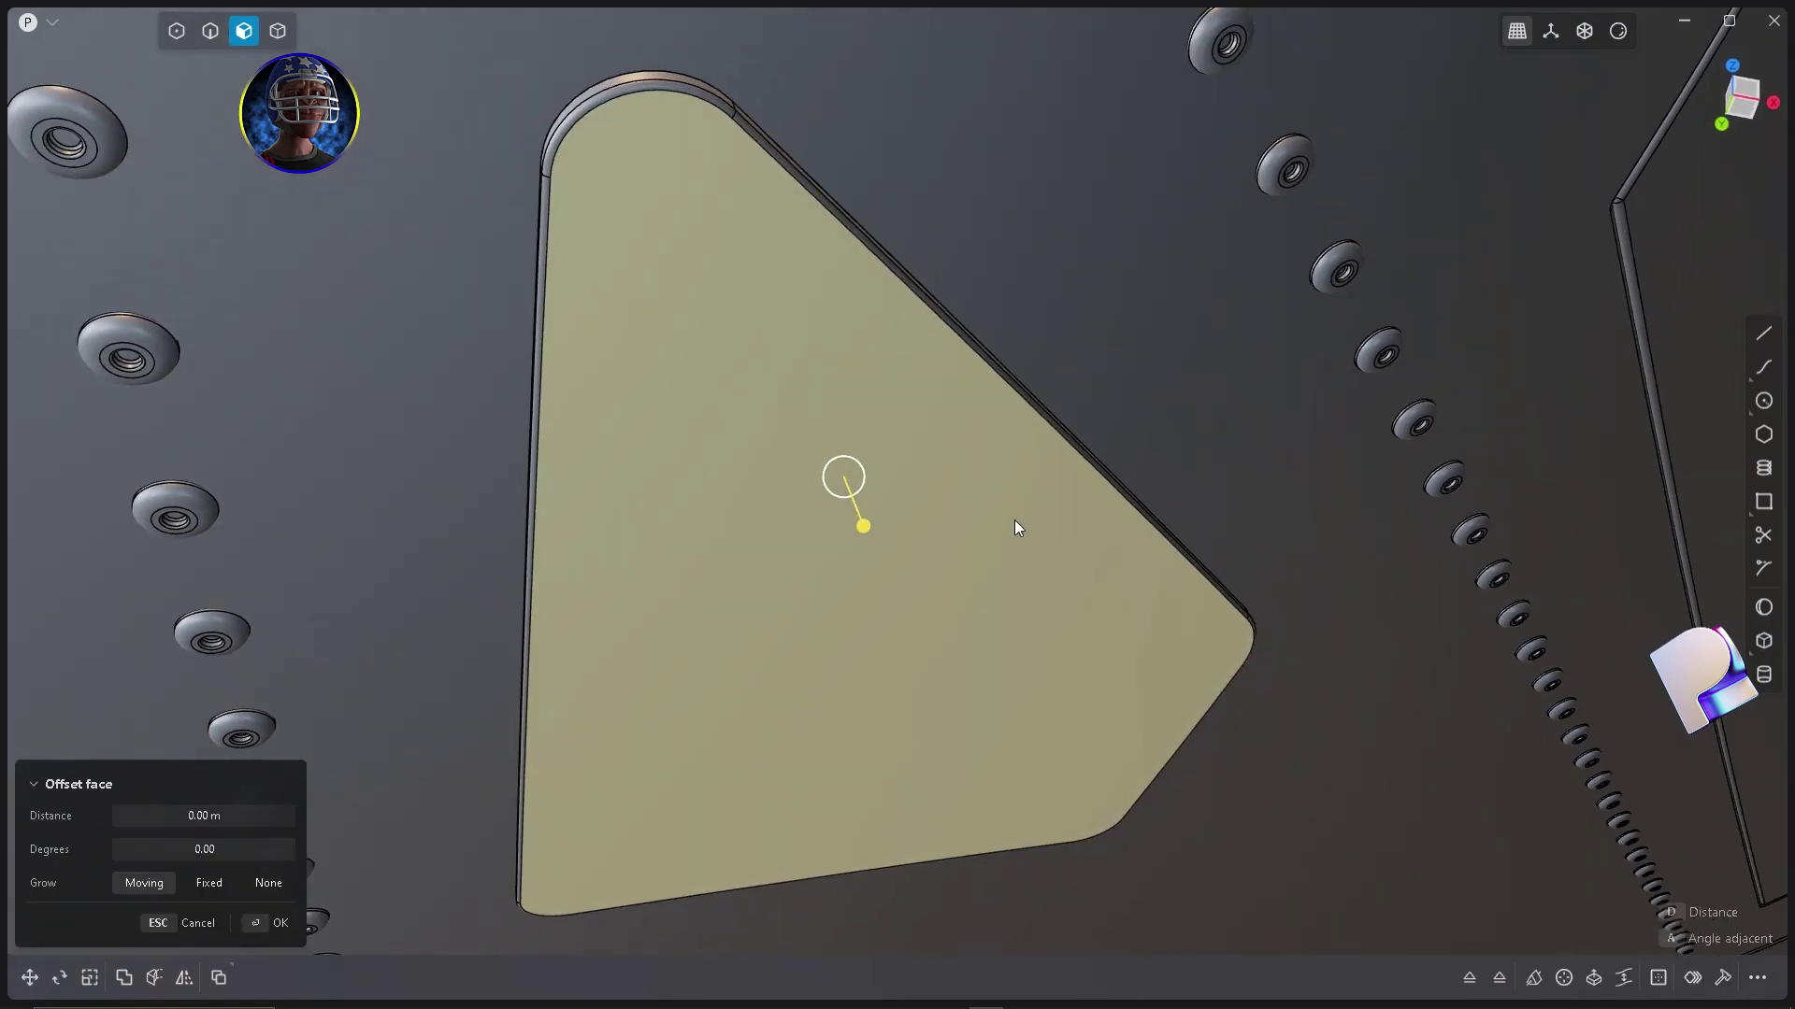
{"action": "key", "text": "o"}
{"action": "key", "text": "d"}
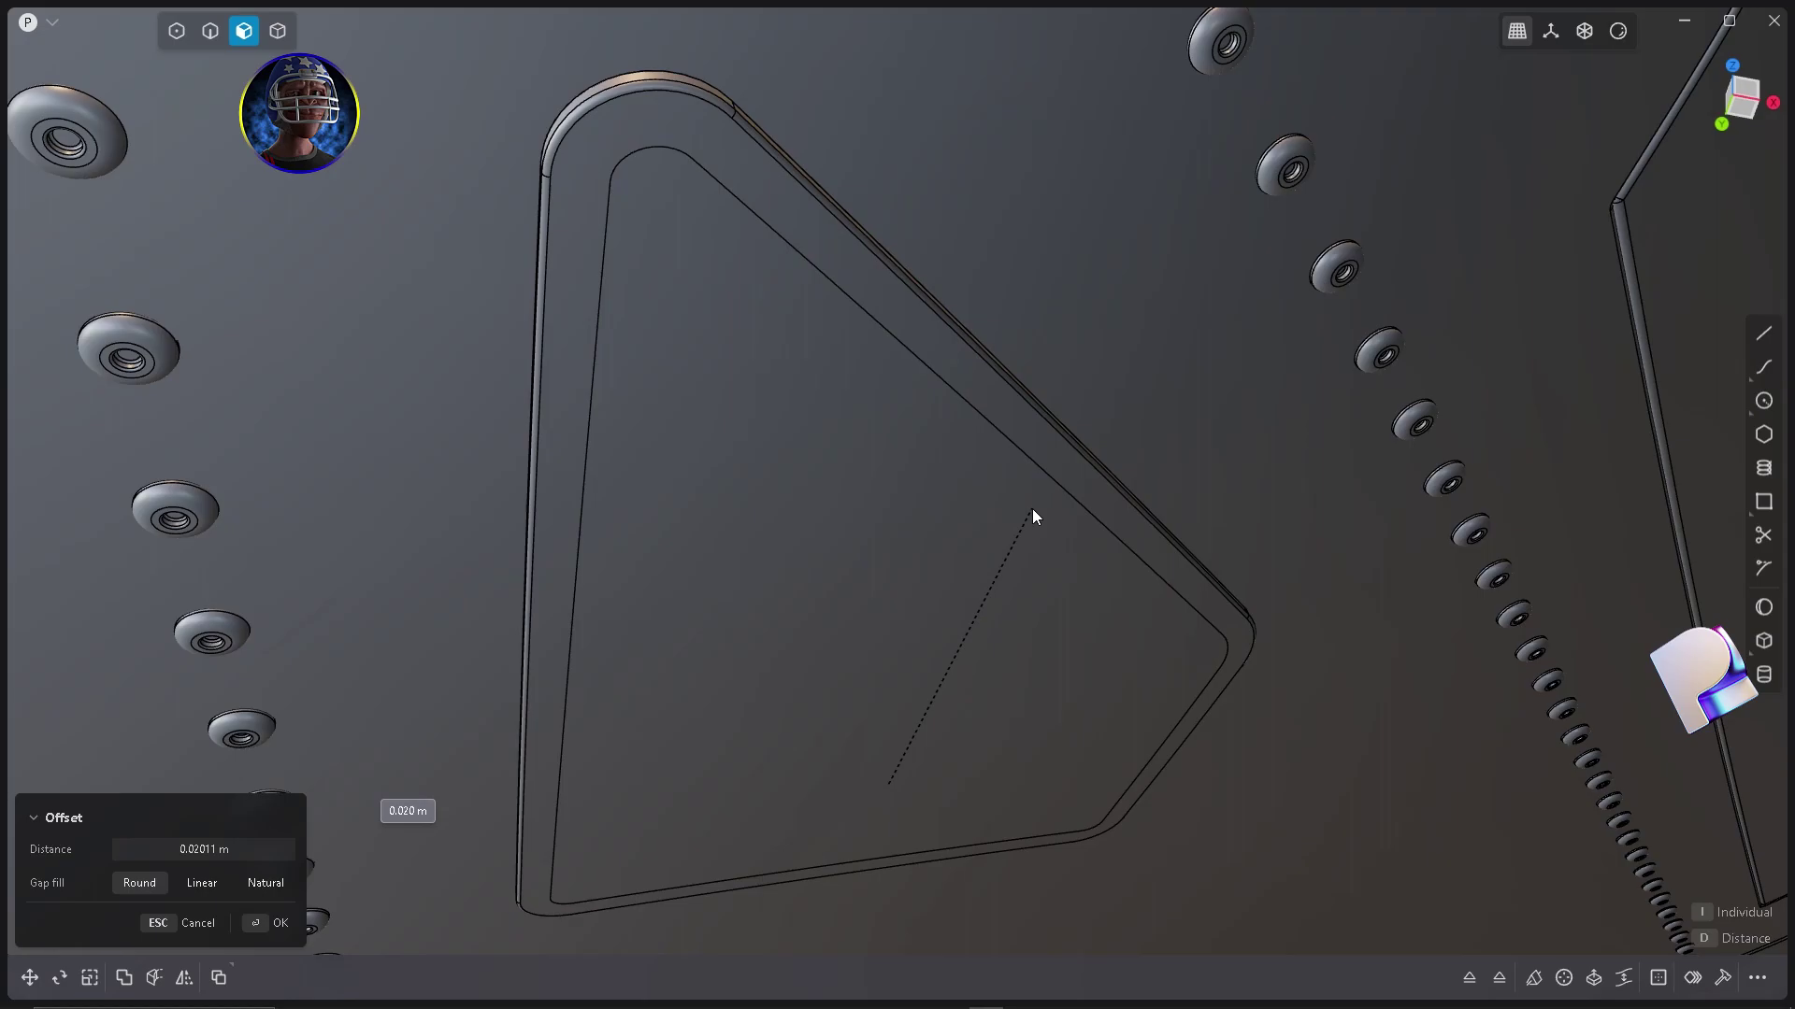
{"action": "left_click", "coordinate": [1017, 512]}
{"action": "middle_click_drag", "start_coordinate": [1017, 512], "coordinate": [839, 466]}
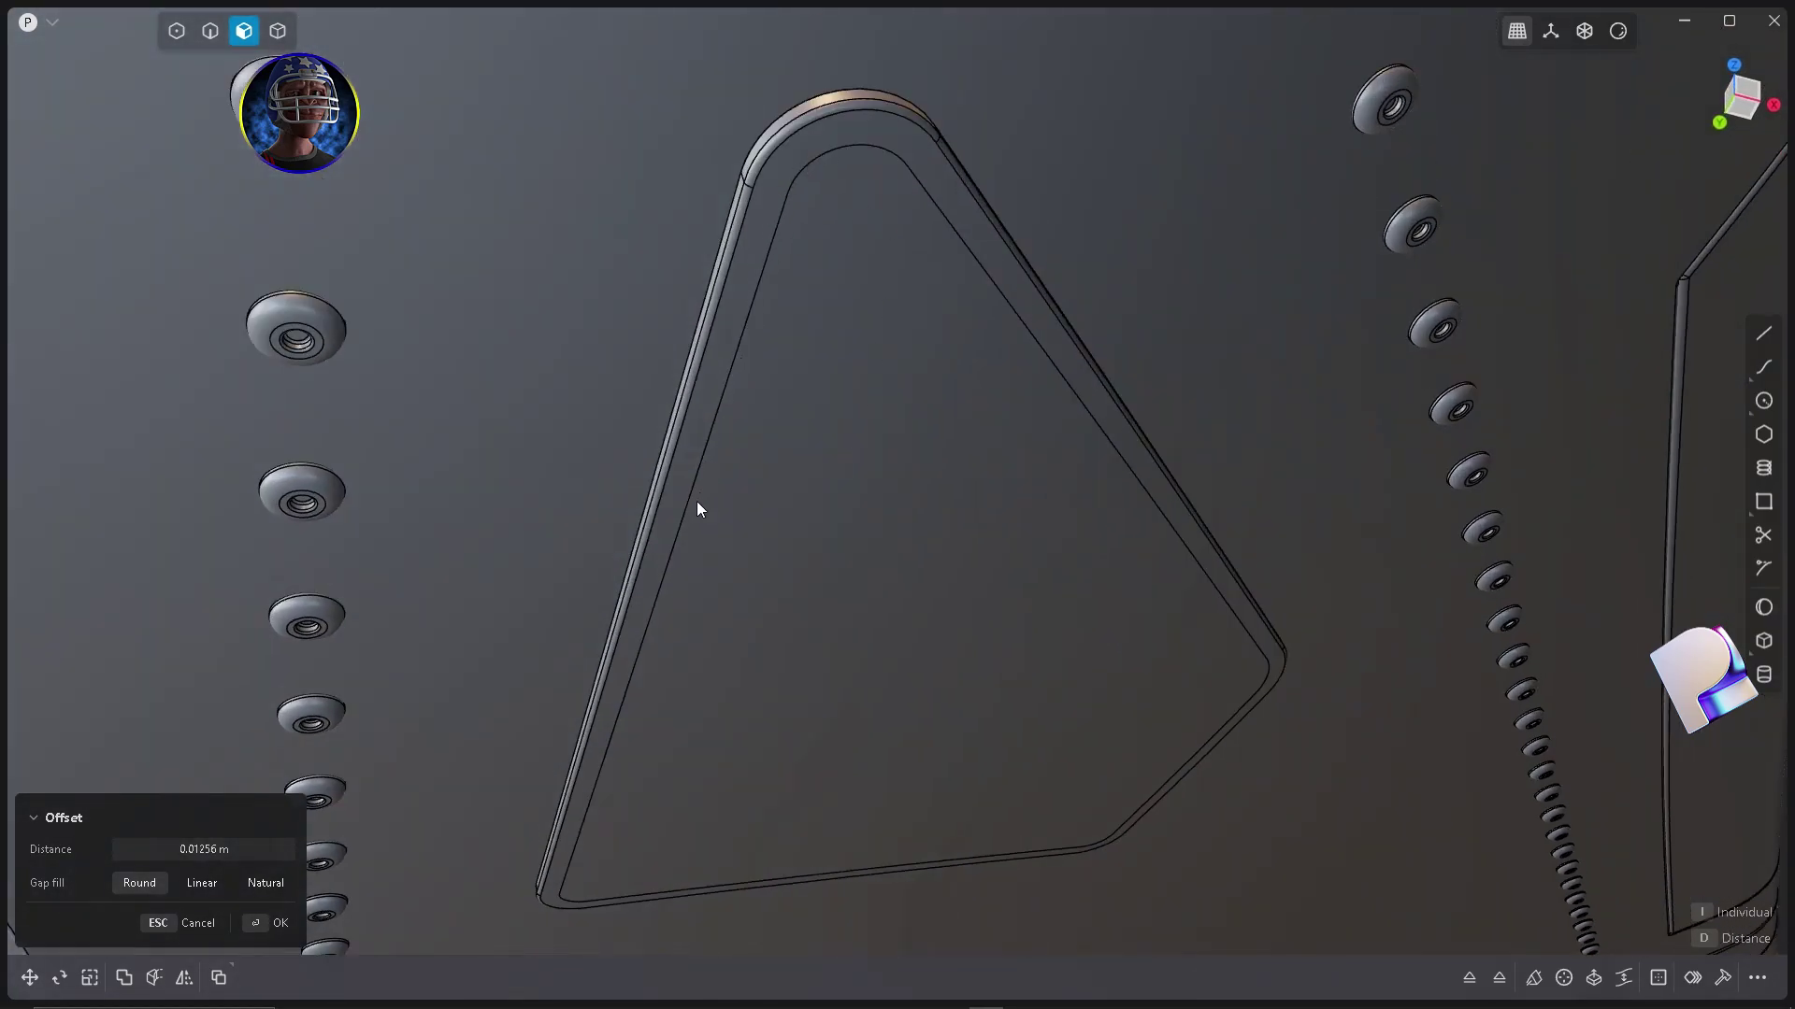
{"action": "key", "text": "Return"}
Extract the inset edge loop on the raised panel as a separate curve.
{"action": "double_click", "coordinate": [977, 258]}
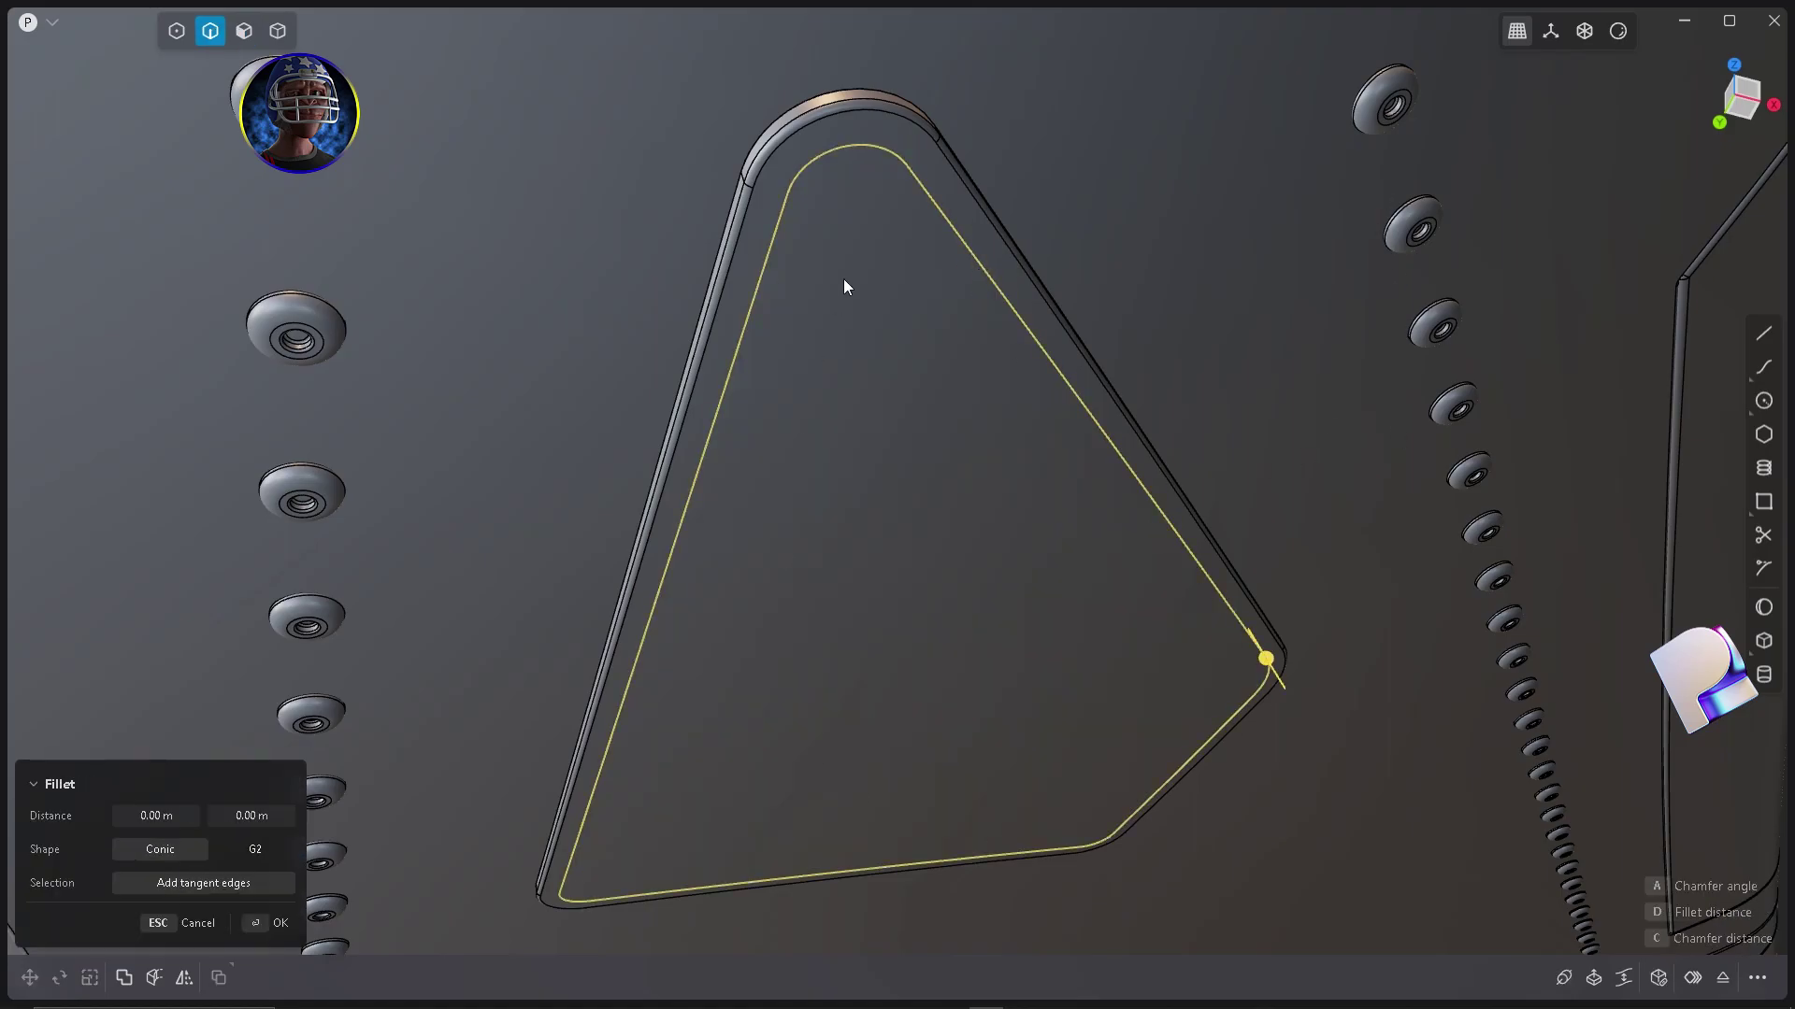
{"action": "key", "text": "Escape"}
{"action": "key", "text": "g"}
{"action": "left_click_drag", "start_coordinate": [1017, 604], "coordinate": [1017, 712]}
{"action": "middle_click_drag", "start_coordinate": [1017, 712], "coordinate": [573, 521]}
{"action": "key", "text": "Escape"}
Duplicate a nearby rivet and place the copy on the inset curve at the panel's narrow rounded corner.
{"action": "key", "text": "4"}
{"action": "left_click", "coordinate": [194, 509]}
{"action": "key", "text": "g"}
{"action": "left_click", "coordinate": [189, 514]}
{"action": "left_click_drag", "start_coordinate": [190, 510], "coordinate": [713, 304]}
{"action": "scroll", "coordinate": [712, 322], "scroll_direction": "up", "scroll_amount": 6}
{"action": "middle_click_drag", "start_coordinate": [896, 677], "coordinate": [929, 366]}
{"action": "key", "text": "Return"}
{"action": "middle_click_drag", "start_coordinate": [1075, 712], "coordinate": [906, 492]}
{"action": "key", "text": "3"}
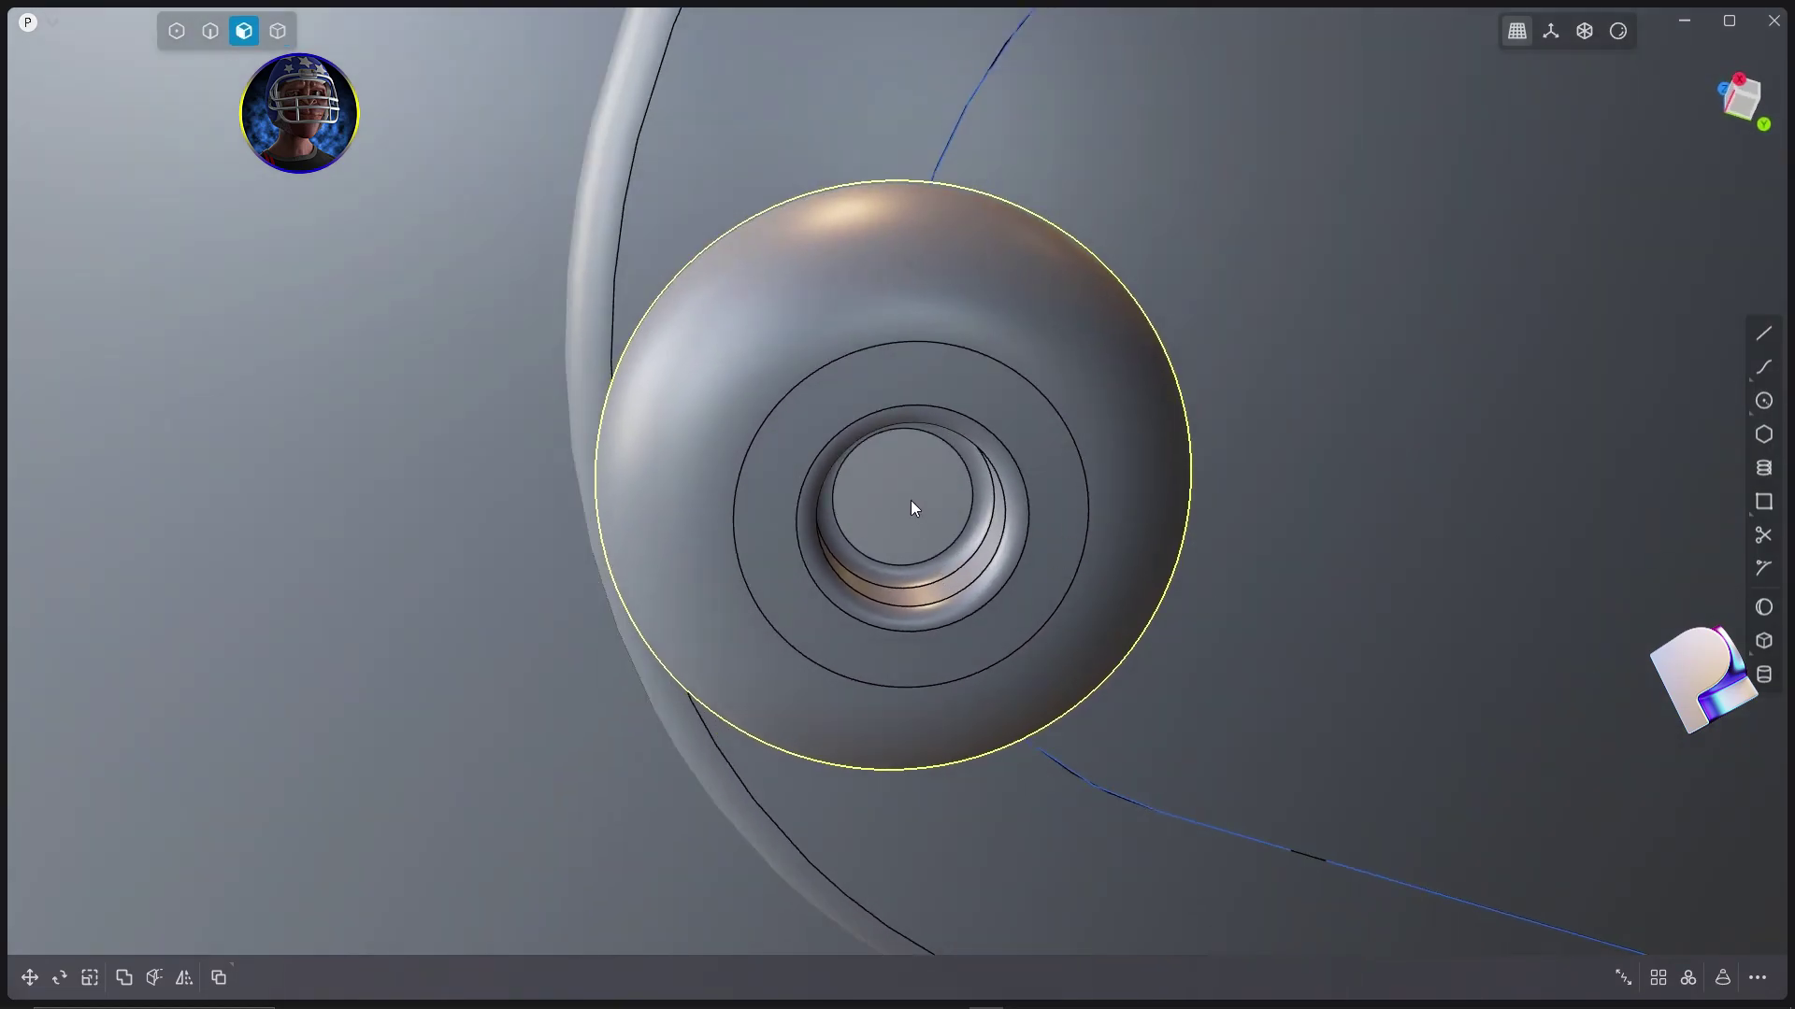
{"action": "left_click", "coordinate": [910, 501]}
{"action": "key", "text": "o"}
{"action": "scroll", "coordinate": [888, 468], "scroll_direction": "down", "scroll_amount": 3}
{"action": "scroll", "coordinate": [877, 444], "scroll_direction": "down", "scroll_amount": 10}
{"action": "middle_click_drag", "start_coordinate": [877, 447], "coordinate": [972, 688]}
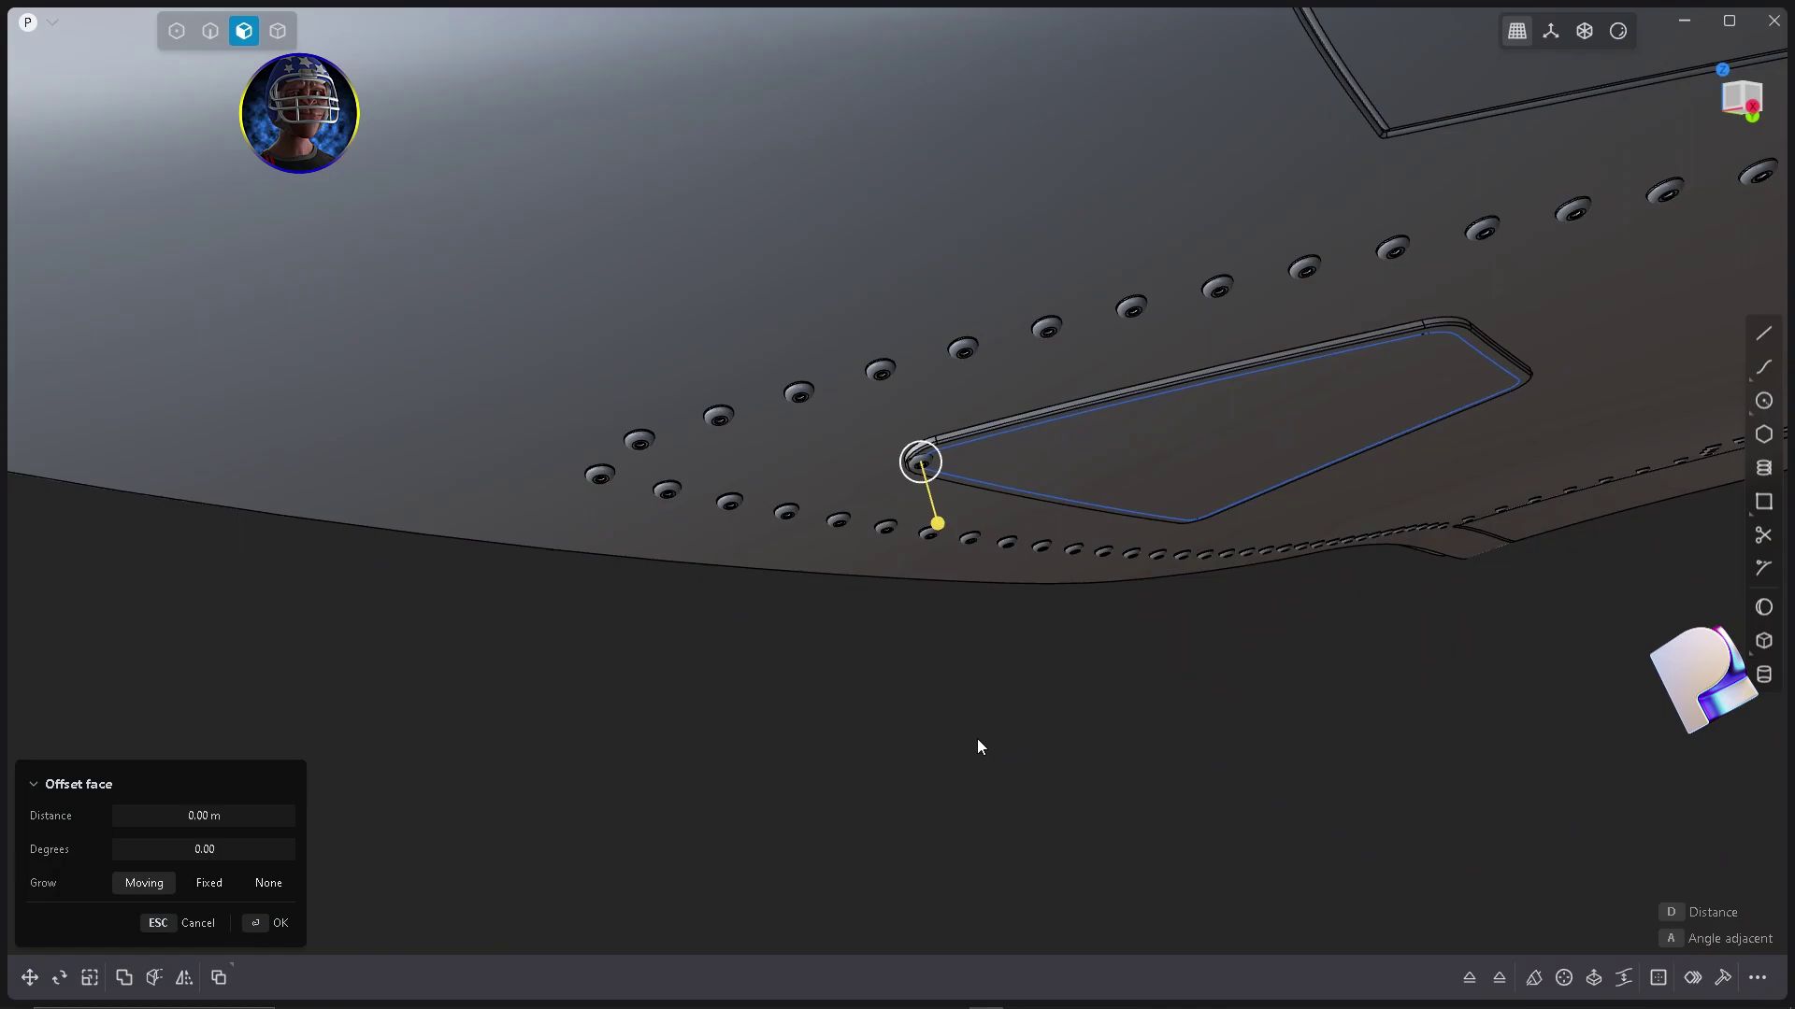
{"action": "key", "text": "Escape"}
Show the axes and sink the copied rivet toward the panel surface along the temporary construction plane's Z axis.
{"action": "scroll", "coordinate": [862, 505], "scroll_direction": "down", "scroll_amount": 10}
{"action": "left_click", "coordinate": [1549, 37]}
{"action": "mouse_move", "coordinate": [1091, 466]}
{"action": "middle_mouse_down"}
{"action": "mouse_move", "coordinate": [944, 533]}
{"action": "mouse_move", "coordinate": [1066, 456]}
{"action": "middle_mouse_up"}
{"action": "scroll", "coordinate": [889, 452], "scroll_direction": "up", "scroll_amount": 12}
{"action": "scroll", "coordinate": [638, 451], "scroll_direction": "up", "scroll_amount": 6}
{"action": "mouse_move", "coordinate": [637, 451]}
{"action": "middle_mouse_down"}
{"action": "mouse_move", "coordinate": [635, 396]}
{"action": "mouse_move", "coordinate": [641, 426]}
{"action": "middle_mouse_up"}
{"action": "middle_click_drag", "start_coordinate": [1040, 392], "coordinate": [1019, 424]}
{"action": "key", "text": "4"}
{"action": "left_click", "coordinate": [875, 245]}
{"action": "middle_click_drag", "start_coordinate": [875, 244], "coordinate": [785, 660]}
{"action": "key", "text": "g"}
{"action": "key", "text": "slash"}
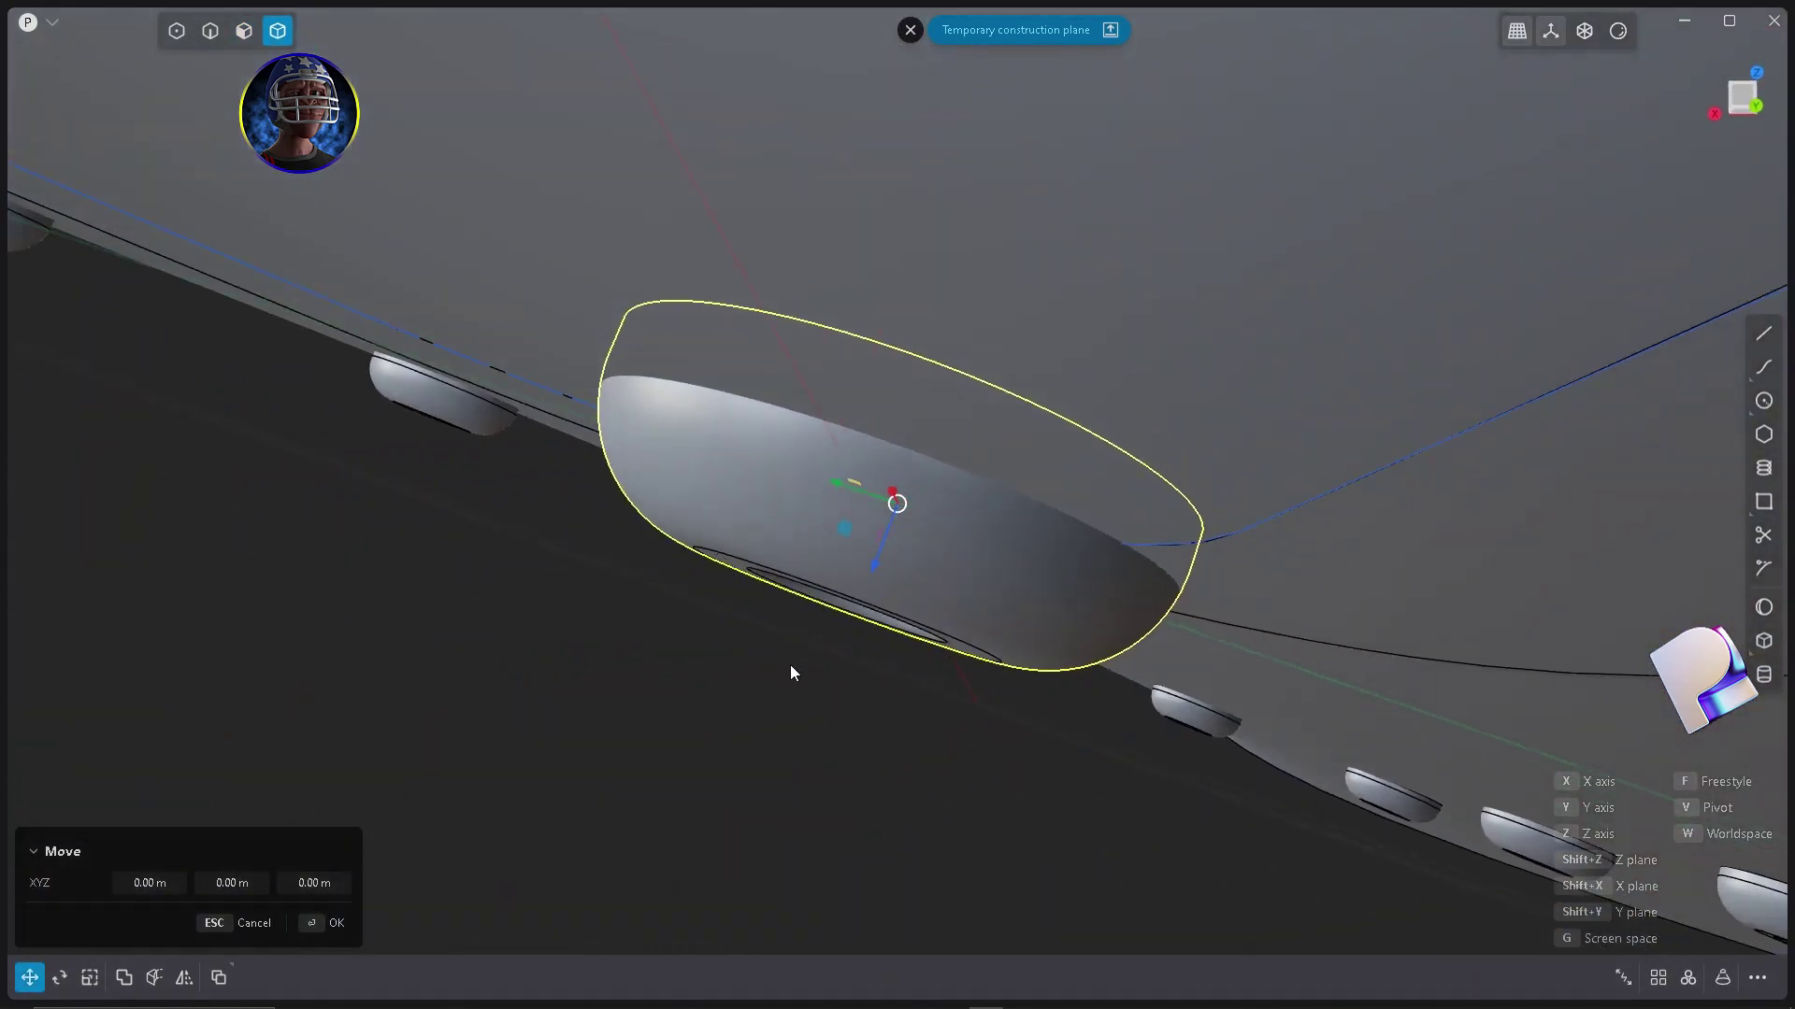
{"action": "left_click_drag", "start_coordinate": [871, 568], "coordinate": [811, 607]}
Scale the copied rivet uniformly to about 0.45 so it fits between the panel edge and the inset.
{"action": "middle_click_drag", "start_coordinate": [811, 608], "coordinate": [1027, 567]}
{"action": "scroll", "coordinate": [1017, 507], "scroll_direction": "down", "scroll_amount": 5}
{"action": "scroll", "coordinate": [1026, 566], "scroll_direction": "down", "scroll_amount": 3}
{"action": "key", "text": "s"}
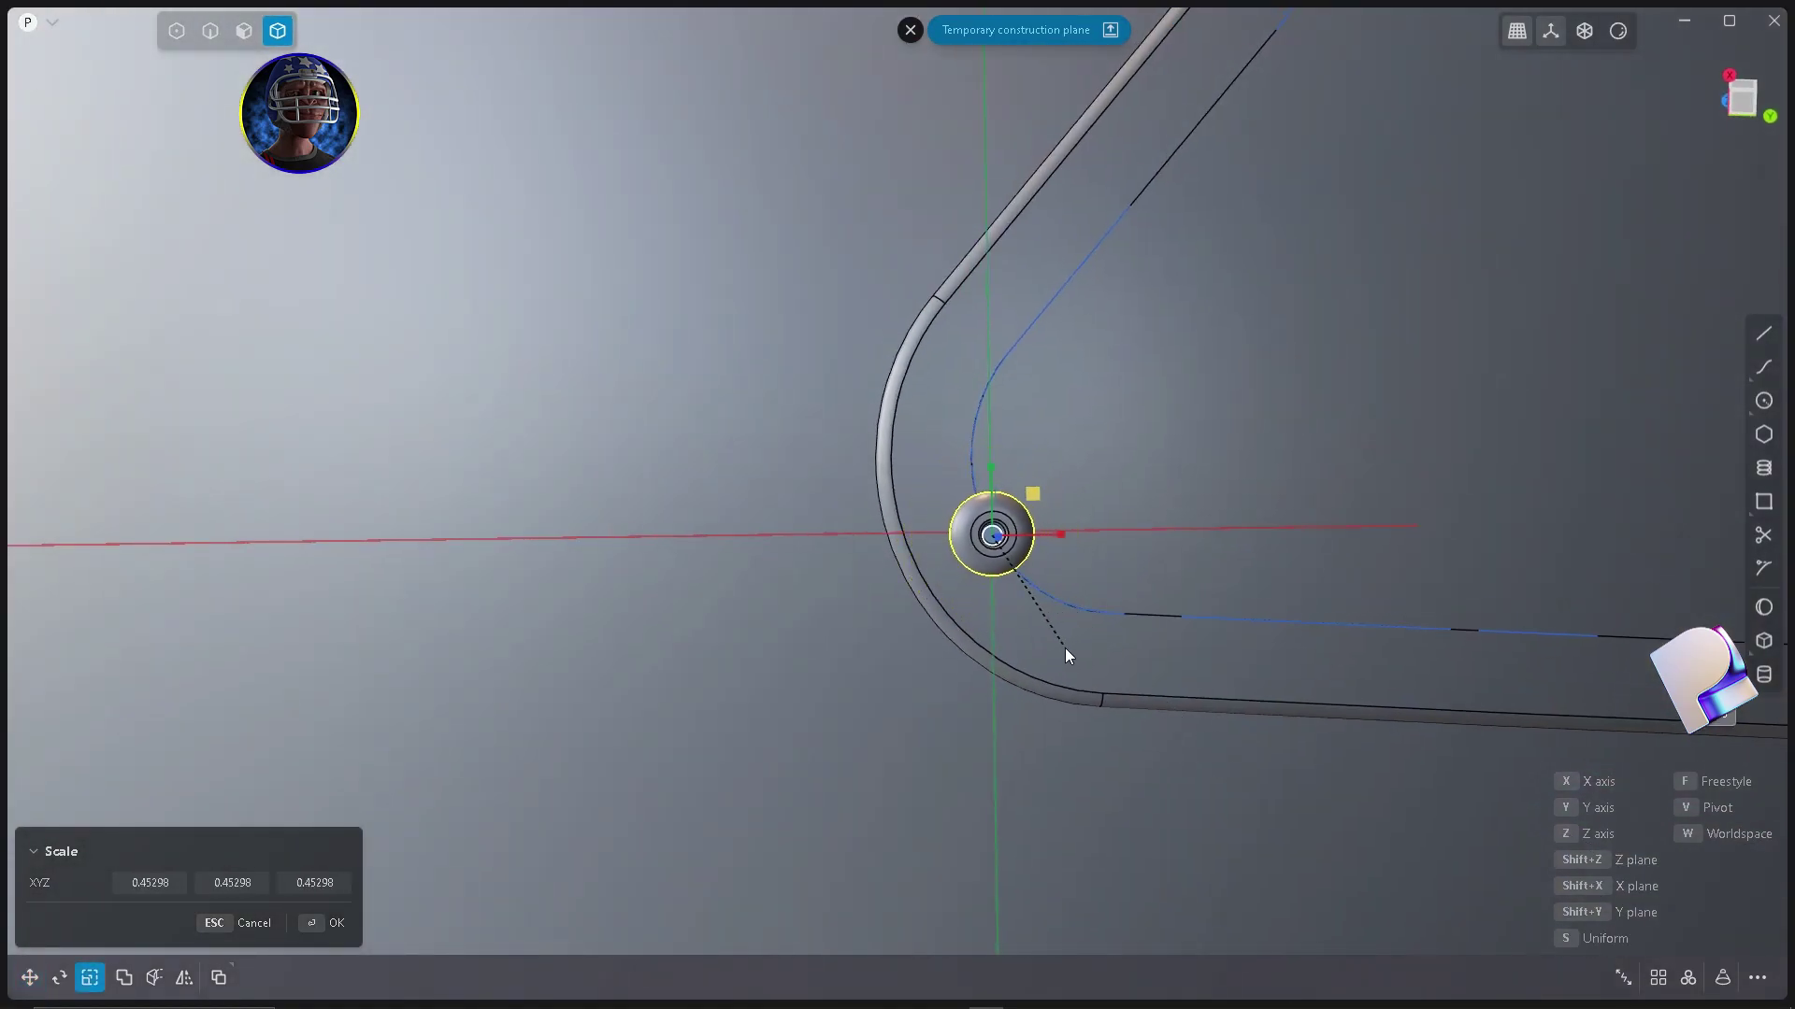
{"action": "left_click", "coordinate": [1046, 654]}
Array the small rivet along the inset curve around the whole panel with Curve array, raising the number of copies.
{"action": "scroll", "coordinate": [794, 477], "scroll_direction": "down", "scroll_amount": 10}
{"action": "middle_click_drag", "start_coordinate": [795, 477], "coordinate": [917, 531]}
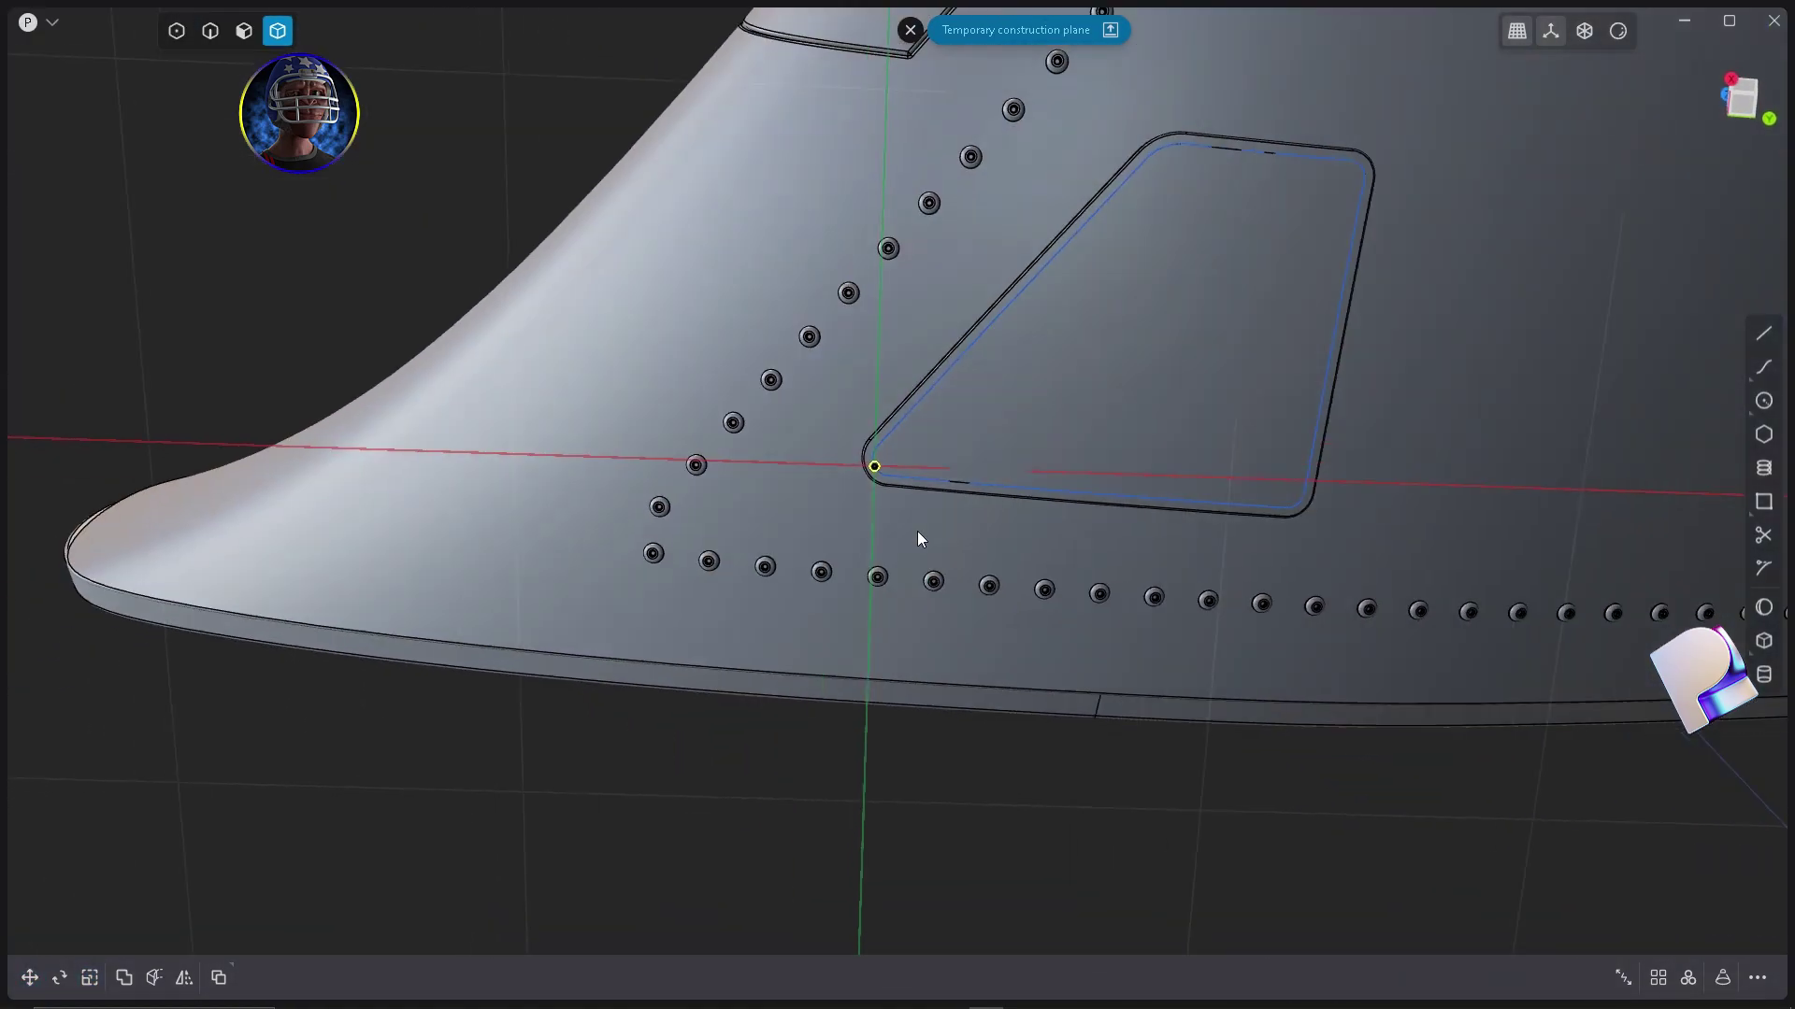
{"action": "scroll", "coordinate": [907, 458], "scroll_direction": "up", "scroll_amount": 8}
{"action": "scroll", "coordinate": [687, 411], "scroll_direction": "down", "scroll_amount": 10}
{"action": "scroll", "coordinate": [856, 318], "scroll_direction": "up", "scroll_amount": 6}
{"action": "middle_click_drag", "start_coordinate": [1141, 477], "coordinate": [1215, 500]}
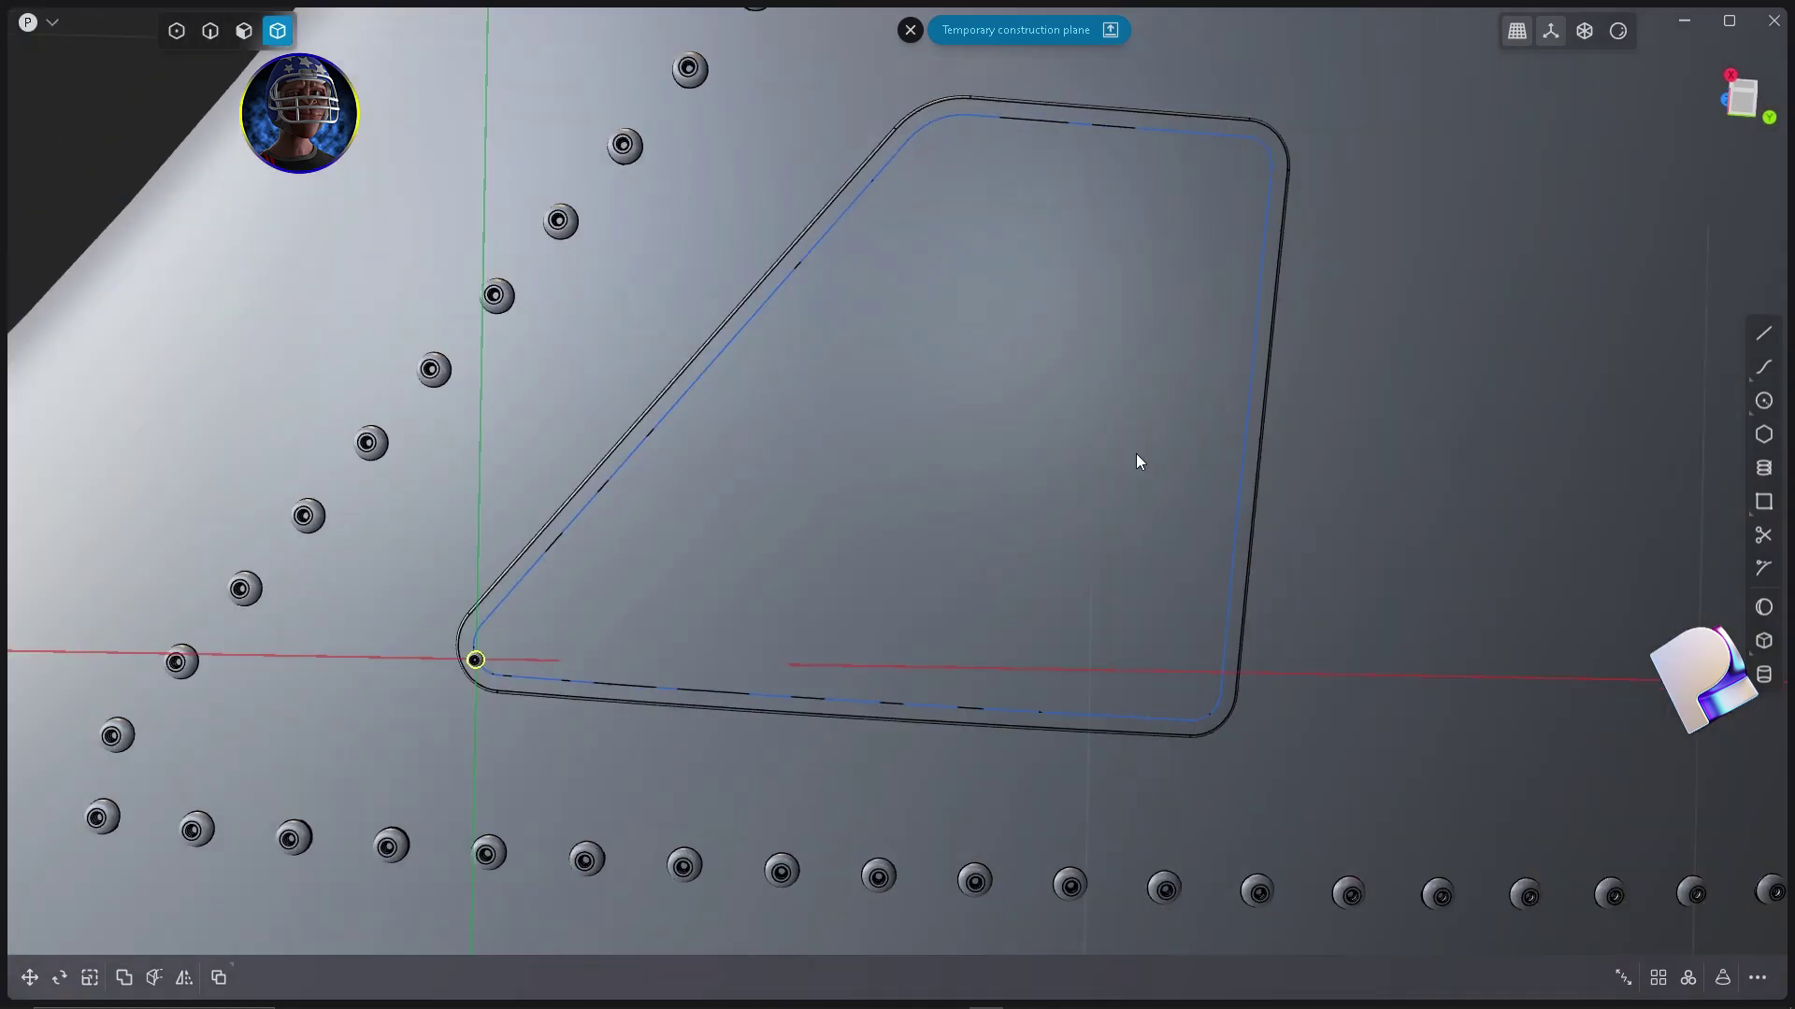
{"action": "type", "text": "fcur"}
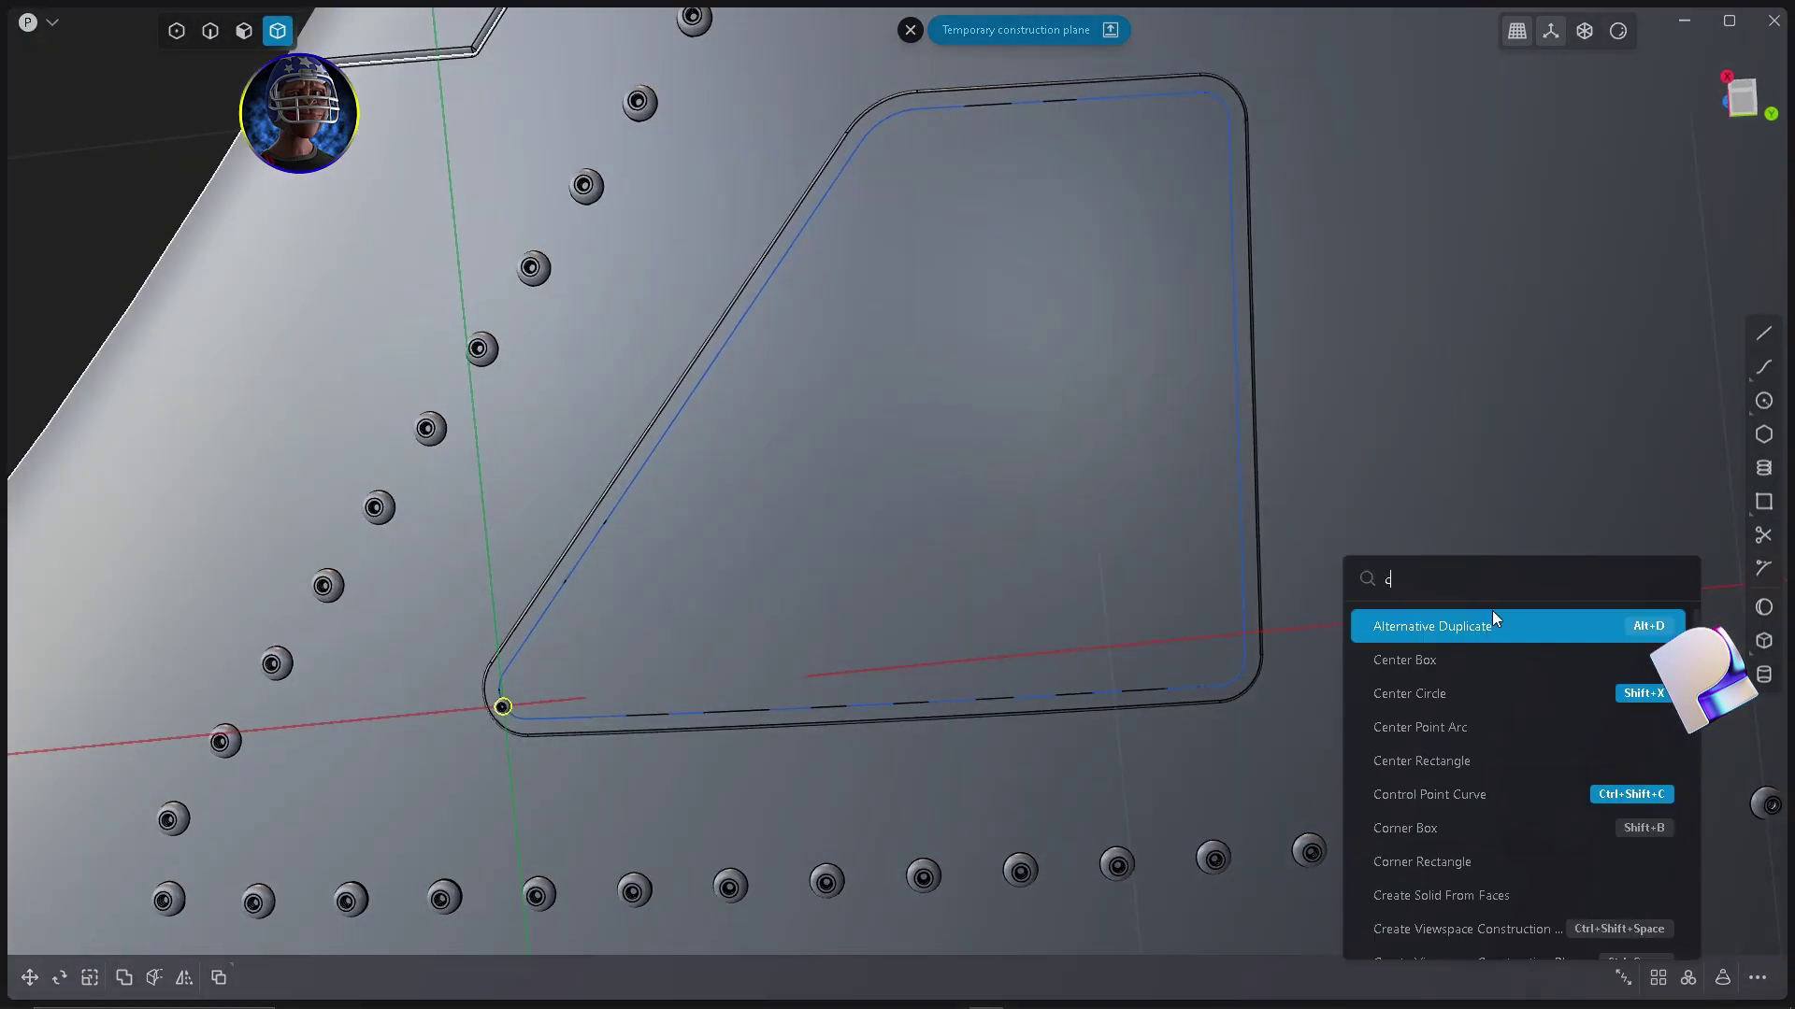
{"action": "type", "text": "ve a"}
{"action": "key", "text": "Return"}
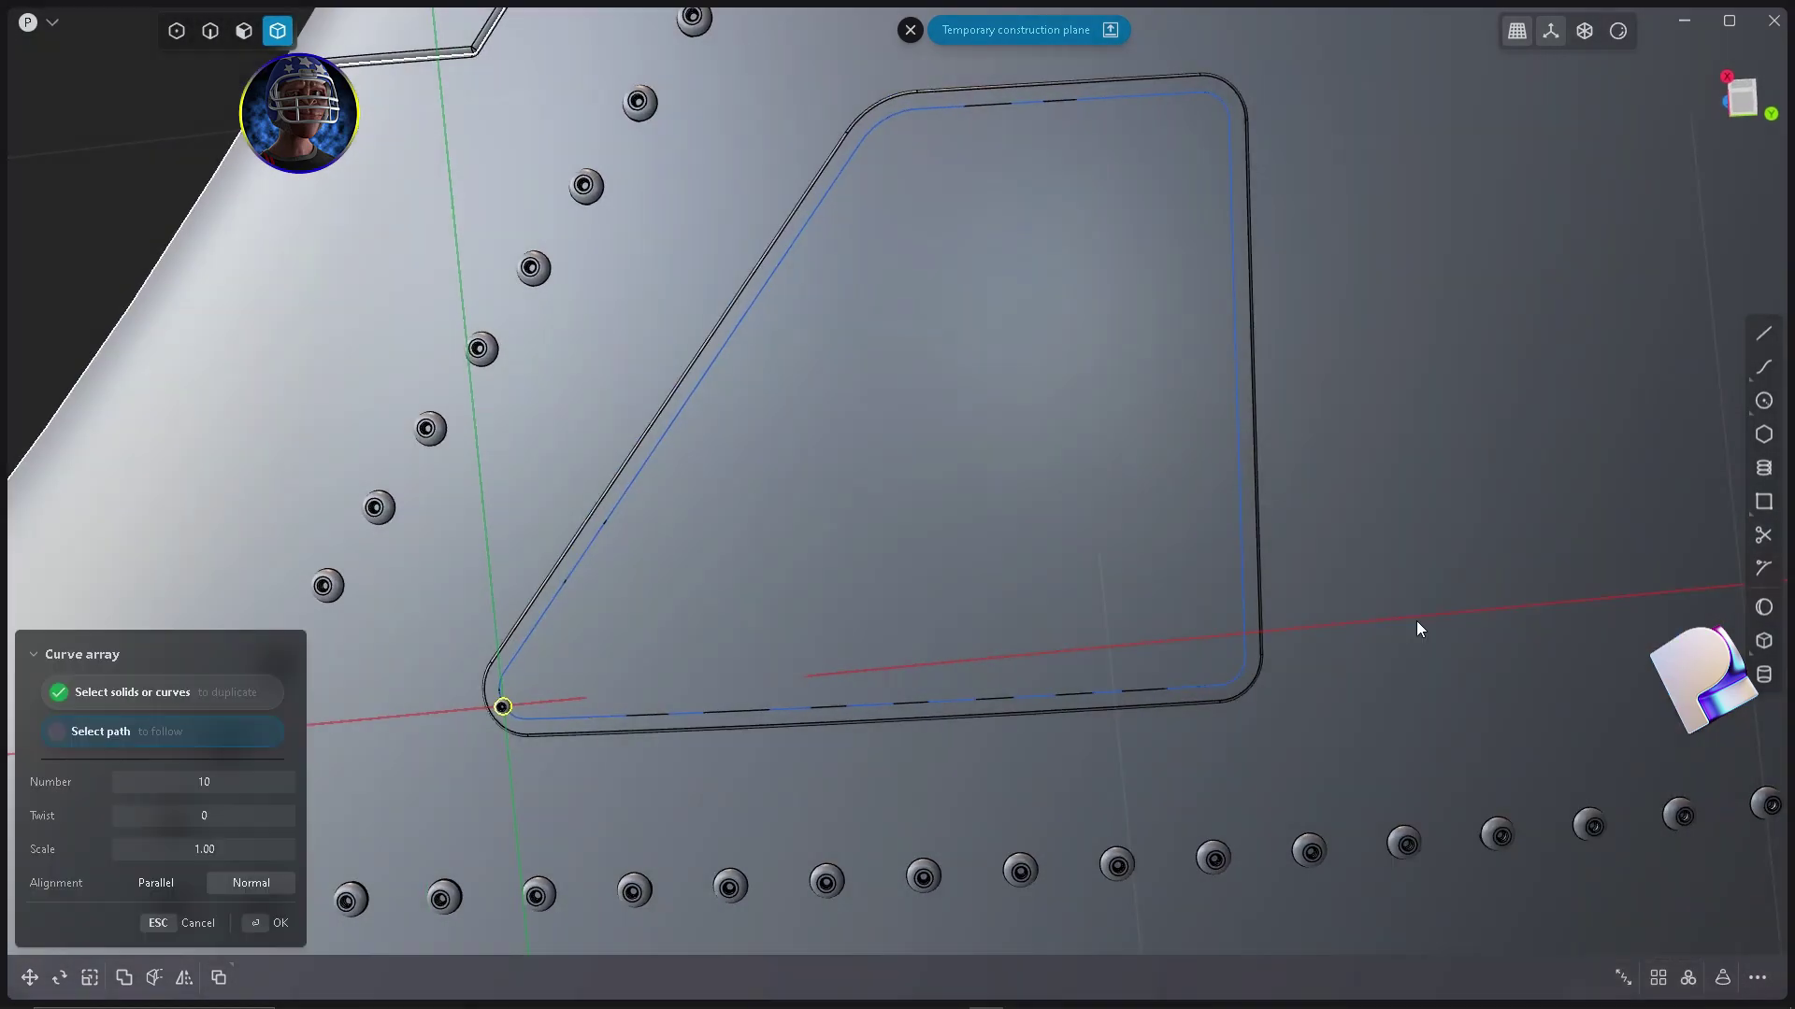
{"action": "left_click", "coordinate": [649, 714]}
{"action": "left_click_drag", "start_coordinate": [235, 791], "coordinate": [291, 790]}
{"action": "scroll", "coordinate": [867, 519], "scroll_direction": "down", "scroll_amount": 6}
{"action": "key", "text": "Return"}
Delete the inset path curve used for the panel's rivet array.
{"action": "left_click", "coordinate": [447, 339]}
{"action": "key", "text": "2"}
{"action": "left_click", "coordinate": [899, 361]}
{"action": "key", "text": "x"}
Remove the redundant inset edge loop from the raised panel's face.
{"action": "scroll", "coordinate": [873, 456], "scroll_direction": "up", "scroll_amount": 4}
{"action": "middle_click_drag", "start_coordinate": [873, 456], "coordinate": [928, 433]}
{"action": "type", "text": "4"}
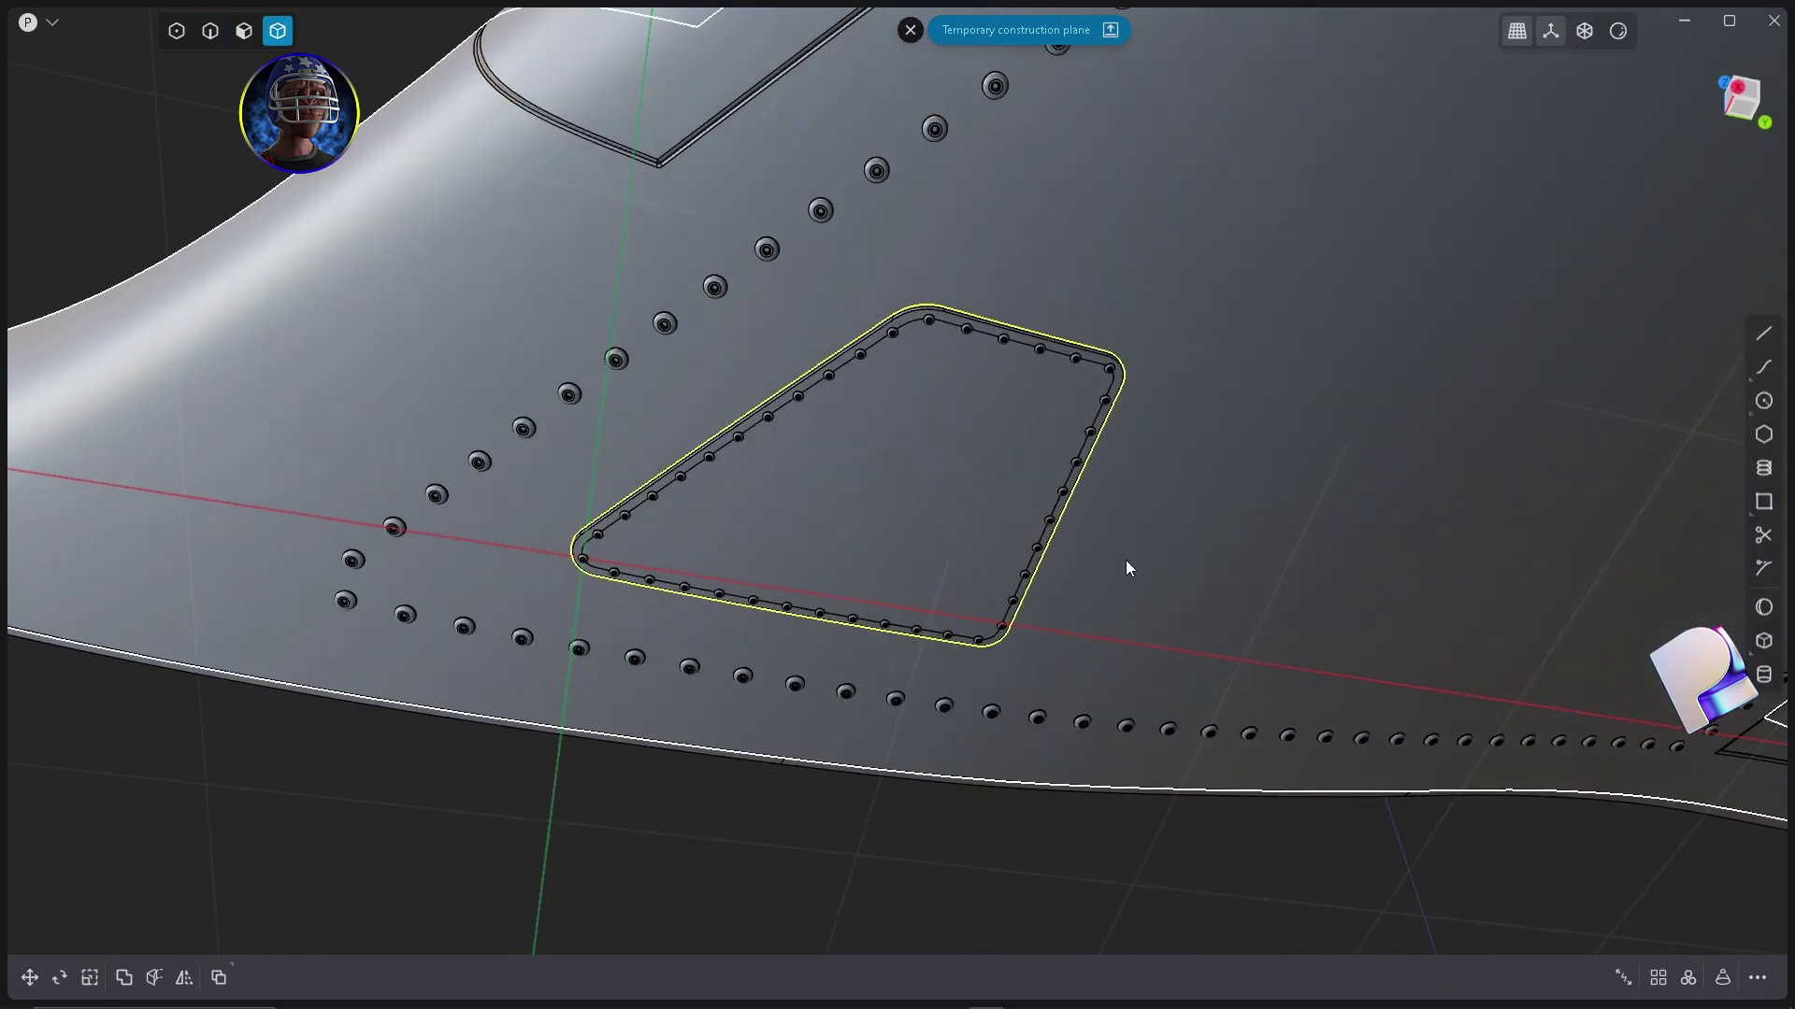
{"action": "type", "text": "fred"}
{"action": "left_click", "coordinate": [1475, 635]}
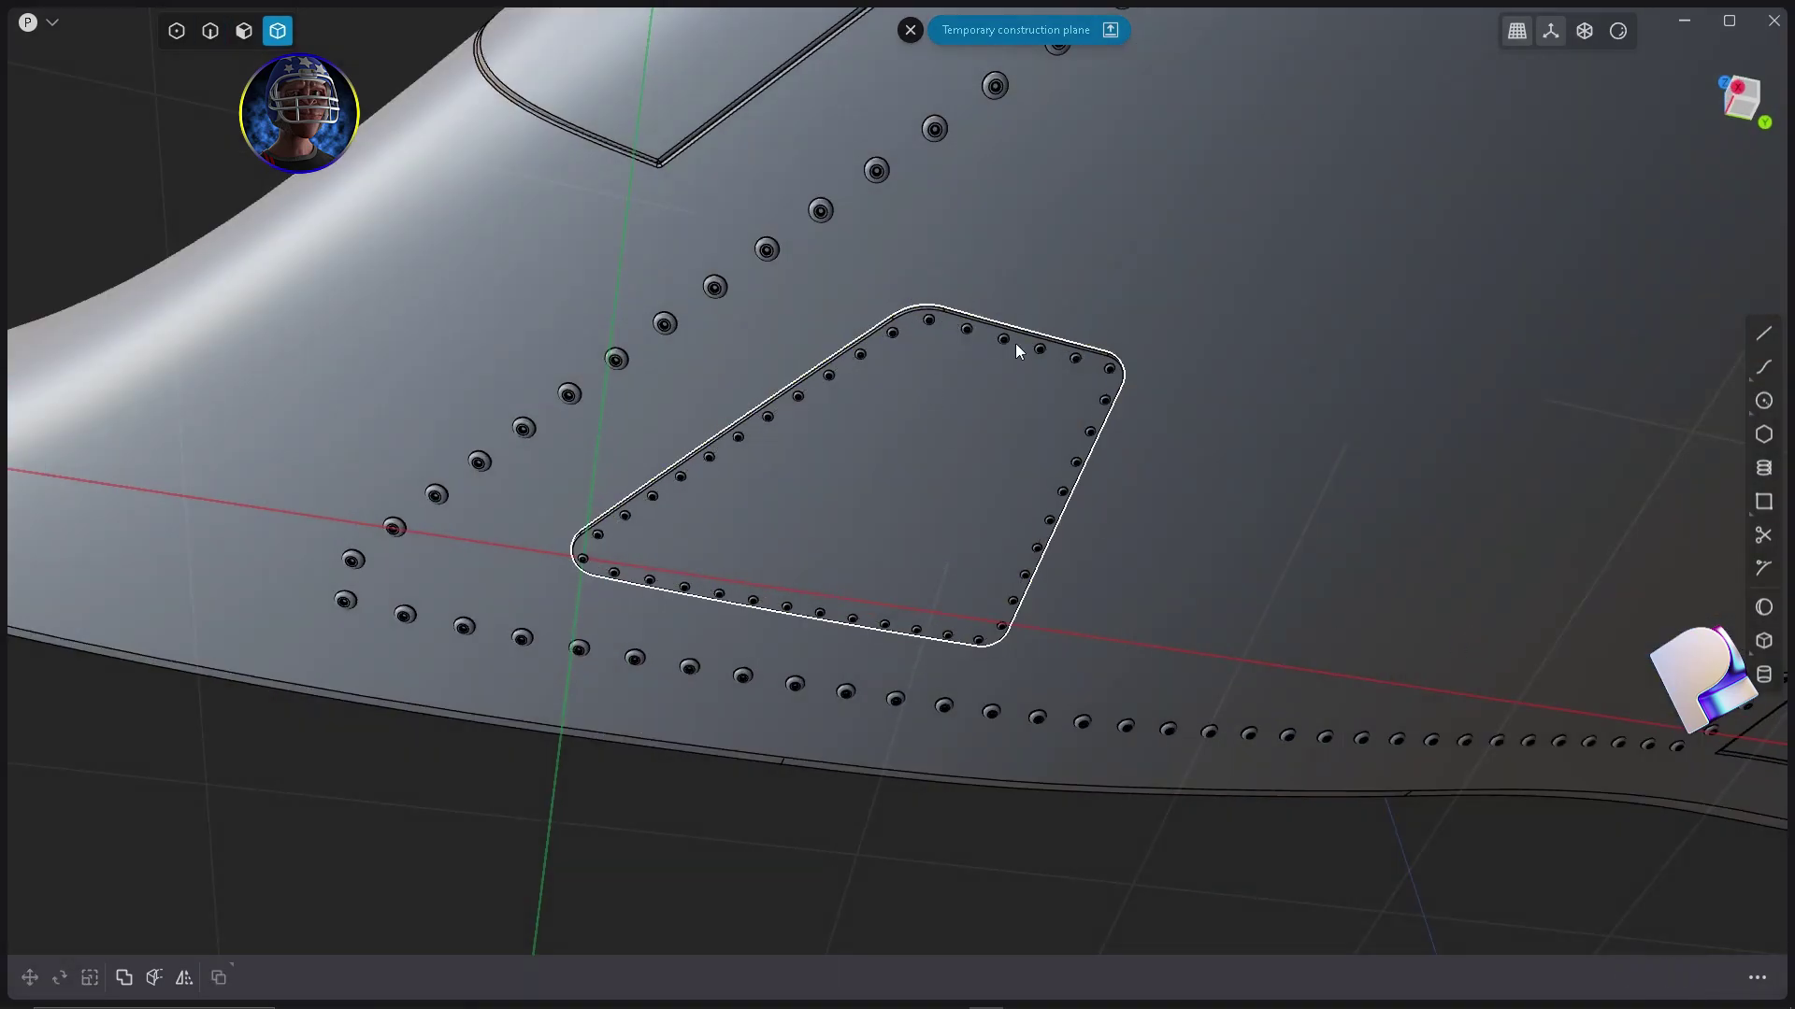
Exit the temporary construction plane and work with the panel outline curve above the wing.
{"action": "middle_click_drag", "start_coordinate": [817, 345], "coordinate": [910, 268]}
{"action": "key", "text": "2"}
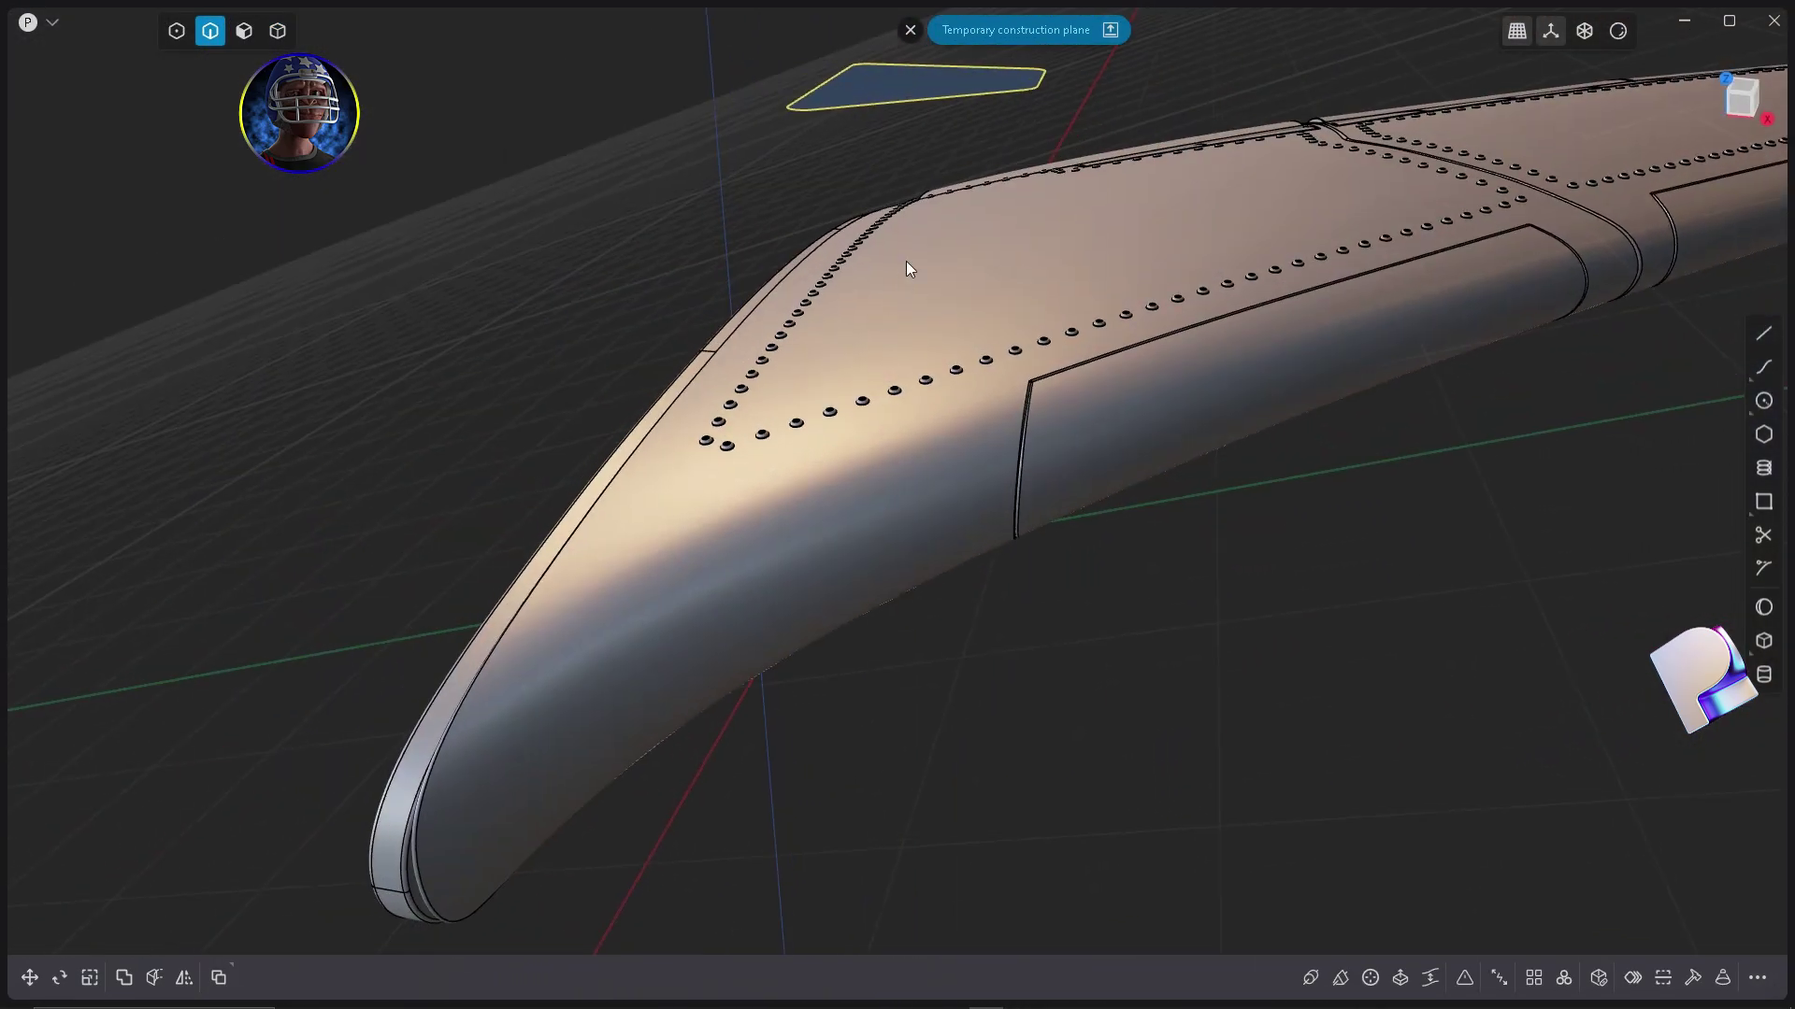
{"action": "left_click", "coordinate": [910, 30]}
Imprint the floating panel outline onto the wing's upper surface and delete the source curve.
{"action": "scroll", "coordinate": [739, 245], "scroll_direction": "down", "scroll_amount": 10}
{"action": "mouse_move", "coordinate": [583, 374]}
{"action": "middle_mouse_down"}
{"action": "mouse_move", "coordinate": [564, 411]}
{"action": "mouse_move", "coordinate": [599, 397]}
{"action": "middle_mouse_up"}
{"action": "scroll", "coordinate": [761, 220], "scroll_direction": "up", "scroll_amount": 9}
{"action": "key", "text": "i"}
{"action": "left_click", "coordinate": [964, 503]}
{"action": "right_click", "coordinate": [965, 503]}
{"action": "key", "text": "Delete"}
Extrude the imprinted panel face upward from the wing's upper surface by 0.0082 m.
{"action": "middle_click_drag", "start_coordinate": [929, 331], "coordinate": [858, 510]}
{"action": "scroll", "coordinate": [925, 616], "scroll_direction": "up", "scroll_amount": 5}
{"action": "key", "text": "3"}
{"action": "left_click", "coordinate": [925, 617]}
{"action": "key", "text": "e"}
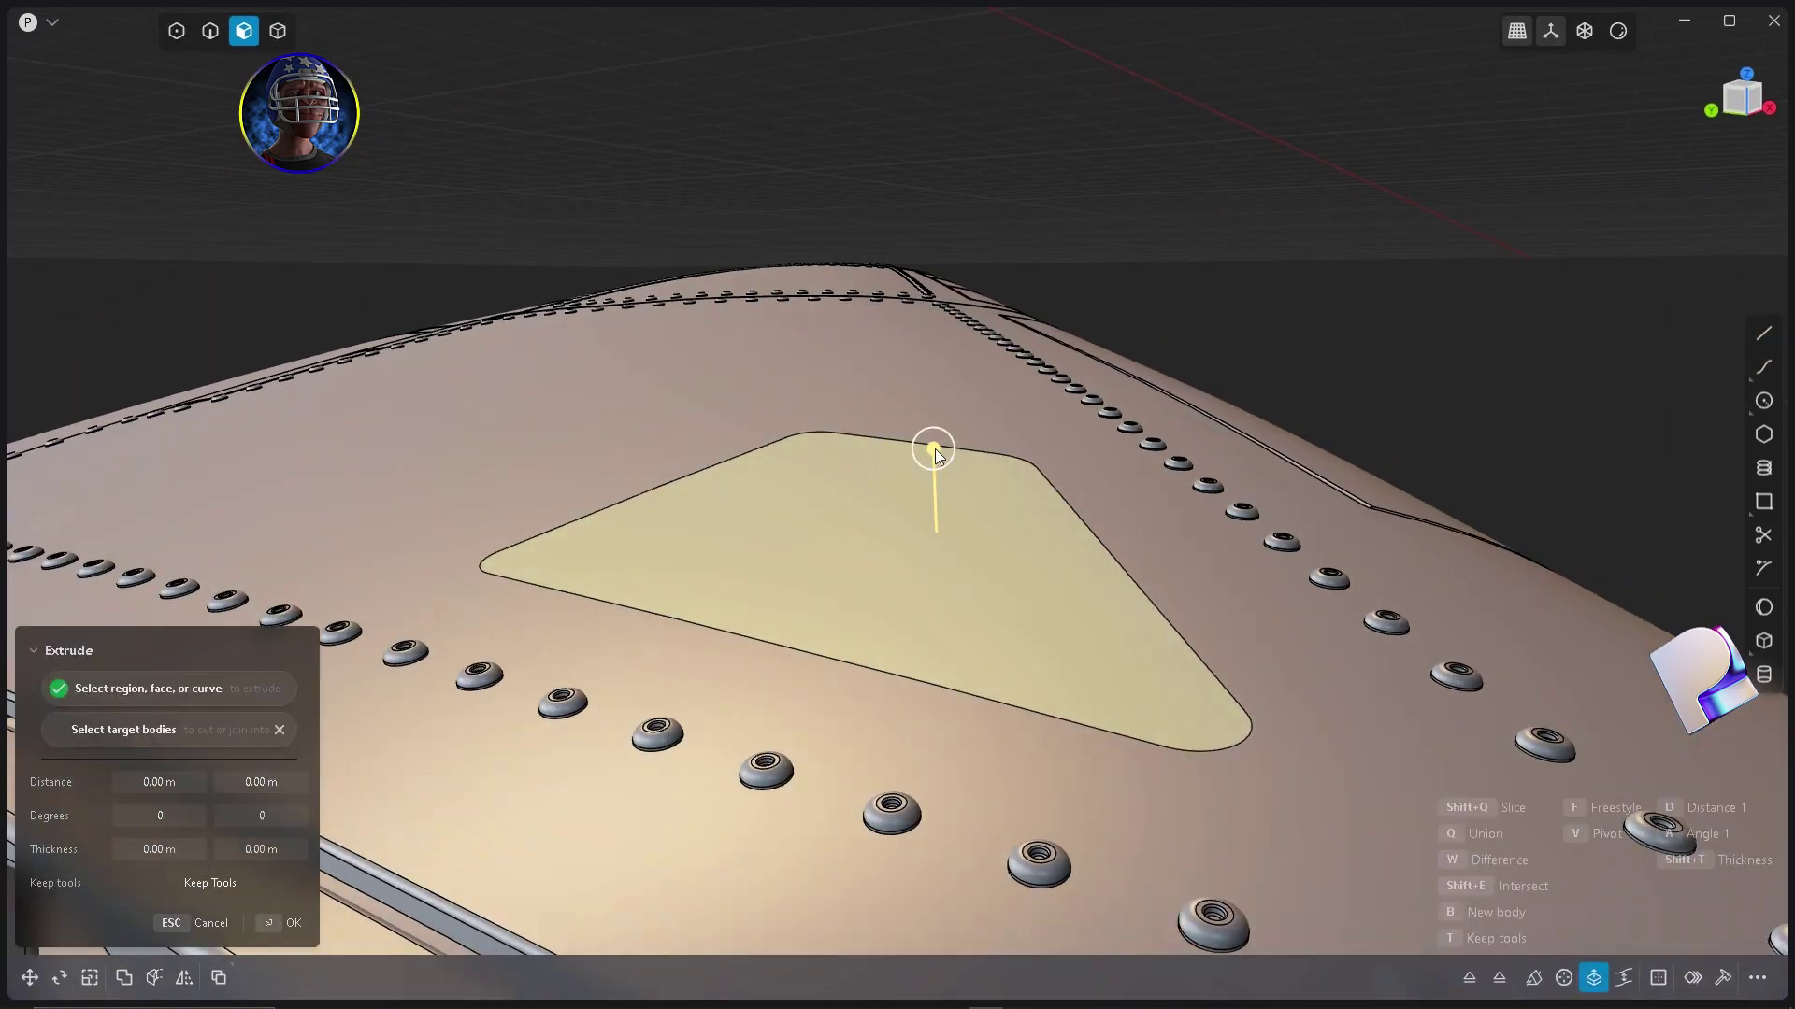
{"action": "middle_click_drag", "start_coordinate": [1154, 608], "coordinate": [1043, 604]}
{"action": "left_click_drag", "start_coordinate": [977, 376], "coordinate": [981, 378]}
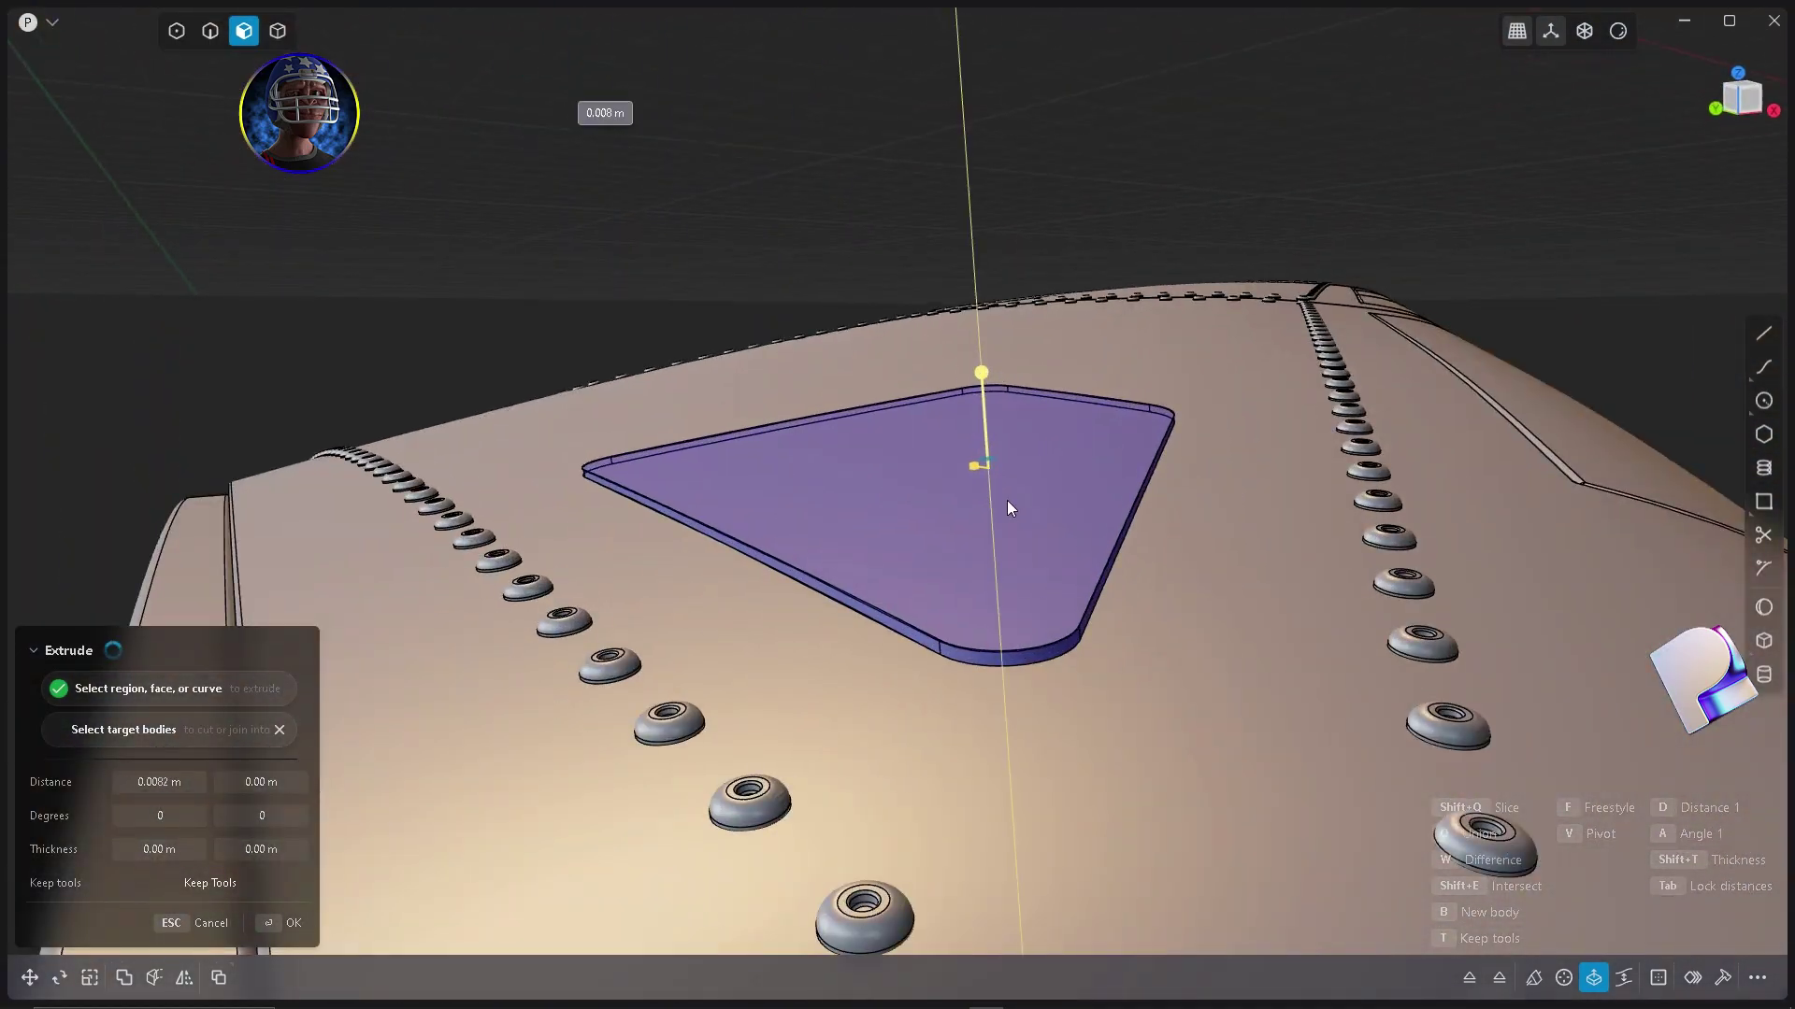
{"action": "key", "text": "Return"}
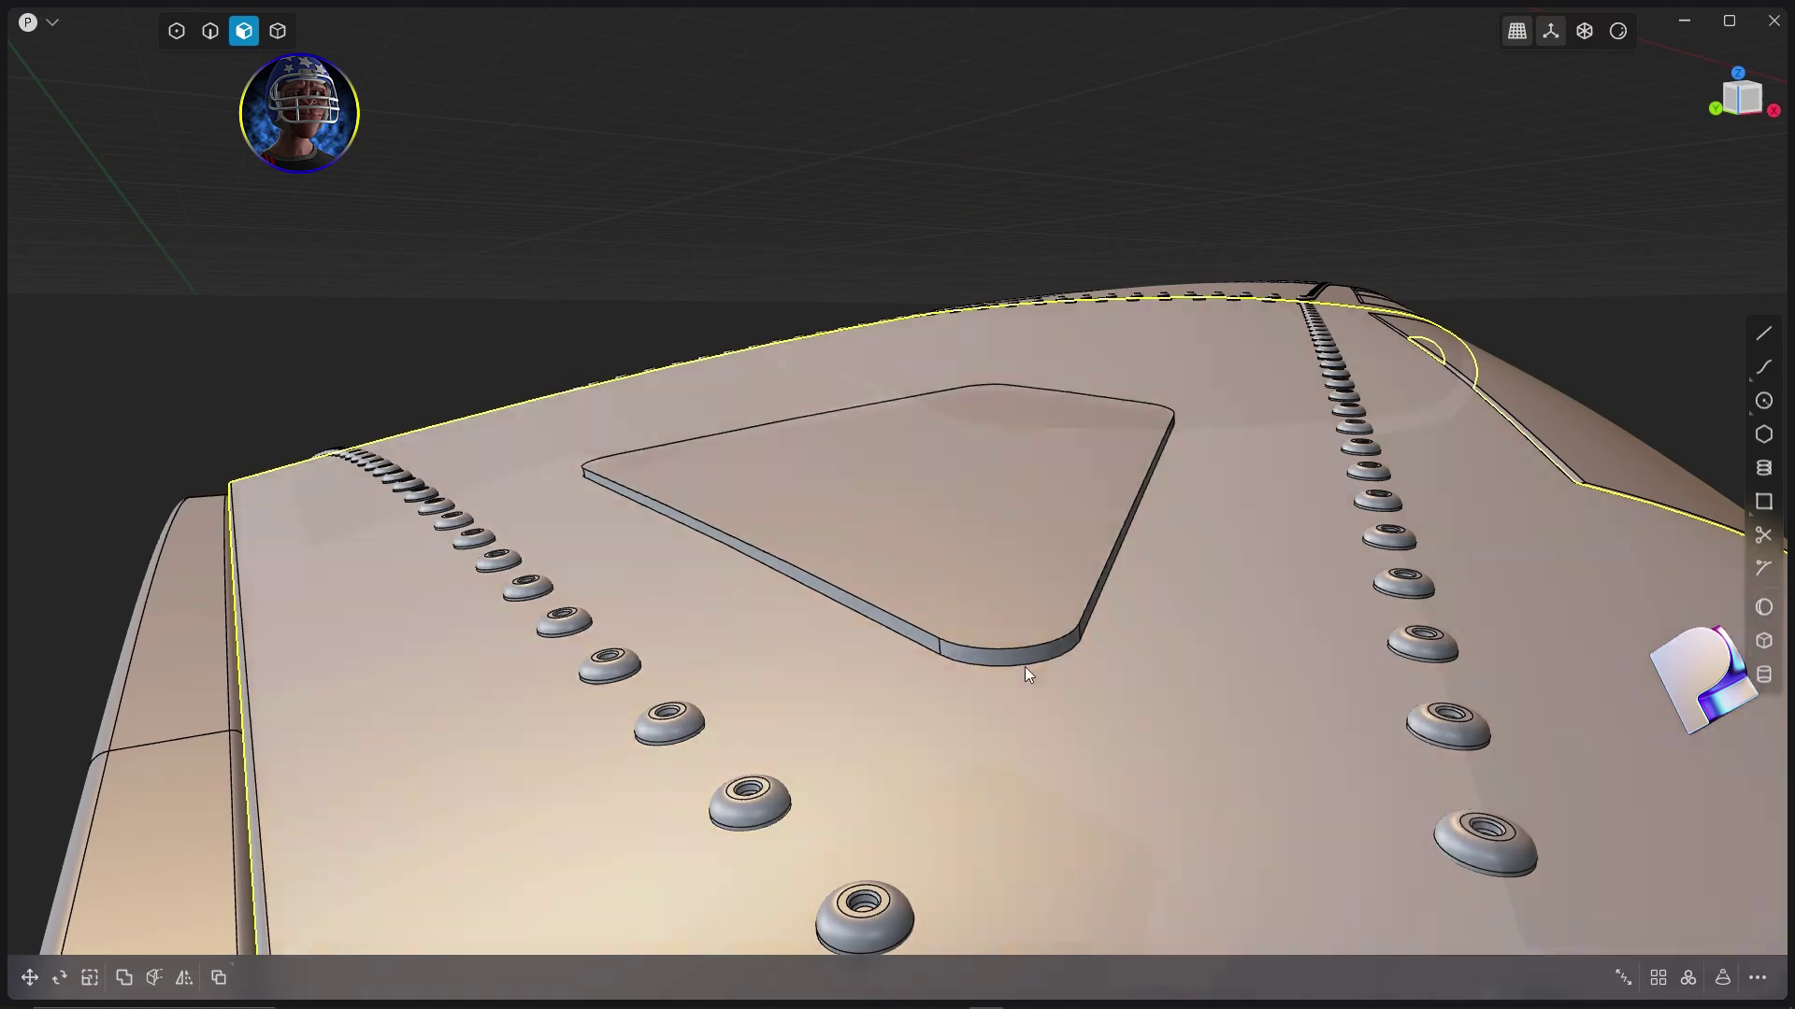
Fillet the raised upper panel's outer edge loop by 0.00321 m.
{"action": "key", "text": "2"}
{"action": "scroll", "coordinate": [1022, 663], "scroll_direction": "up", "scroll_amount": 3}
{"action": "double_click", "coordinate": [936, 649]}
{"action": "key", "text": "b"}
{"action": "left_click_drag", "start_coordinate": [899, 644], "coordinate": [829, 620]}
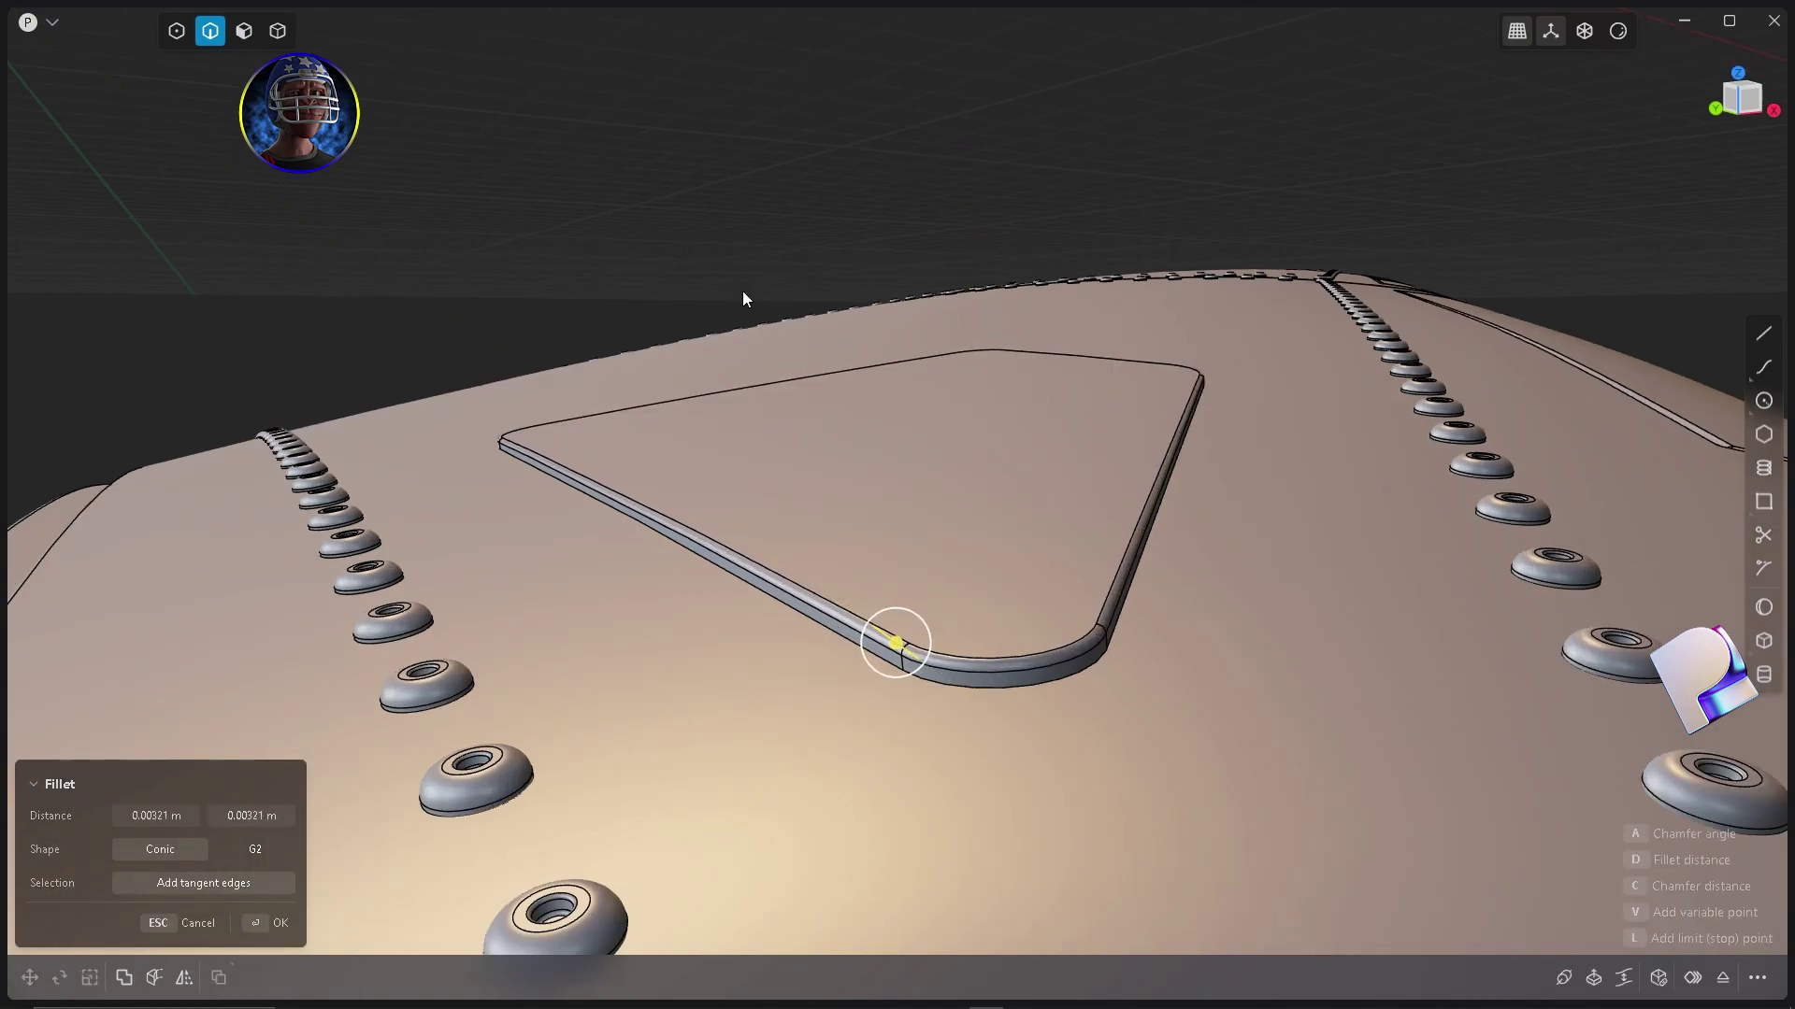
{"action": "key", "text": "Return"}
{"action": "key", "text": "3"}
{"action": "left_click", "coordinate": [925, 443]}
{"action": "middle_click_drag", "start_coordinate": [1086, 626], "coordinate": [1163, 615]}
{"action": "key", "text": "o"}
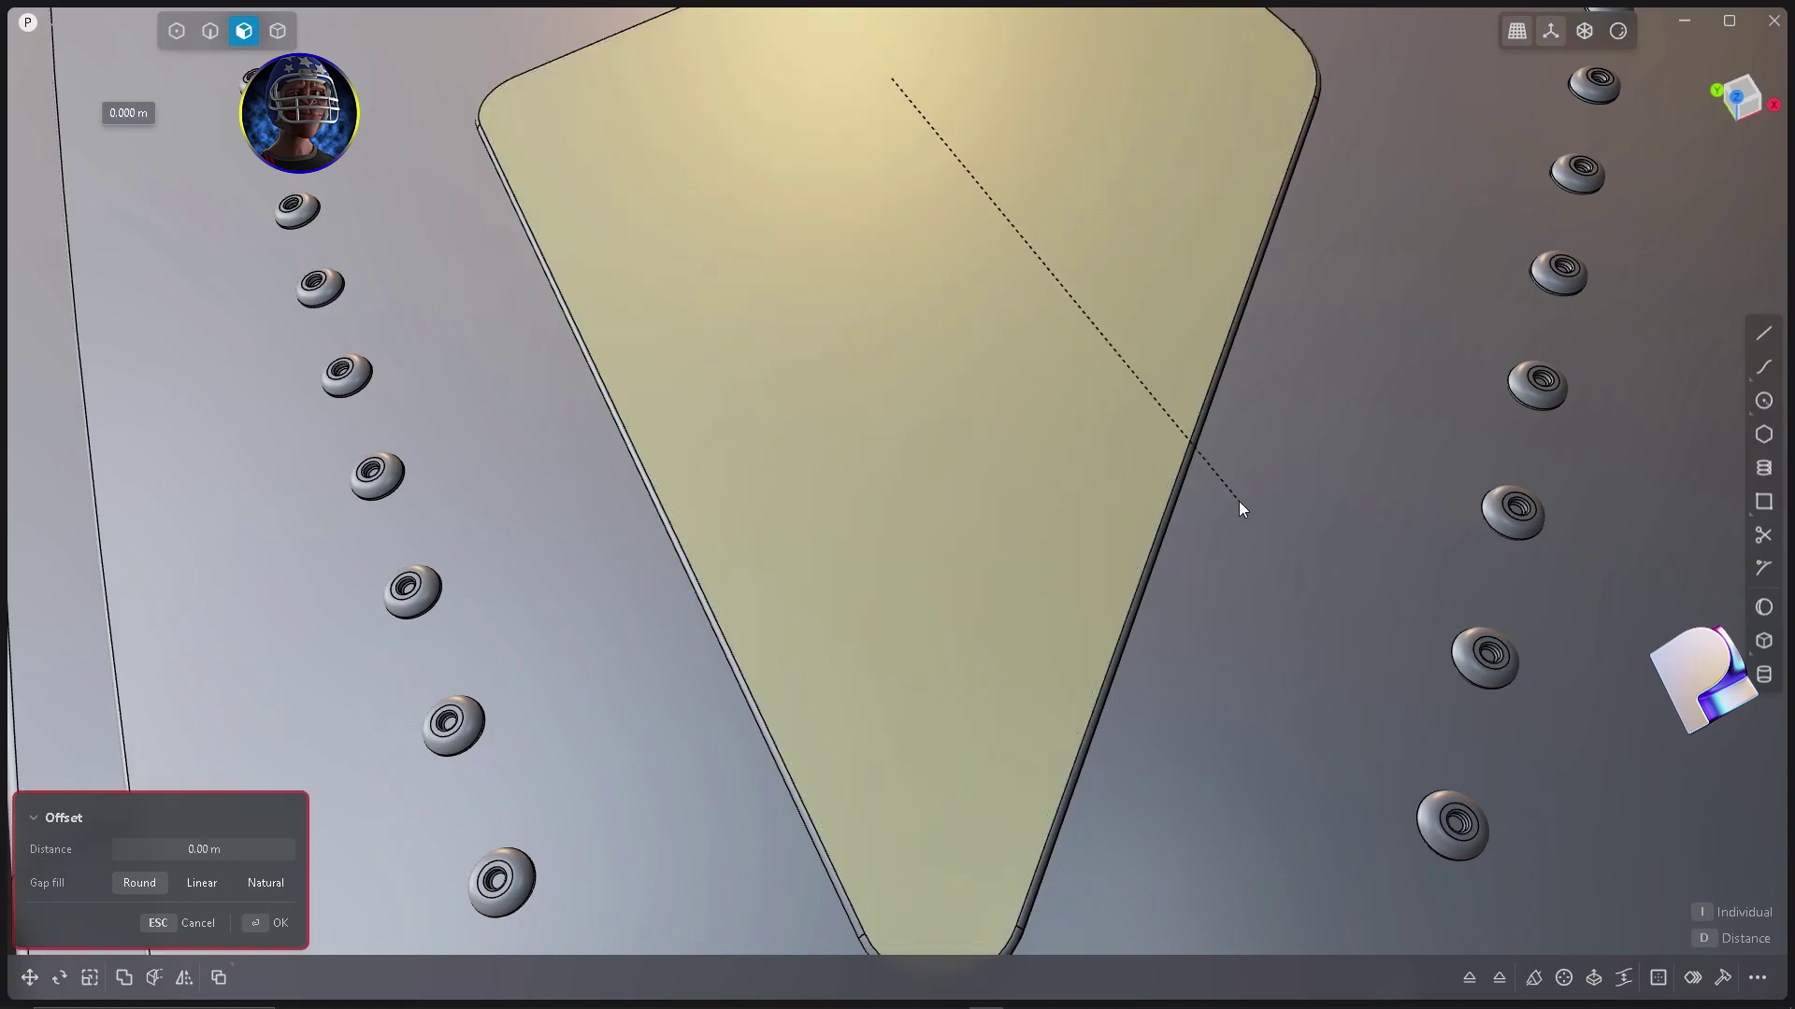
{"action": "key", "text": "Escape"}
{"action": "key", "text": "Escape"}
Offset the upper panel face's outline inward with round gap fill.
{"action": "left_click", "coordinate": [963, 388]}
{"action": "key", "text": "o"}
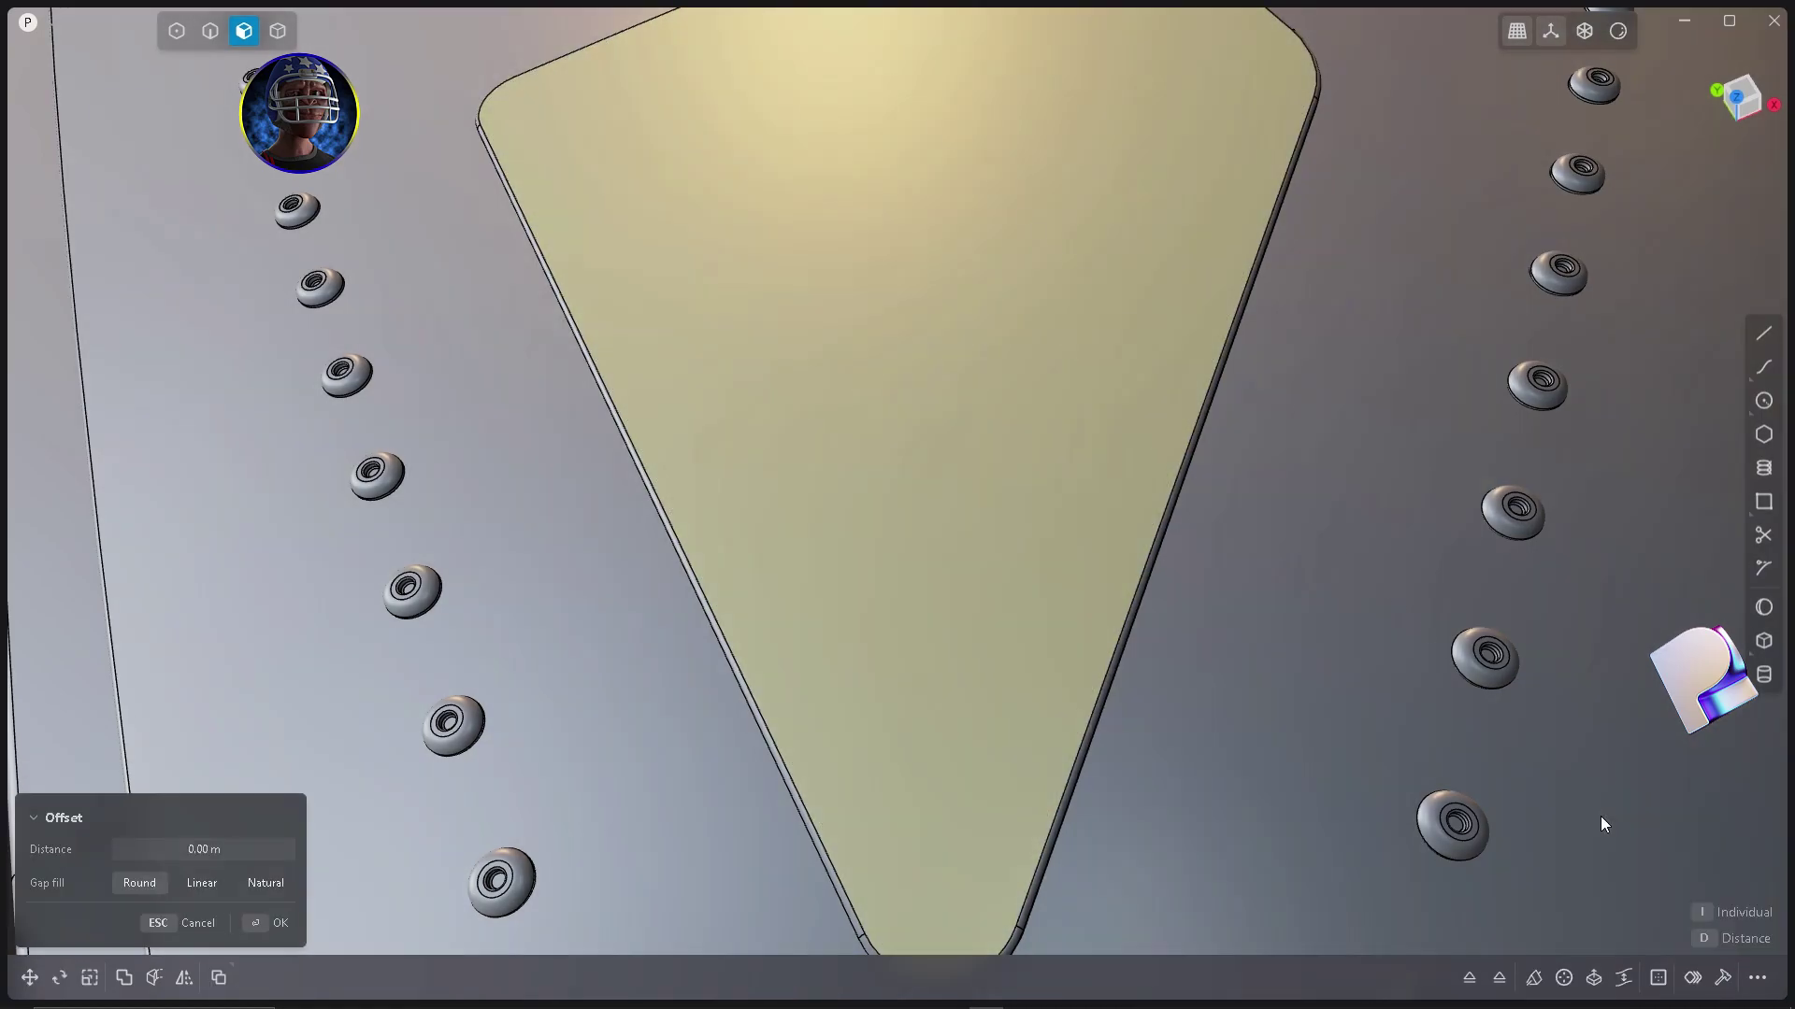
{"action": "scroll", "coordinate": [1381, 733], "scroll_direction": "down", "scroll_amount": 2}
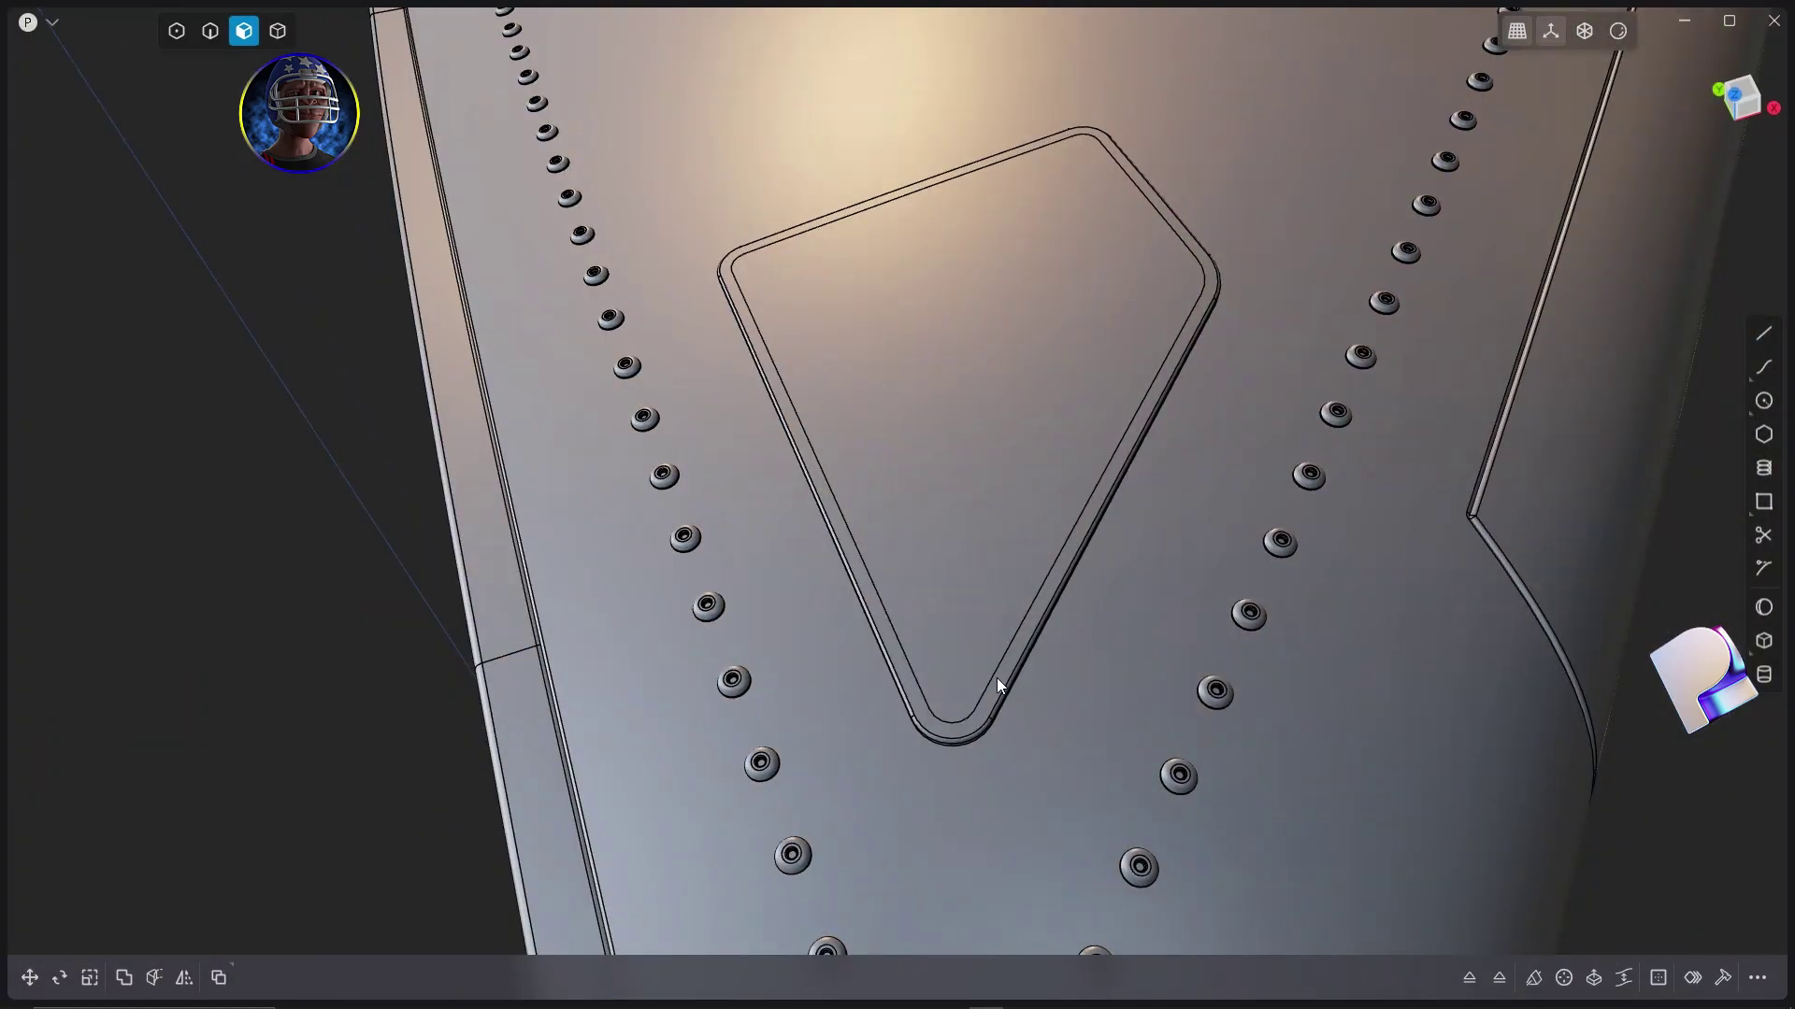
Extract the upper panel's inset edge loop as a separate curve.
{"action": "key", "text": "f"}
{"action": "scroll", "coordinate": [997, 676], "scroll_direction": "up", "scroll_amount": 3}
{"action": "key", "text": "g"}
{"action": "scroll", "coordinate": [997, 649], "scroll_direction": "down", "scroll_amount": 3}
{"action": "middle_click_drag", "start_coordinate": [996, 649], "coordinate": [845, 592]}
Duplicate a nearby rivet and move the copy about 0.156, -0.099, 0.020 m onto the inset curve at the upper panel's rounded corner.
{"action": "scroll", "coordinate": [845, 593], "scroll_direction": "up", "scroll_amount": 2}
{"action": "key", "text": "4"}
{"action": "left_click", "coordinate": [565, 587]}
{"action": "key", "text": "g"}
{"action": "key", "text": "g"}
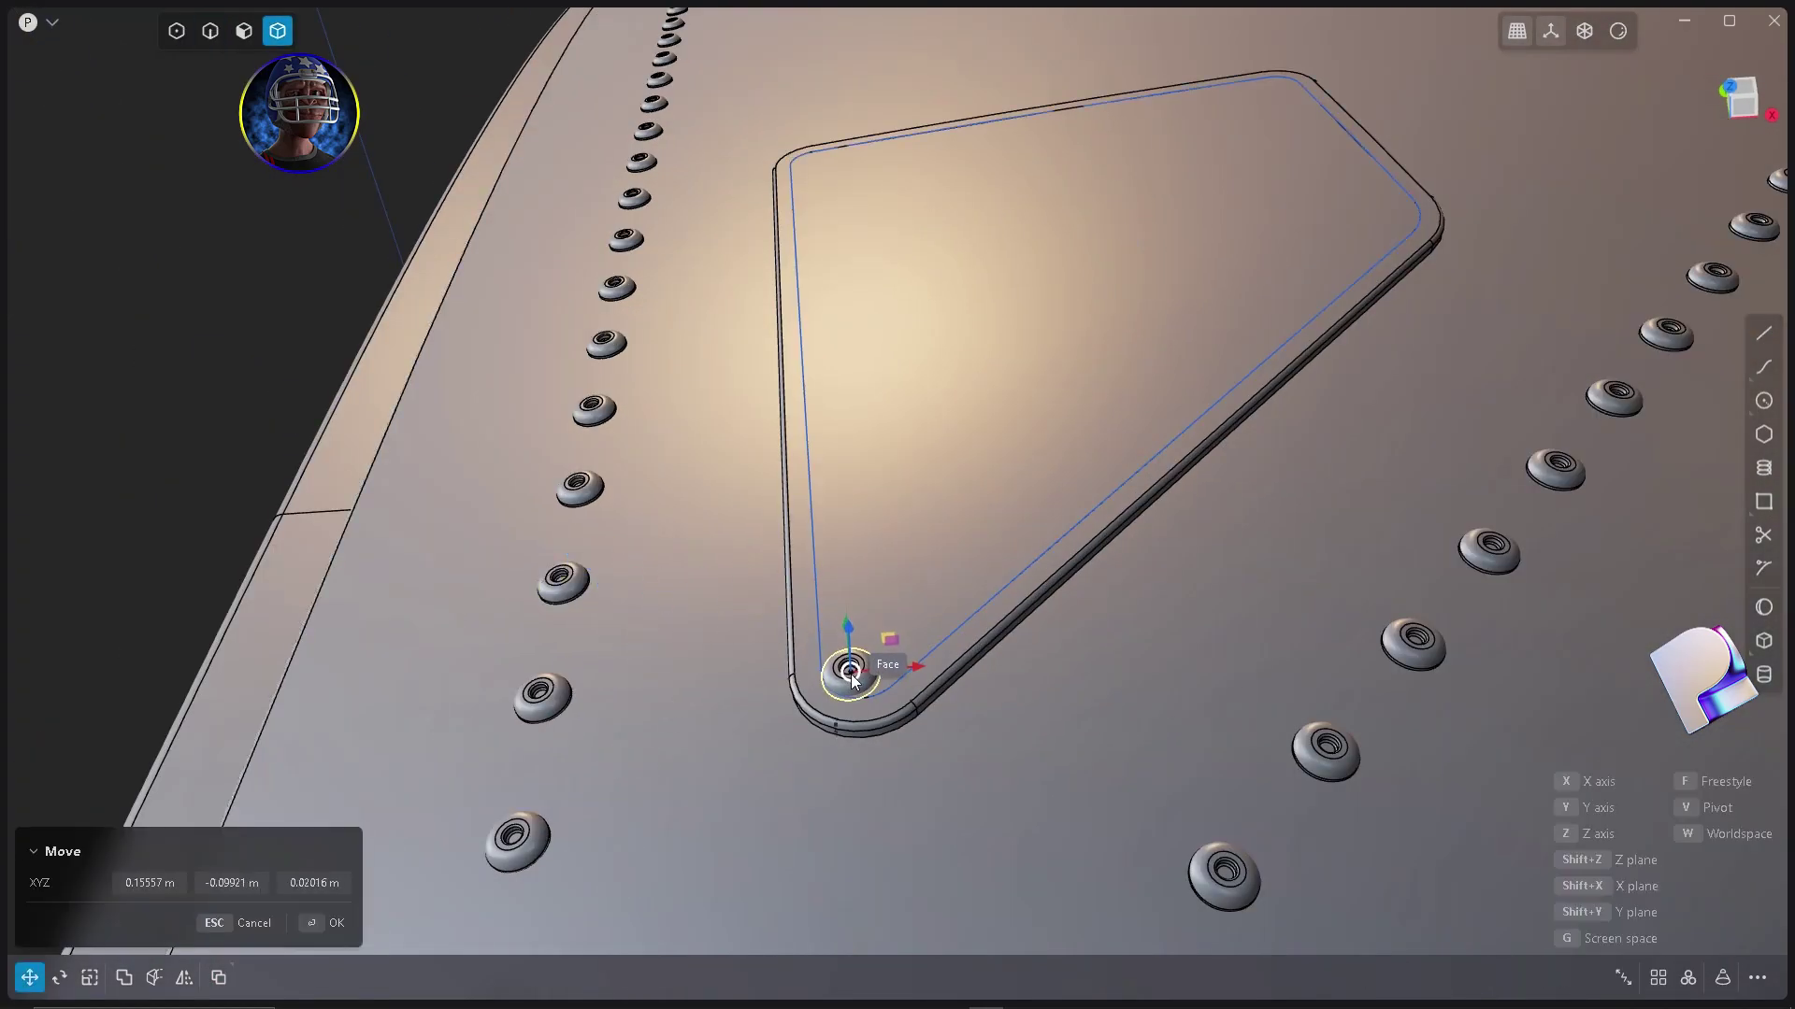
{"action": "left_click", "coordinate": [850, 681]}
Scale the copied rivet down to fit the margin between the upper panel's edge and the inset curve.
{"action": "scroll", "coordinate": [867, 720], "scroll_direction": "up", "scroll_amount": 5}
{"action": "key", "text": "s"}
{"action": "key", "text": "s"}
{"action": "left_click", "coordinate": [900, 744]}
{"action": "mouse_move", "coordinate": [900, 744]}
{"action": "middle_mouse_down"}
{"action": "mouse_move", "coordinate": [941, 499]}
{"action": "mouse_move", "coordinate": [939, 749]}
{"action": "mouse_move", "coordinate": [837, 533]}
{"action": "mouse_move", "coordinate": [871, 597]}
{"action": "mouse_move", "coordinate": [709, 629]}
{"action": "mouse_move", "coordinate": [592, 583]}
{"action": "mouse_move", "coordinate": [879, 719]}
{"action": "middle_mouse_up"}
{"action": "scroll", "coordinate": [938, 750], "scroll_direction": "up", "scroll_amount": 3}
{"action": "key", "text": "s"}
{"action": "left_click", "coordinate": [897, 748]}
Set a temporary construction plane on the bottom face of the small rivet's hole.
{"action": "scroll", "coordinate": [837, 533], "scroll_direction": "down", "scroll_amount": 5}
{"action": "scroll", "coordinate": [871, 597], "scroll_direction": "up", "scroll_amount": 5}
{"action": "scroll", "coordinate": [871, 598], "scroll_direction": "up", "scroll_amount": 5}
{"action": "key", "text": "slash"}
{"action": "right_click", "coordinate": [879, 720]}
{"action": "key", "text": "3"}
{"action": "left_click", "coordinate": [893, 497]}
{"action": "key", "text": "shift+space"}
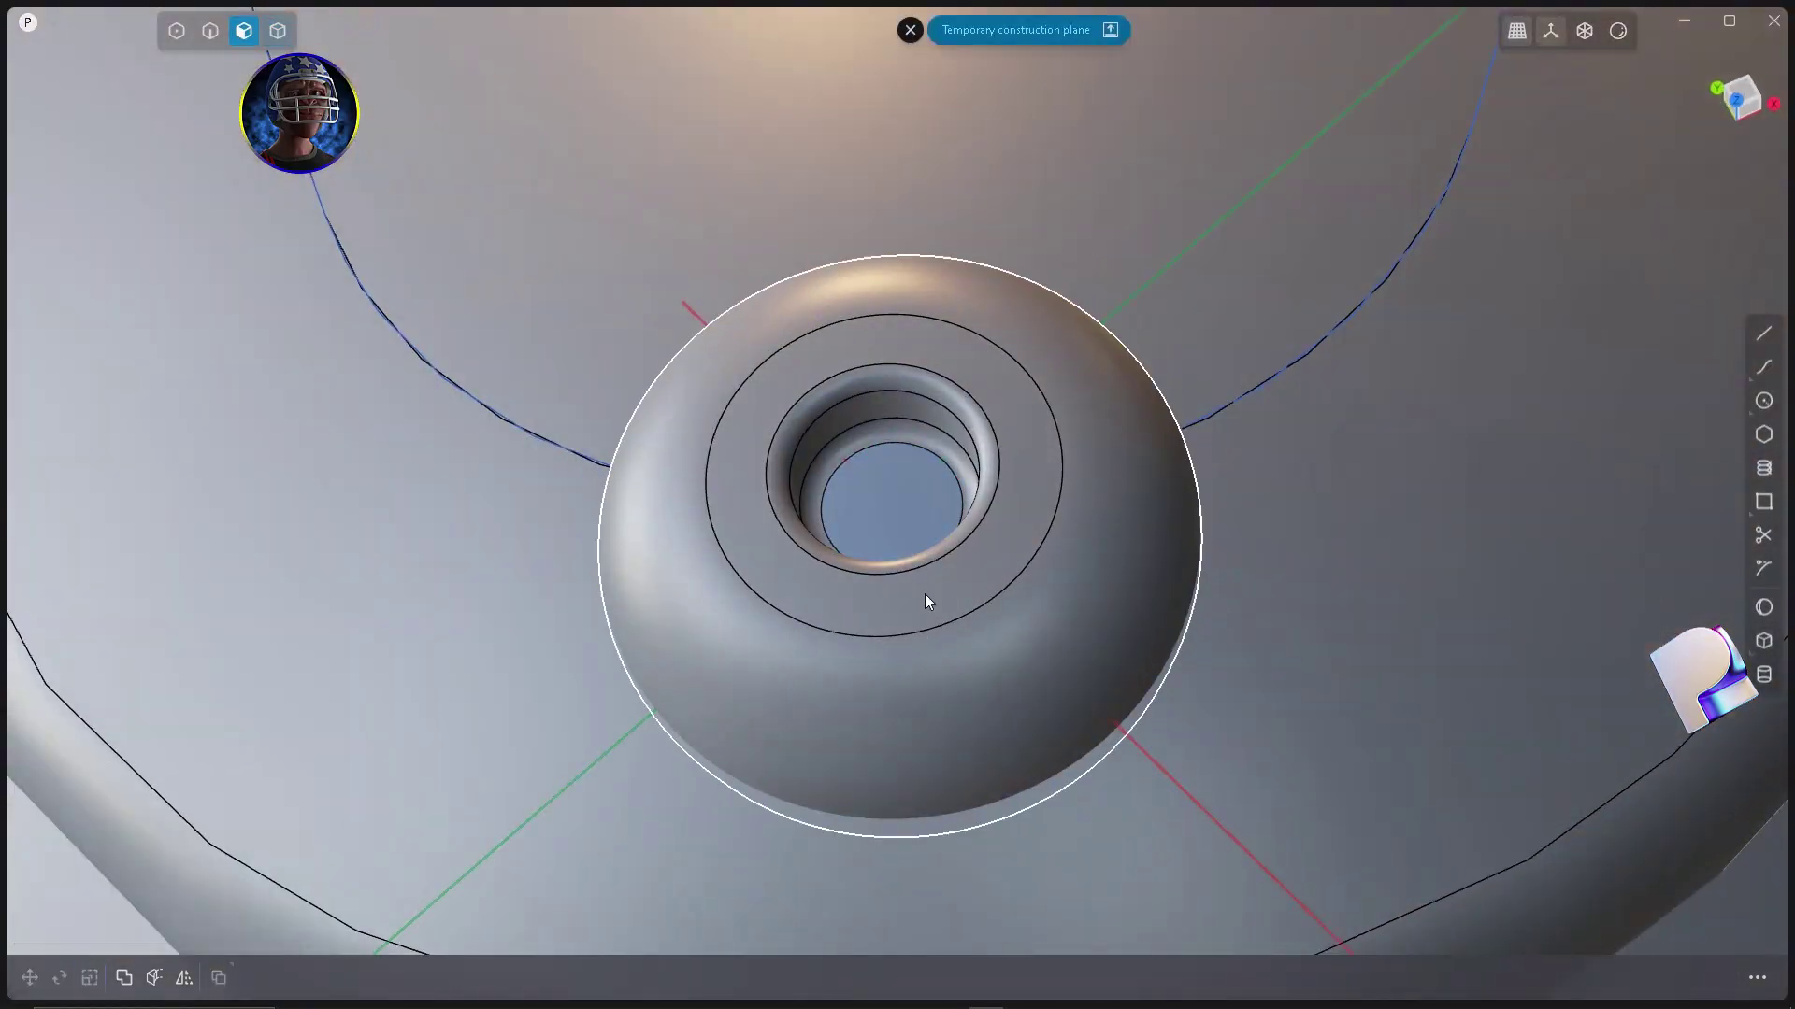
Move the small rivet along the construction plane's normal to seat it on the upper panel.
{"action": "key", "text": "4"}
{"action": "left_click", "coordinate": [942, 559]}
{"action": "key", "text": "g"}
{"action": "middle_click_drag", "start_coordinate": [942, 559], "coordinate": [804, 434]}
{"action": "left_click_drag", "start_coordinate": [897, 439], "coordinate": [885, 368]}
{"action": "middle_click_drag", "start_coordinate": [885, 368], "coordinate": [865, 603]}
{"action": "scroll", "coordinate": [865, 603], "scroll_direction": "down", "scroll_amount": 10}
{"action": "right_click", "coordinate": [865, 603]}
Array the small rivet along the upper panel's inset curve with Normal alignment, adjusting the number of copies to space them evenly around the panel.
{"action": "left_click", "coordinate": [1758, 979]}
{"action": "type", "text": "curv"}
{"action": "left_click", "coordinate": [1411, 695]}
{"action": "left_click", "coordinate": [1075, 464]}
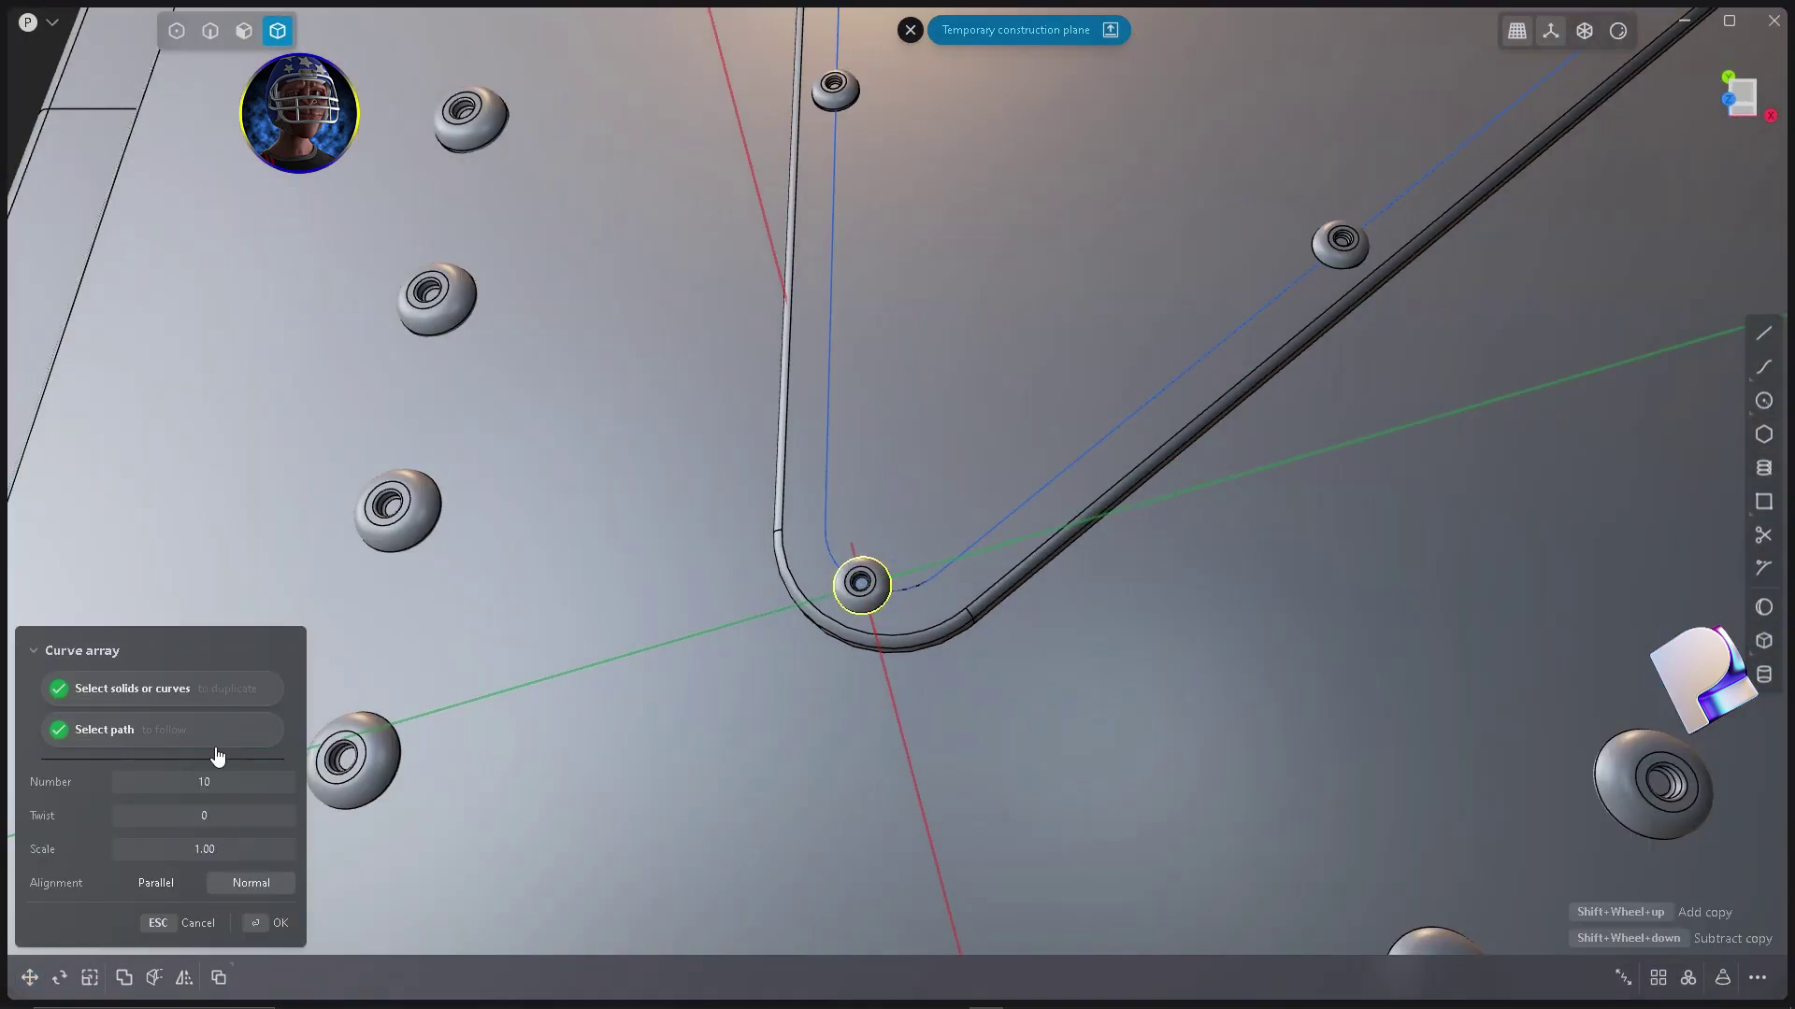
{"action": "scroll", "coordinate": [439, 732], "scroll_direction": "down", "scroll_amount": 5}
{"action": "left_click_drag", "start_coordinate": [220, 778], "coordinate": [271, 777]}
{"action": "scroll", "coordinate": [833, 815], "scroll_direction": "down", "scroll_amount": 5}
{"action": "middle_click_drag", "start_coordinate": [833, 815], "coordinate": [838, 598]}
{"action": "scroll", "coordinate": [839, 452], "scroll_direction": "up", "scroll_amount": 6}
{"action": "left_click_drag", "start_coordinate": [220, 783], "coordinate": [198, 783]}
{"action": "middle_click_drag", "start_coordinate": [823, 439], "coordinate": [881, 530]}
{"action": "right_click", "coordinate": [430, 400]}
Hide the inset guide curves around the upper panel and exit the temporary construction plane.
{"action": "left_click", "coordinate": [727, 512]}
{"action": "key", "text": "shift+2"}
{"action": "key", "text": "4"}
{"action": "left_click", "coordinate": [1757, 979]}
{"action": "type", "text": "sel"}
{"action": "left_click", "coordinate": [1454, 691]}
{"action": "key", "text": "h"}
{"action": "scroll", "coordinate": [496, 516], "scroll_direction": "down", "scroll_amount": 8}
{"action": "middle_click_drag", "start_coordinate": [920, 715], "coordinate": [938, 635]}
{"action": "left_click", "coordinate": [910, 30]}
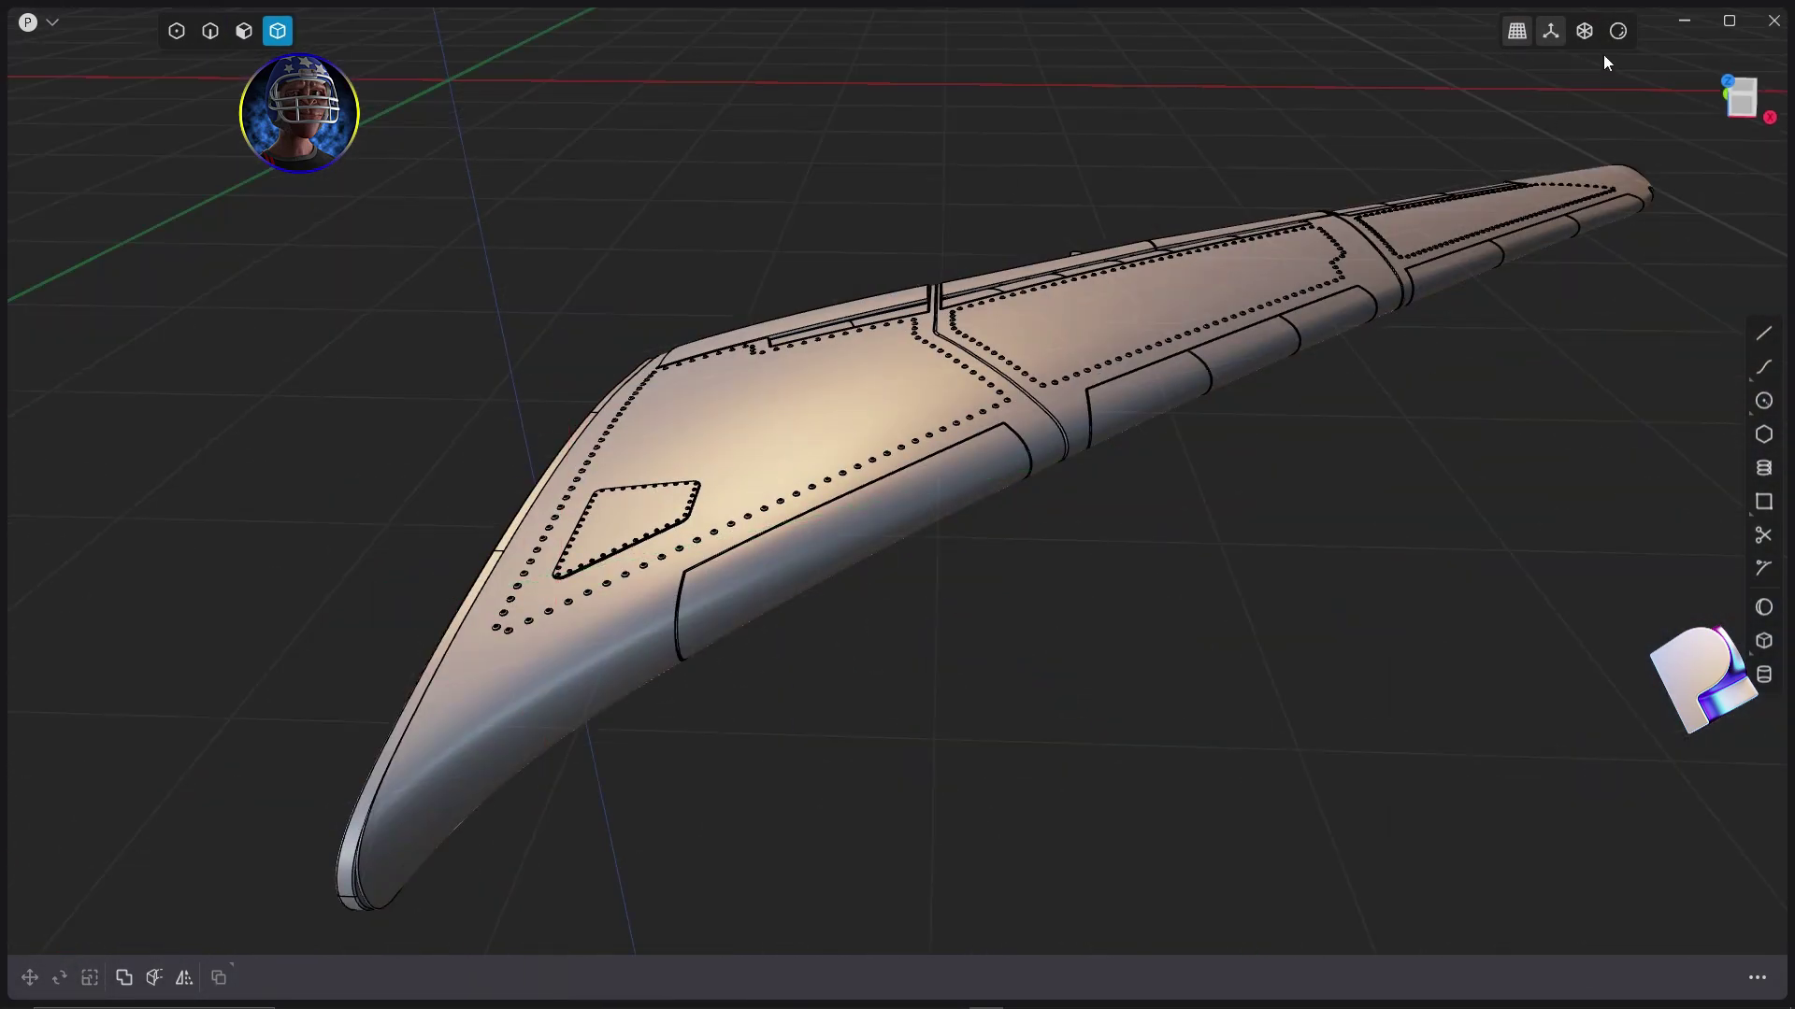
Change the viewport's display options for a clean presentation and inspect the finished wing from its root end.
{"action": "left_click", "coordinate": [1618, 31]}
{"action": "left_click", "coordinate": [1517, 236]}
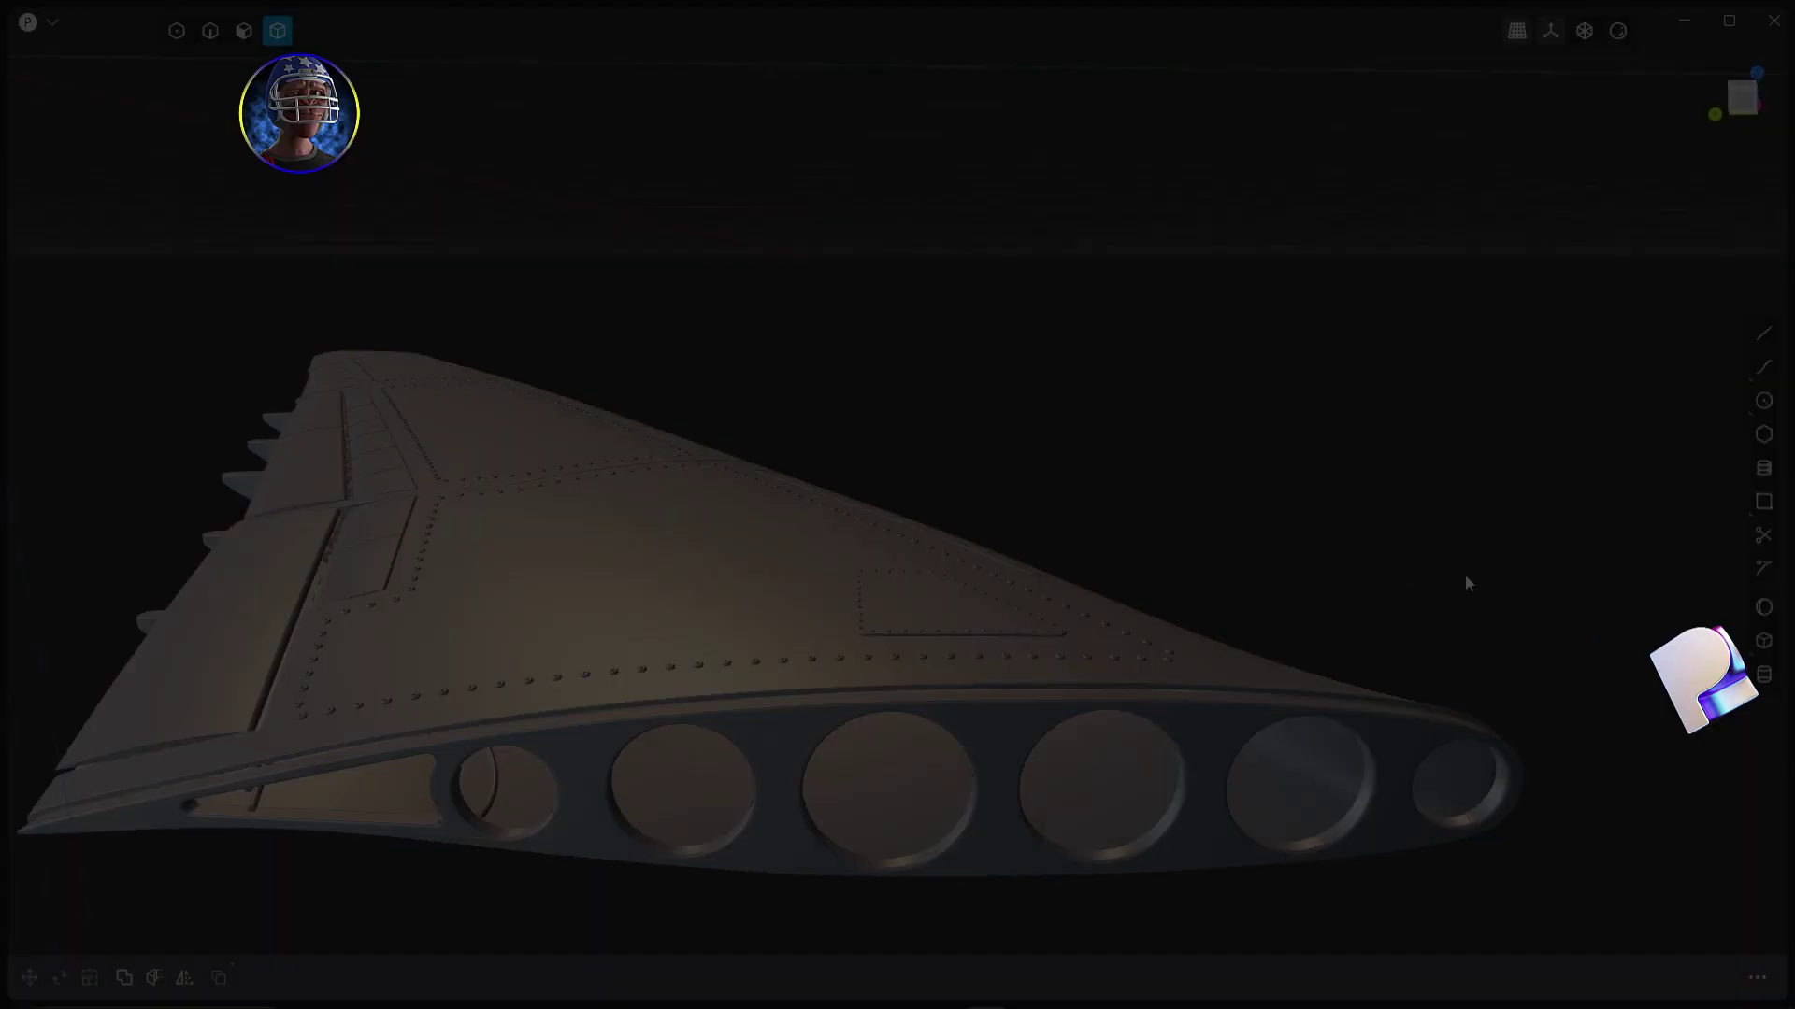
{"action": "middle_click_drag", "start_coordinate": [1466, 582], "coordinate": [1006, 682]}
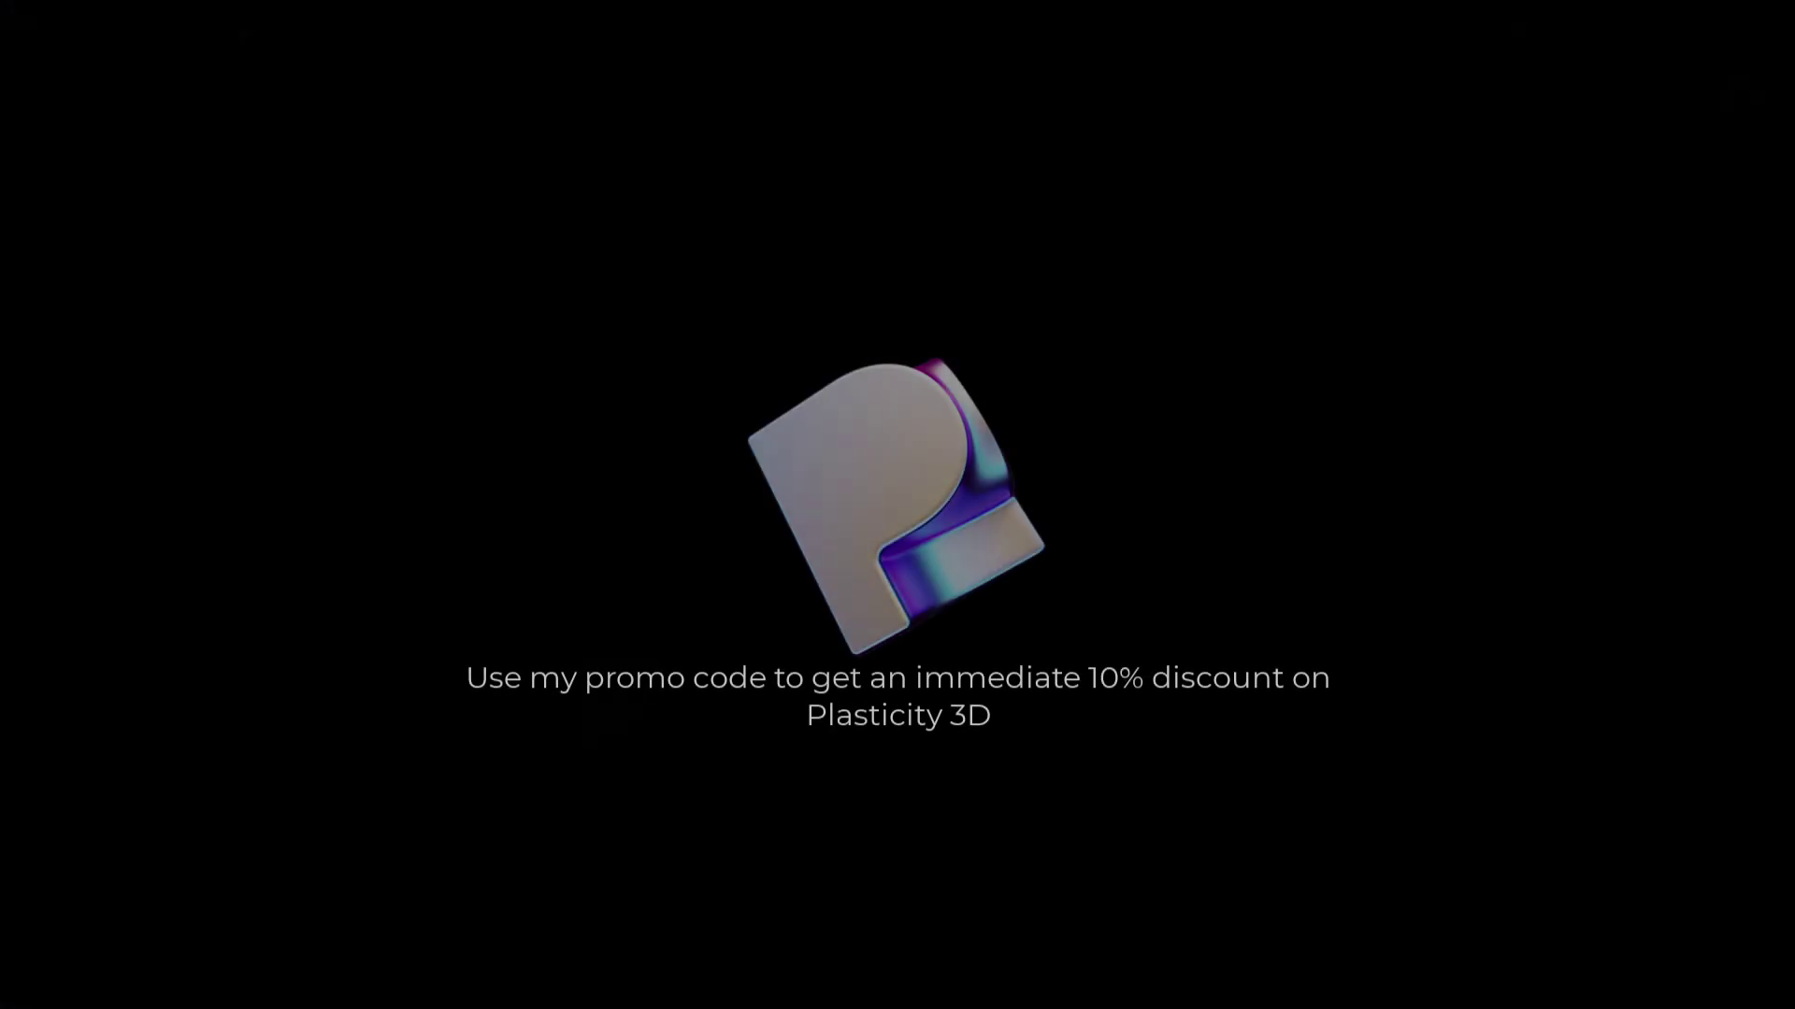